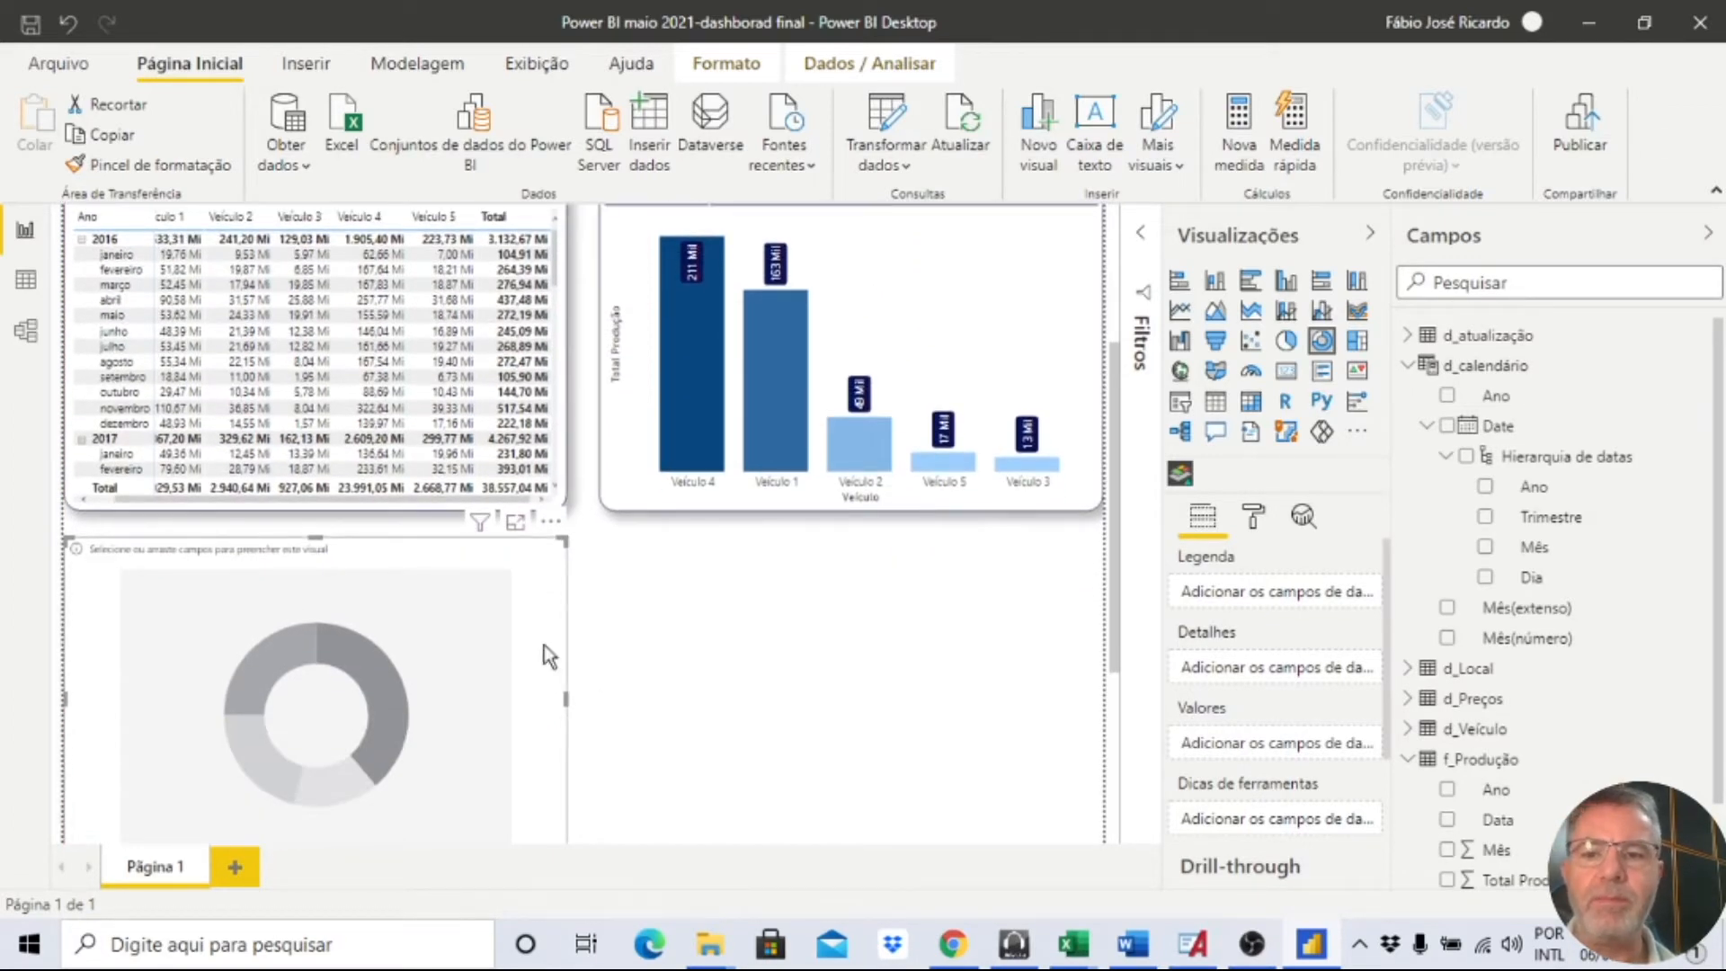
# Collapse the d_calendário table in the field list and keep the f_Produção fields expanded.
pyautogui.scroll(-3, 611, 654)
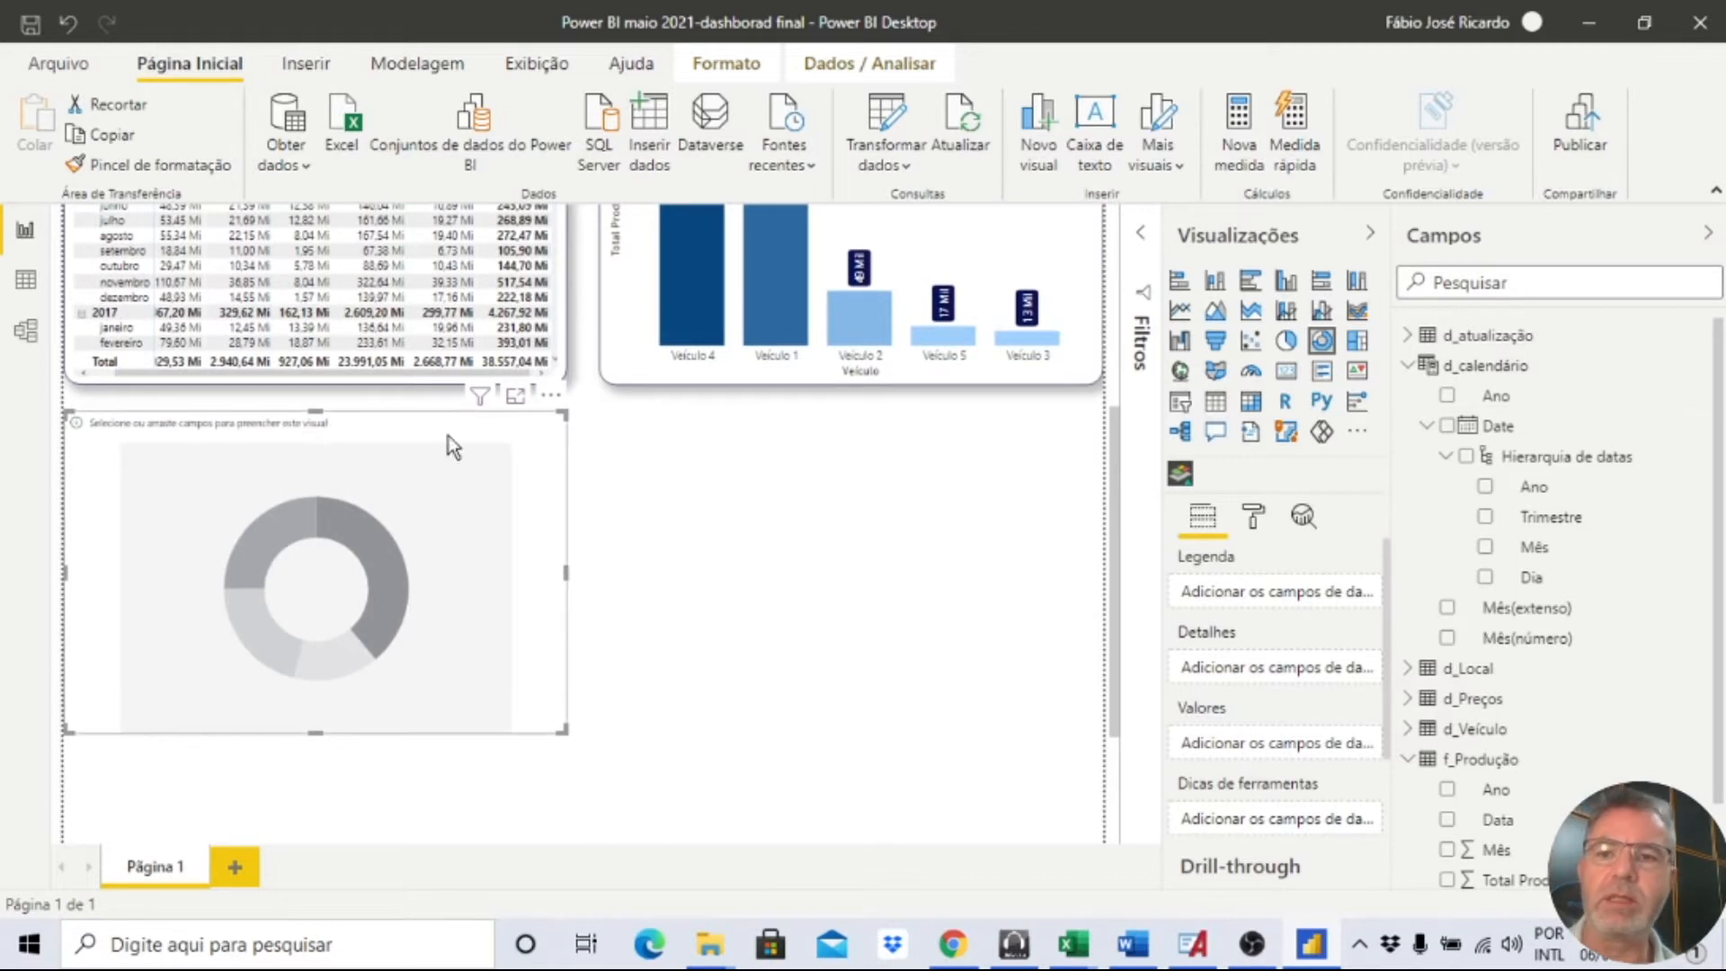
pyautogui.click(1407, 365)
pyautogui.click(1408, 486)
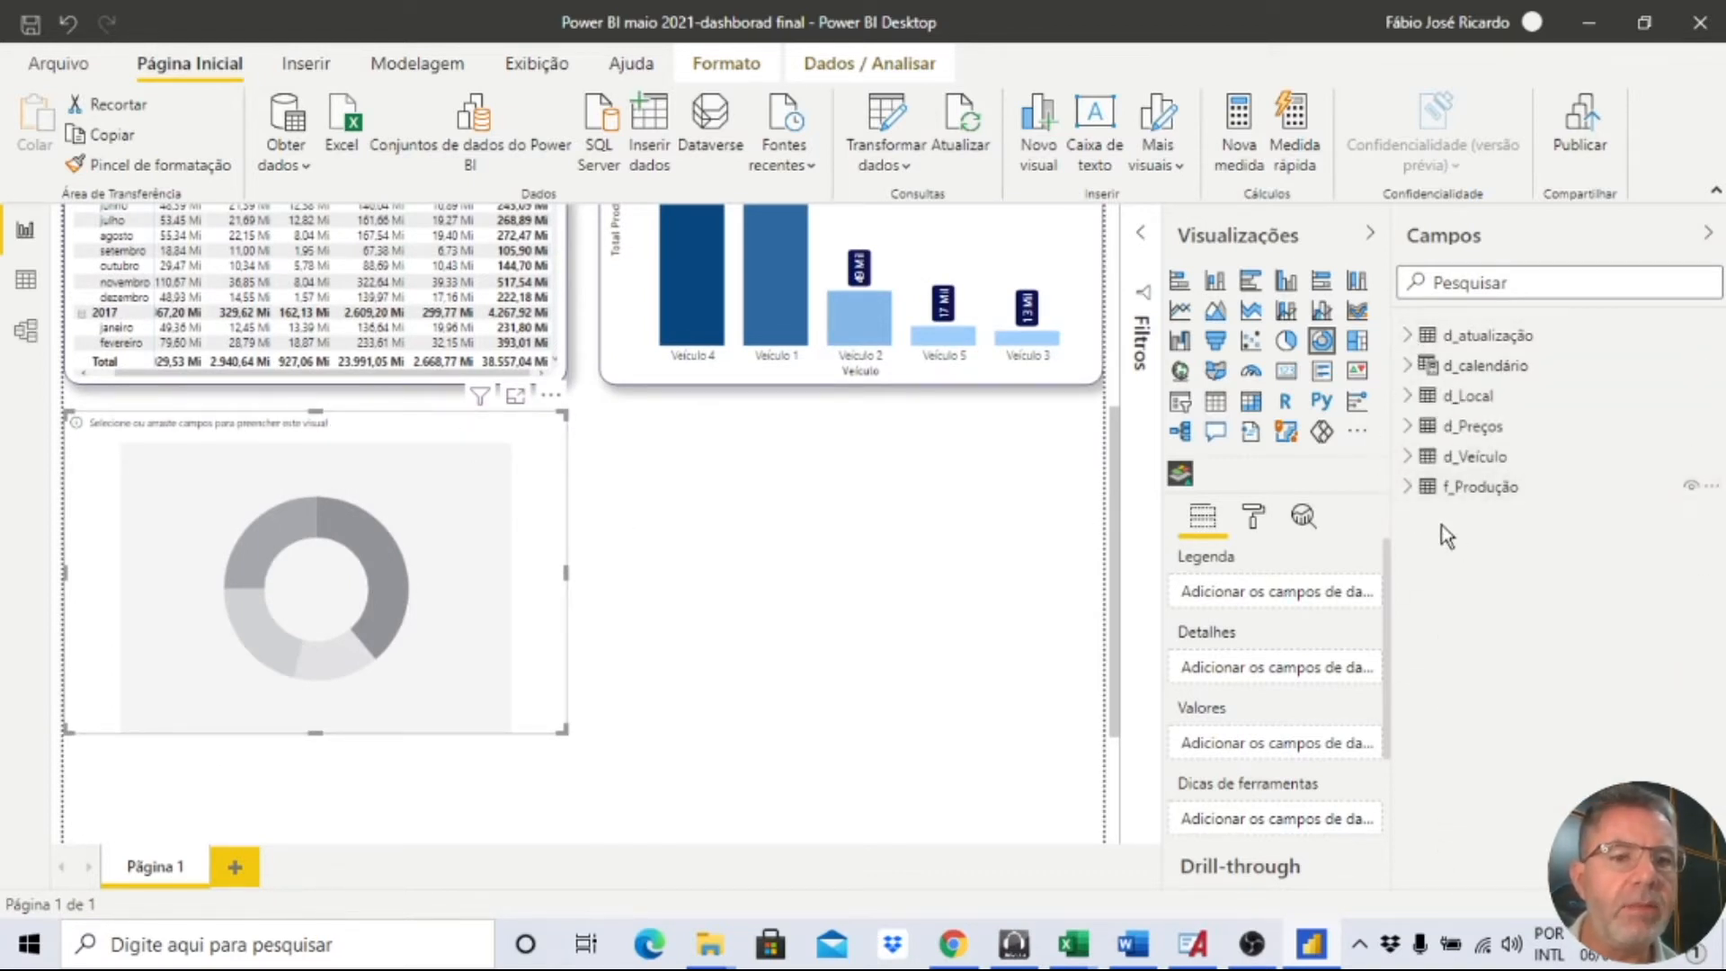
pyautogui.click(1407, 486)
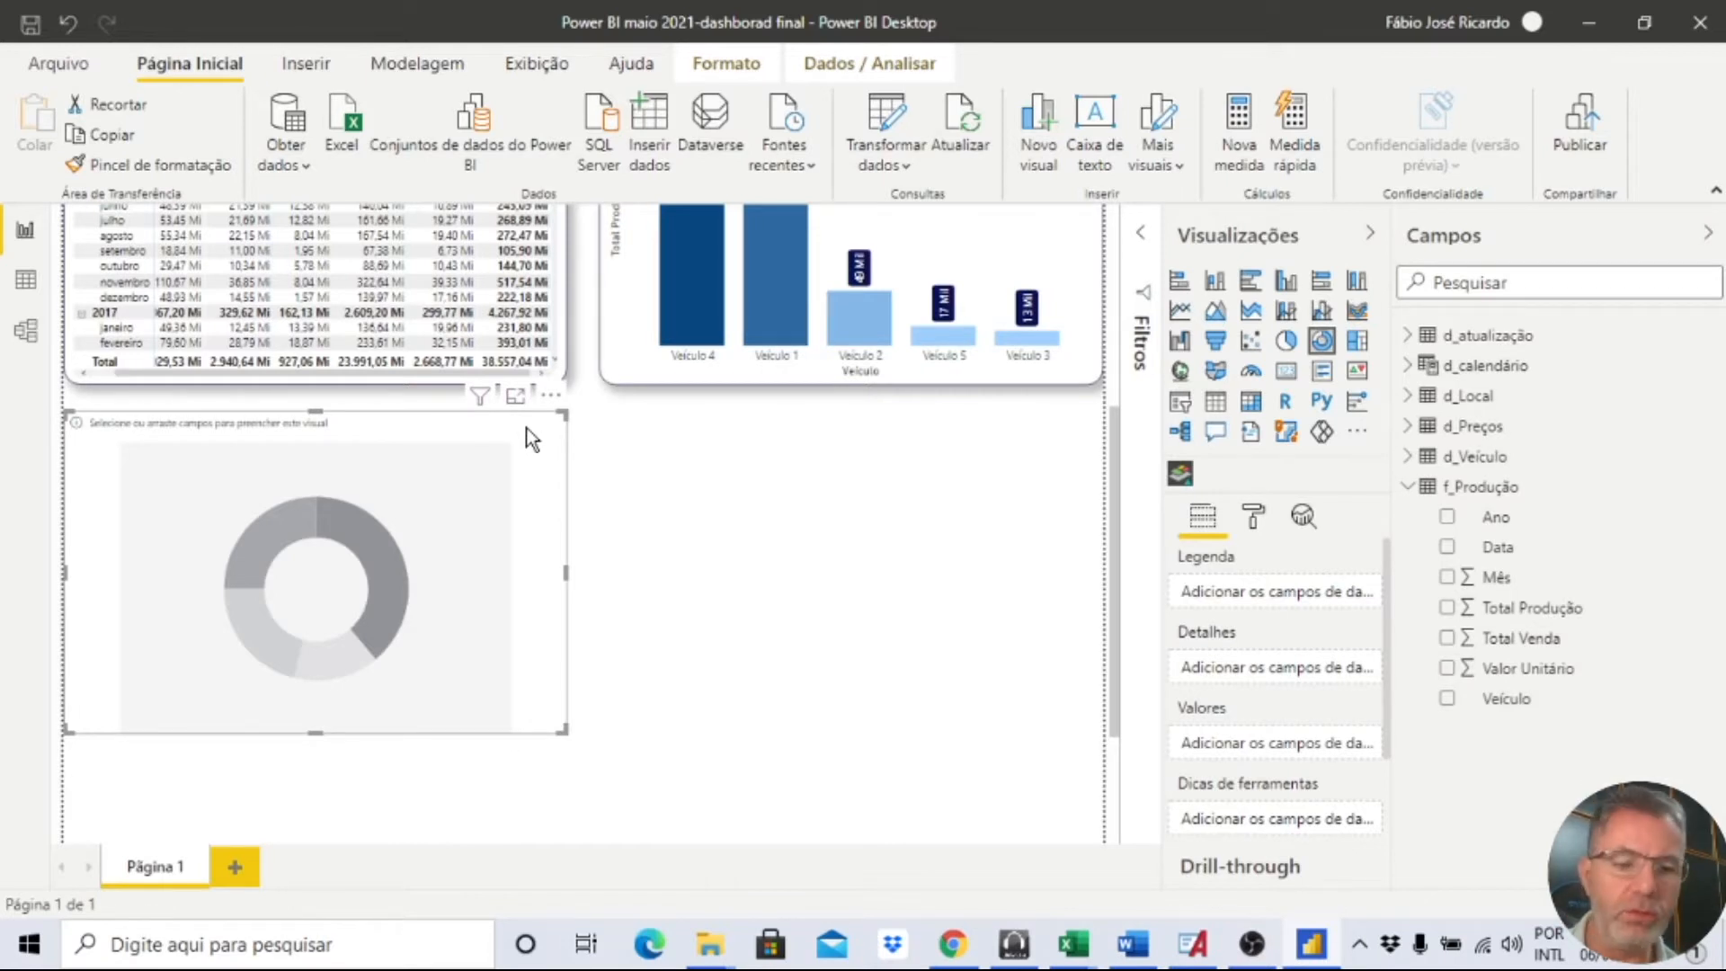
# Delete the empty donut chart below the Resumo Total Vendas table.
pyautogui.press('Delete')
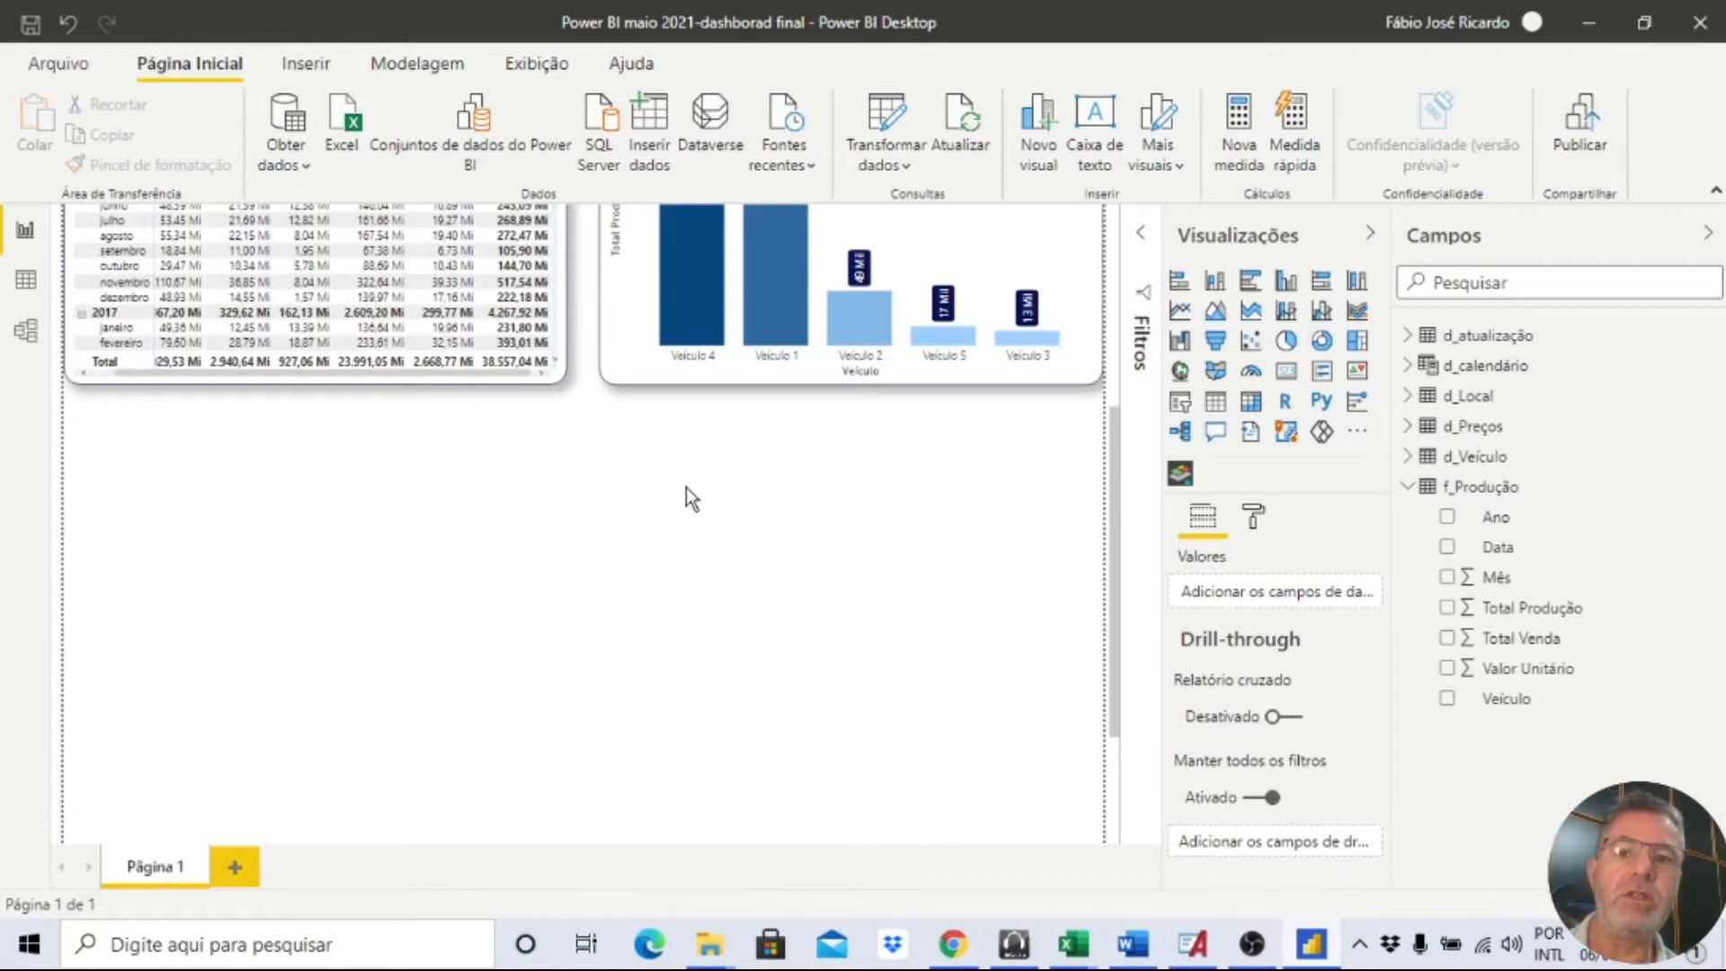
pyautogui.scroll(1, 687, 487)
pyautogui.scroll(-1, 687, 487)
pyautogui.click(429, 505)
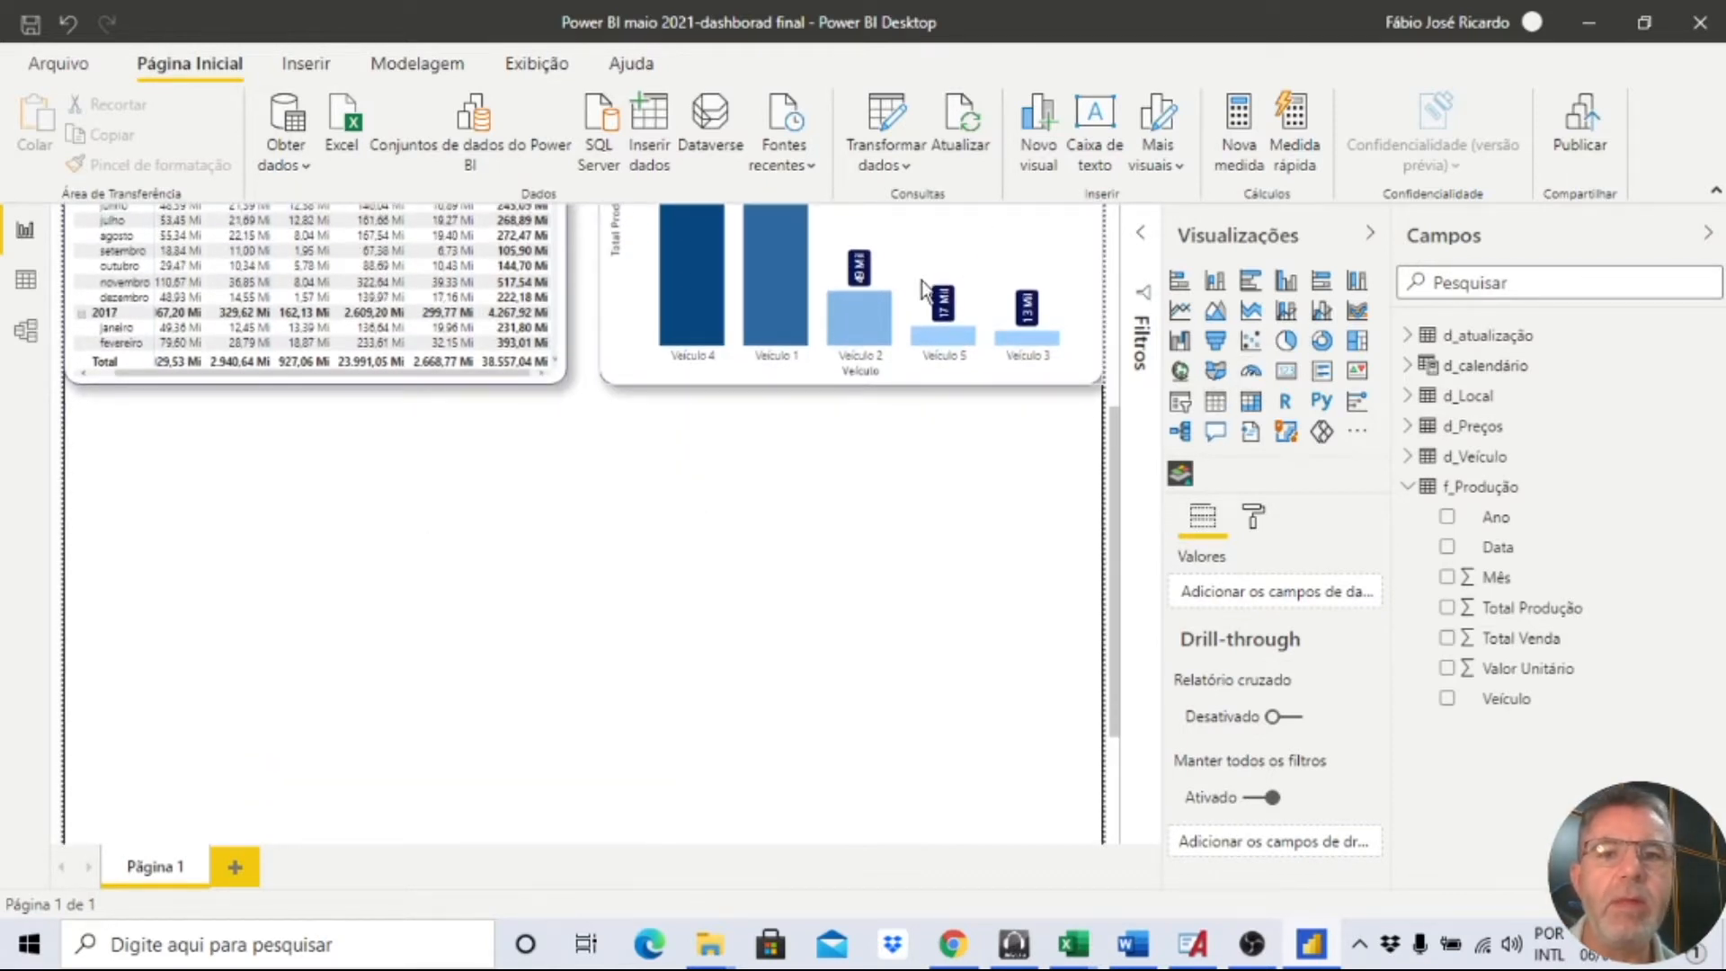
# Duplicate the Histórico de Produção column chart and place the copy directly below the Resumo Total Vendas table.
pyautogui.scroll(2, 920, 286)
pyautogui.scroll(2, 909, 305)
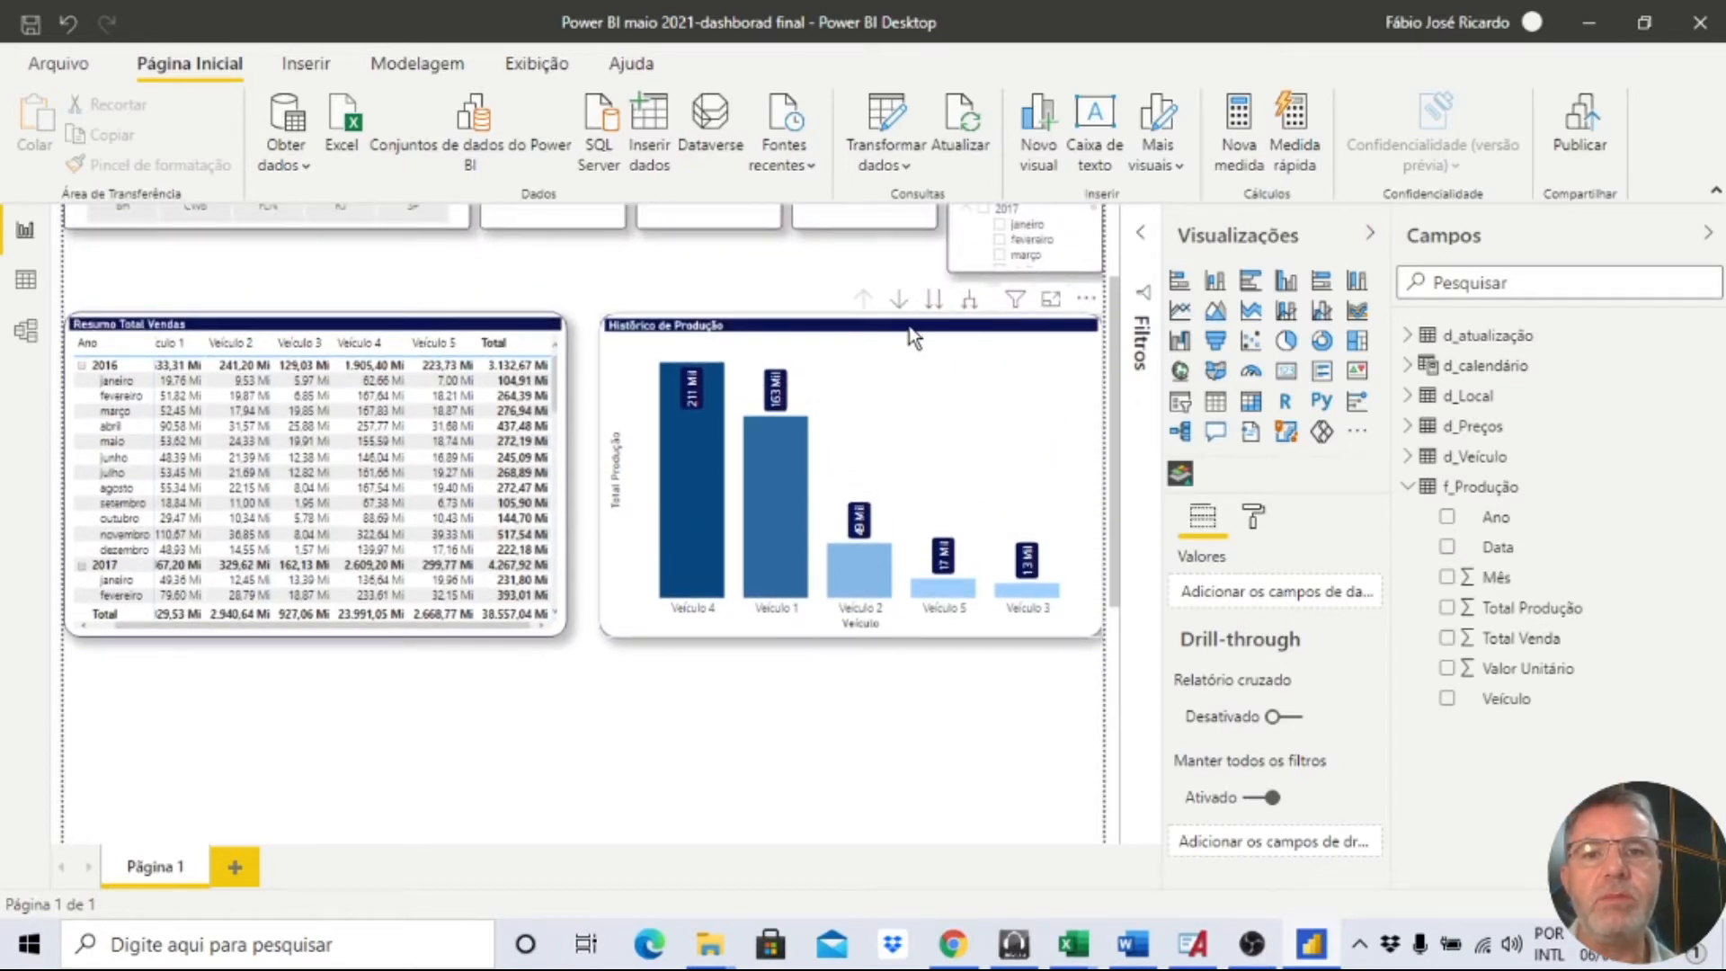
pyautogui.click(910, 329)
pyautogui.hotkey('ctrl', 'v')
pyautogui.moveTo(805, 340); pyautogui.dragTo(235, 689)
pyautogui.scroll(-3, 832, 681)
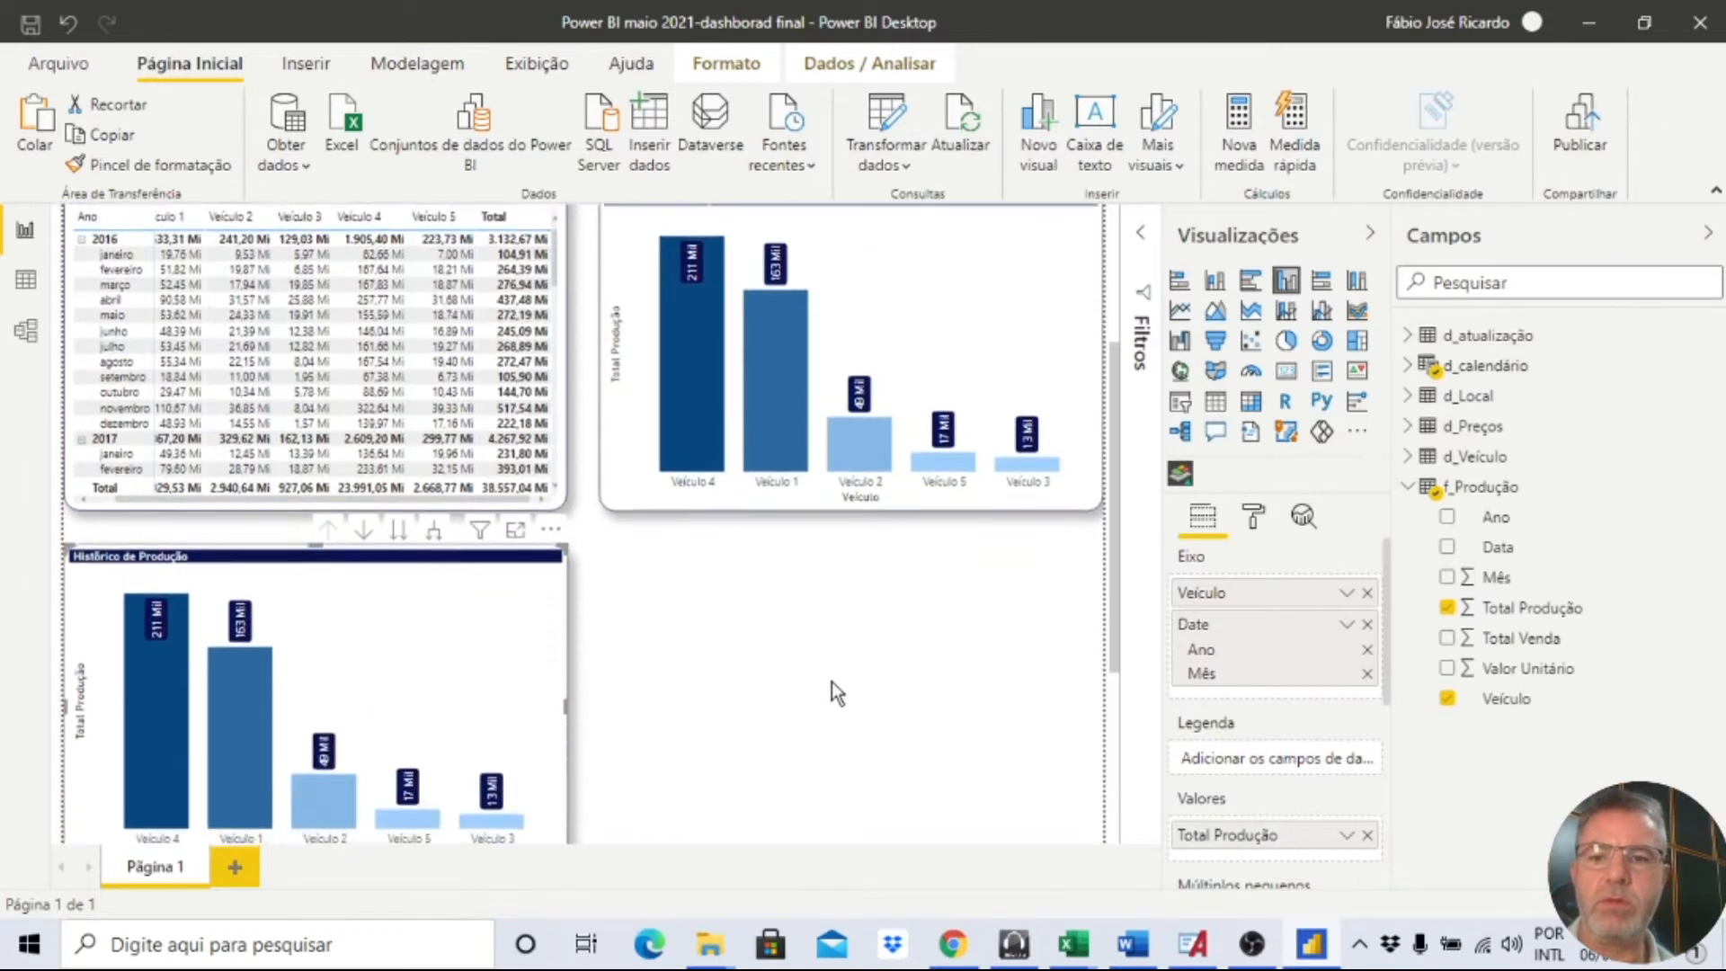
# Replace Total Produção with Valor Unitário as the value of the copied chart.
pyautogui.click(1447, 607)
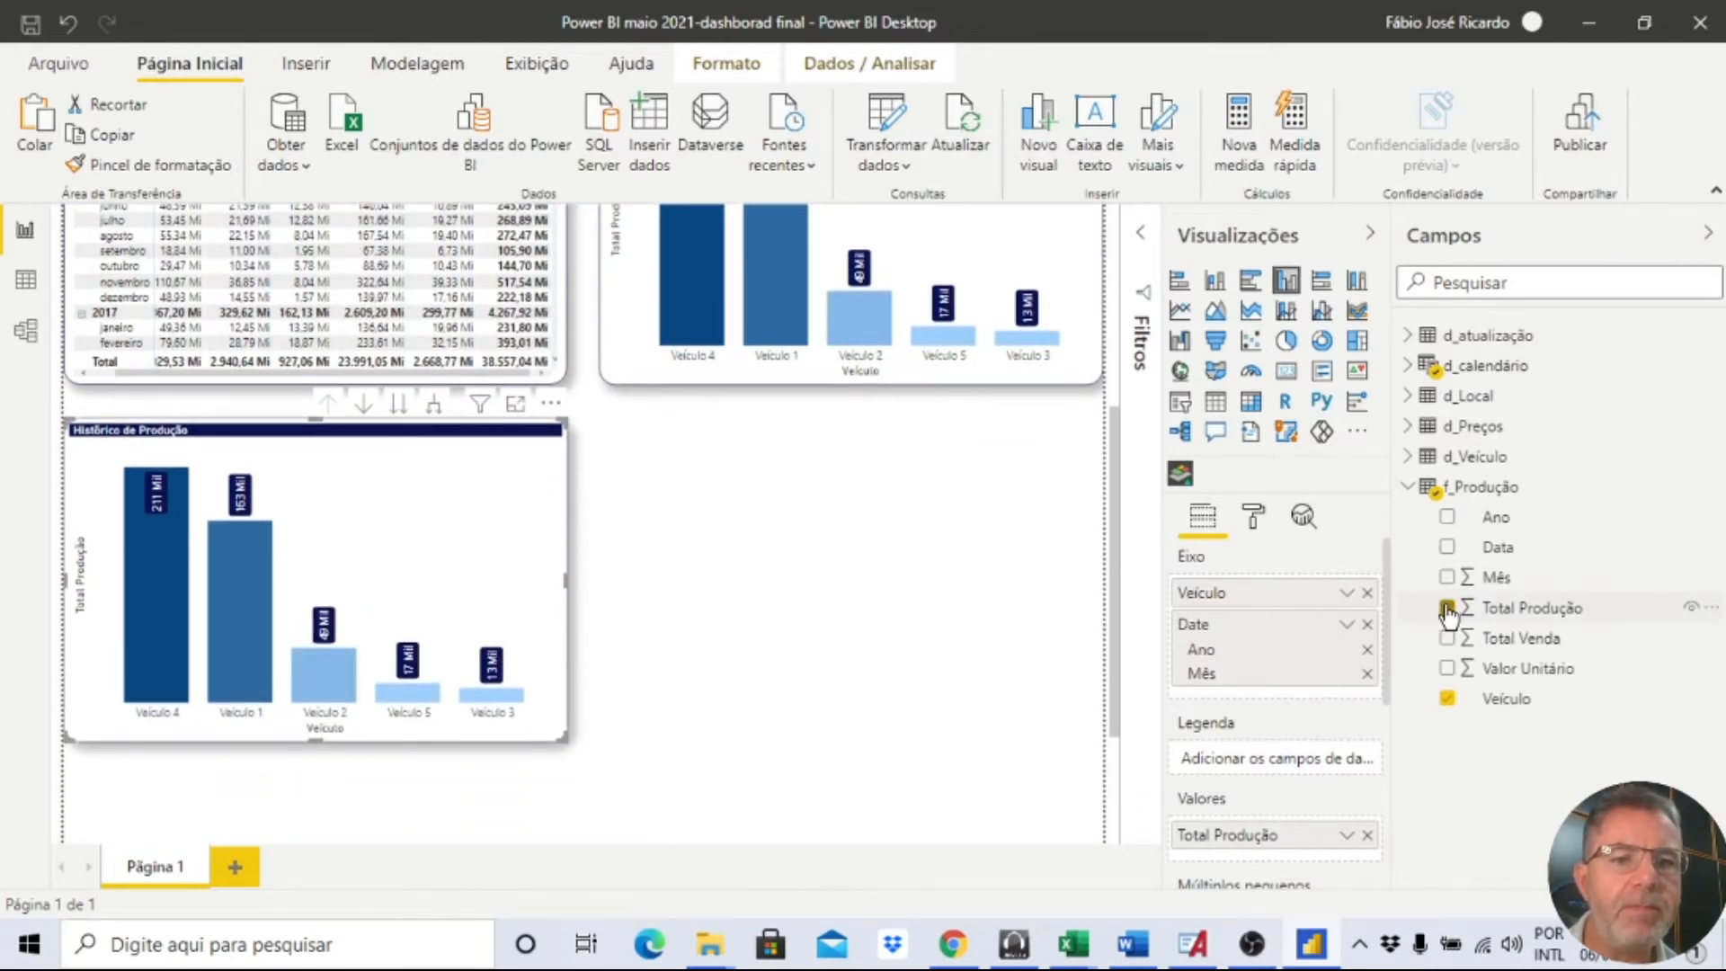
pyautogui.click(1447, 609)
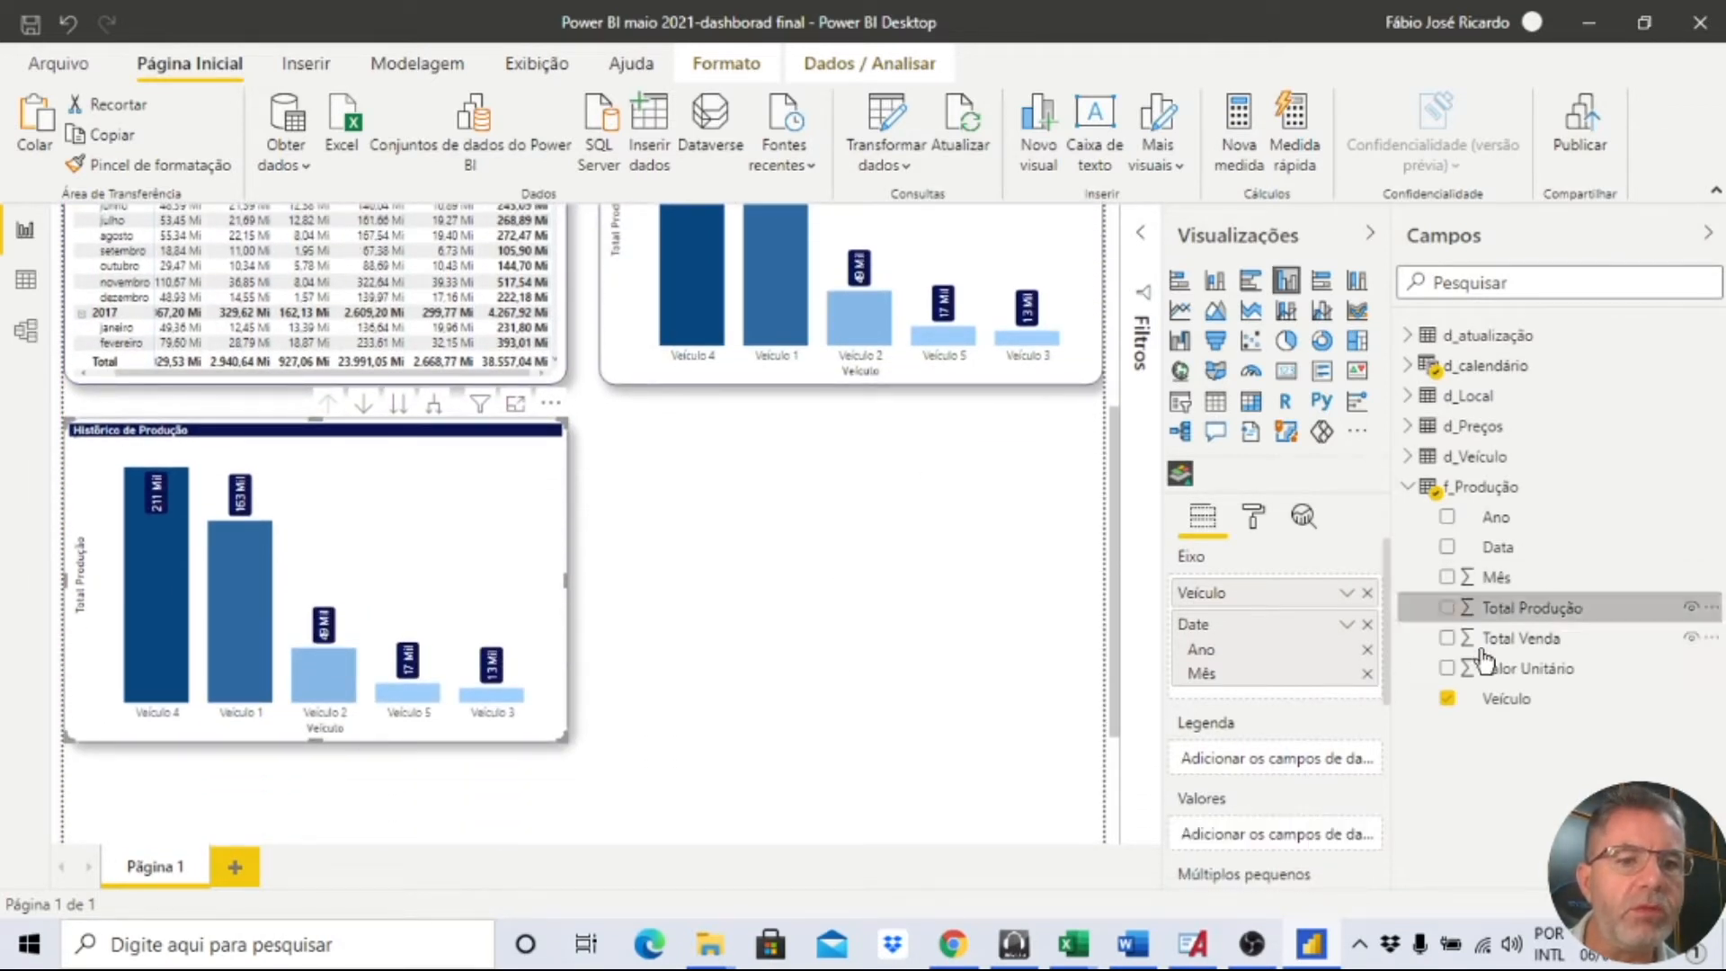
pyautogui.click(1447, 670)
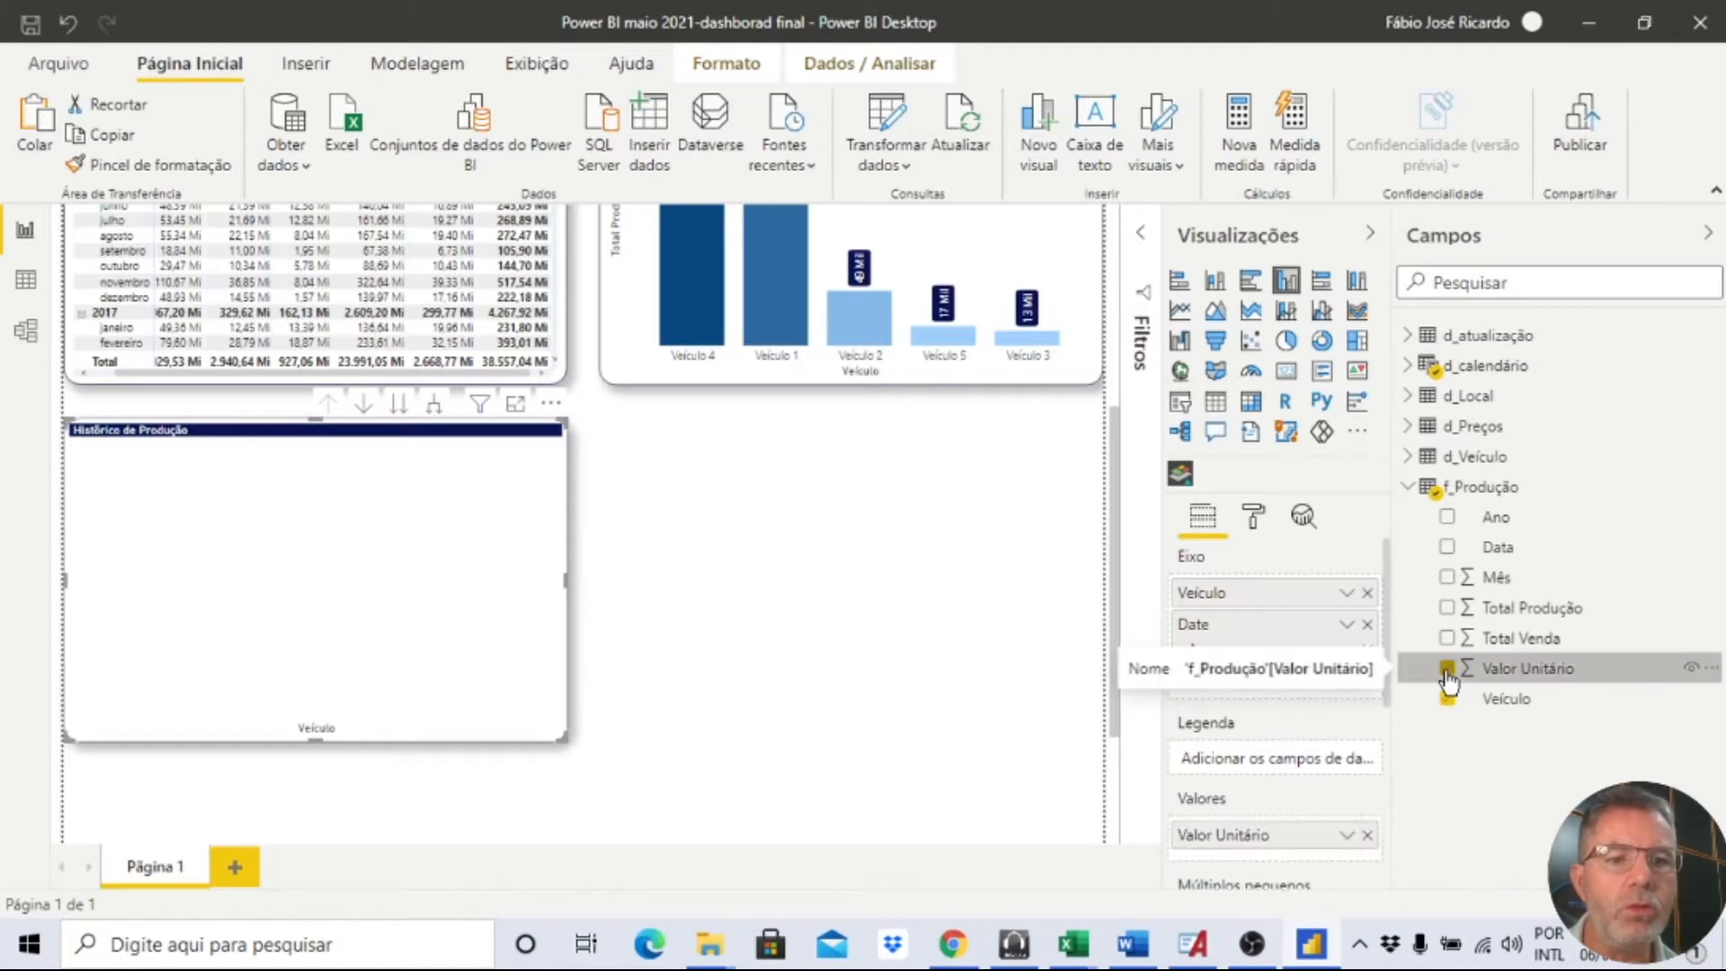
pyautogui.moveTo(492, 568)
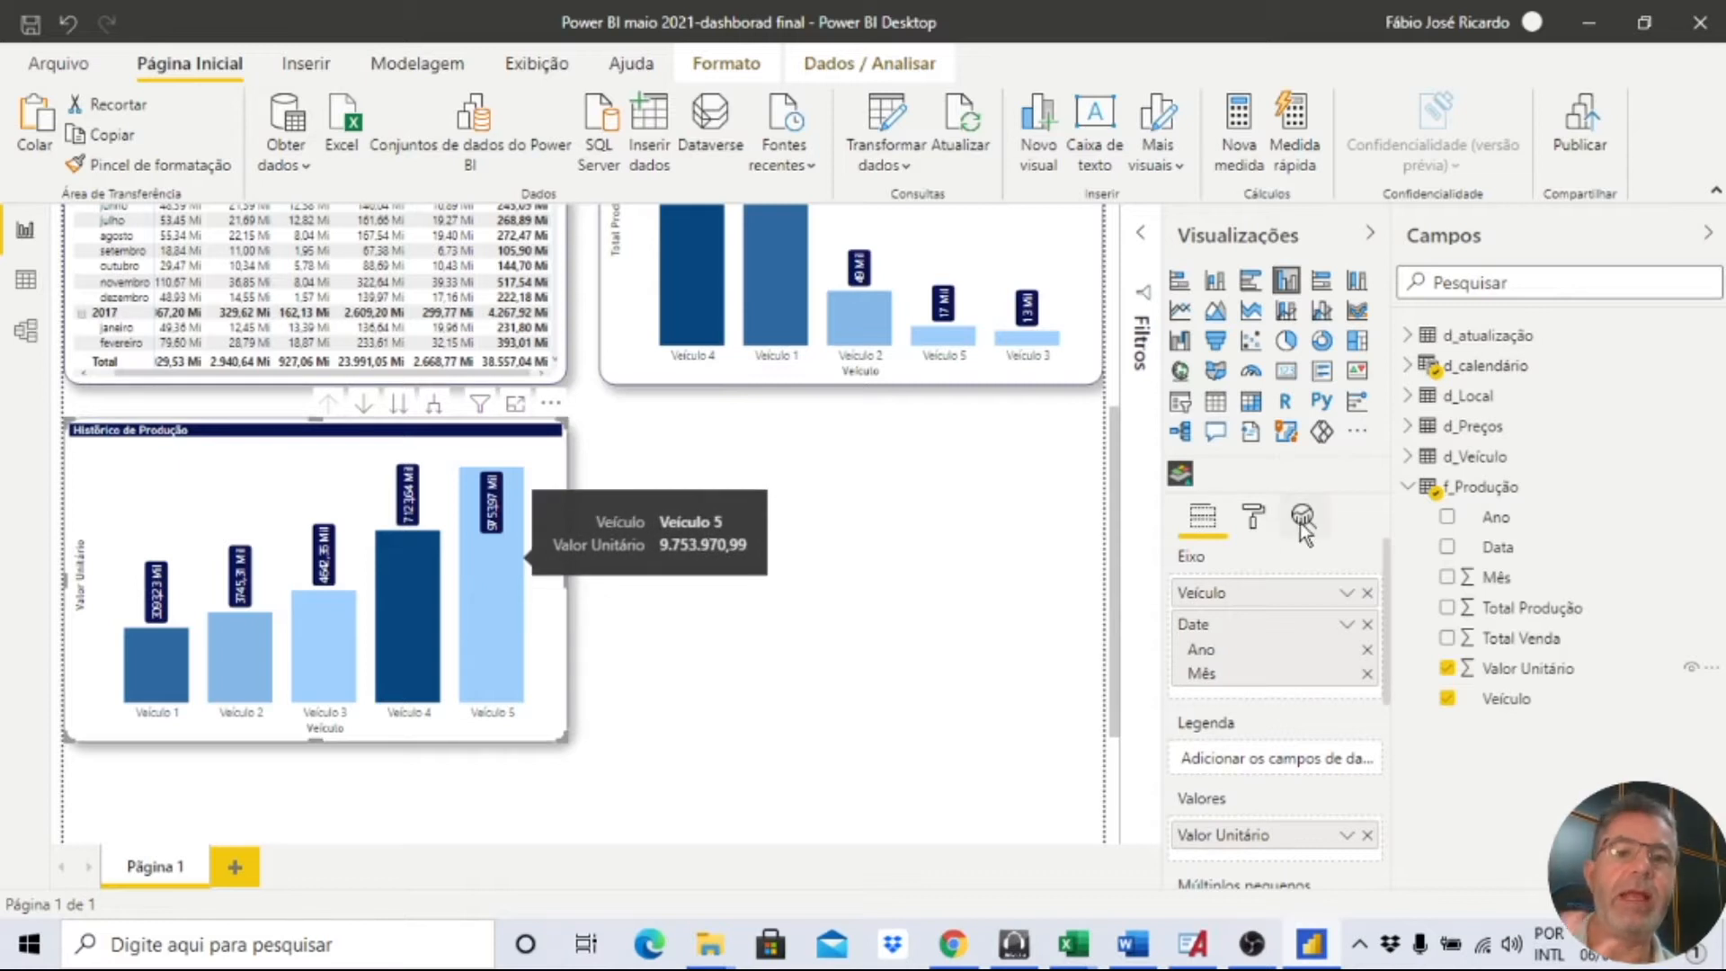
# Move Veículo from the copied chart's axis to its legend and convert the visual to a line chart.
pyautogui.scroll(-2, 1260, 617)
pyautogui.scroll(2, 1258, 607)
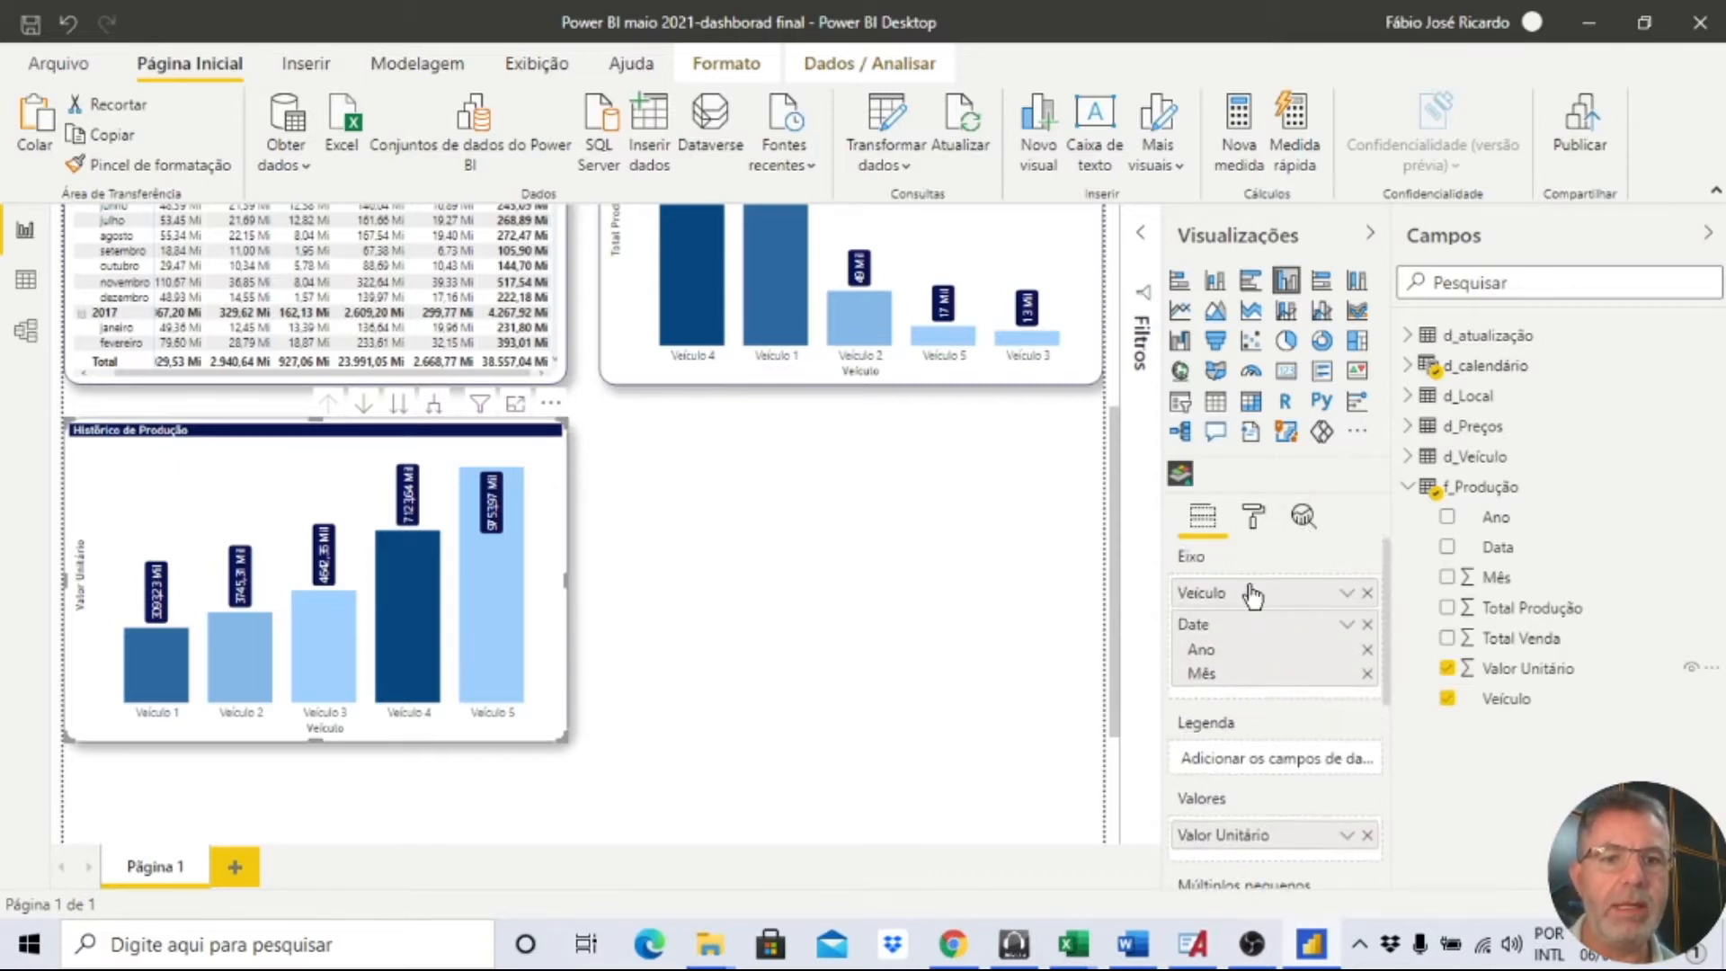
pyautogui.moveTo(1247, 600); pyautogui.dragTo(1256, 758)
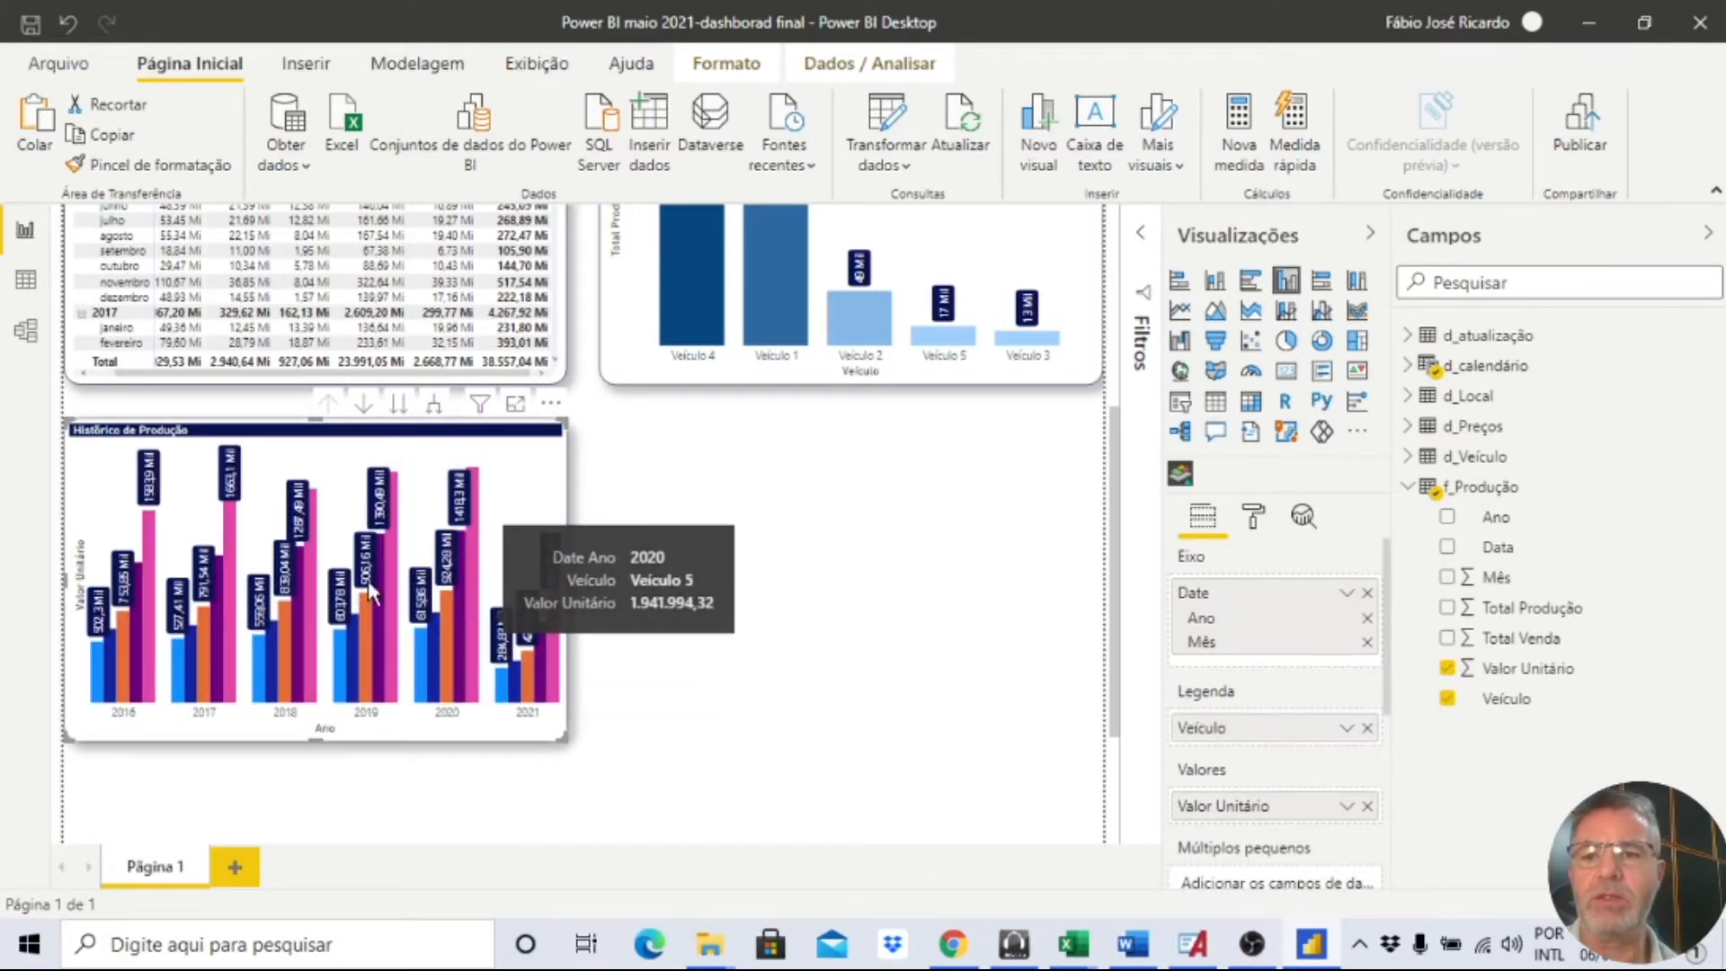
pyautogui.click(1180, 314)
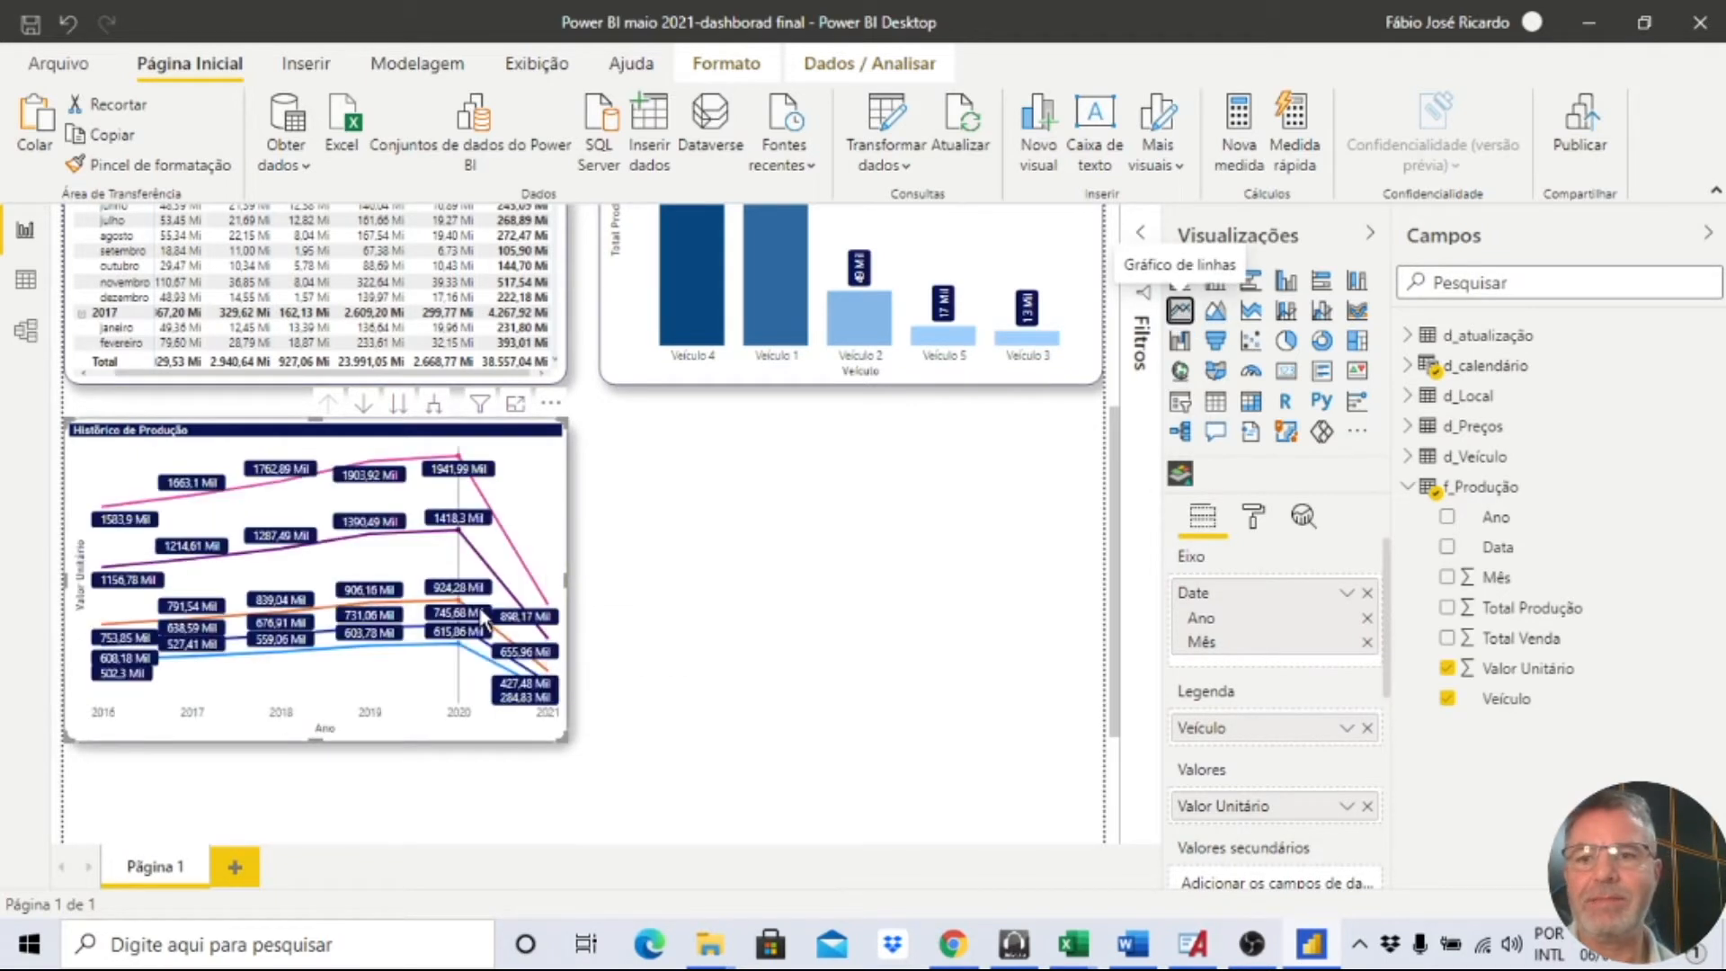
# Show the line chart in focus mode and change the Valor Unitário aggregation to Média.
pyautogui.click(515, 404)
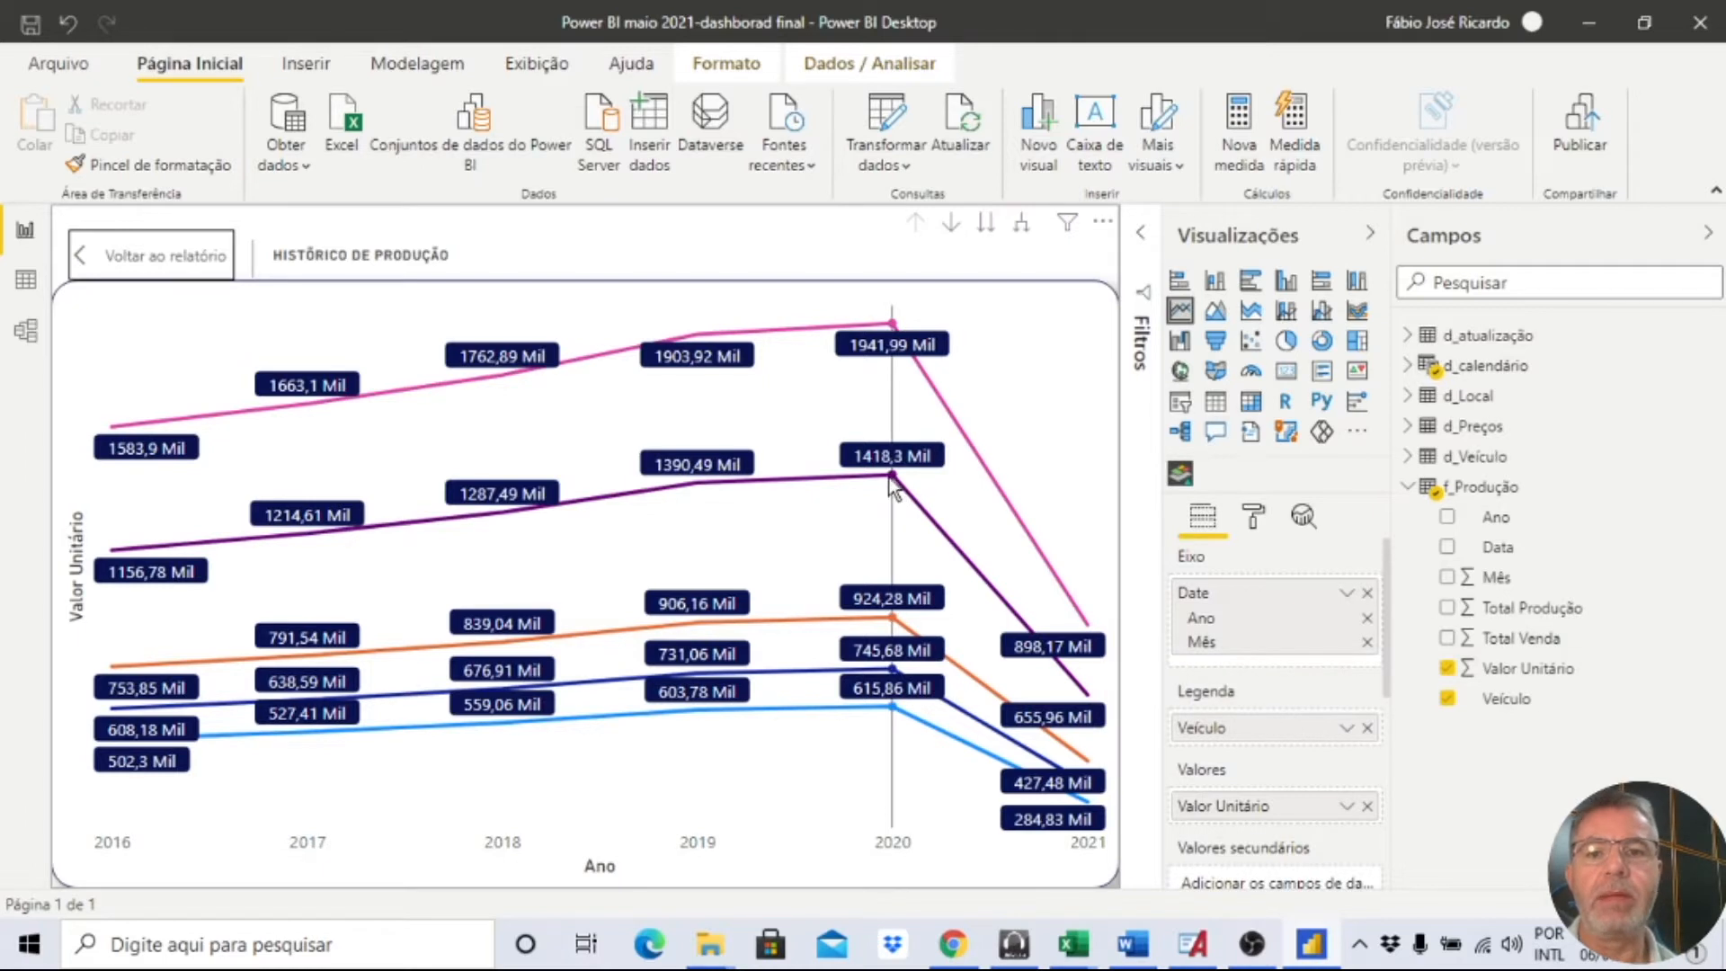
pyautogui.moveTo(890, 478)
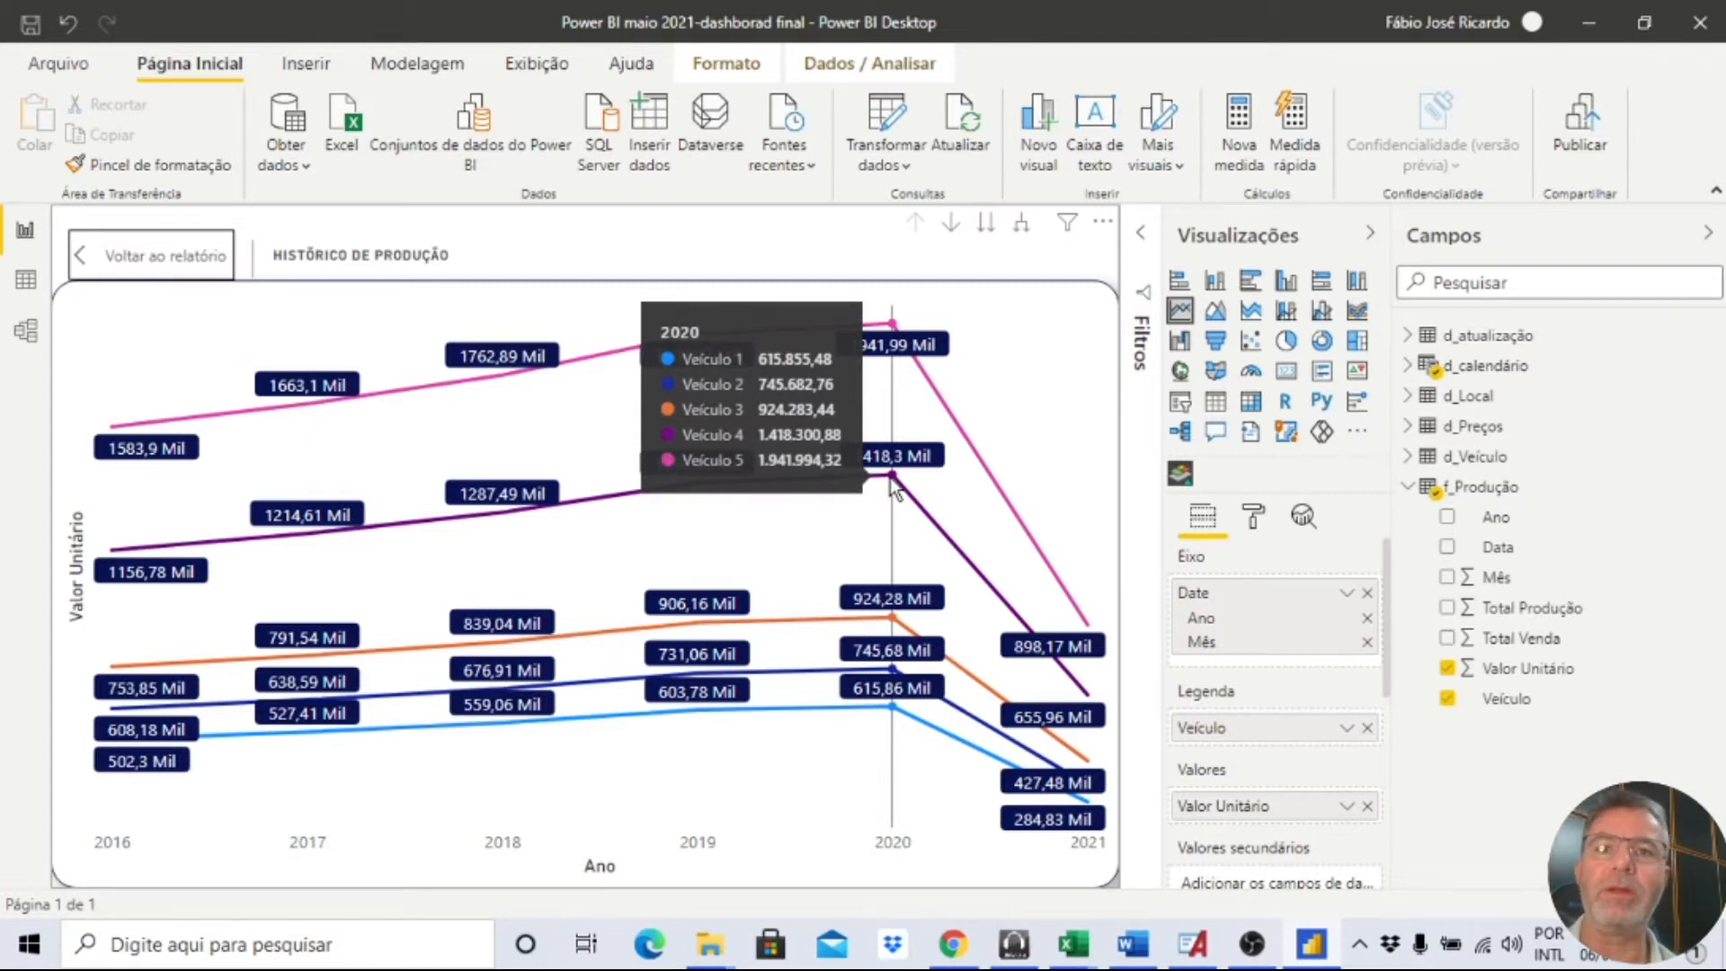
pyautogui.scroll(-2, 1329, 750)
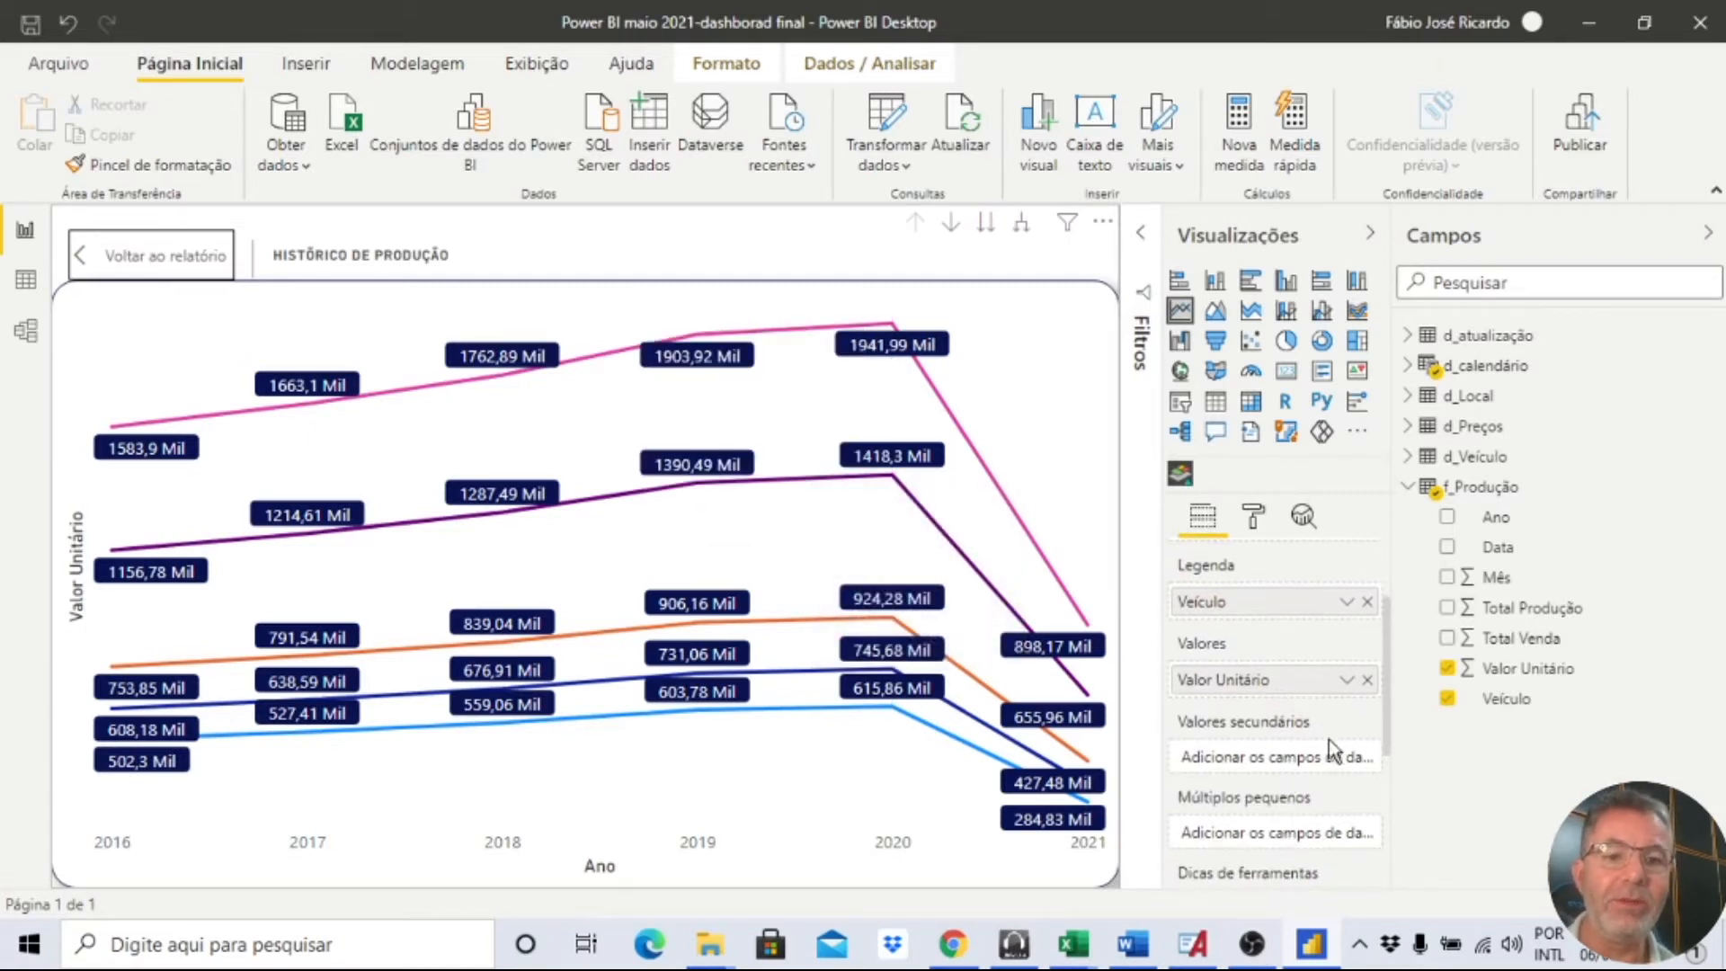
pyautogui.click(1348, 680)
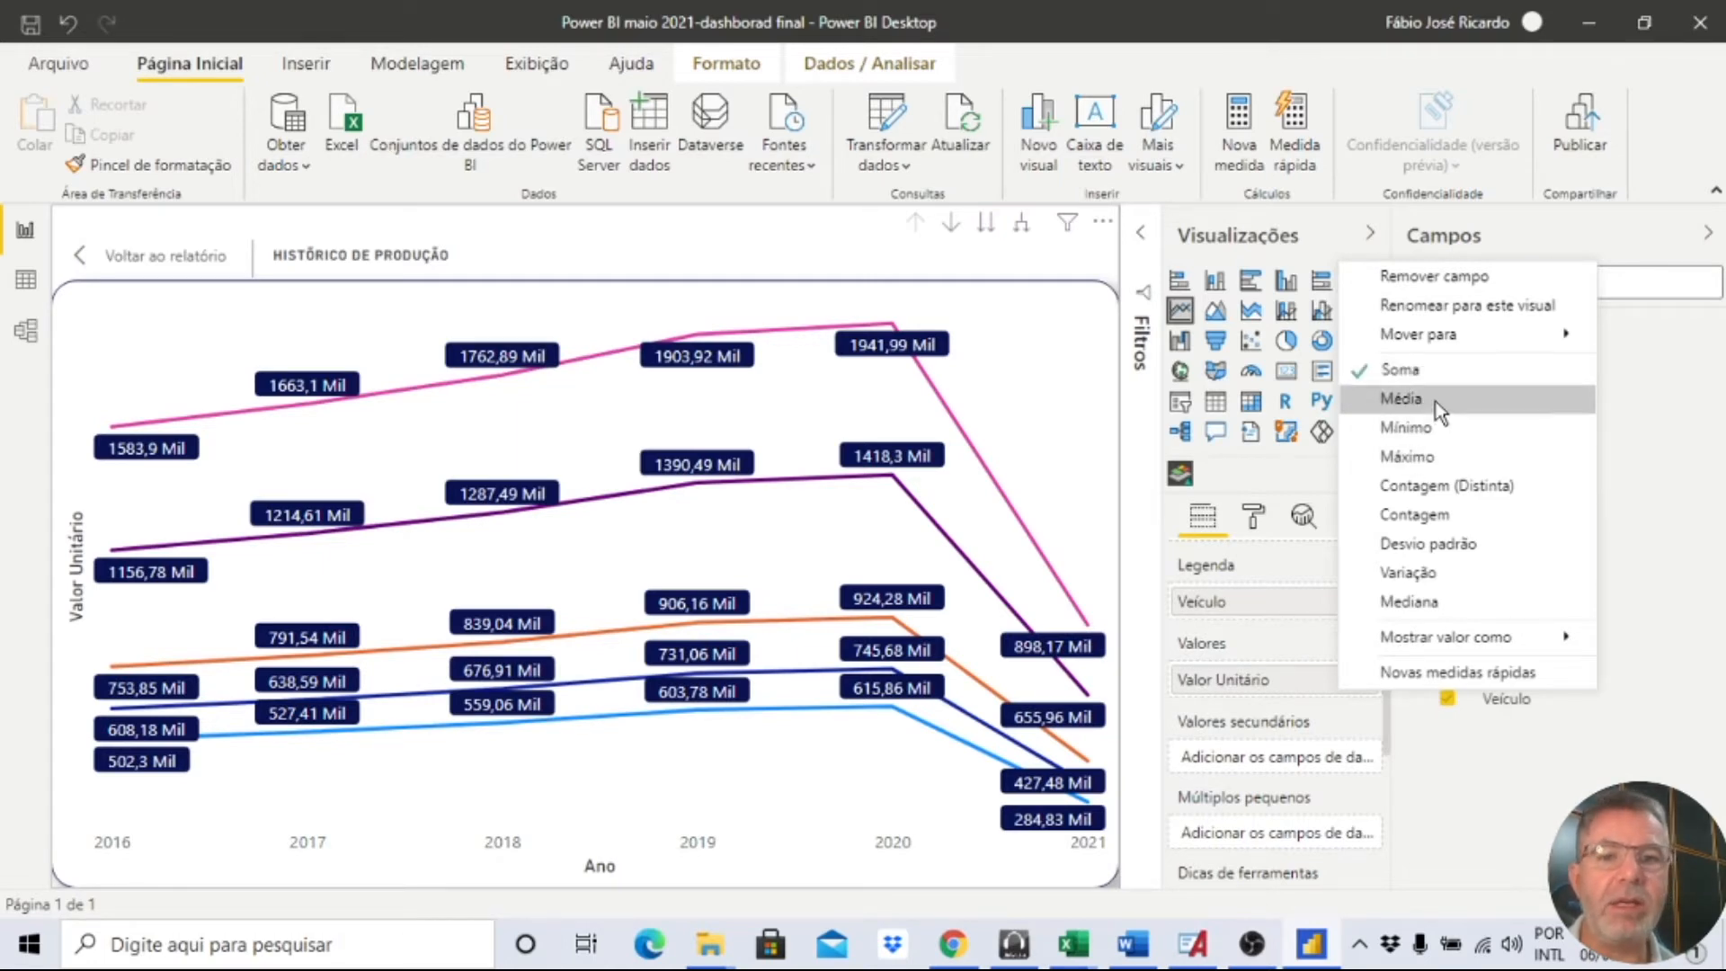
pyautogui.click(1402, 398)
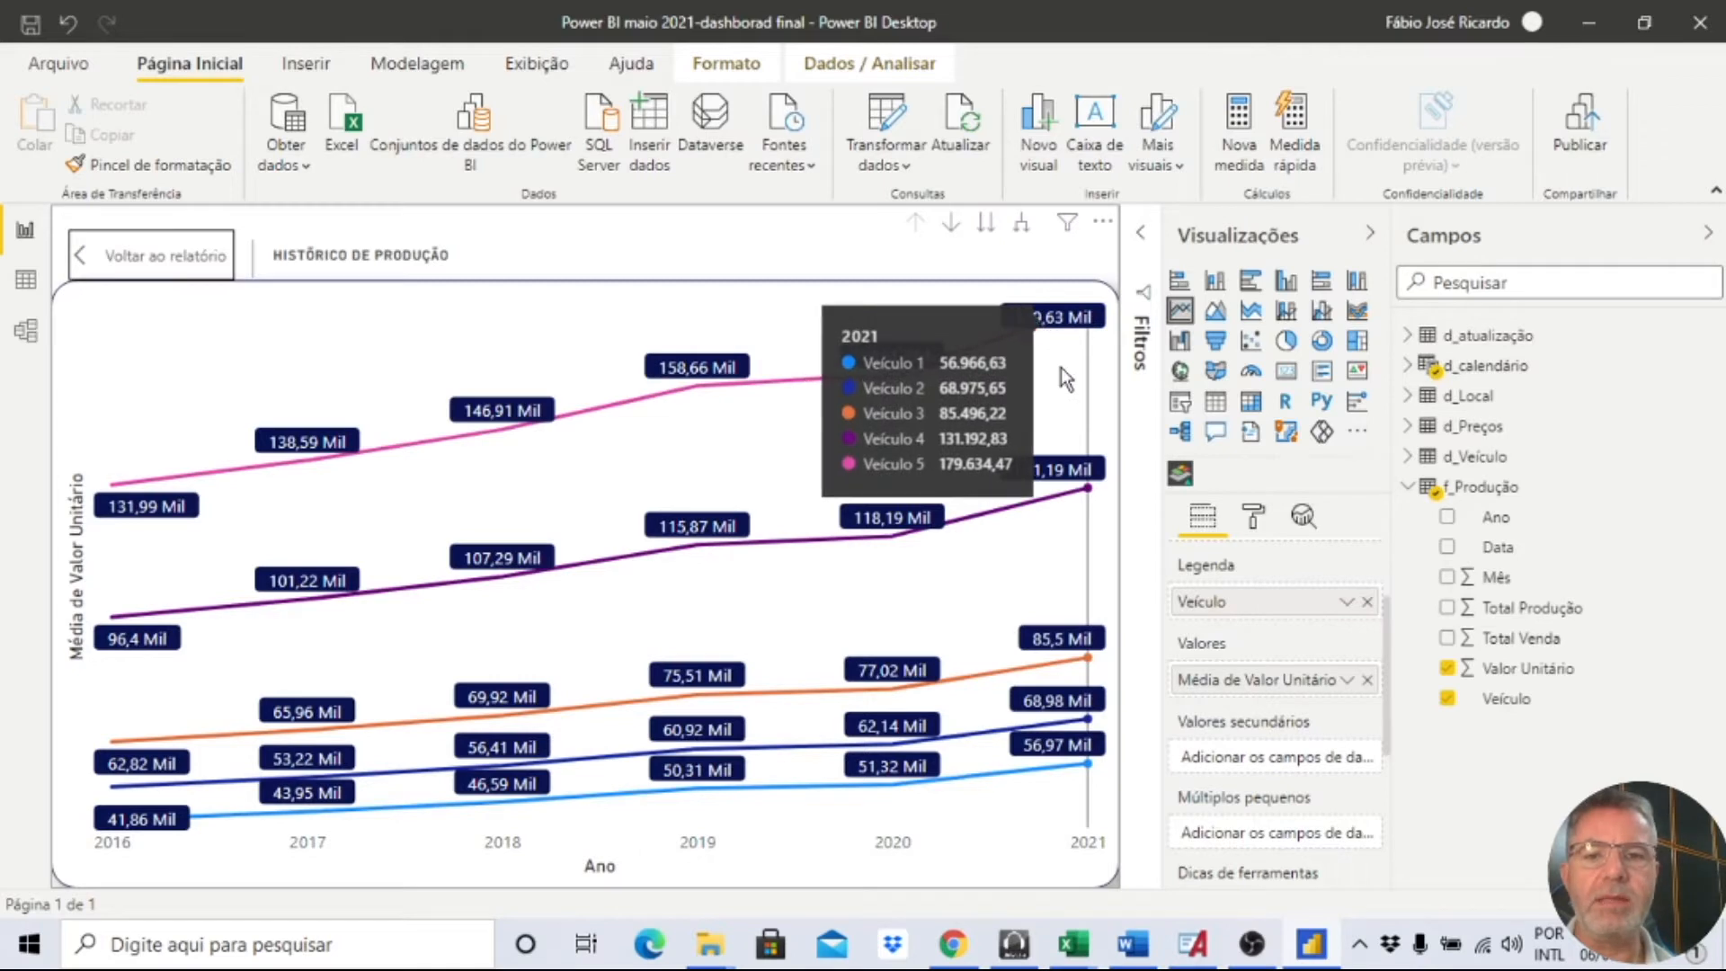
# Filter the d_Preços table in the data view to Veículo 5 to check its unit prices by year.
pyautogui.click(26, 290)
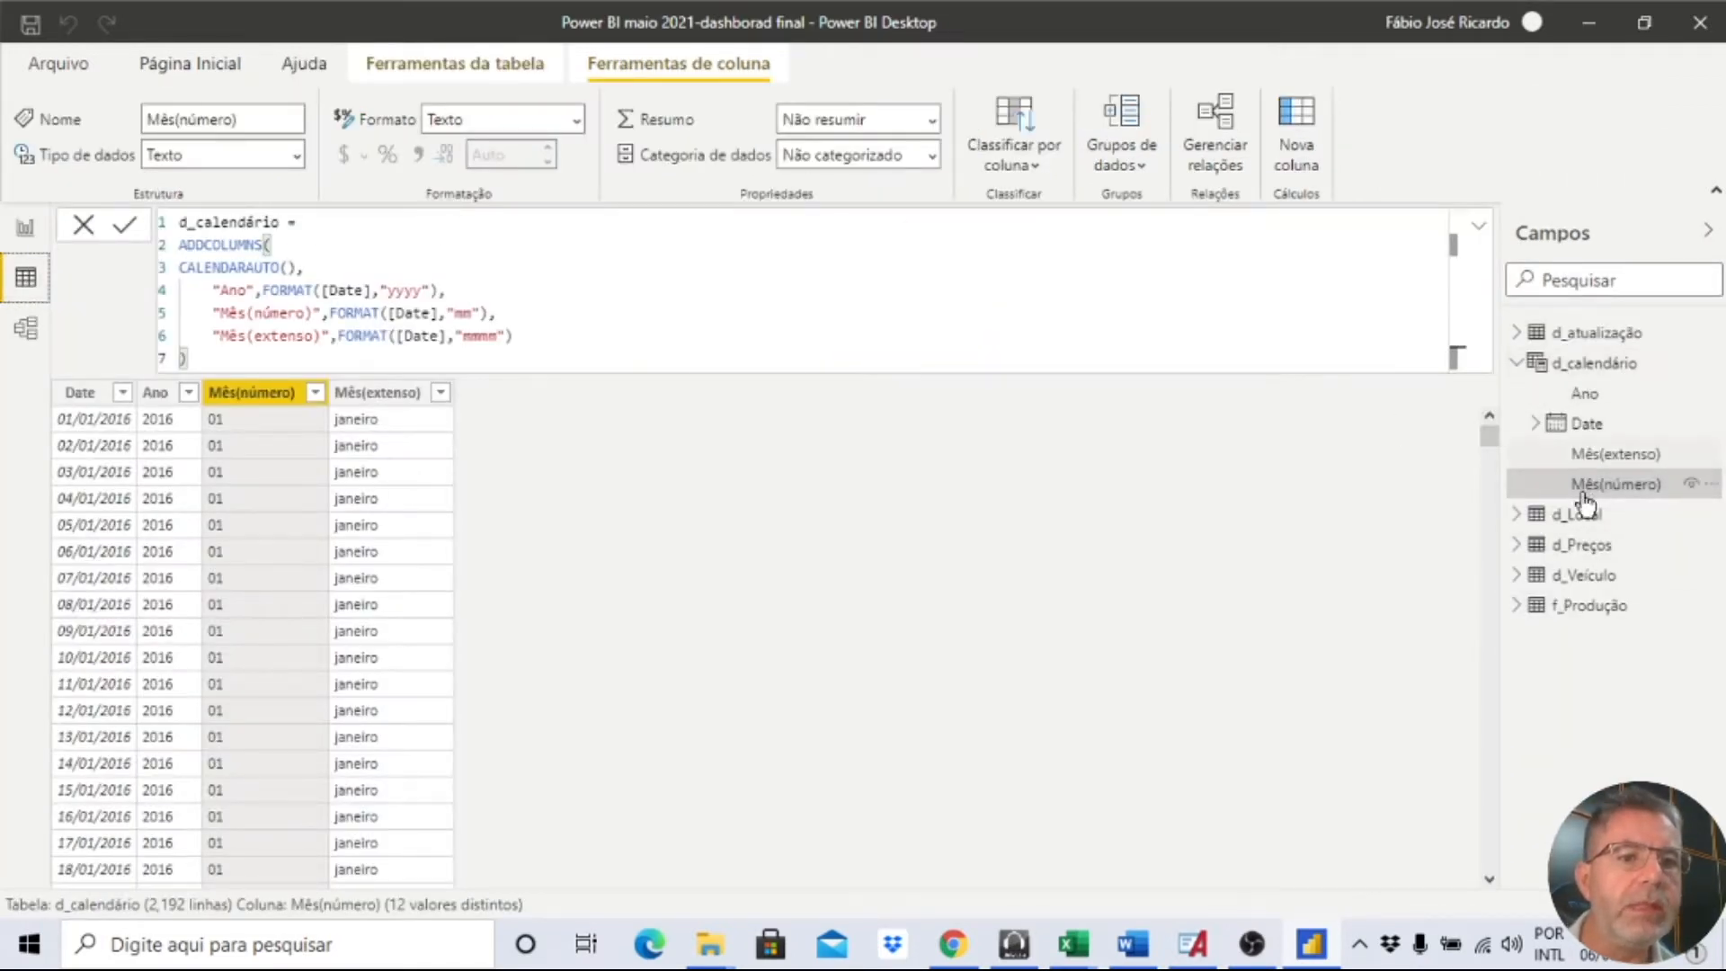
pyautogui.click(1580, 545)
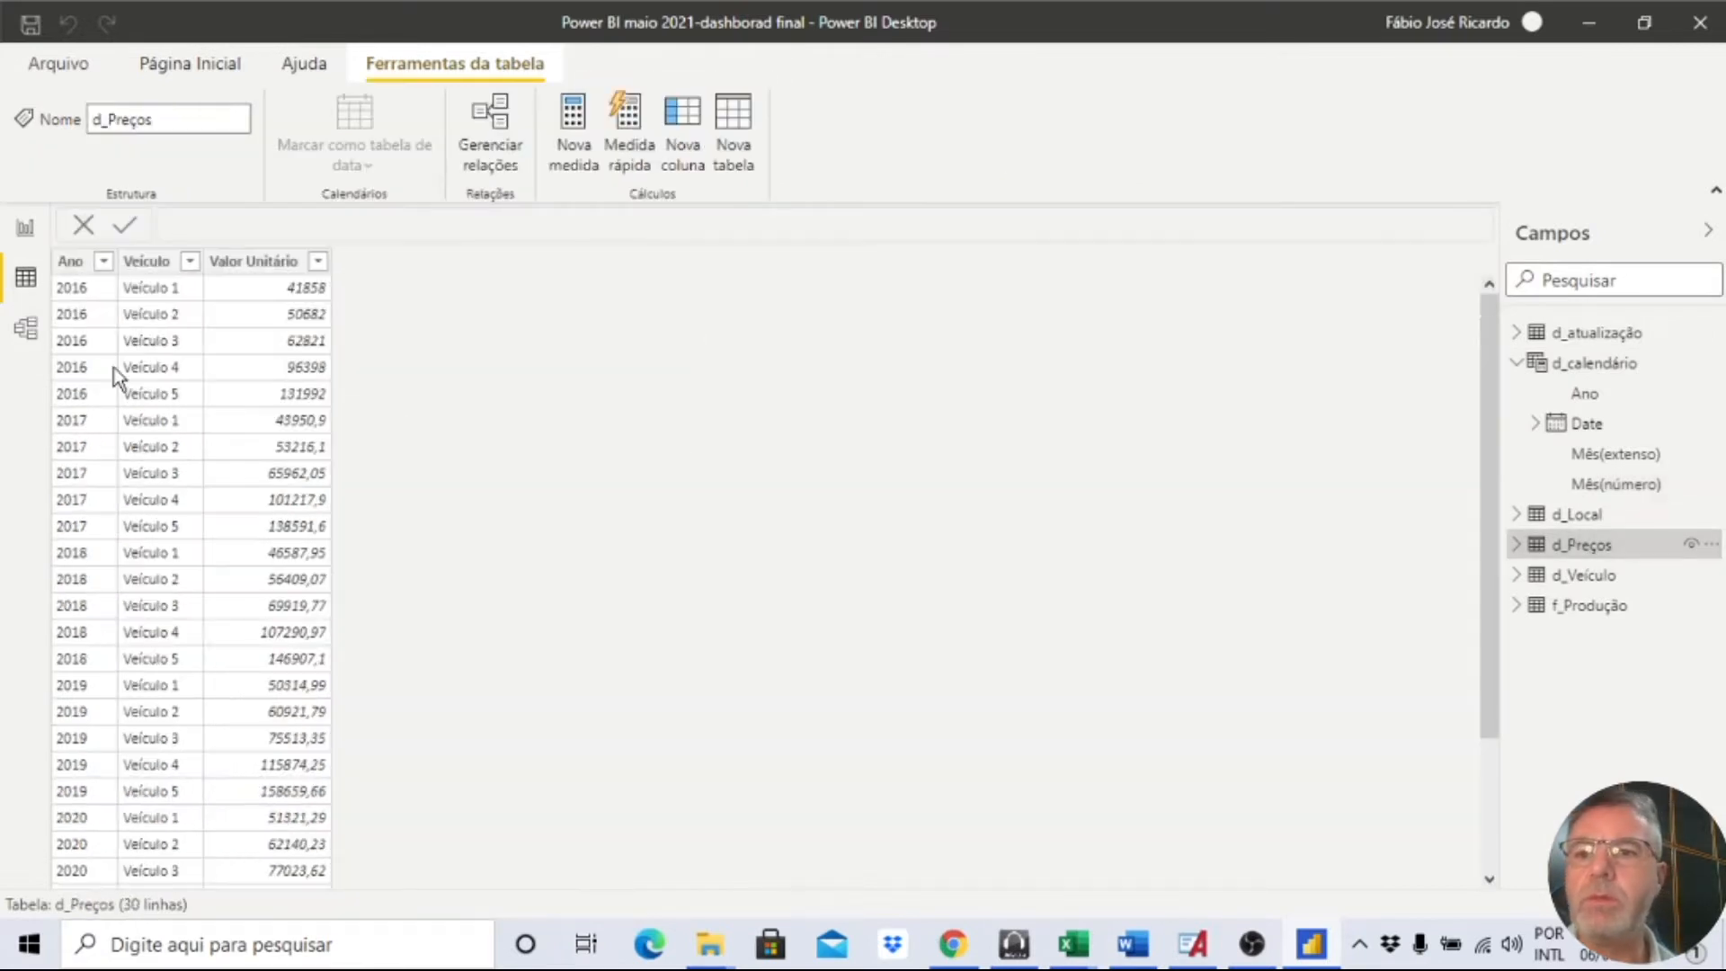
pyautogui.click(189, 262)
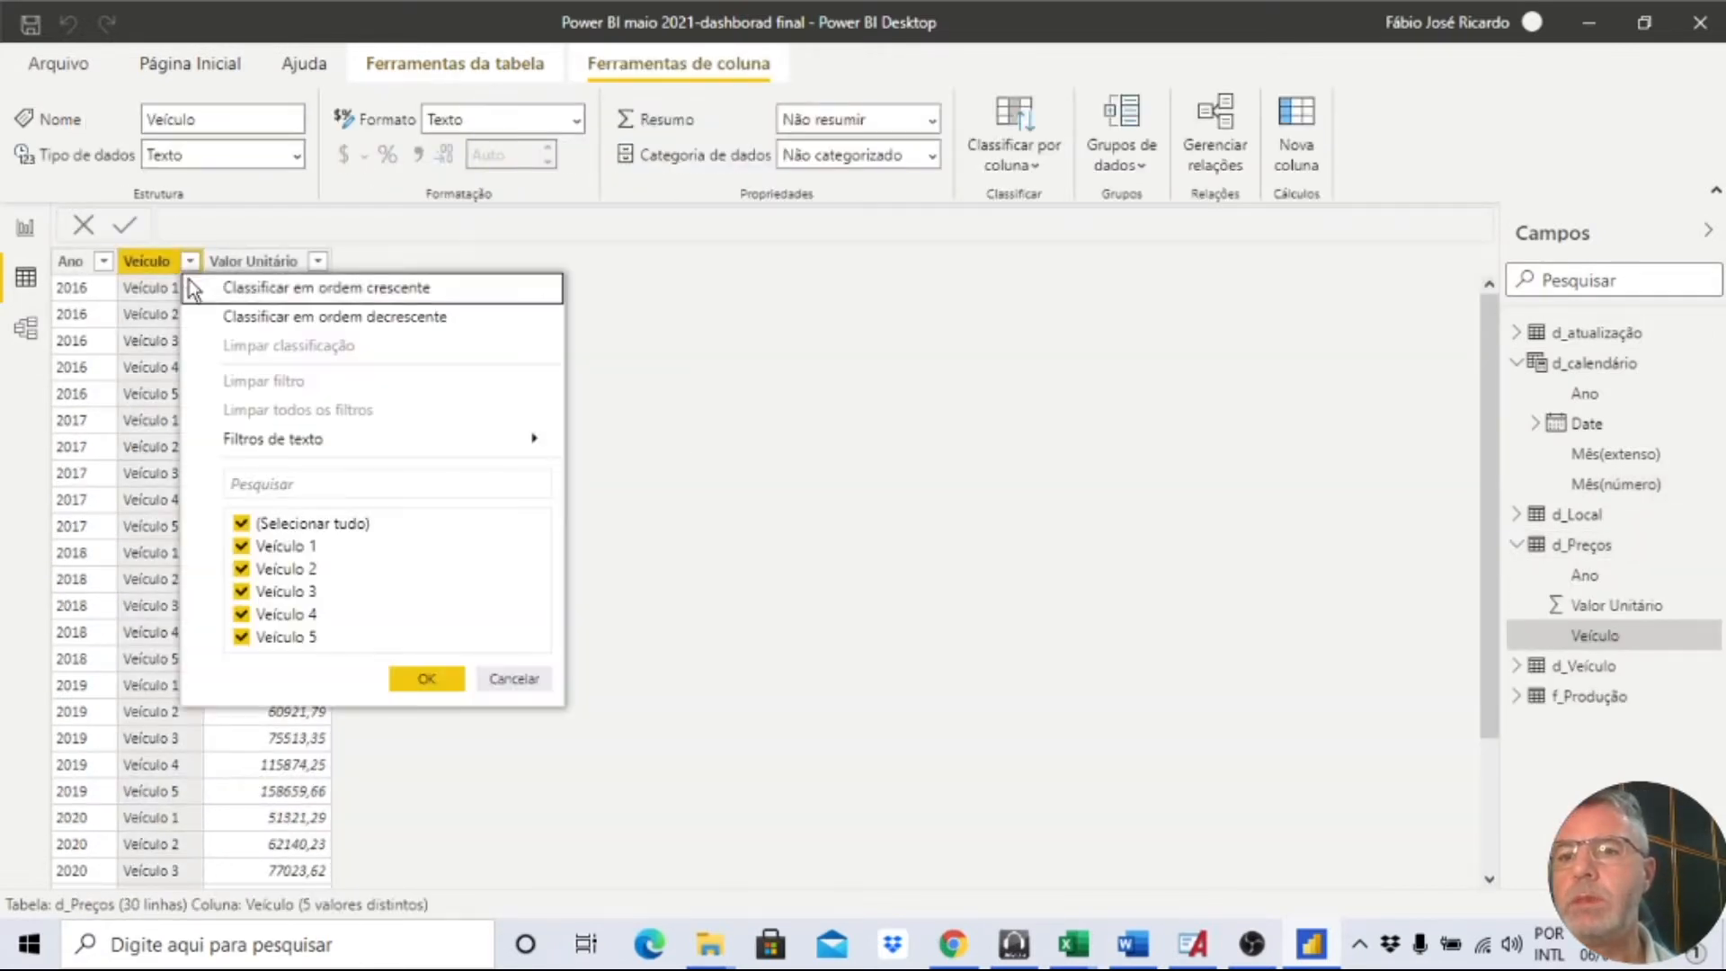
pyautogui.click(286, 523)
pyautogui.click(293, 638)
pyautogui.click(428, 681)
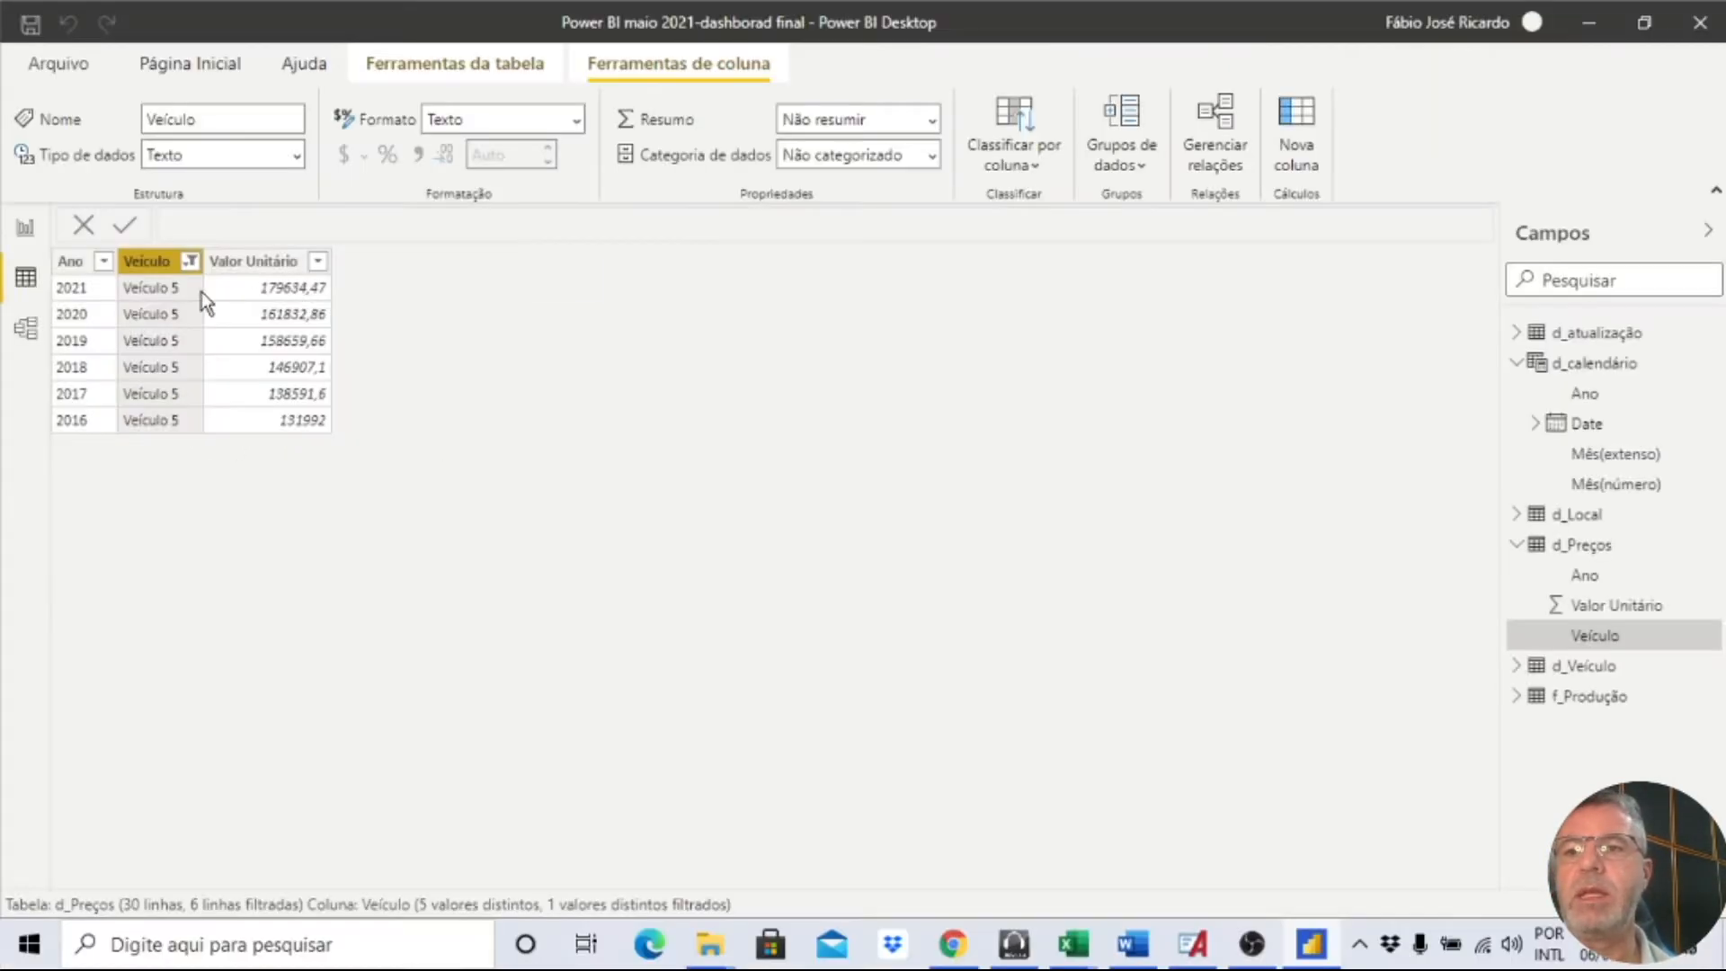
# Return to the report view, check the yearly averages in the line chart, and leave focus mode.
pyautogui.click(25, 228)
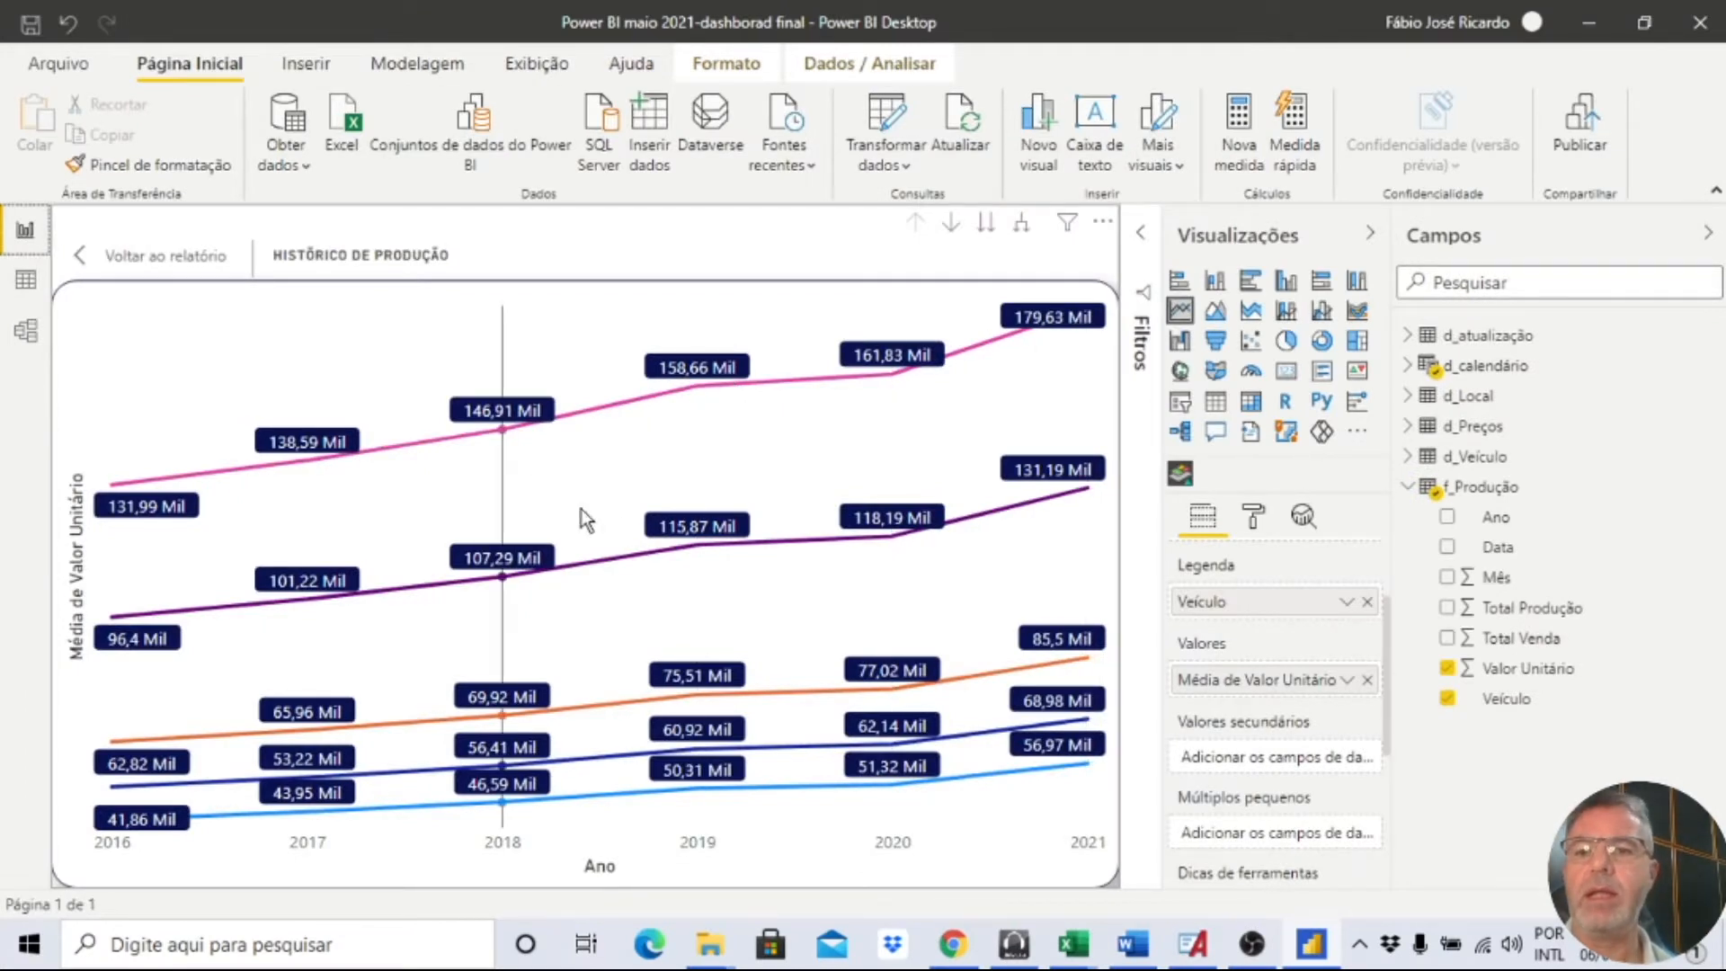
pyautogui.moveTo(742, 516)
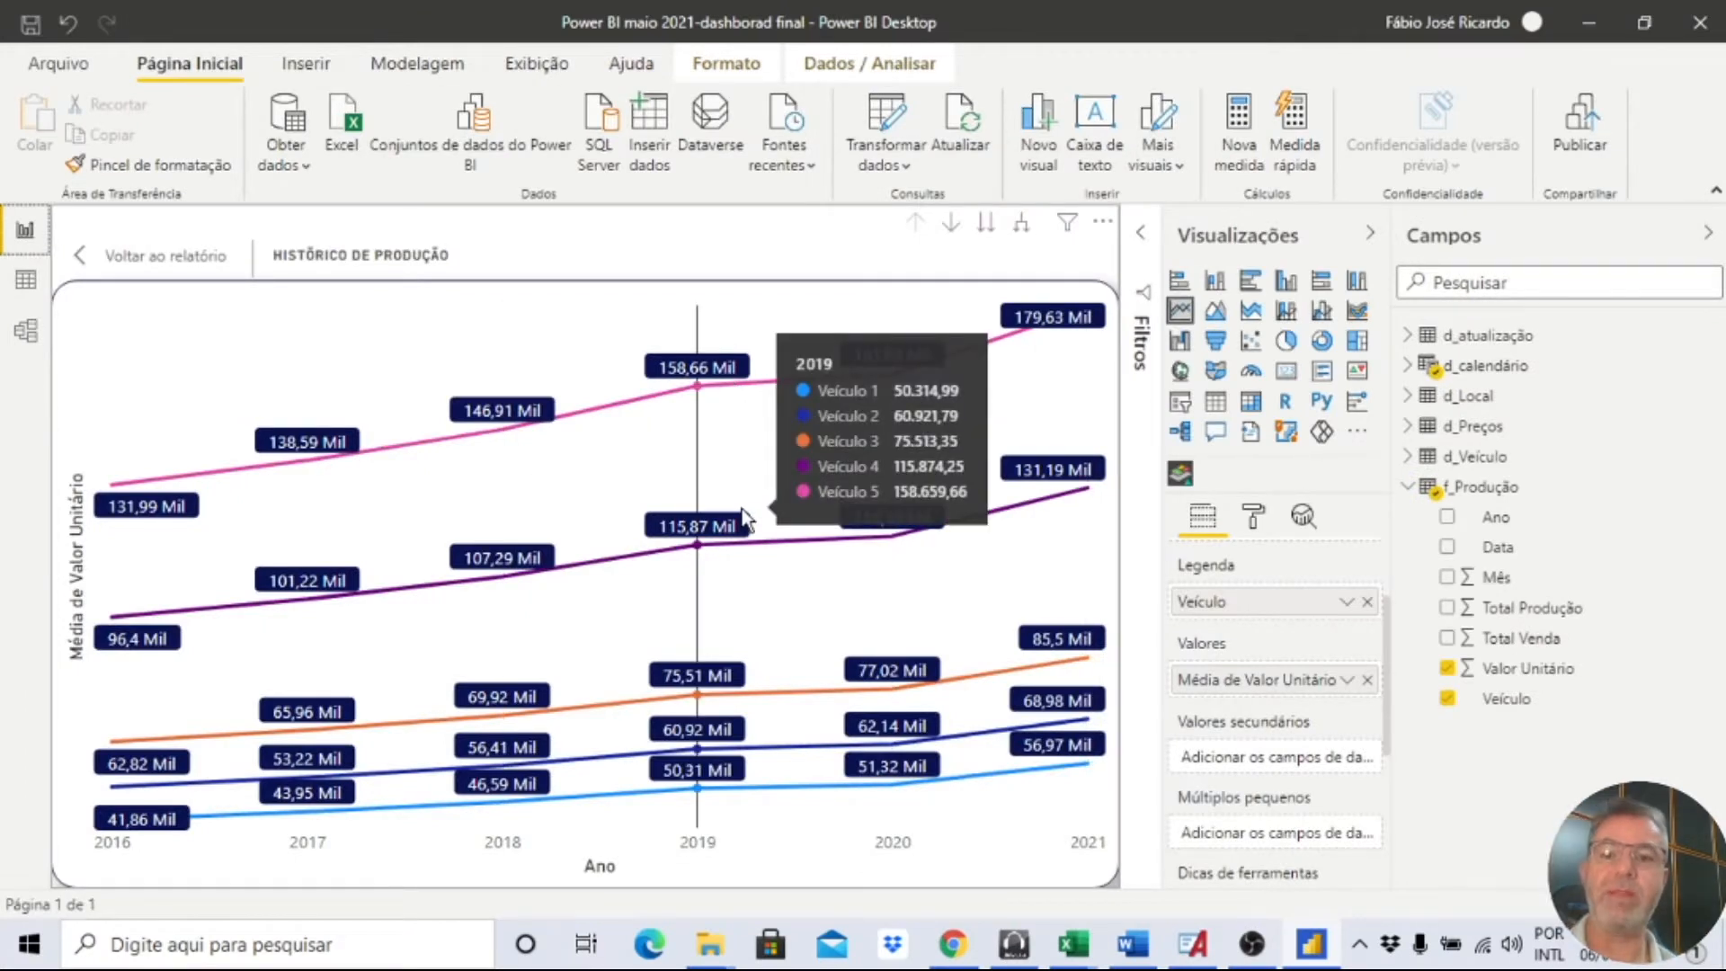
pyautogui.click(165, 257)
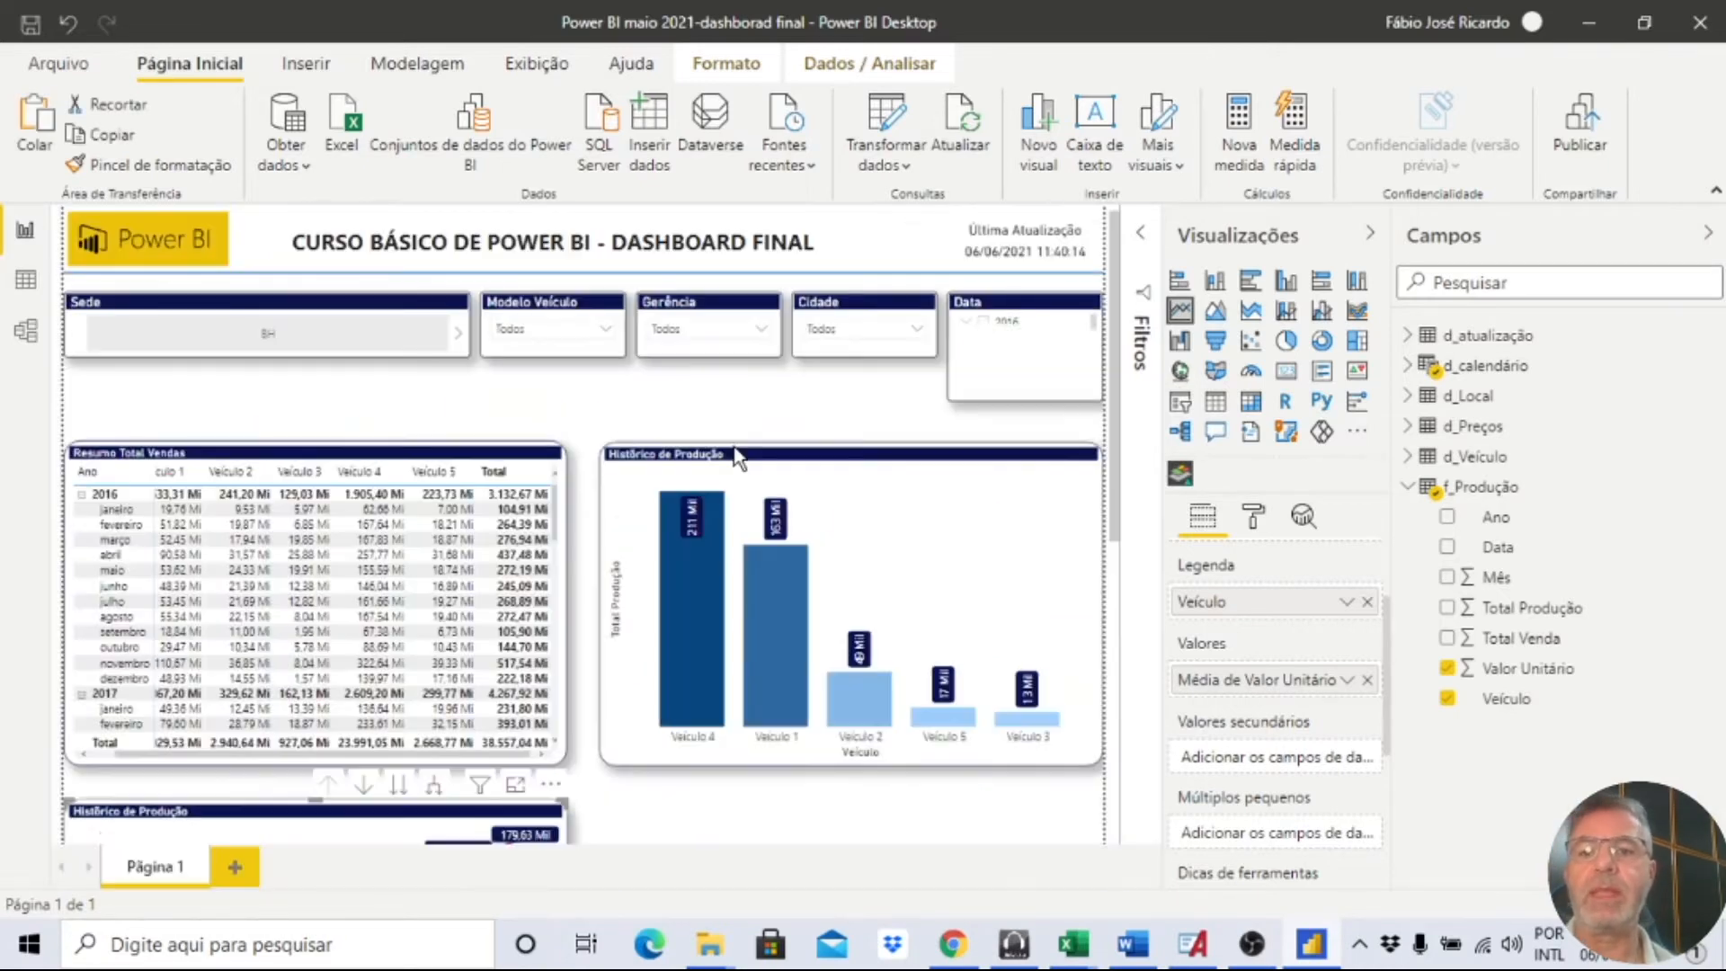
pyautogui.scroll(-5, 688, 764)
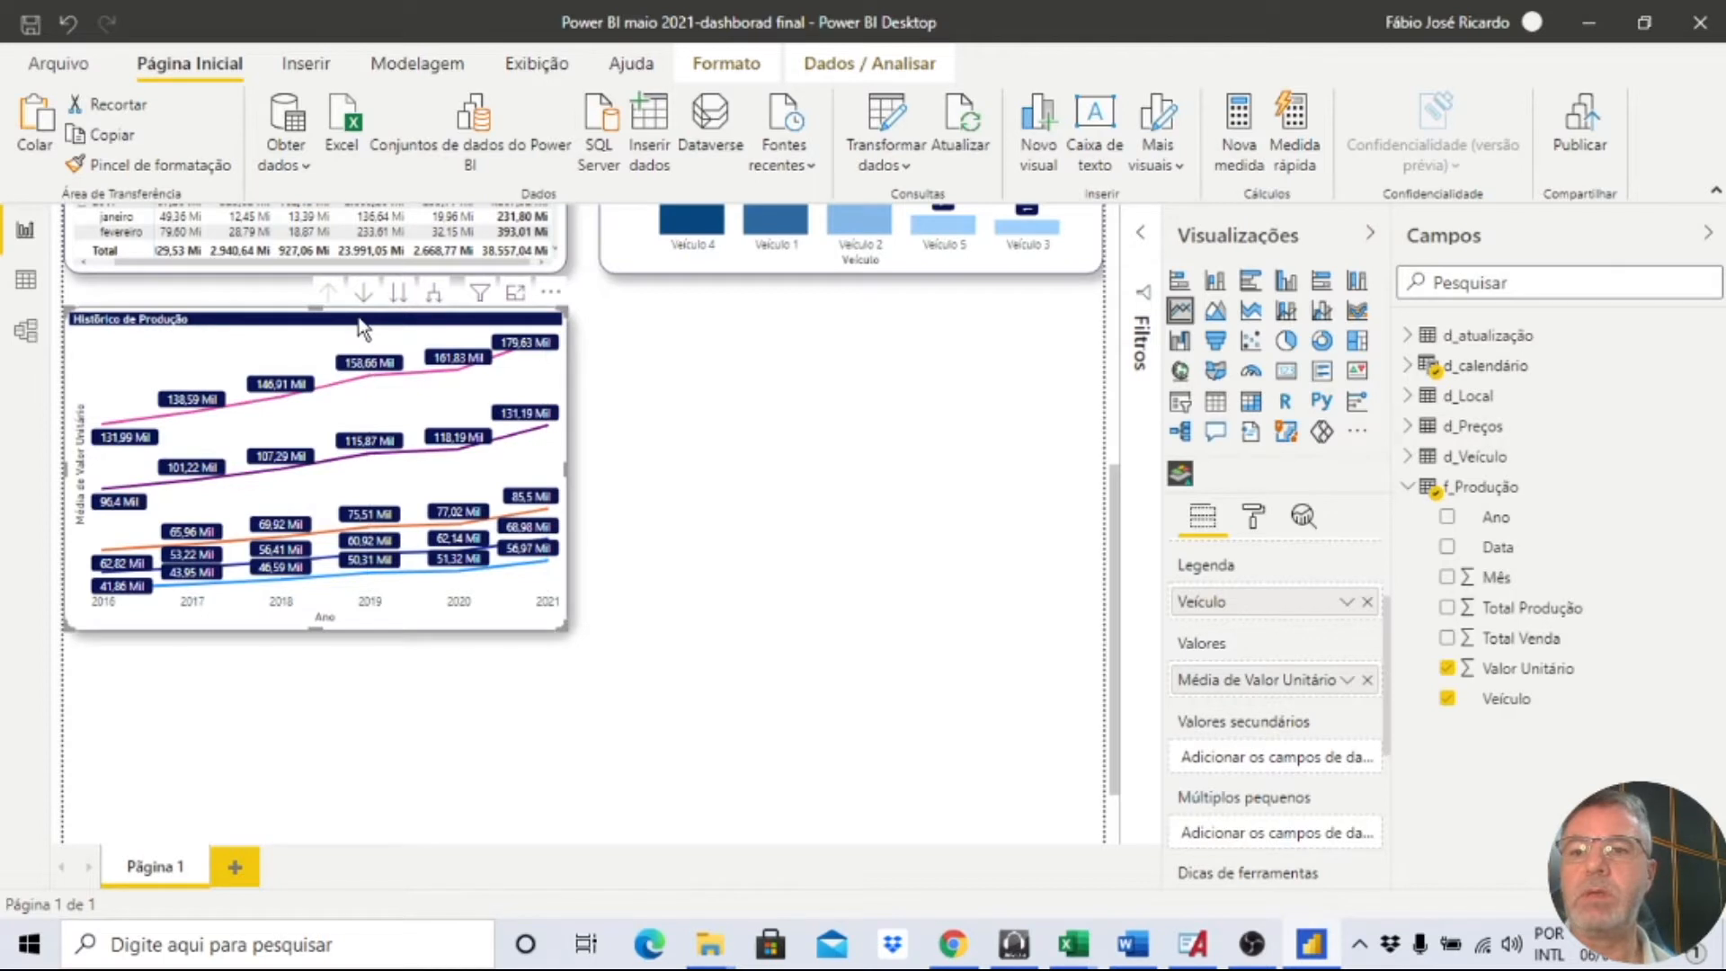
# Set the text colour of the line chart's data labels to black.
pyautogui.click(1254, 519)
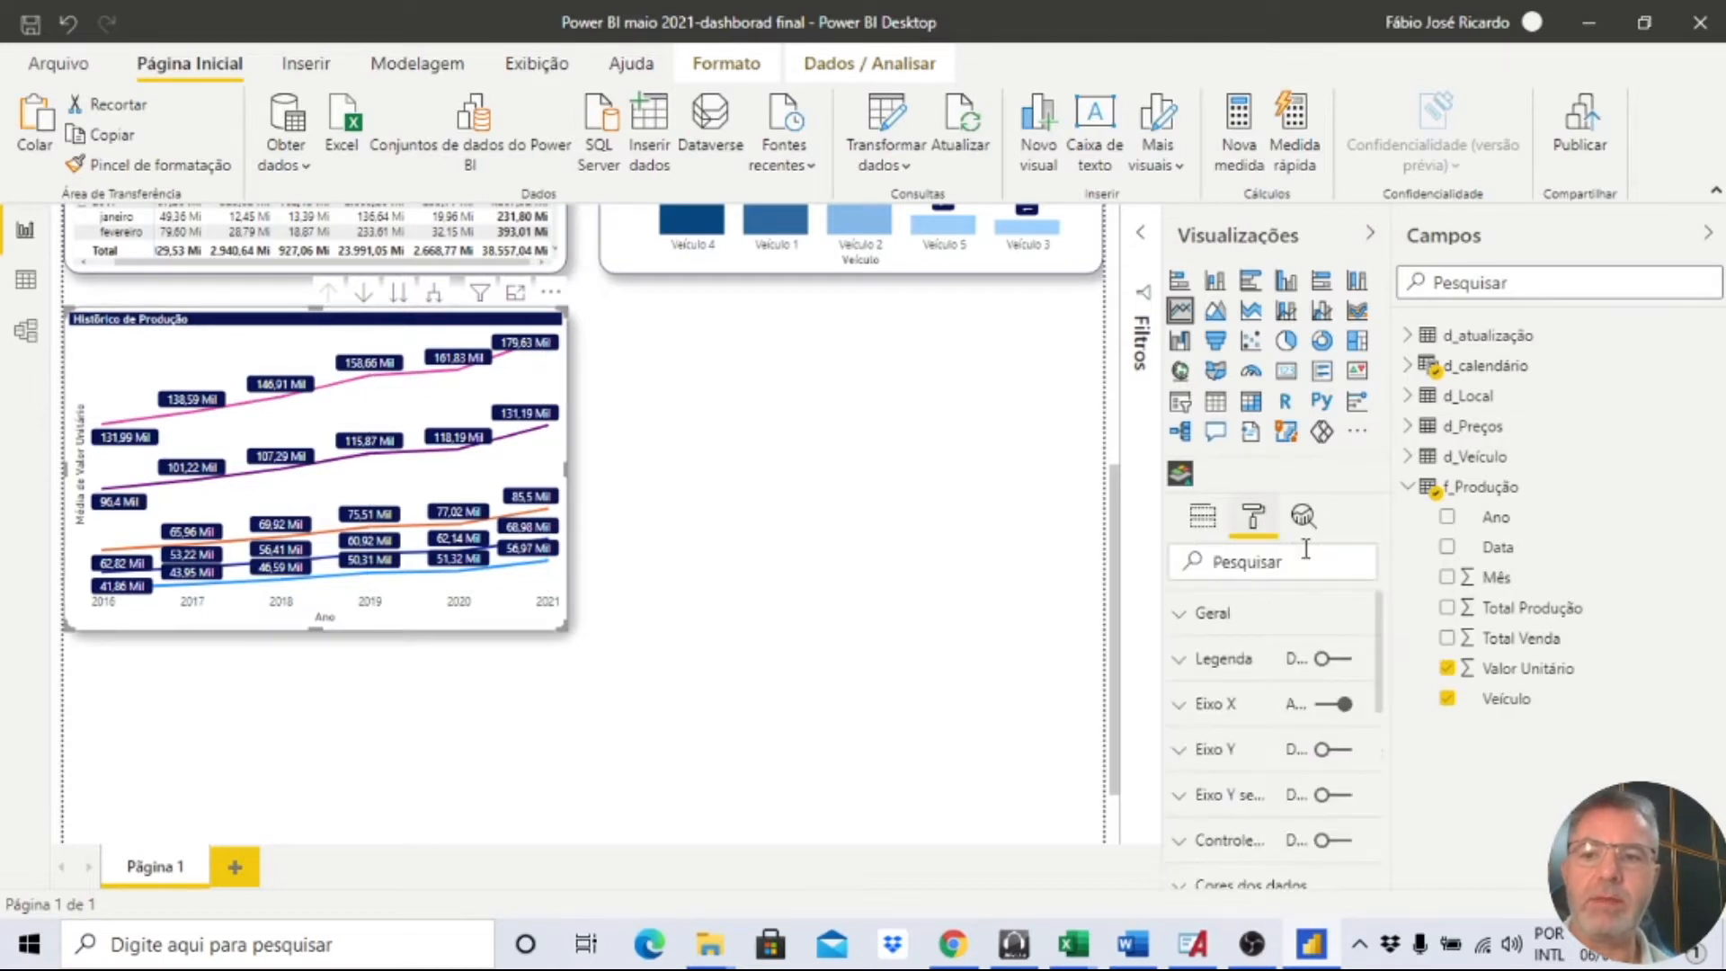
pyautogui.scroll(-3, 1242, 733)
pyautogui.scroll(3, 1243, 737)
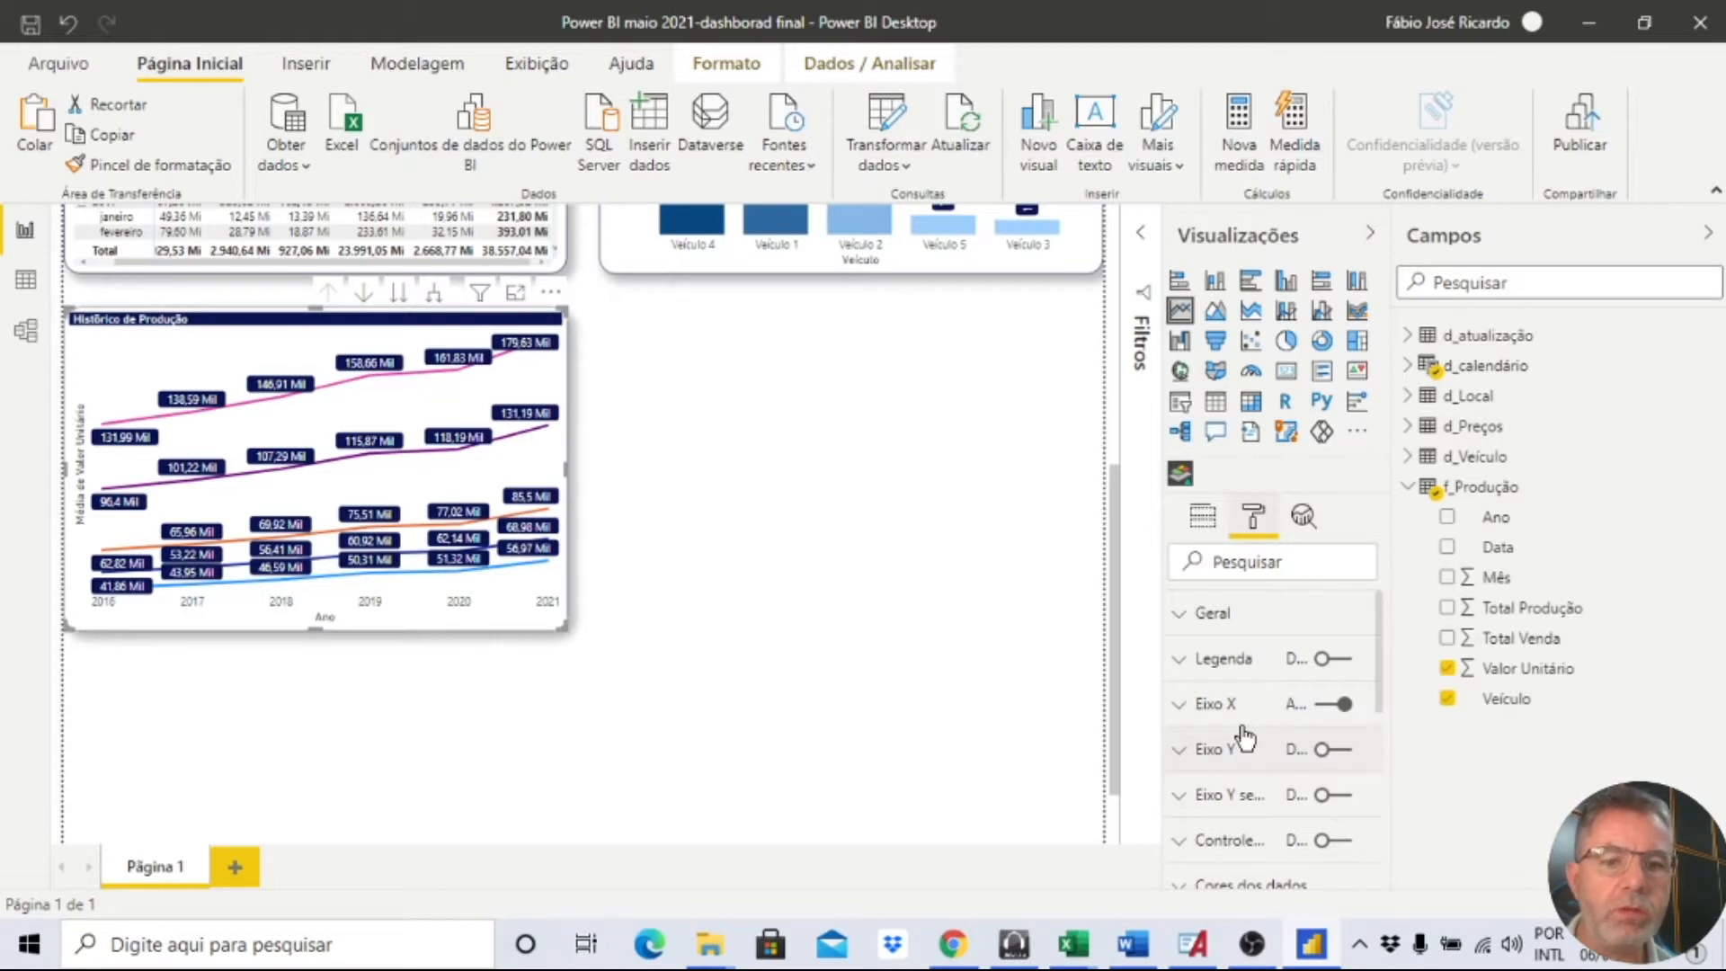
pyautogui.scroll(-3, 1244, 739)
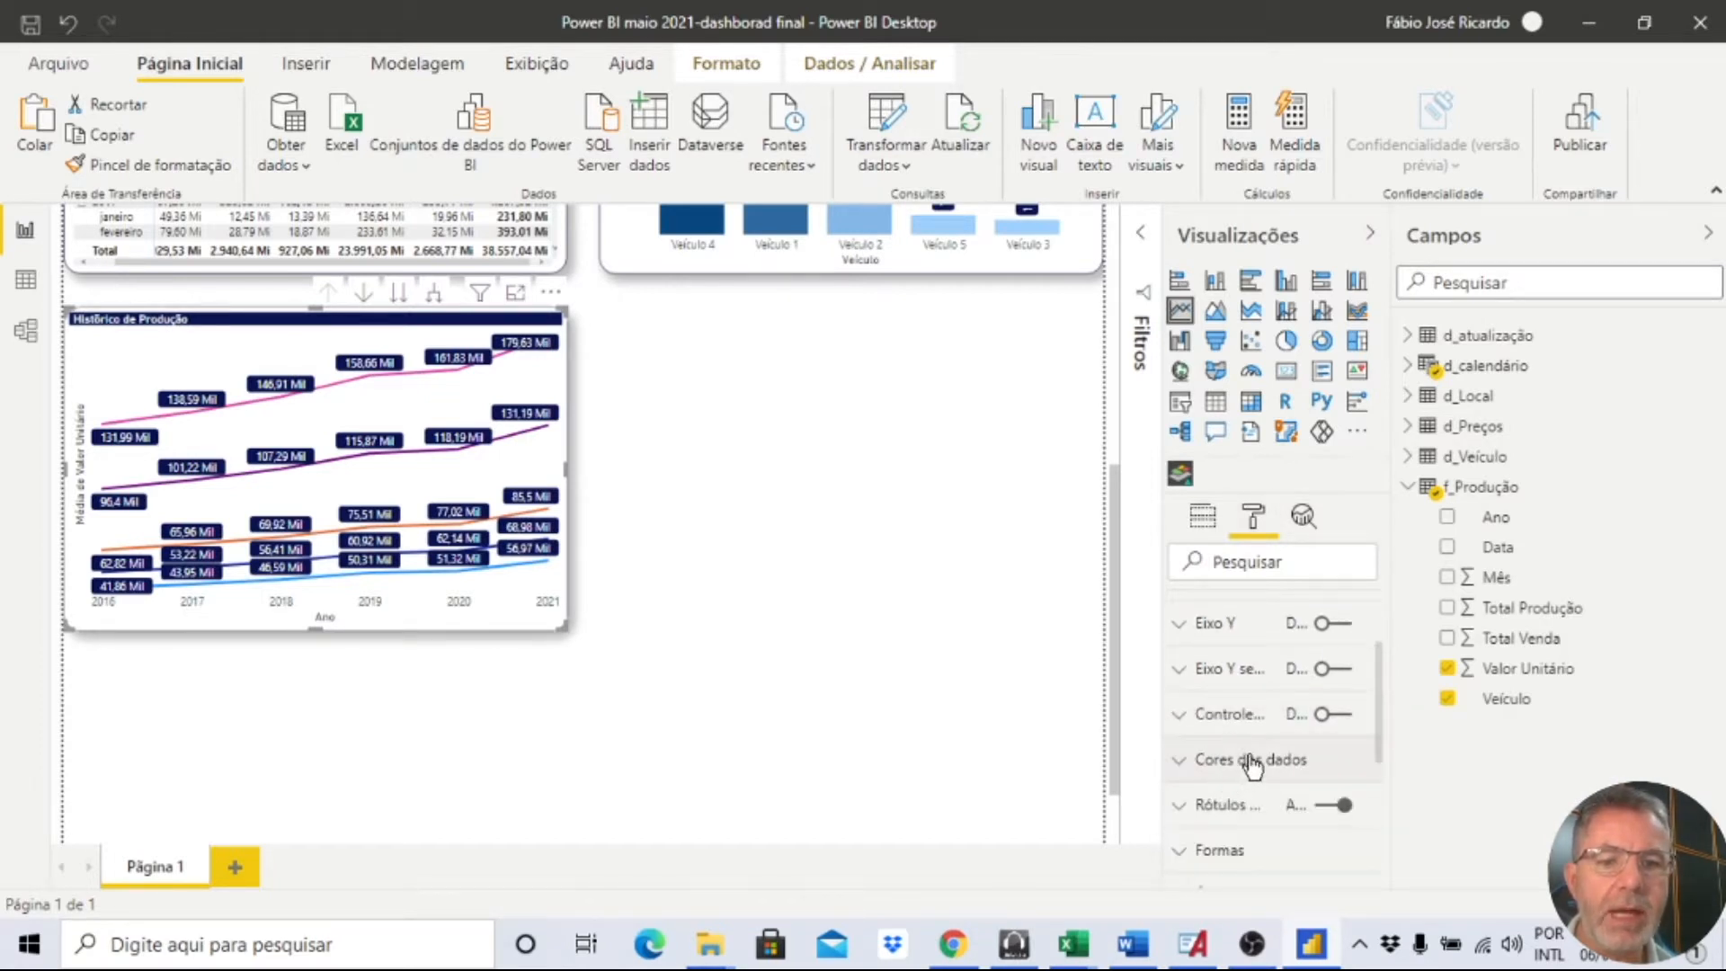
pyautogui.scroll(-3, 1252, 760)
pyautogui.click(1251, 680)
pyautogui.scroll(-3, 1267, 719)
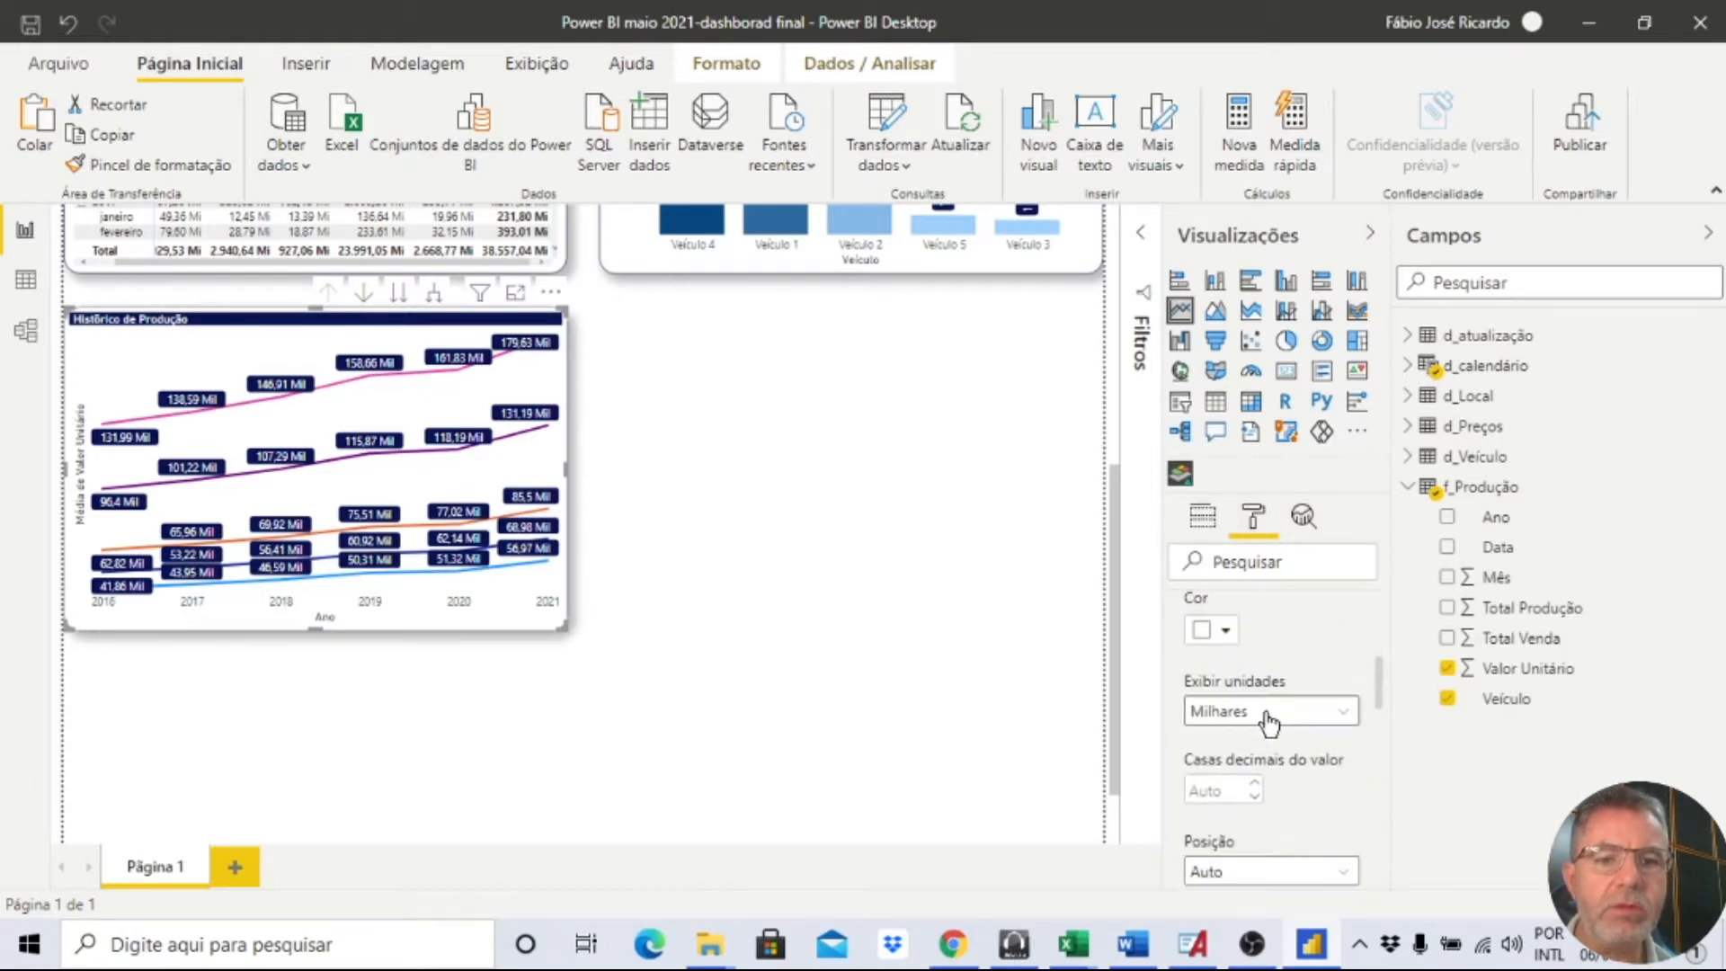
pyautogui.click(1226, 634)
pyautogui.click(1296, 516)
# Set the transparency of the line chart's data label background to 100%.
pyautogui.scroll(-2, 1290, 780)
pyautogui.scroll(-5, 1291, 780)
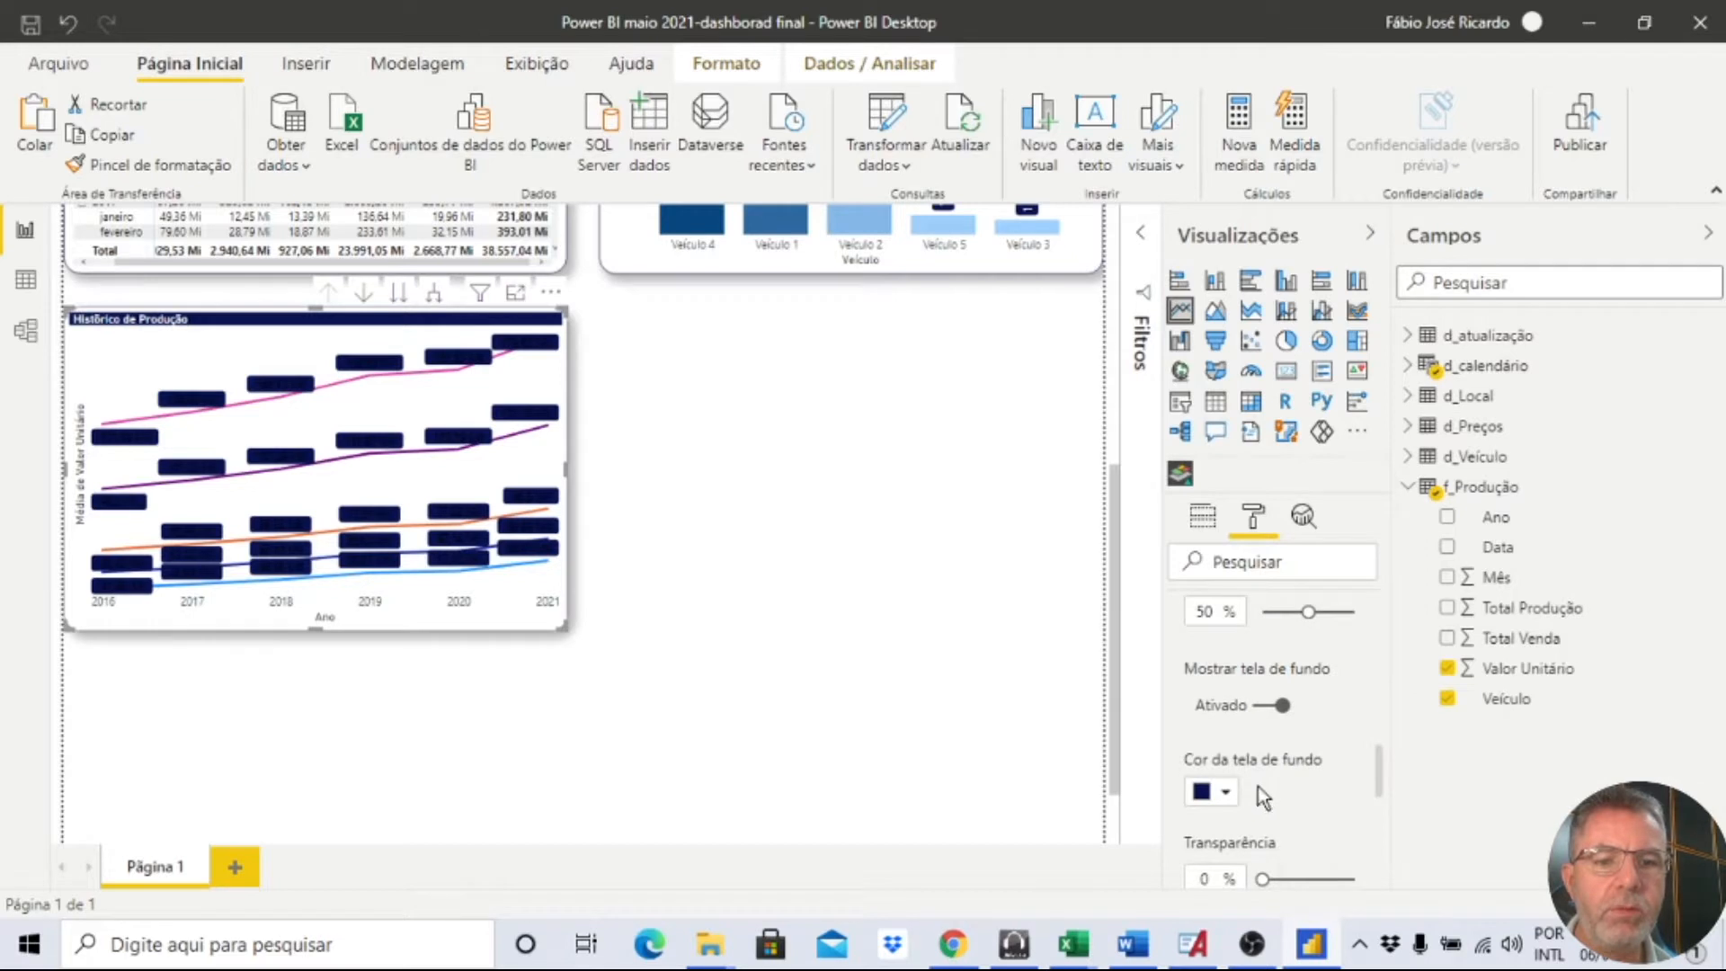
pyautogui.scroll(-1, 1263, 796)
pyautogui.click(1219, 670)
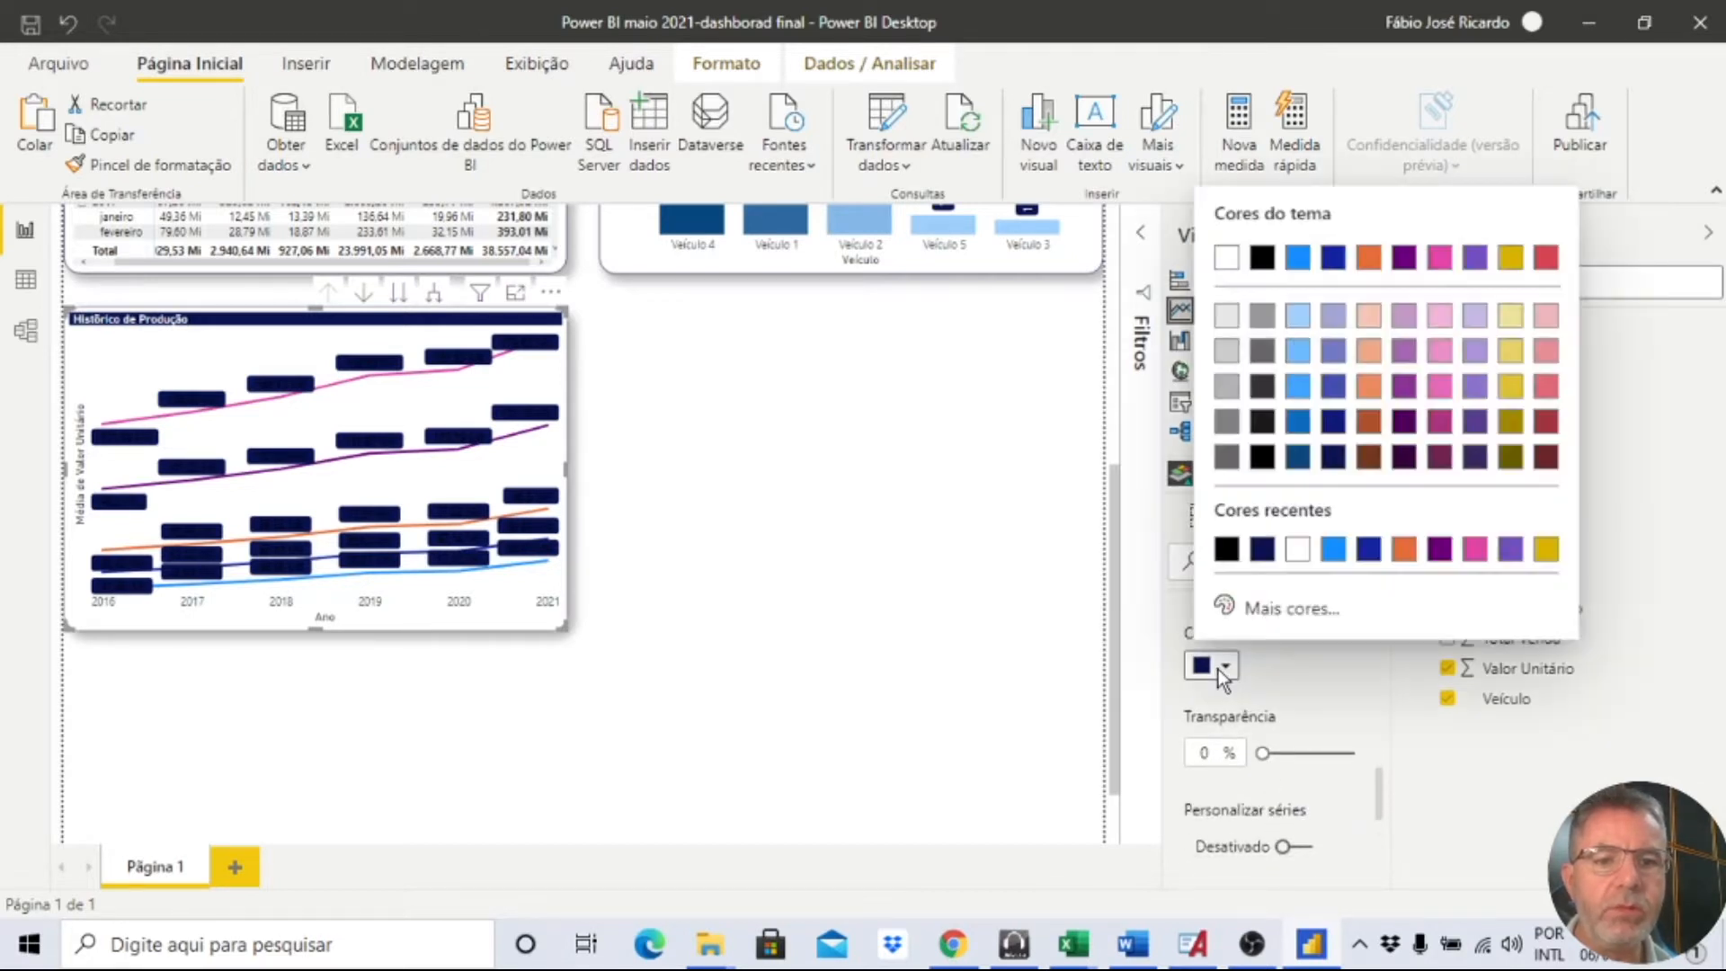
pyautogui.click(1217, 668)
pyautogui.moveTo(1262, 748); pyautogui.dragTo(1490, 743)
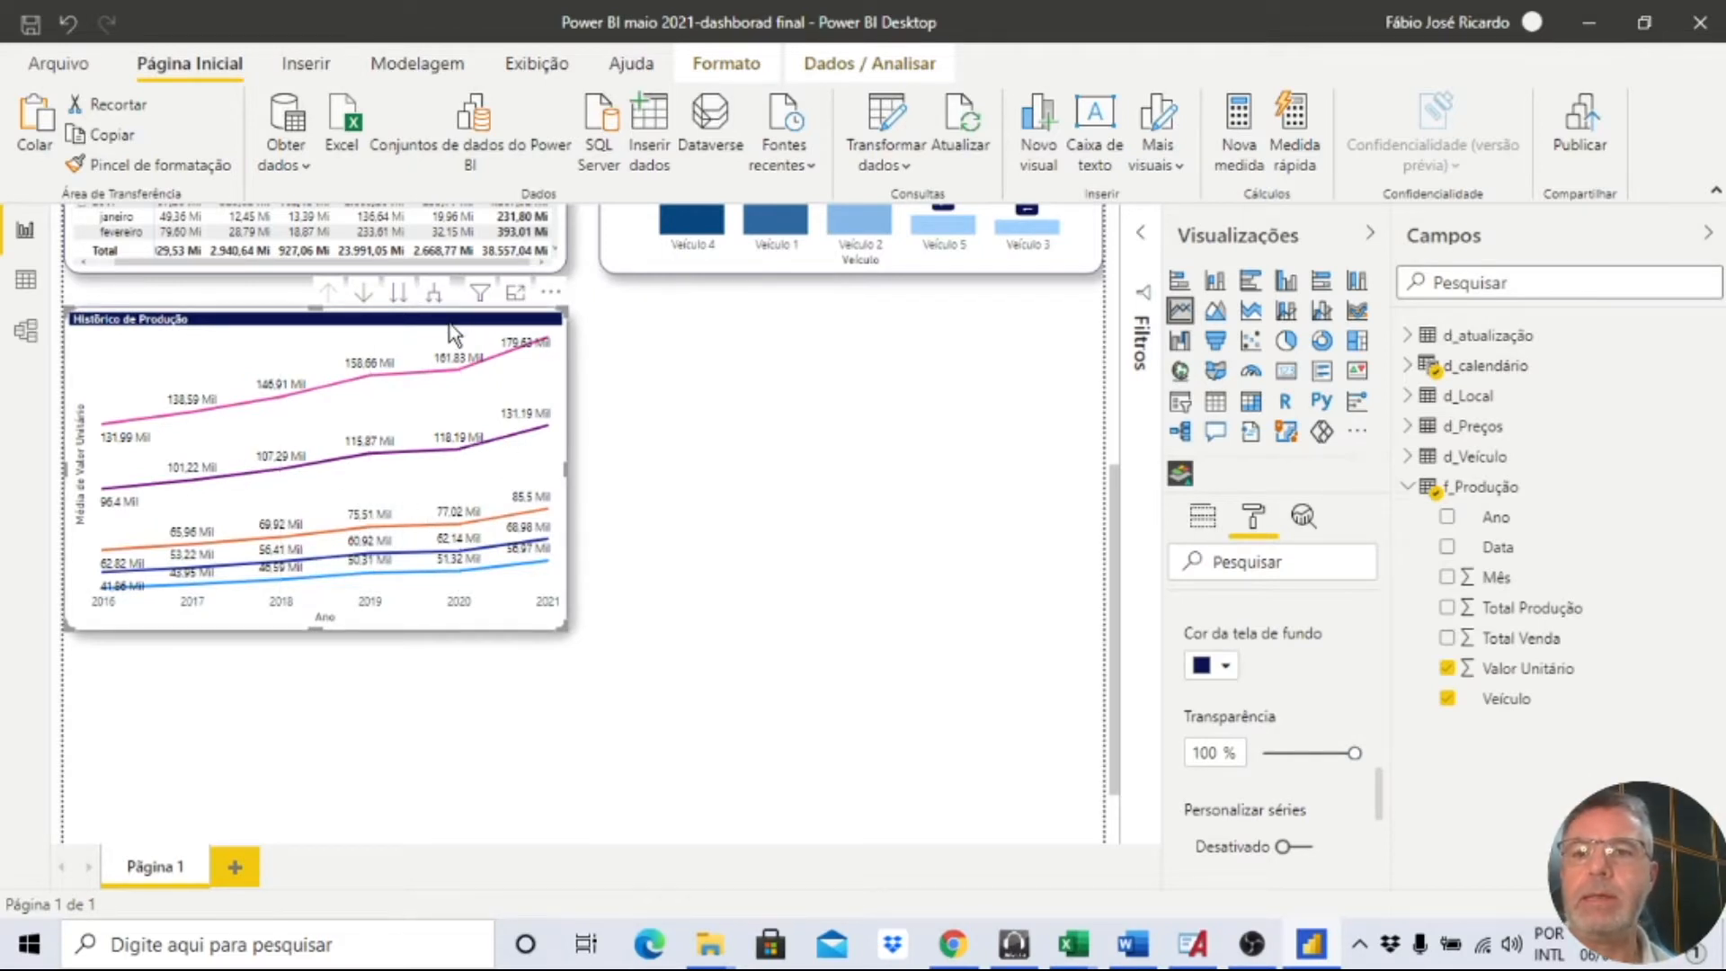
# Change the line chart's title text to "Variação de Preços".
pyautogui.scroll(-10, 1297, 683)
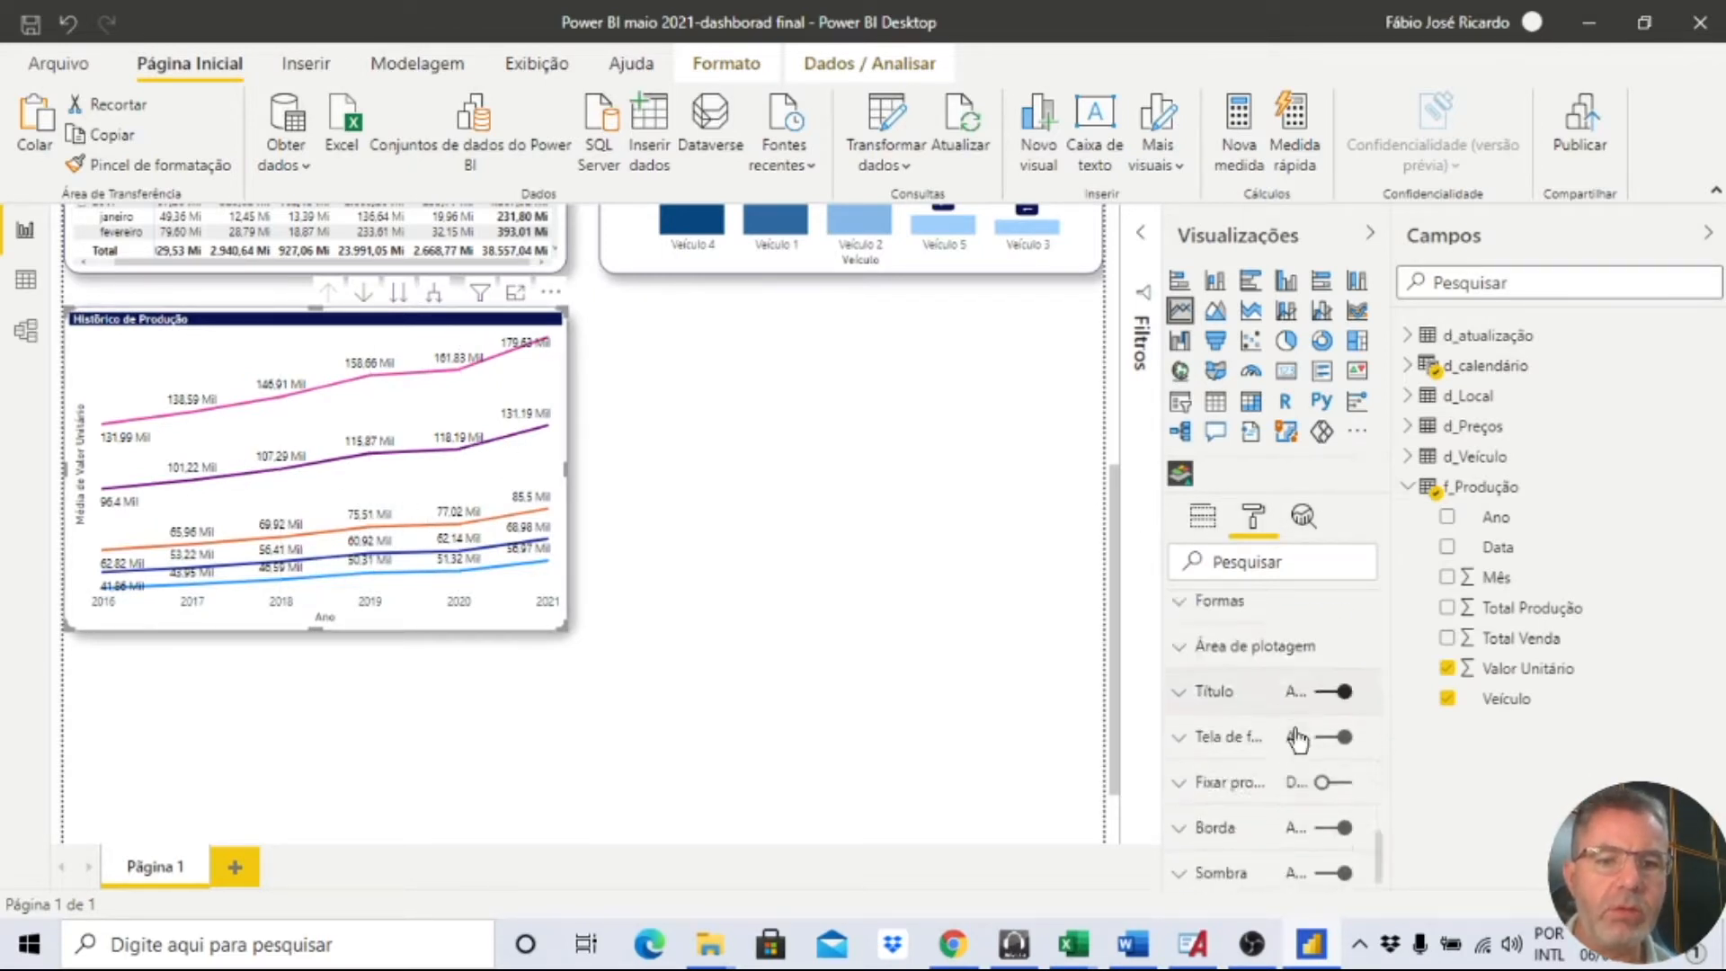
pyautogui.click(1233, 676)
pyautogui.click(1219, 748)
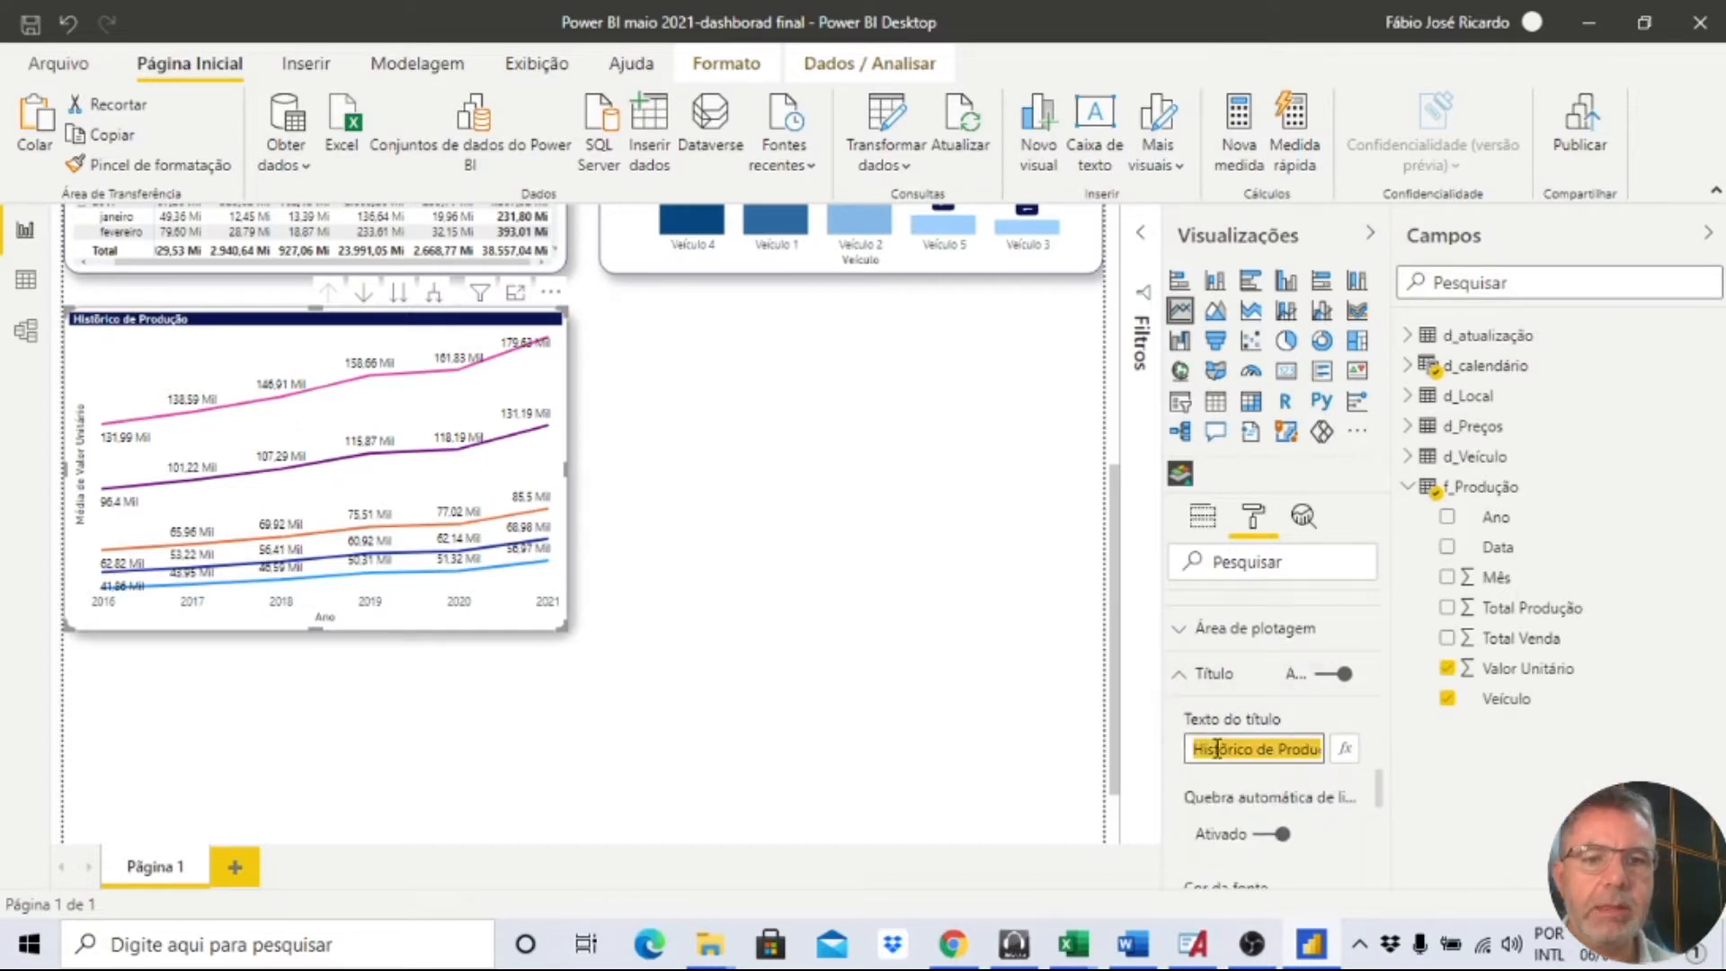
pyautogui.write('Hist')
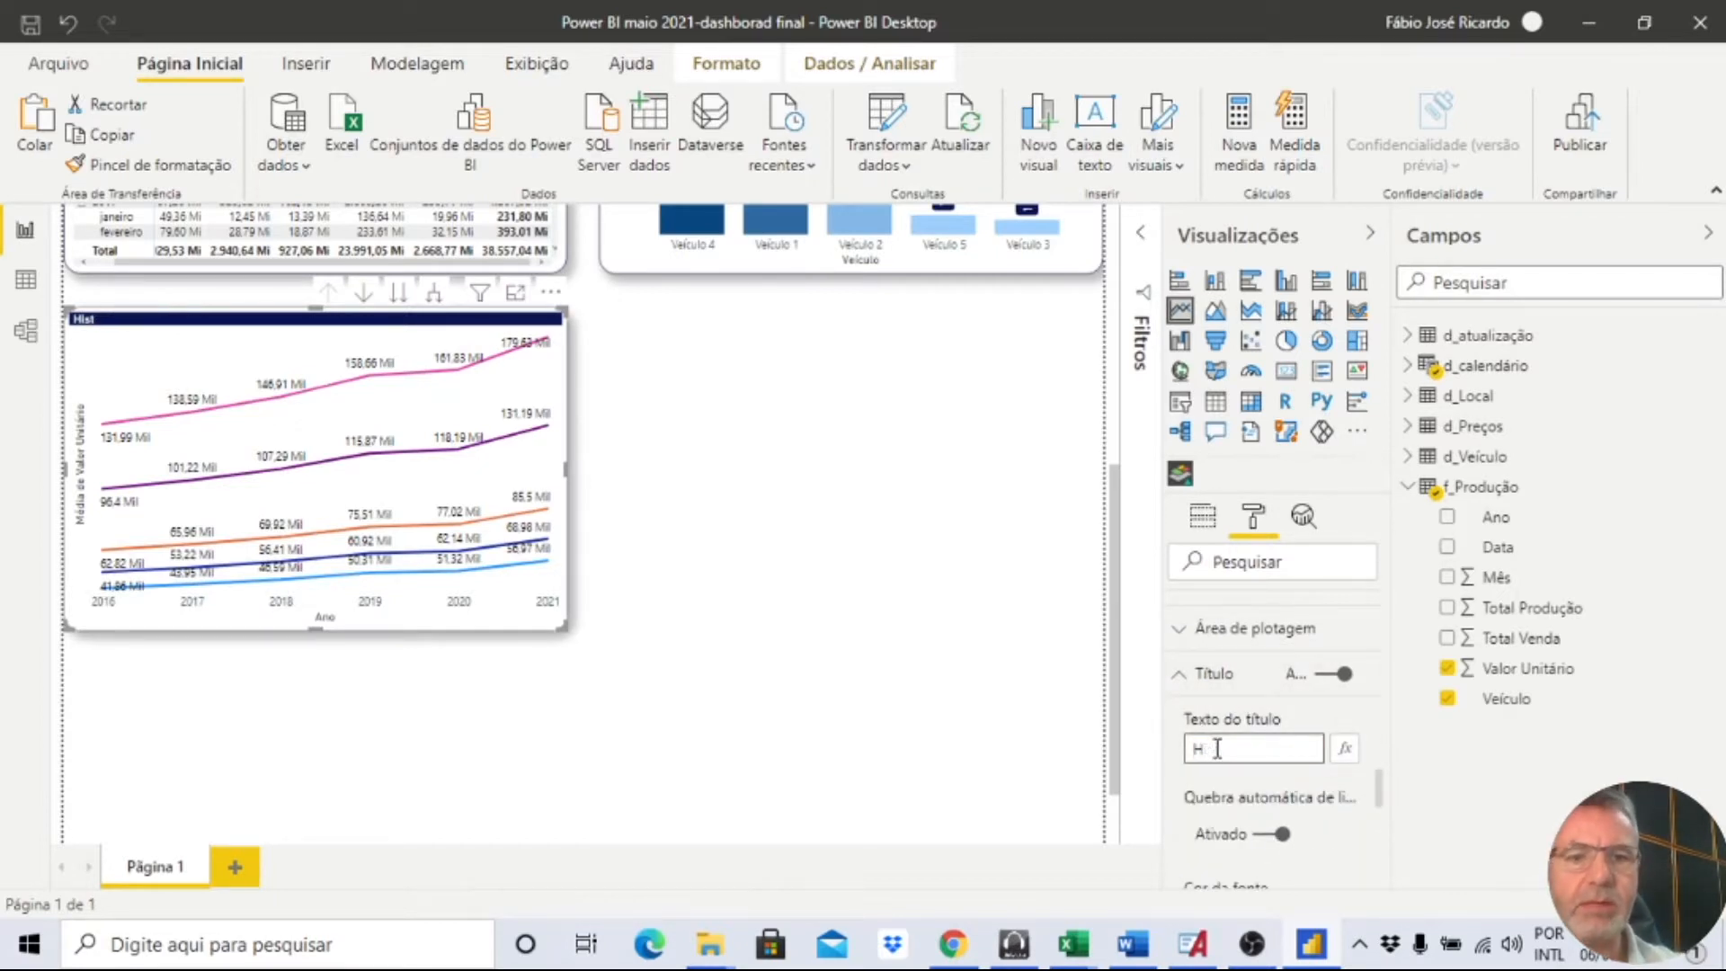
pyautogui.write('Variação de Preço')
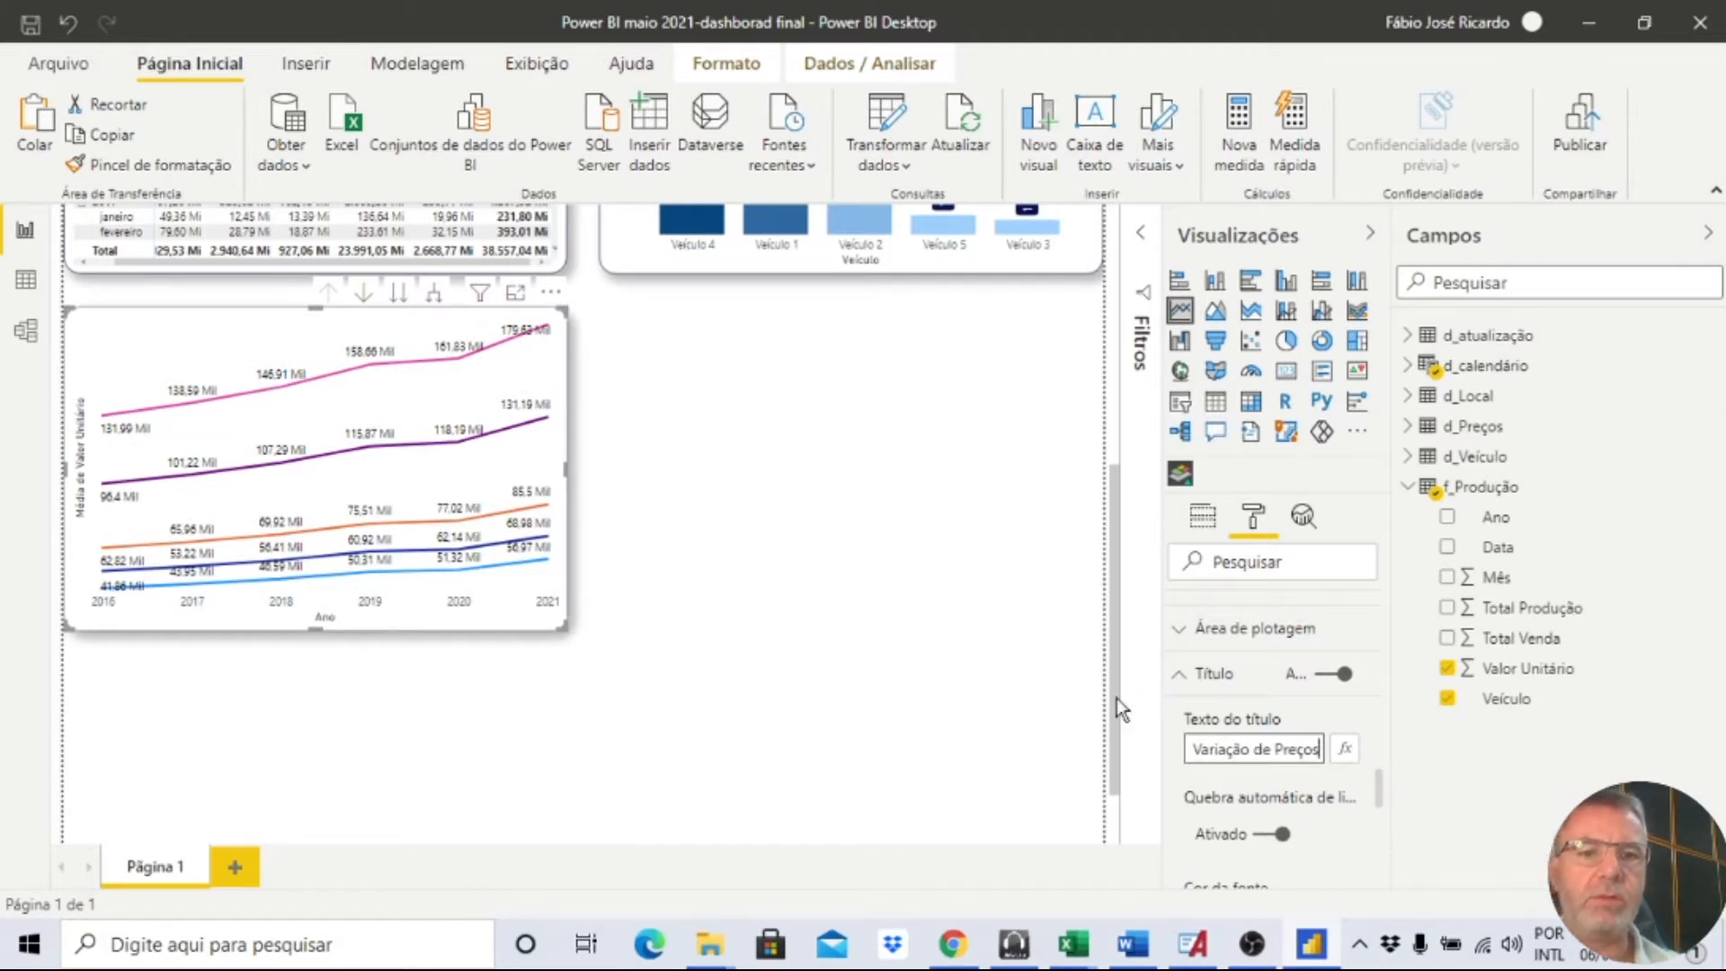
pyautogui.click(580, 404)
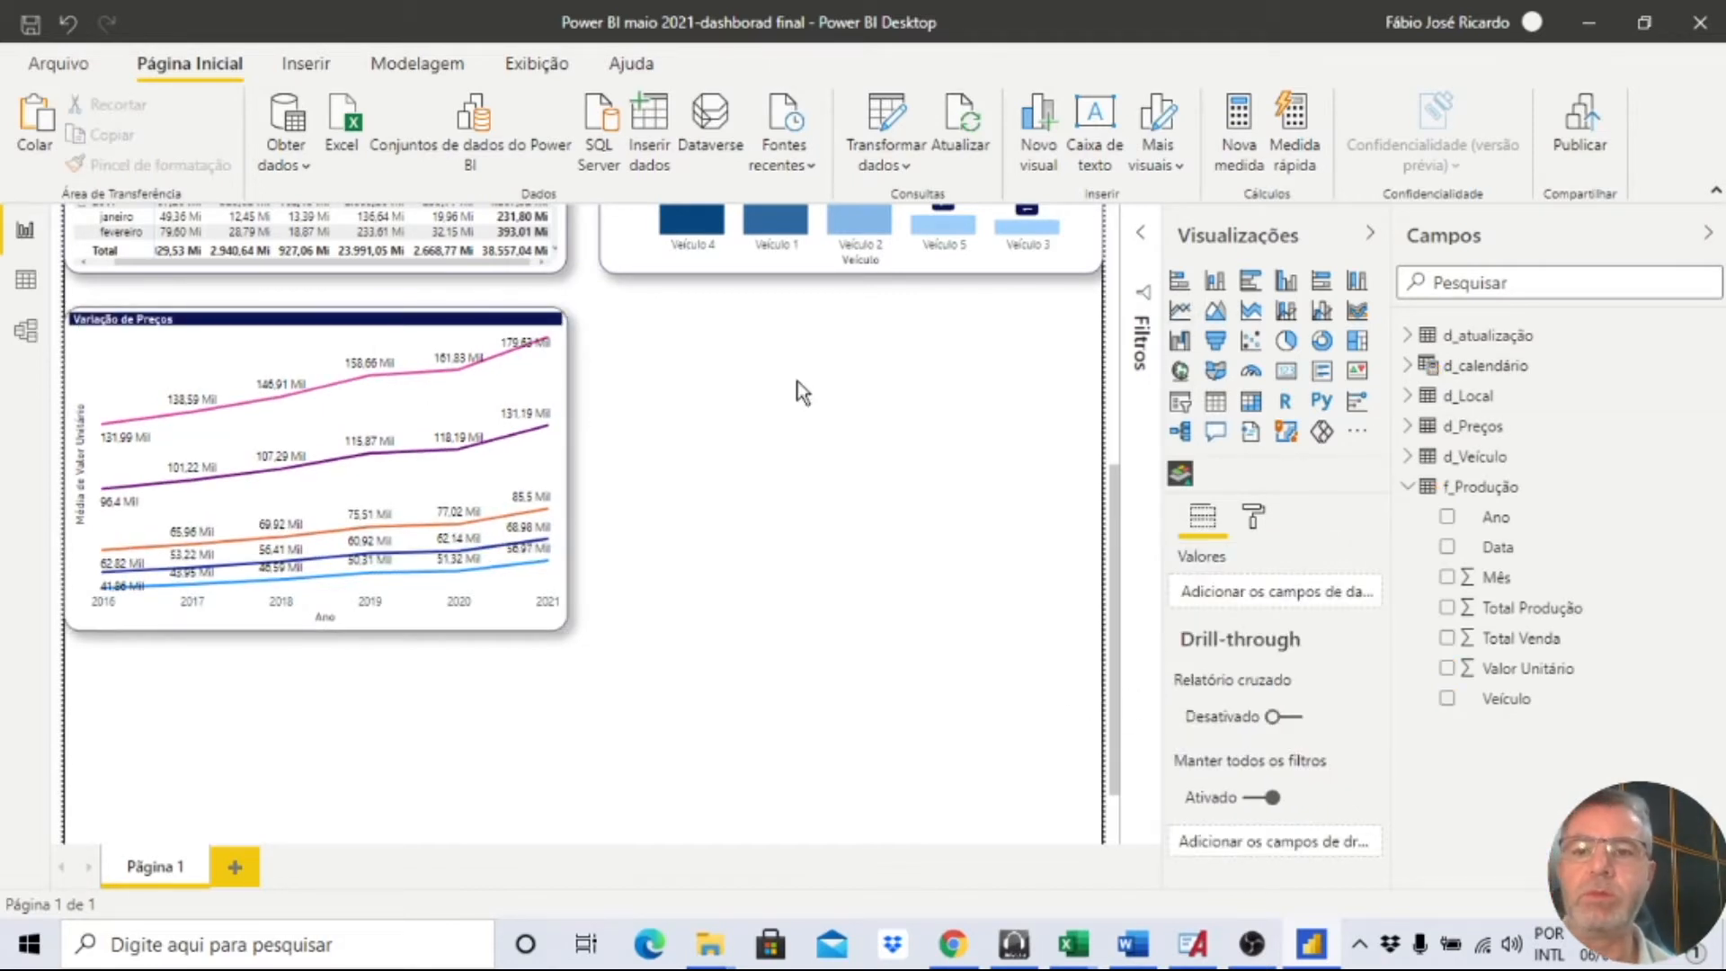
# Insert a funnel chart beside the Variação de Preços line chart and resize it to match that chart's height.
pyautogui.scroll(3, 892, 386)
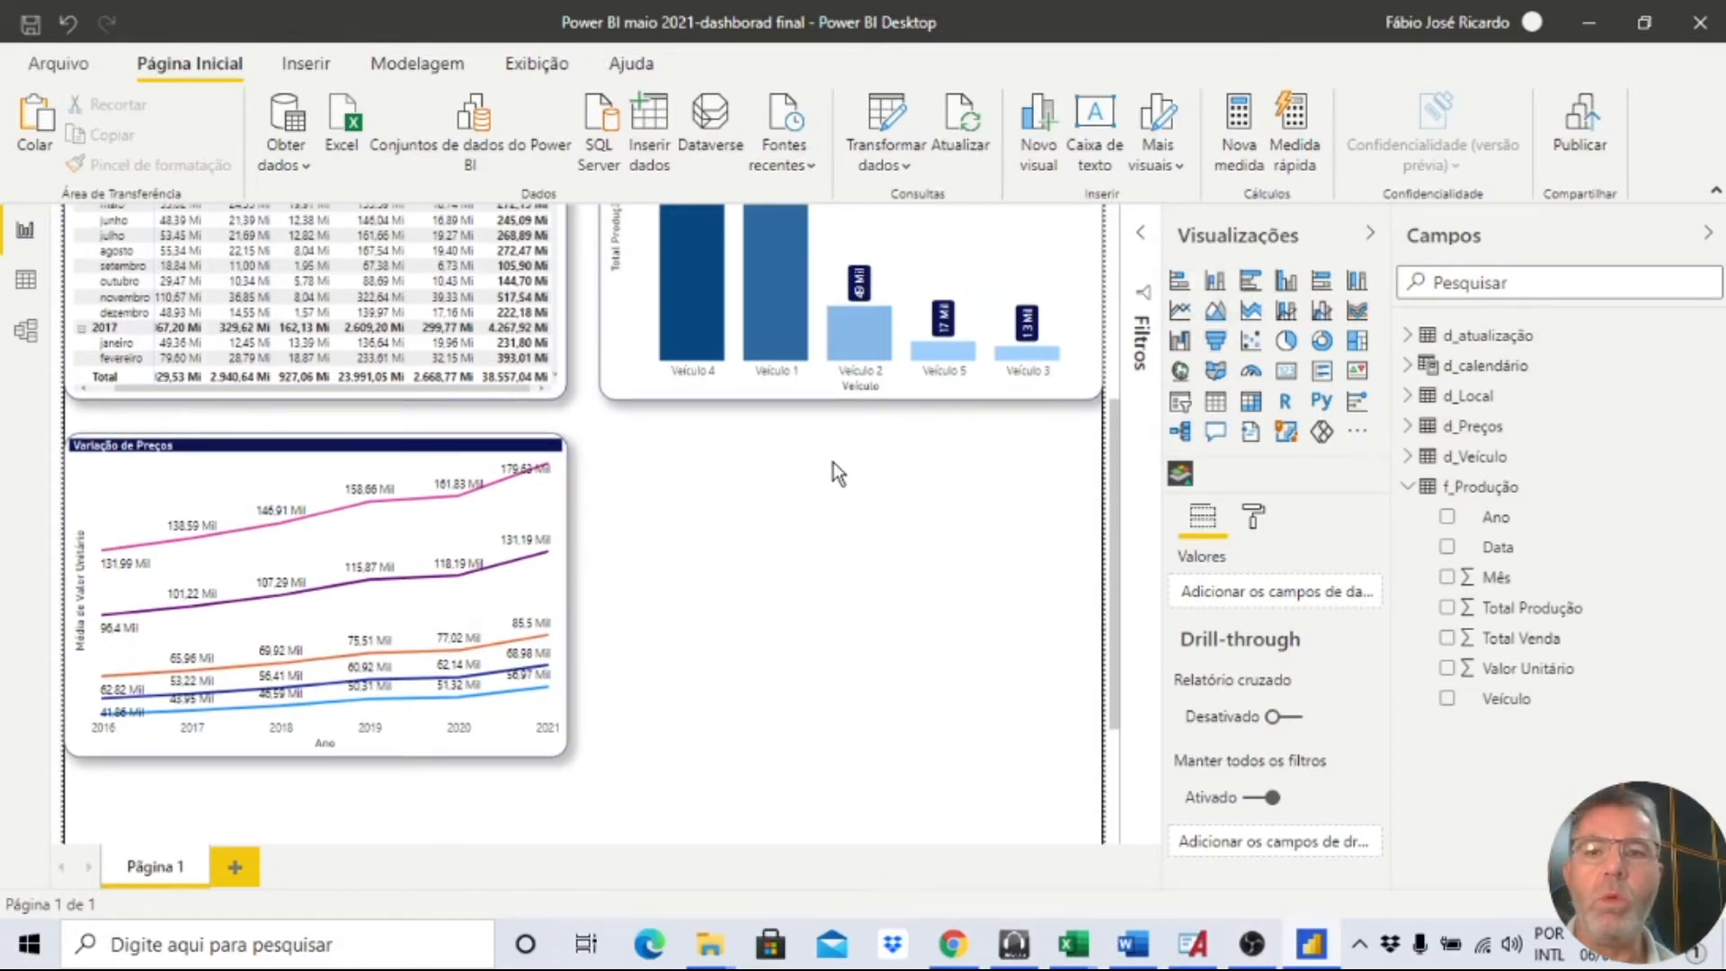
pyautogui.click(1212, 343)
pyautogui.moveTo(525, 602); pyautogui.dragTo(1109, 412)
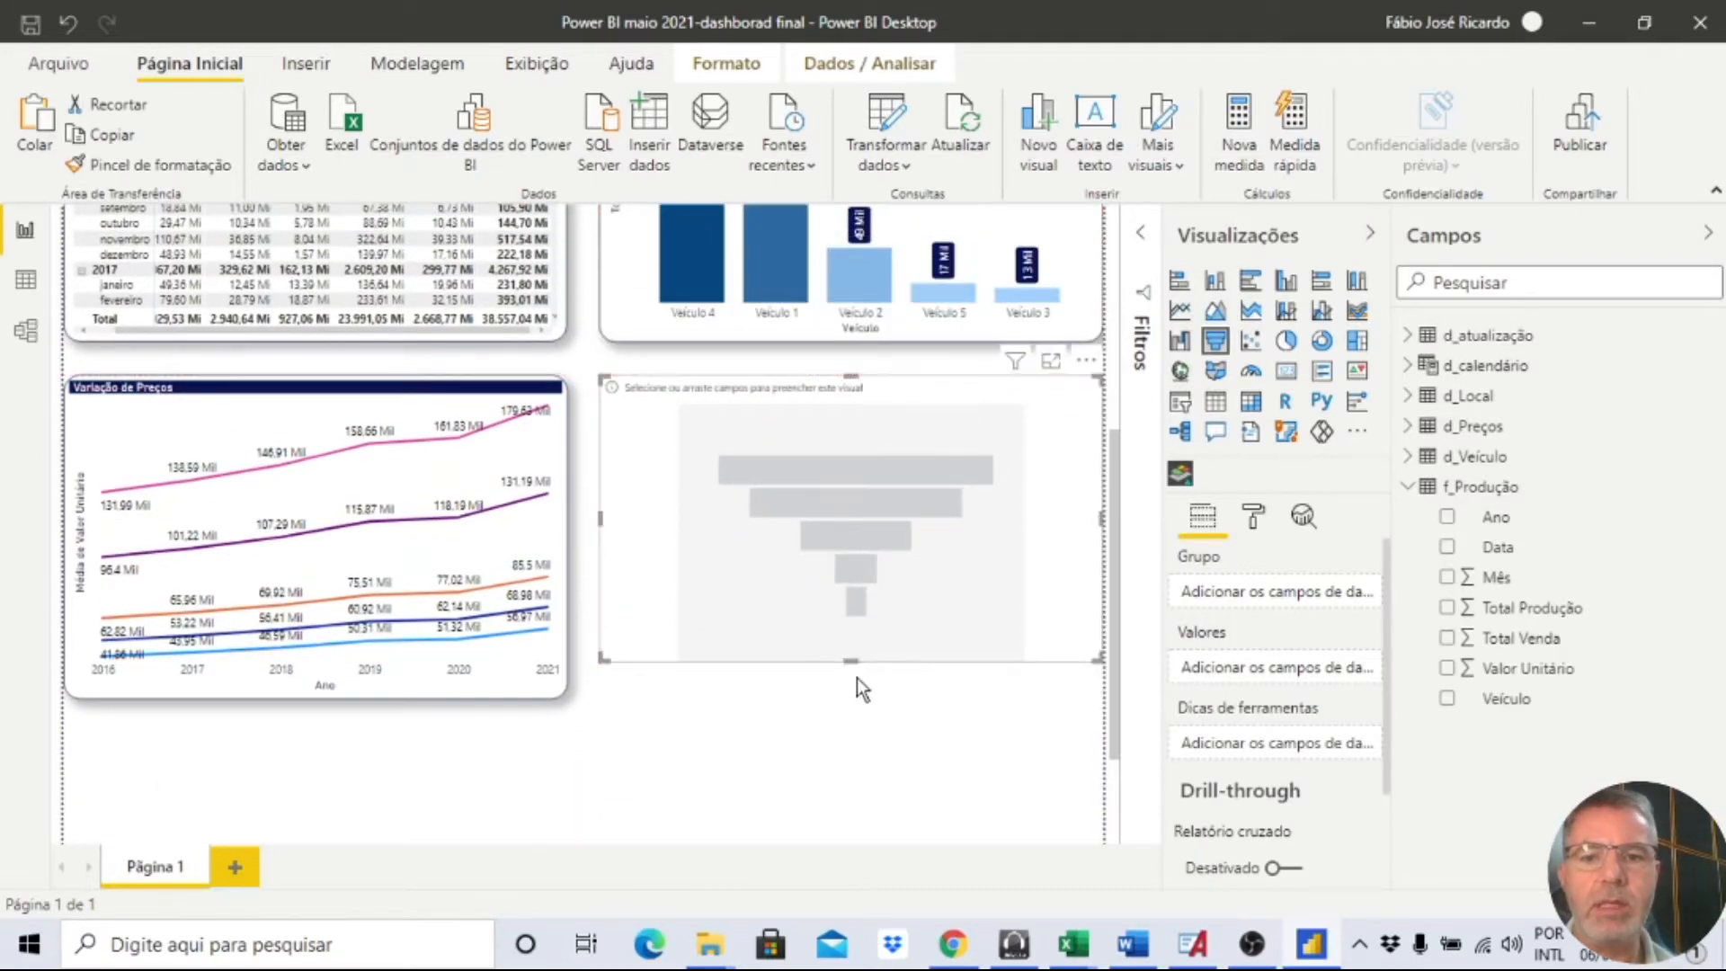
pyautogui.moveTo(850, 661); pyautogui.dragTo(845, 697)
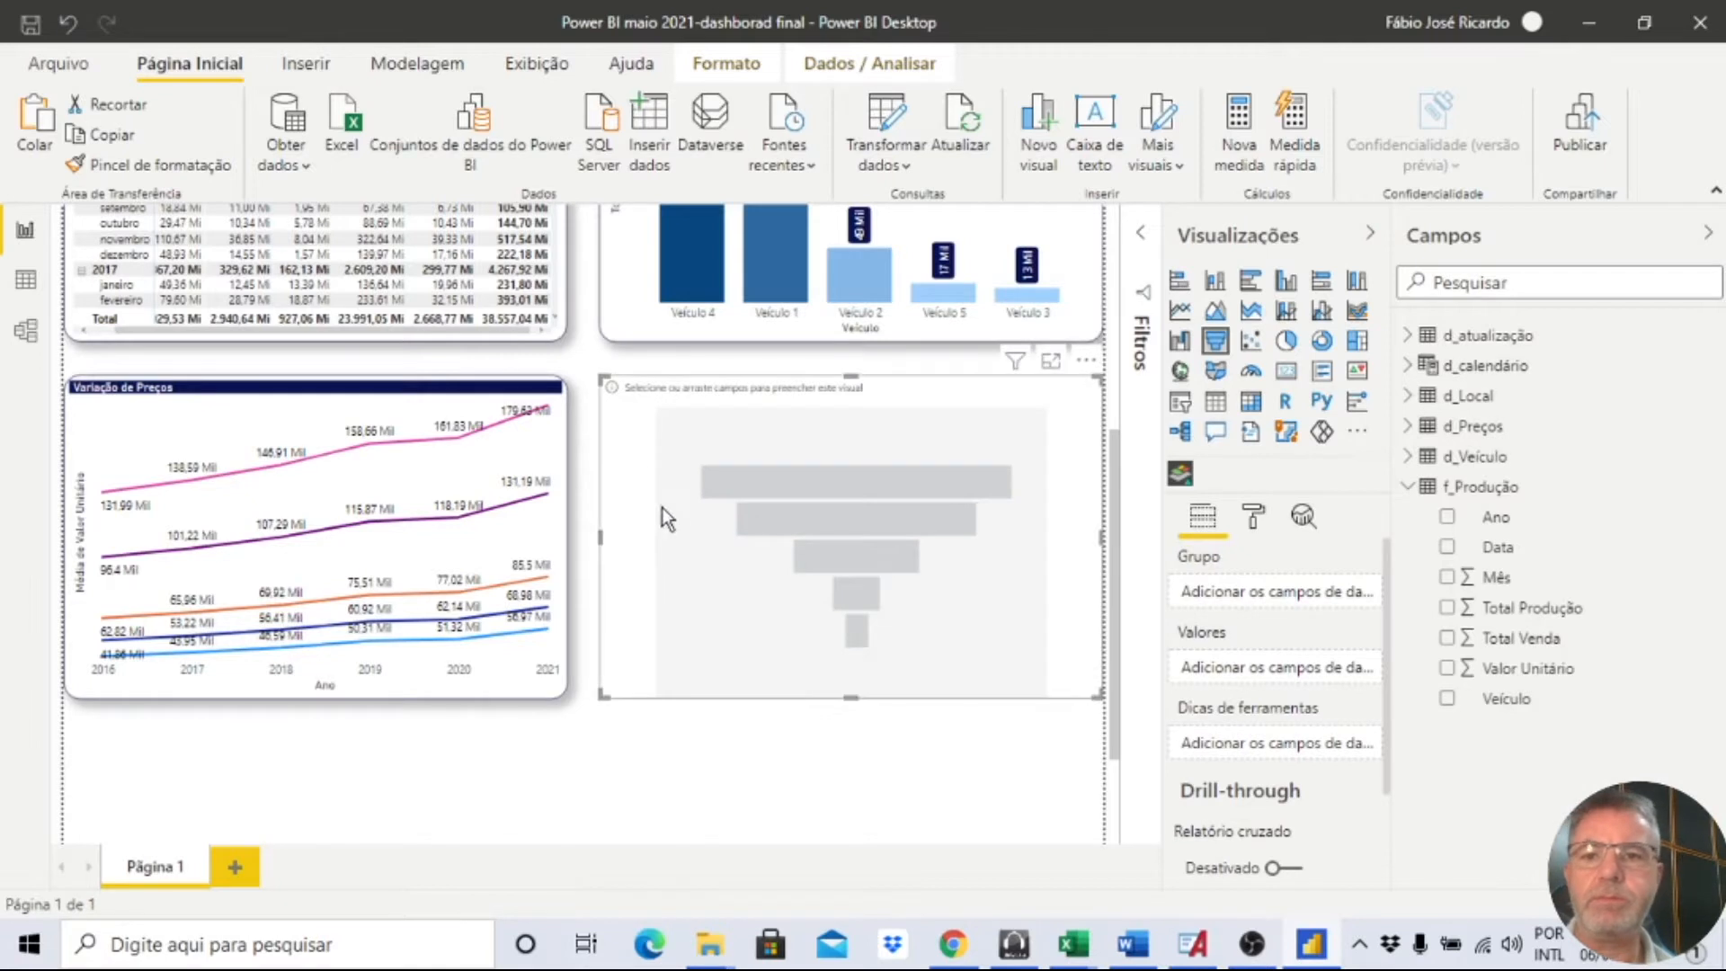
# Copy the line chart's formatting onto the empty funnel chart with the format painter.
pyautogui.click(414, 392)
pyautogui.click(121, 161)
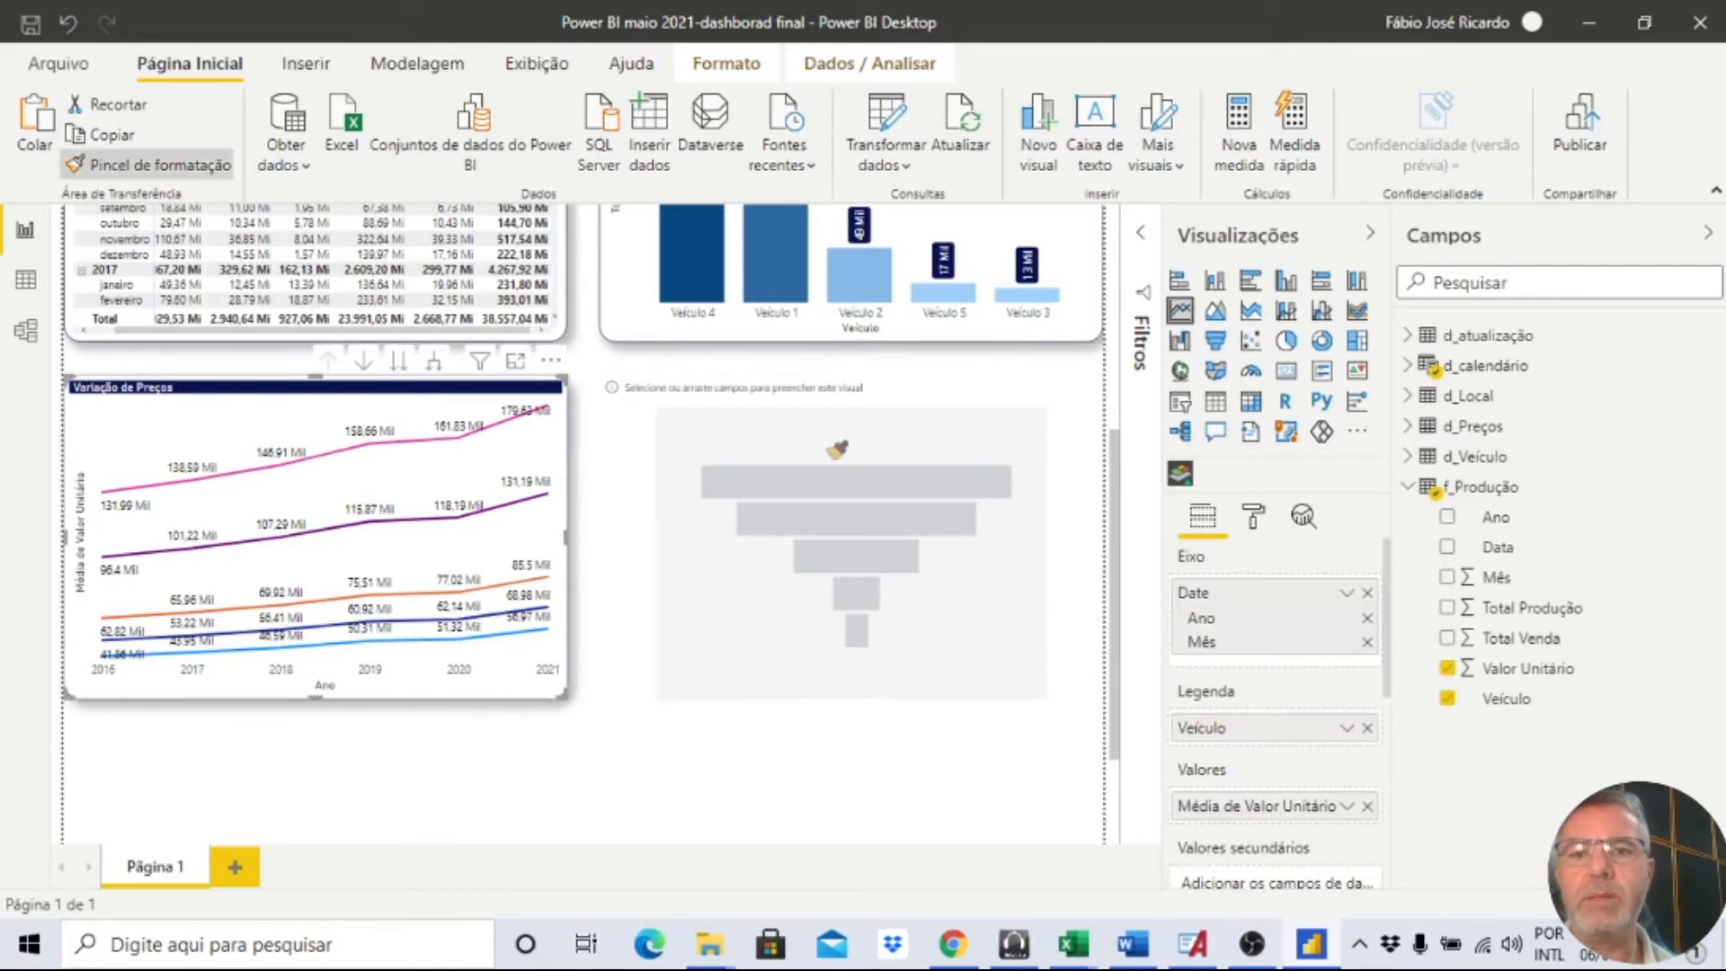
pyautogui.click(742, 458)
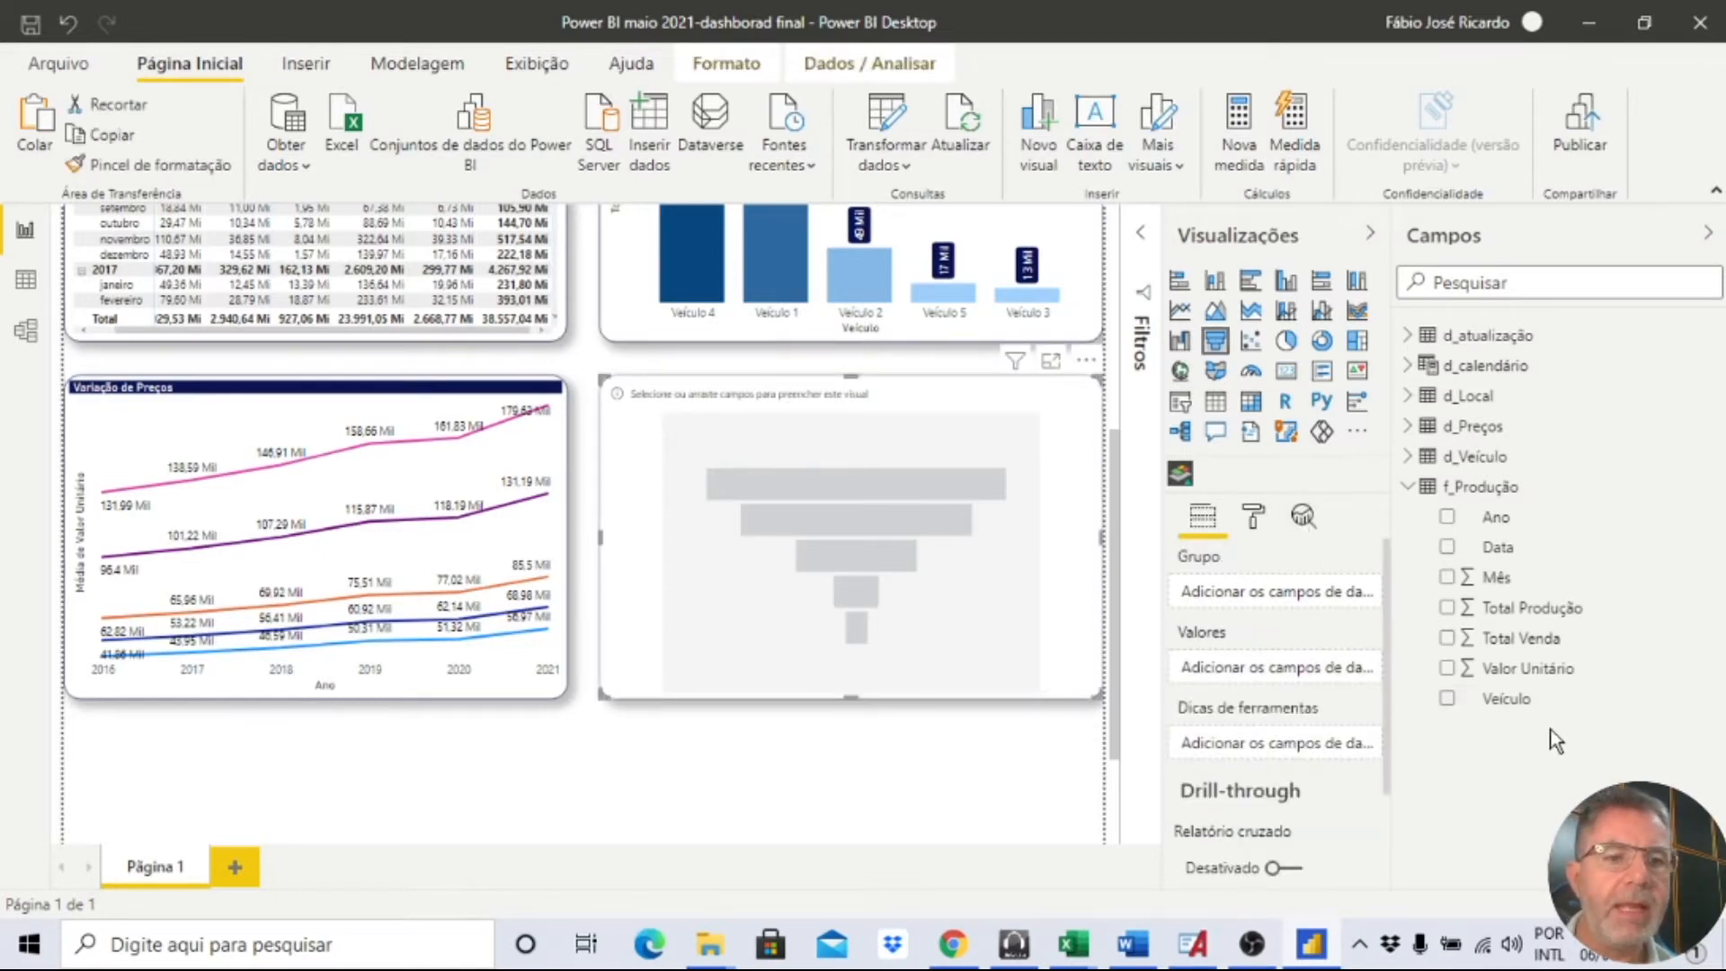
# Use Total Venda from f_Produção as the funnel chart's values and Veículo as its group.
pyautogui.click(1522, 670)
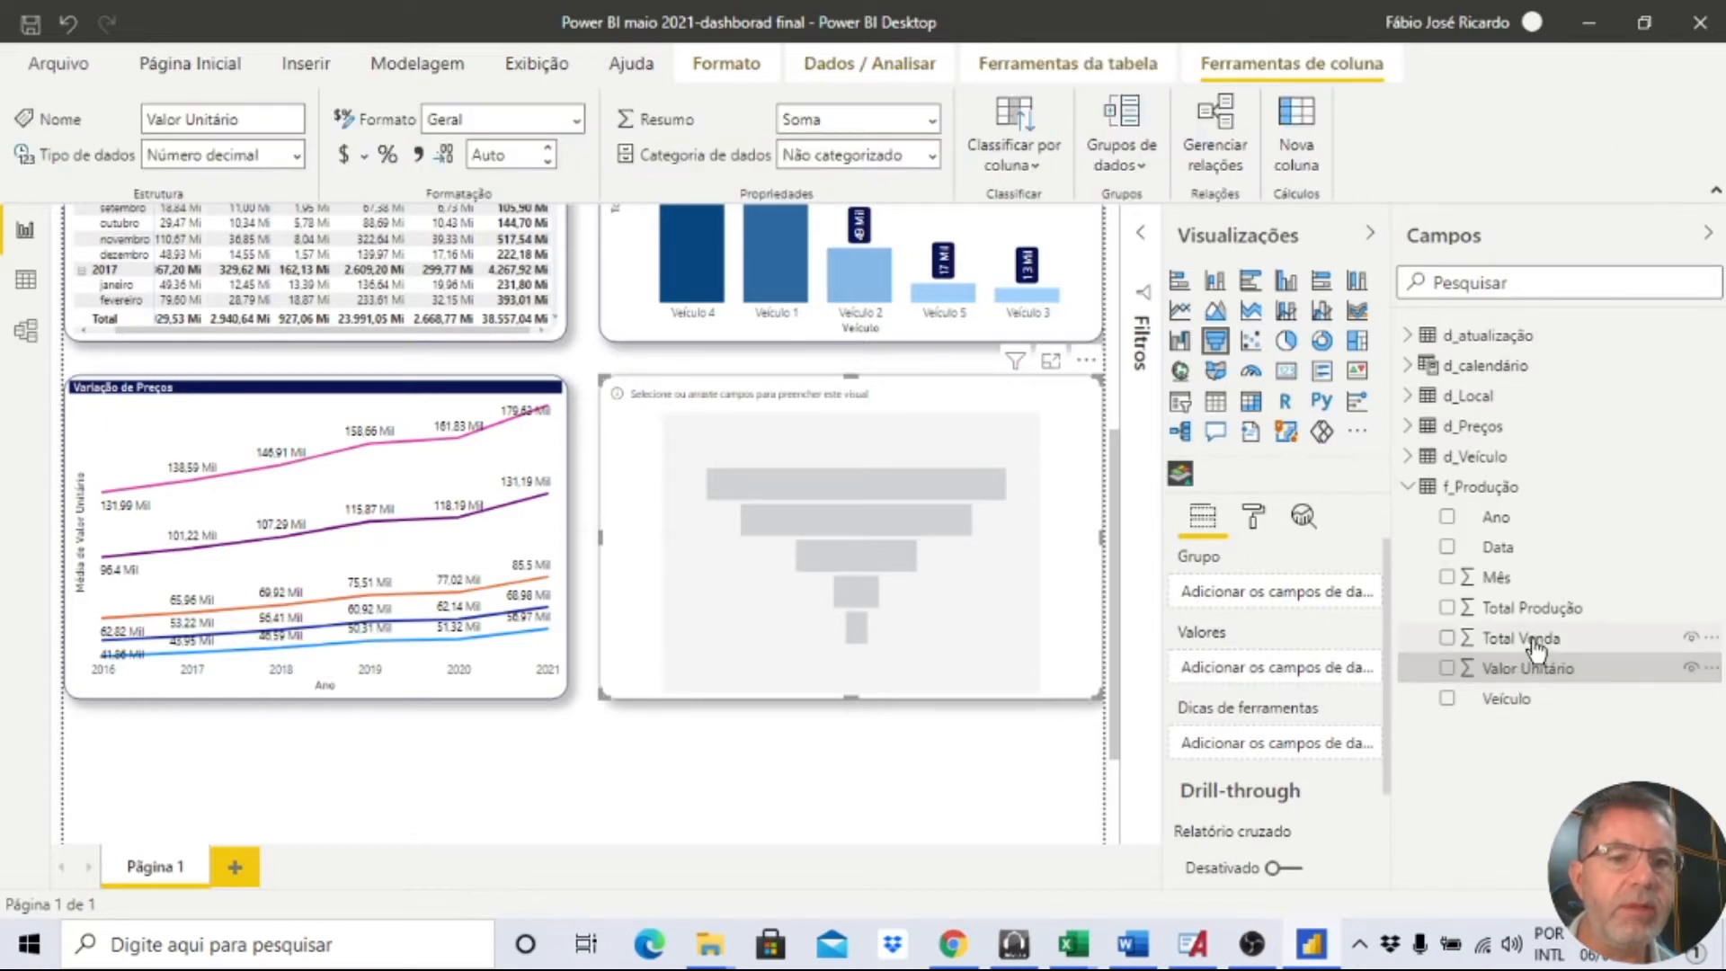
pyautogui.click(1532, 640)
pyautogui.moveTo(1546, 646); pyautogui.dragTo(1314, 667)
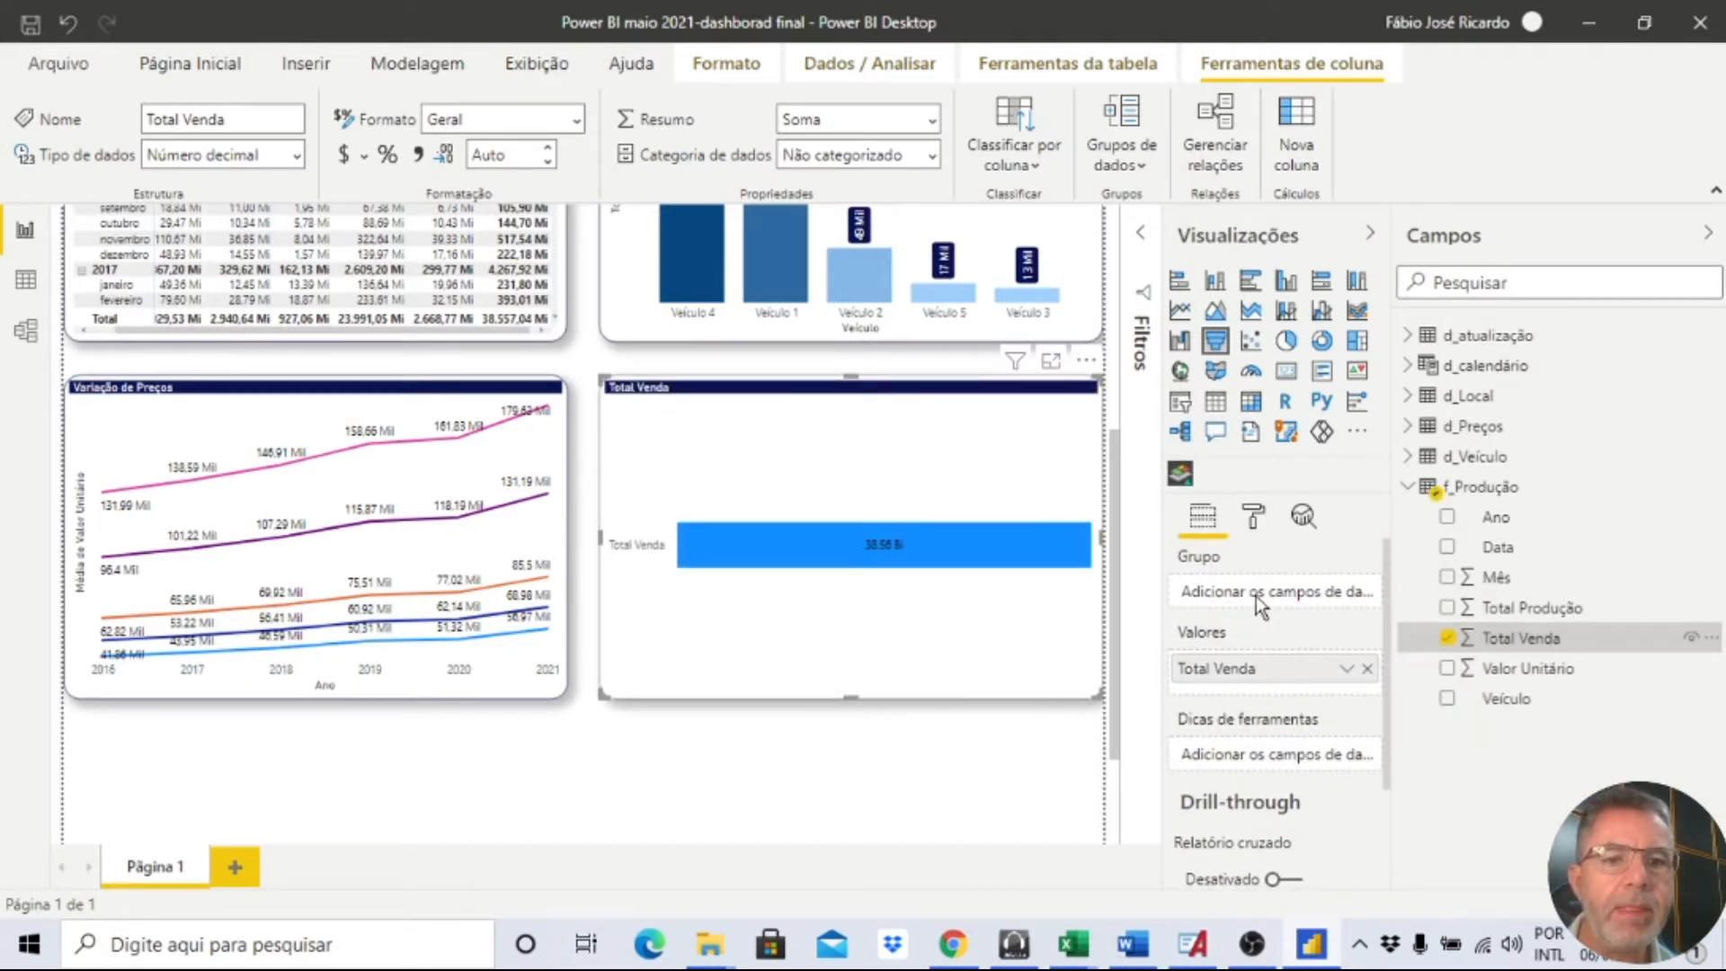
pyautogui.moveTo(1519, 700); pyautogui.dragTo(1276, 592)
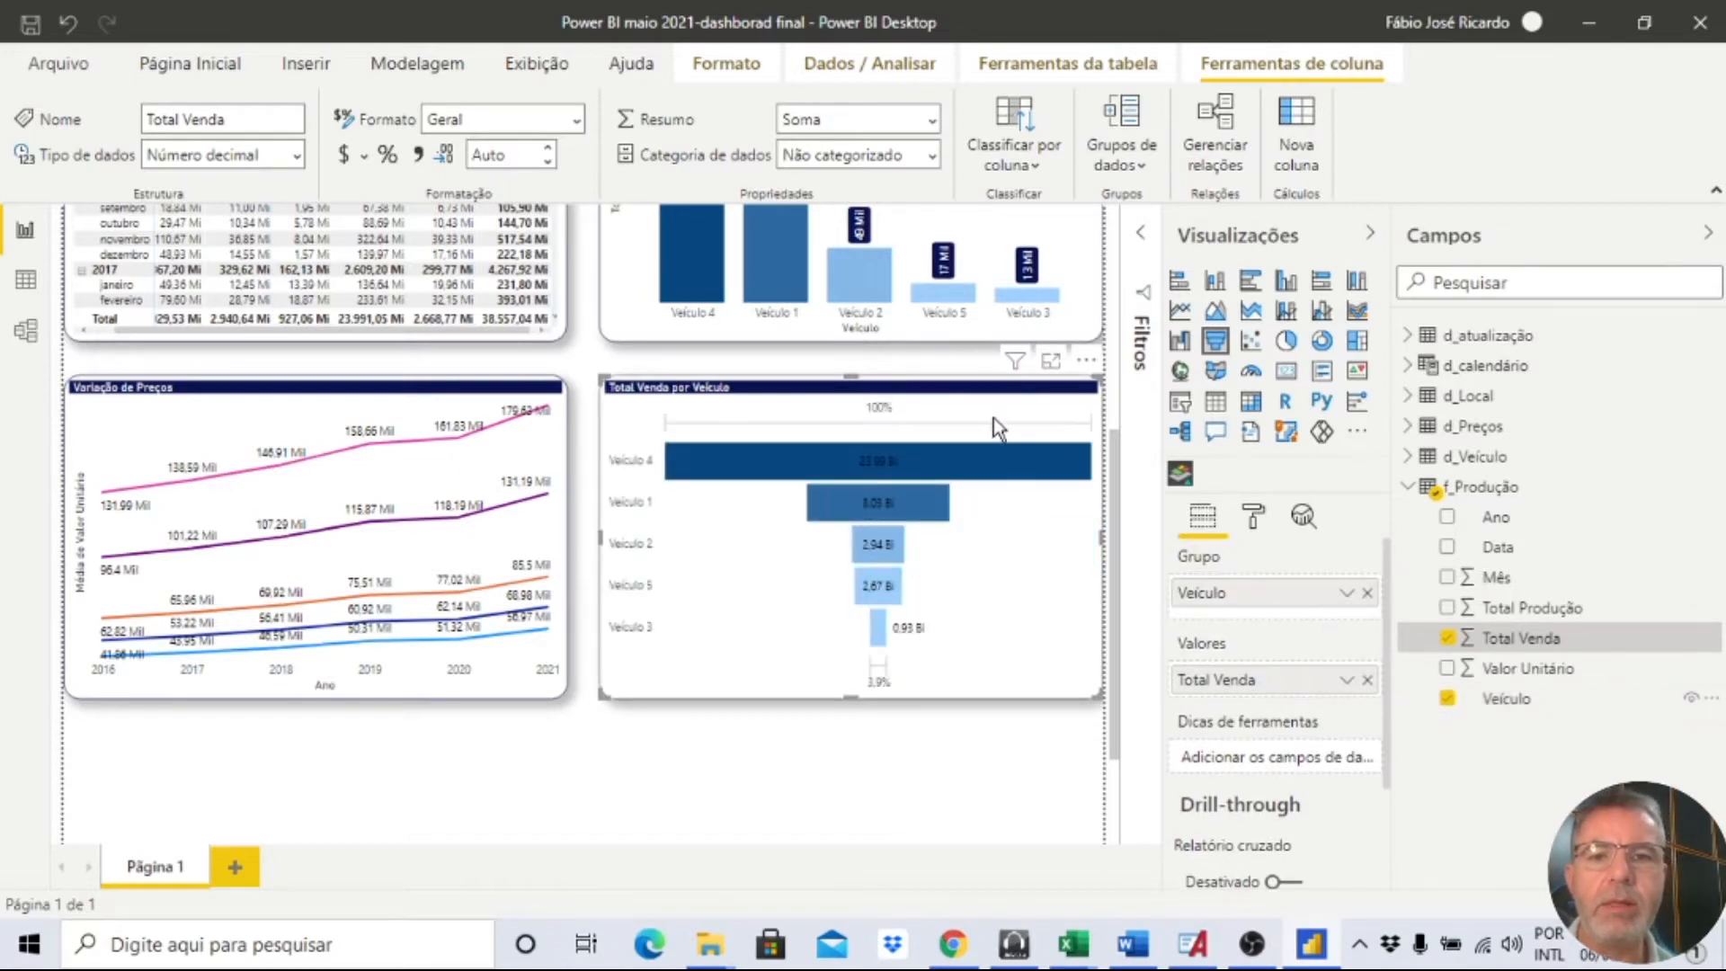
# Compare the funnel with the Histórico de Produção chart, view it in focus mode, and return to the report.
pyautogui.scroll(4, 975, 442)
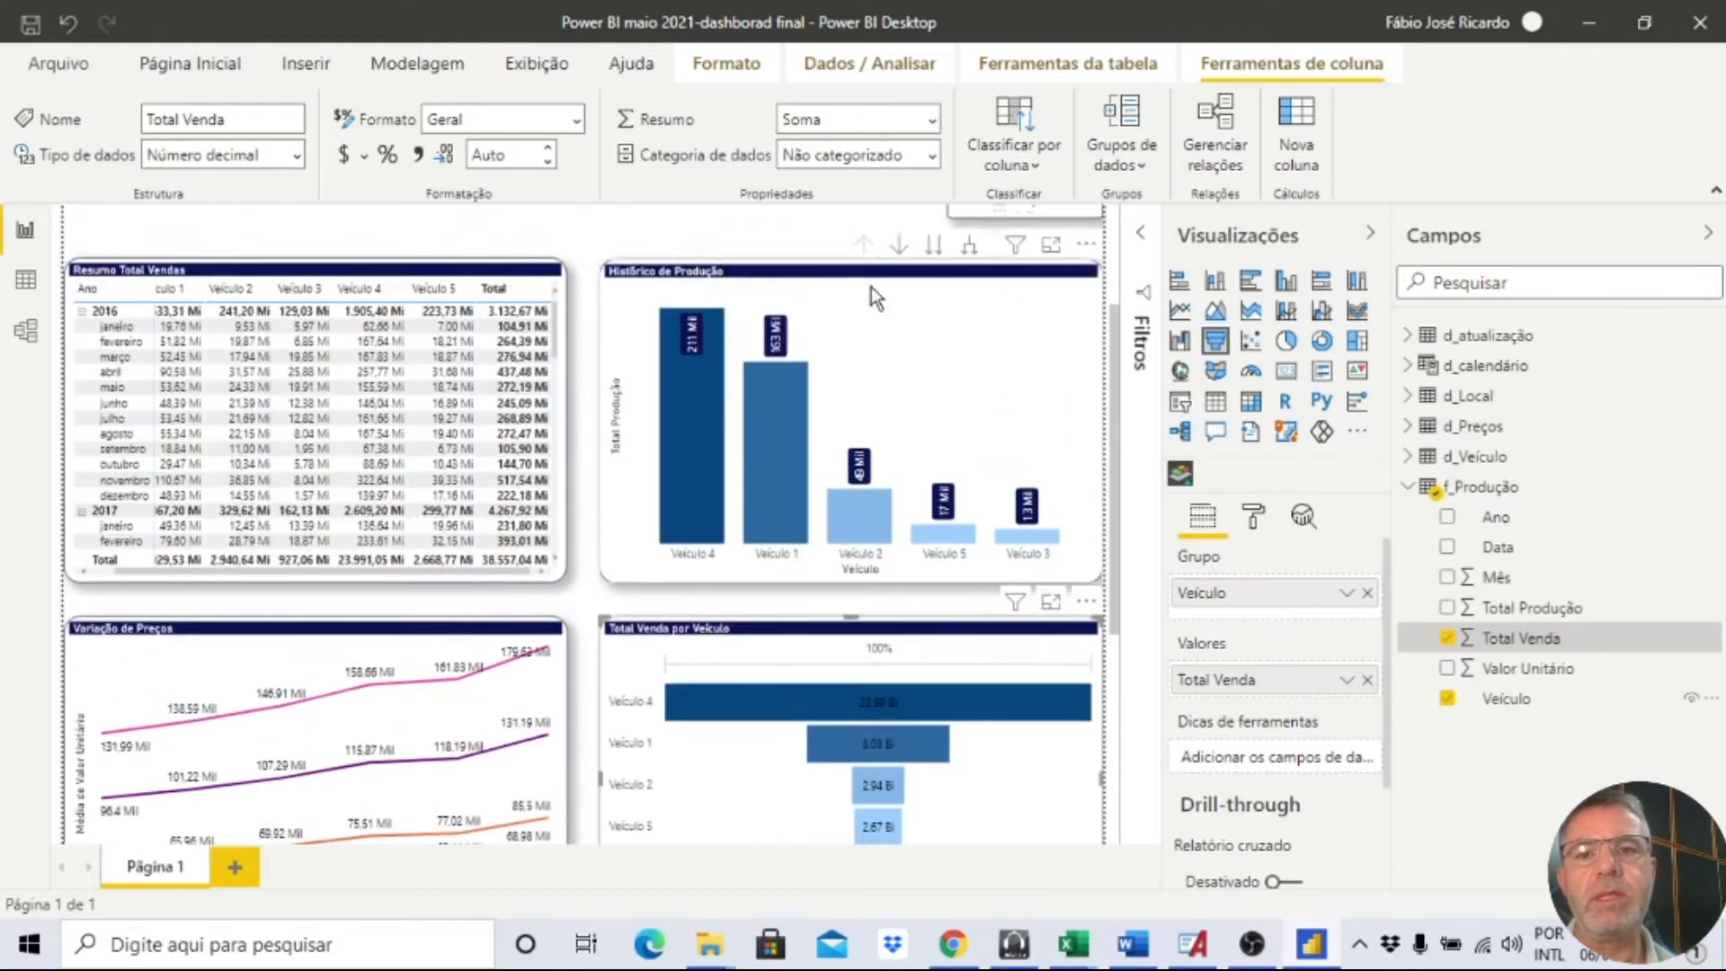
pyautogui.scroll(-4, 920, 600)
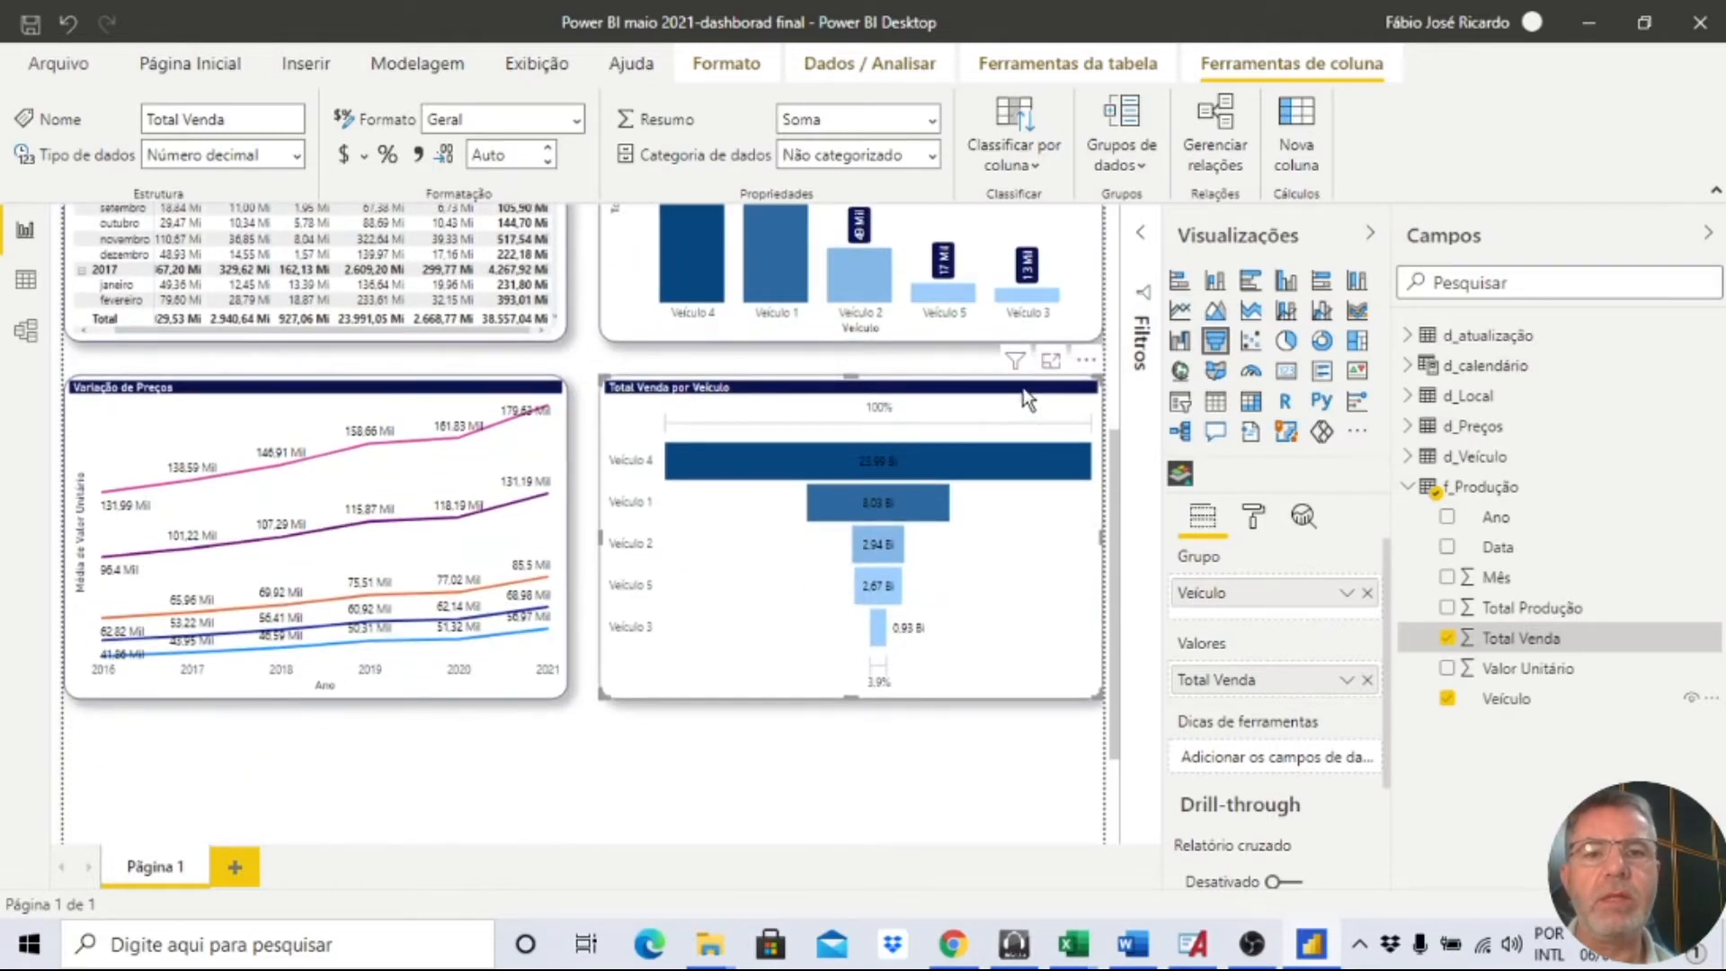
pyautogui.click(1050, 365)
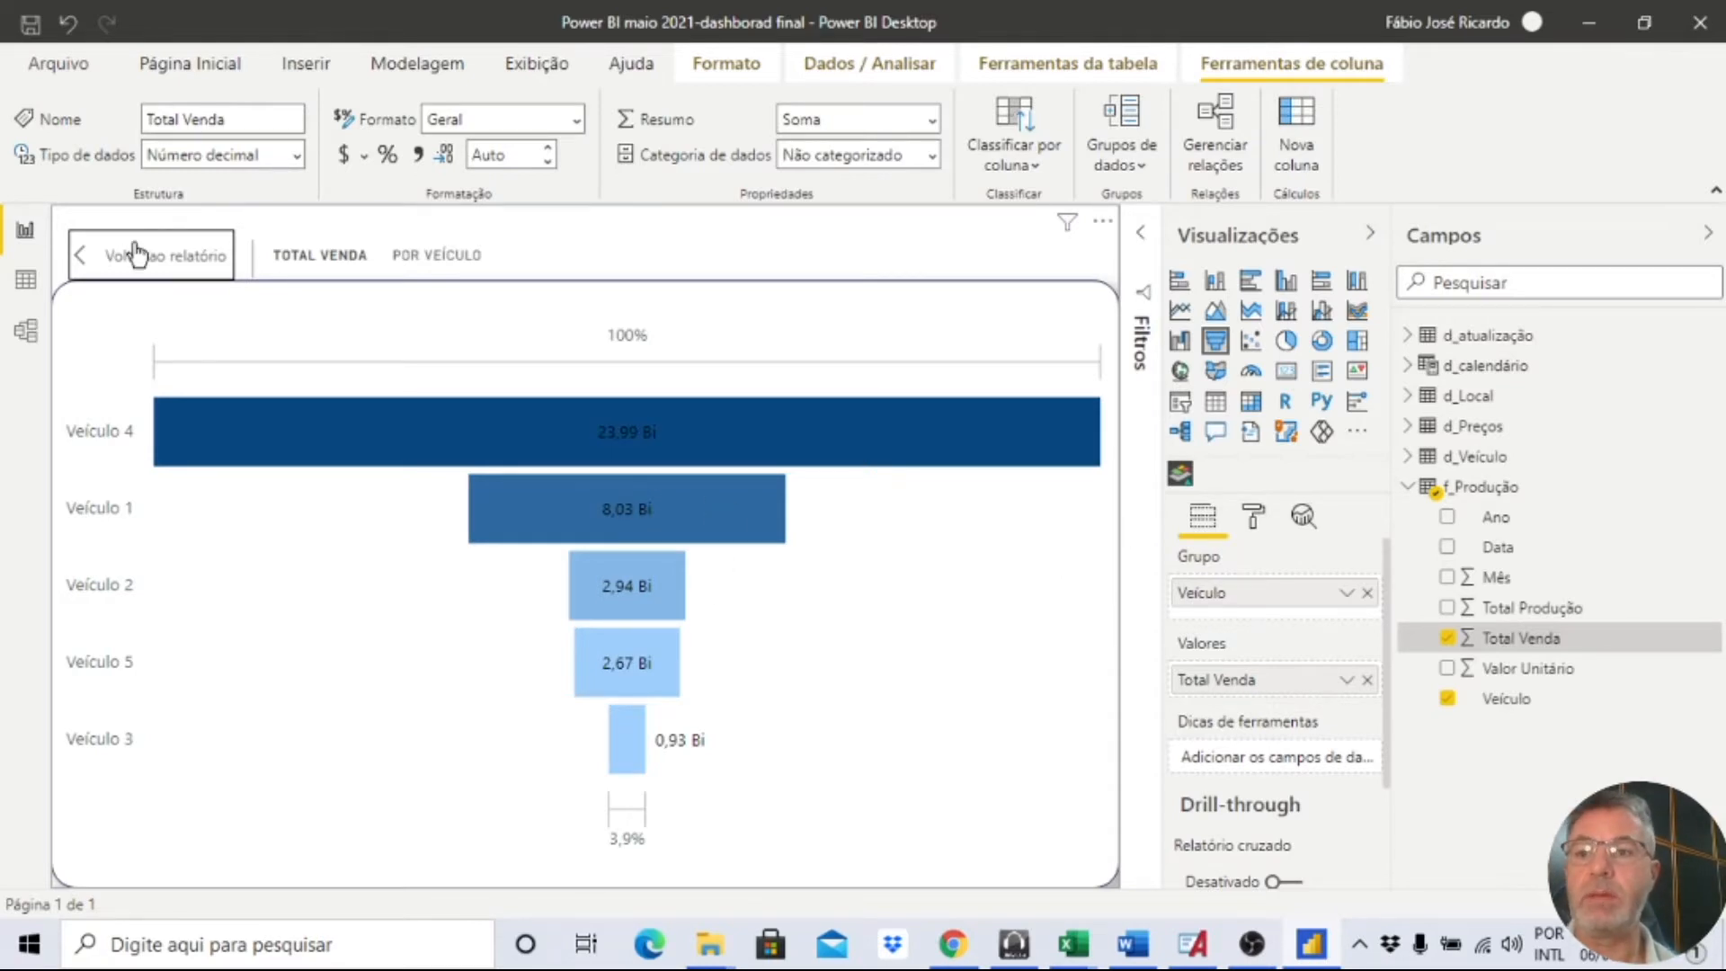
pyautogui.click(157, 270)
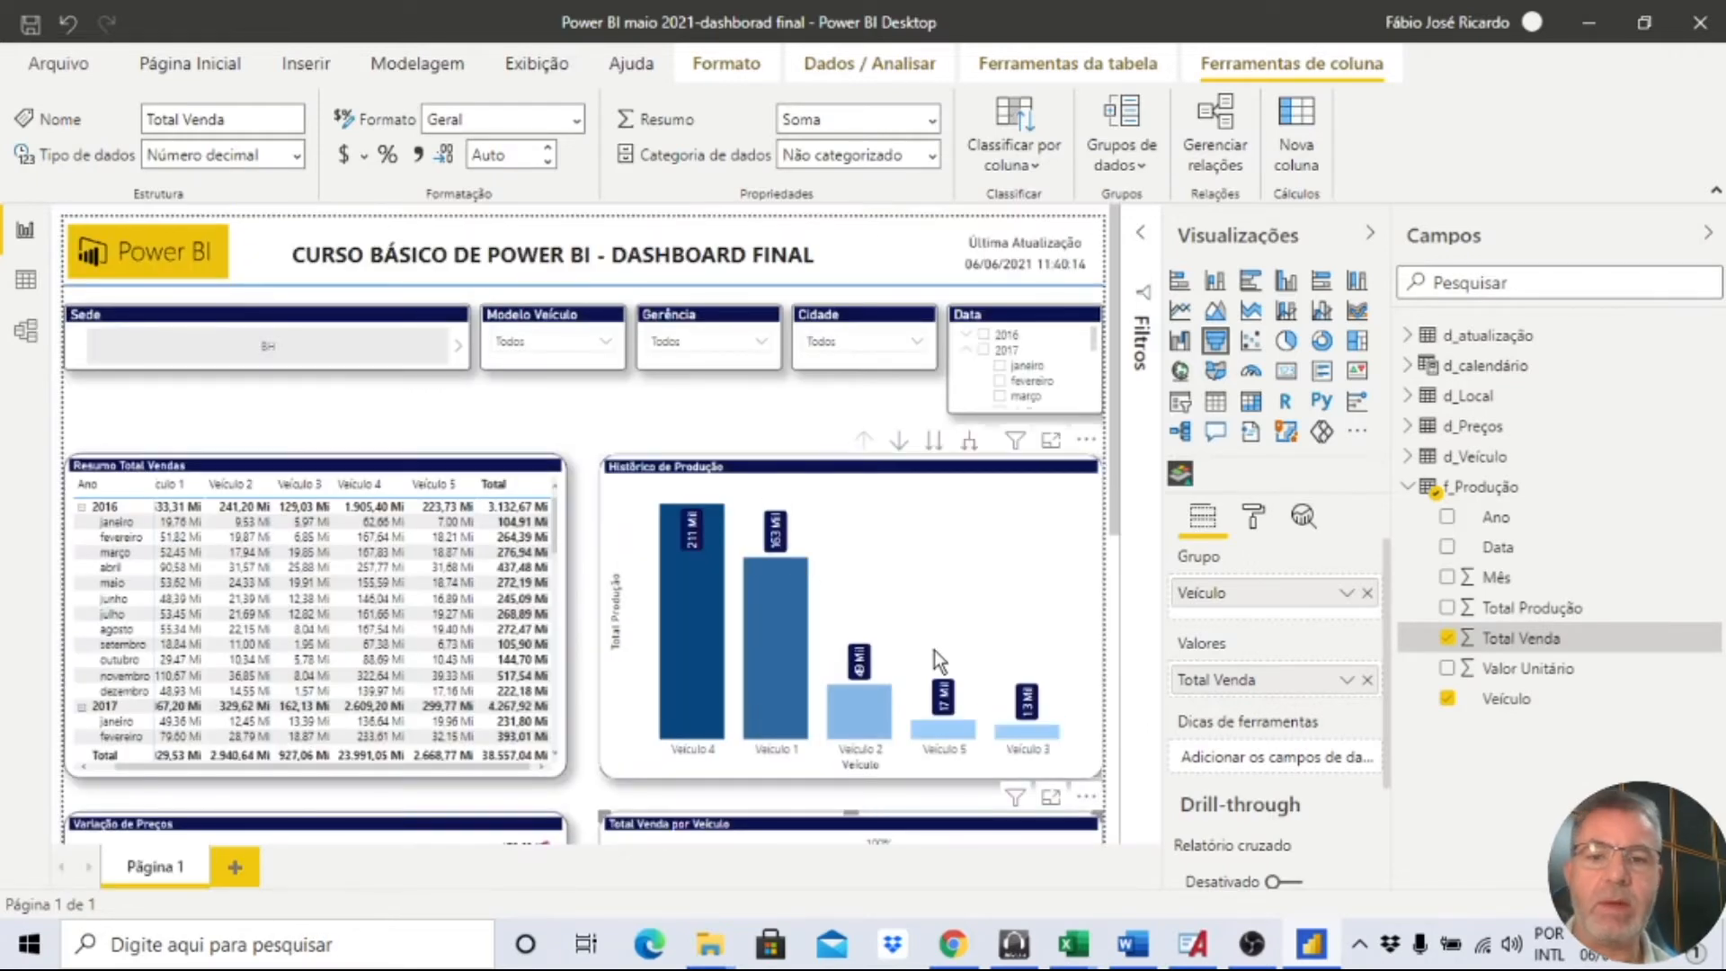
pyautogui.scroll(-5, 934, 649)
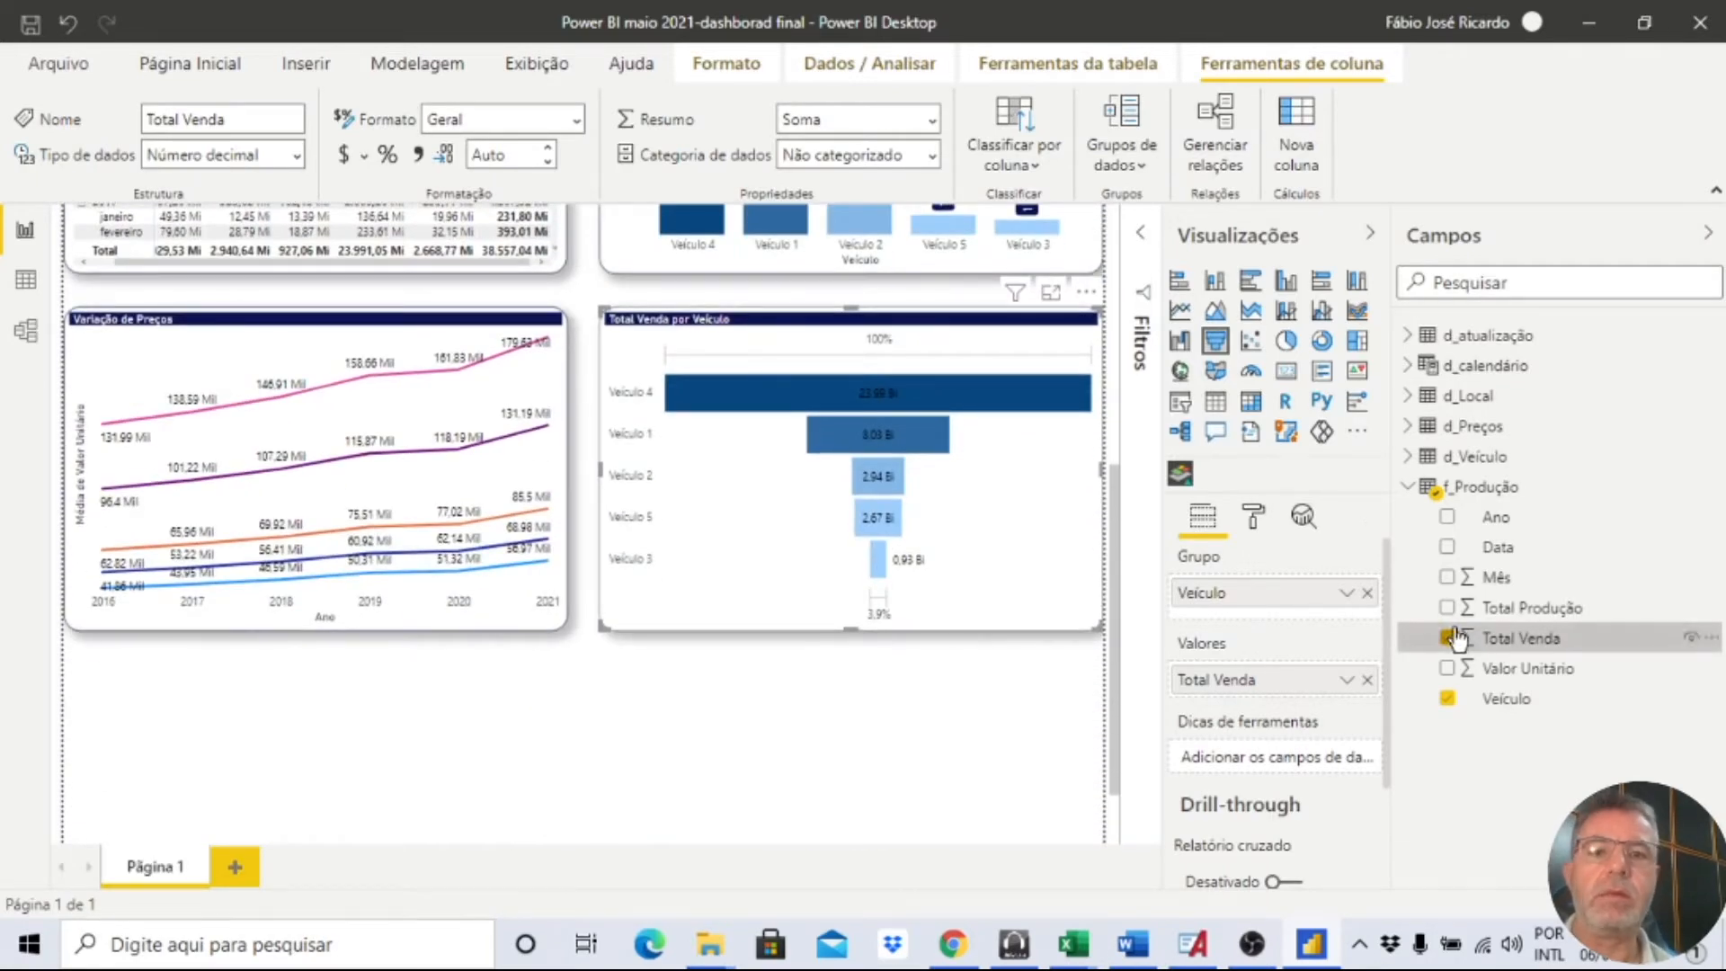
# Change the funnel chart's title text to "Venda por Veículo".
pyautogui.click(1253, 520)
pyautogui.scroll(-3, 1249, 737)
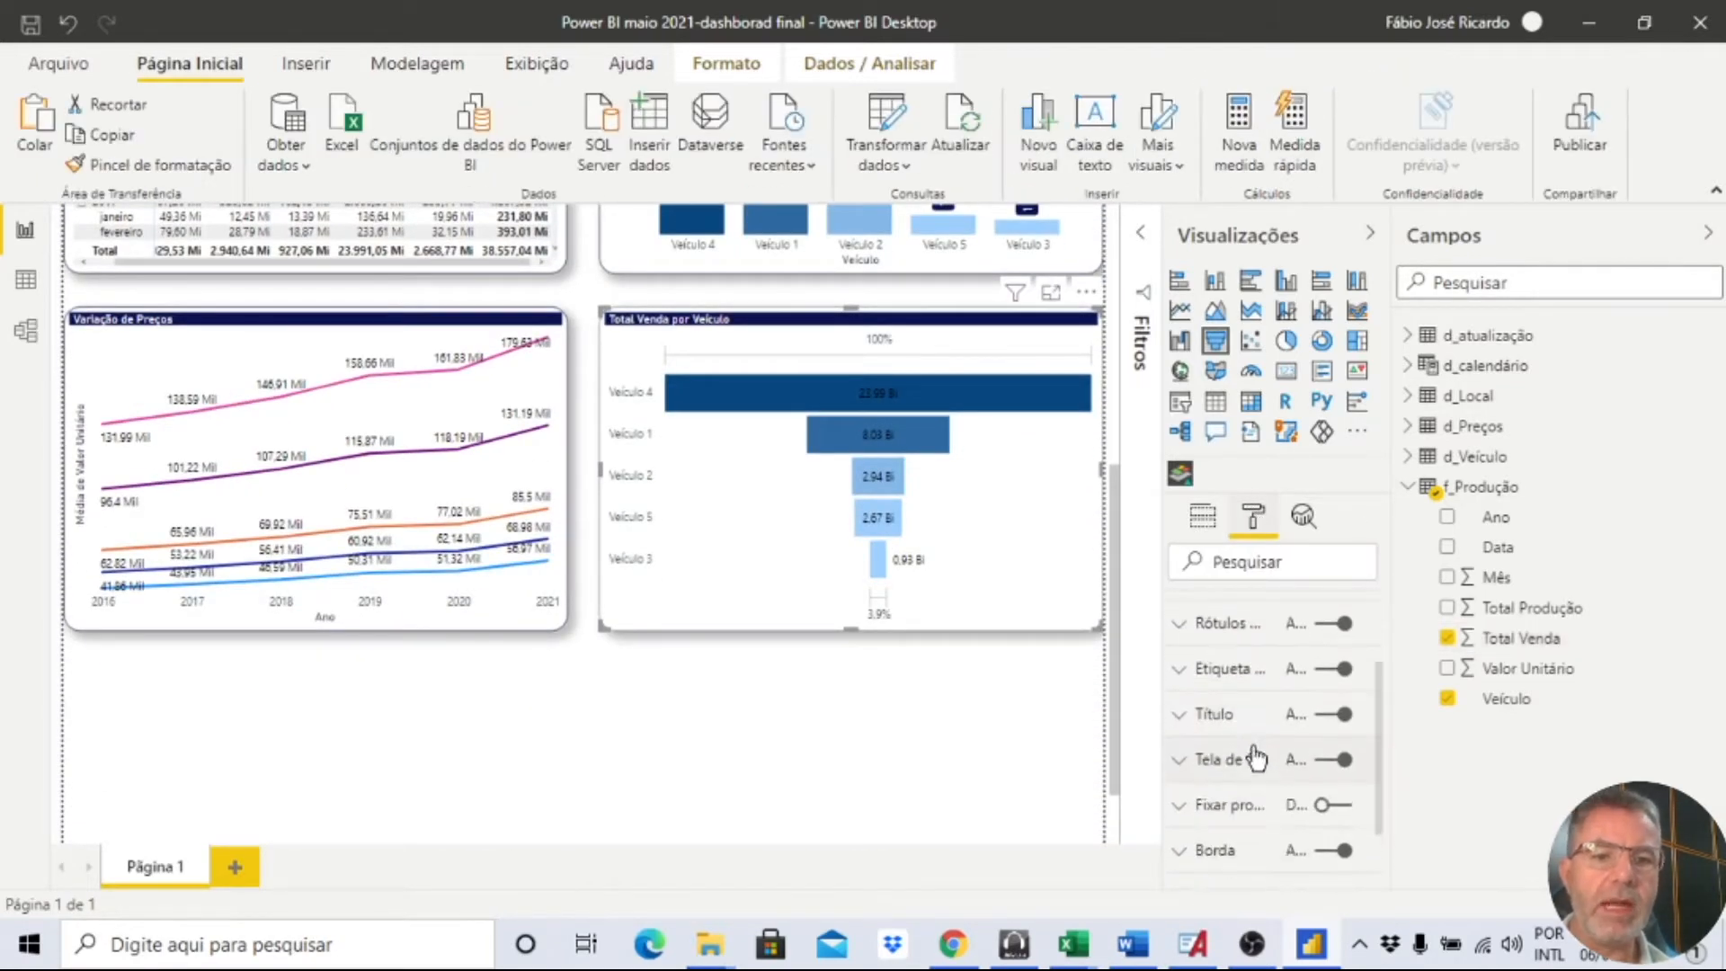
pyautogui.click(1213, 713)
pyautogui.click(1242, 791)
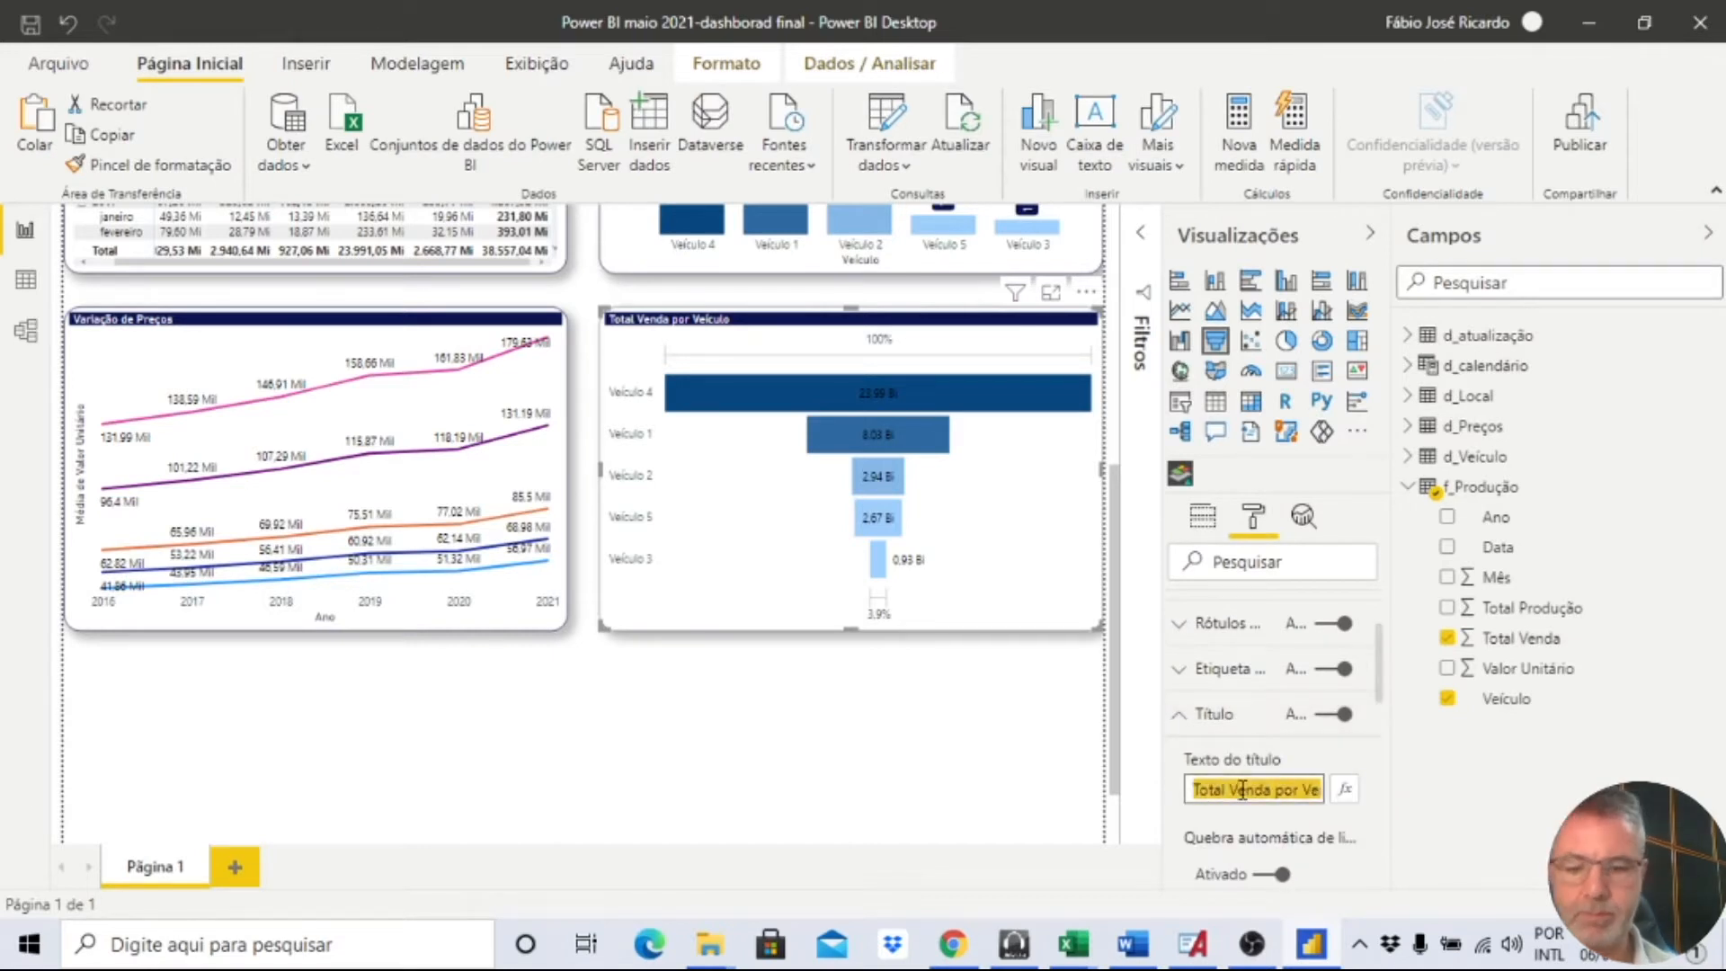
pyautogui.write('Venda por Ve')
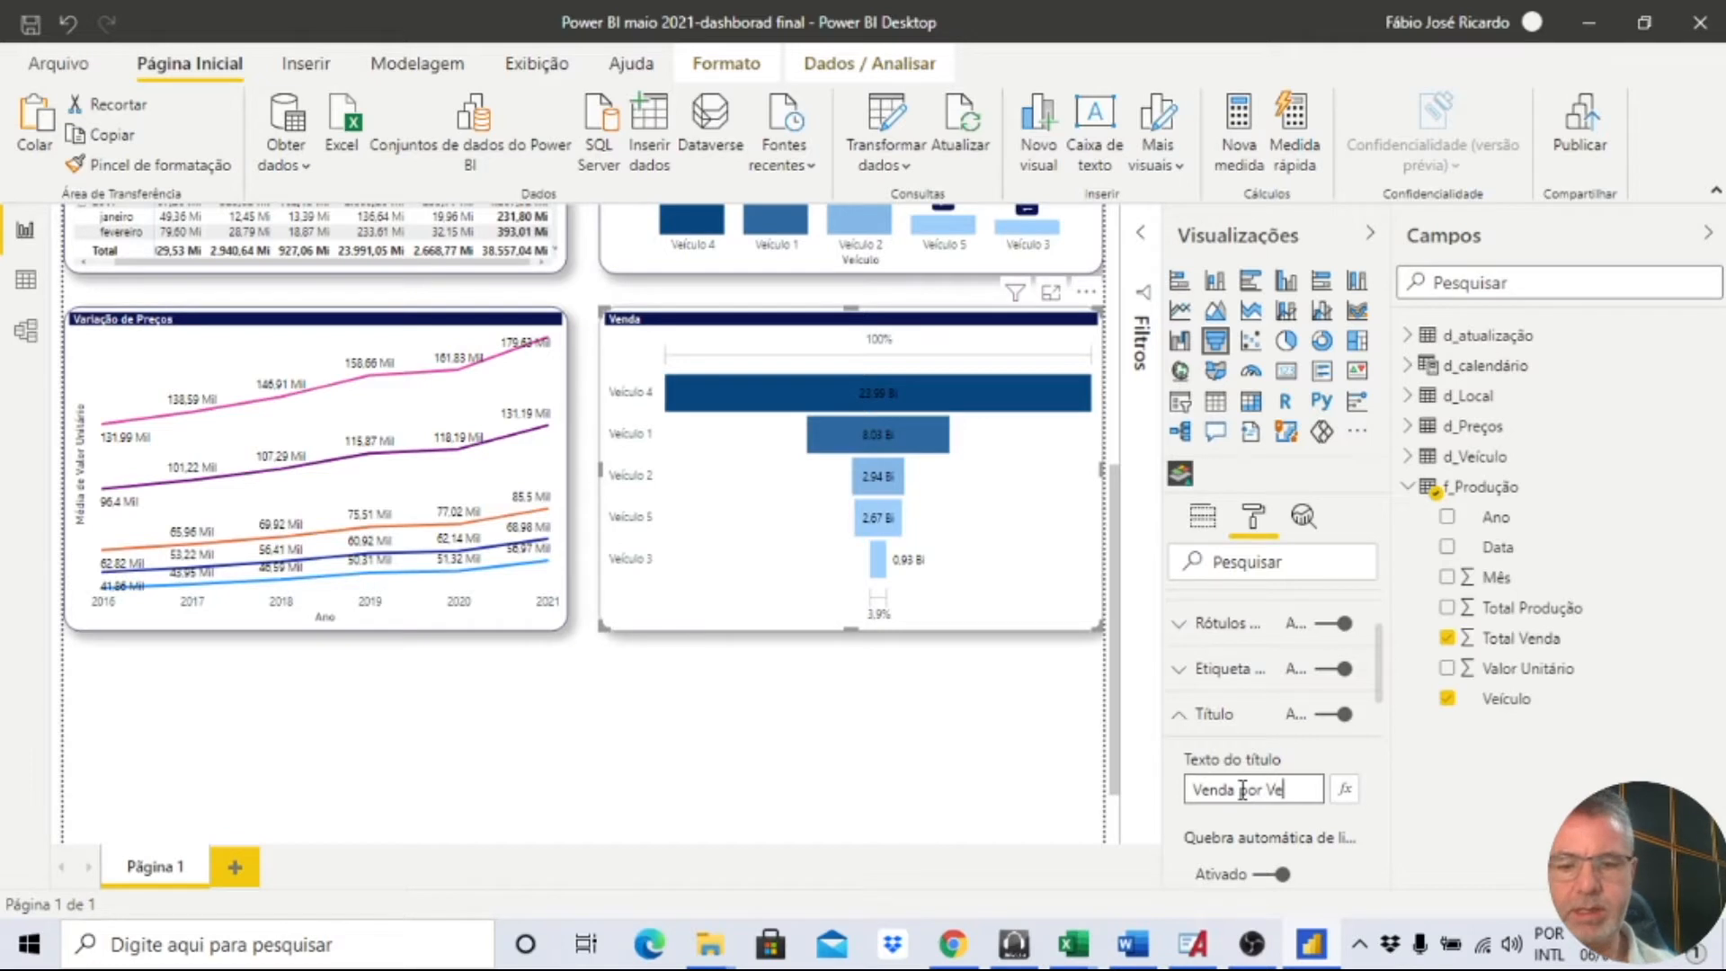
pyautogui.write('ículo')
pyautogui.click(811, 707)
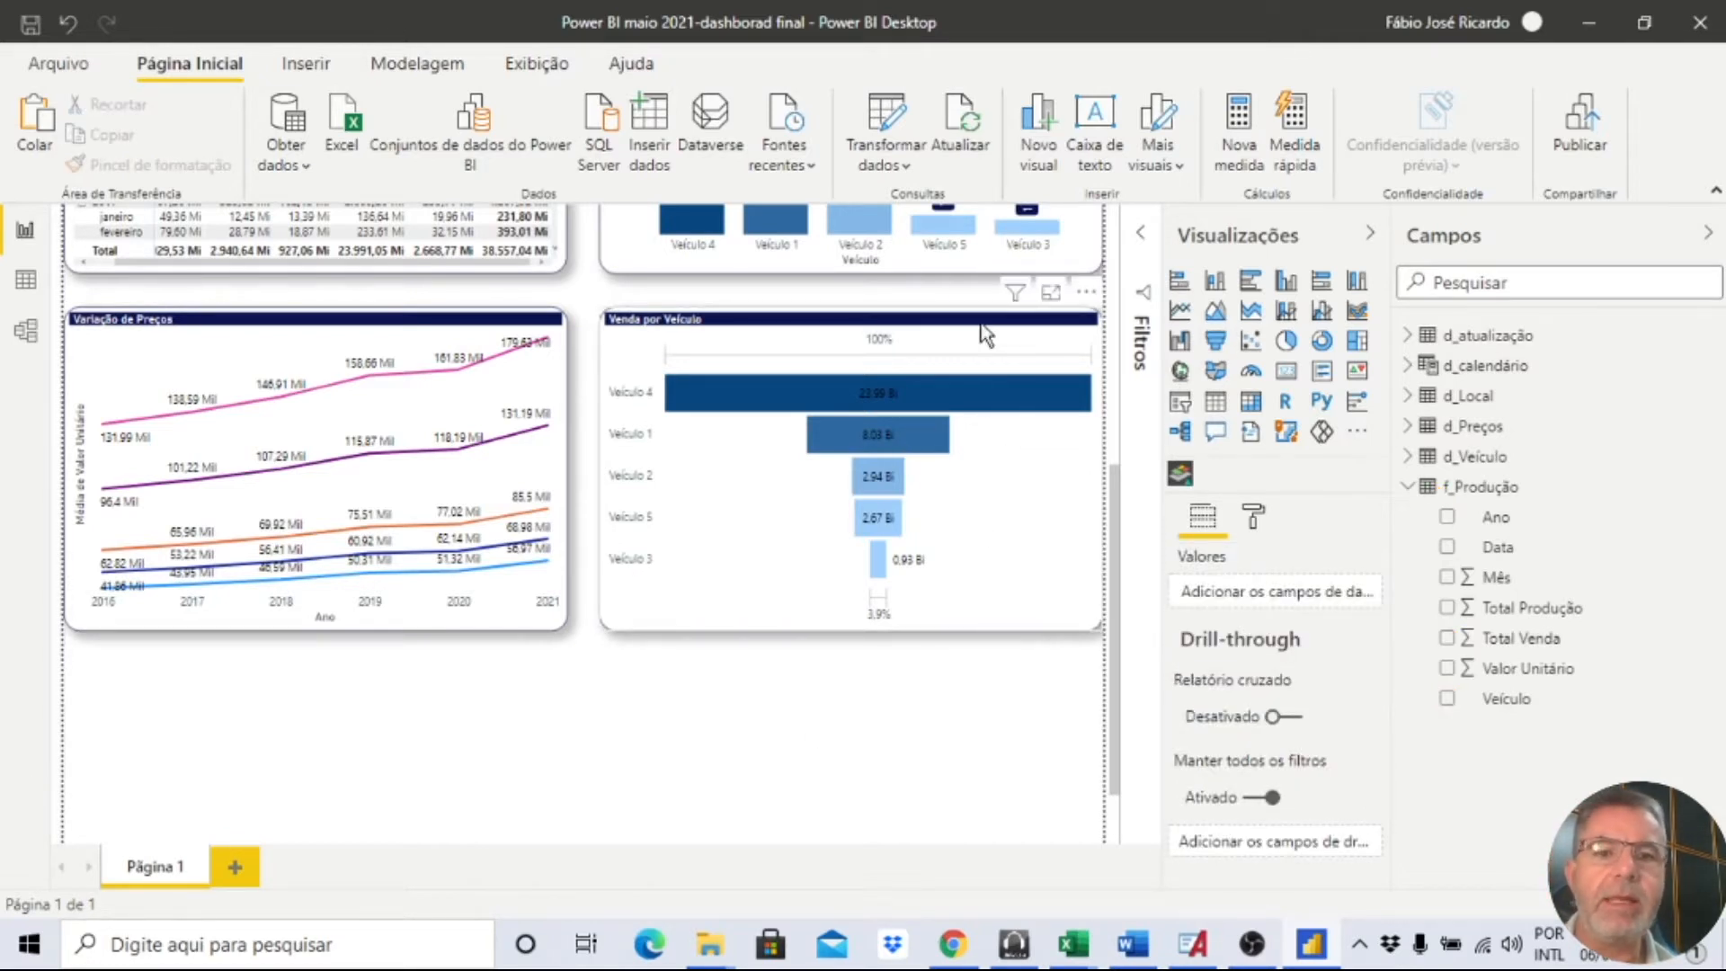
# Examine the funnel chart's category label and data label formatting options, including the display units.
pyautogui.click(978, 366)
pyautogui.click(1245, 517)
pyautogui.click(1335, 675)
pyautogui.scroll(-3, 1321, 687)
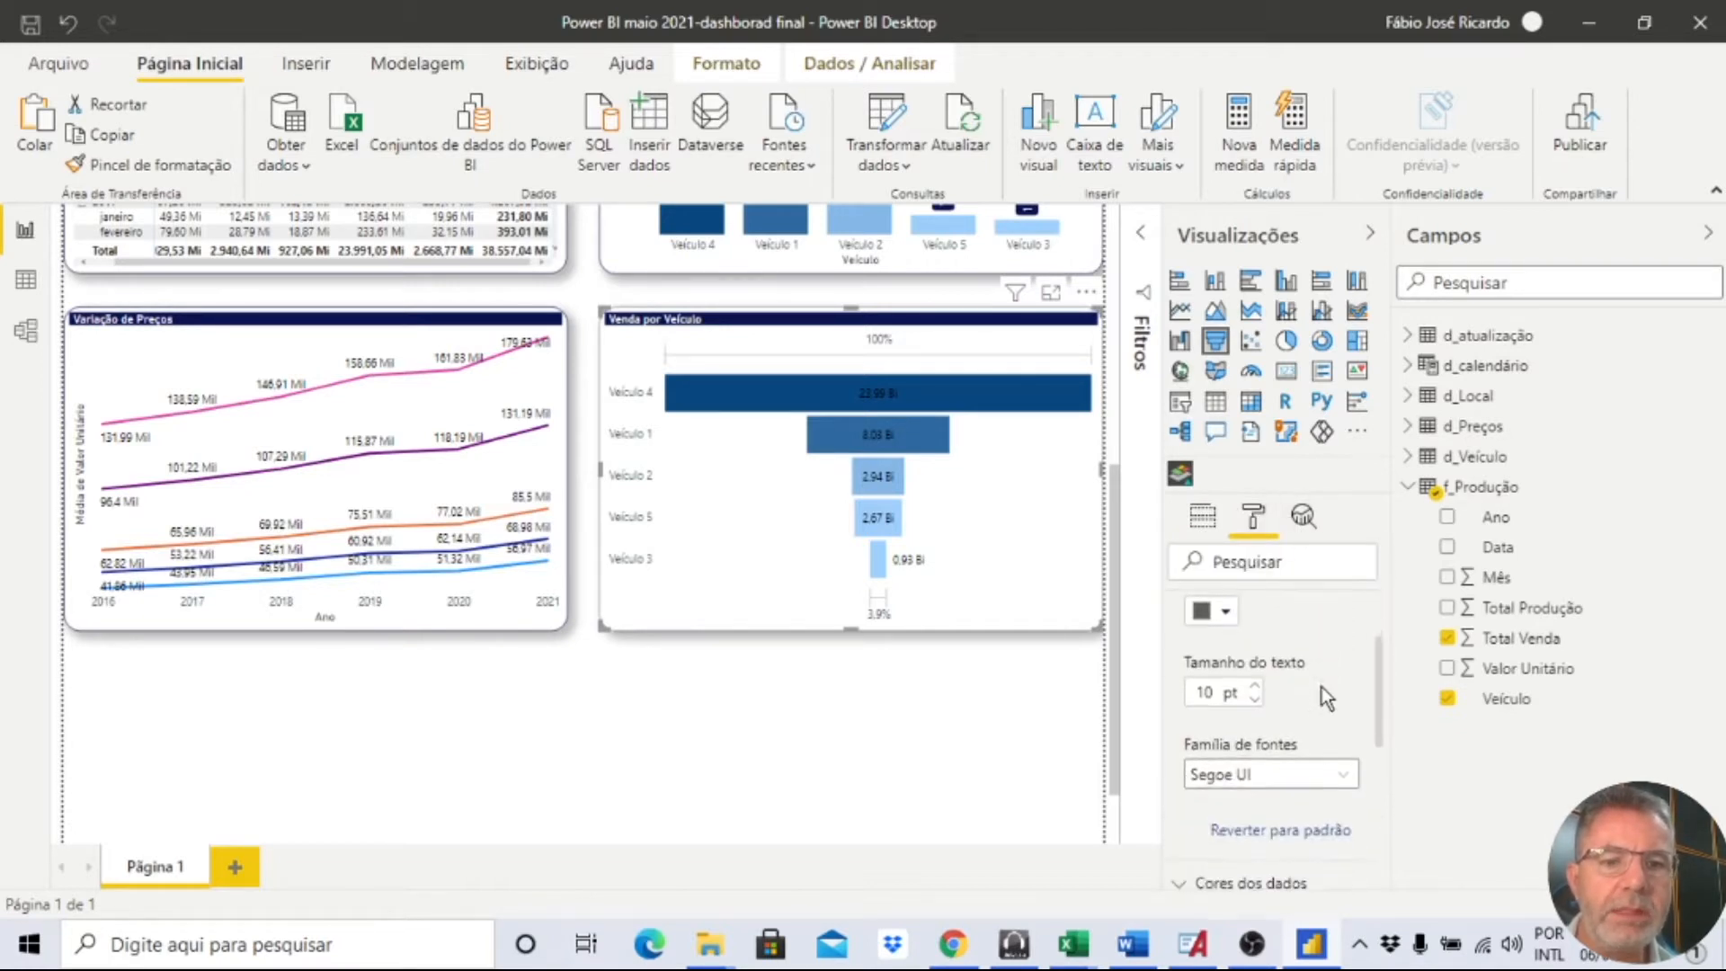
pyautogui.scroll(3, 1317, 684)
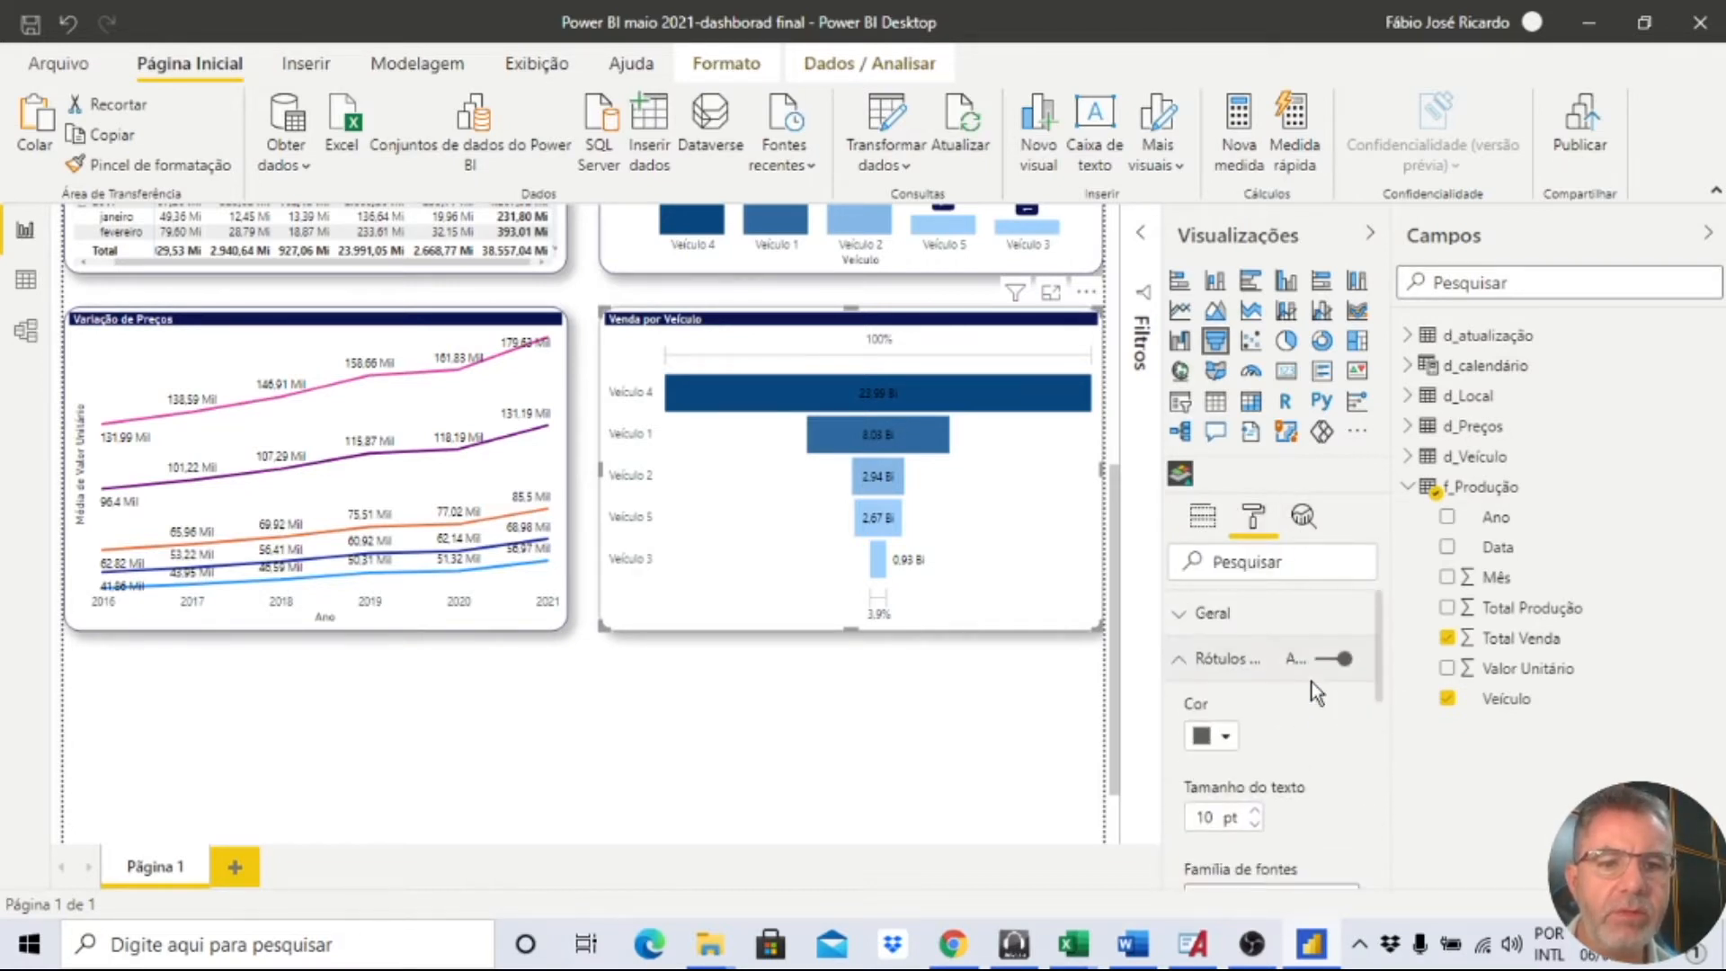
pyautogui.click(1219, 659)
pyautogui.scroll(-1, 1252, 726)
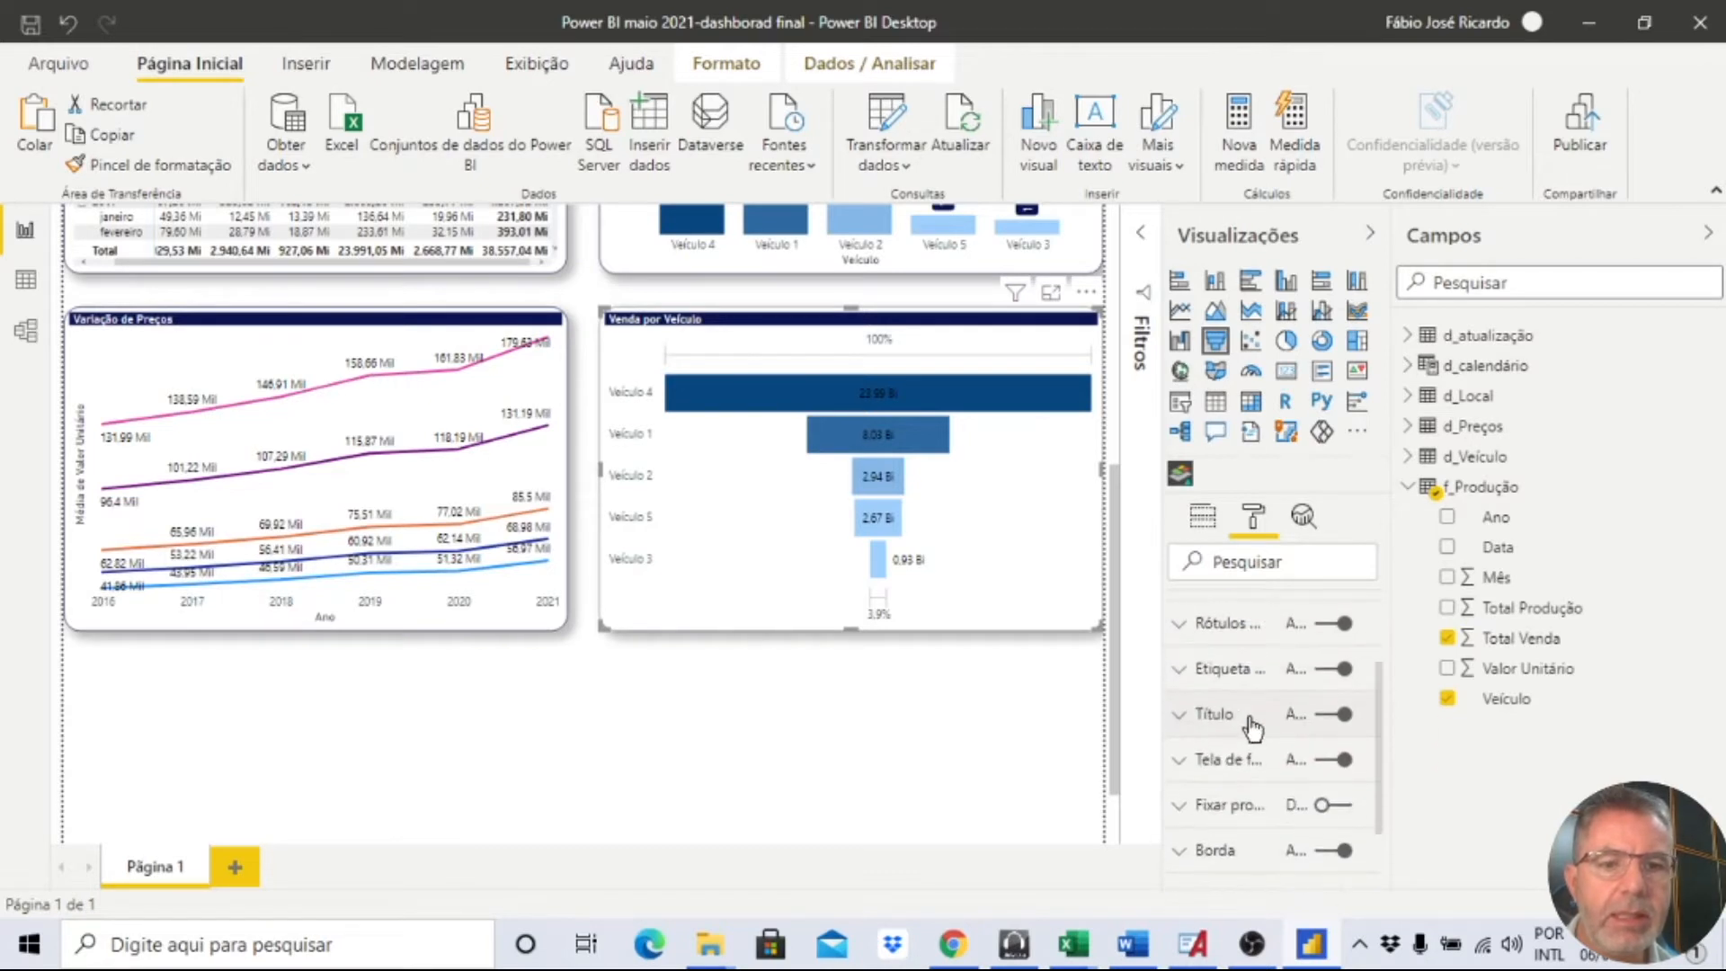
pyautogui.click(1240, 629)
pyautogui.scroll(-3, 1292, 760)
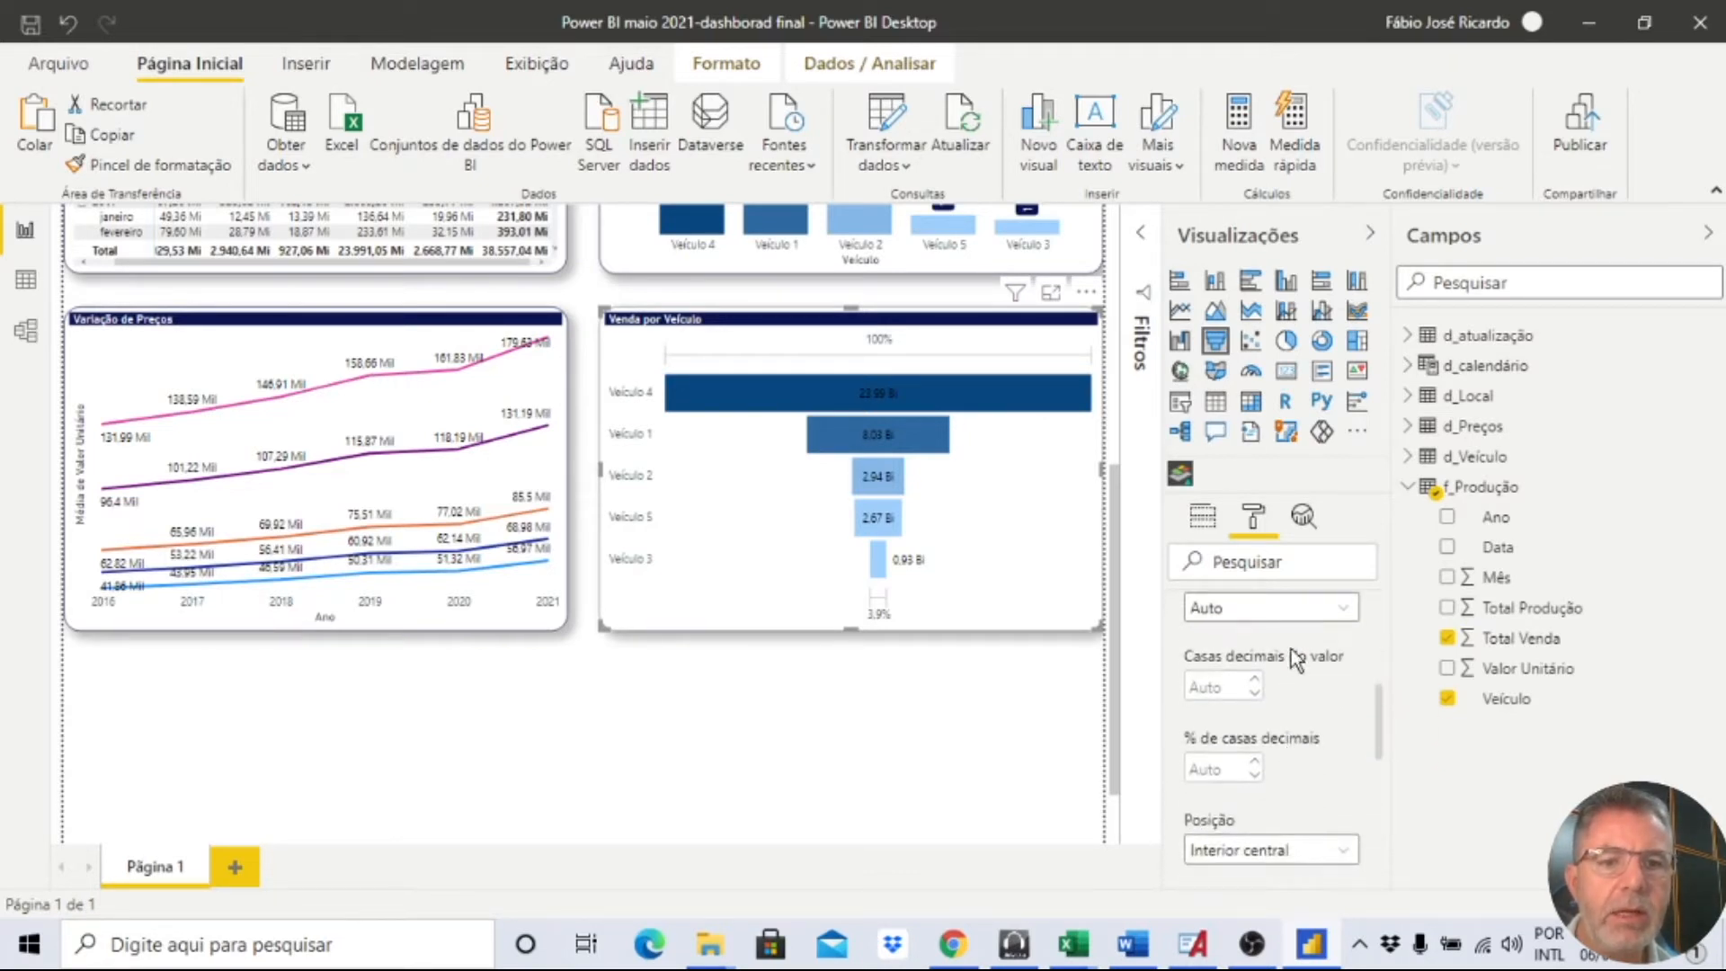
pyautogui.click(1290, 609)
pyautogui.click(1291, 608)
pyautogui.scroll(-5, 1328, 728)
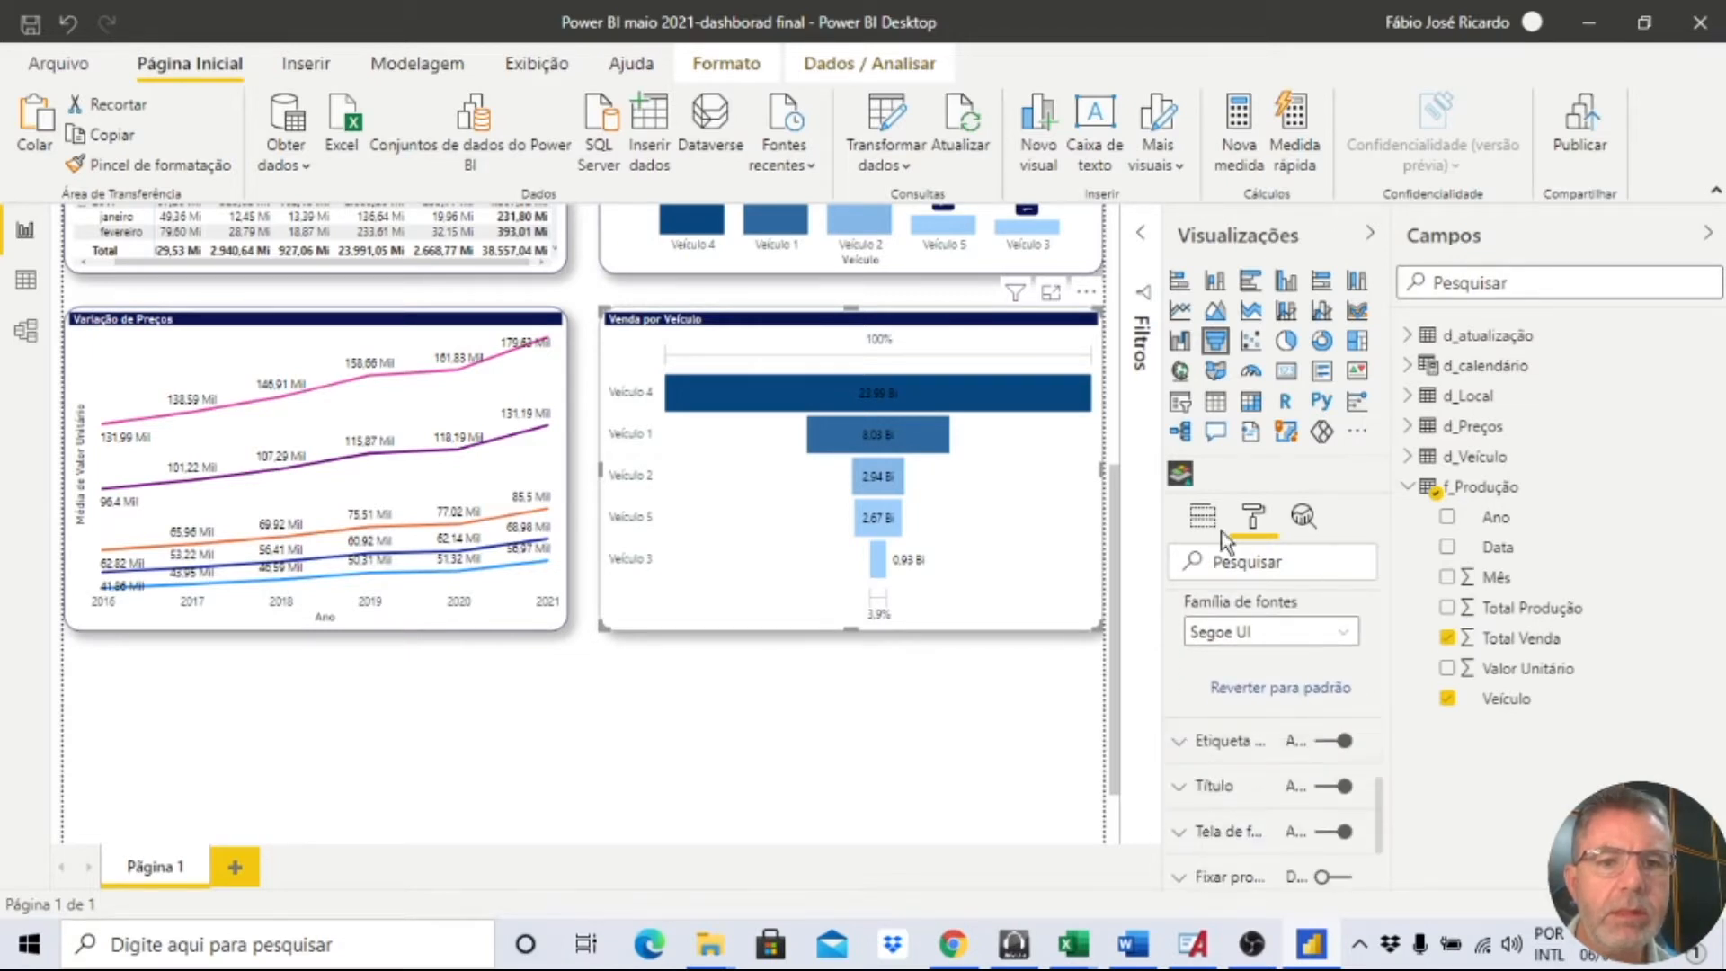
# Show the funnel chart's Total Venda values as a percentage of the grand total.
pyautogui.click(1198, 514)
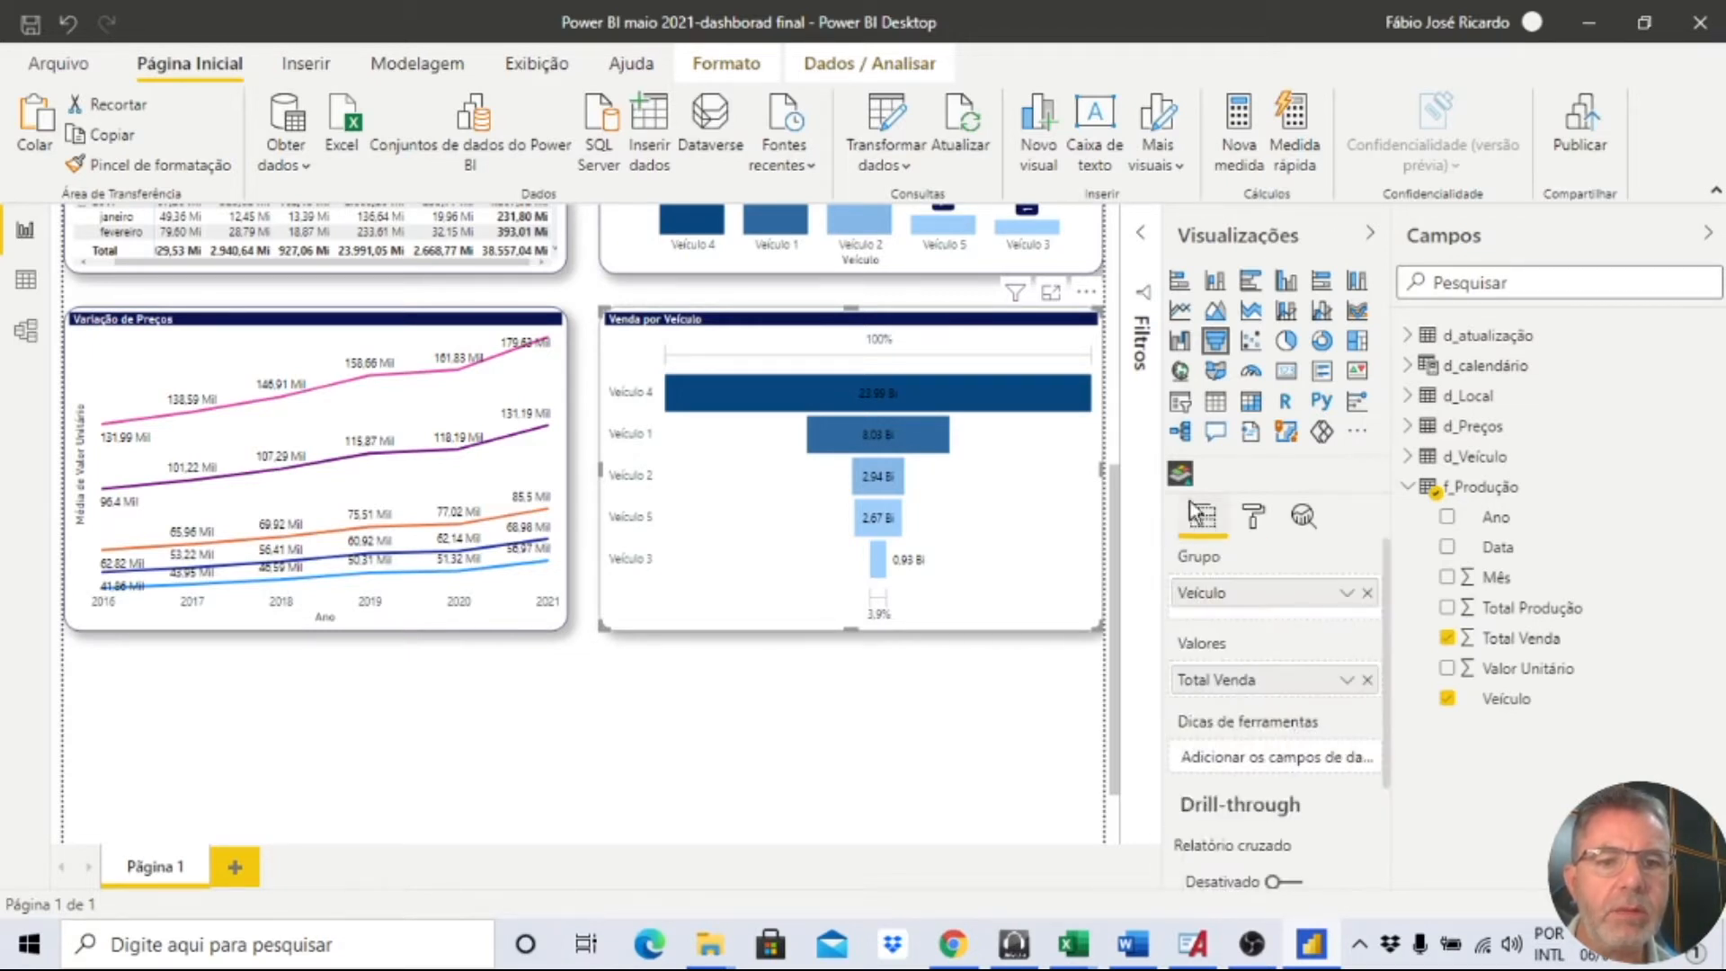
pyautogui.click(1344, 682)
pyautogui.moveTo(1442, 648)
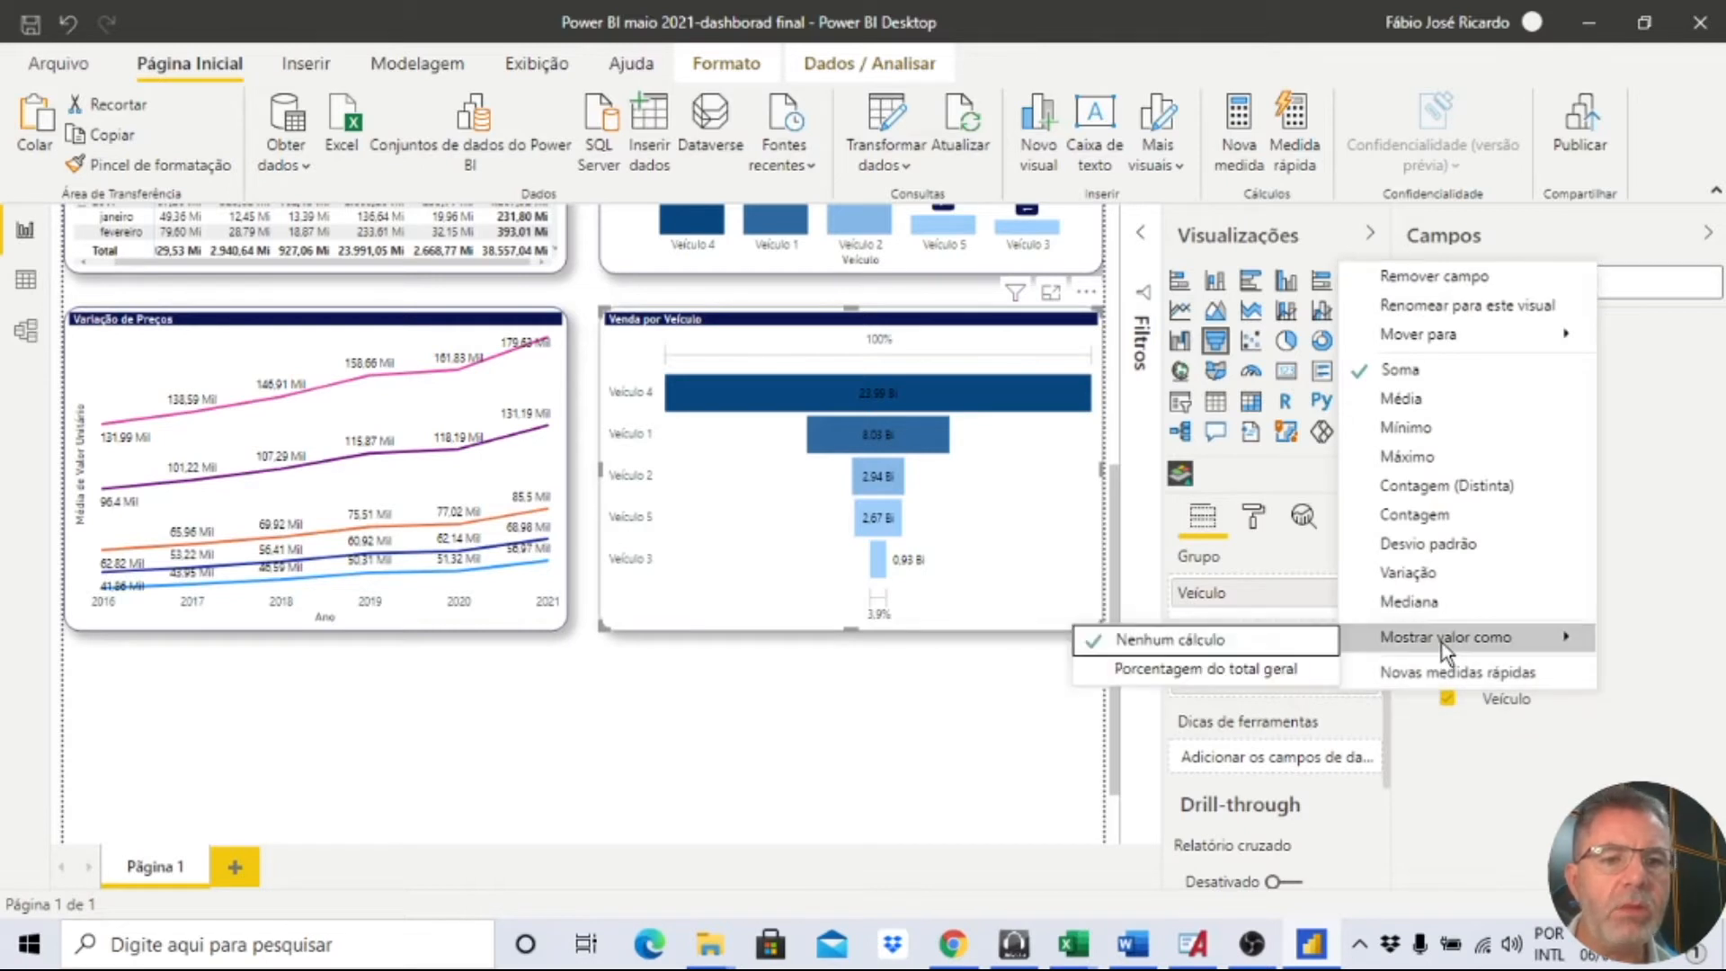
pyautogui.click(1263, 671)
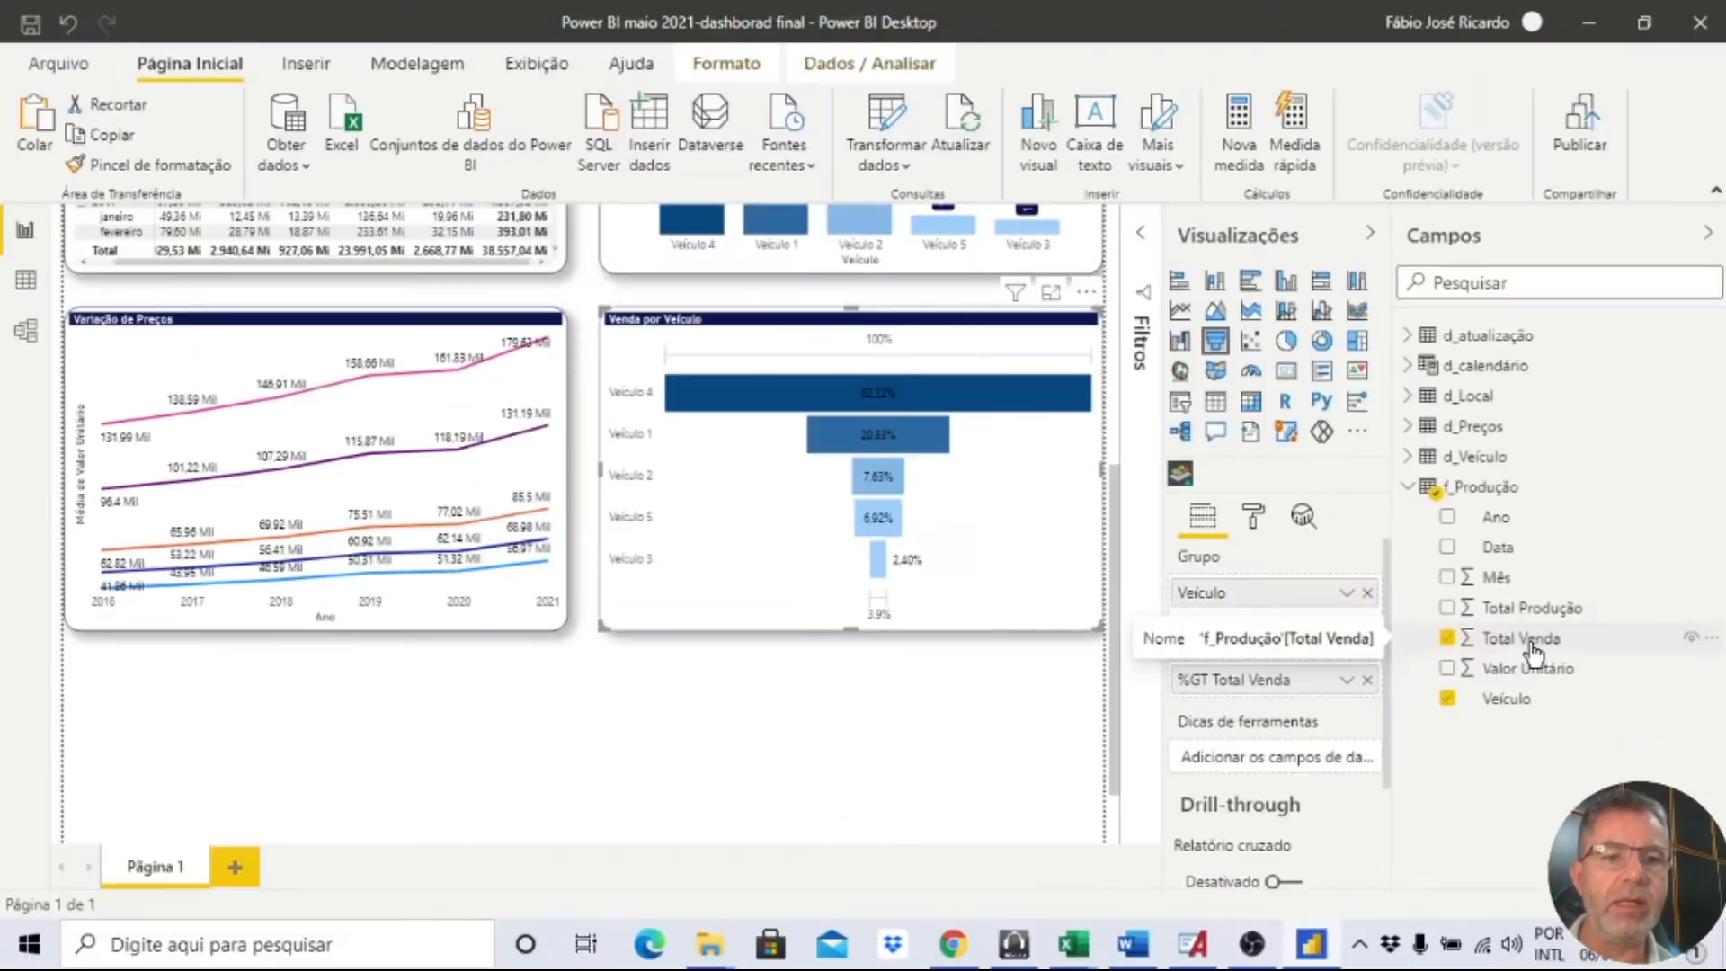
# Try the funnel chart below the line chart and move it back beside it.
pyautogui.moveTo(952, 330); pyautogui.dragTo(463, 620)
pyautogui.scroll(-1, 509, 637)
pyautogui.moveTo(433, 529)
pyautogui.mouseDown()
pyautogui.moveTo(401, 613)
pyautogui.moveTo(465, 530)
pyautogui.mouseUp()
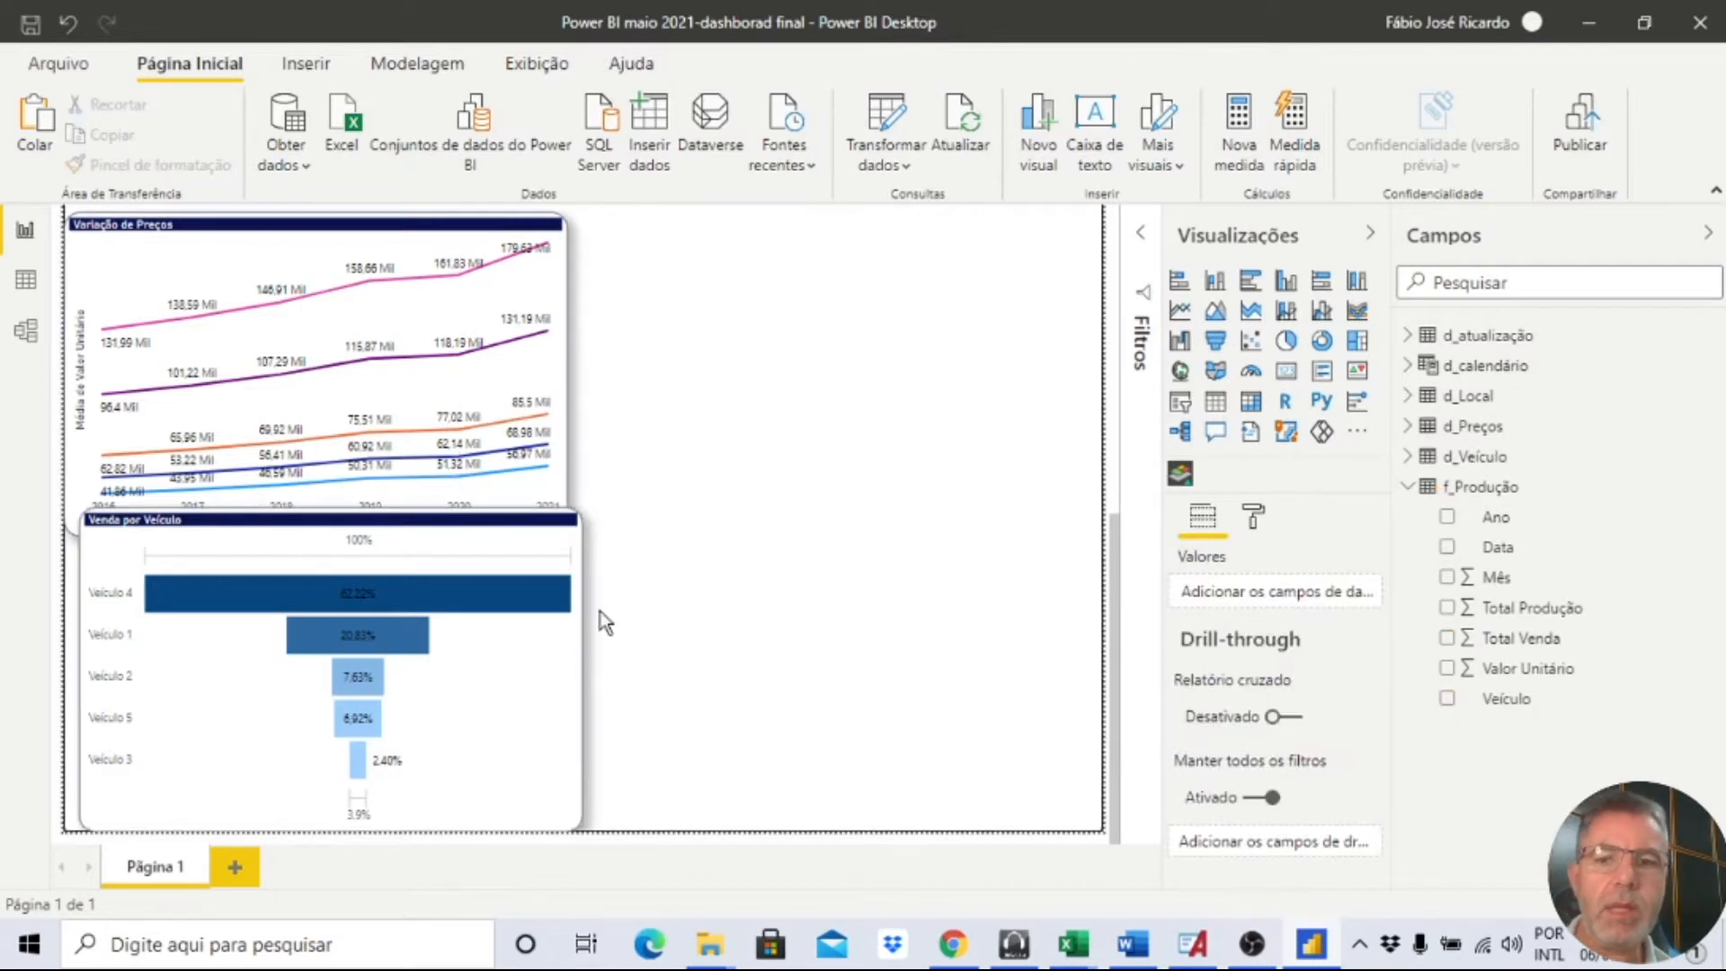
pyautogui.moveTo(484, 508); pyautogui.dragTo(985, 412)
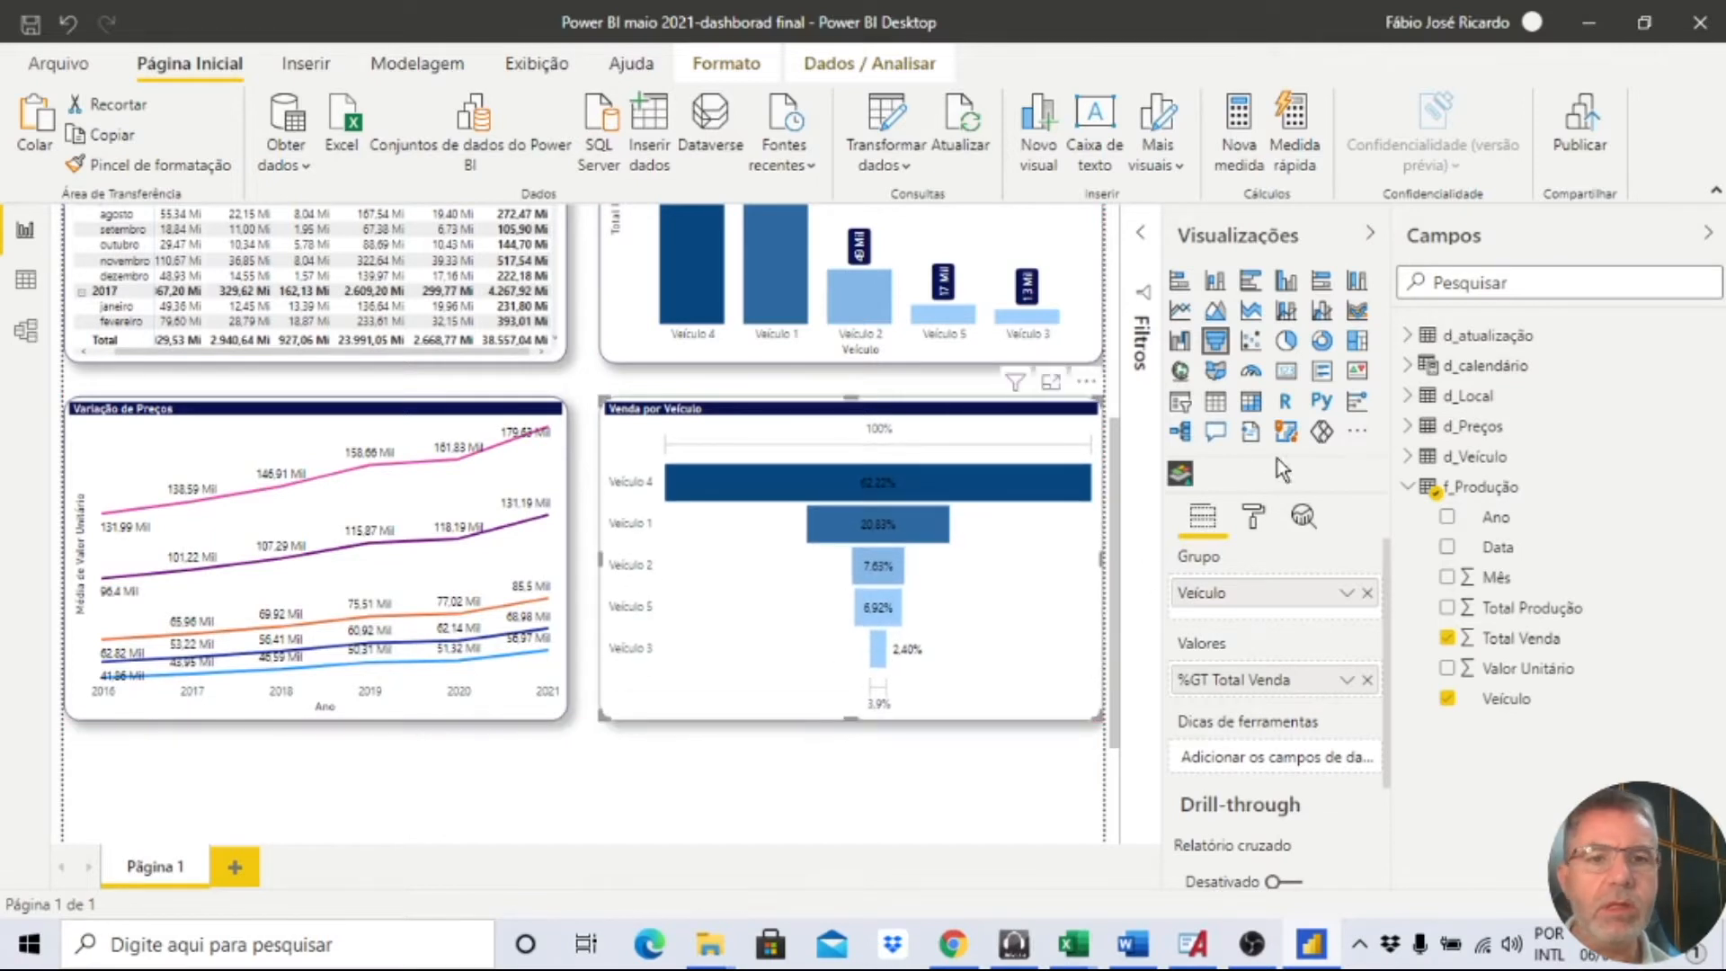
# Set the funnel chart's height to 180 in its general properties.
pyautogui.click(1240, 516)
pyautogui.click(1195, 605)
pyautogui.scroll(-2, 1296, 660)
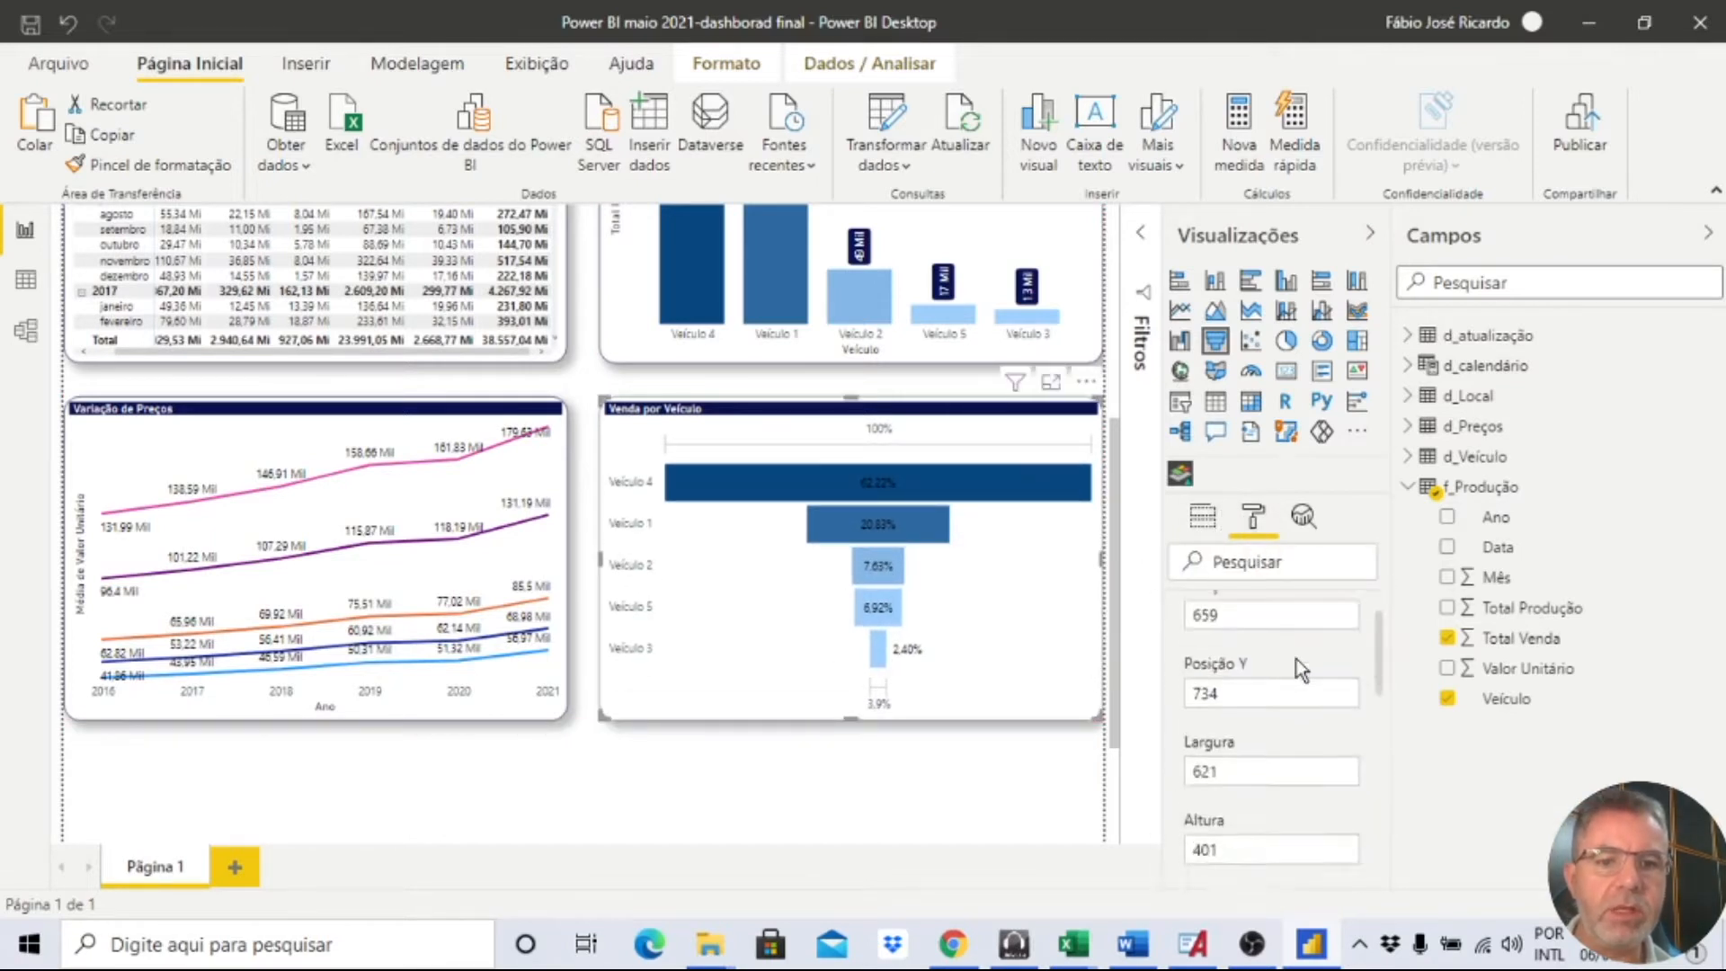
pyautogui.click(1249, 796)
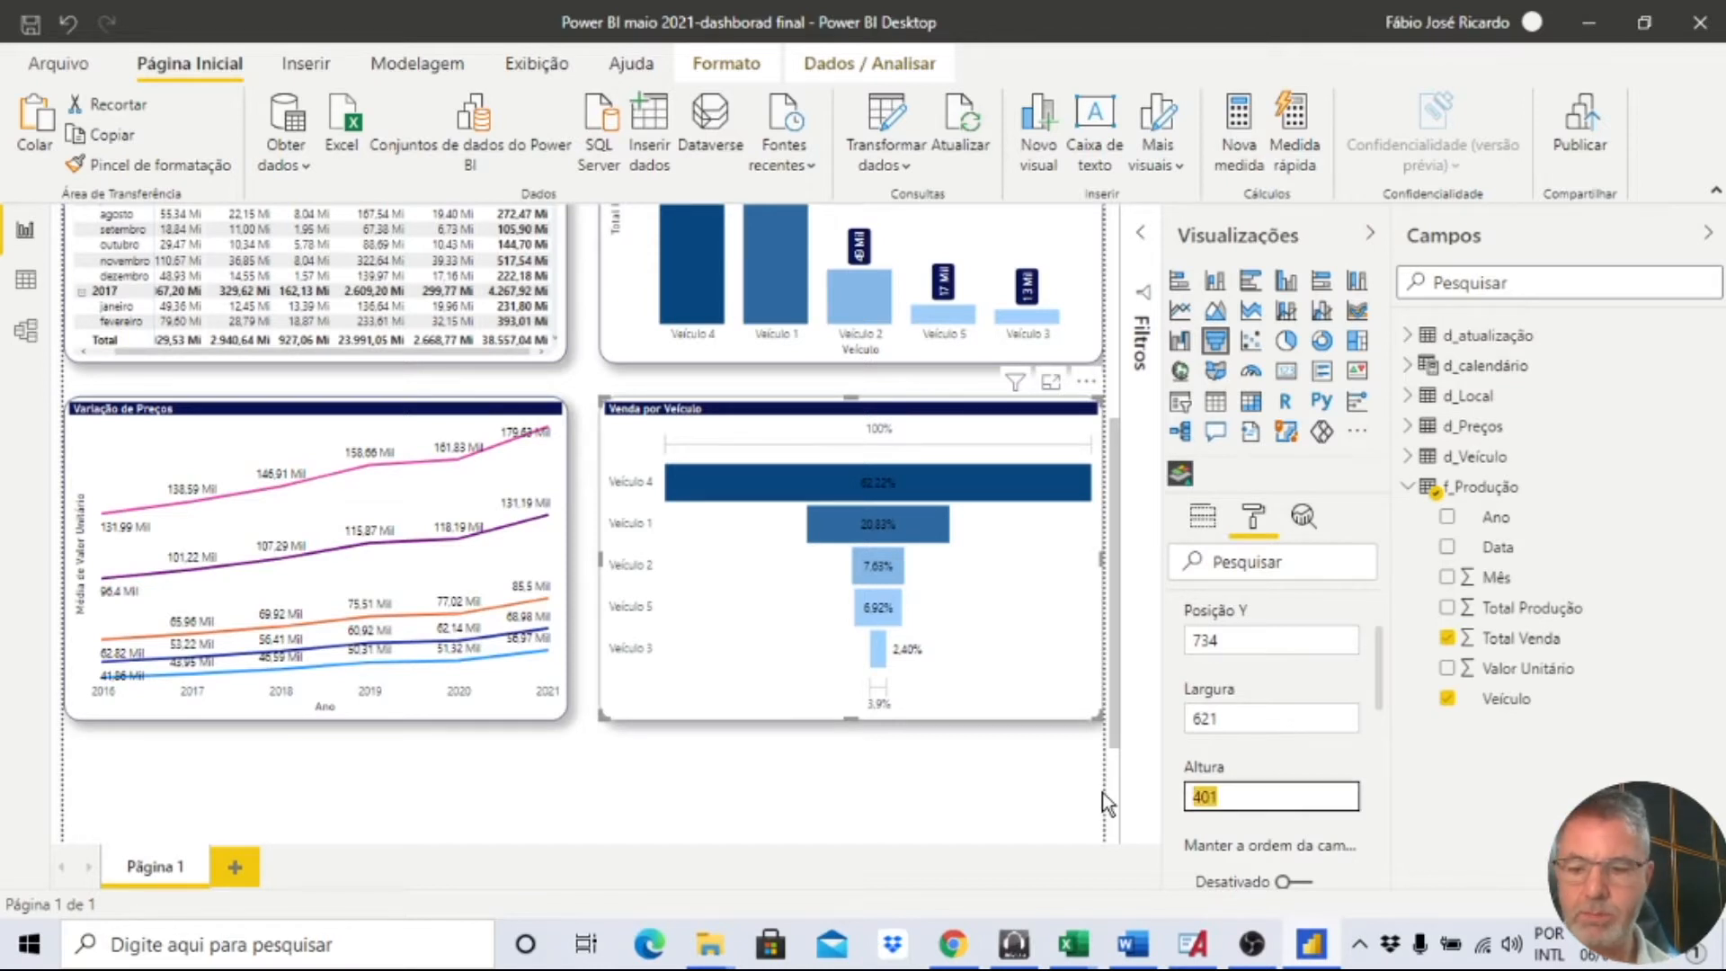
pyautogui.write('180')
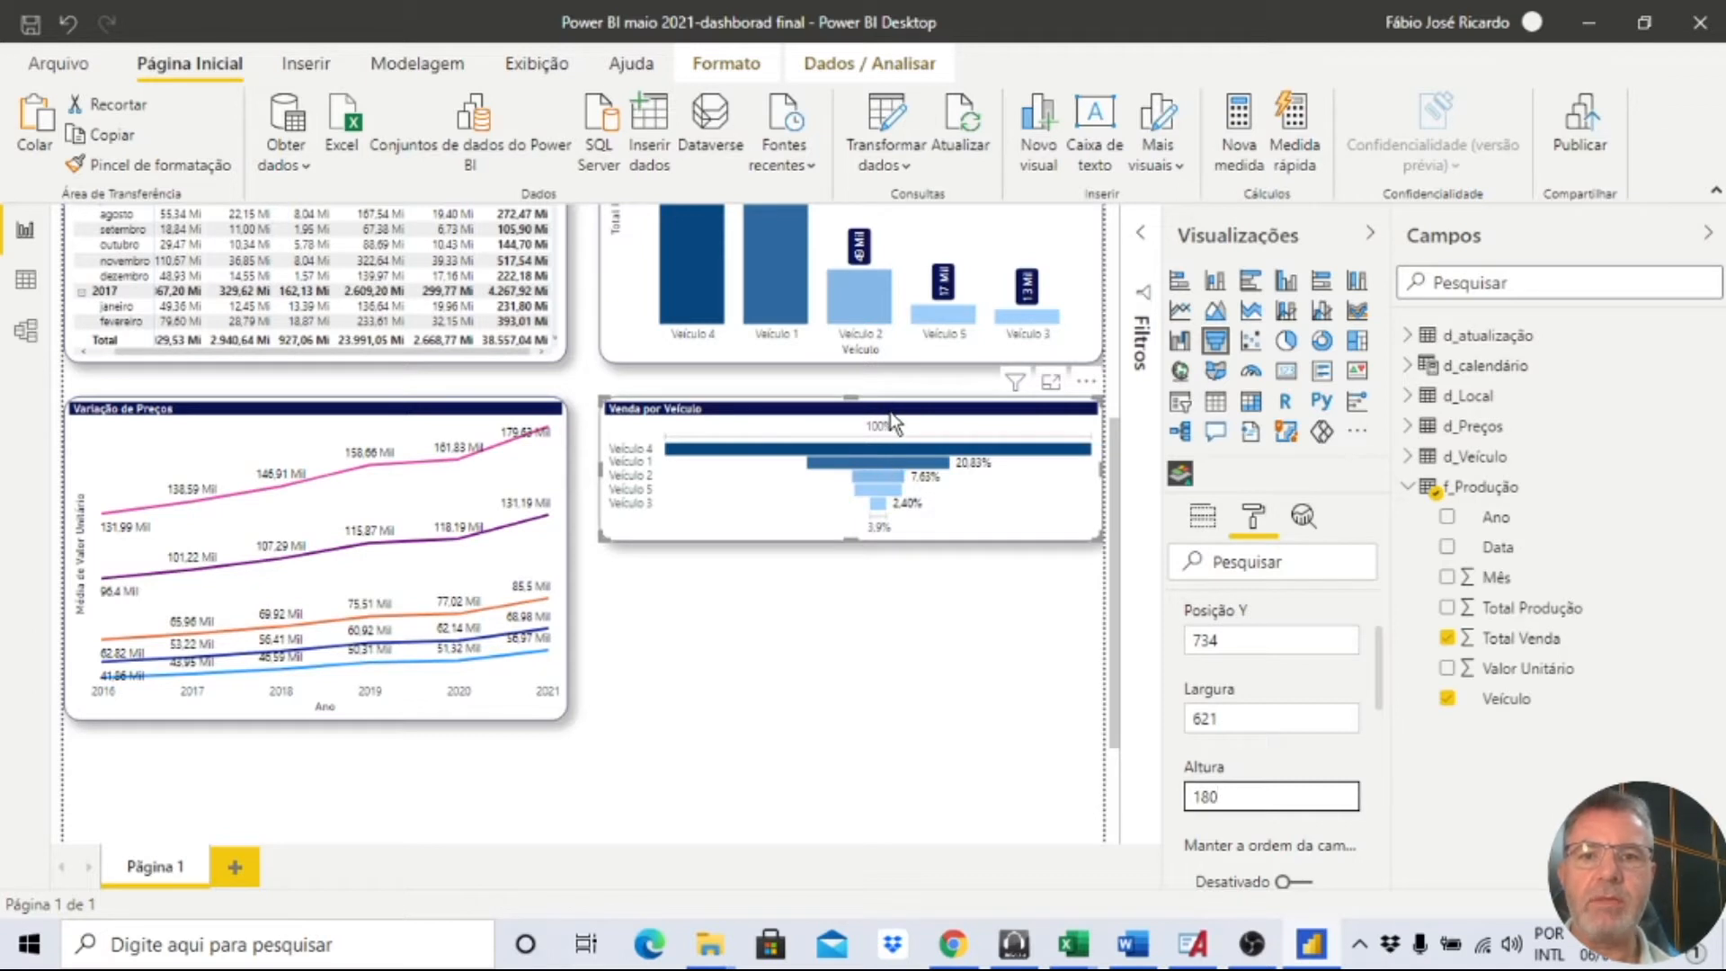
# Duplicate the Venda por Veículo funnel chart and place the copy directly below it, aligned with the line chart's lower edge.
pyautogui.click(860, 416)
pyautogui.moveTo(885, 418); pyautogui.dragTo(908, 595)
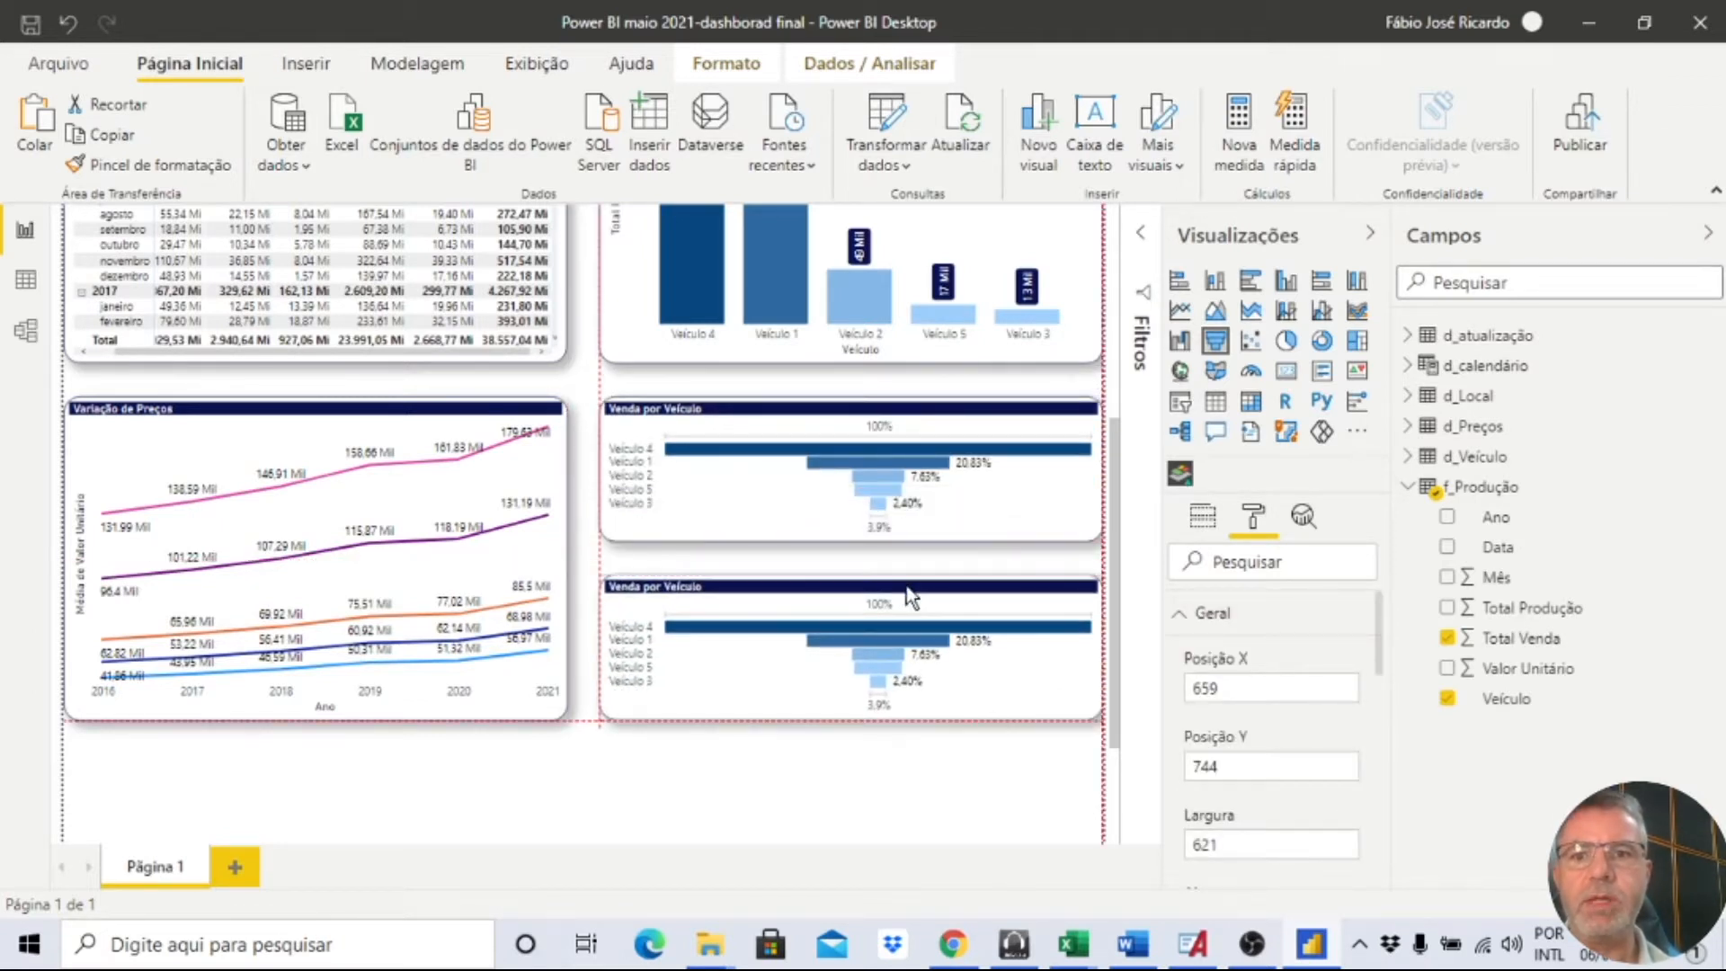
pyautogui.moveTo(925, 416)
pyautogui.mouseDown()
pyautogui.moveTo(908, 474)
pyautogui.moveTo(886, 422)
pyautogui.moveTo(933, 419)
pyautogui.mouseUp()
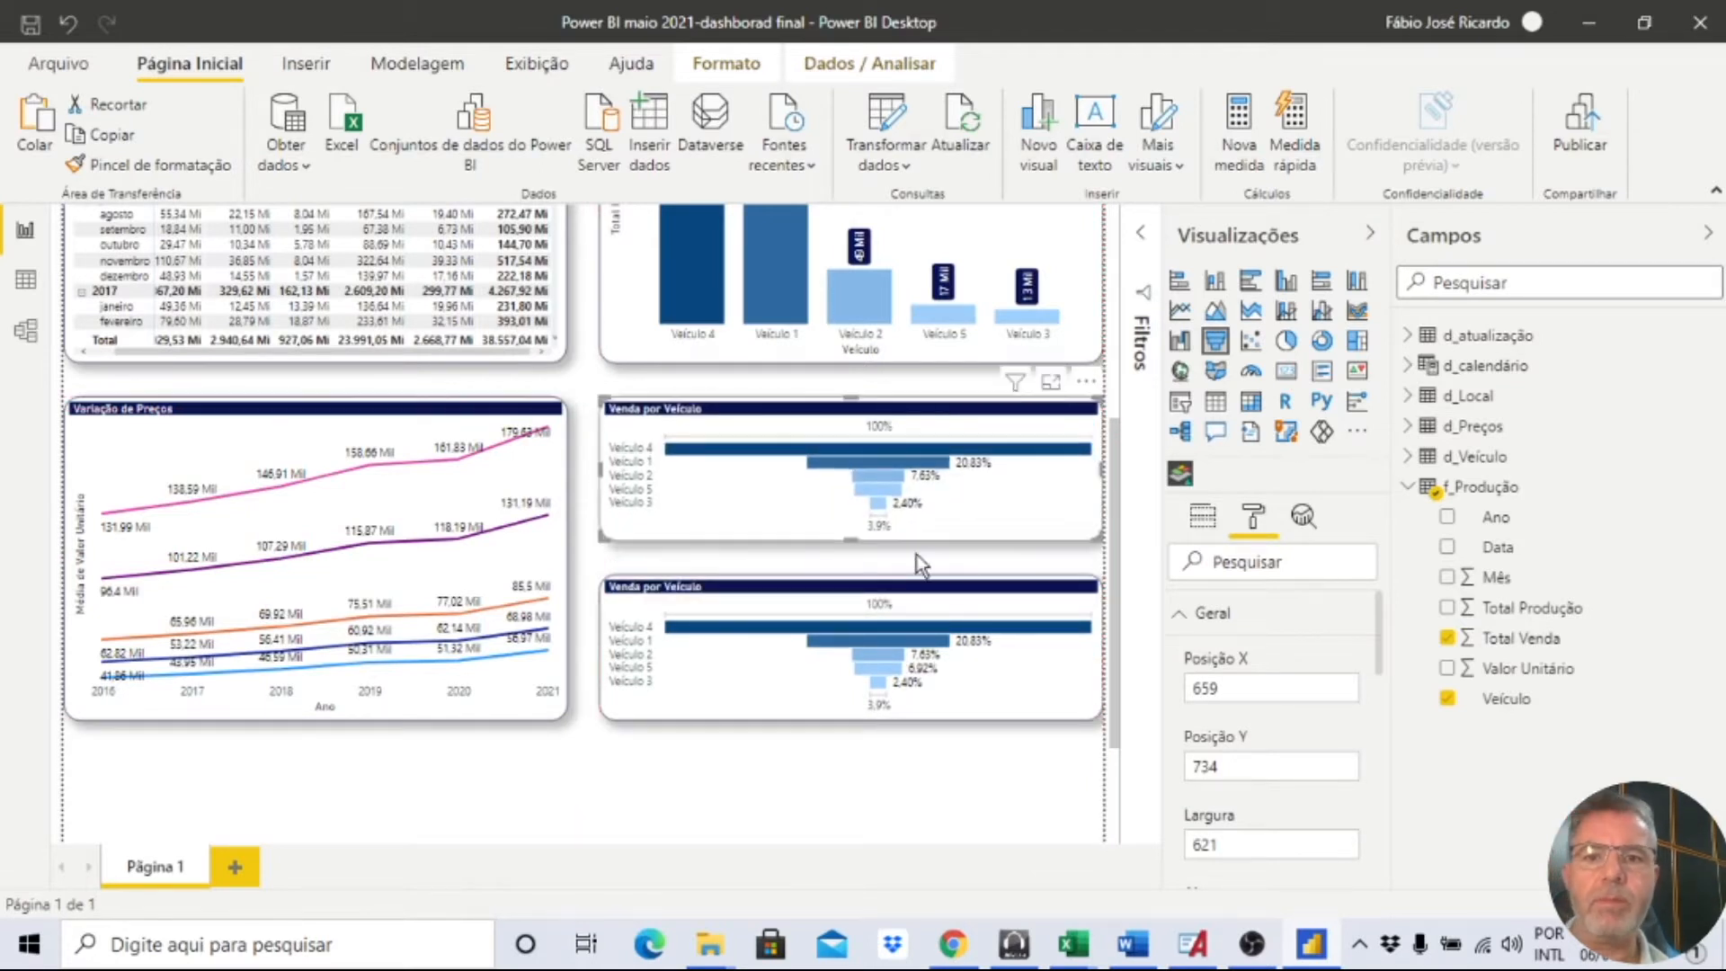
# Replace Total Venda with Total Produção as the values of the lower funnel chart.
pyautogui.click(856, 601)
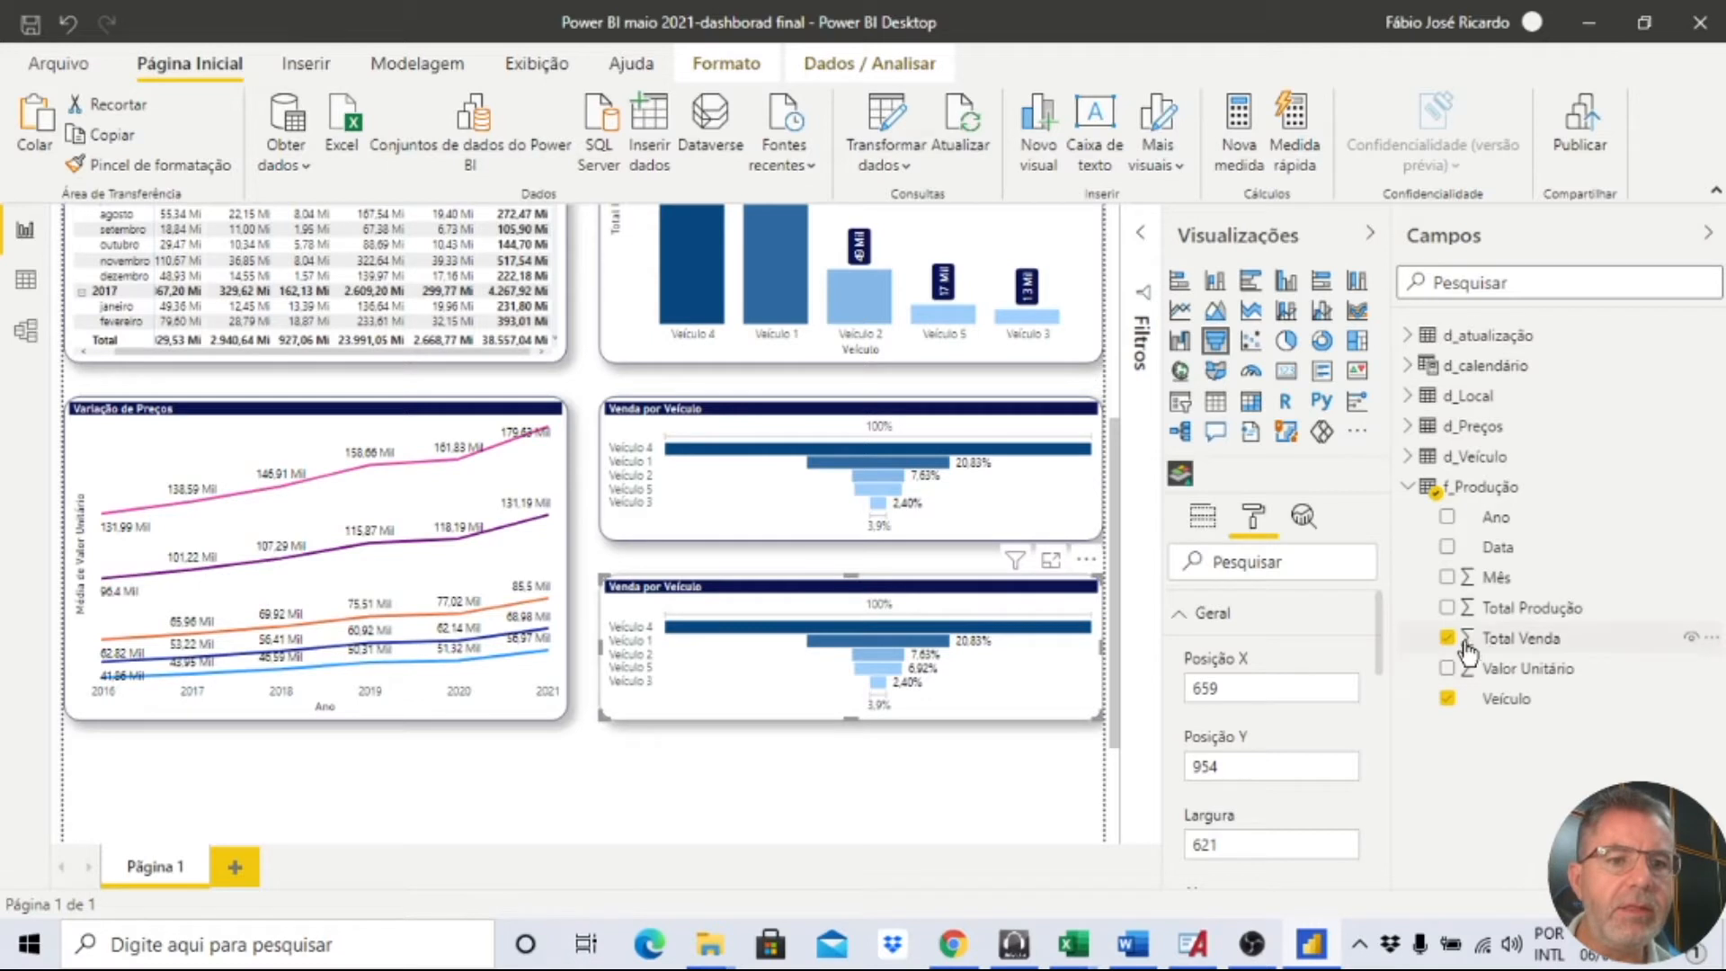
pyautogui.click(1449, 639)
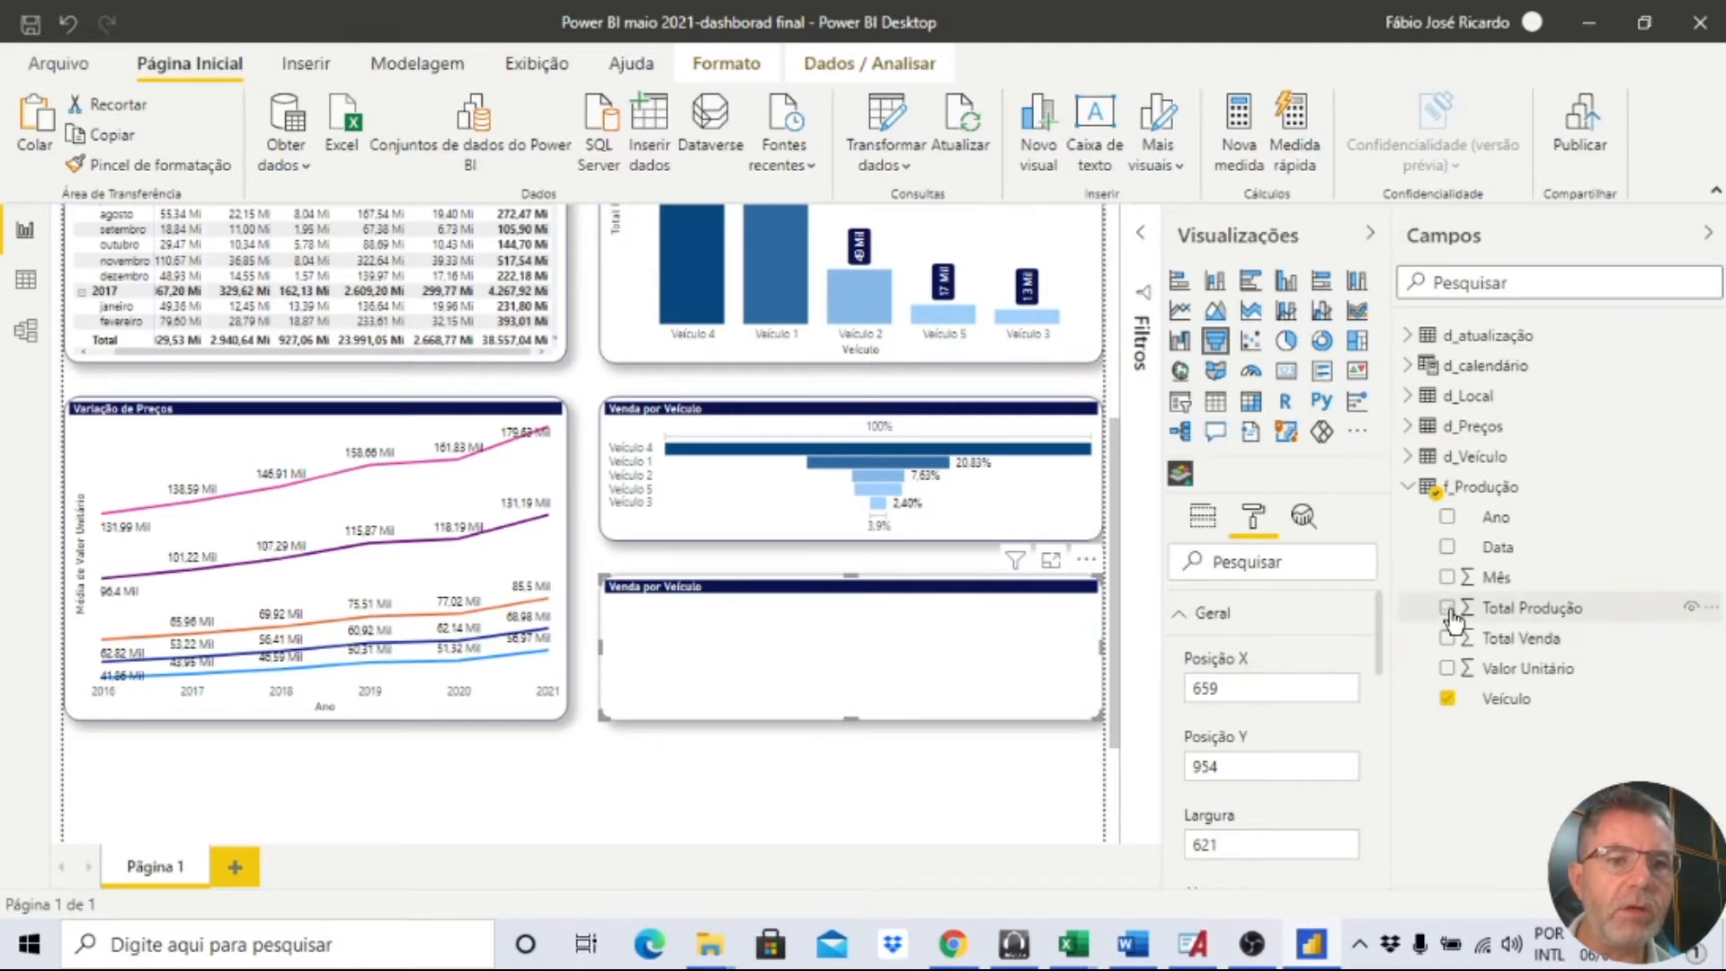
pyautogui.click(1445, 609)
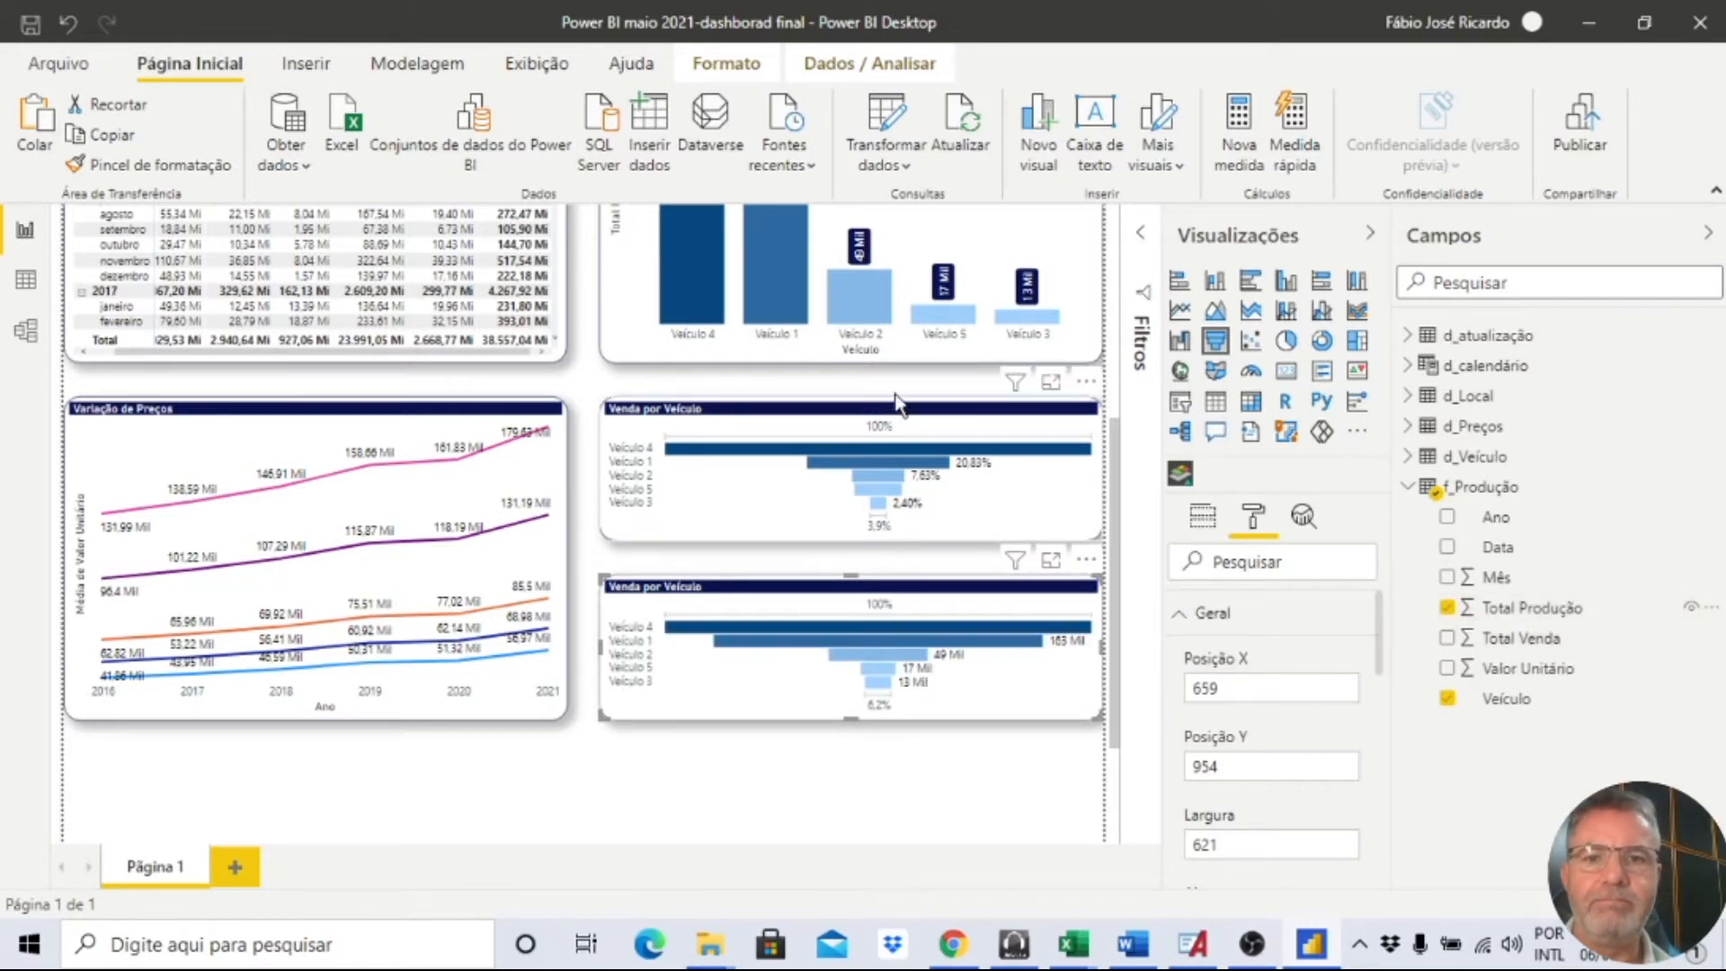
# Re-enter Venda por Veículo as the title text of the upper funnel chart.
pyautogui.click(902, 420)
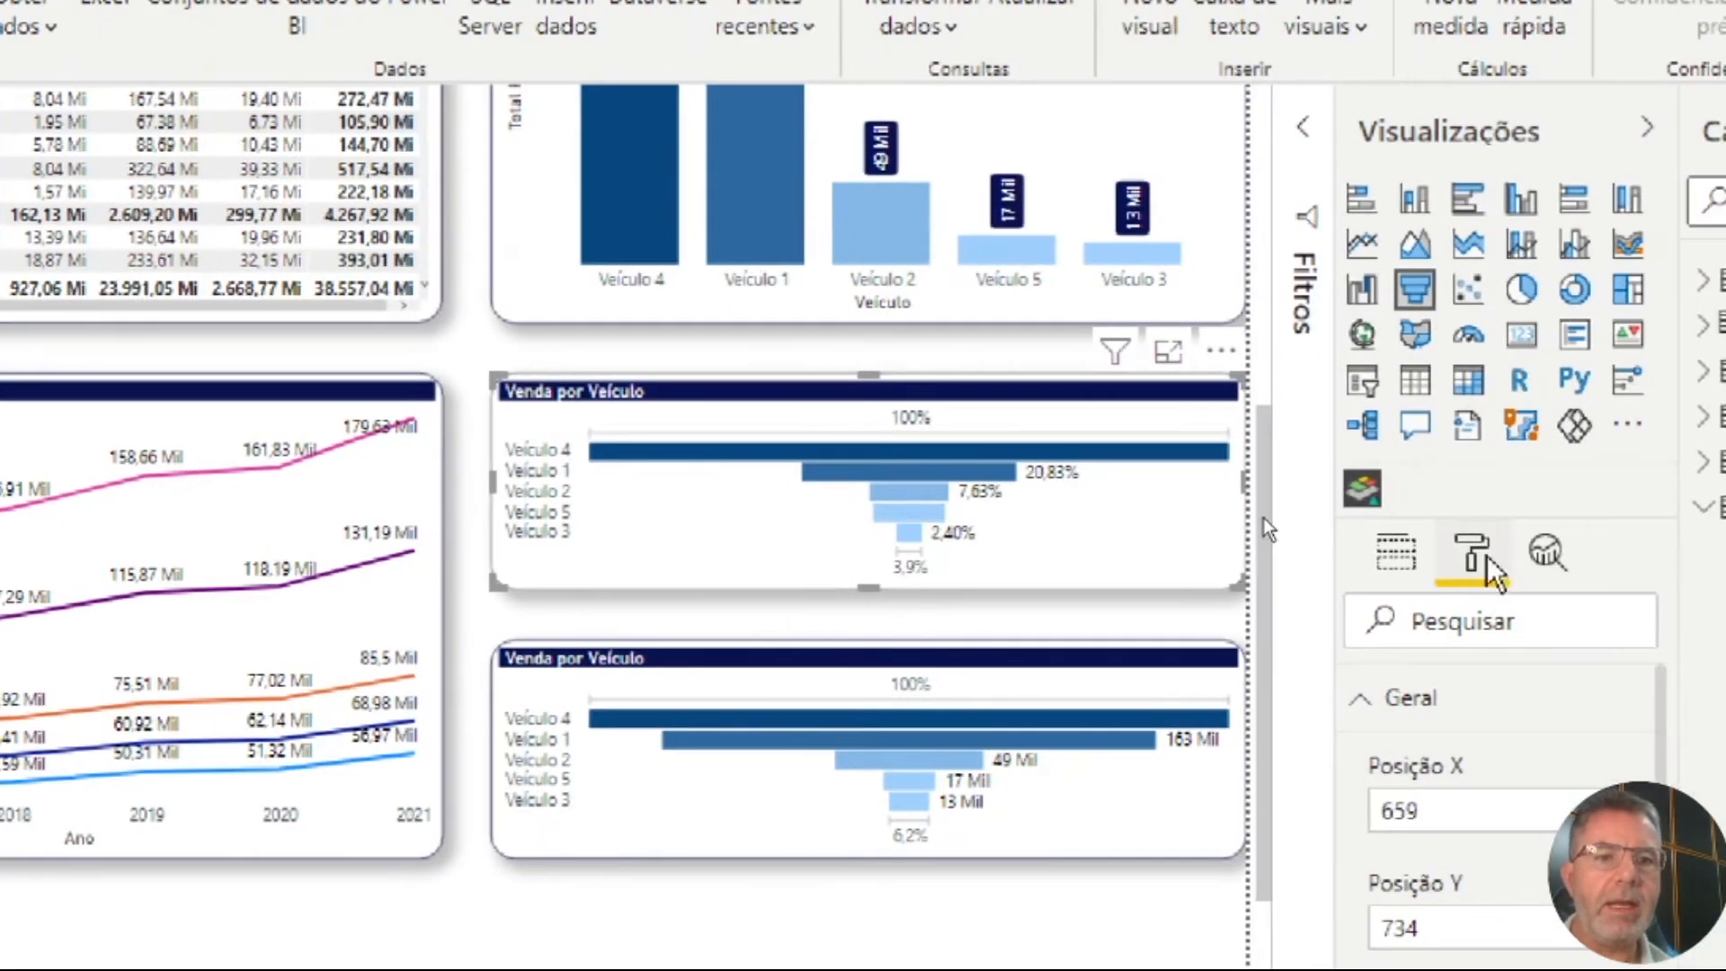
pyautogui.scroll(-2, 1530, 813)
pyautogui.scroll(-5, 1488, 802)
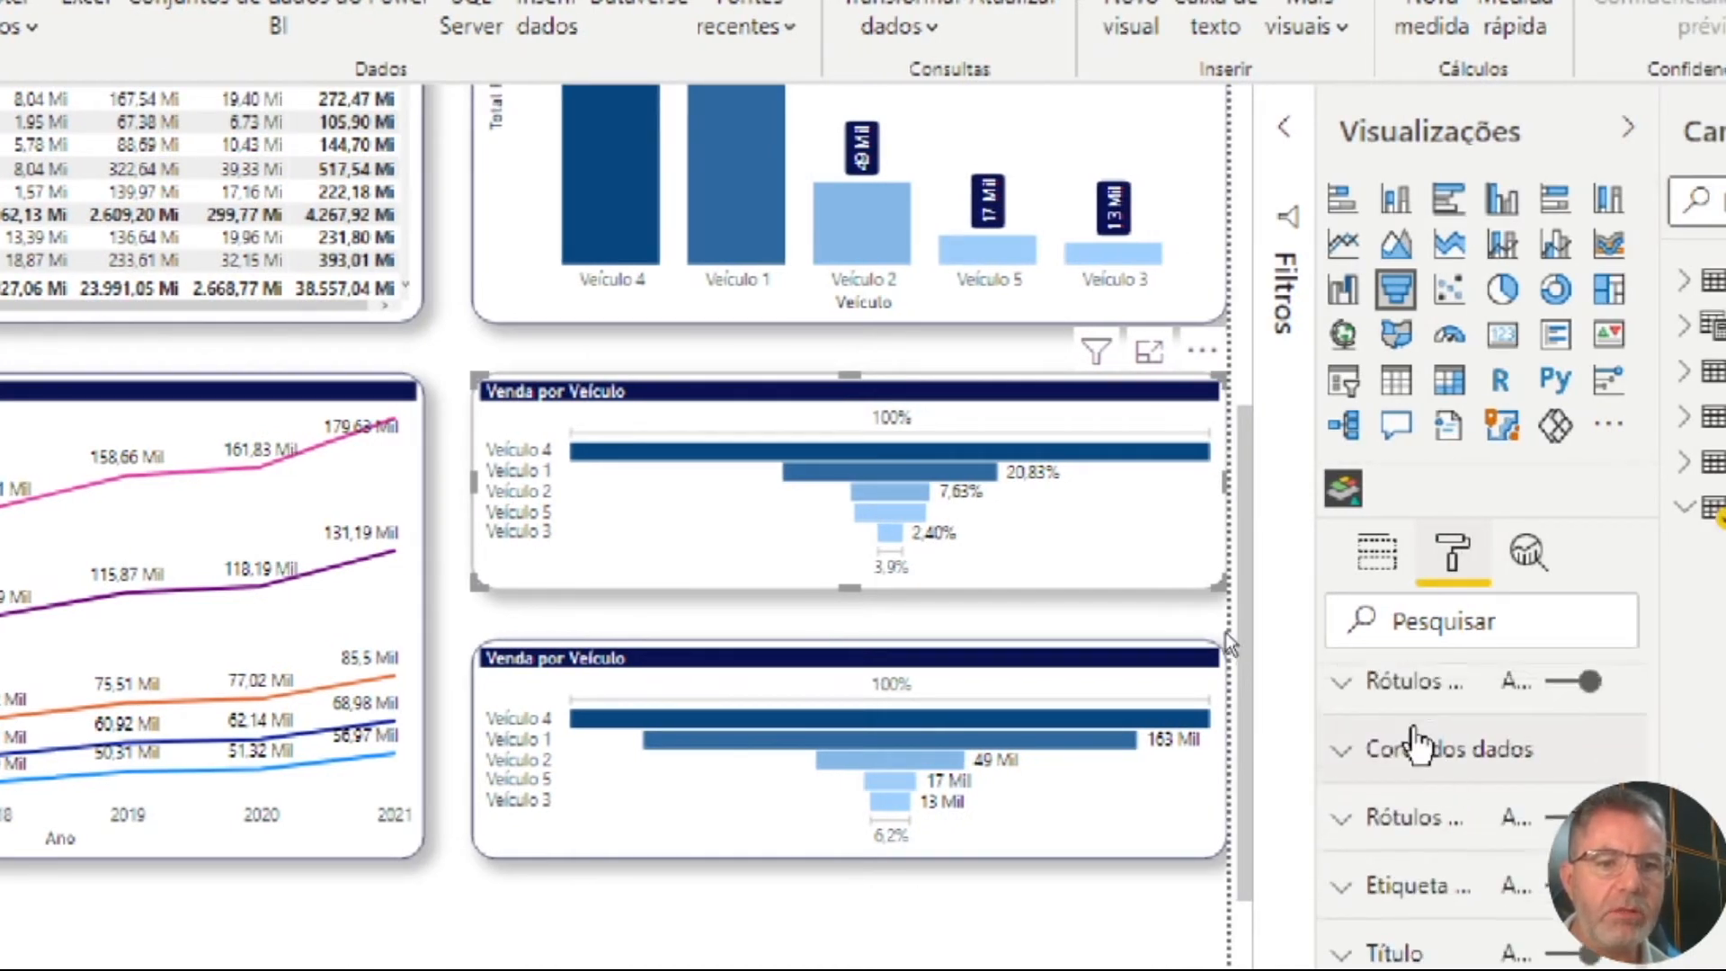
pyautogui.scroll(7, 1413, 733)
pyautogui.click(1396, 714)
pyautogui.scroll(-5, 1471, 762)
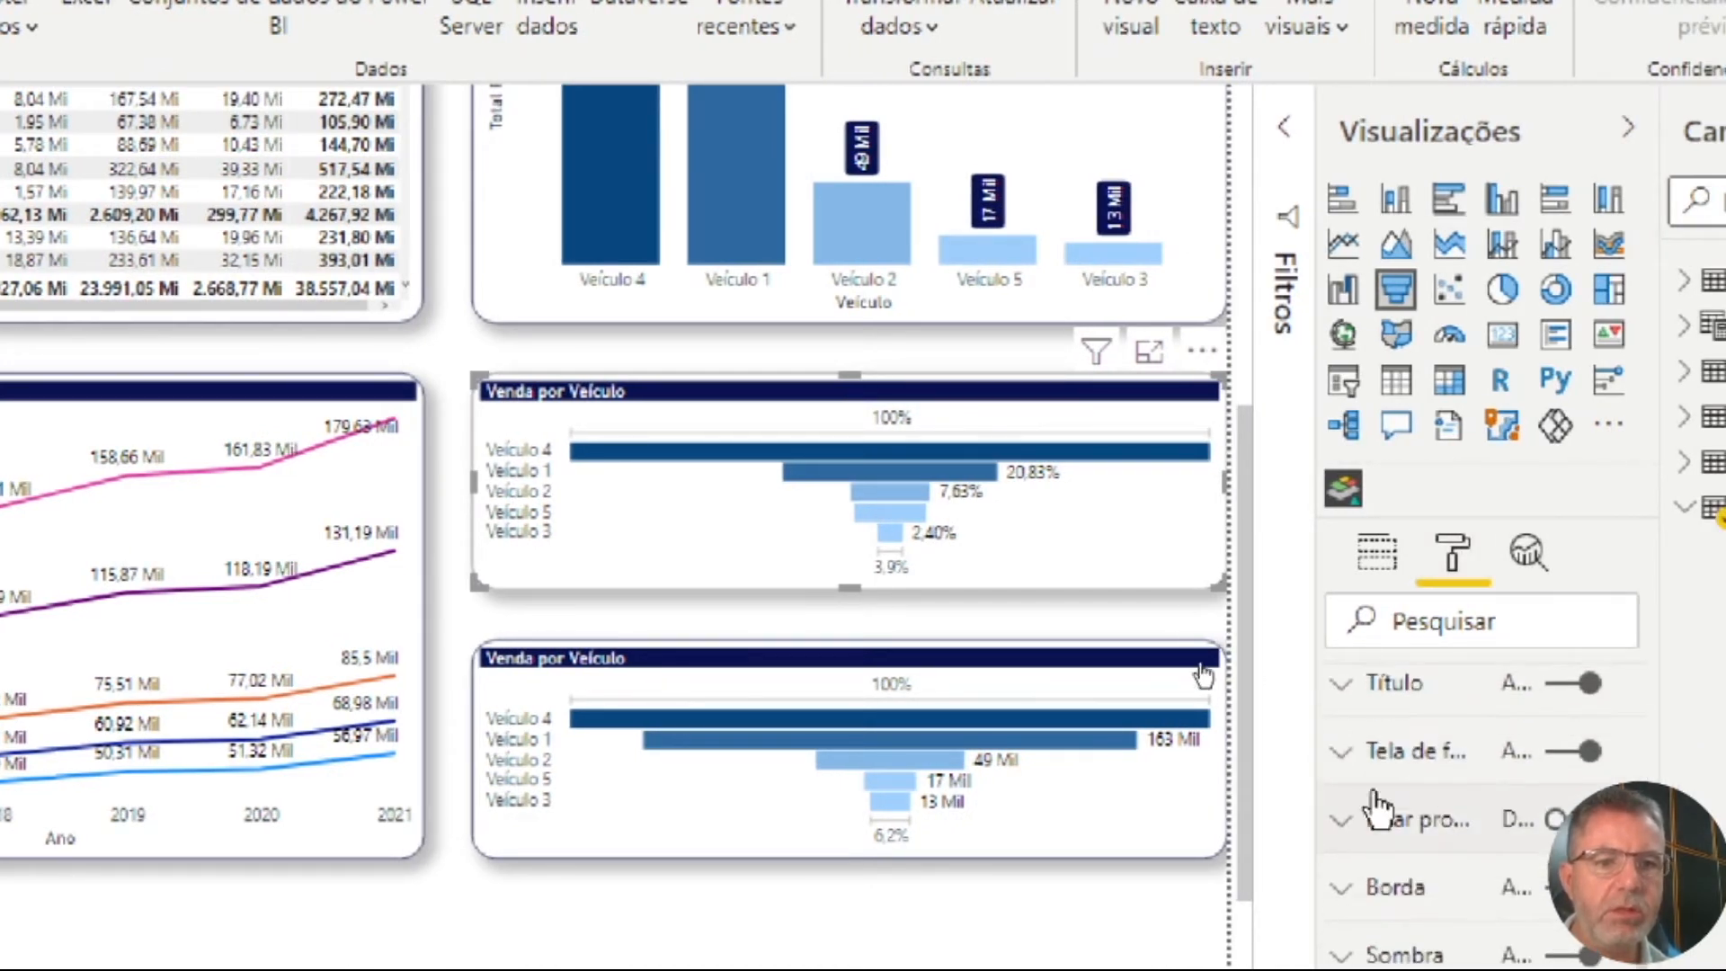
pyautogui.click(1402, 683)
pyautogui.tripleClick(1368, 796)
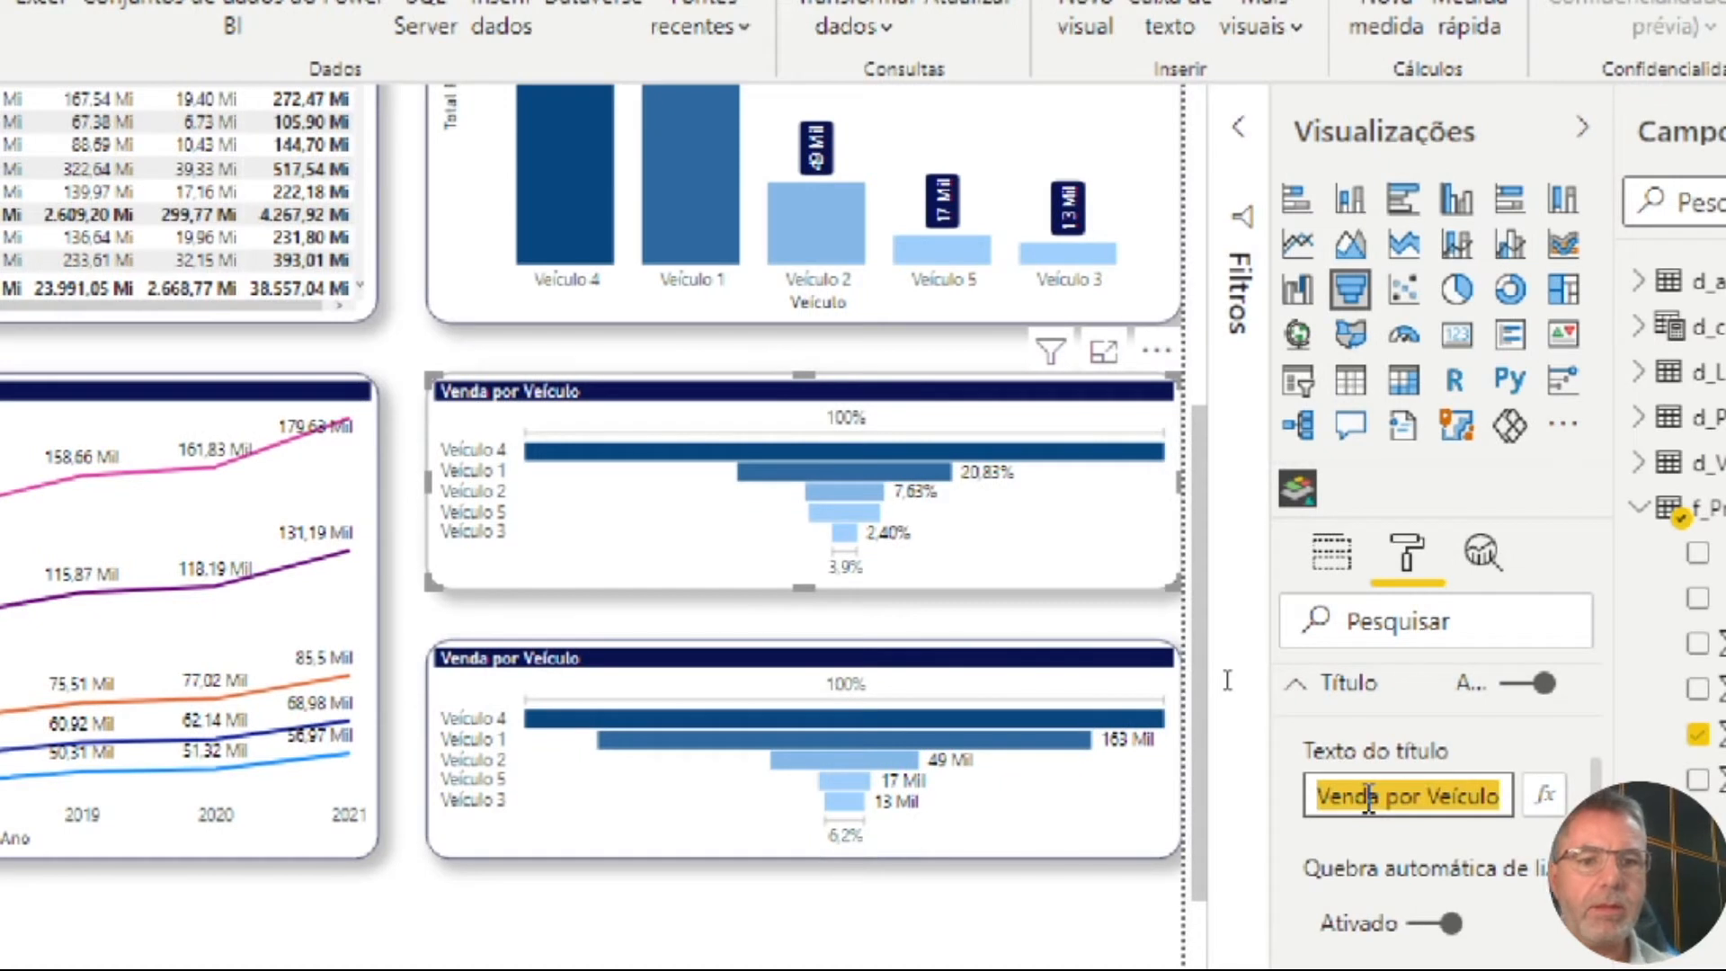
pyautogui.write('Ve')
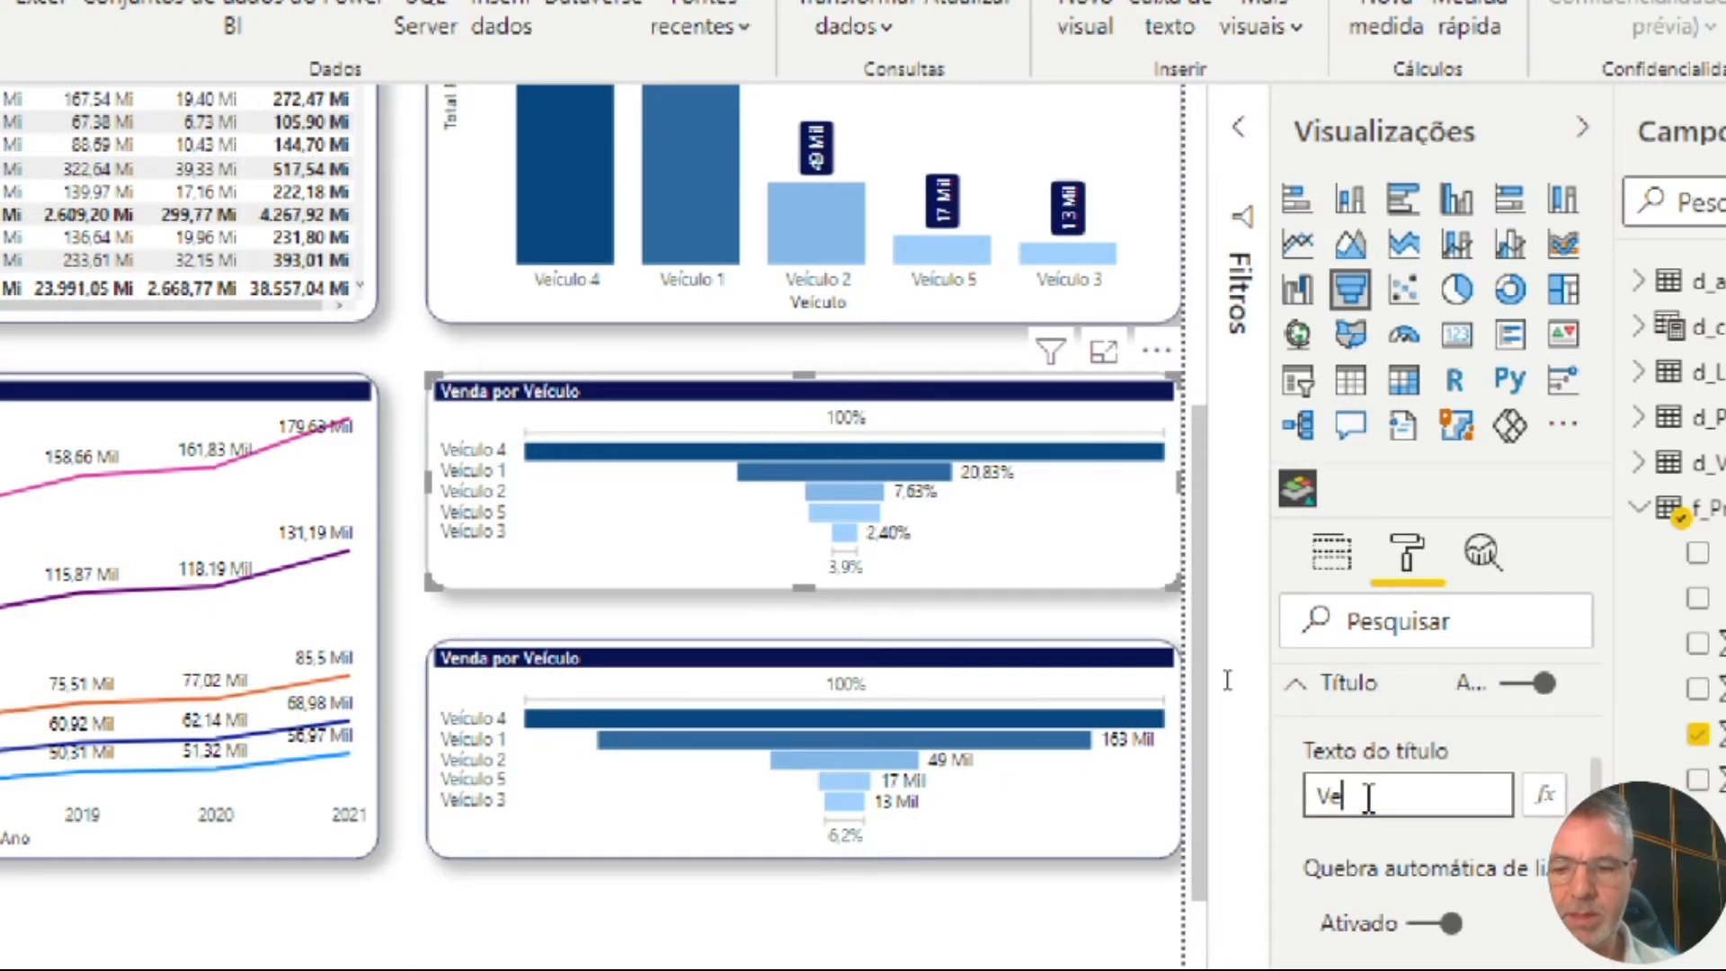
pyautogui.write('nda por Veículo')
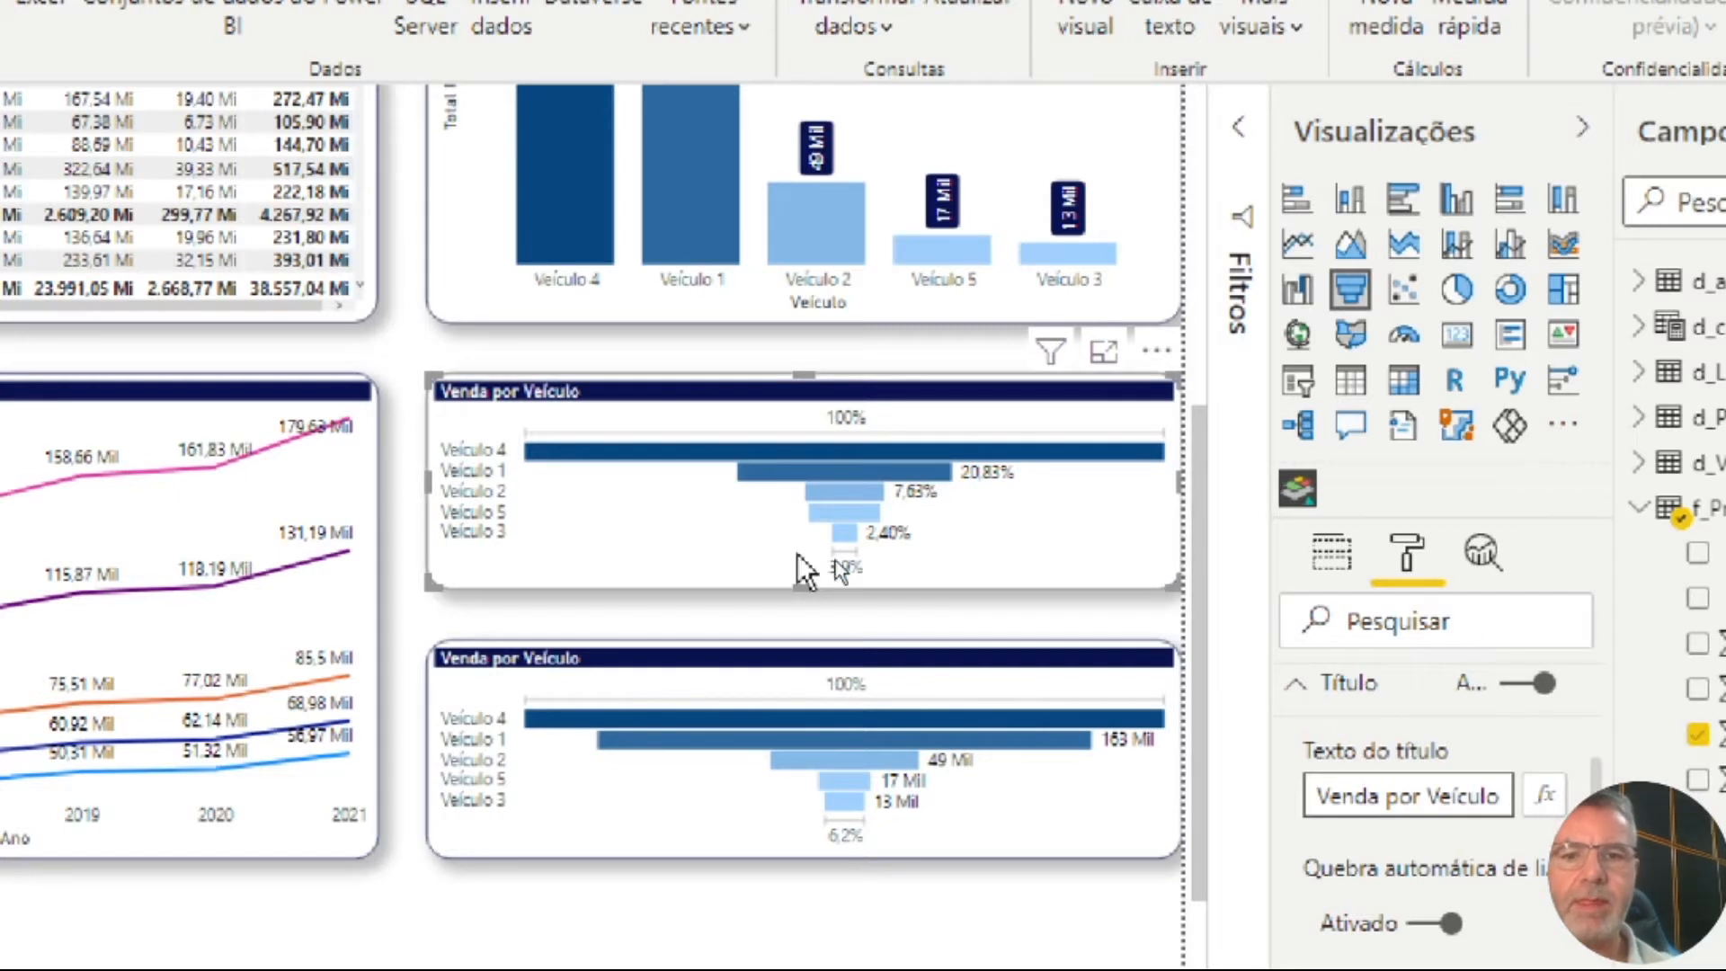
# Set the title text of the lower funnel chart to Produção por Veículo.
pyautogui.click(861, 685)
pyautogui.doubleClick(1339, 802)
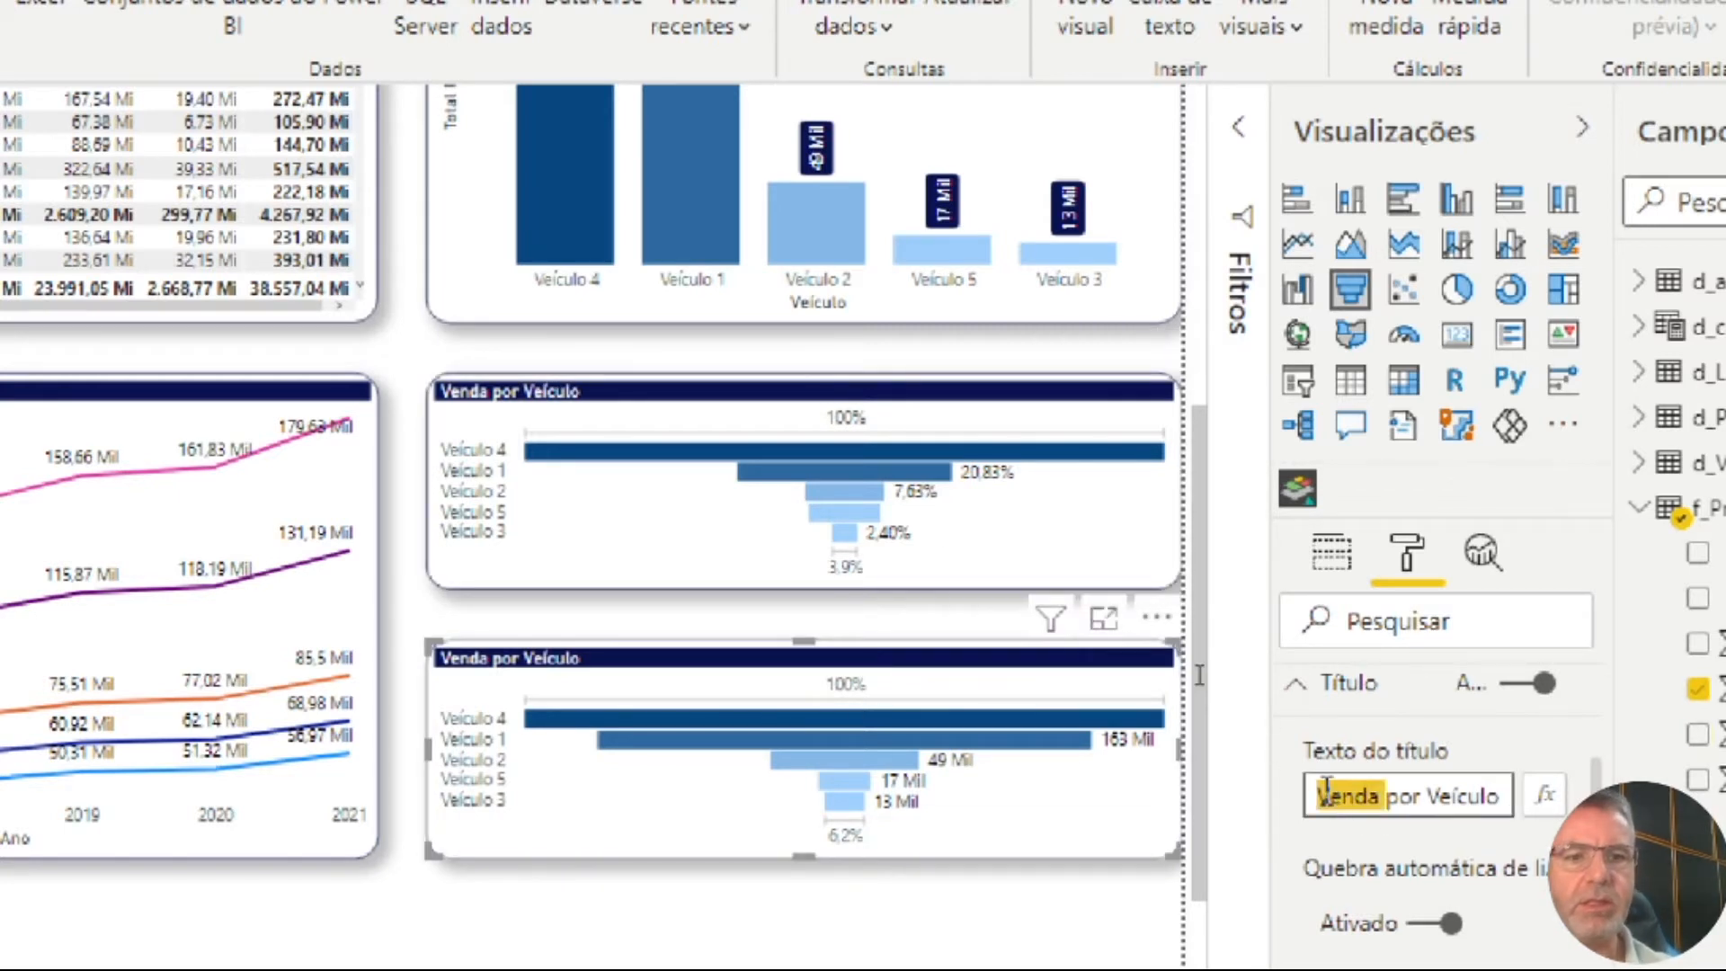
pyautogui.tripleClick(1327, 793)
pyautogui.write('produ')
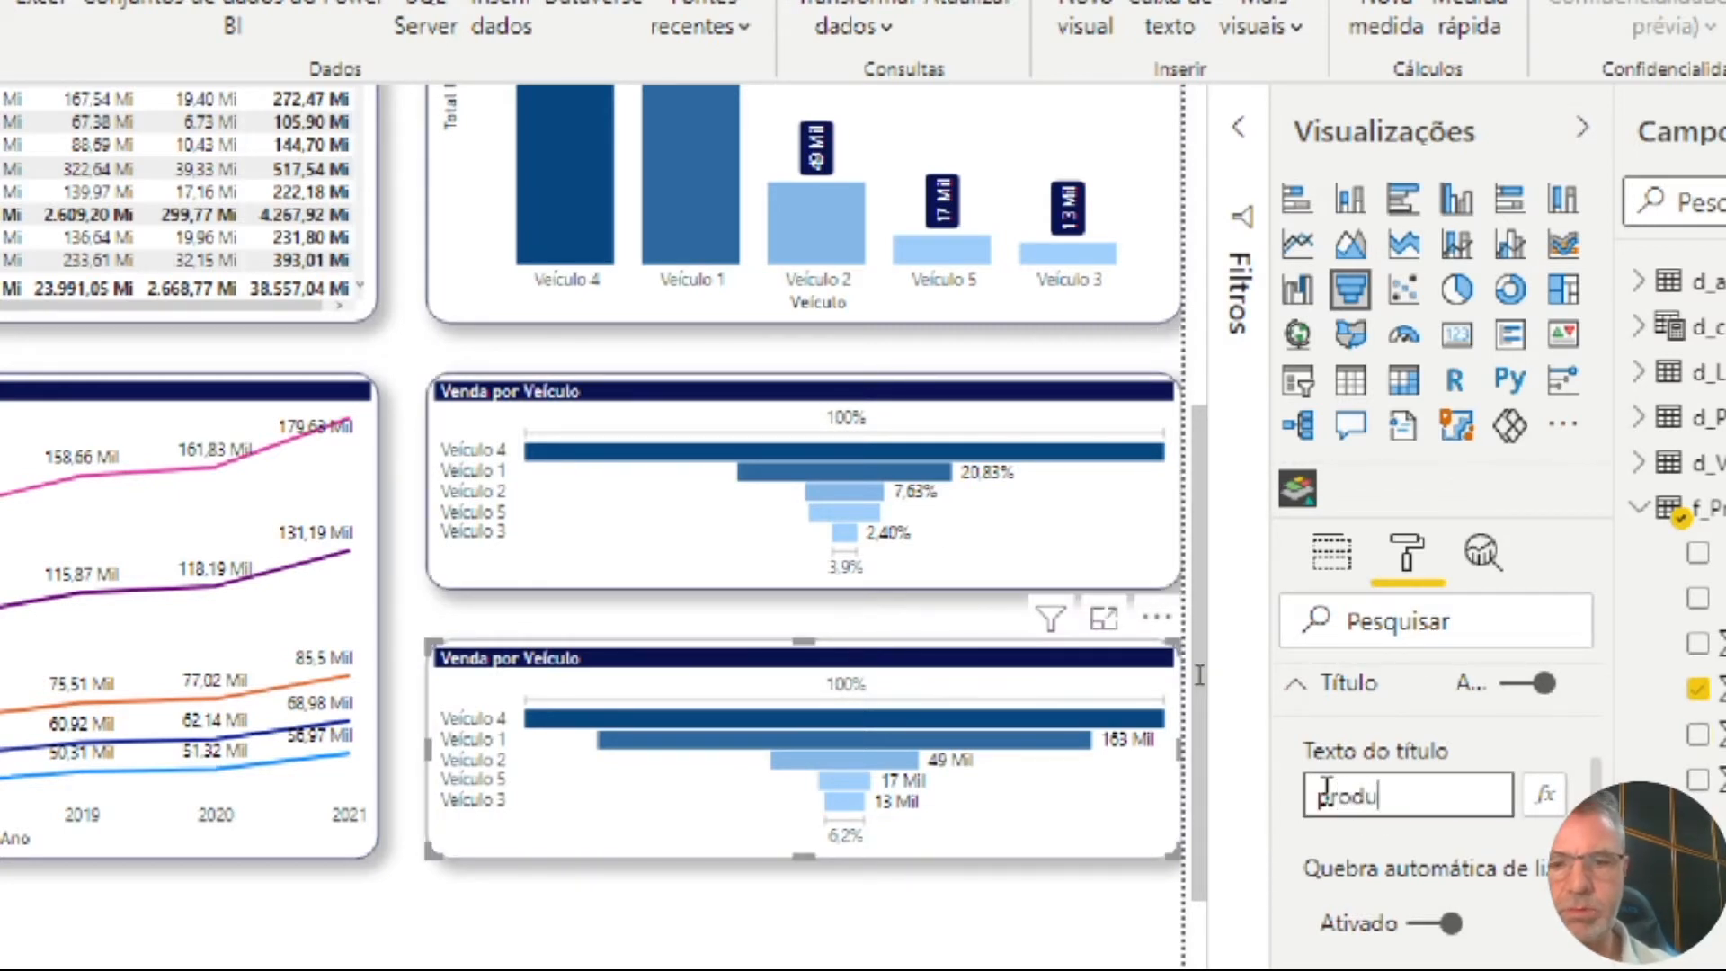
pyautogui.write('çã')
pyautogui.tripleClick(1325, 789)
pyautogui.write('produ;cãi')
pyautogui.tripleClick(1325, 789)
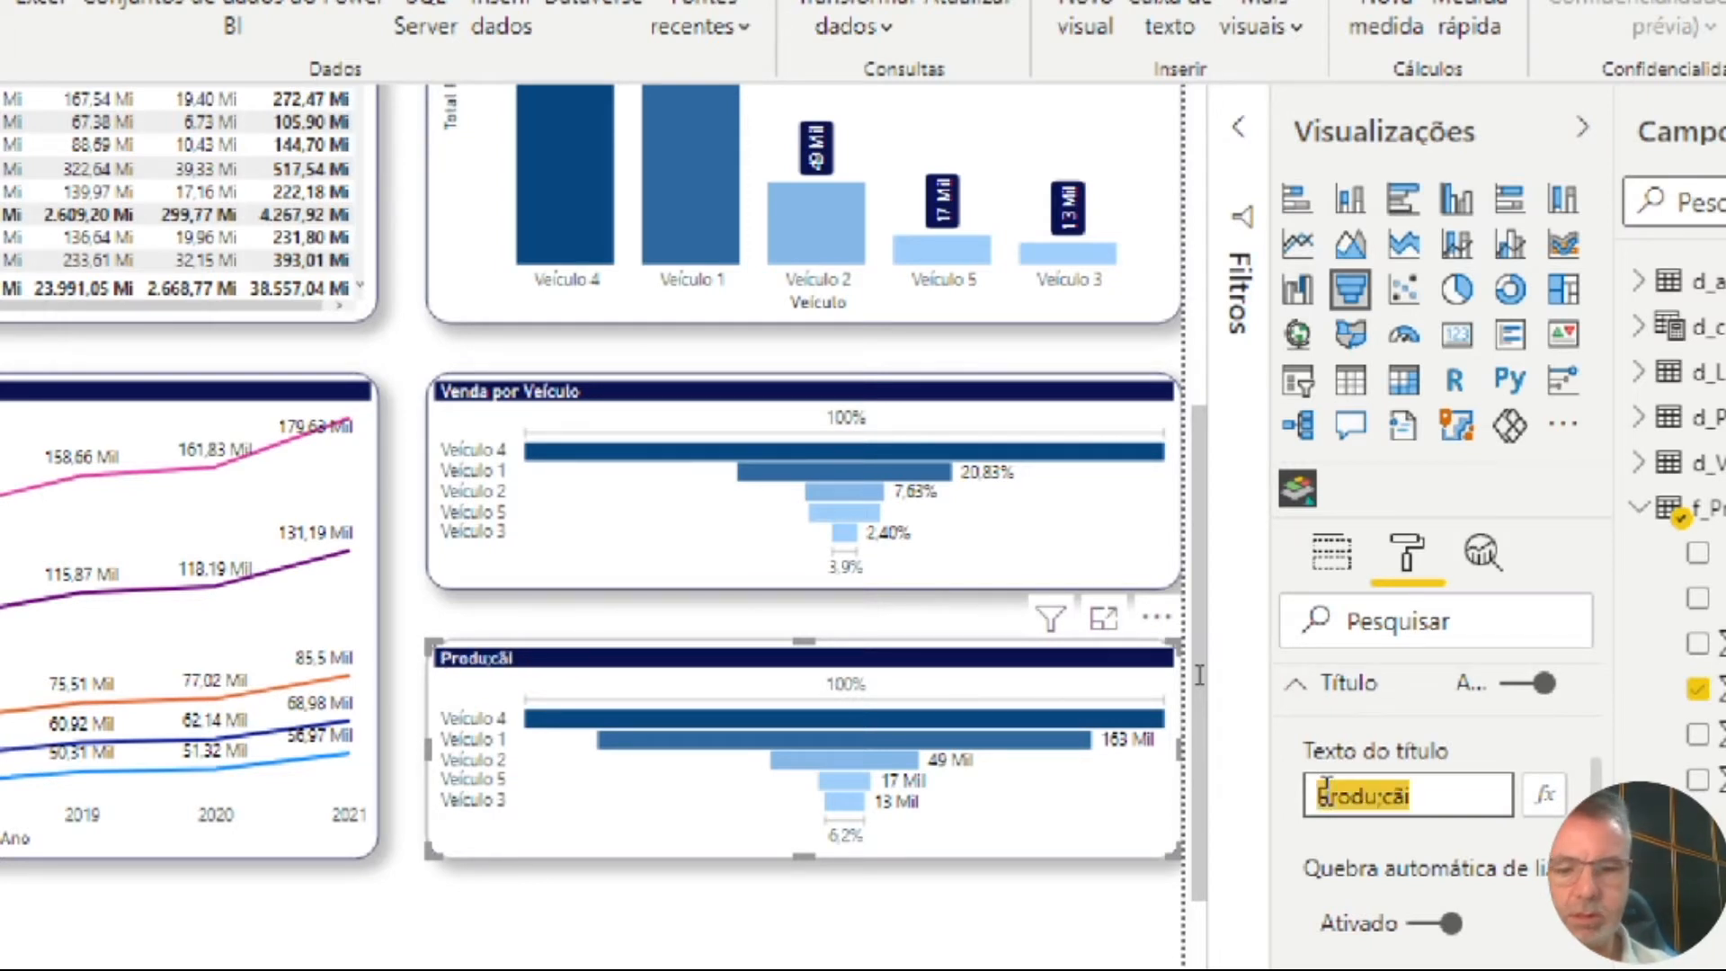
pyautogui.press('super+space')
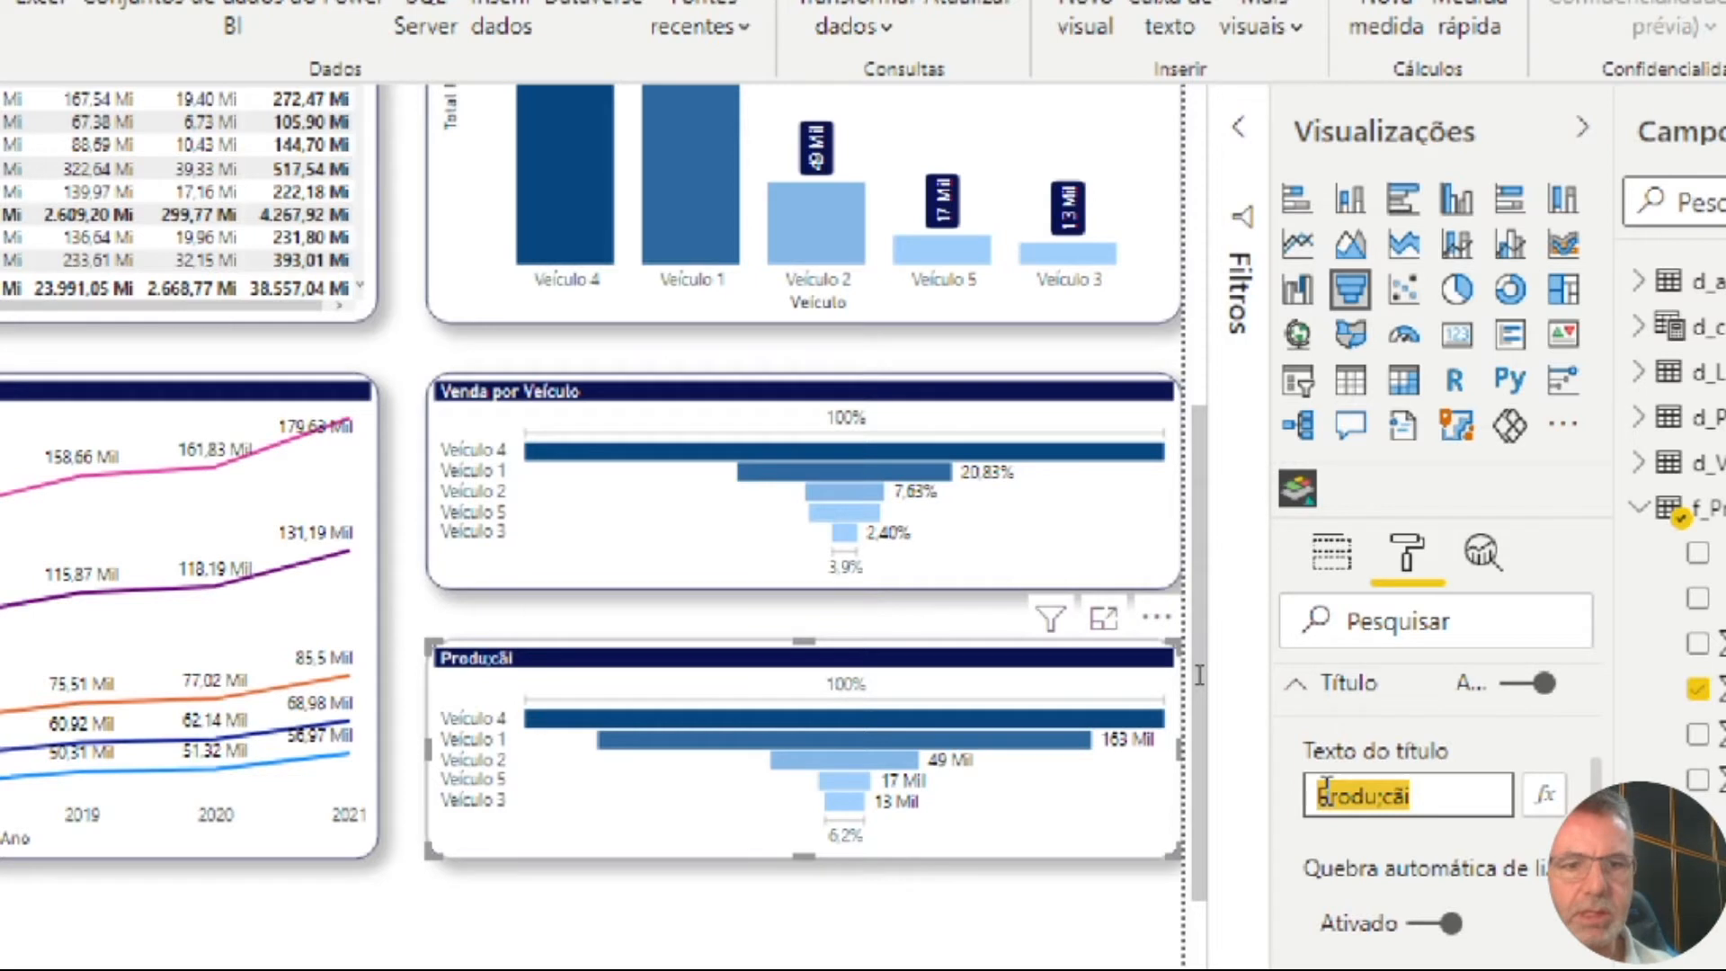
pyautogui.write('Produ~c"a')
pyautogui.press('BackSpace')
pyautogui.press('BackSpace')
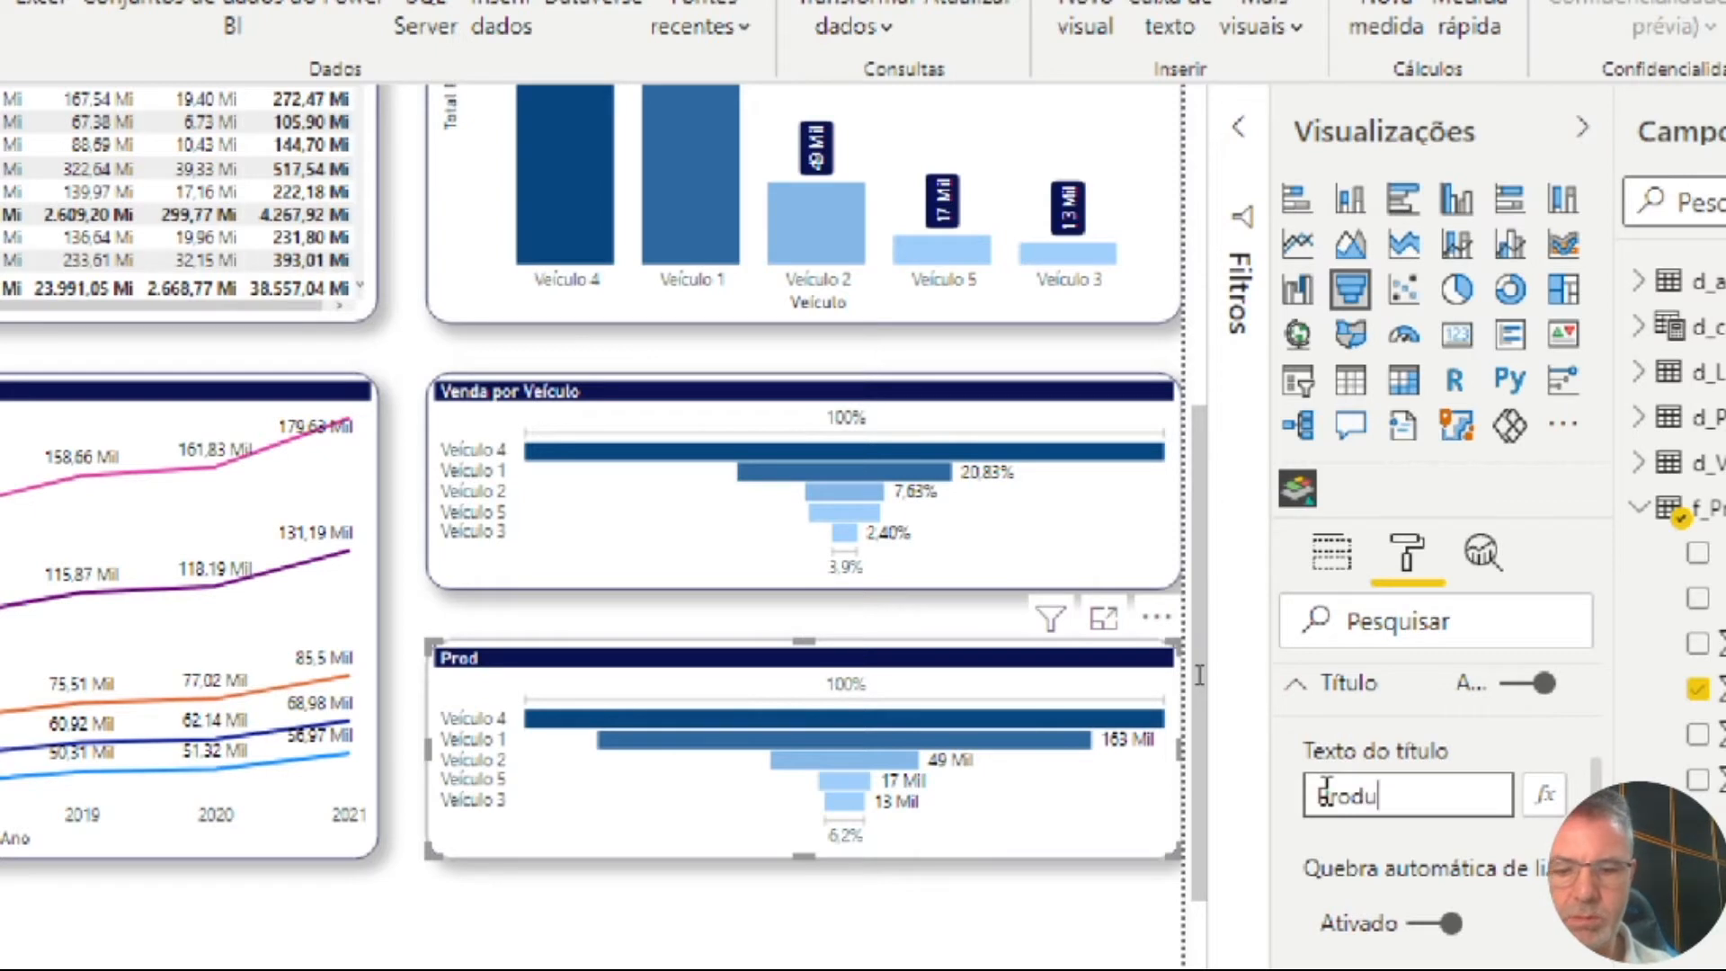
pyautogui.write('ão por Veículo')
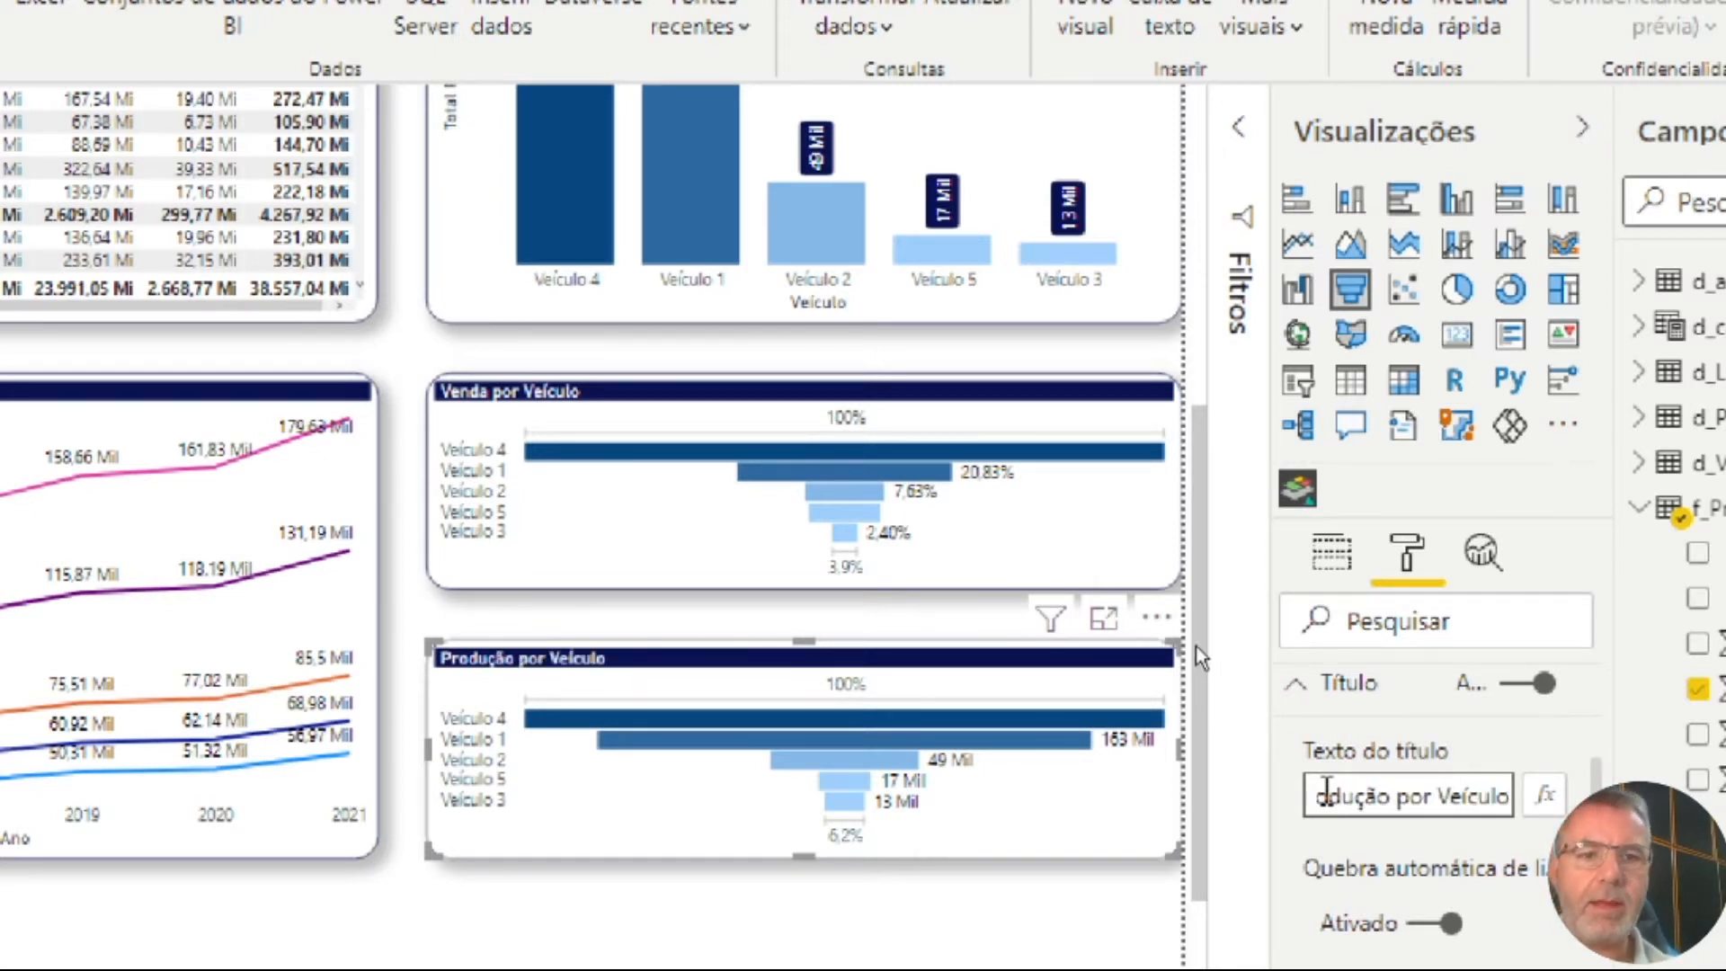
pyautogui.click(778, 668)
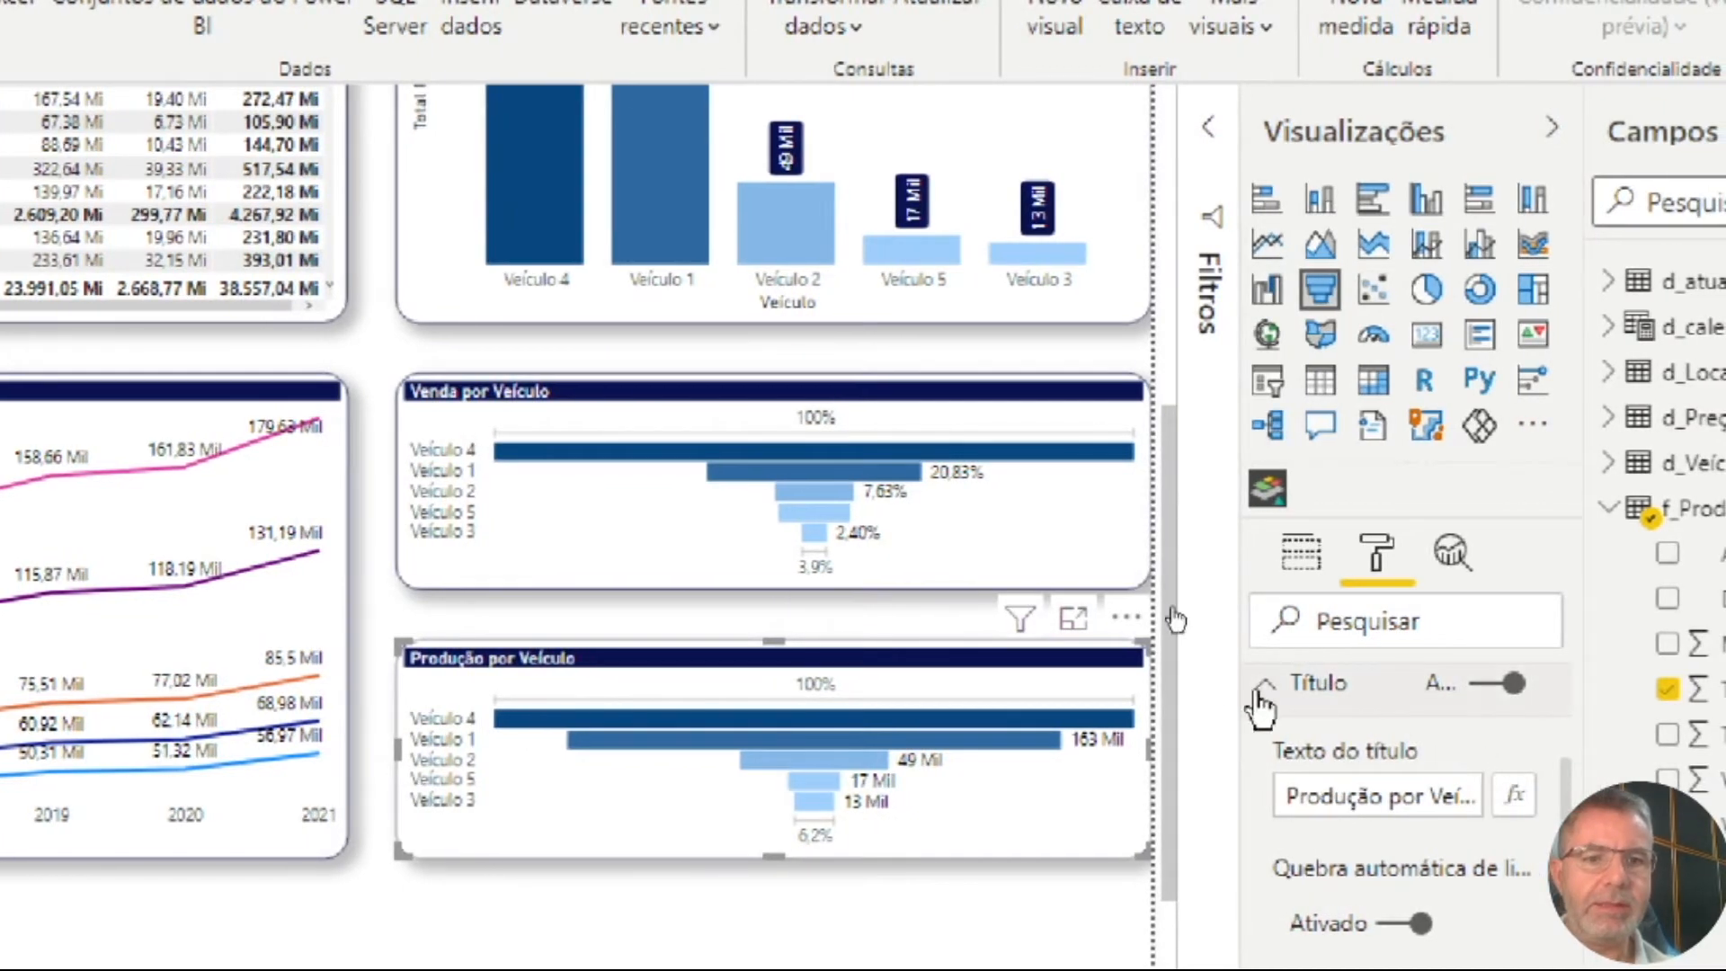
pyautogui.click(1259, 696)
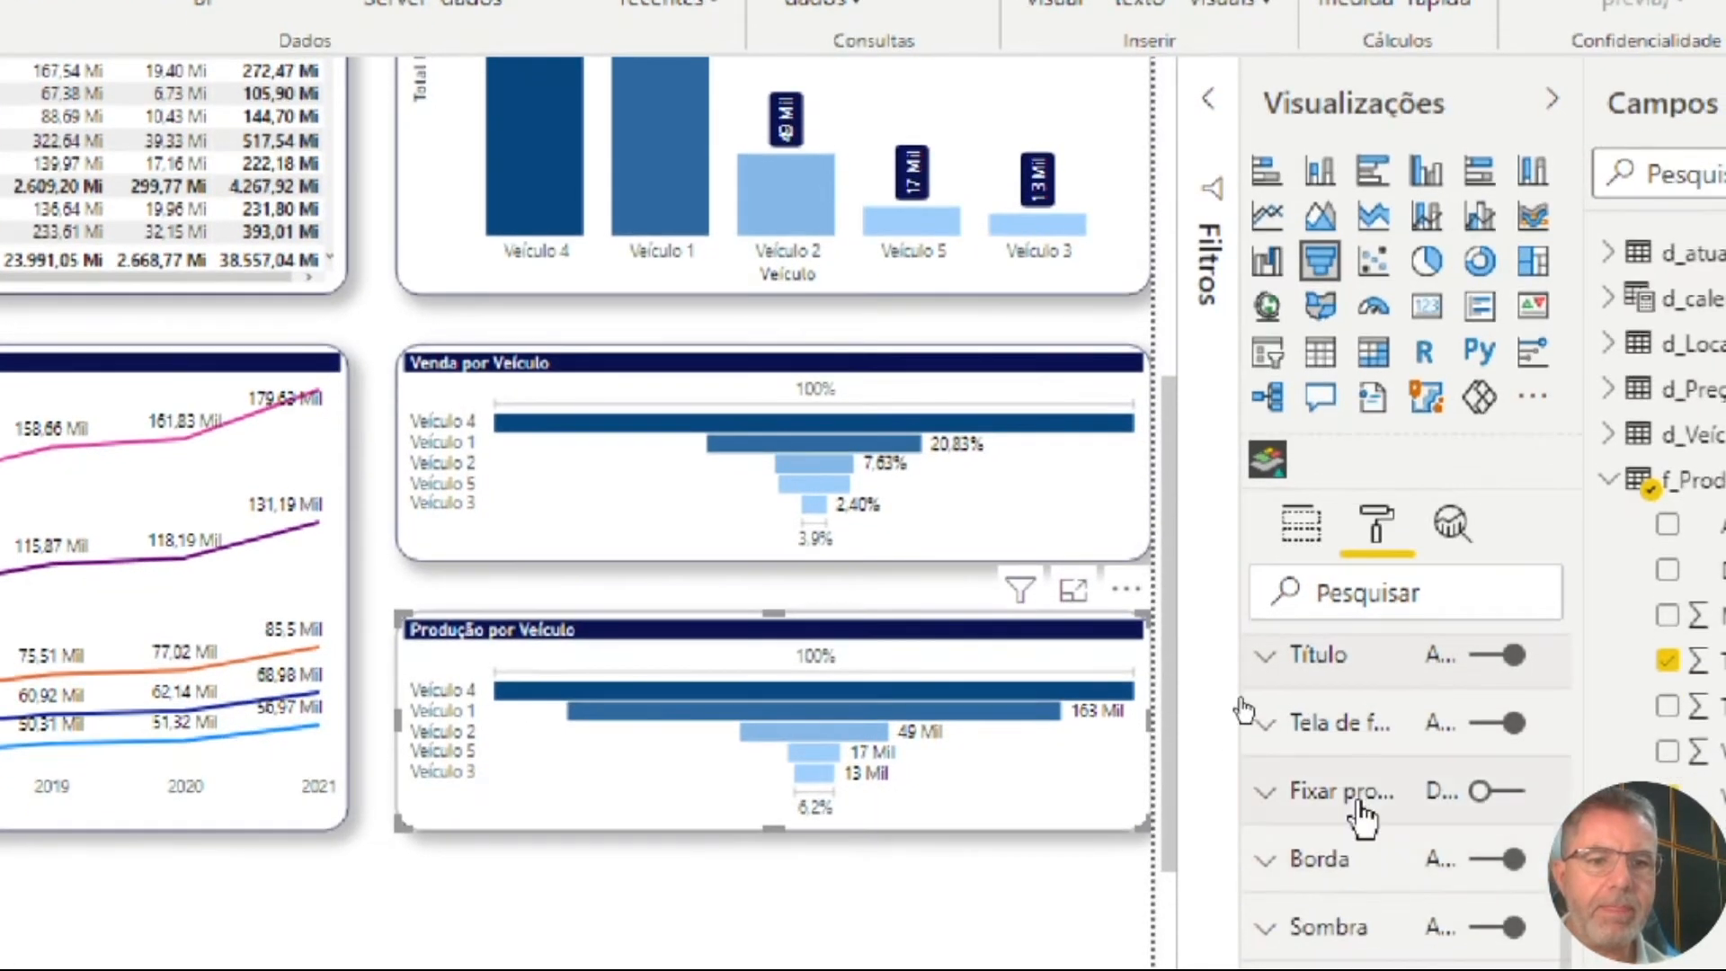
# Set the minimum colour of the production funnel's data colour scale to light red #FFACA0.
pyautogui.scroll(5, 1261, 692)
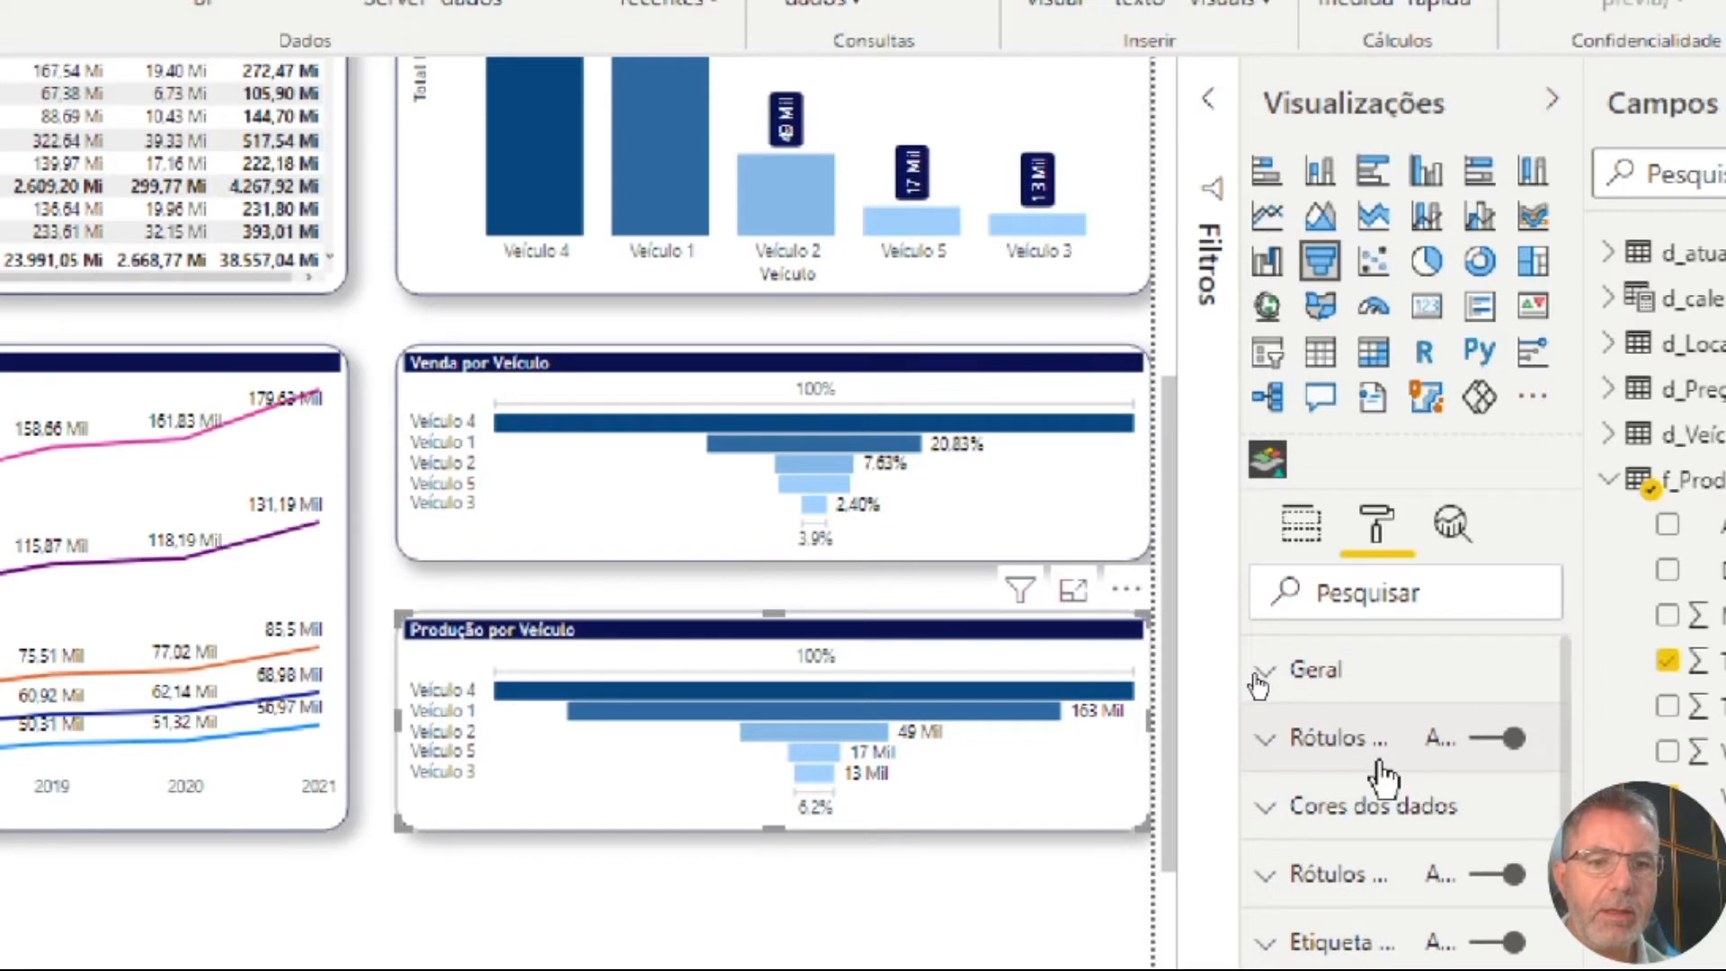
pyautogui.click(1357, 806)
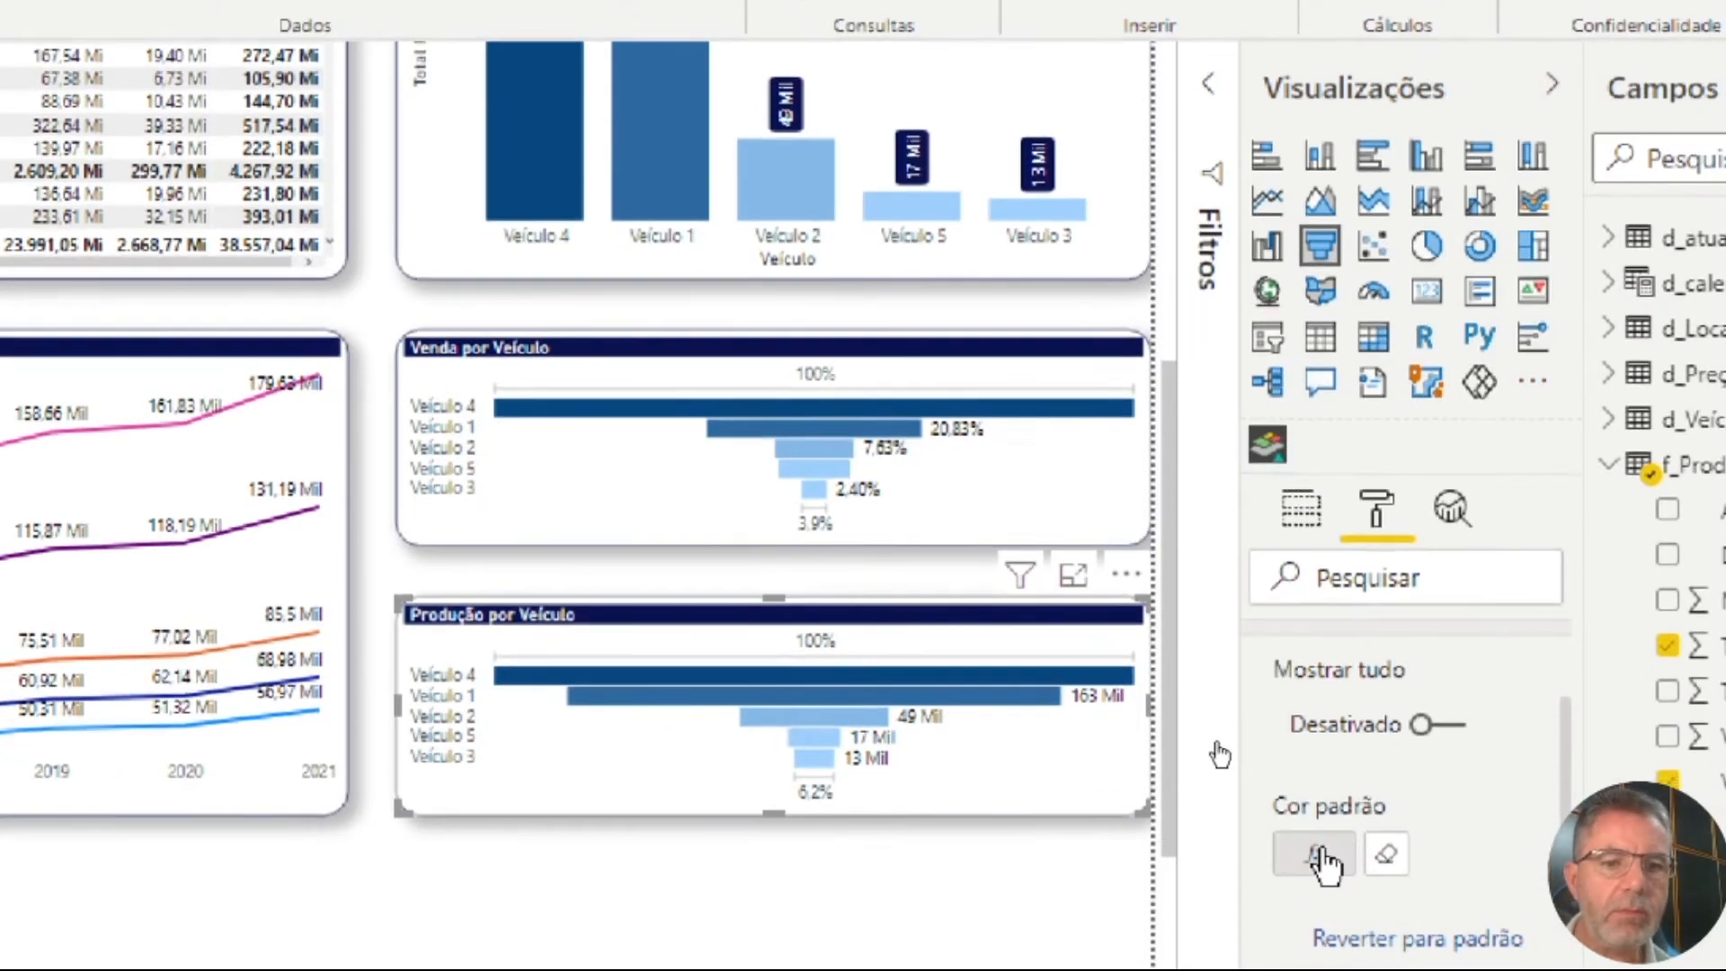
pyautogui.click(1319, 865)
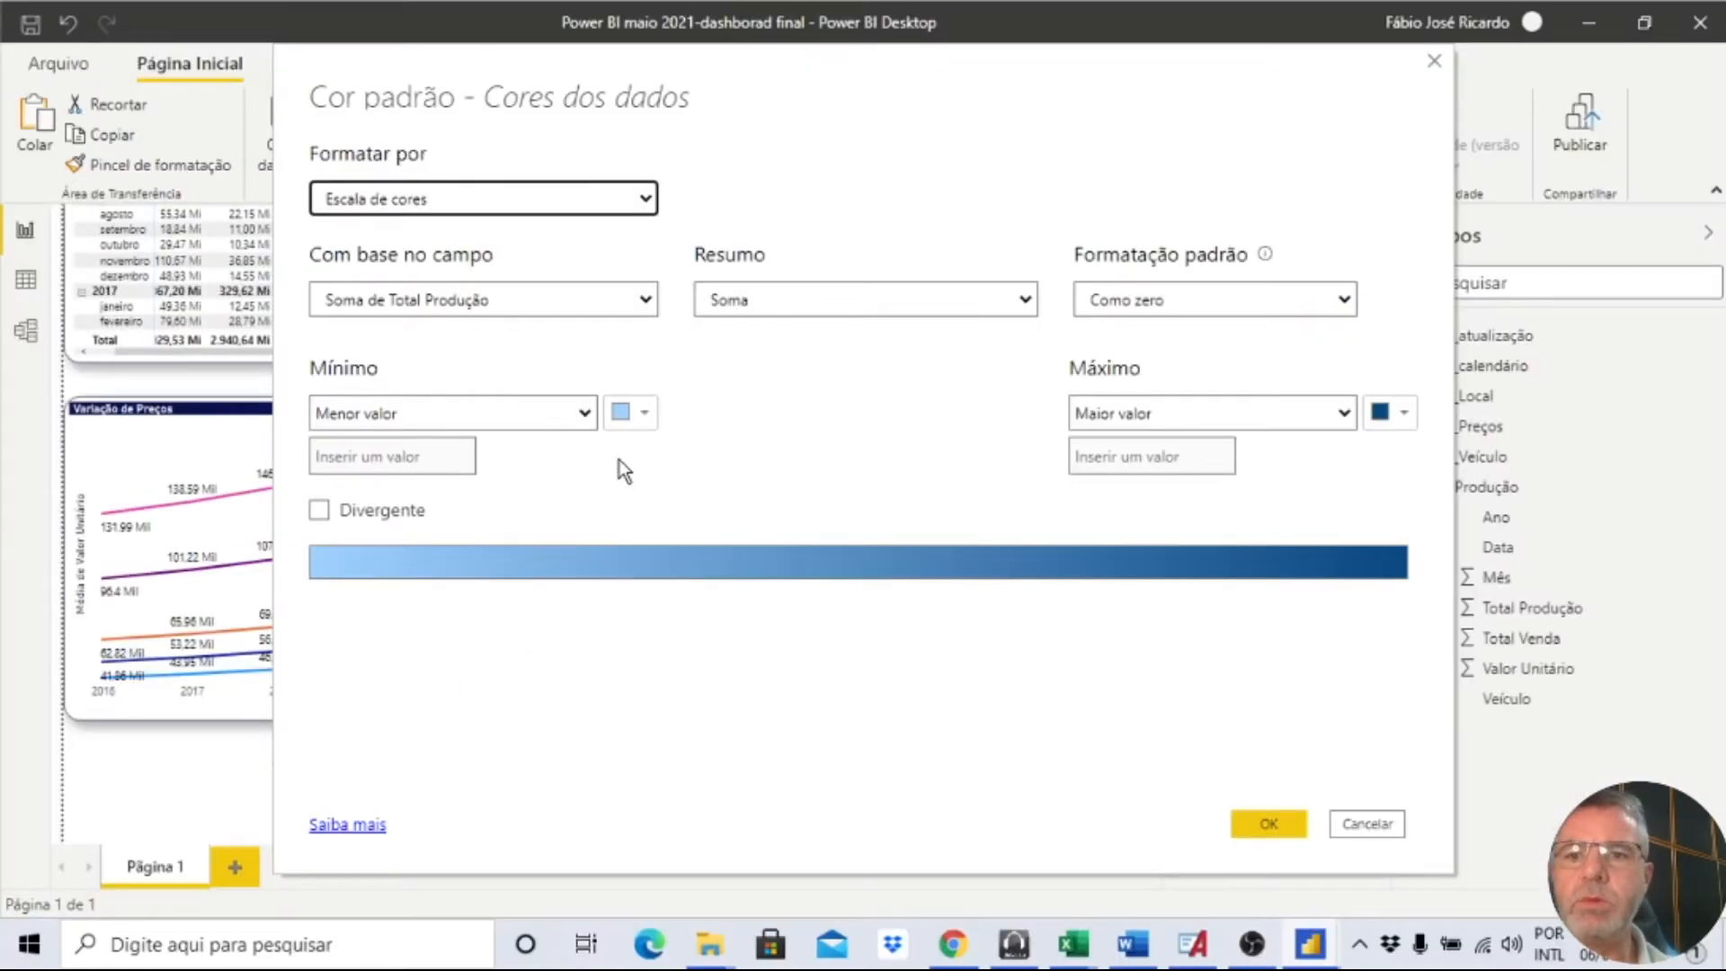
pyautogui.click(633, 416)
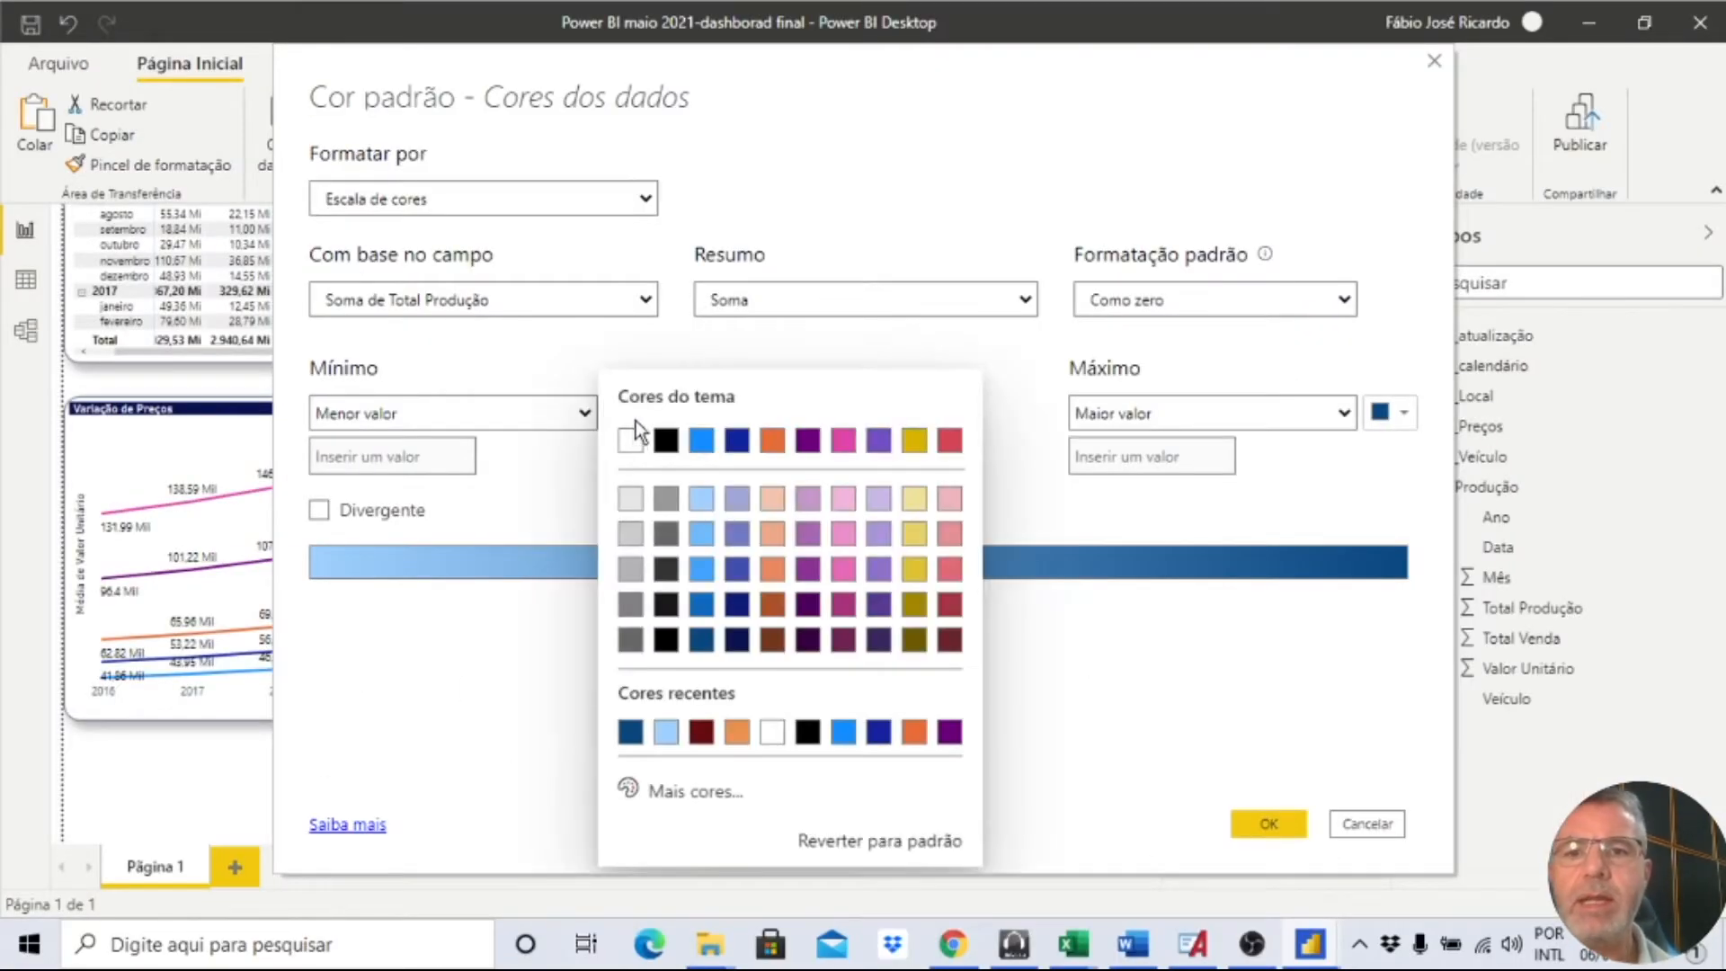
pyautogui.click(688, 794)
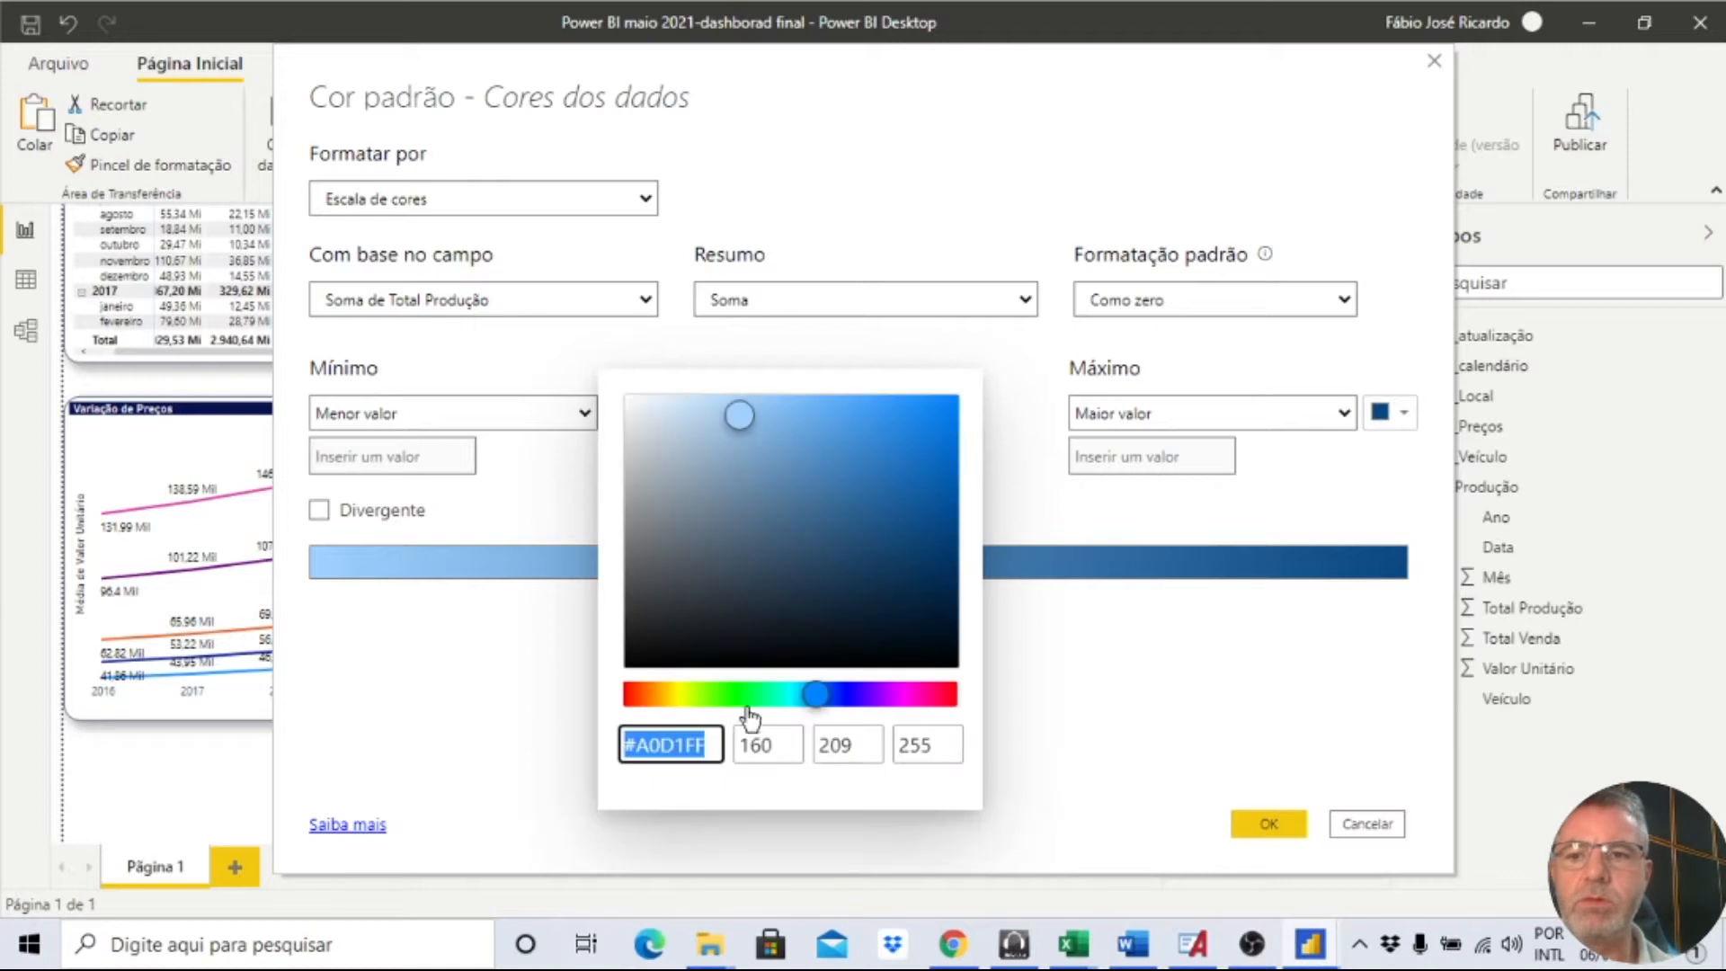
pyautogui.click(630, 694)
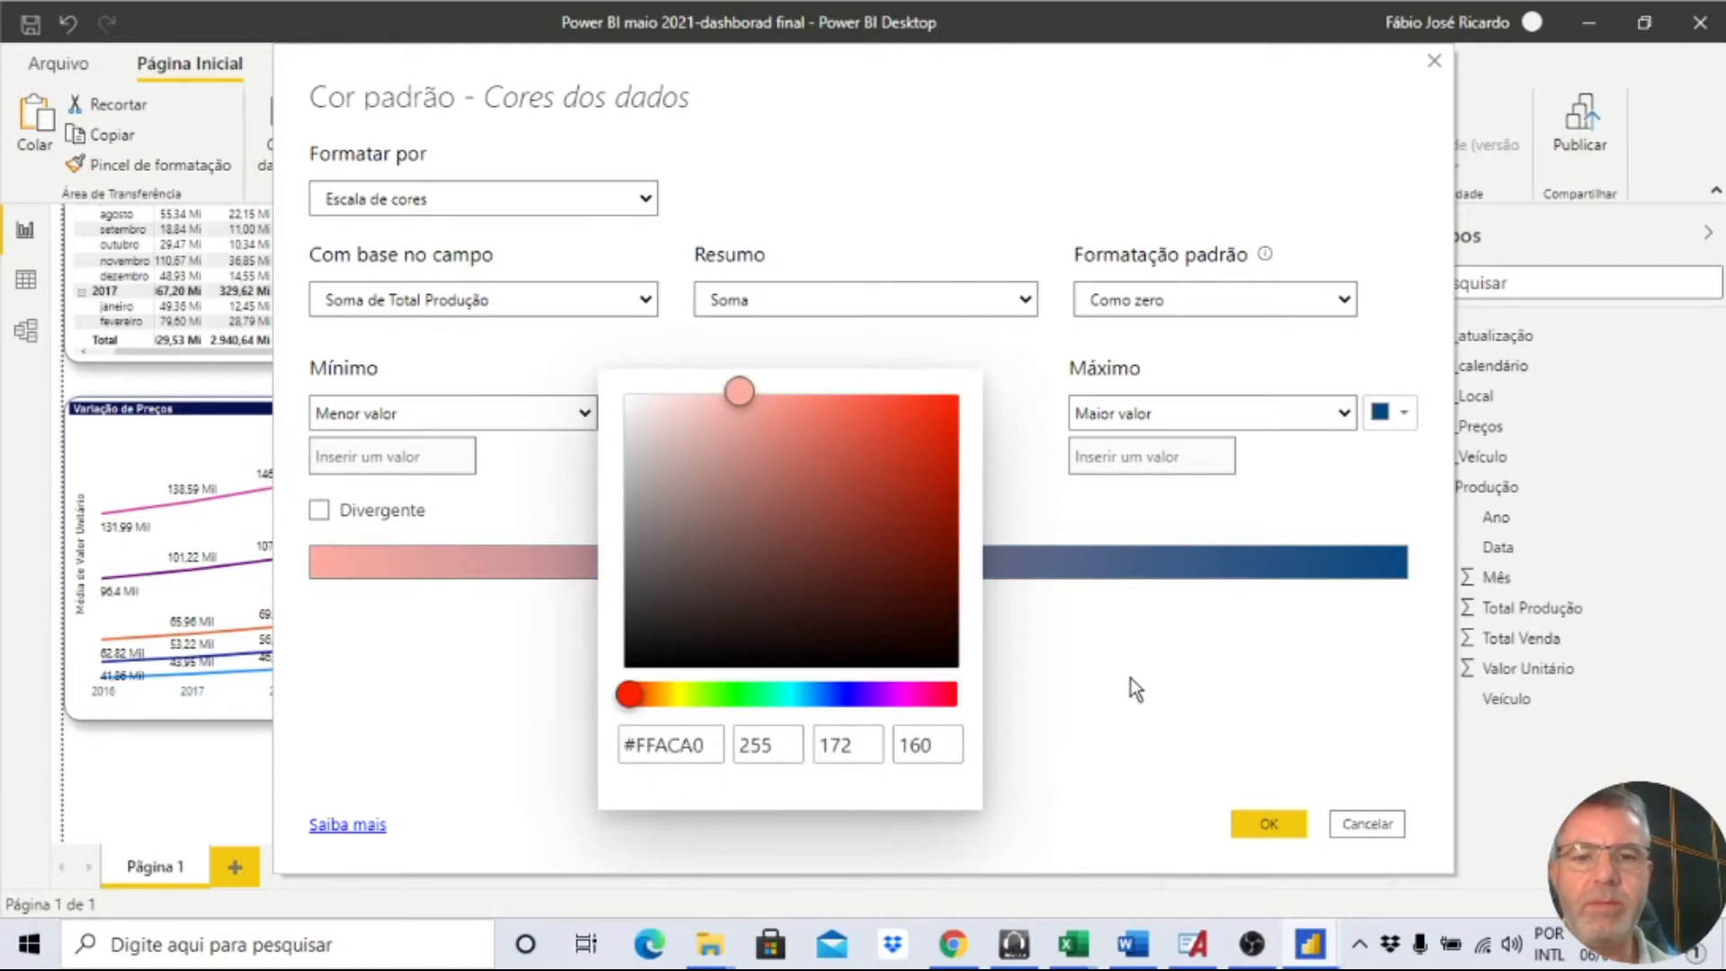
pyautogui.click(1166, 687)
# Set the maximum colour of the production funnel's colour scale to dark green #0F4D06 and apply the scale.
pyautogui.click(1401, 423)
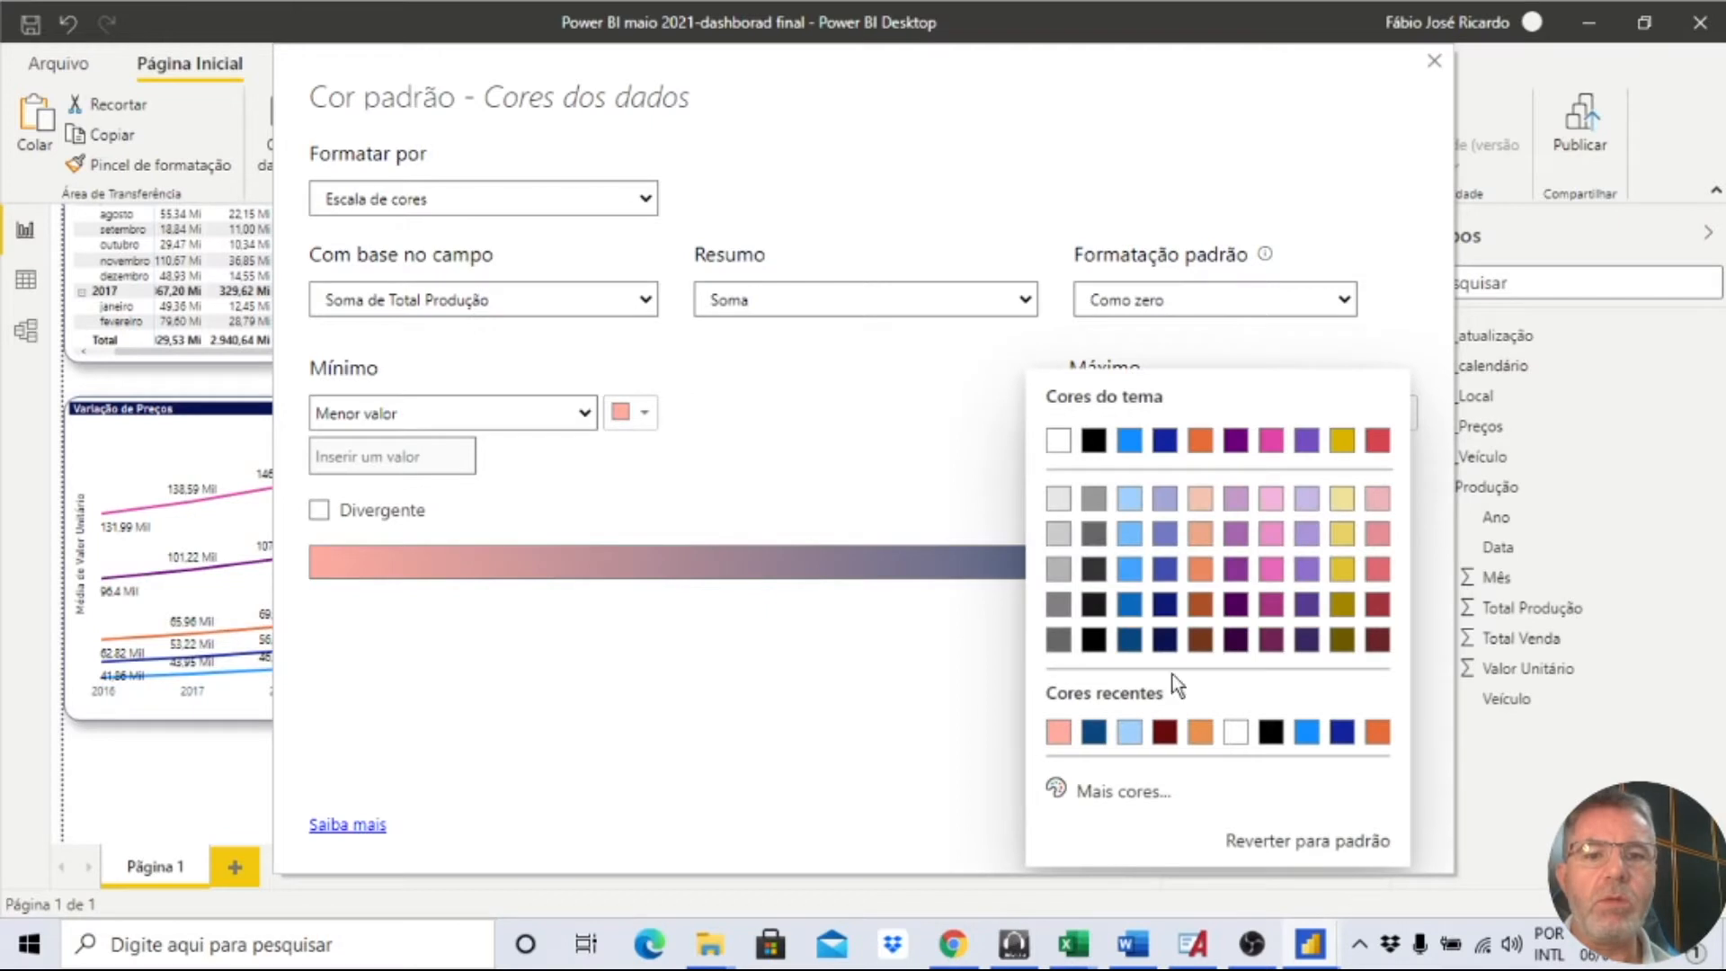
pyautogui.click(1125, 802)
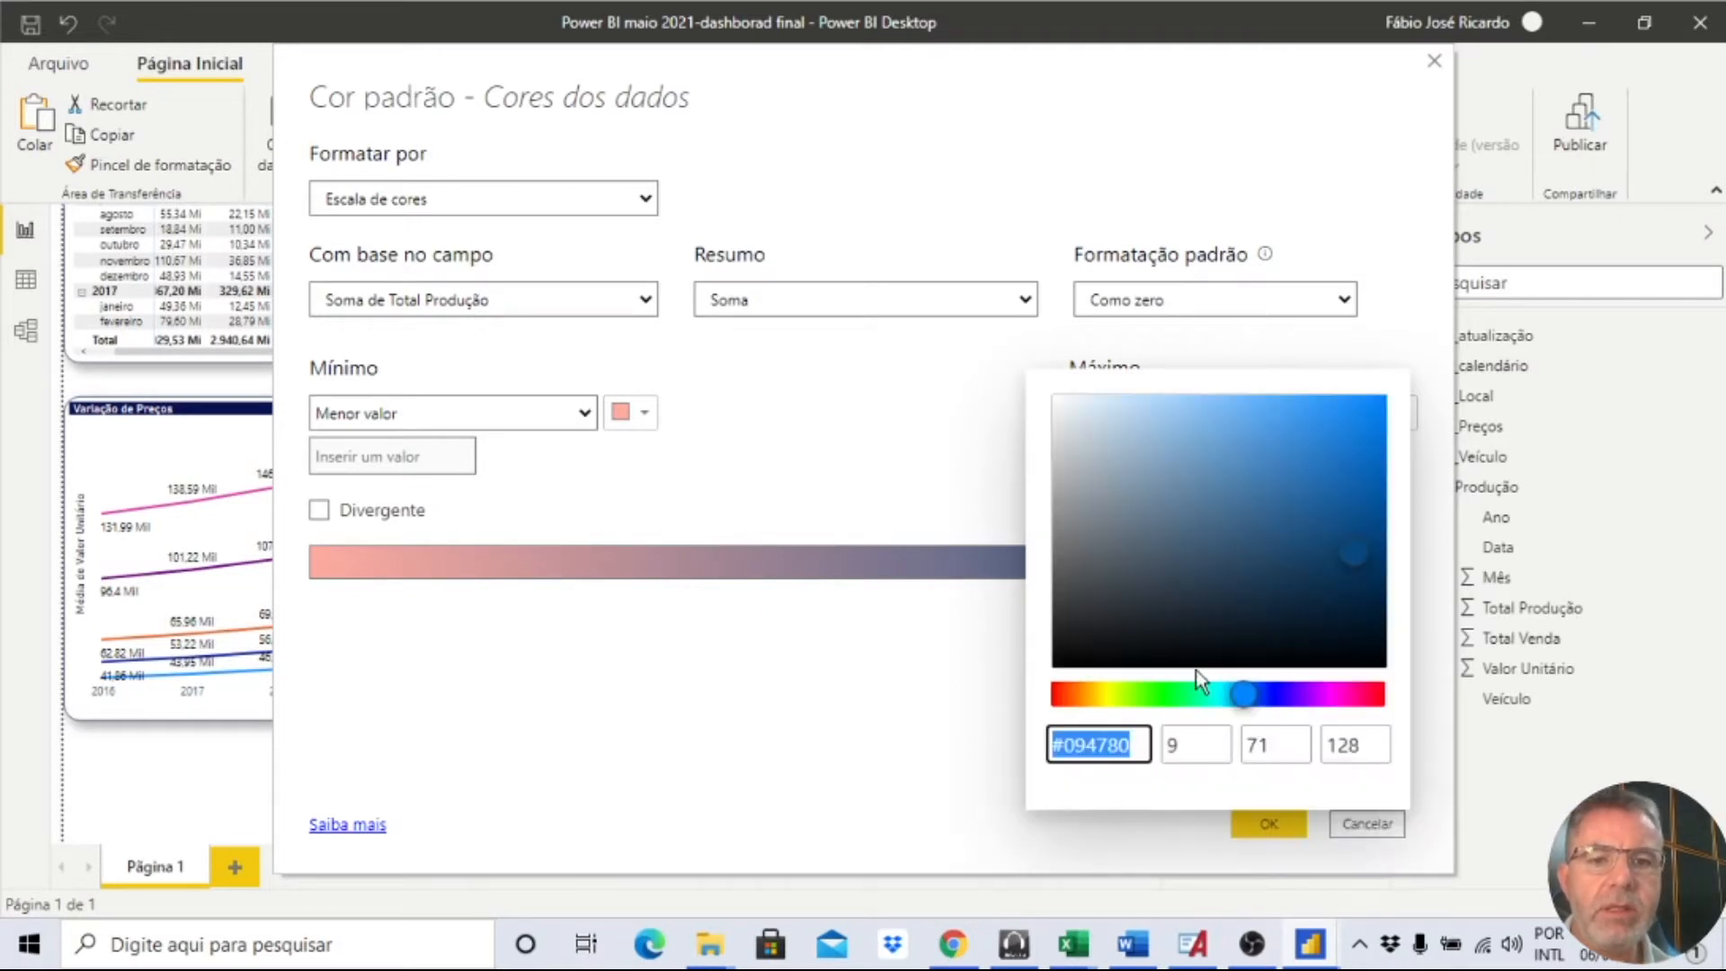
pyautogui.click(1153, 694)
pyautogui.click(1355, 589)
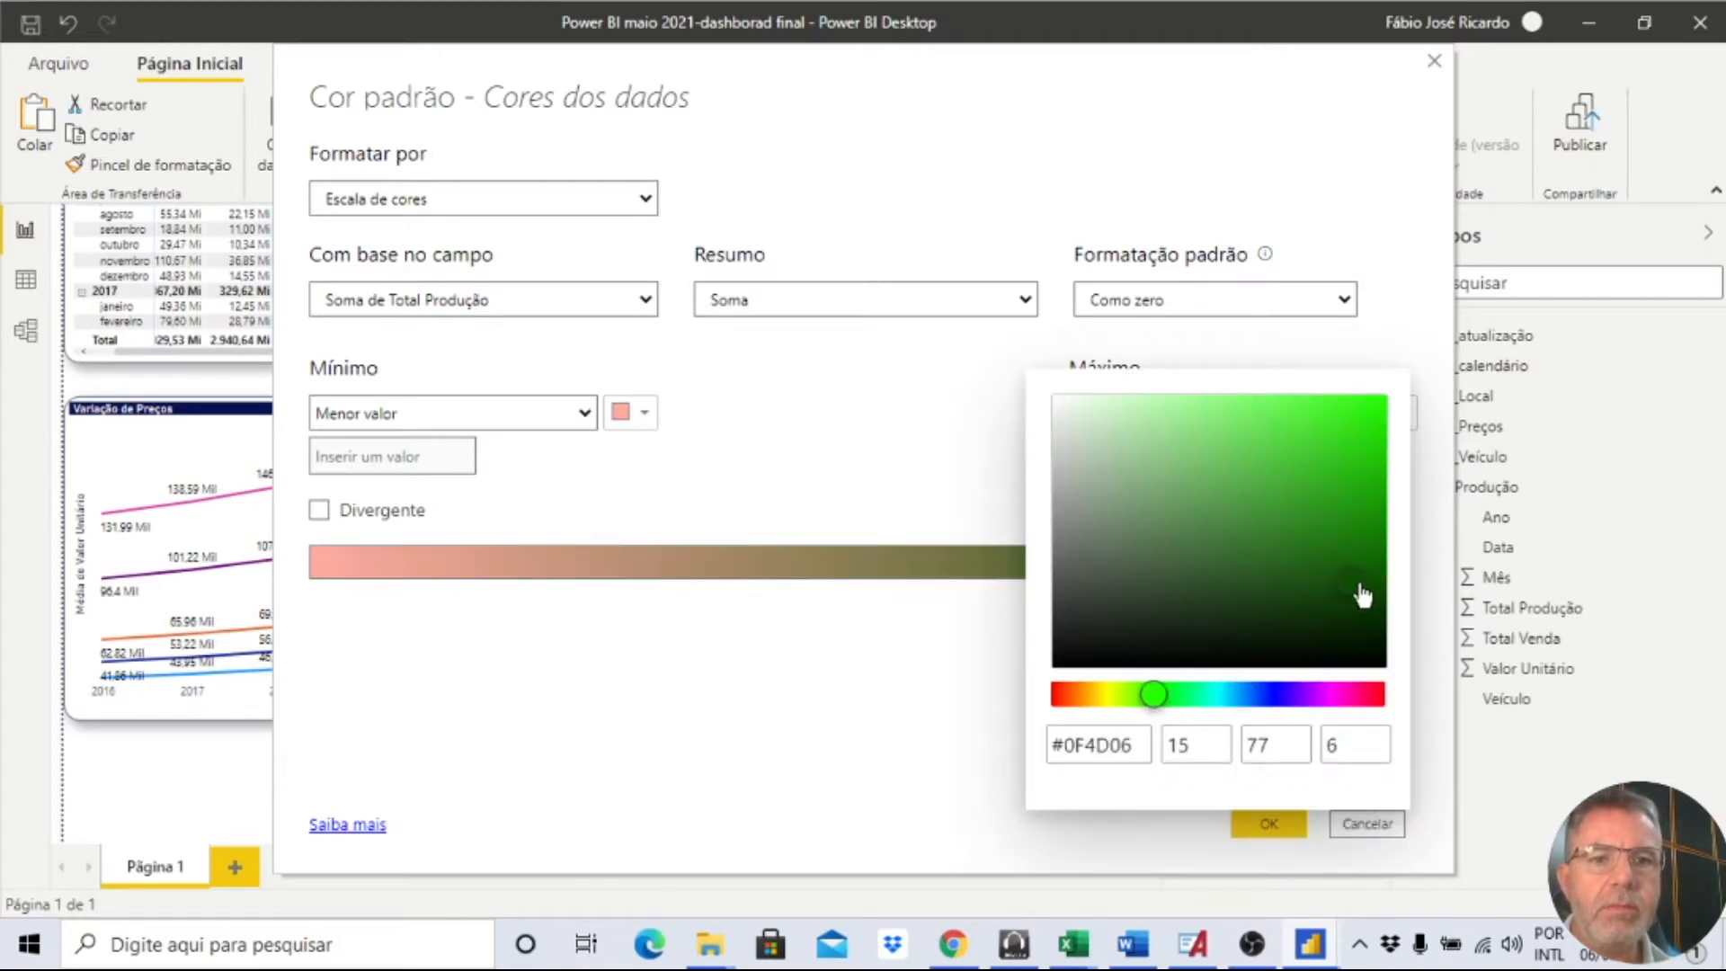
pyautogui.click(929, 664)
pyautogui.click(1266, 823)
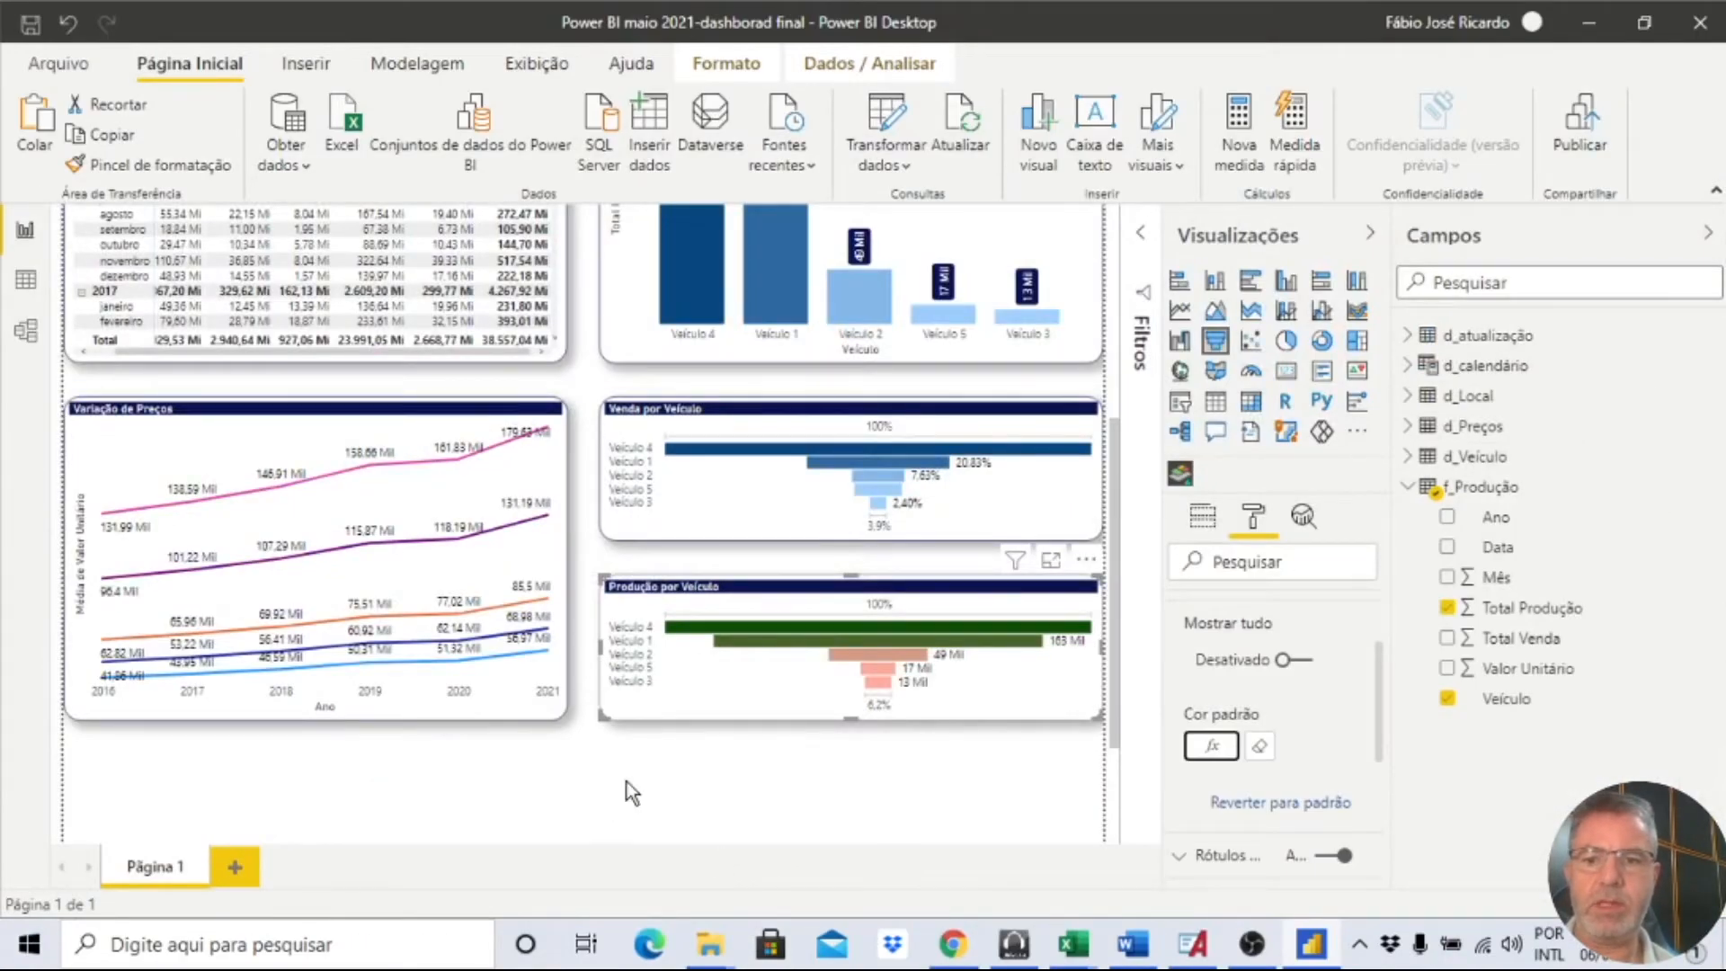
pyautogui.click(628, 791)
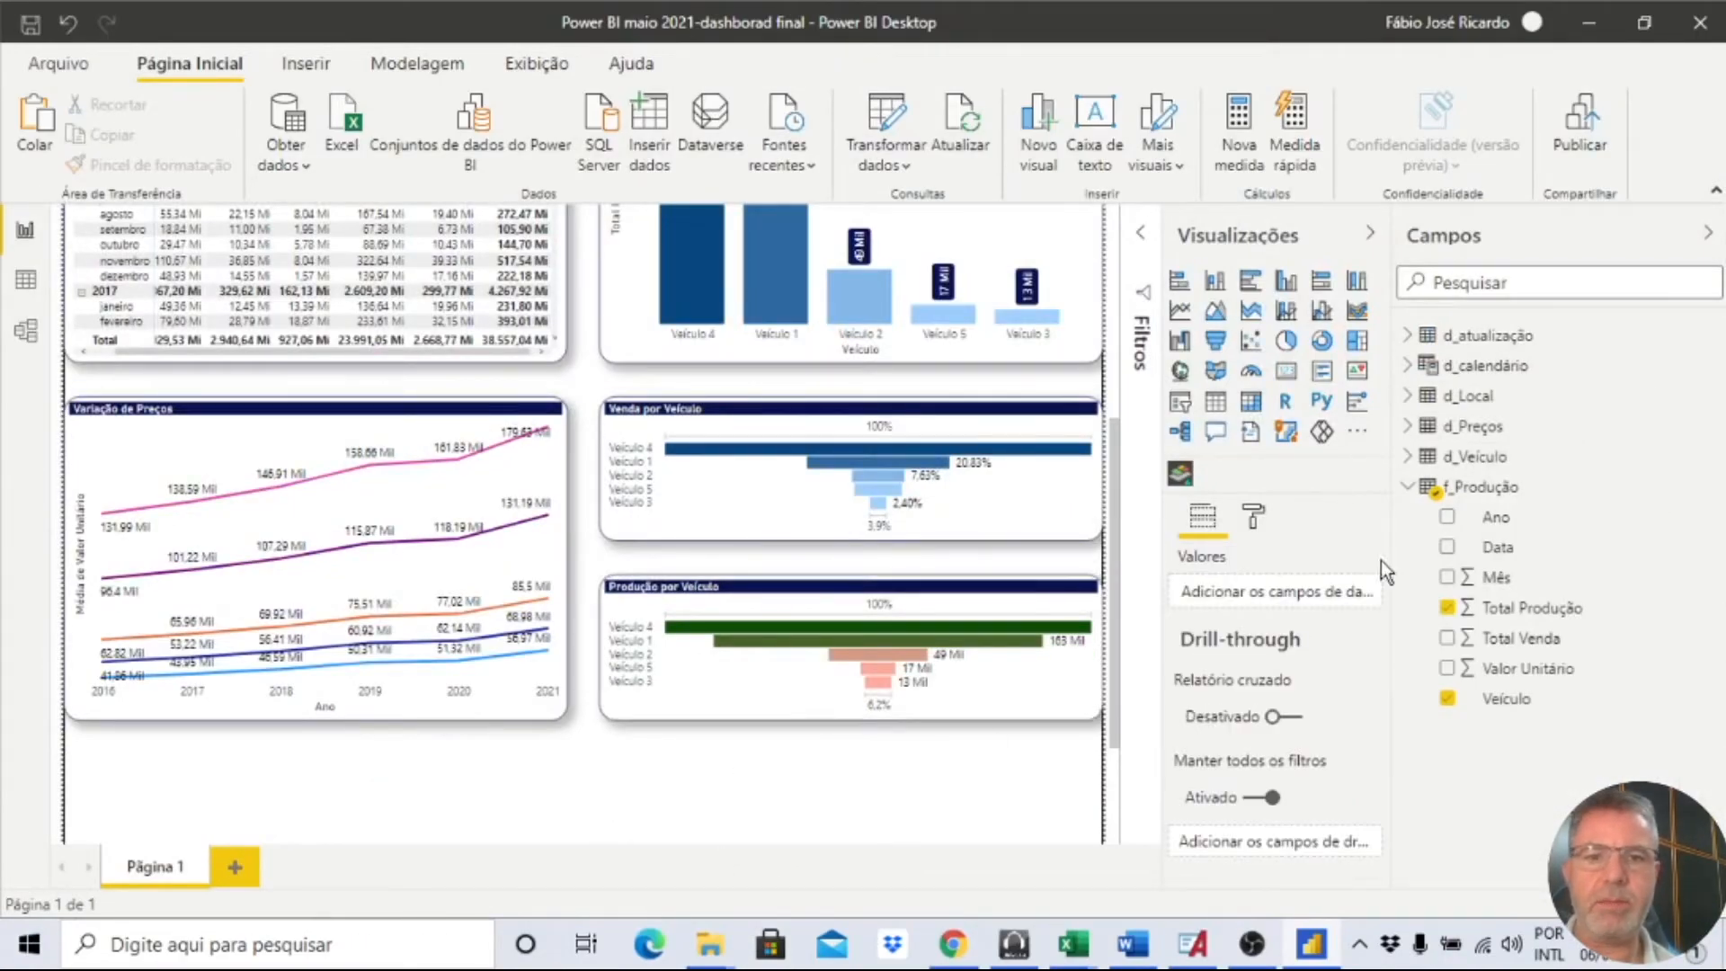
pyautogui.click(1253, 517)
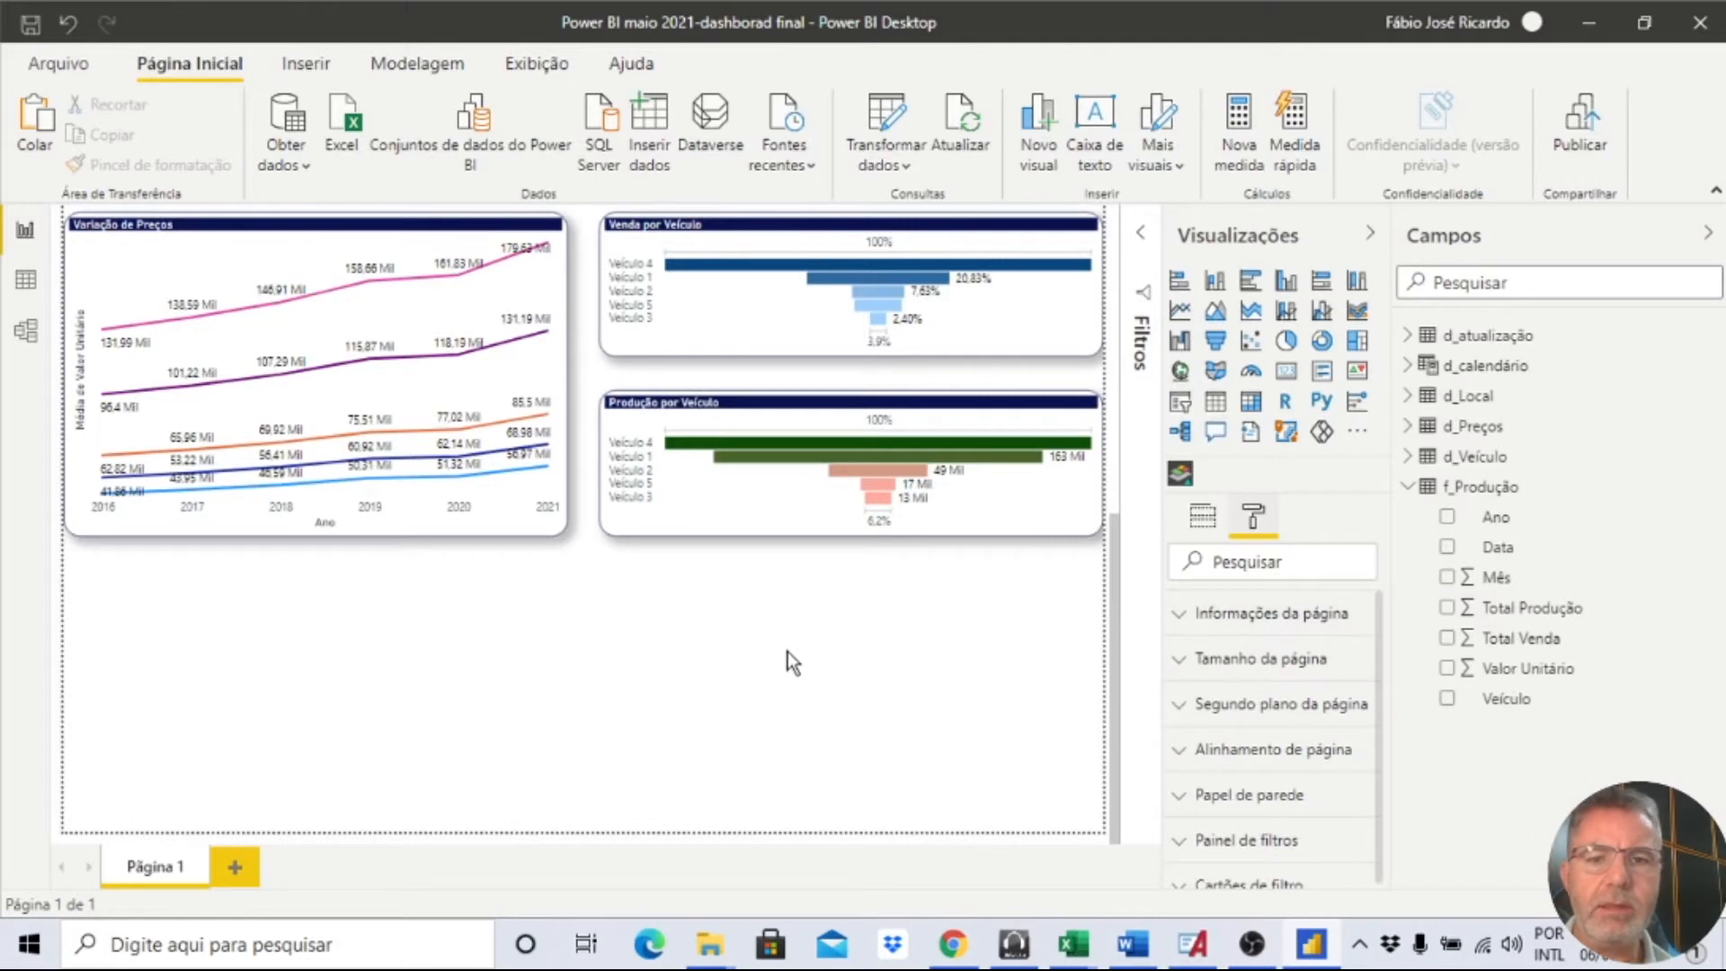
pyautogui.scroll(7, 805, 638)
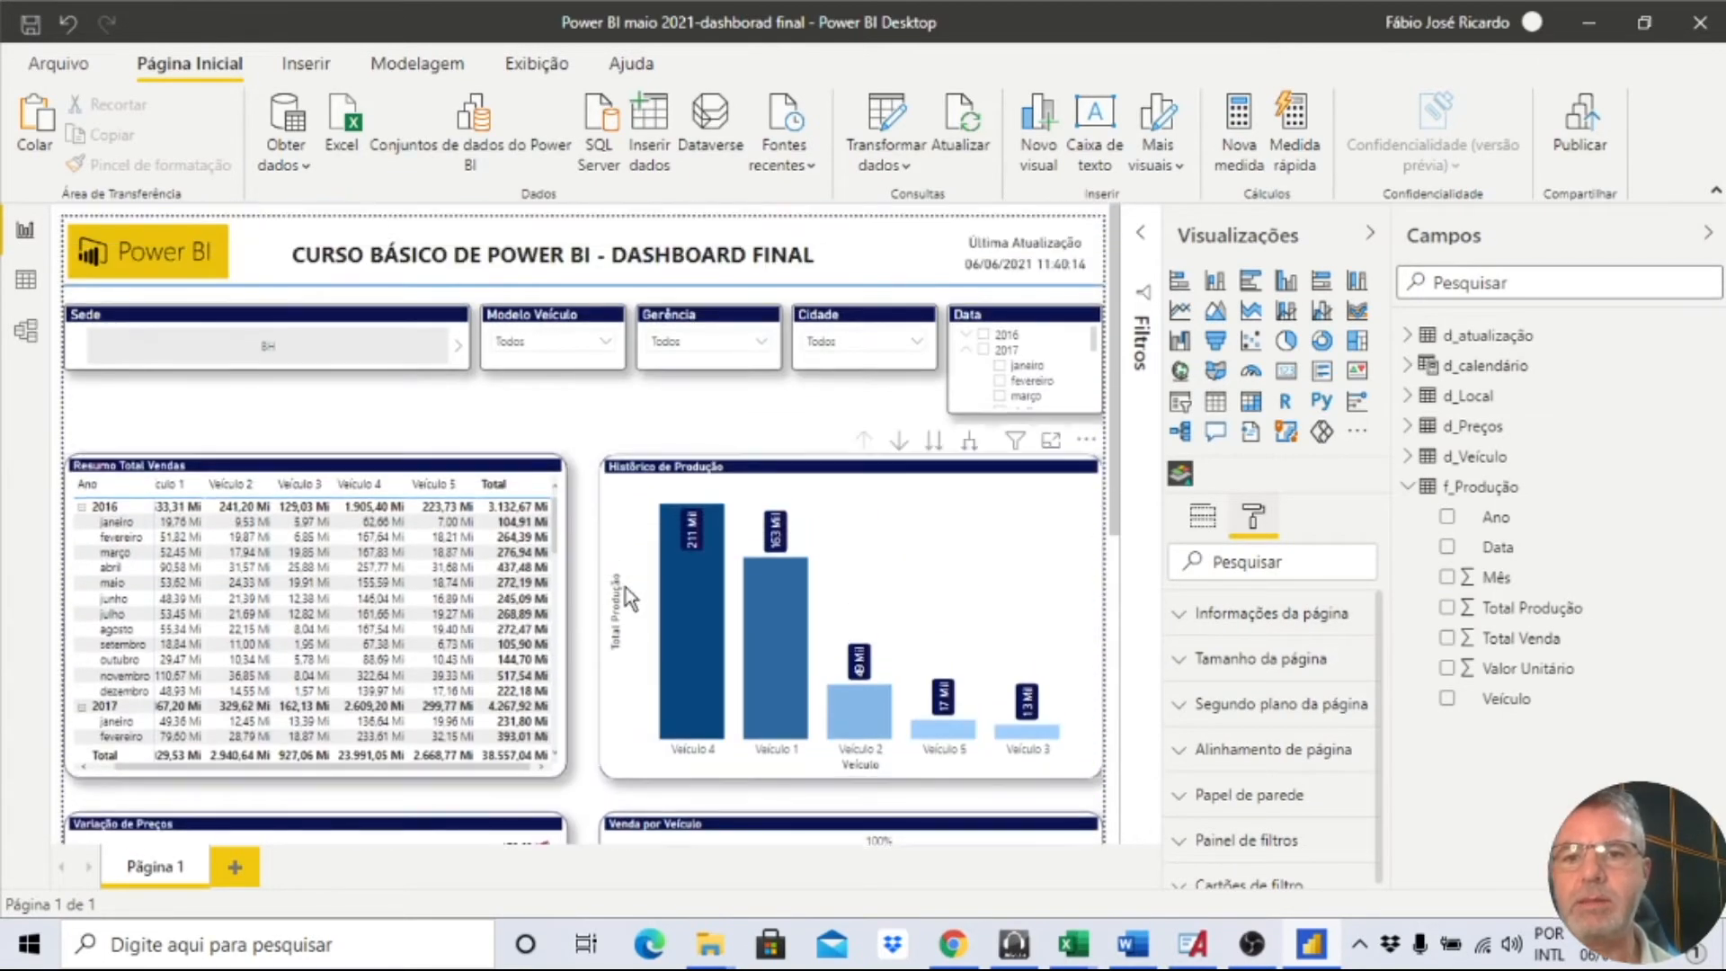
pyautogui.scroll(-5, 592, 606)
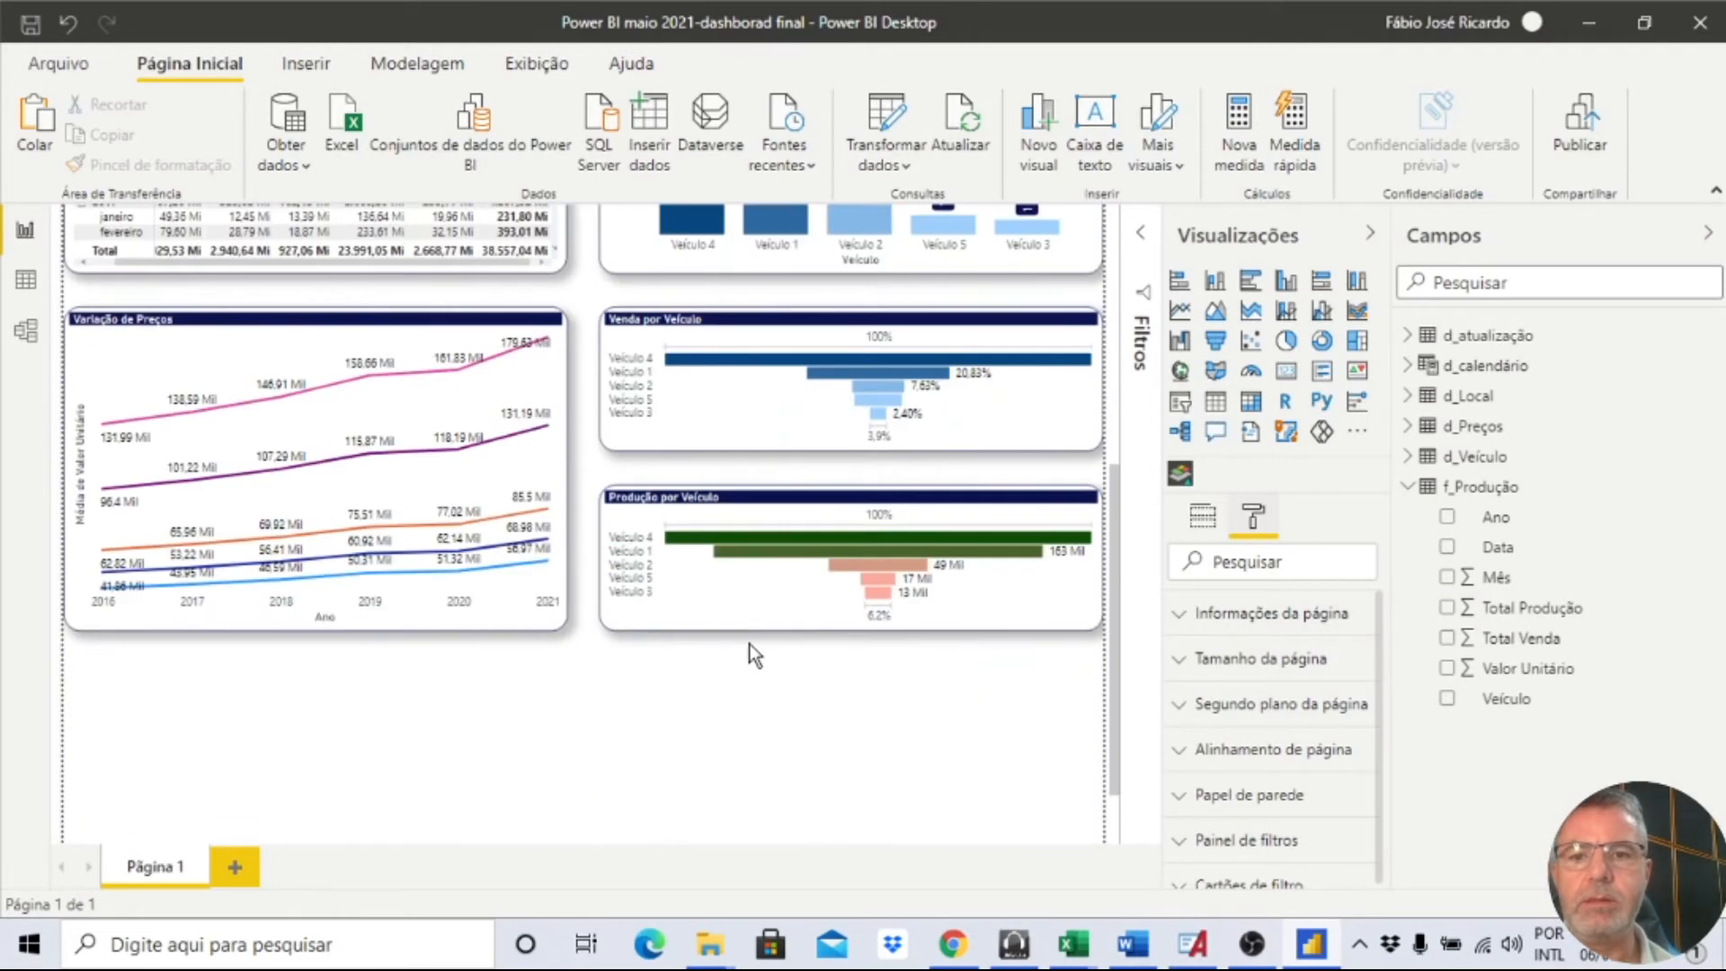
# Move the Produção por Veículo funnel below the line chart and the Venda por Veículo funnel beside it in the same row.
pyautogui.click(353, 327)
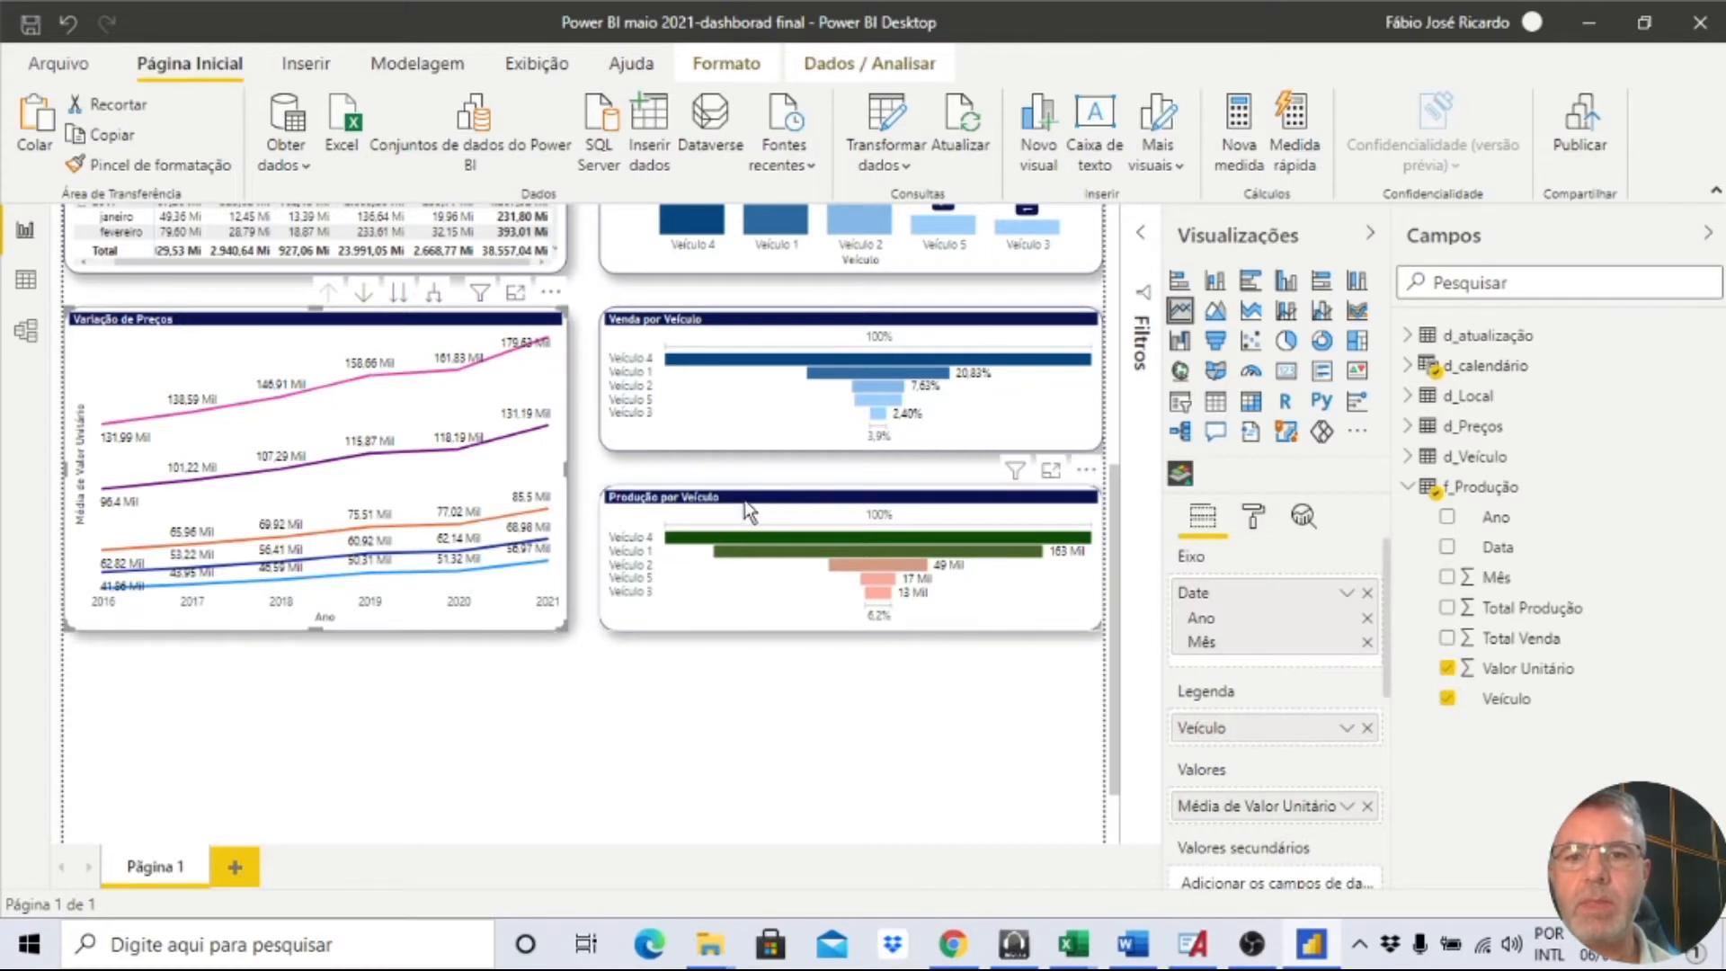
pyautogui.moveTo(688, 496); pyautogui.dragTo(152, 693)
pyautogui.moveTo(785, 332); pyautogui.dragTo(801, 719)
pyautogui.click(416, 322)
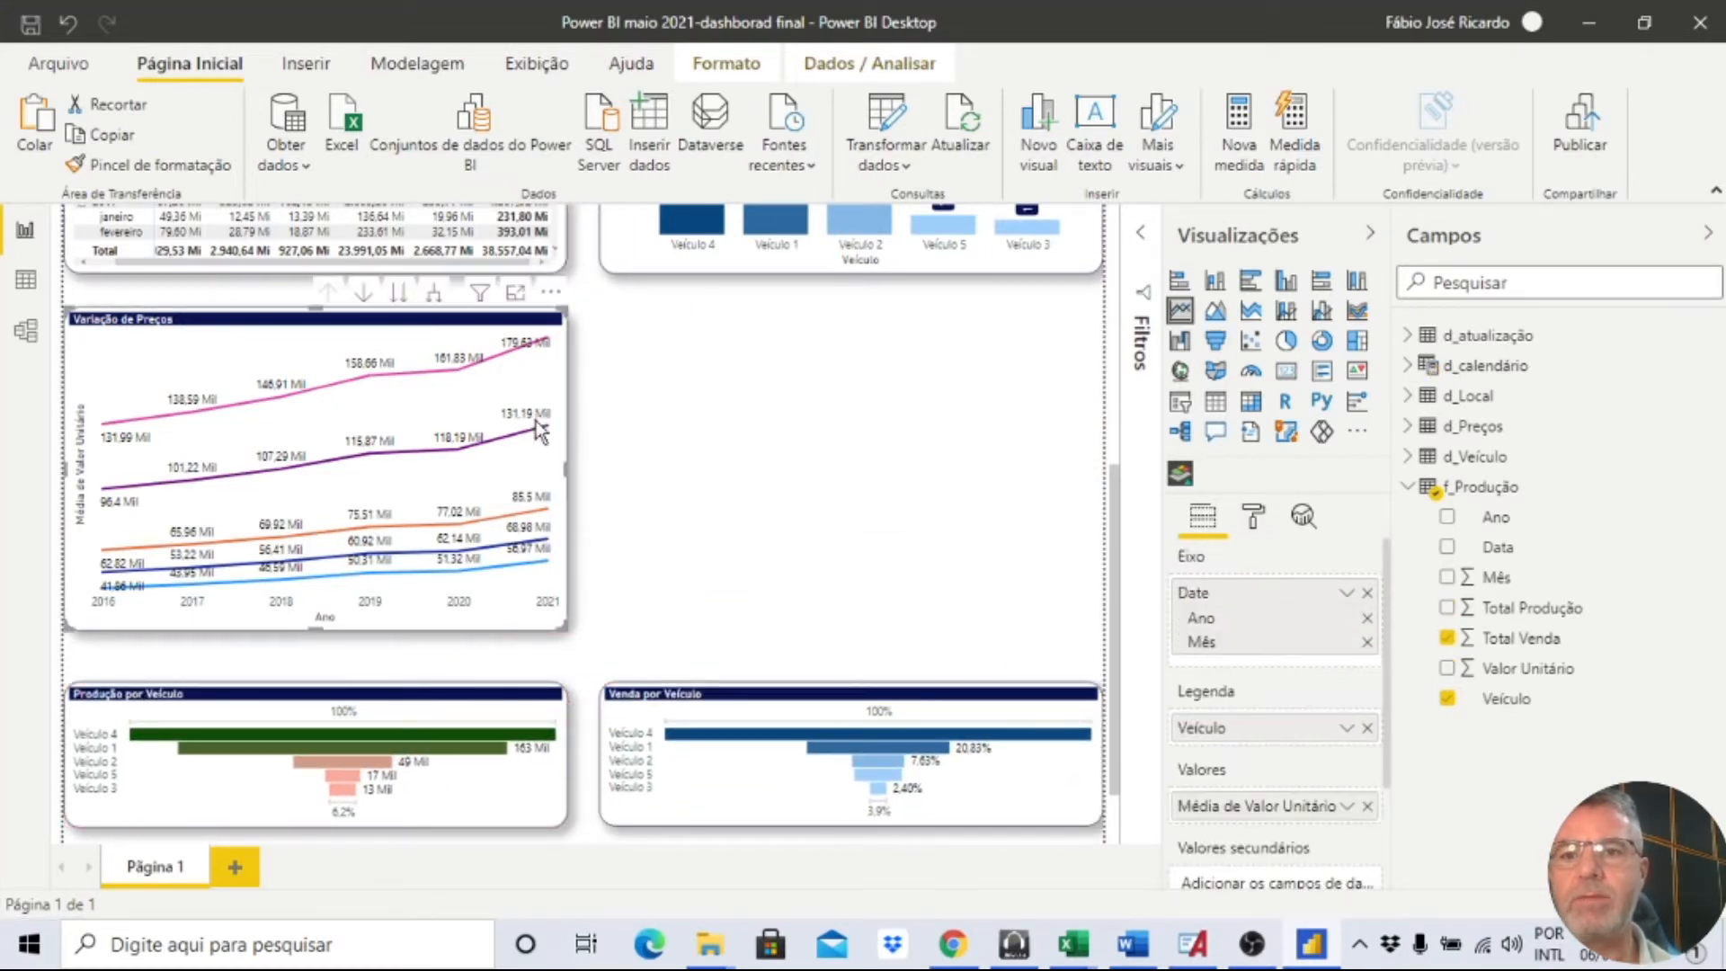
# Widen the Variação de Preços line chart across the page, reduce its height, and enlarge both funnel charts to fill the space below.
pyautogui.moveTo(567, 469); pyautogui.dragTo(1102, 469)
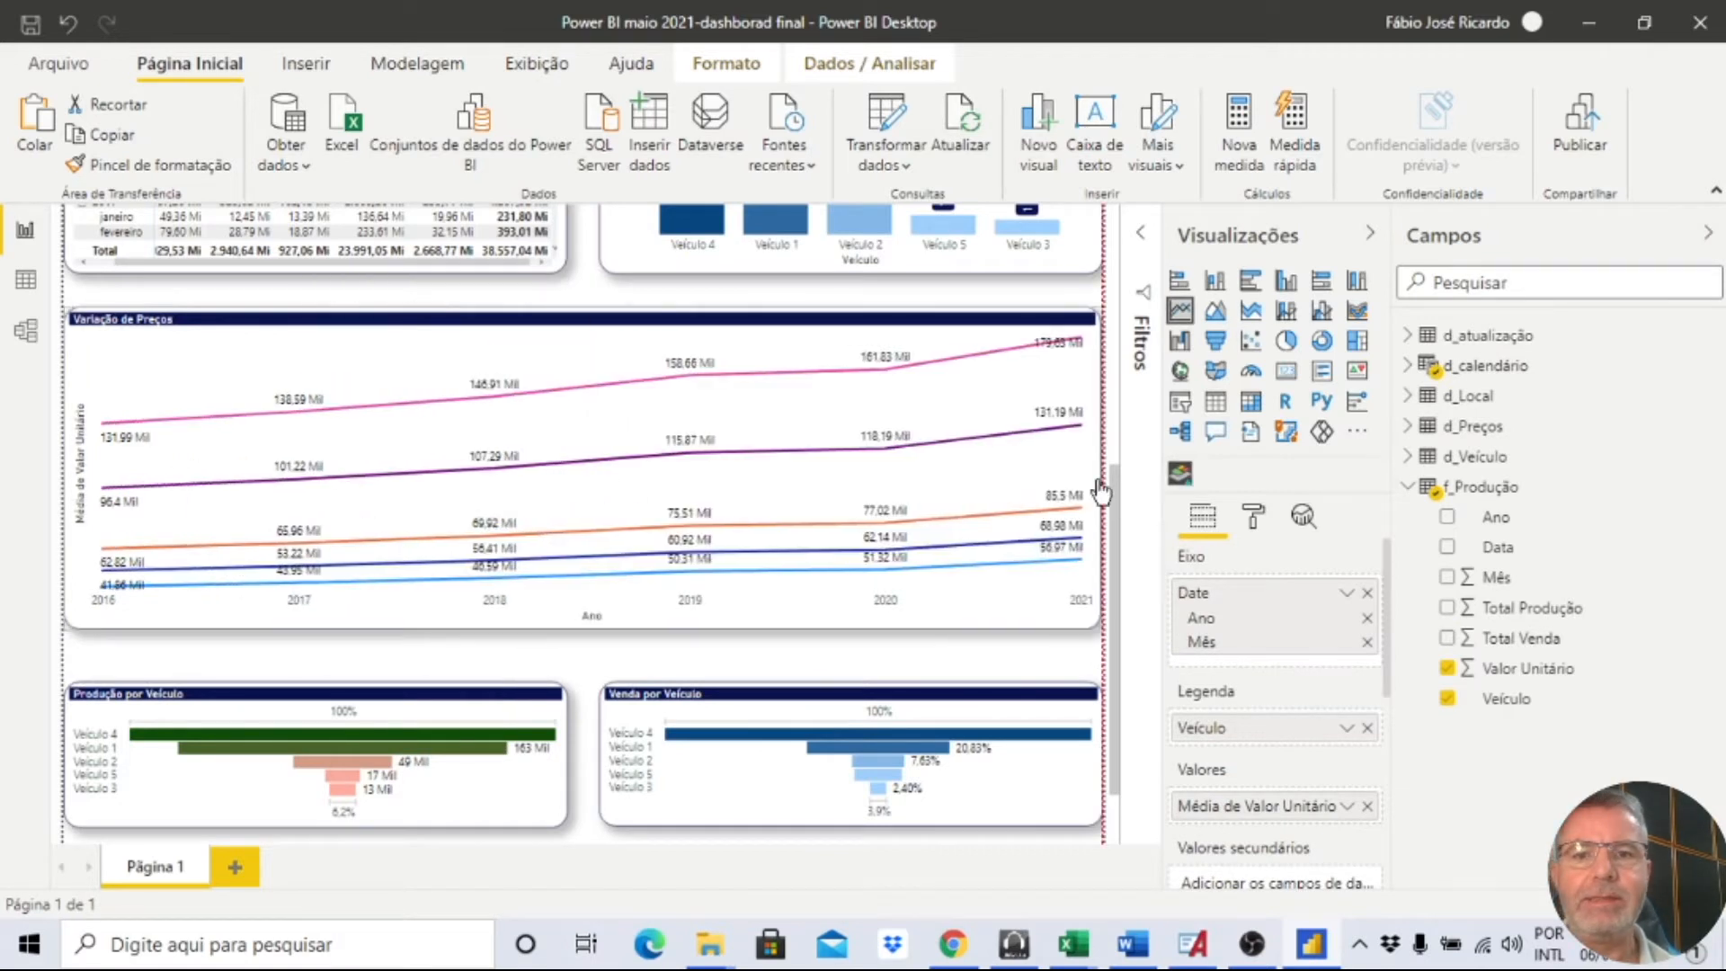
pyautogui.moveTo(583, 628); pyautogui.dragTo(584, 523)
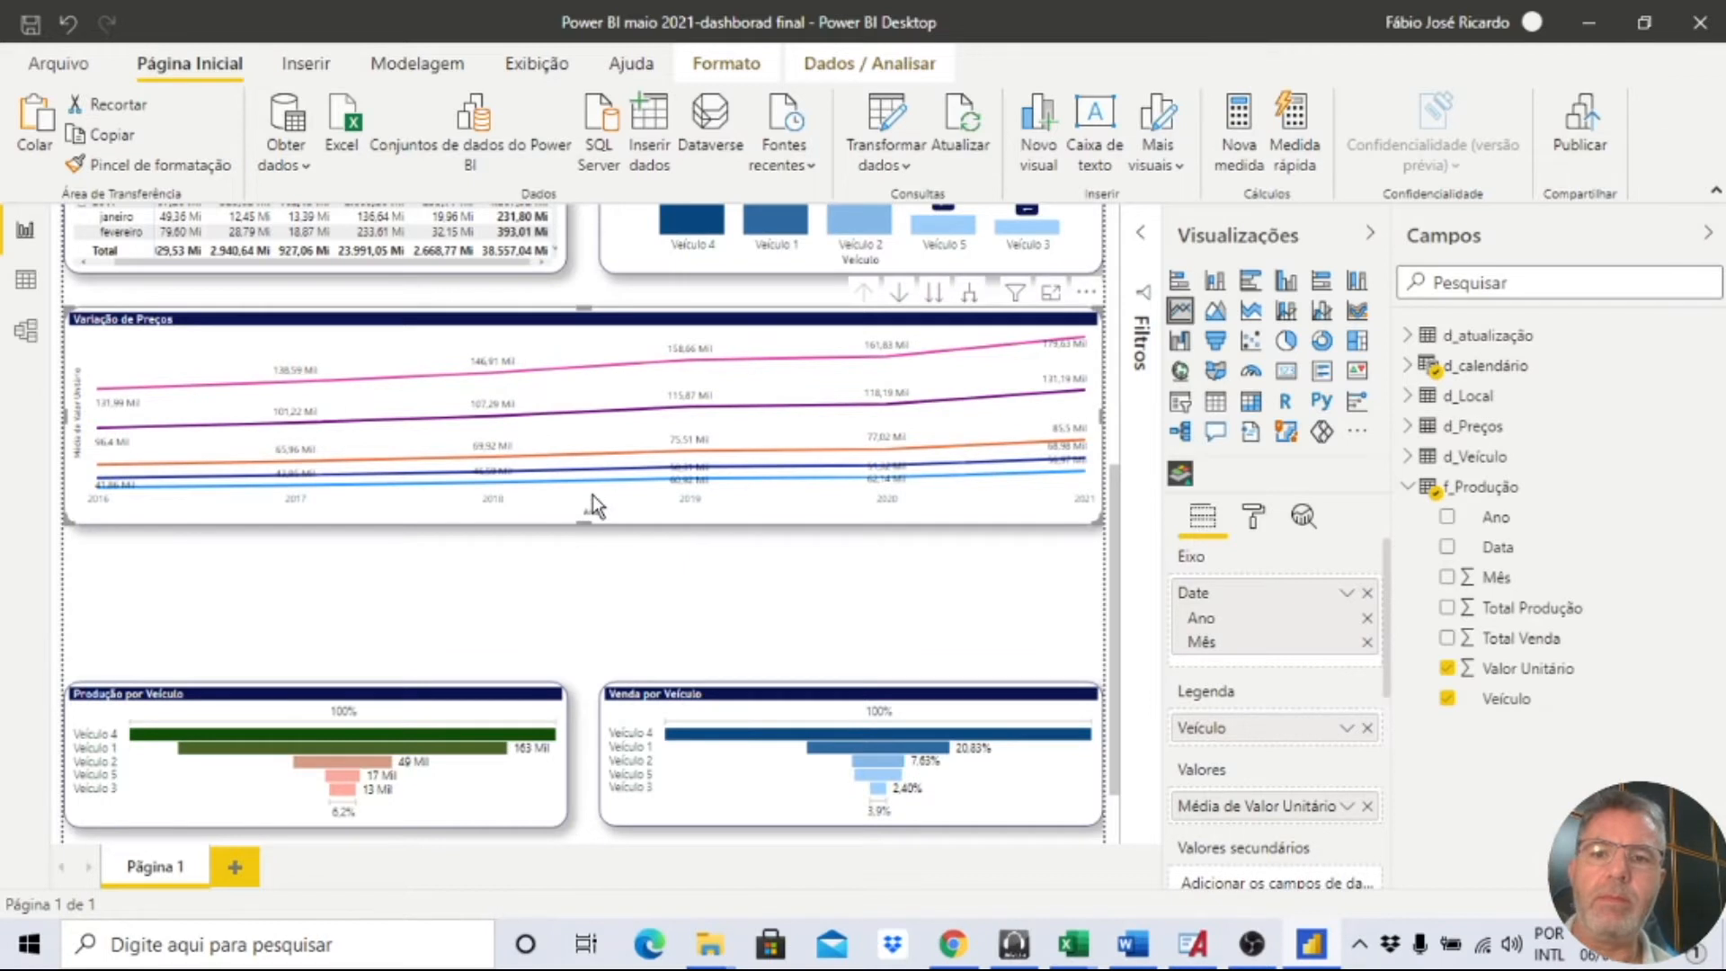
pyautogui.moveTo(376, 696); pyautogui.dragTo(282, 847)
pyautogui.scroll(-3, 486, 595)
pyautogui.moveTo(813, 614); pyautogui.dragTo(876, 497)
pyautogui.moveTo(859, 611); pyautogui.dragTo(773, 880)
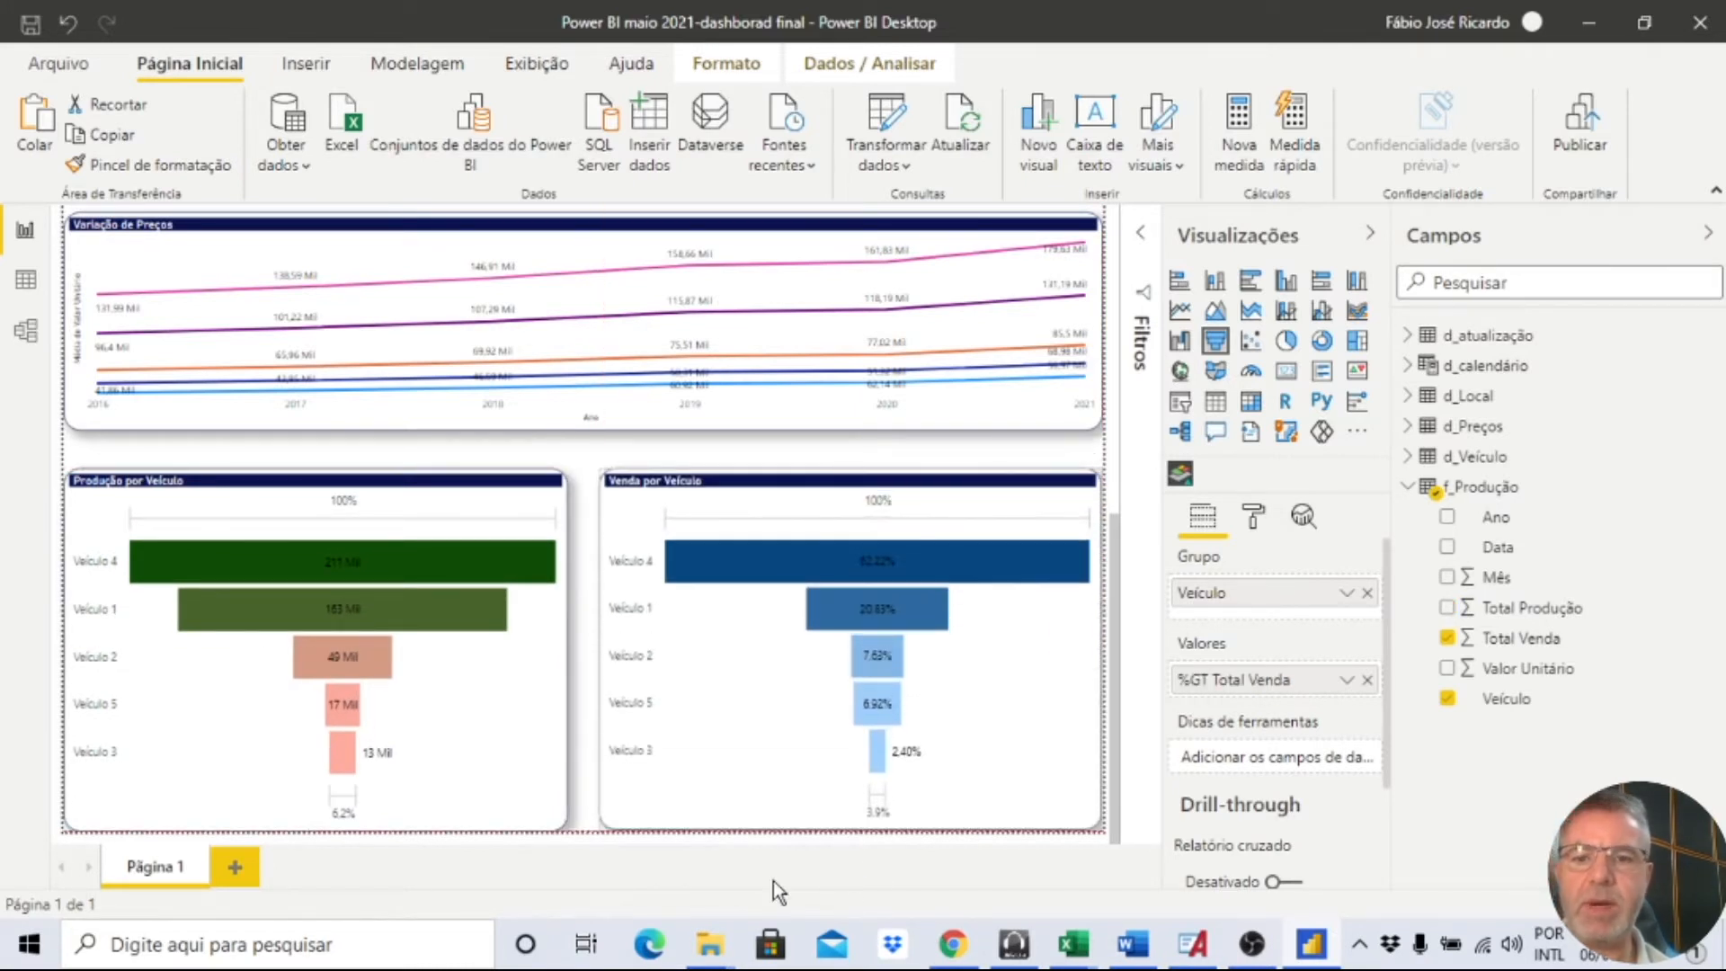
# Rename the report page as Vendas.
pyautogui.doubleClick(122, 881)
pyautogui.write('Resum')
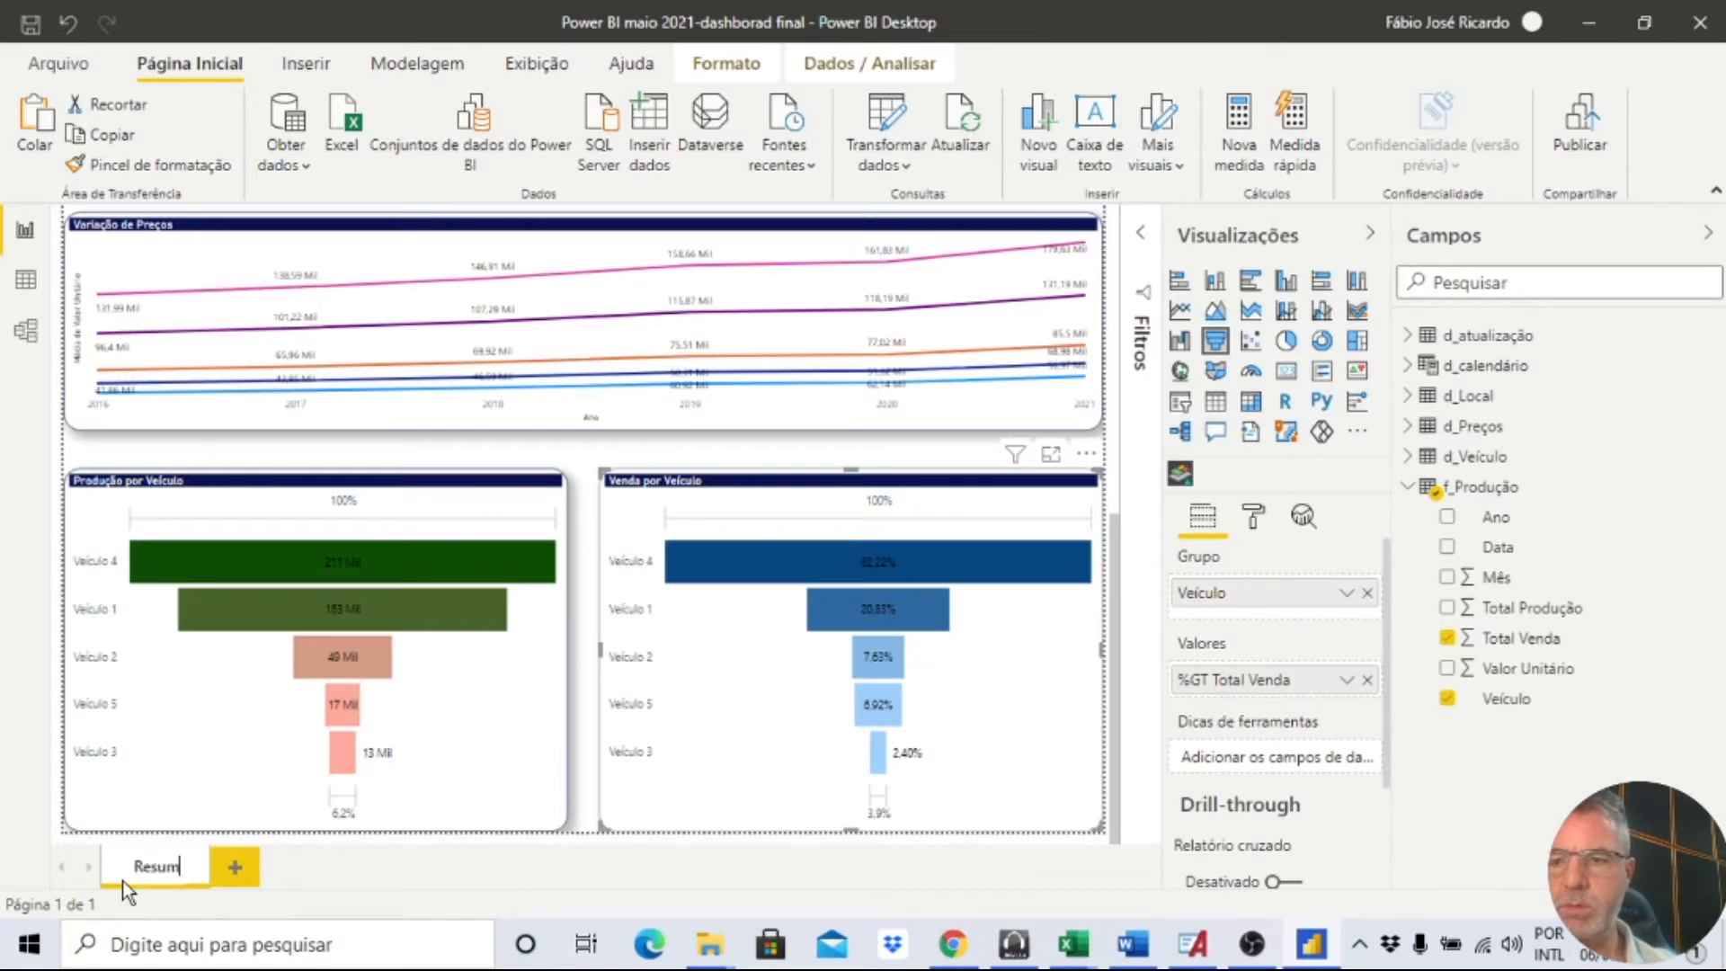
pyautogui.write('oVendas')
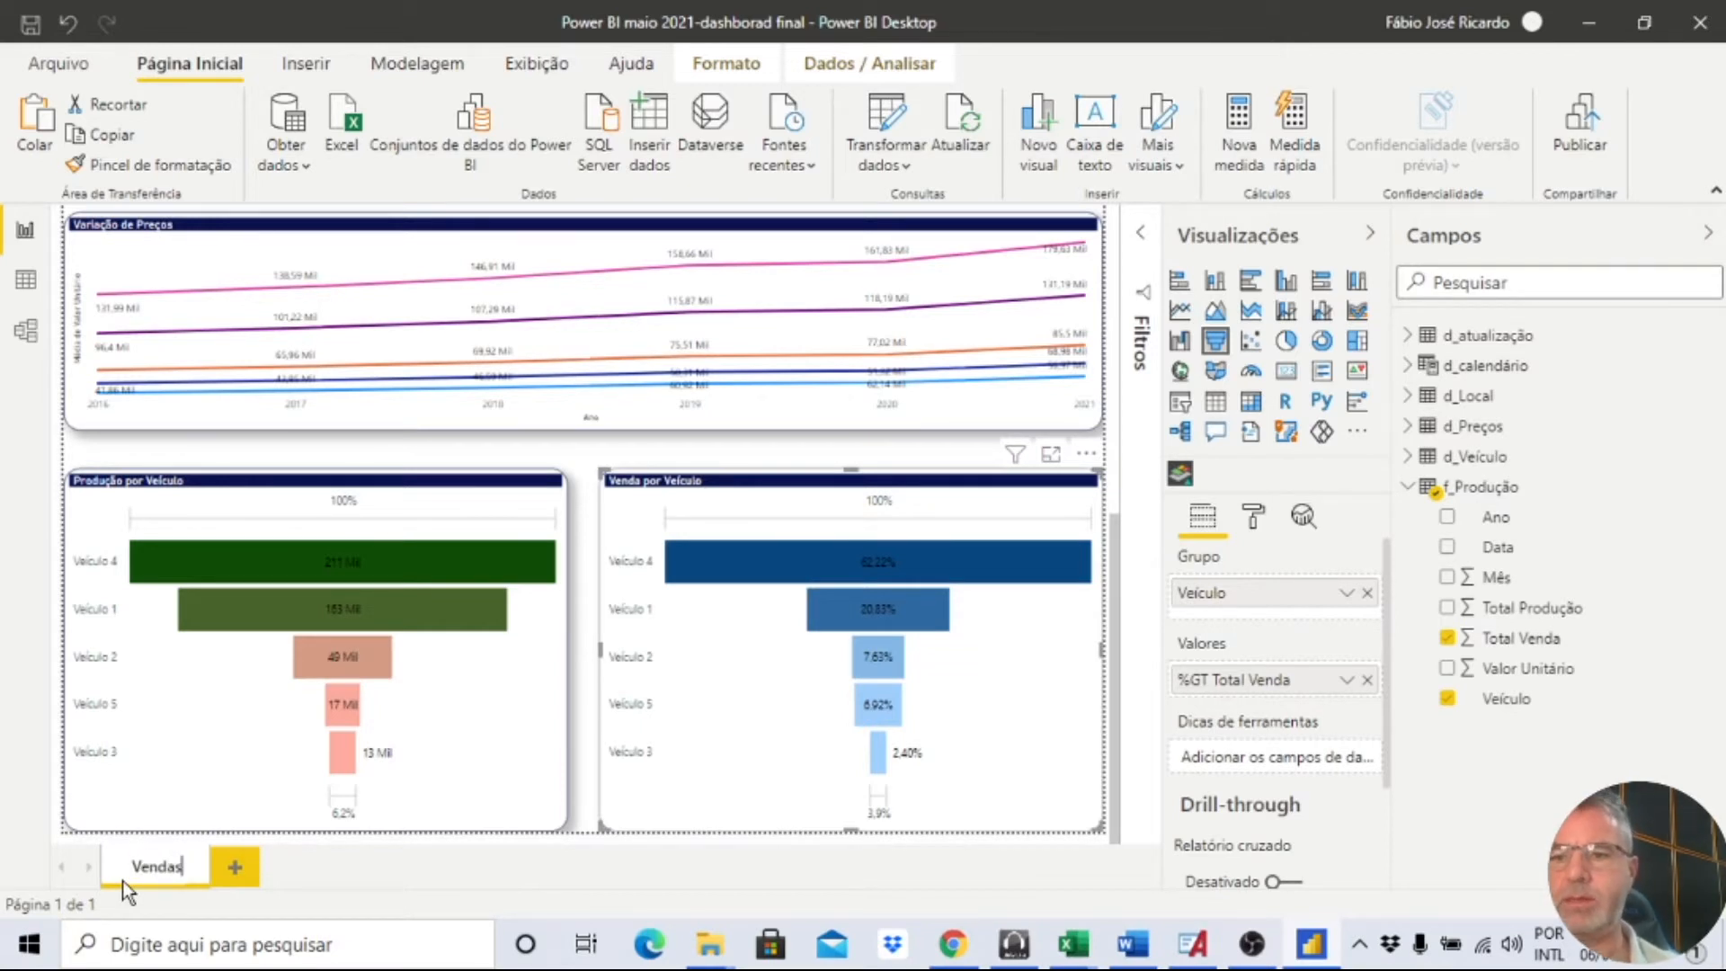
pyautogui.click(579, 730)
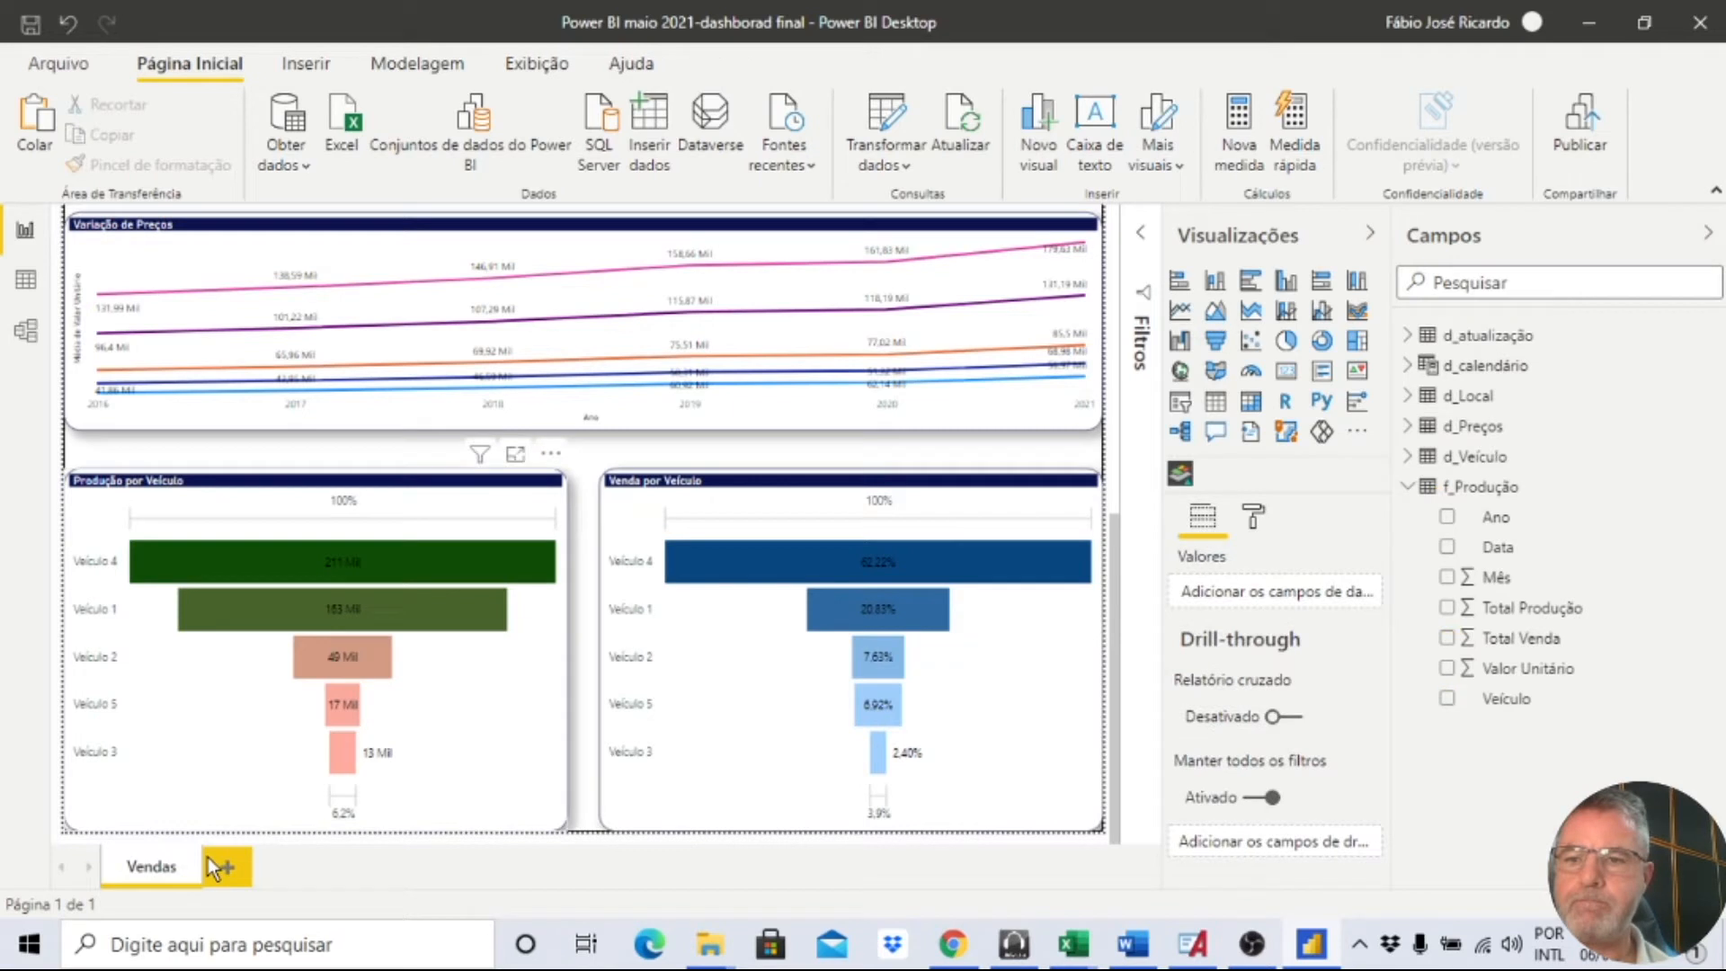
# Restore the report page's name to Página 1.
pyautogui.doubleClick(169, 868)
pyautogui.write('P')
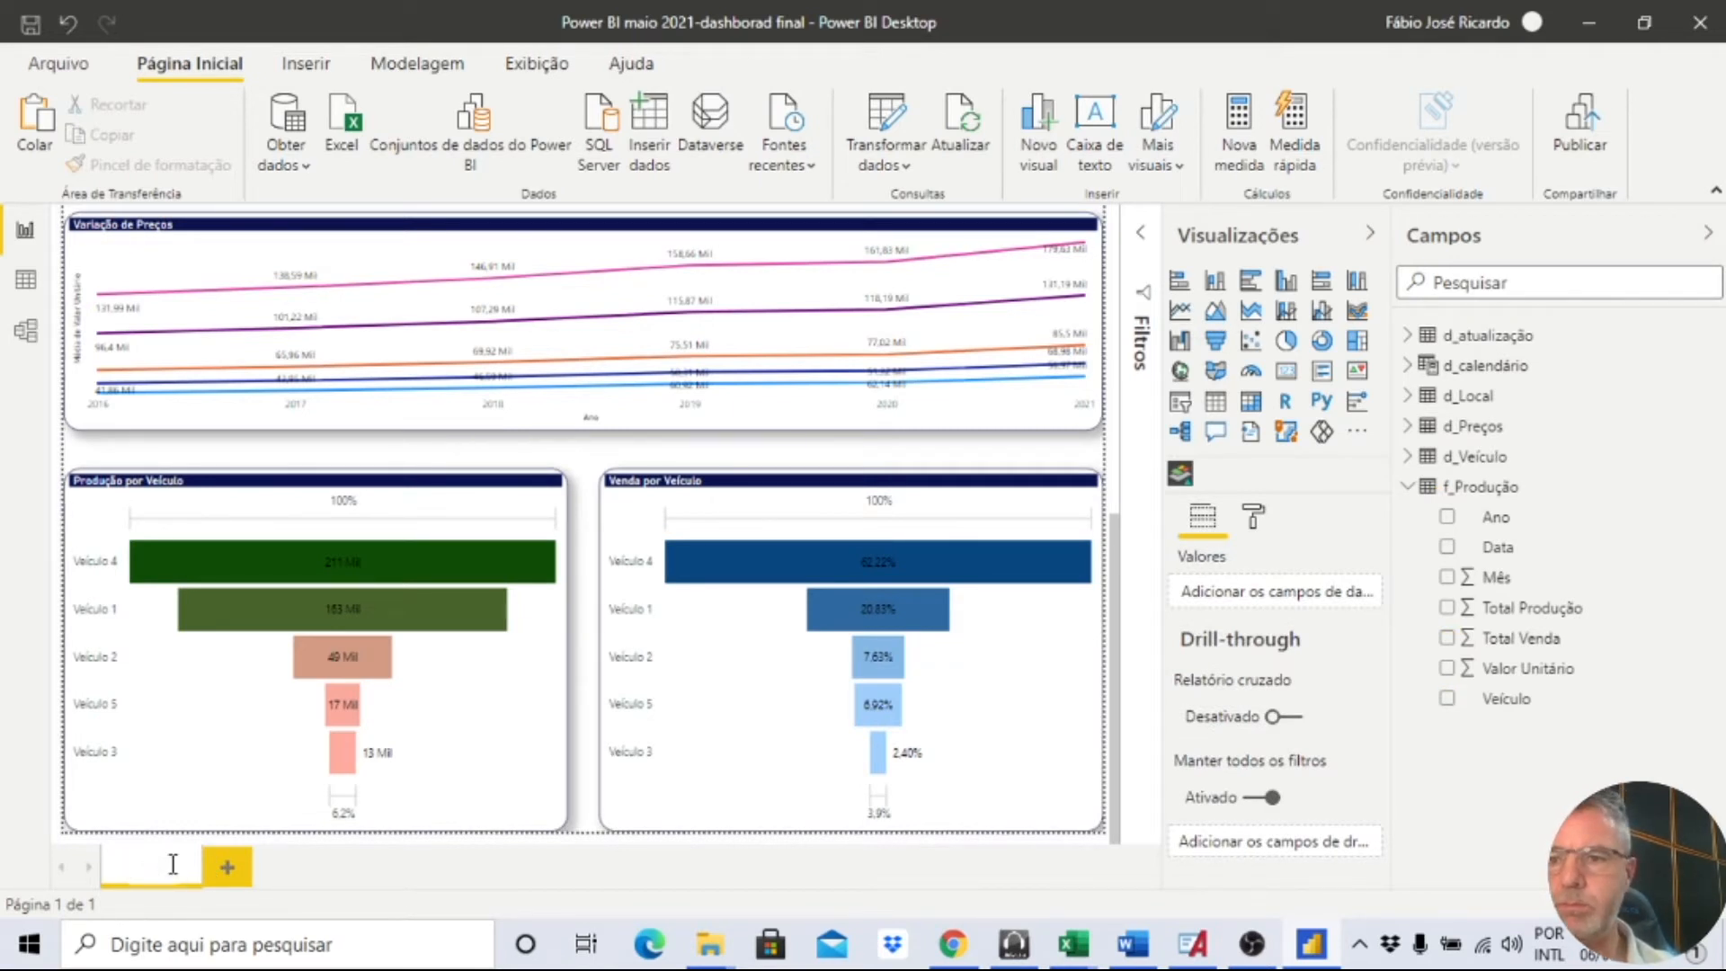
pyautogui.write('ág')
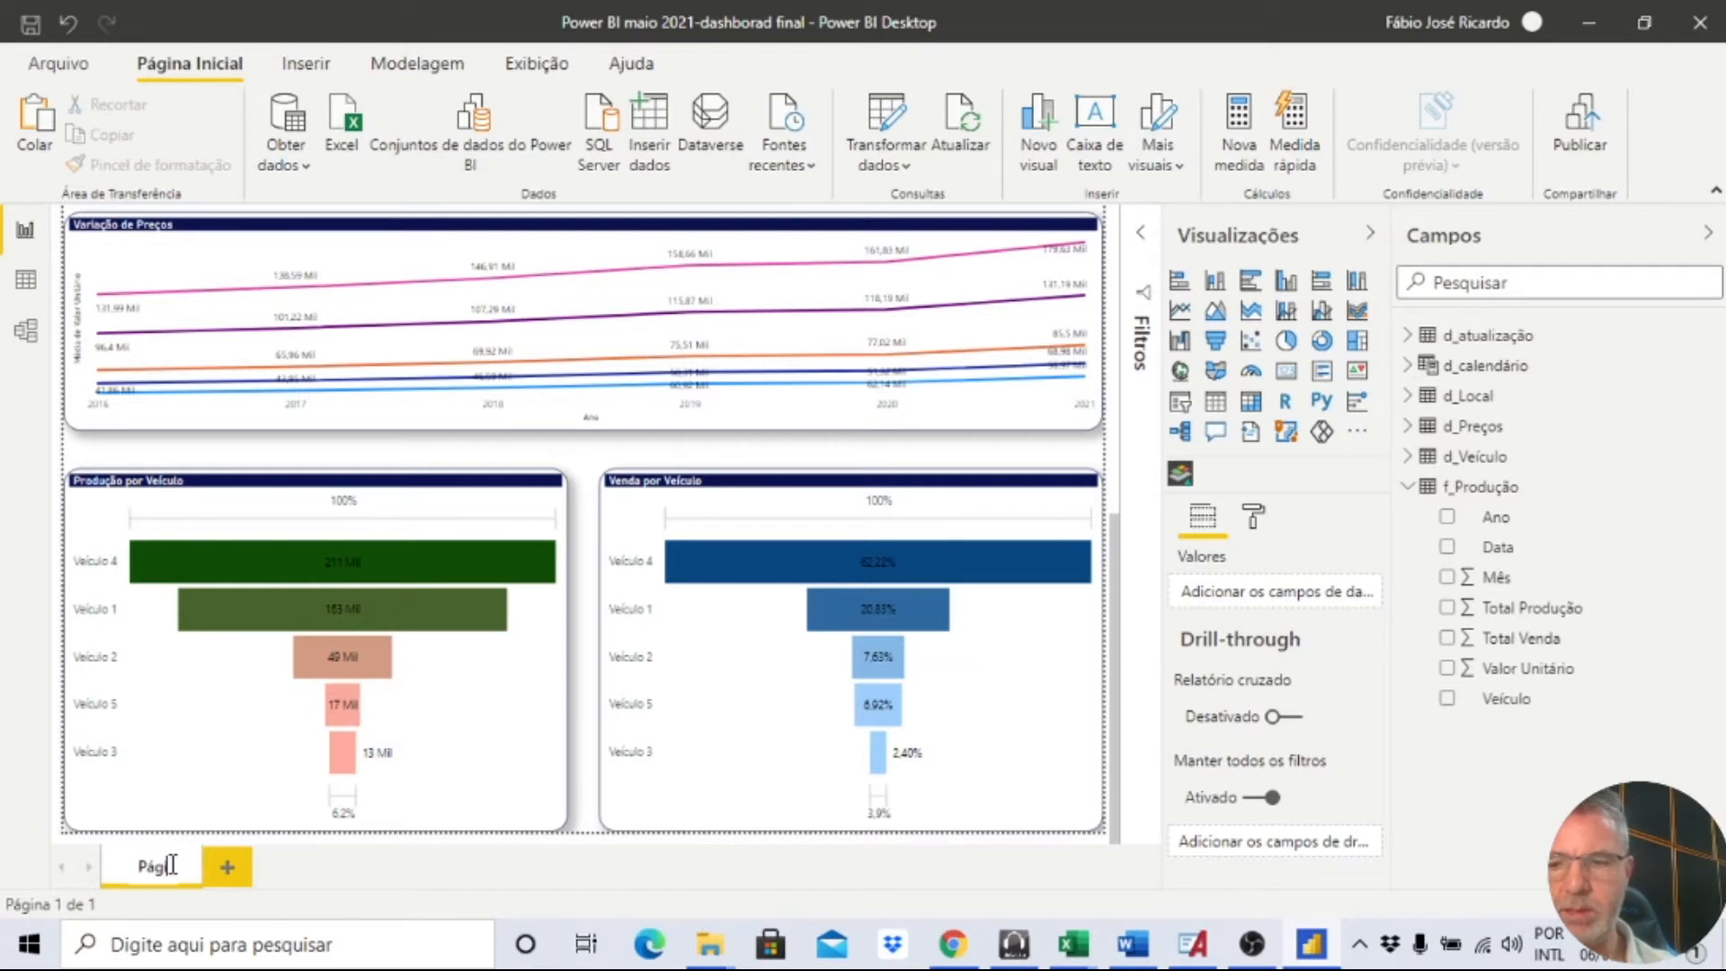
pyautogui.write('ina 1')
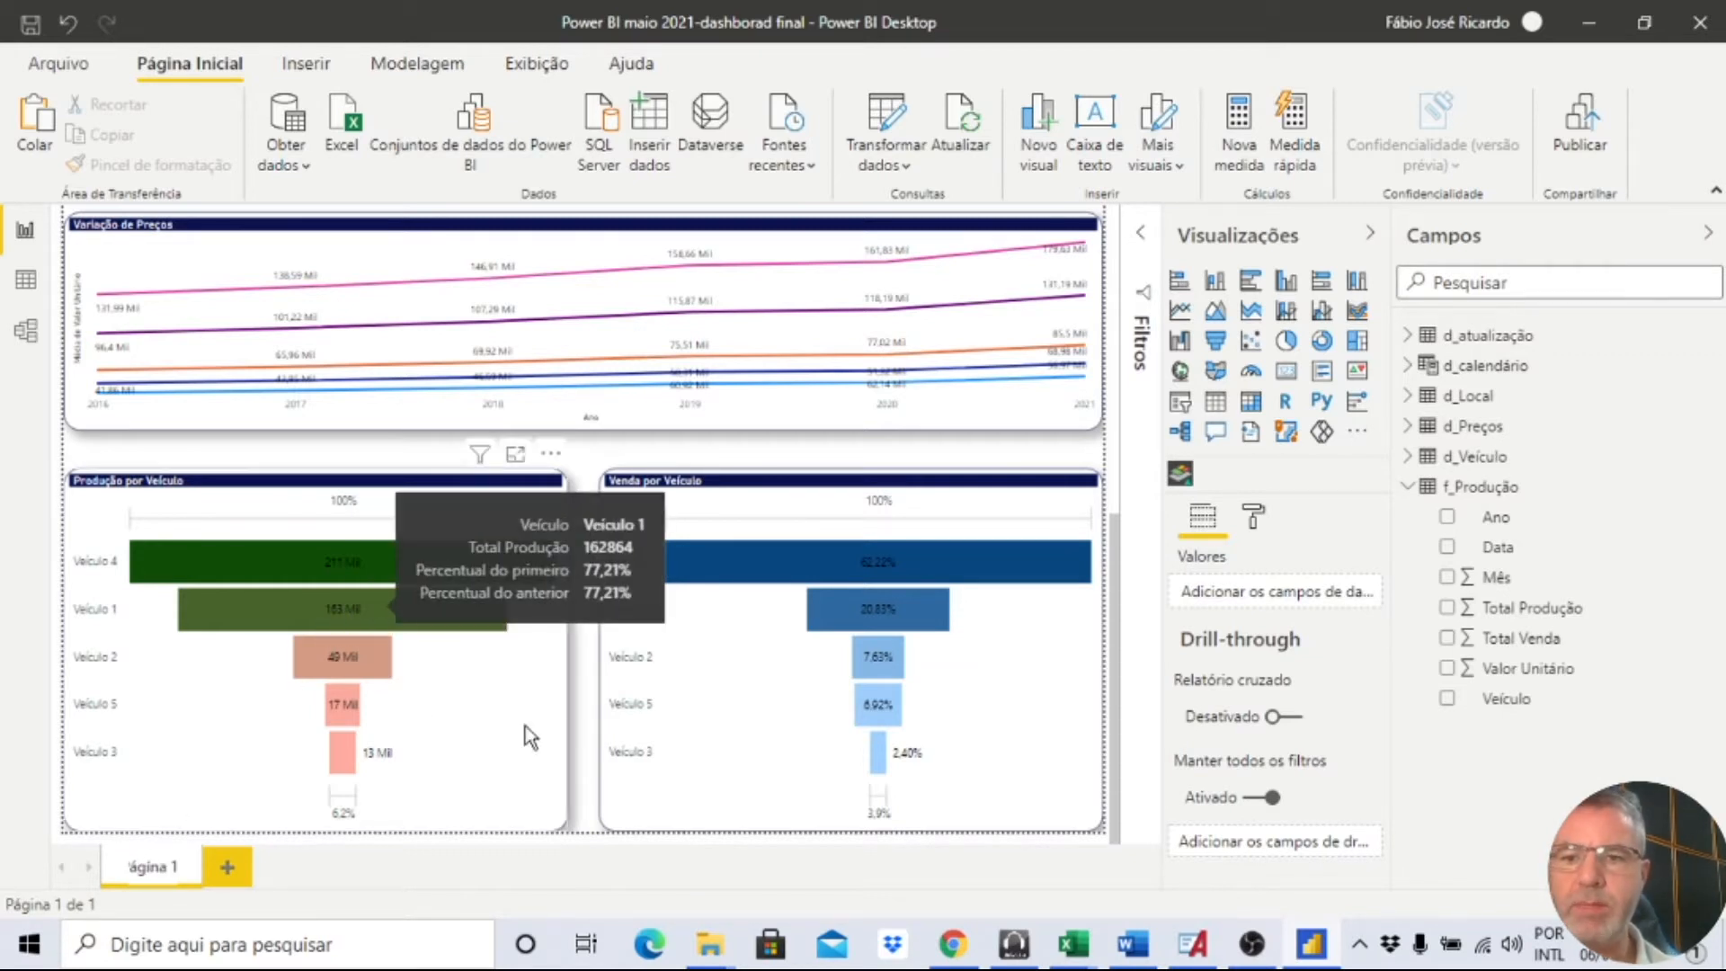
pyautogui.click(576, 686)
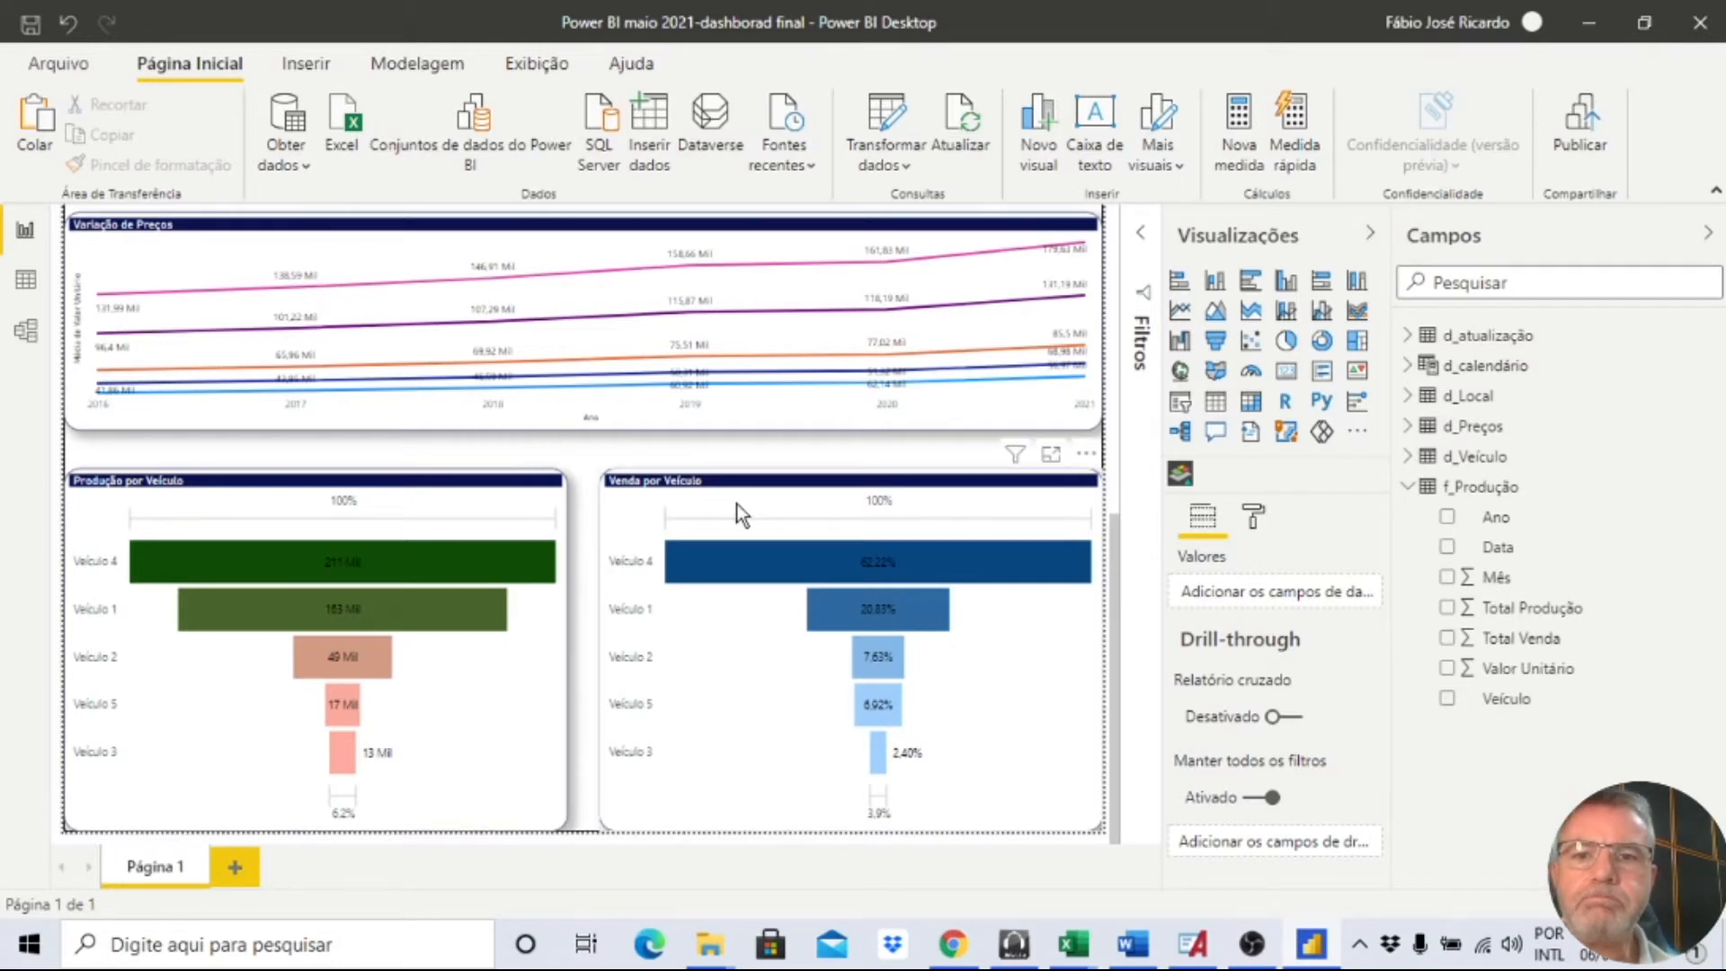
# Publish the report to the Curso Power BI workspace and dismiss the publishing dialog.
pyautogui.click(69, 70)
pyautogui.click(93, 407)
pyautogui.click(498, 182)
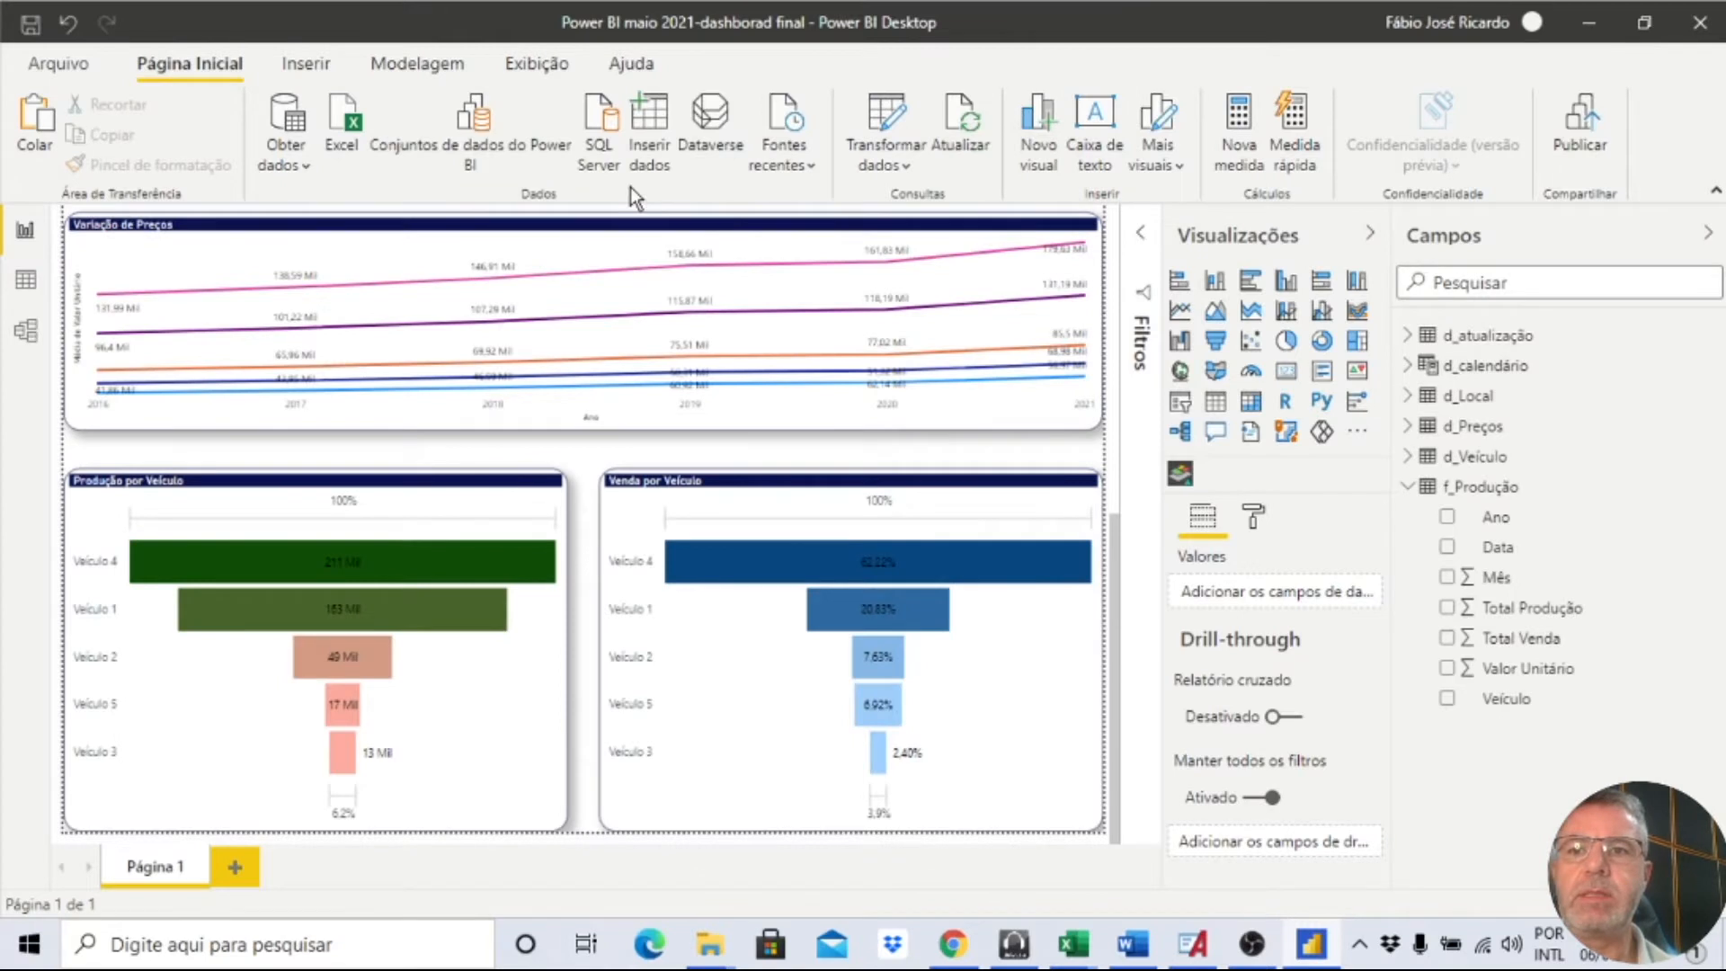
pyautogui.click(958, 510)
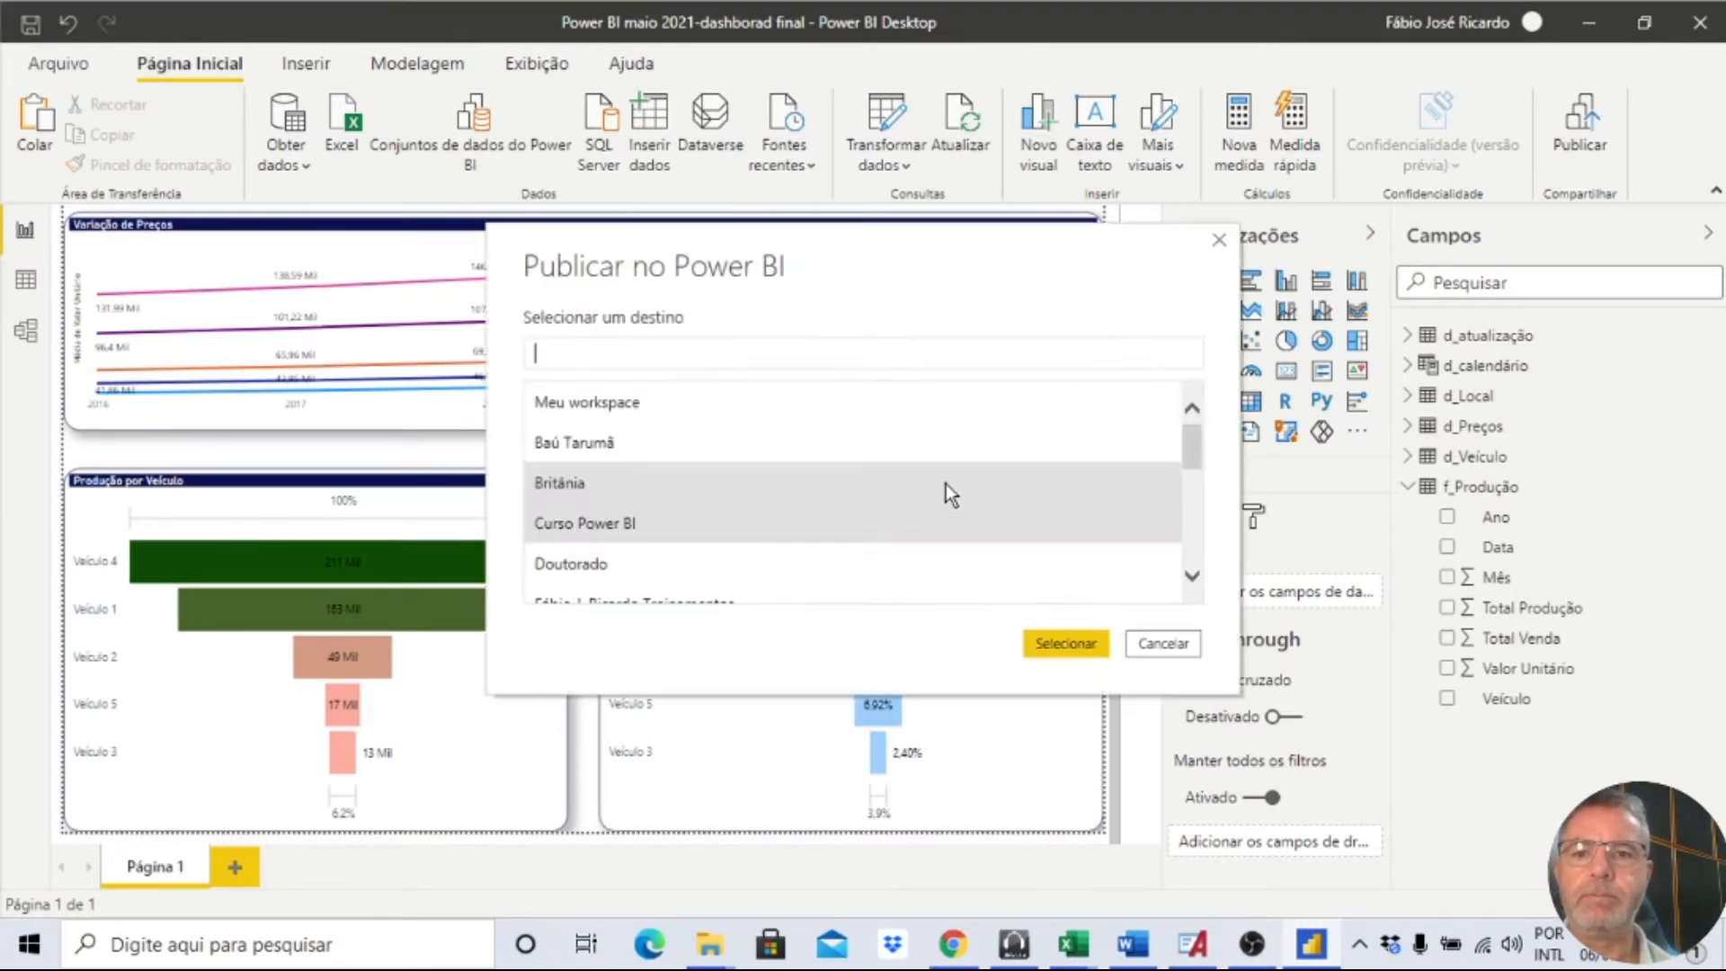
pyautogui.click(1077, 651)
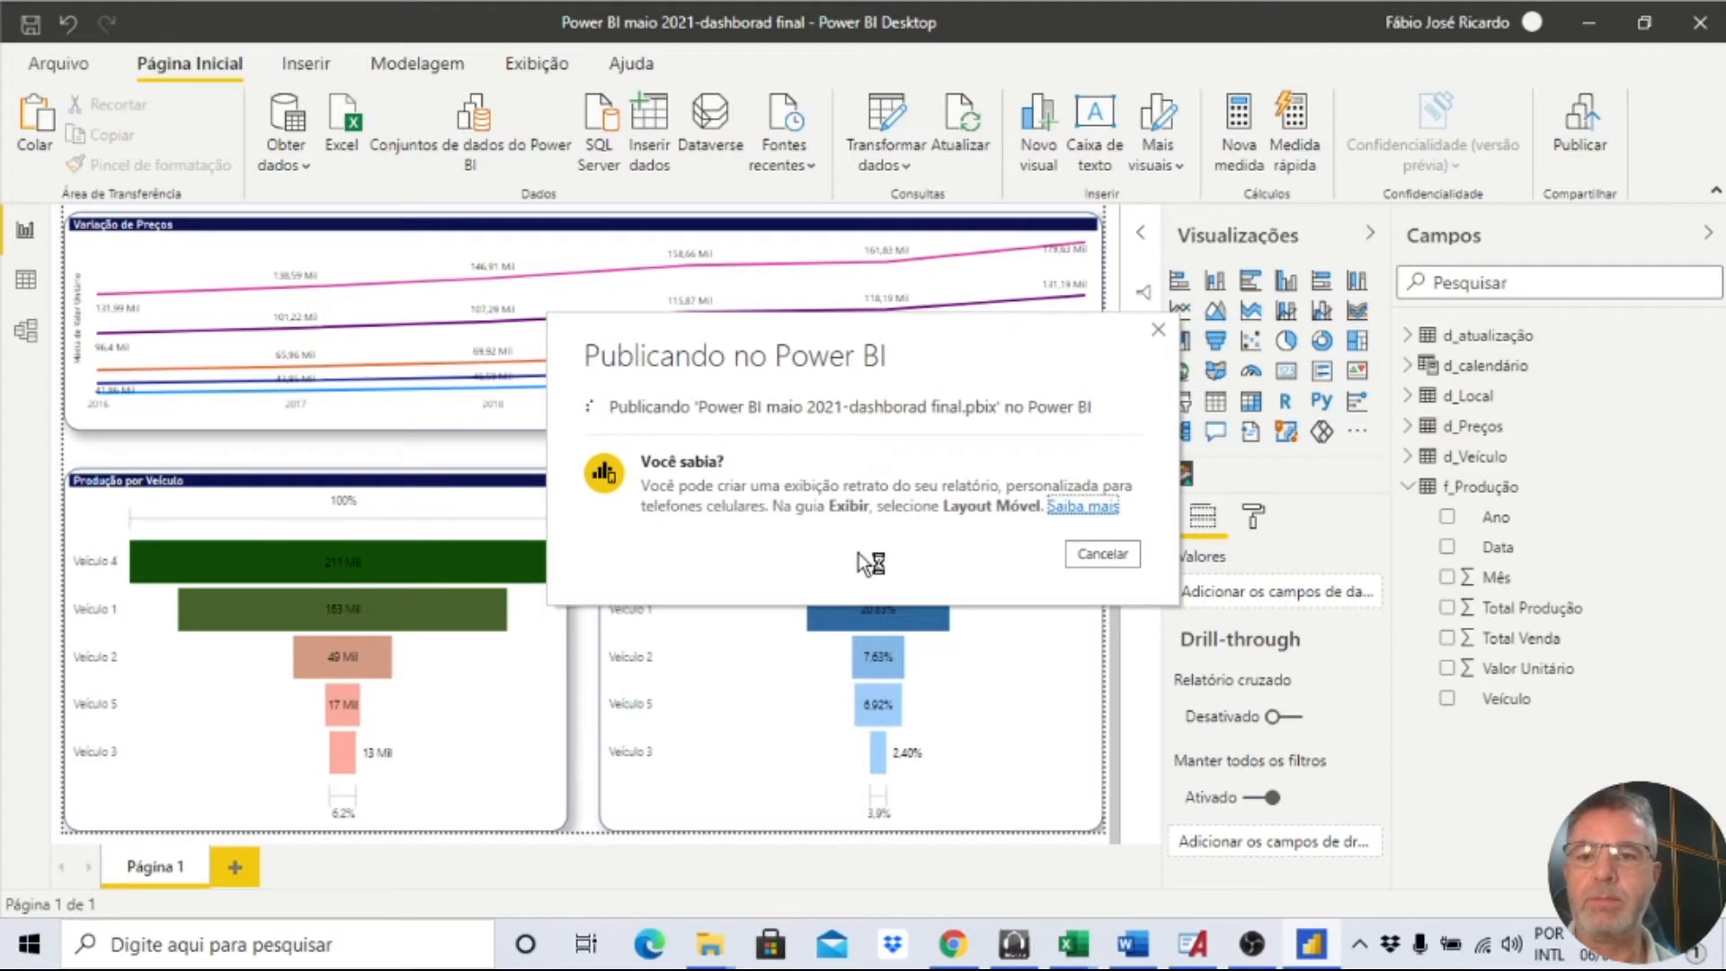
pyautogui.click(1051, 642)
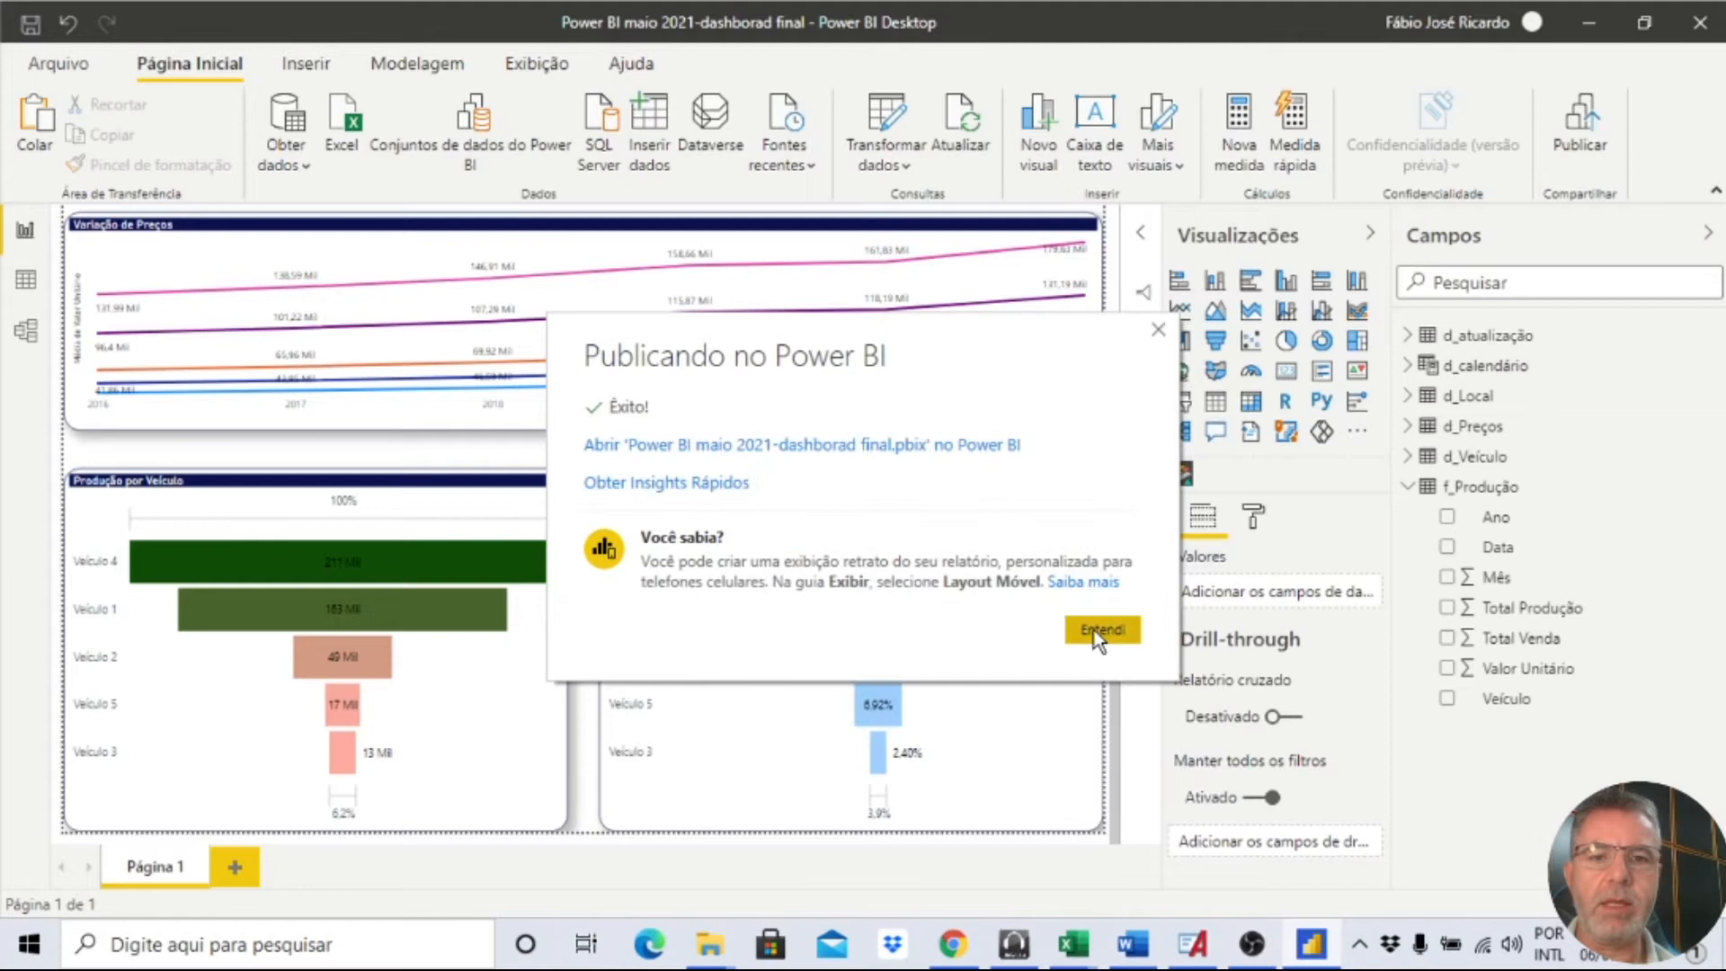
pyautogui.click(1100, 629)
# Switch to Chrome, reload the published report in the Power BI service and display it in full screen.
pyautogui.click(951, 944)
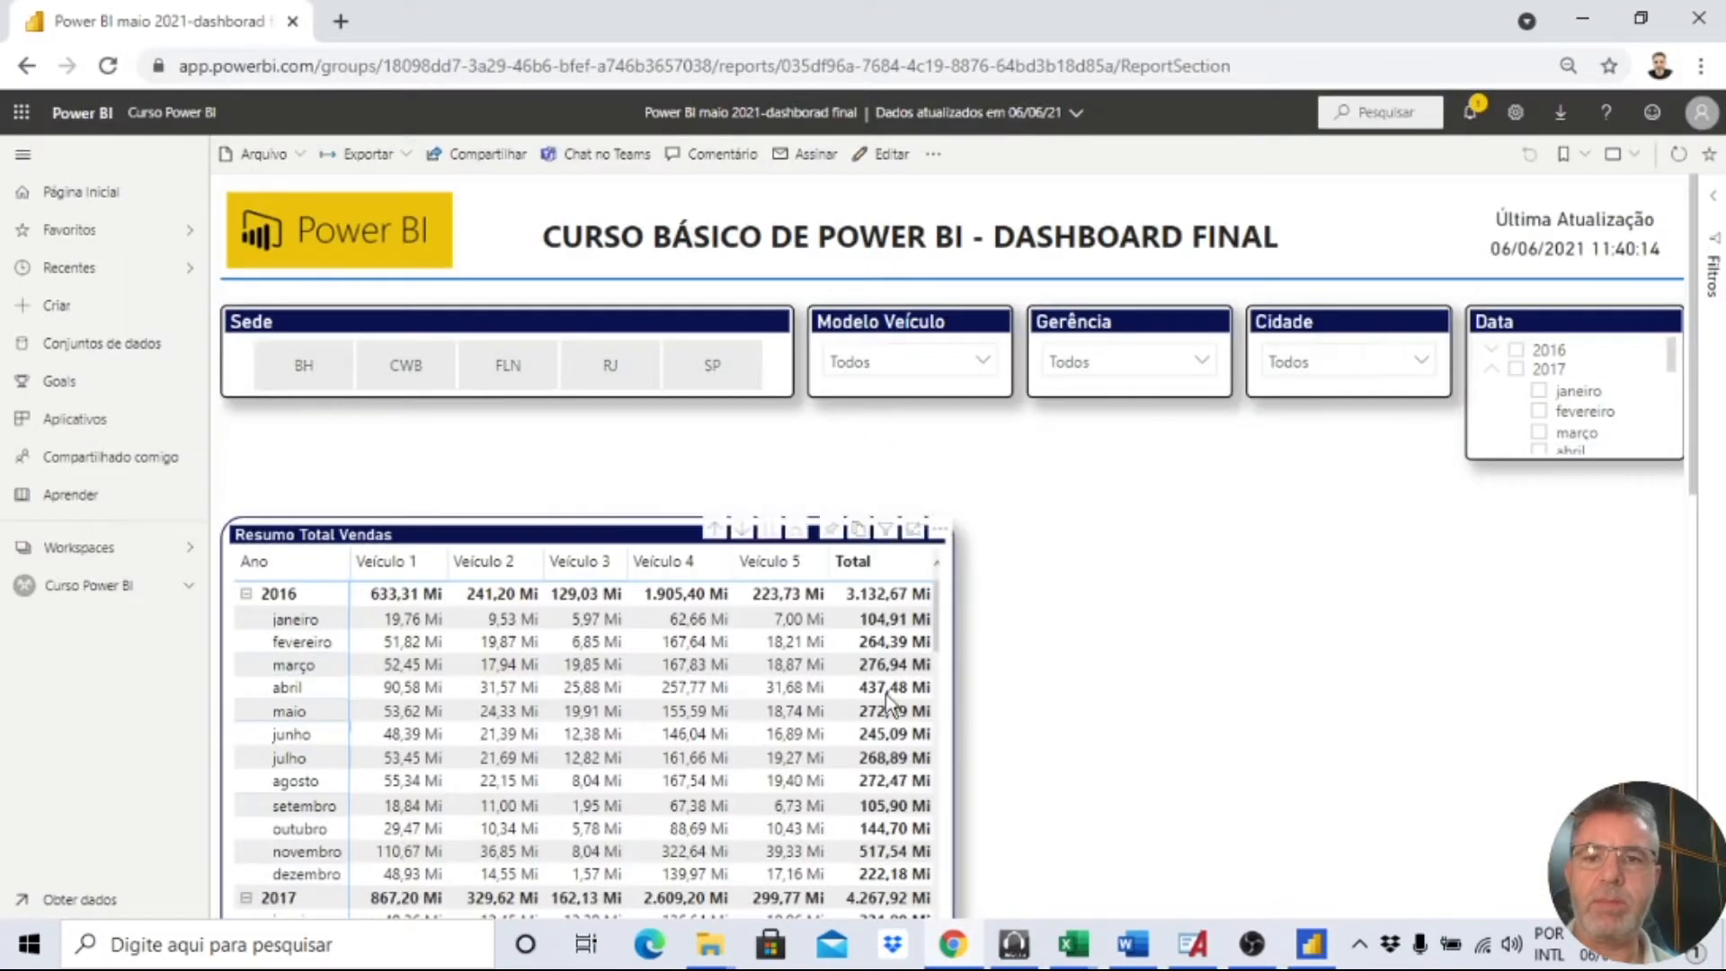
pyautogui.click(763, 65)
pyautogui.press('Return')
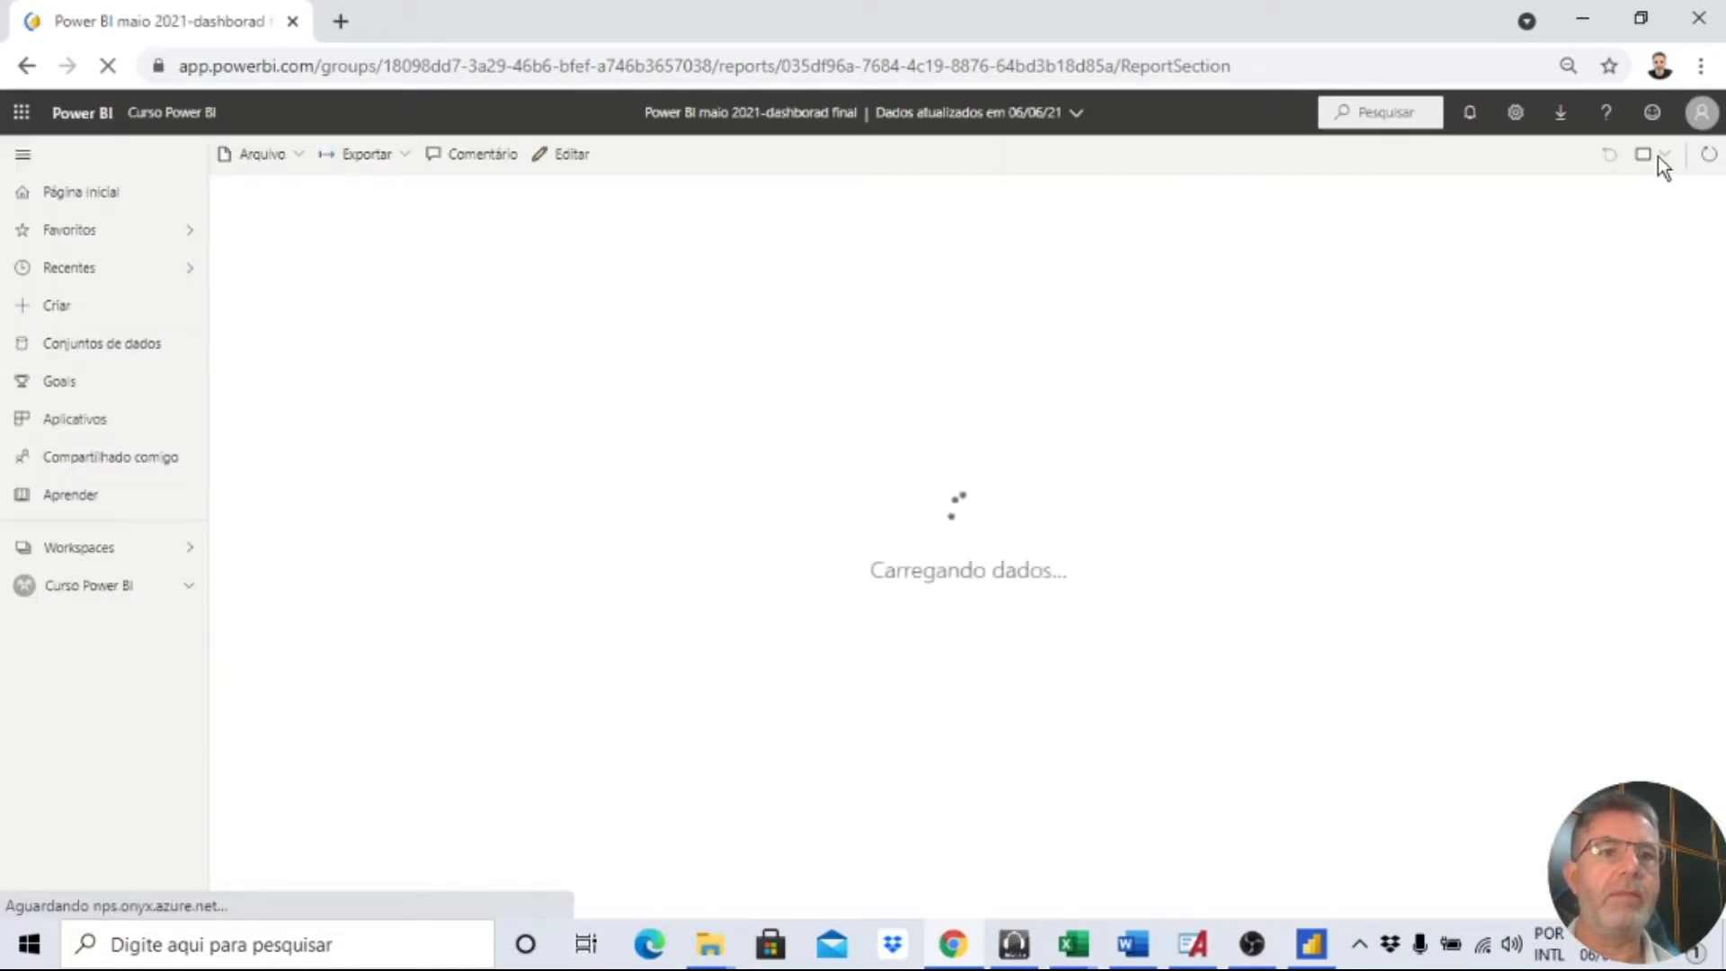
pyautogui.click(1629, 154)
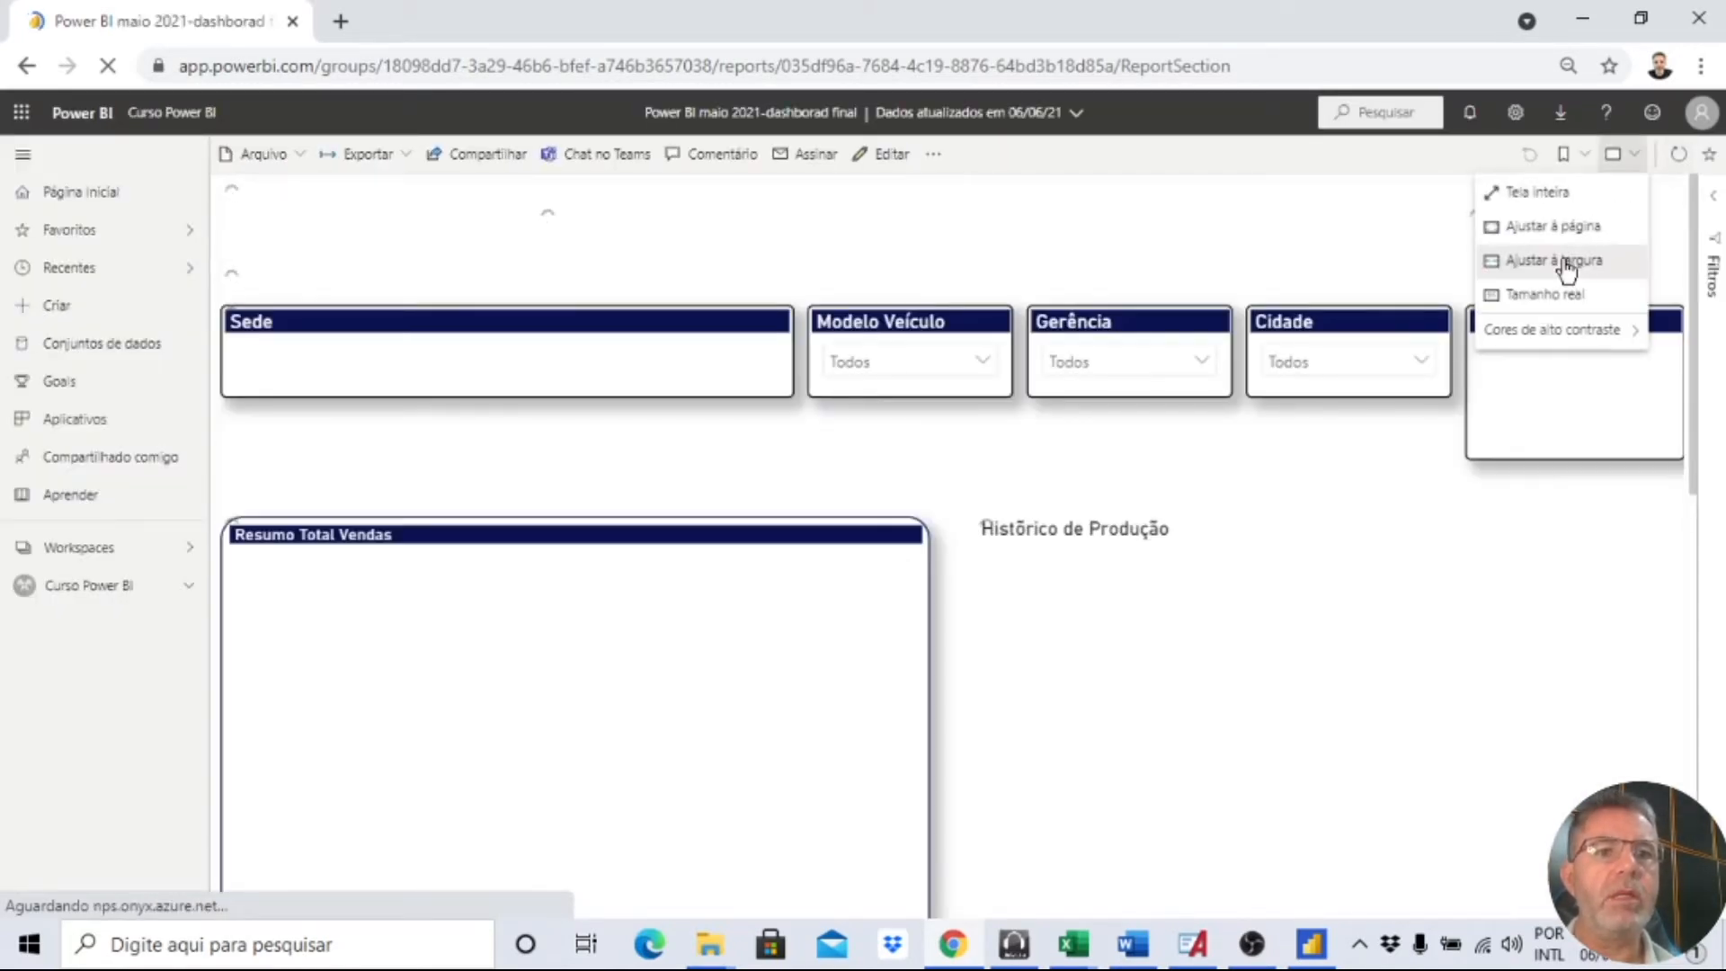
pyautogui.click(1521, 199)
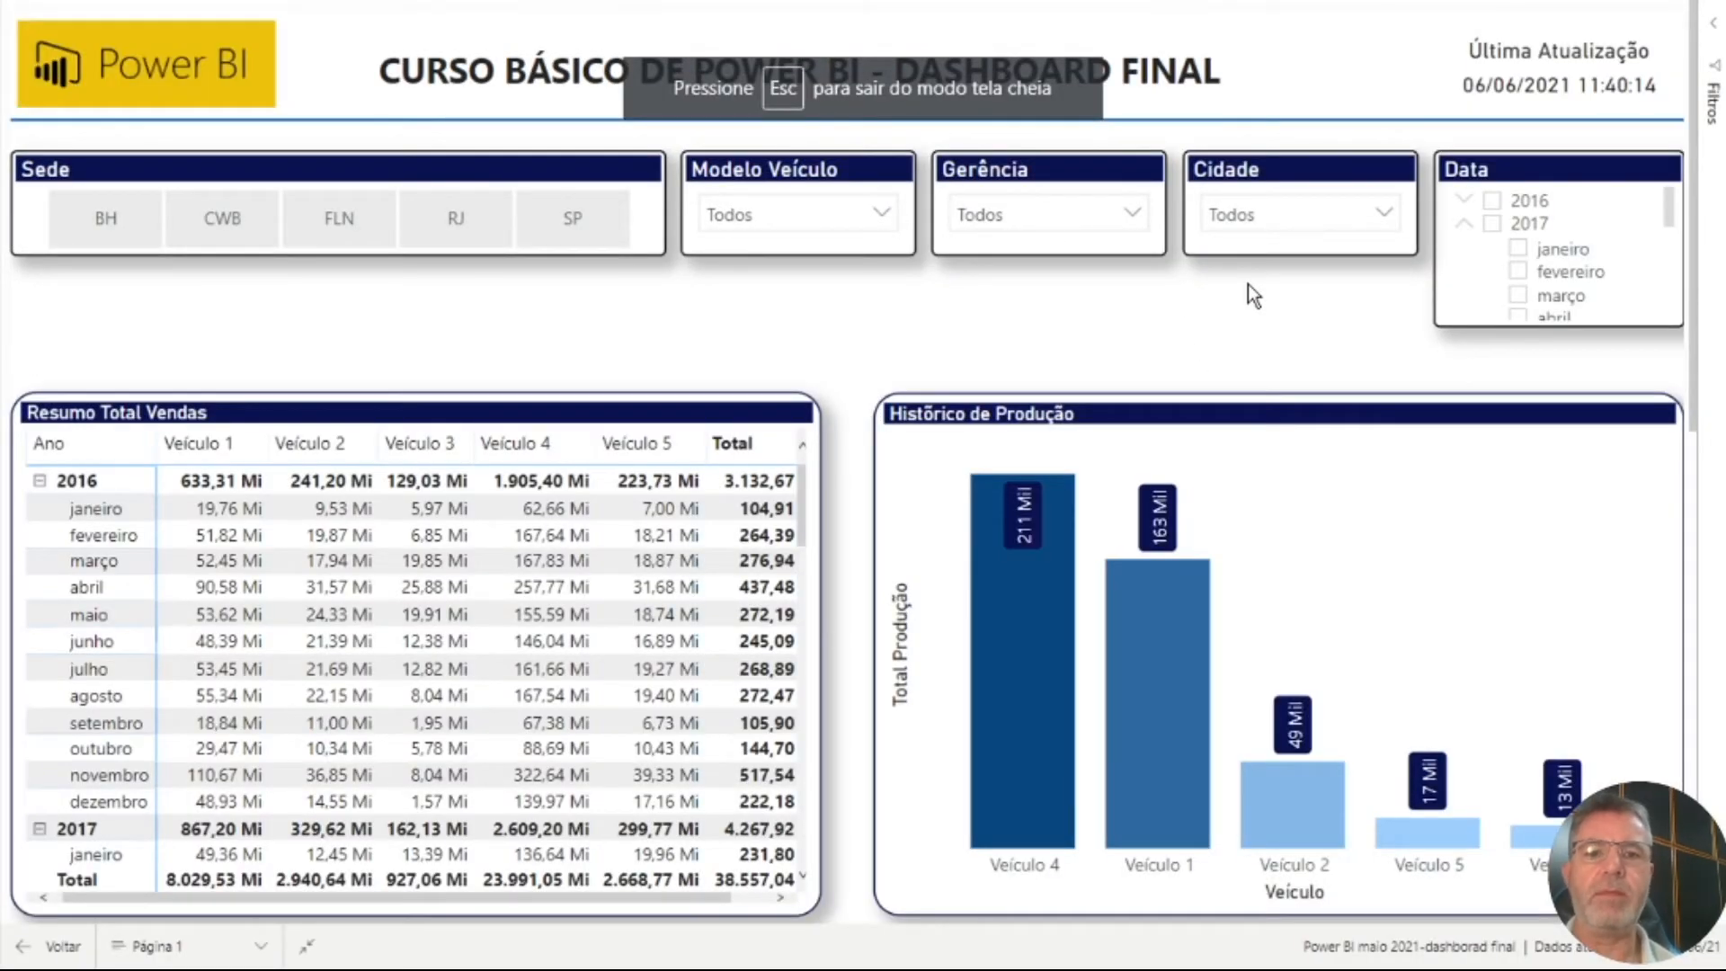
# Review the published dashboard from the slicers down to the funnel charts, leave full screen and return to Power BI Desktop.
pyautogui.scroll(-3, 1247, 284)
pyautogui.scroll(-10, 1248, 284)
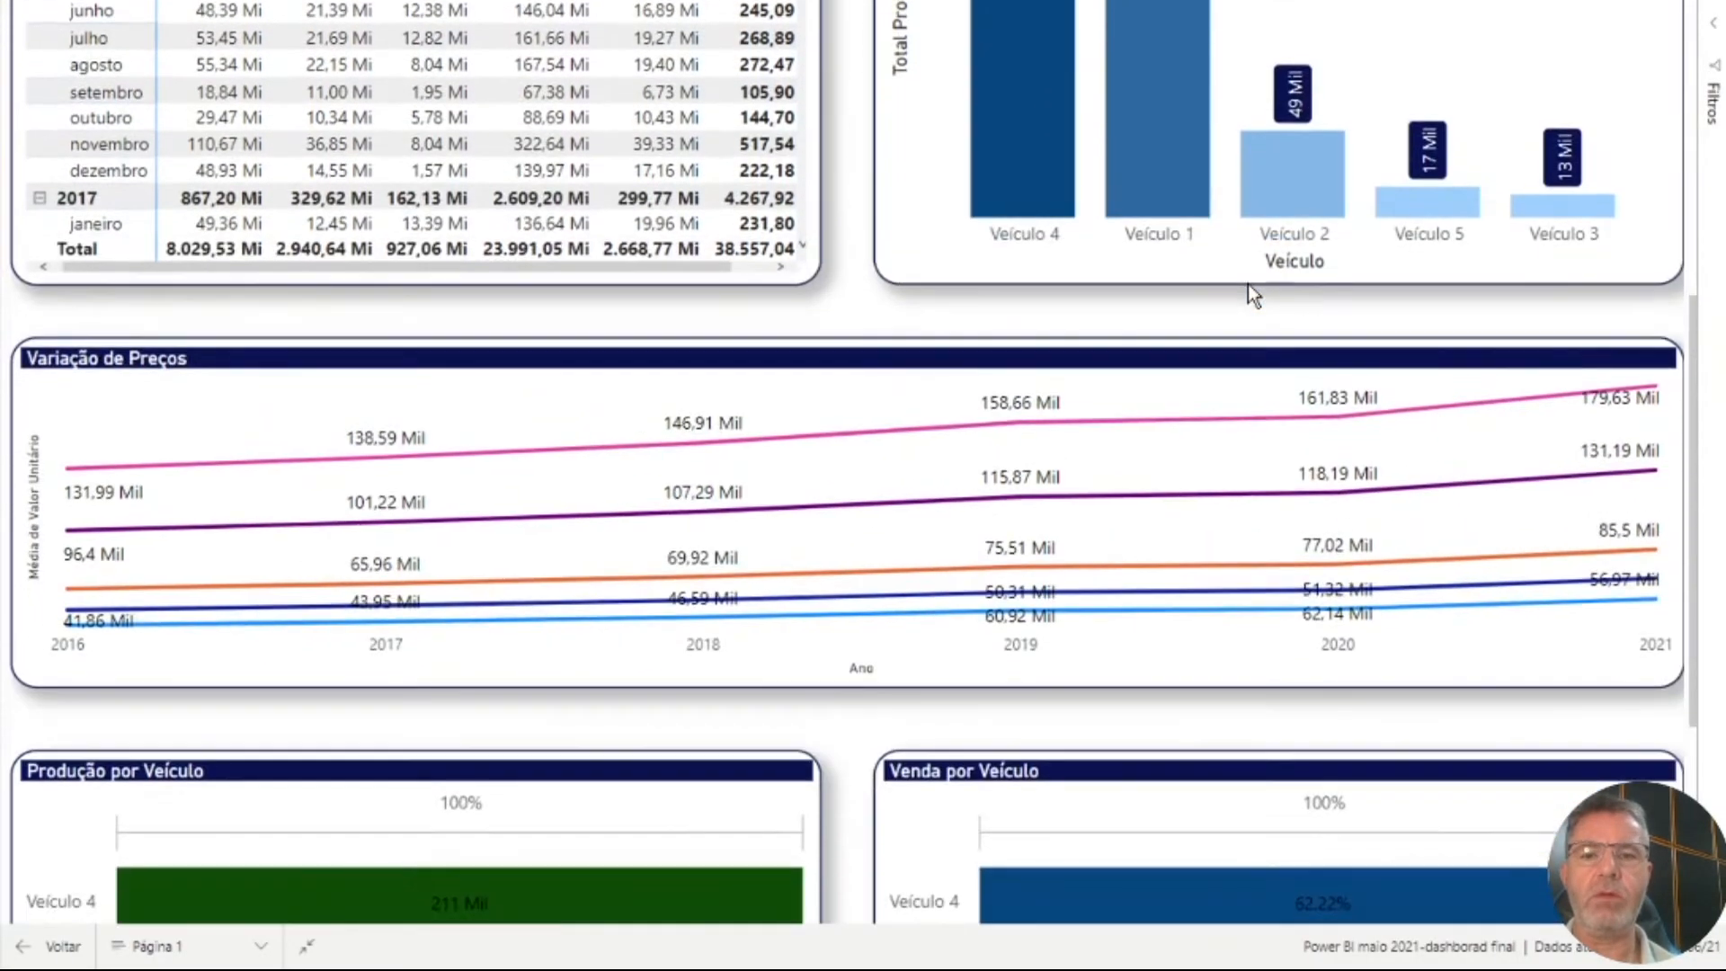
pyautogui.scroll(-5, 1247, 284)
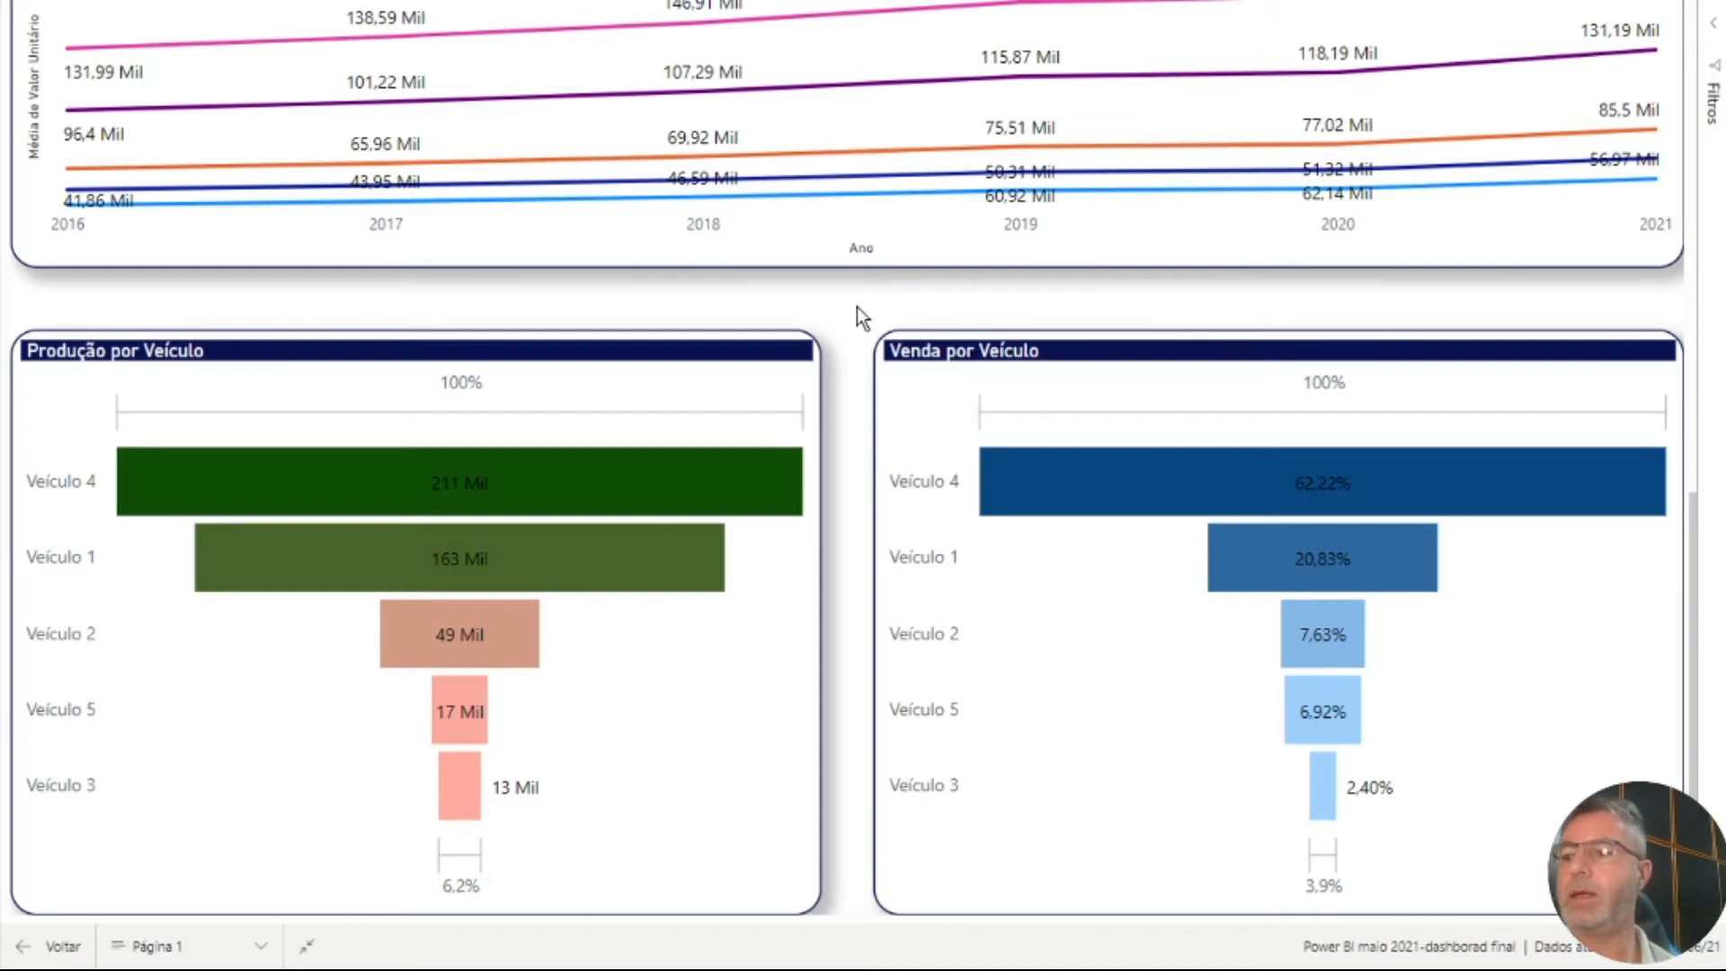
pyautogui.scroll(3, 856, 305)
pyautogui.scroll(-3, 855, 307)
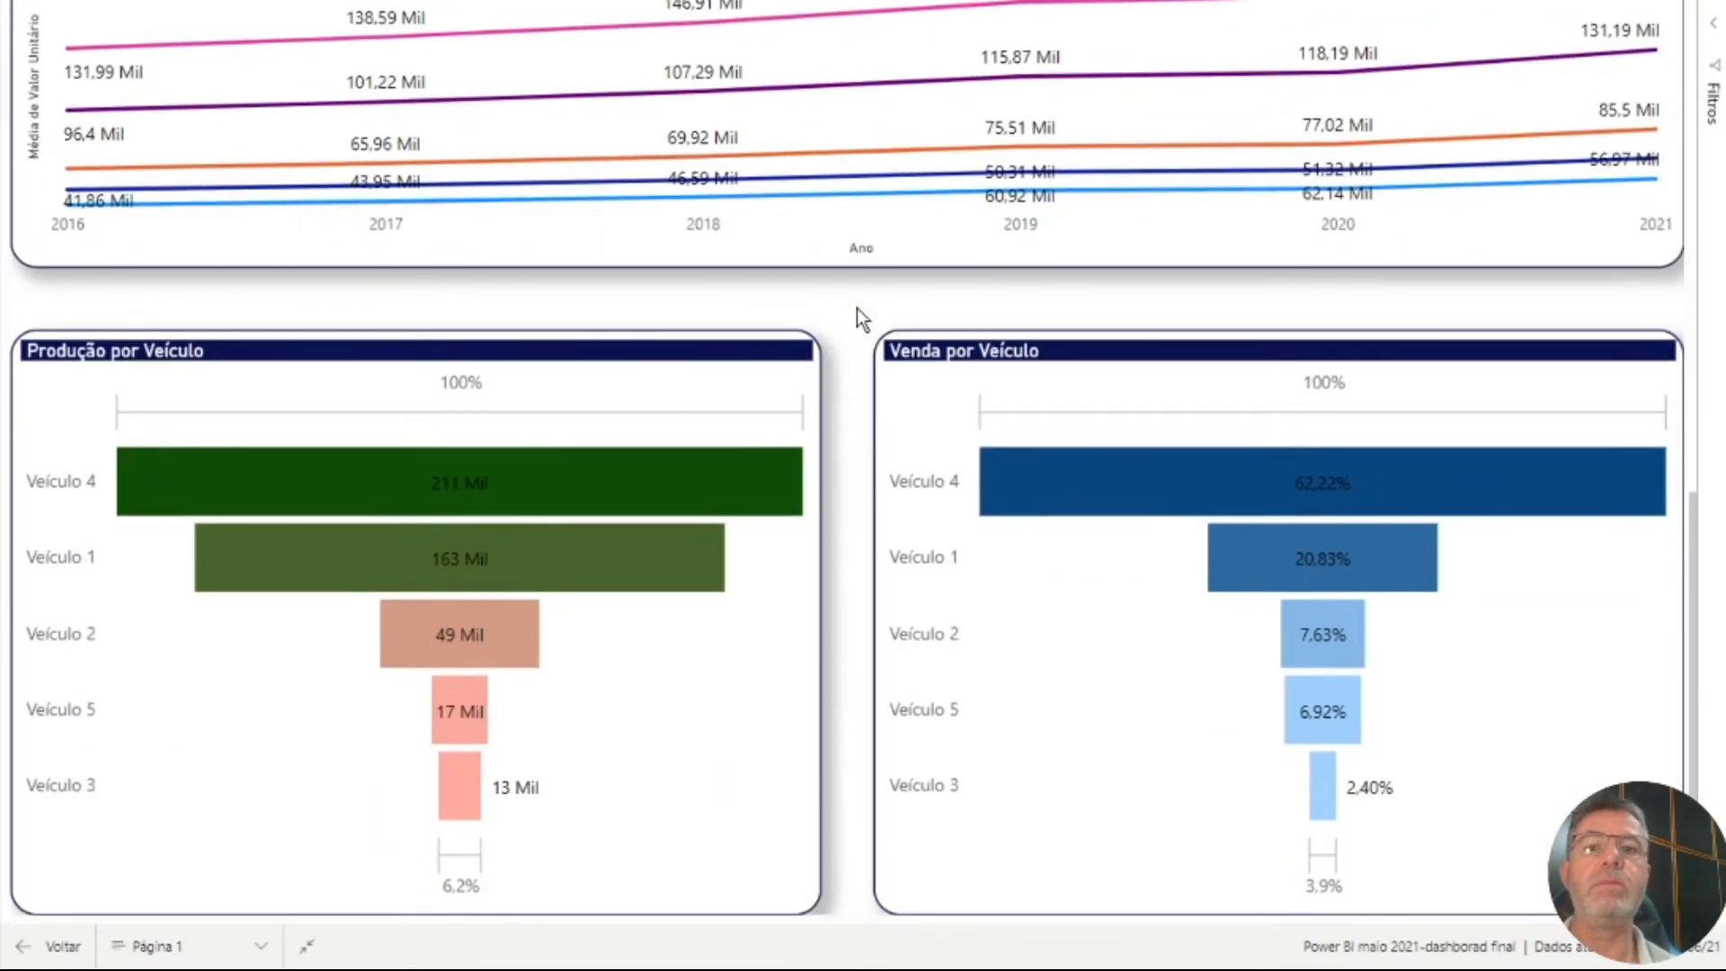
pyautogui.scroll(15, 856, 310)
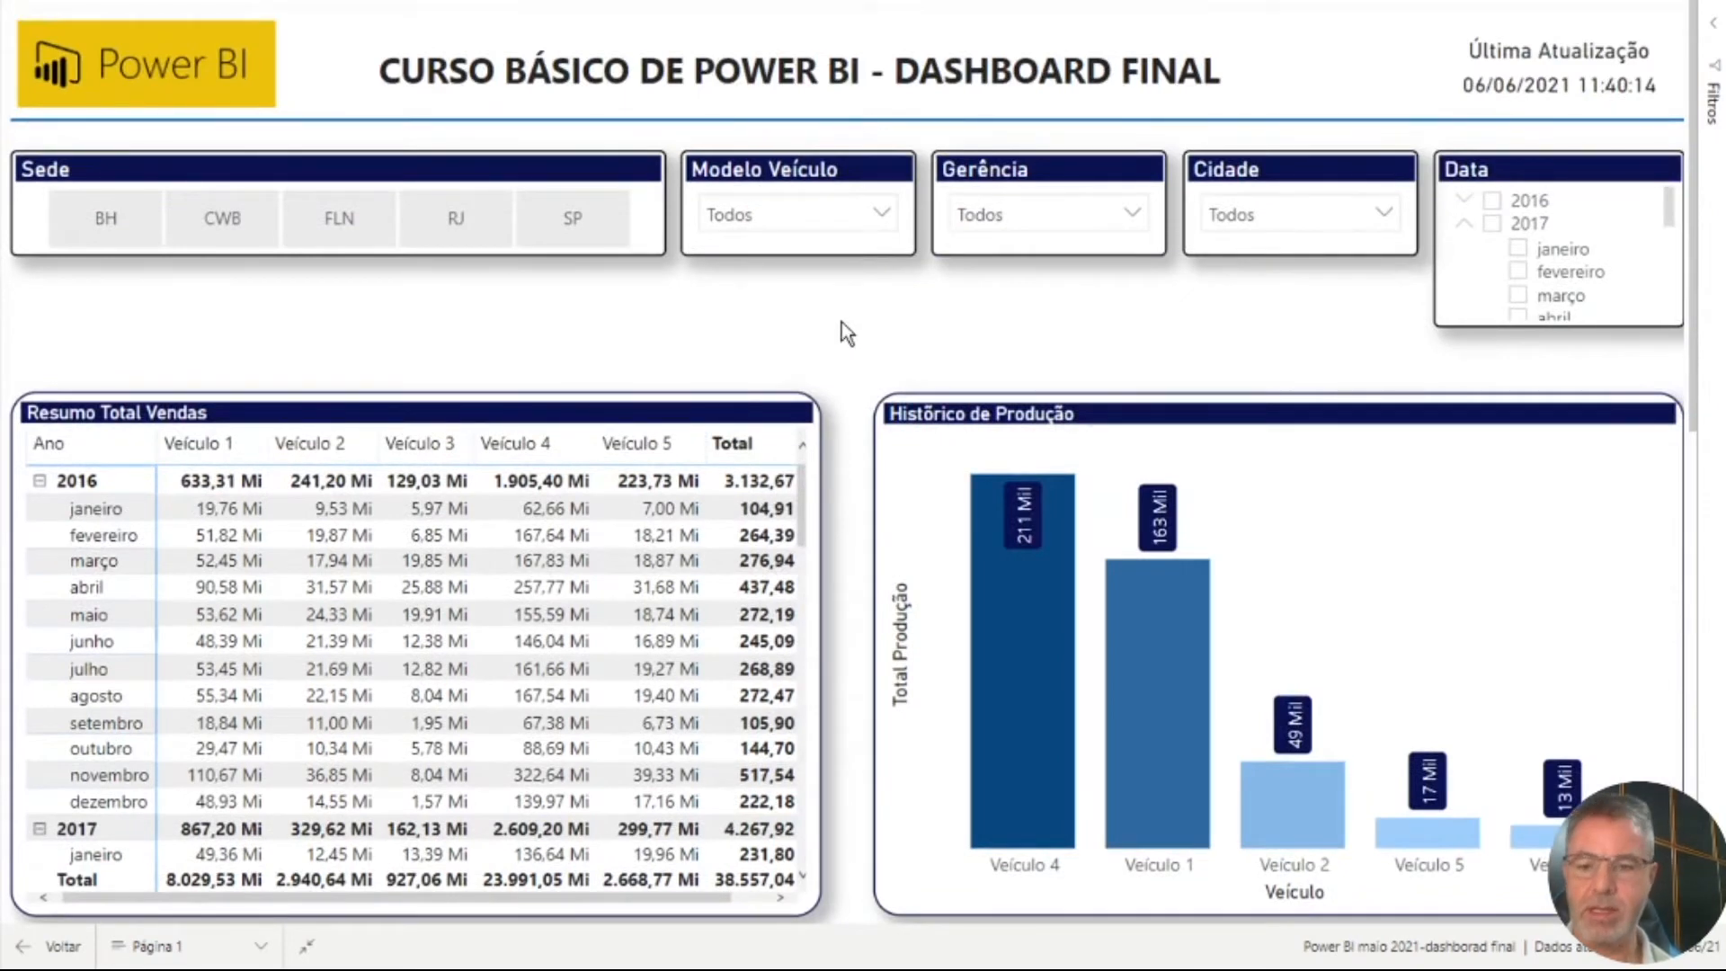
pyautogui.press('Escape')
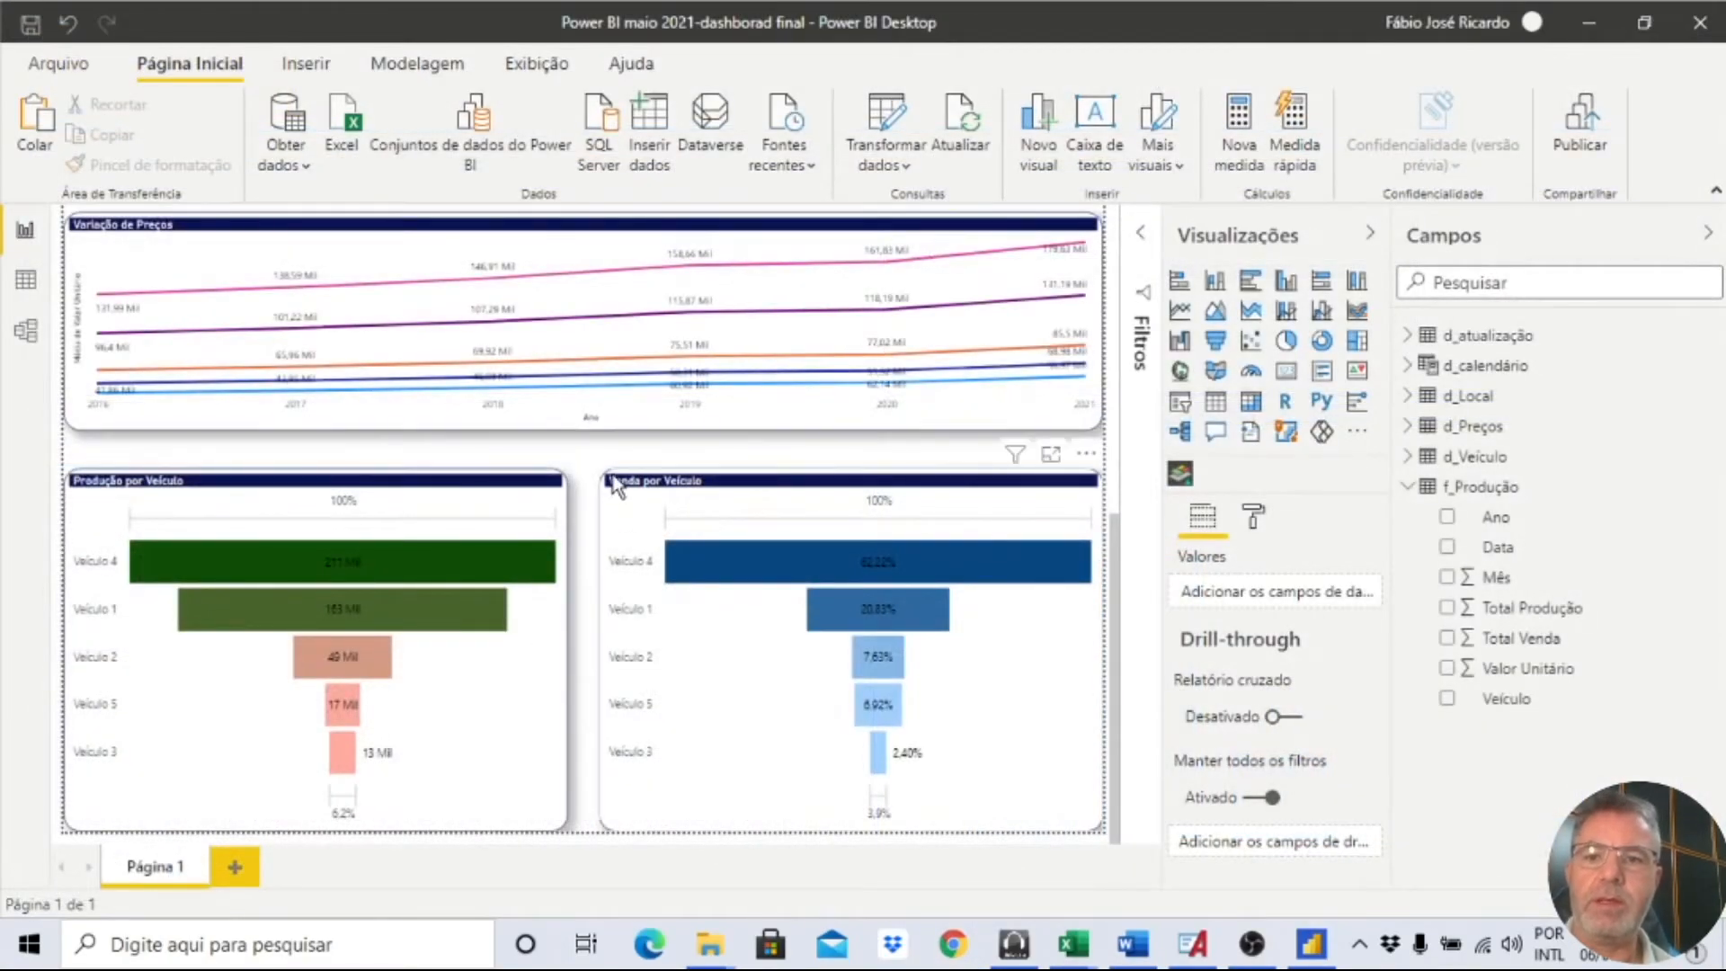
# Duplicate the Página 1 report page.
pyautogui.rightClick(150, 867)
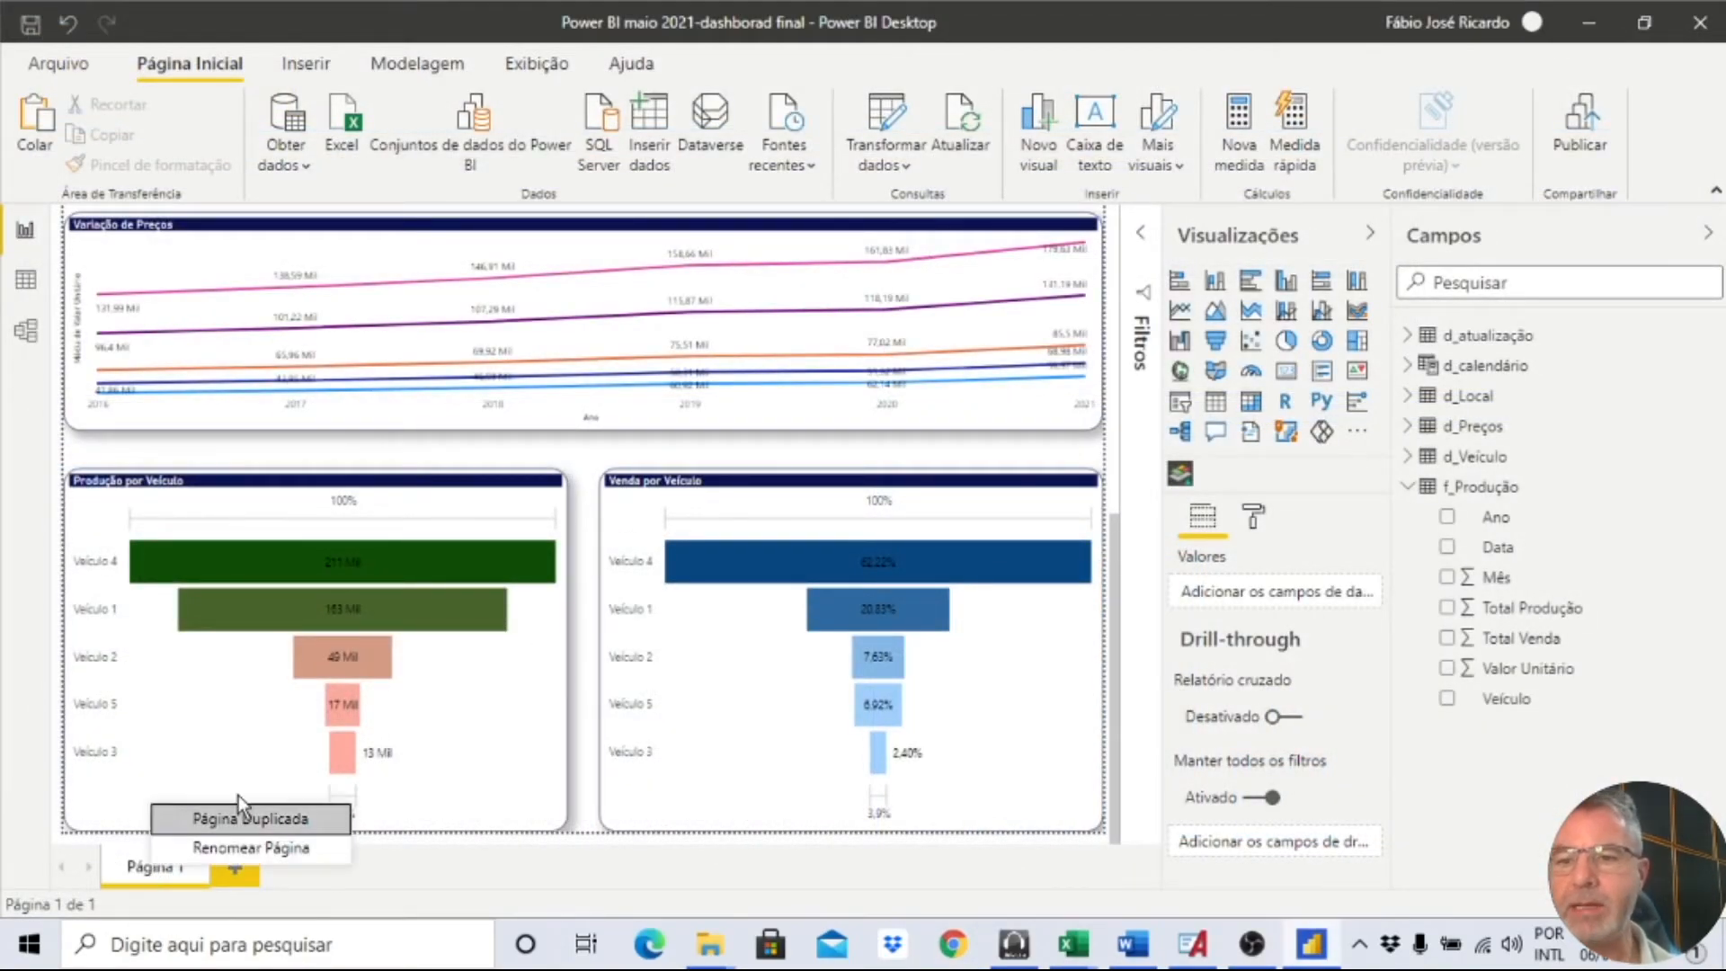
pyautogui.click(255, 818)
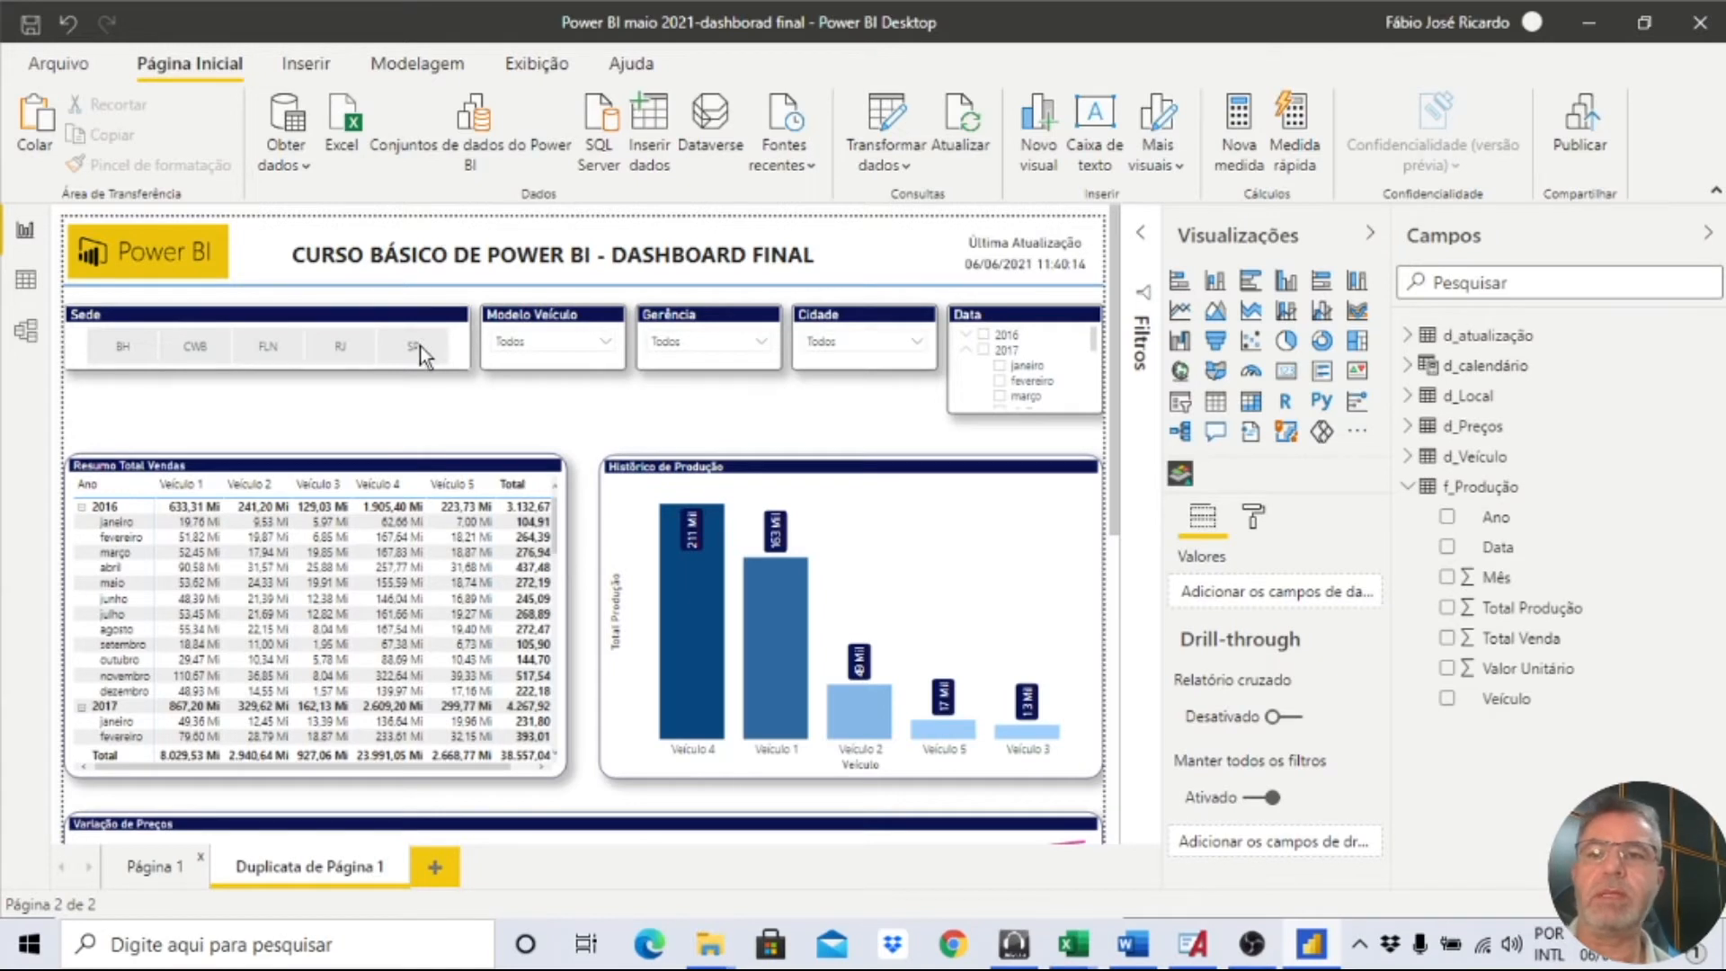
pyautogui.click(410, 322)
pyautogui.click(599, 322)
pyautogui.click(699, 321)
# Delete the Resumo Total Vendas table, the Histórico de Produção and Variação de Preços charts and both funnels from the duplicated page.
pyautogui.click(416, 470)
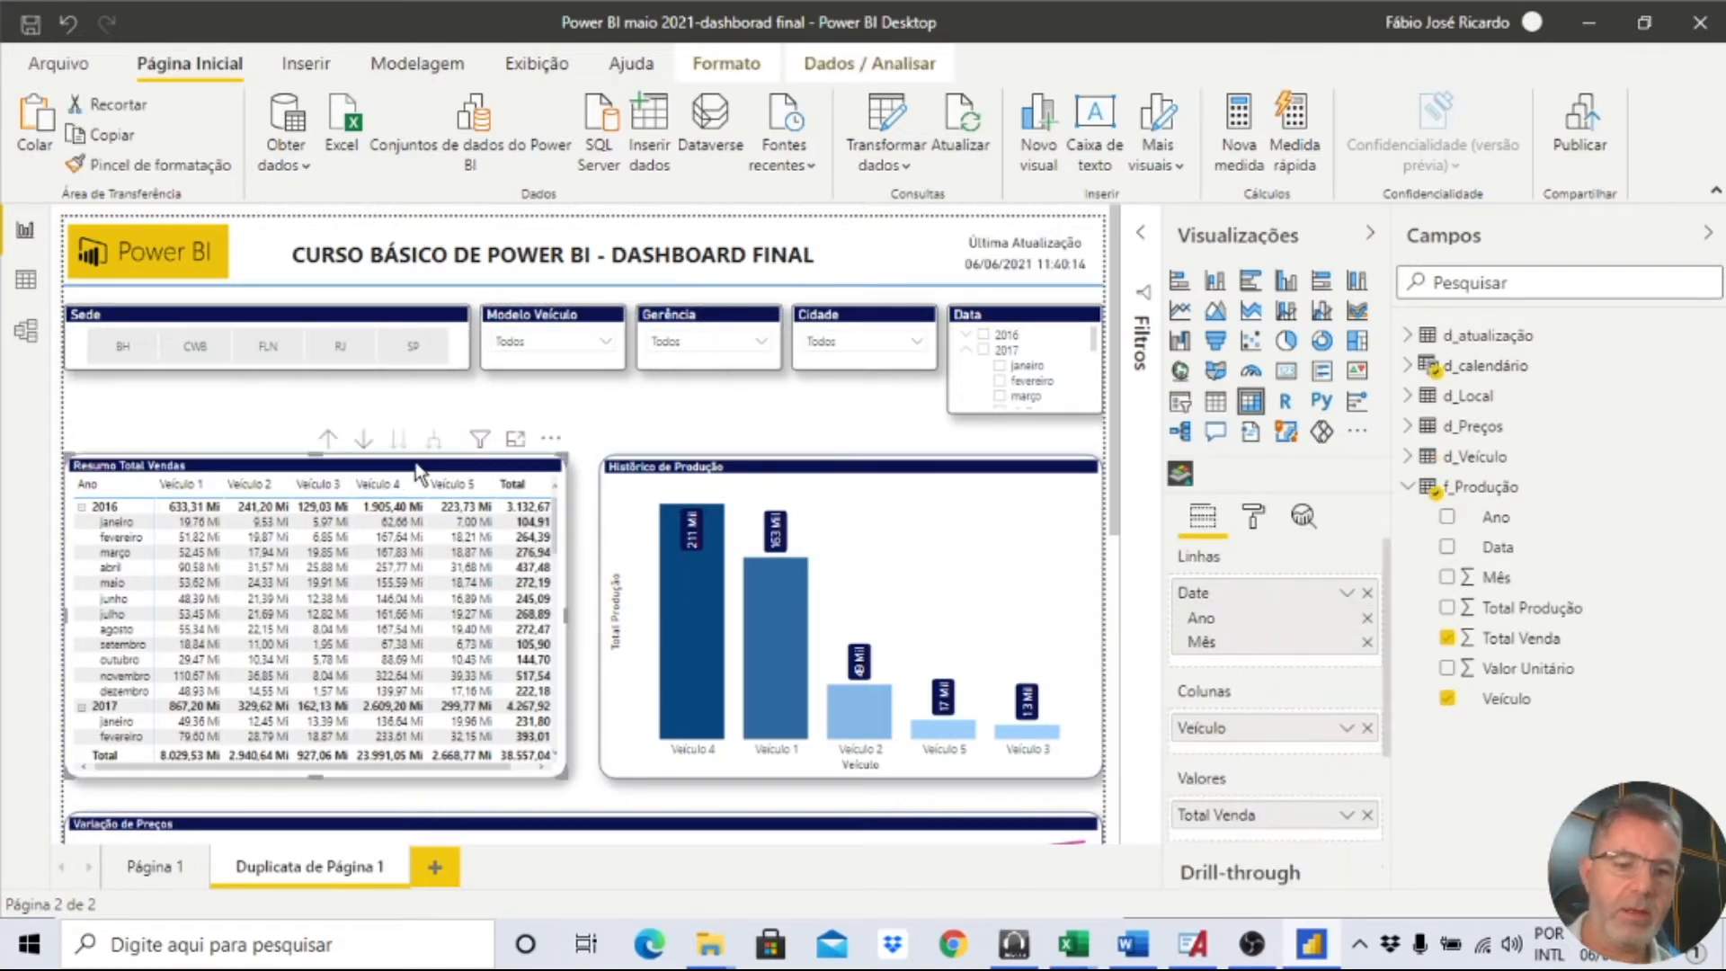
pyautogui.press('Delete')
pyautogui.click(726, 476)
pyautogui.press('Delete')
pyautogui.scroll(-3, 497, 737)
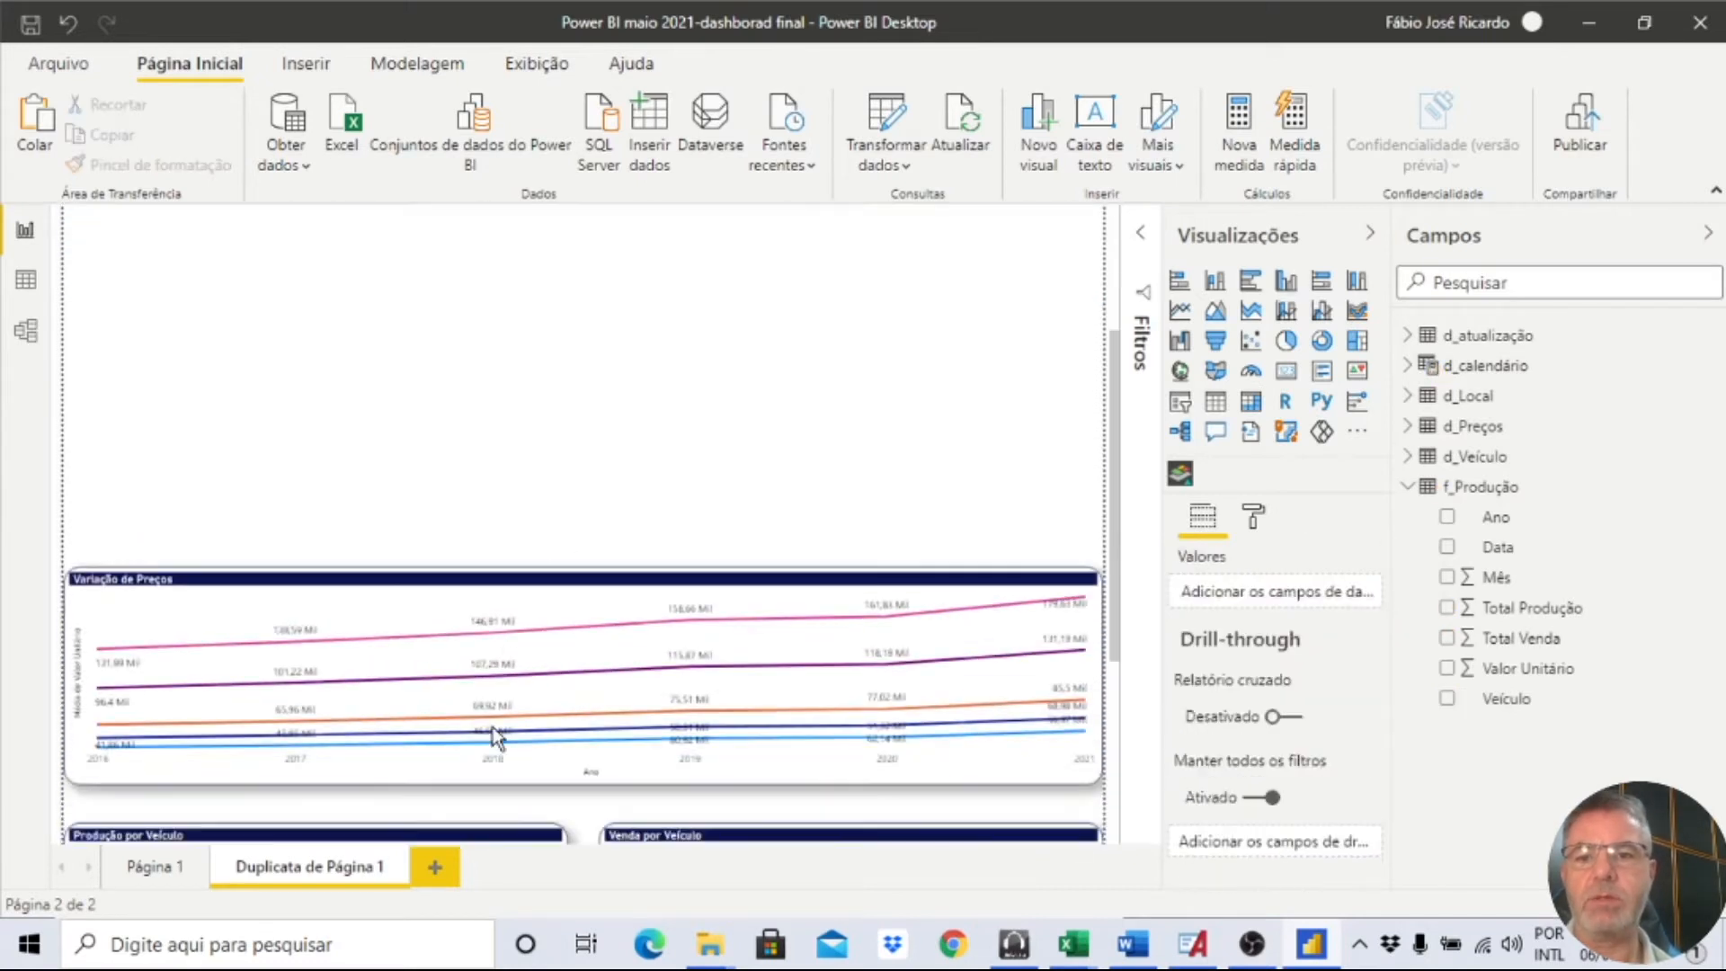
pyautogui.click(580, 583)
pyautogui.press('Delete')
pyautogui.scroll(-3, 451, 827)
pyautogui.click(463, 584)
pyautogui.press('Delete')
pyautogui.click(764, 582)
pyautogui.press('Delete')
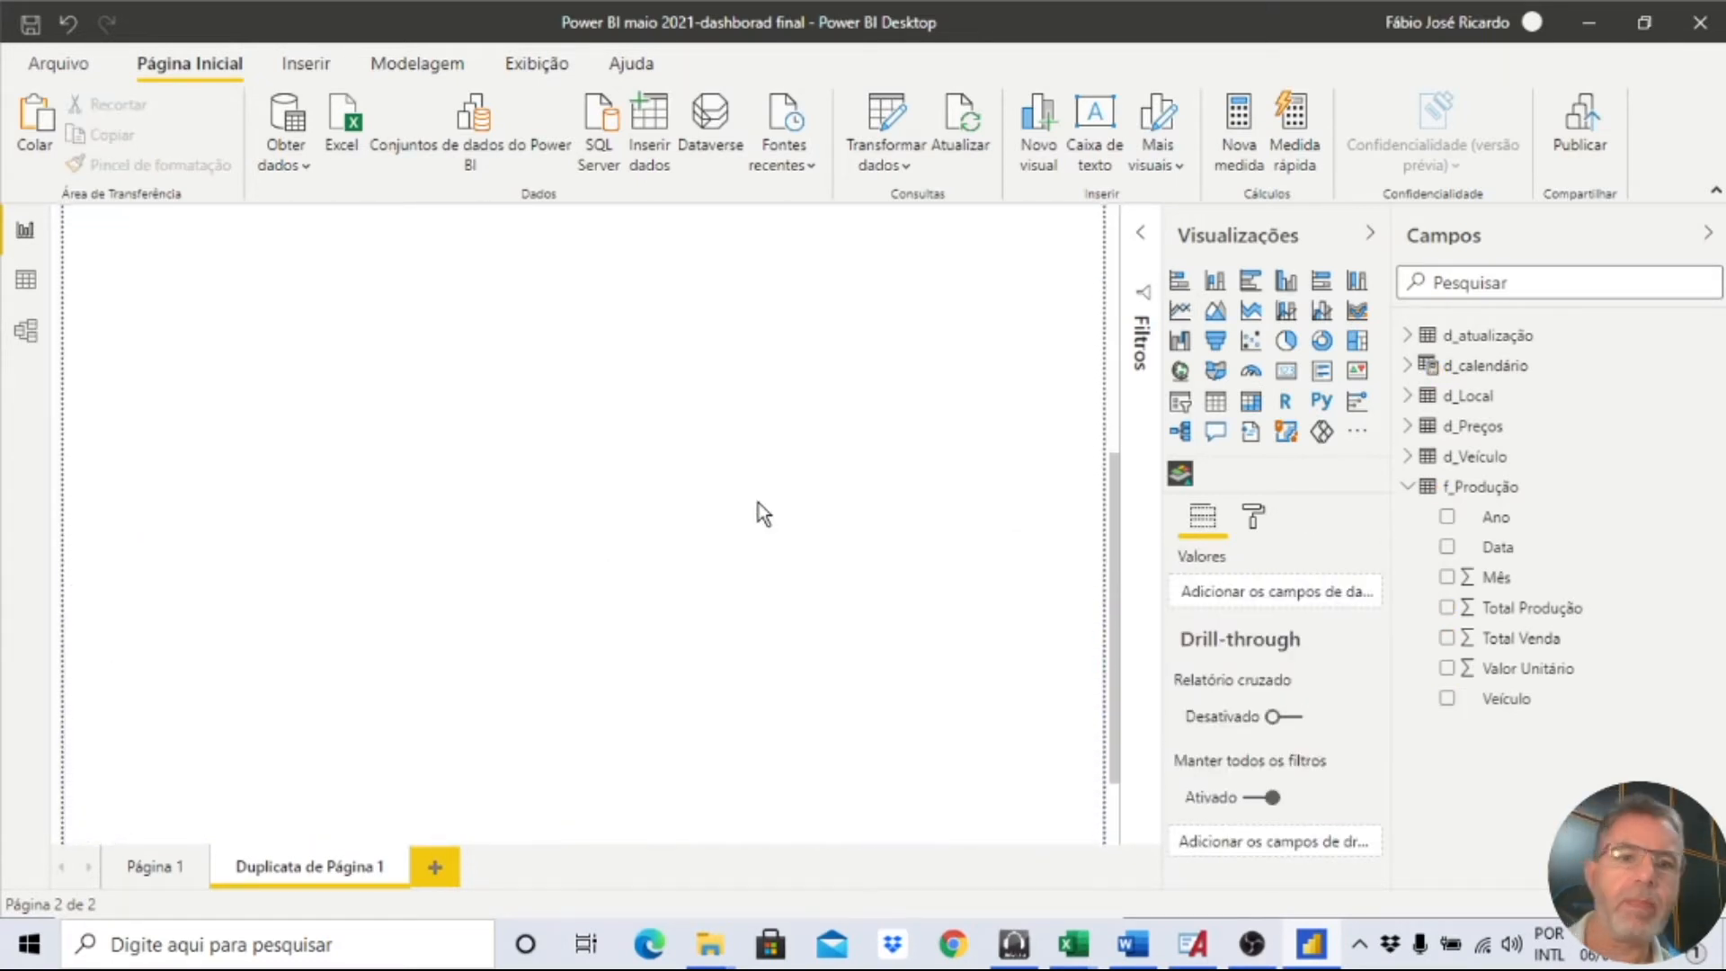
# Add a funnel chart with Gerência from d_Local as group and Total Produção from f_Produção as values, and make it taller.
pyautogui.click(1408, 486)
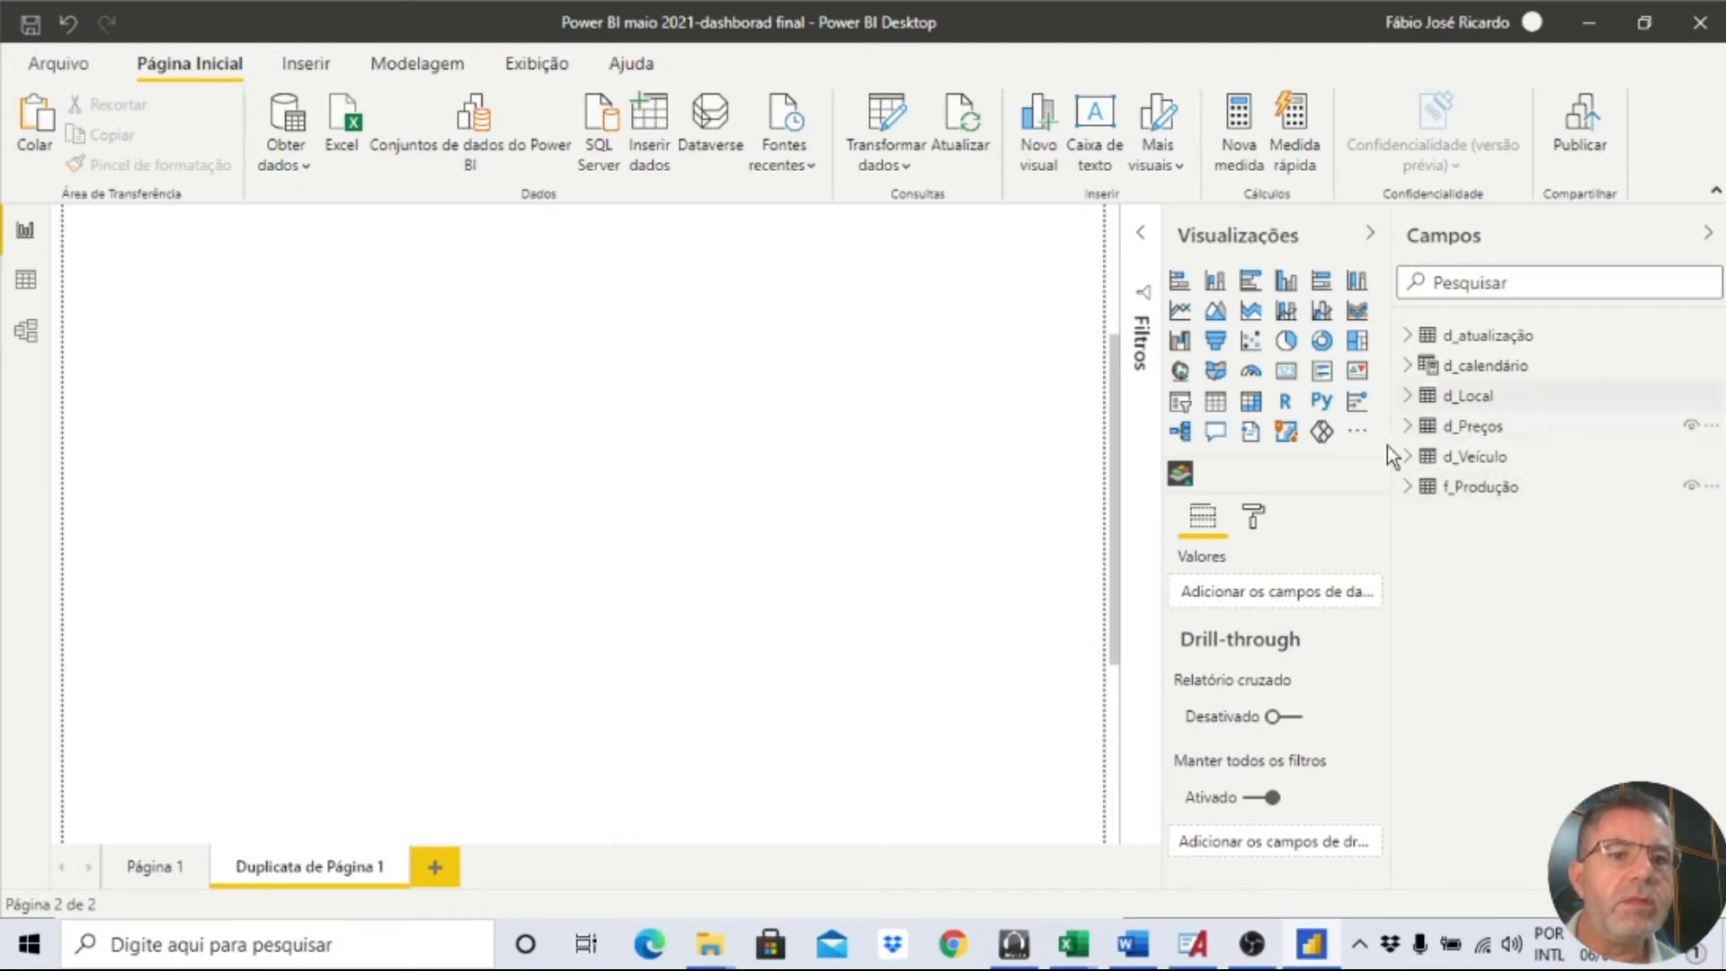
pyautogui.click(1431, 396)
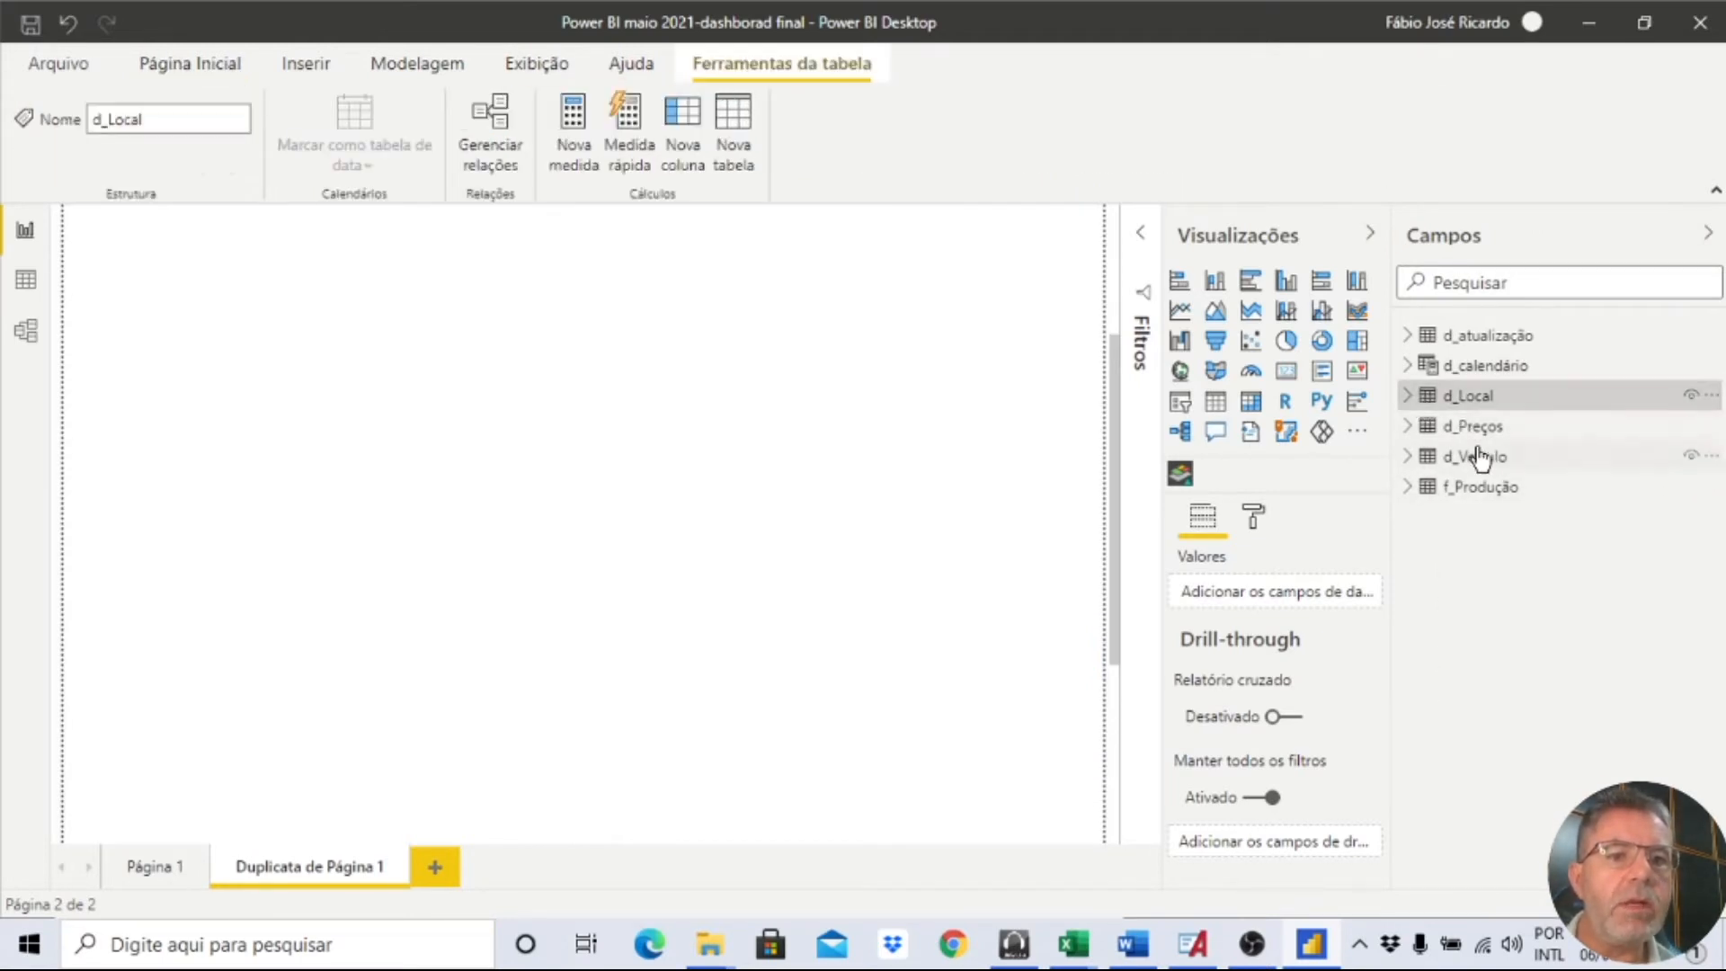
pyautogui.click(1407, 397)
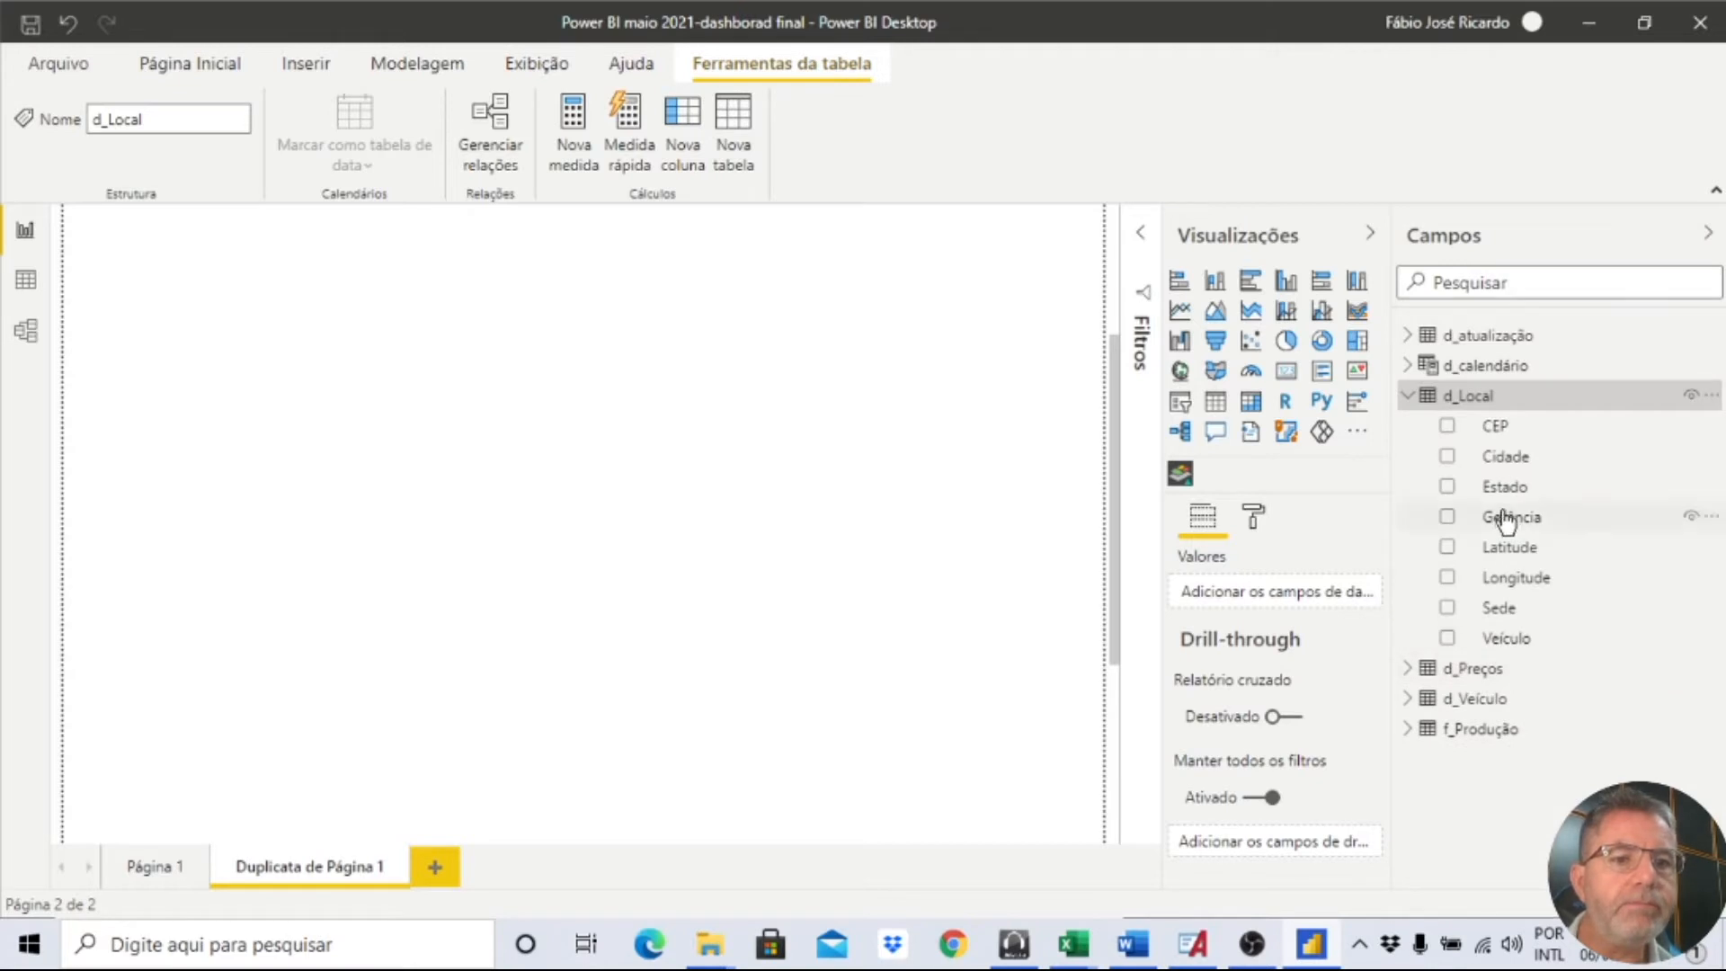
pyautogui.click(602, 438)
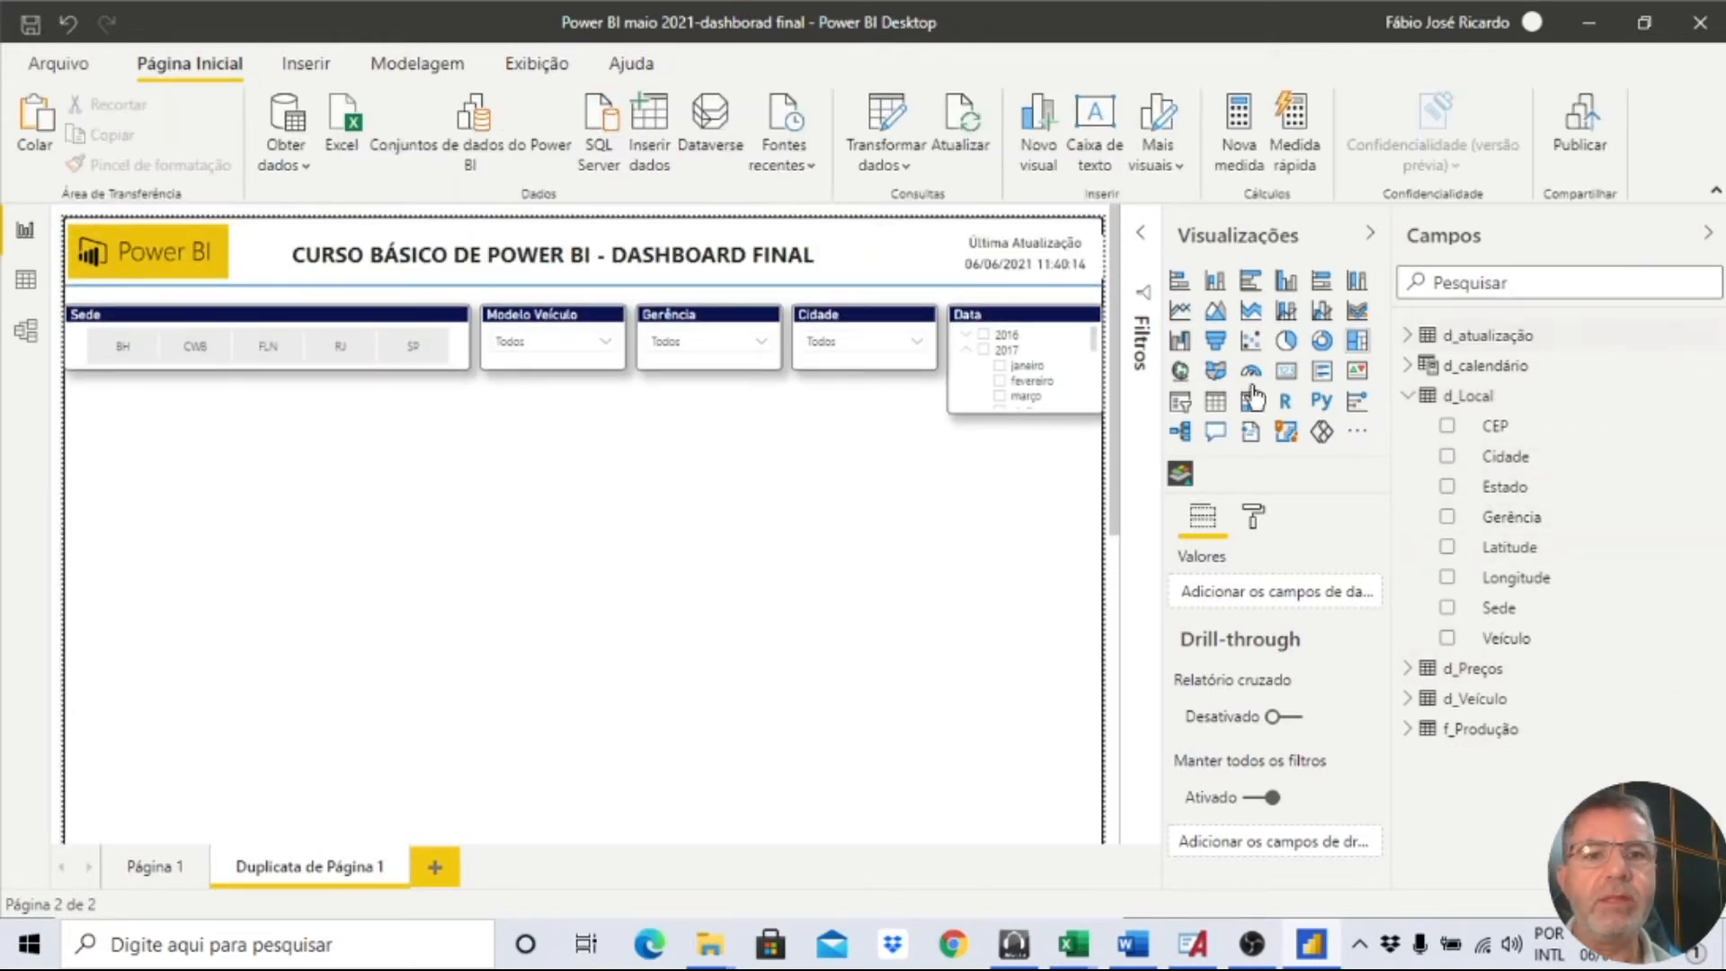
pyautogui.click(1215, 341)
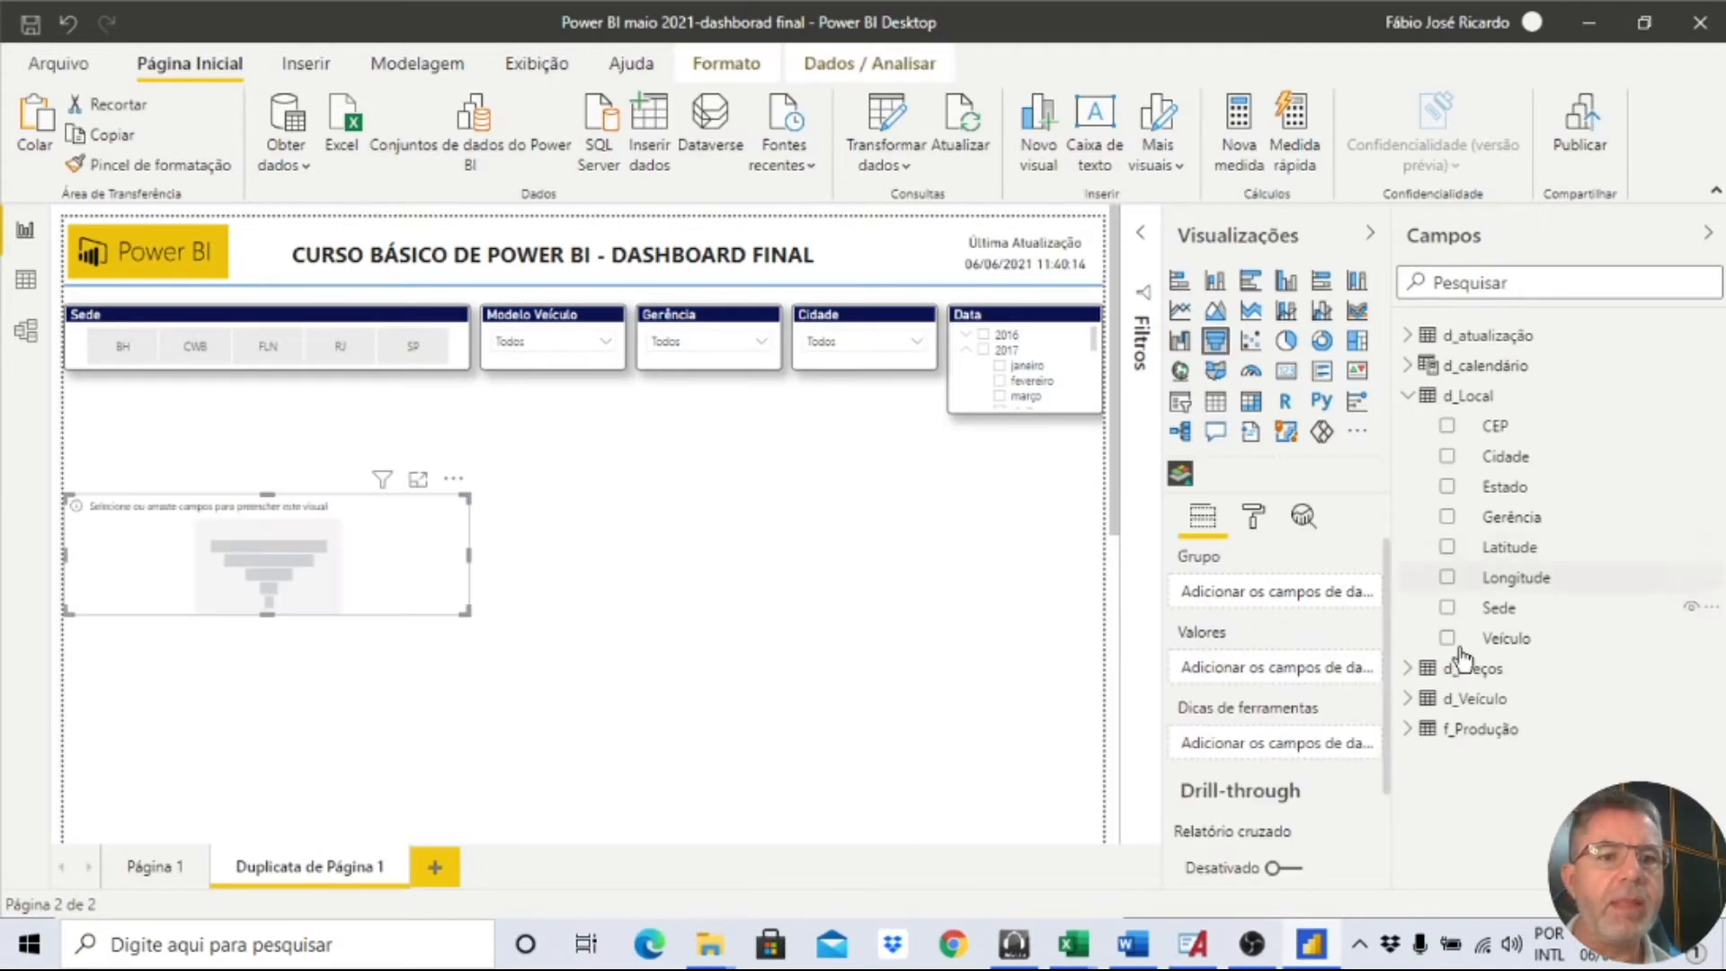
pyautogui.click(1447, 517)
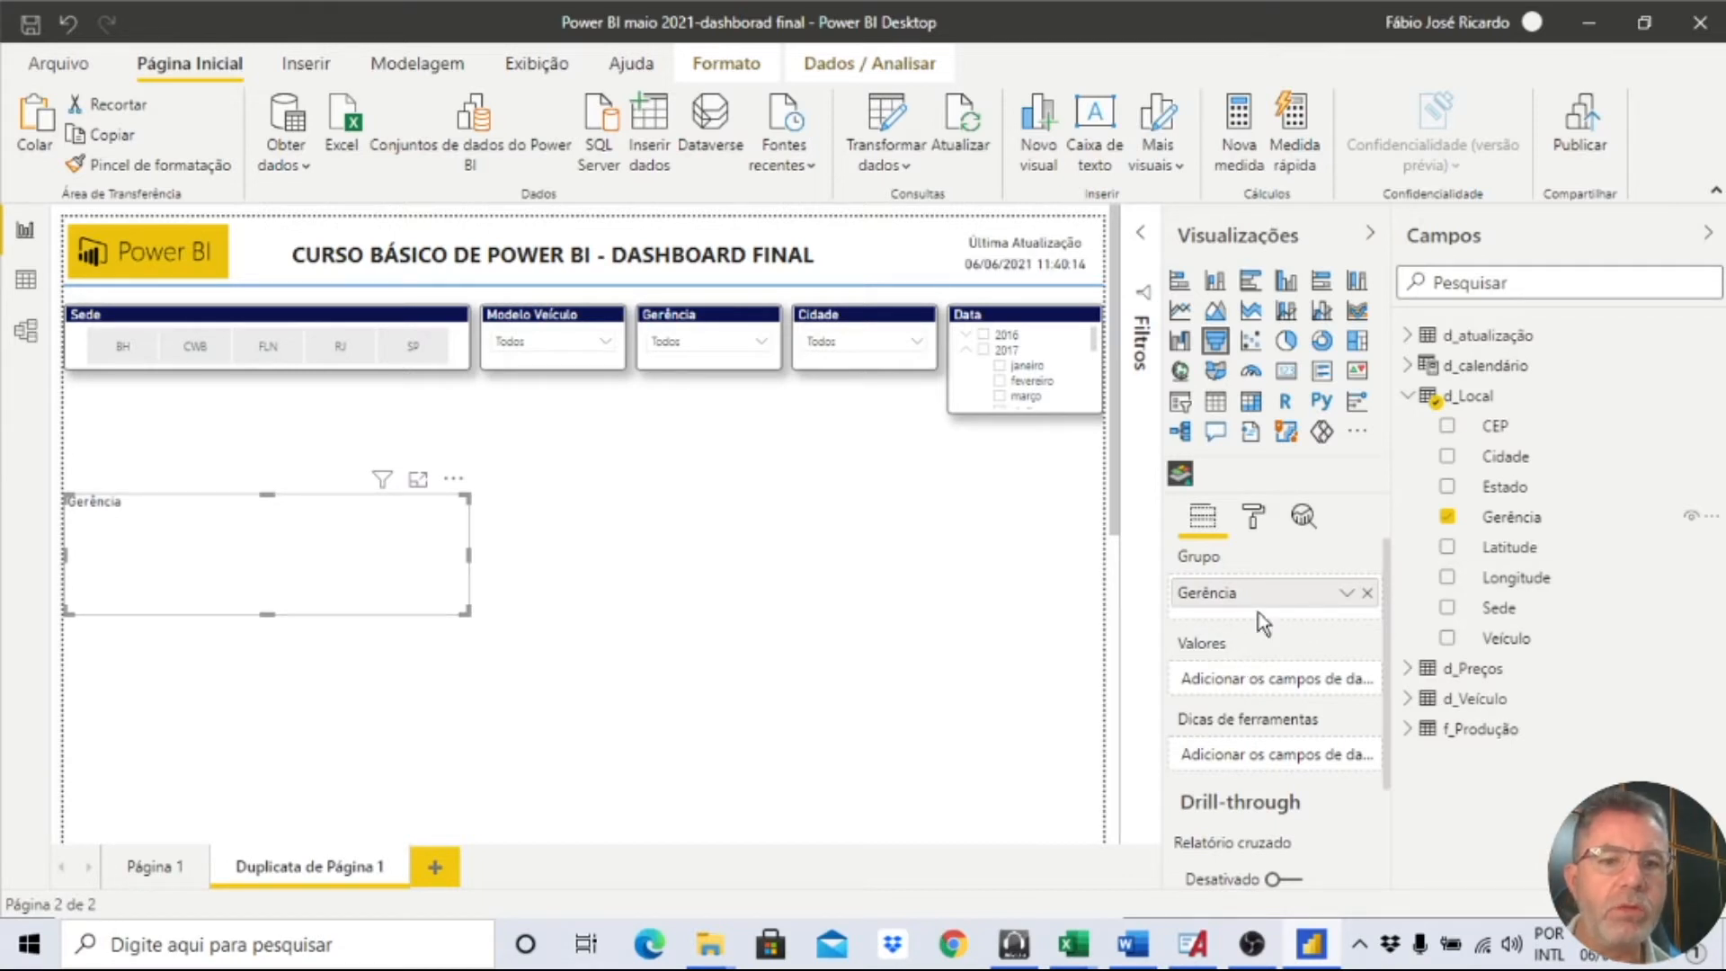
pyautogui.click(1474, 728)
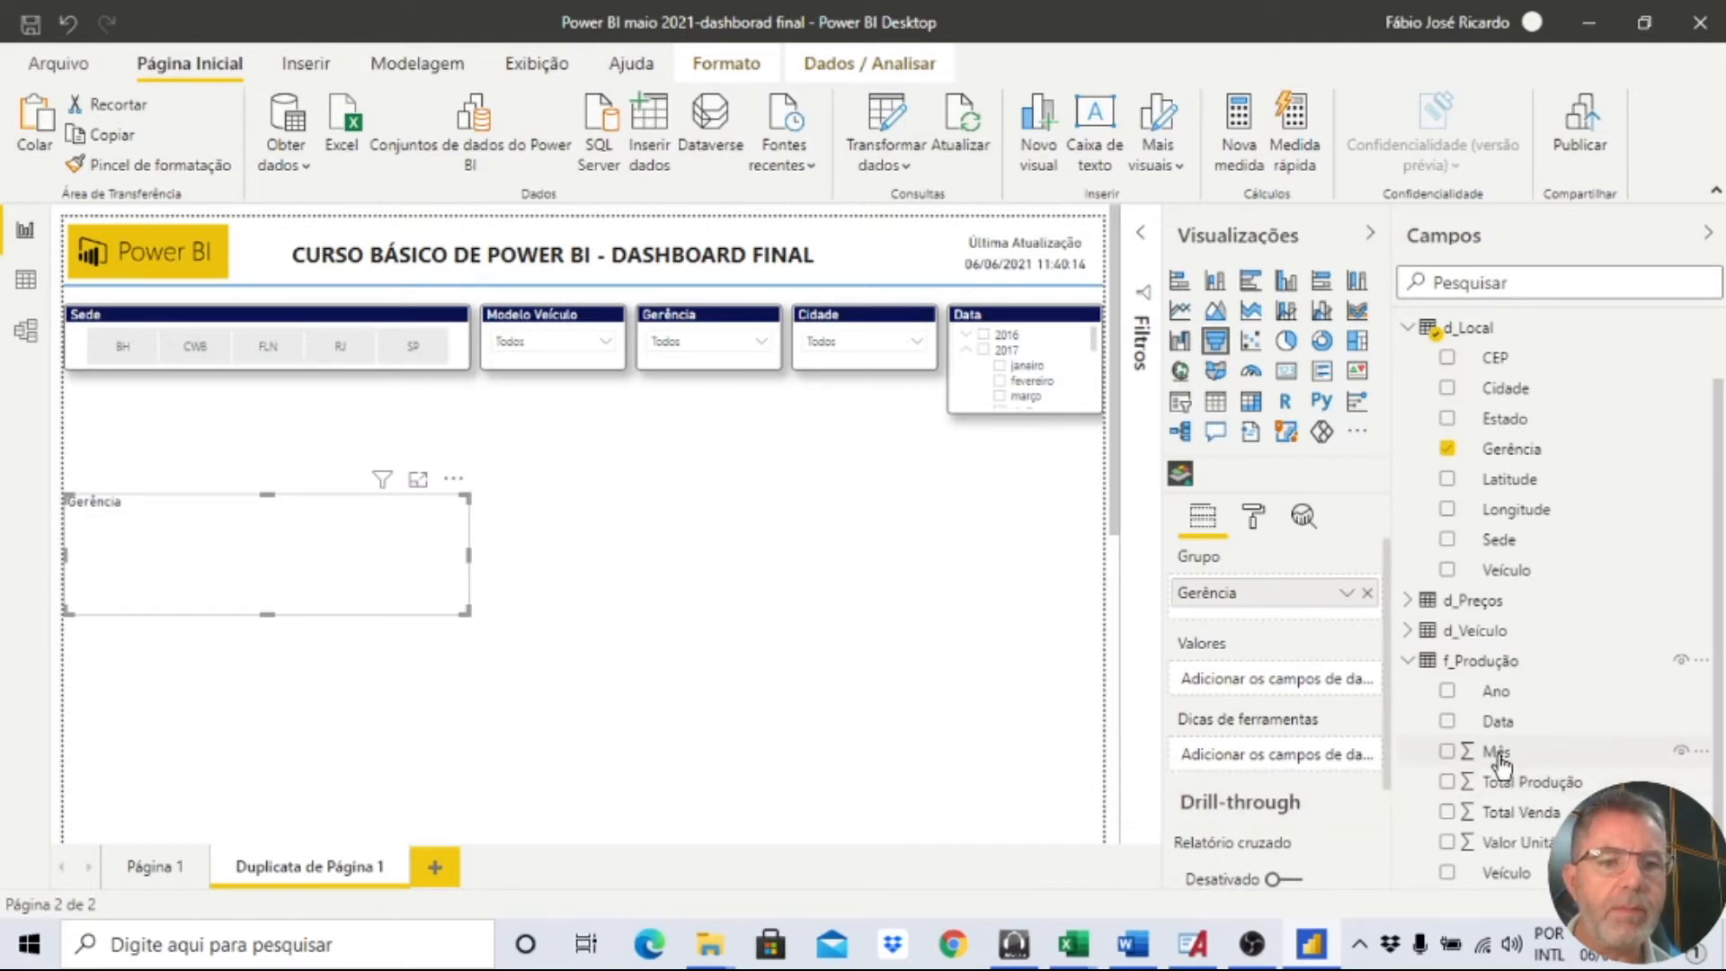
pyautogui.moveTo(1525, 791); pyautogui.dragTo(1314, 688)
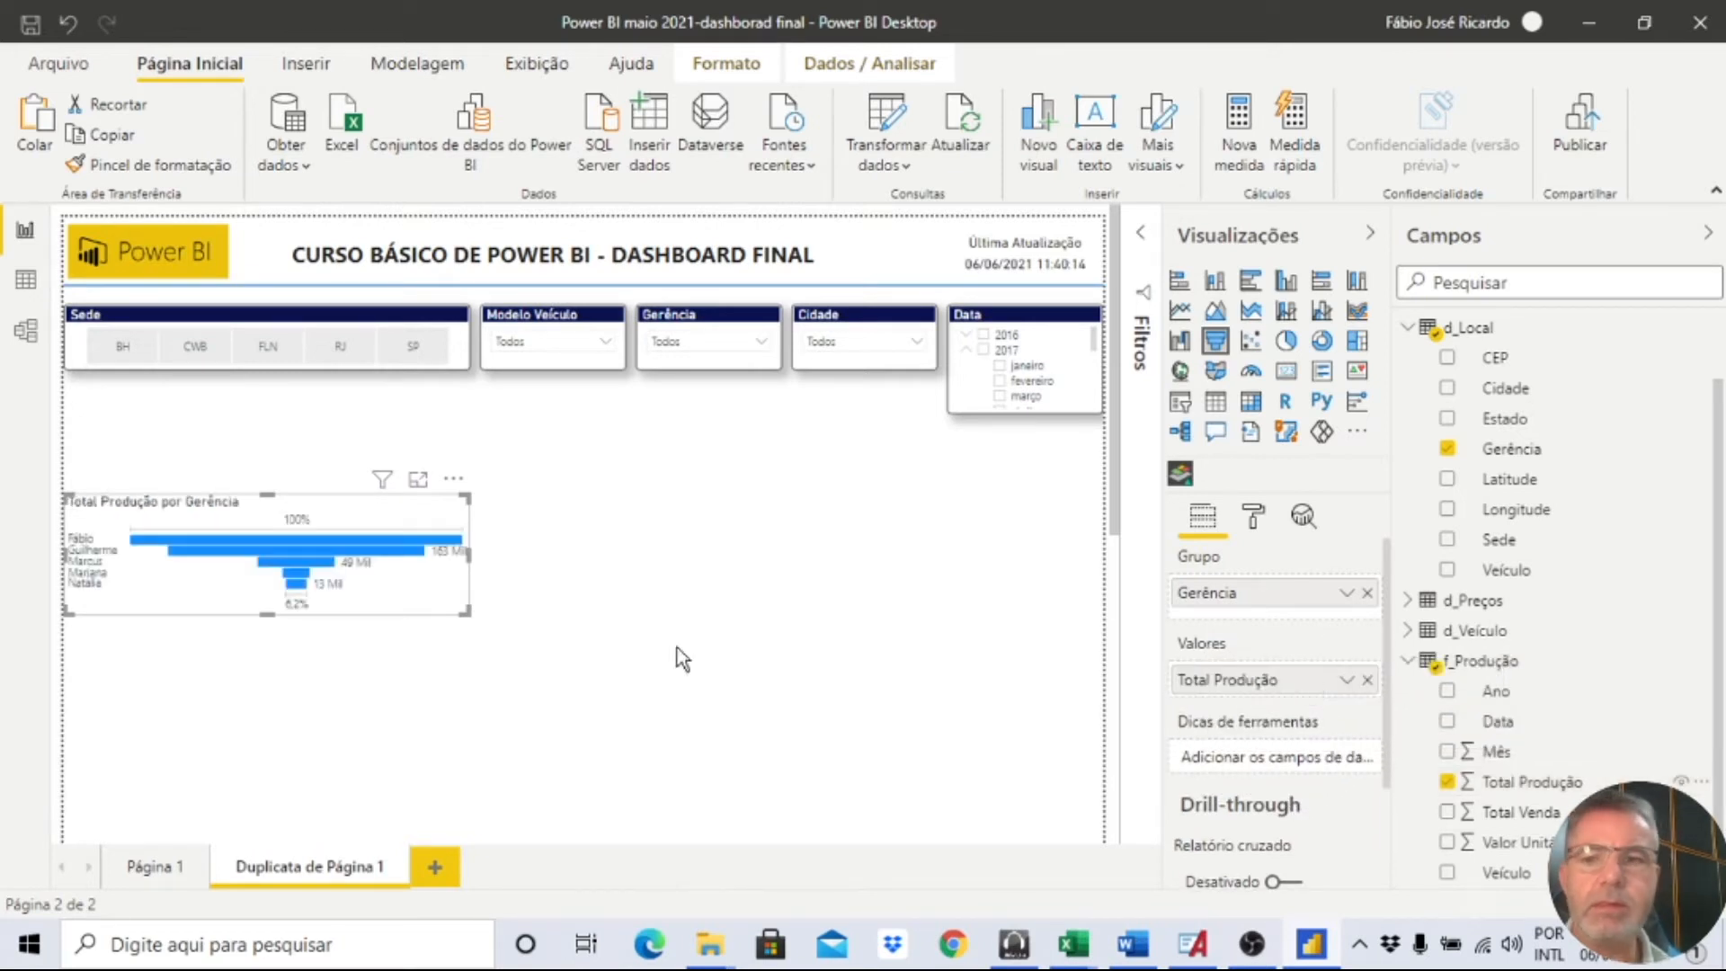
pyautogui.moveTo(468, 619); pyautogui.dragTo(468, 731)
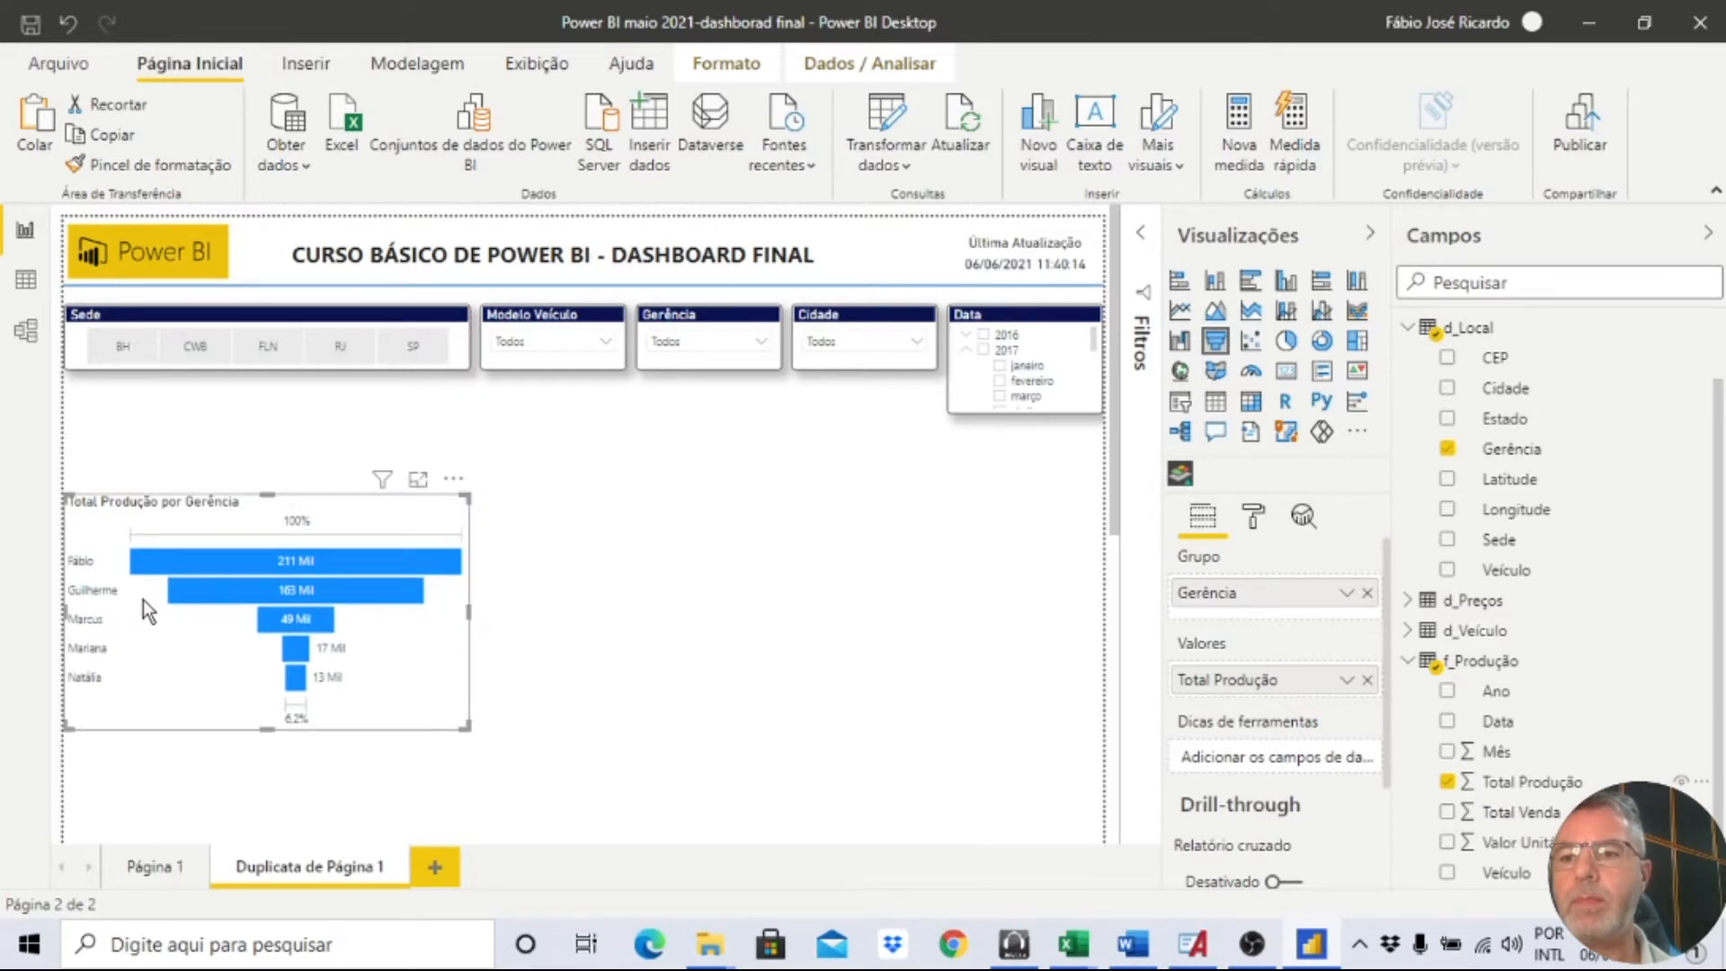
# Show the funnel in focus mode and apply a color scale to its default data color.
pyautogui.click(418, 479)
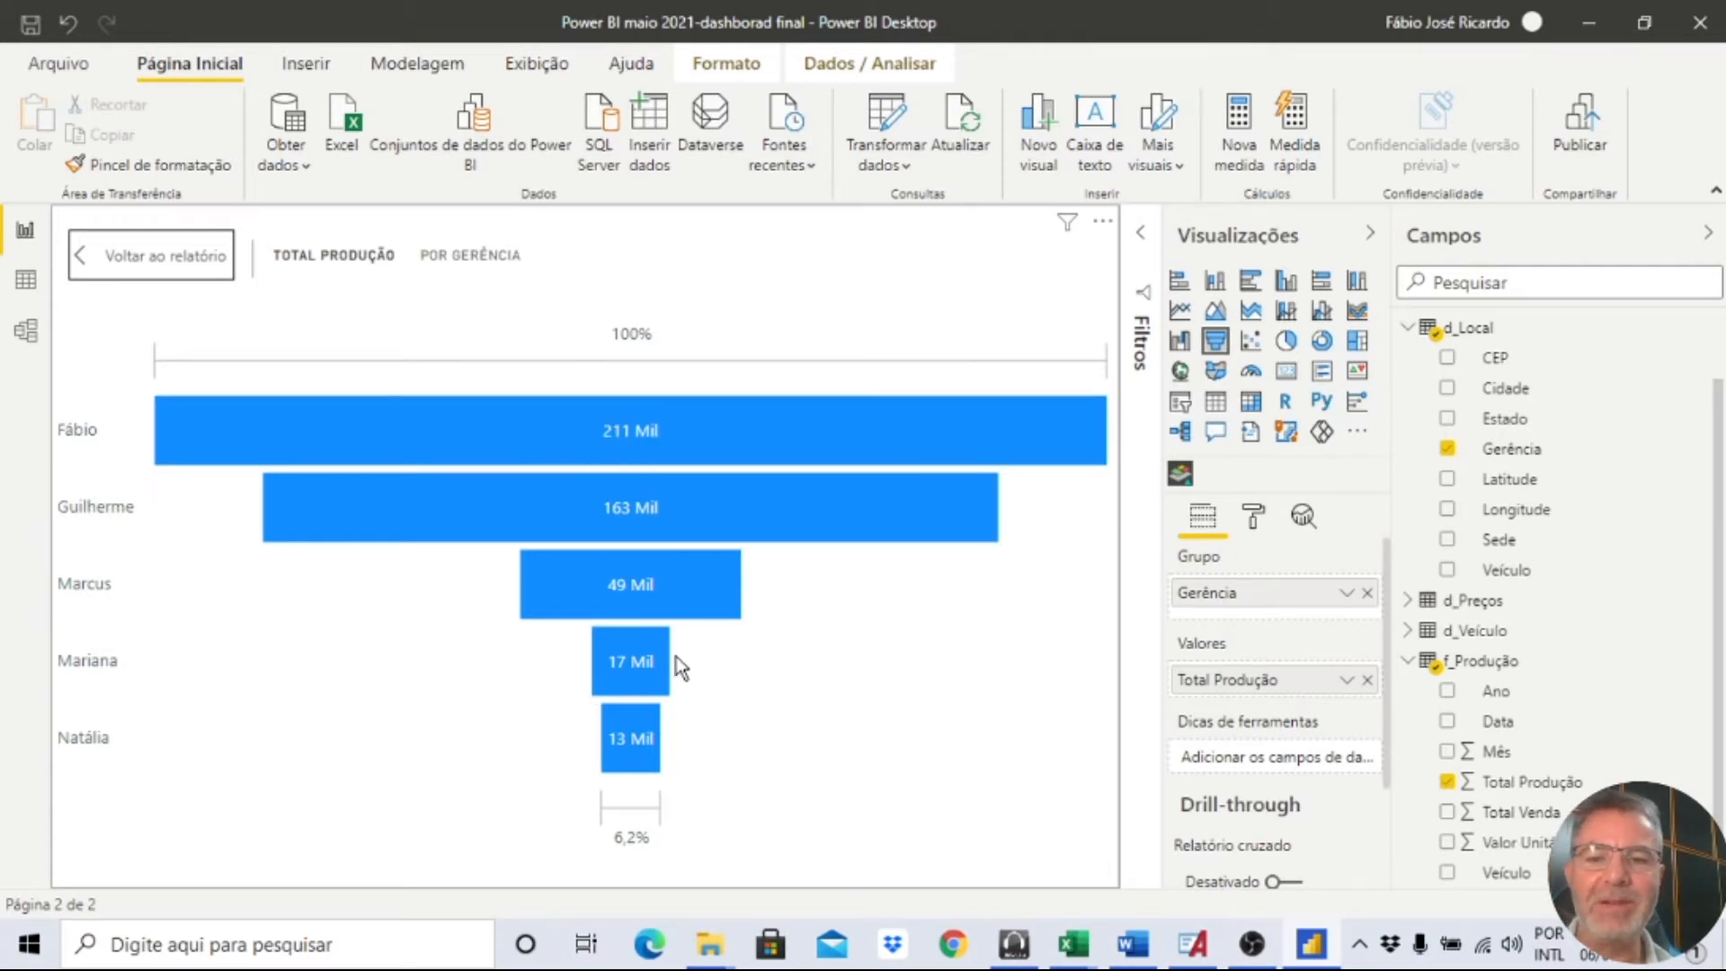
pyautogui.click(1255, 520)
pyautogui.click(1233, 659)
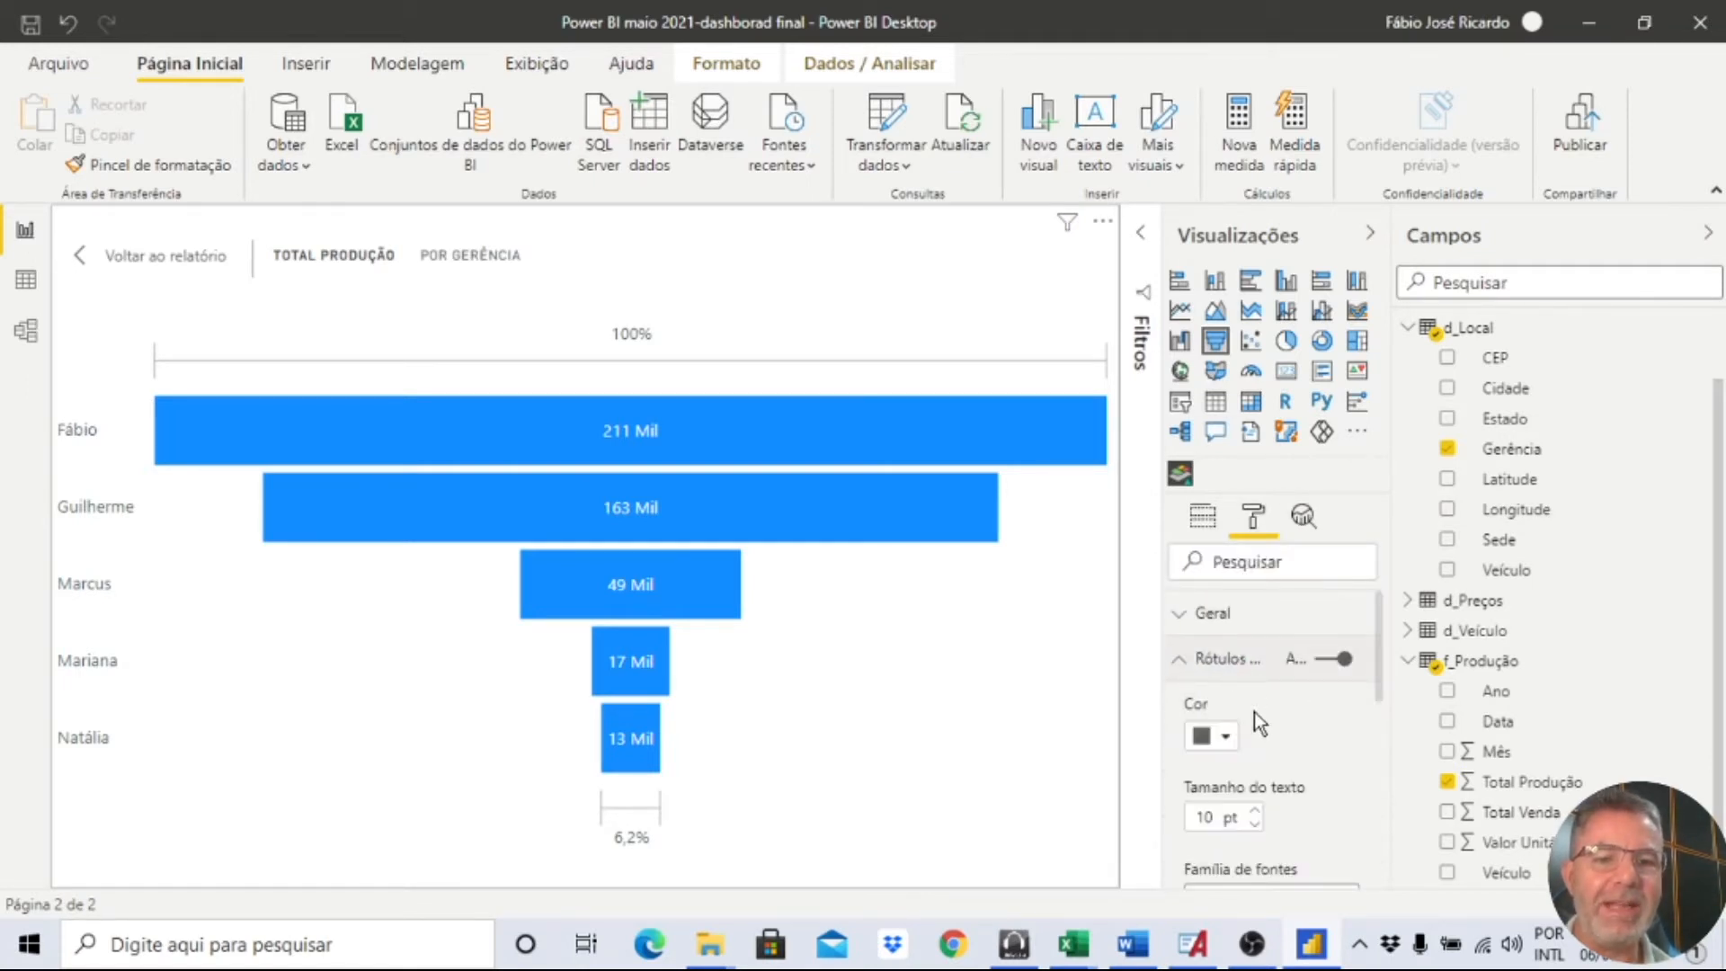
pyautogui.click(1249, 663)
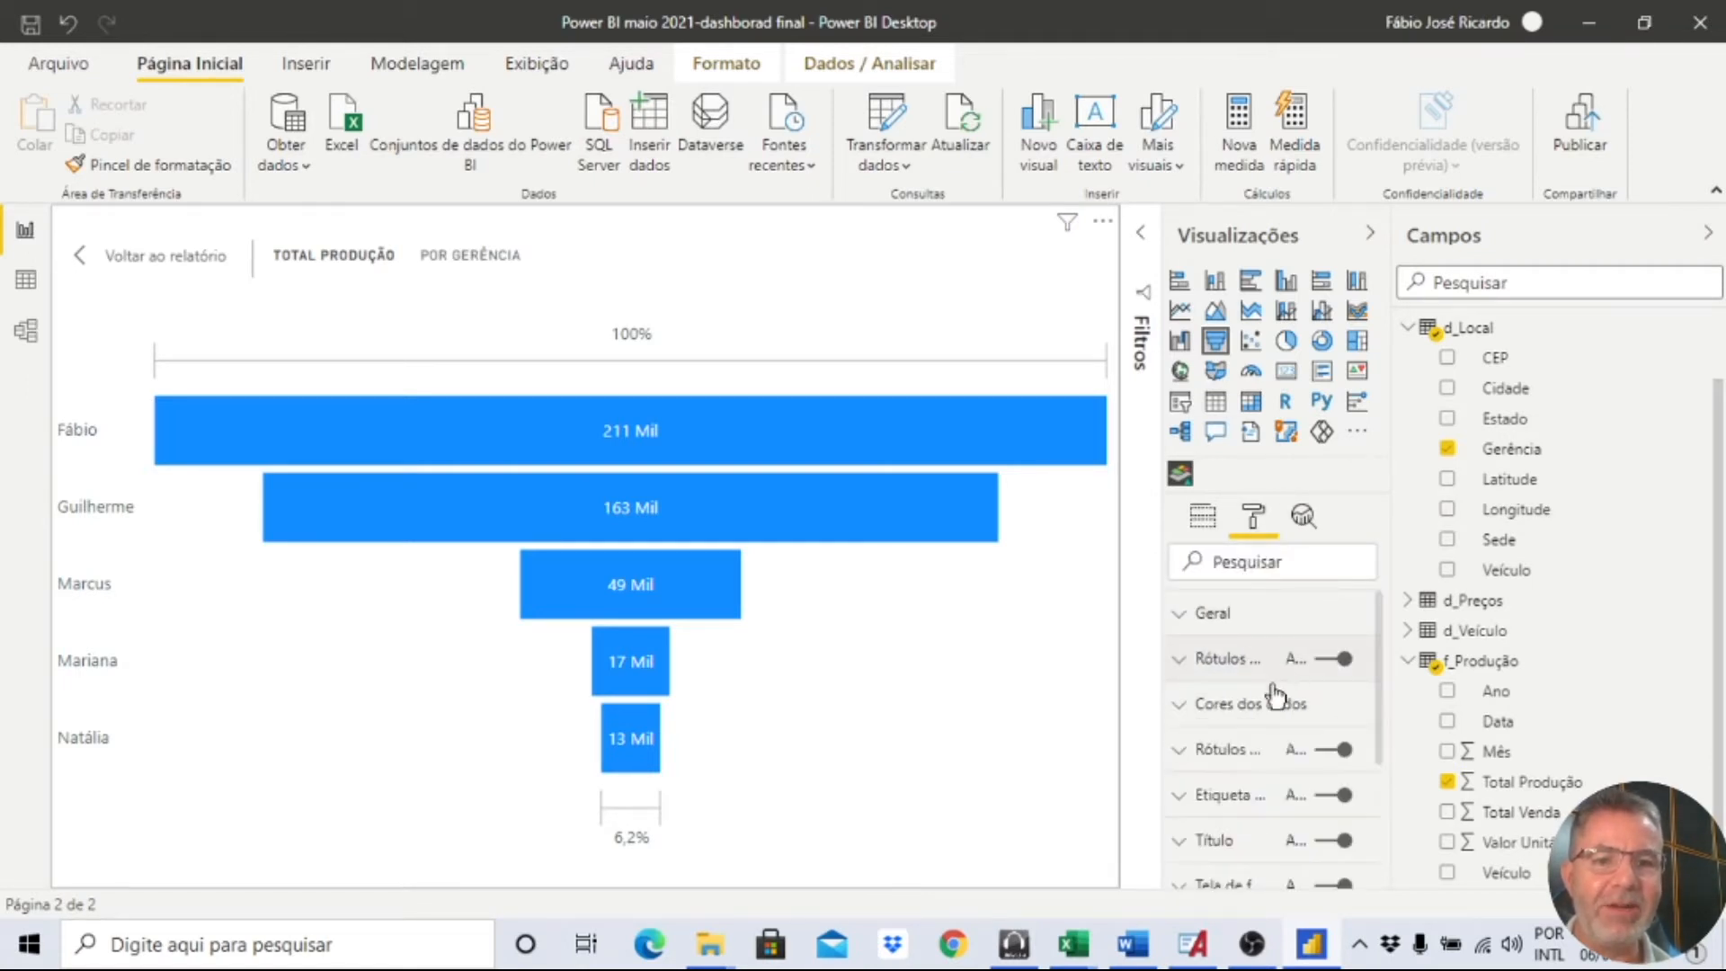
pyautogui.click(1256, 706)
pyautogui.scroll(-3, 1308, 800)
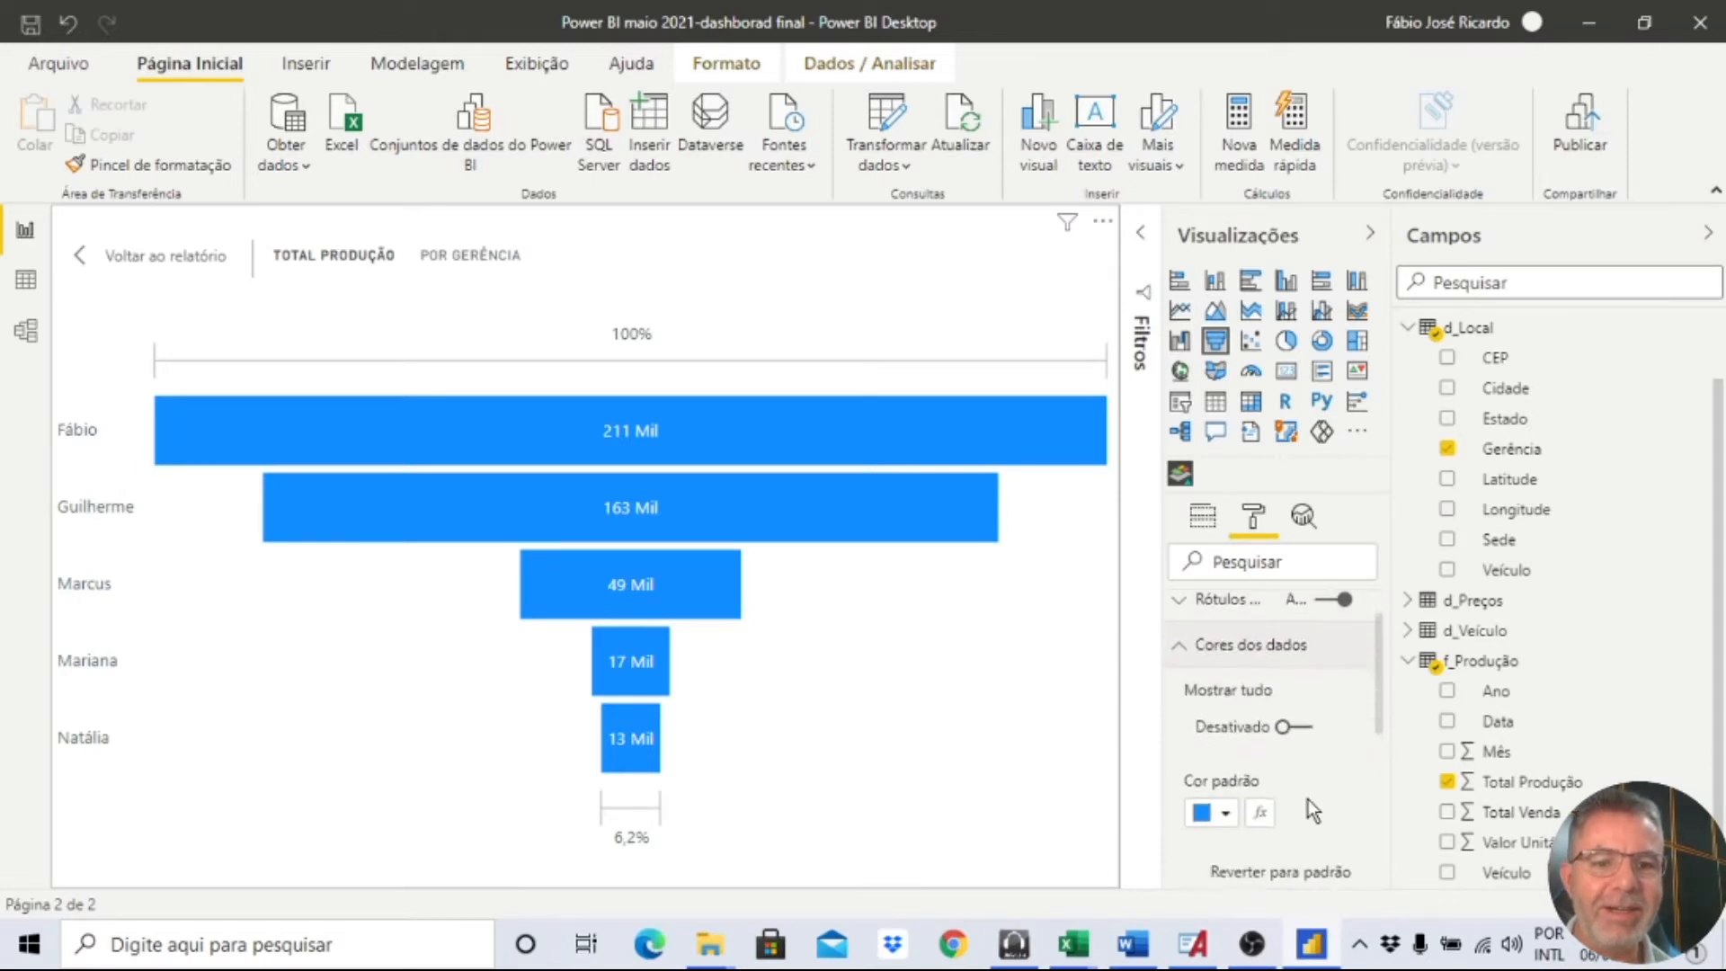
pyautogui.click(1260, 751)
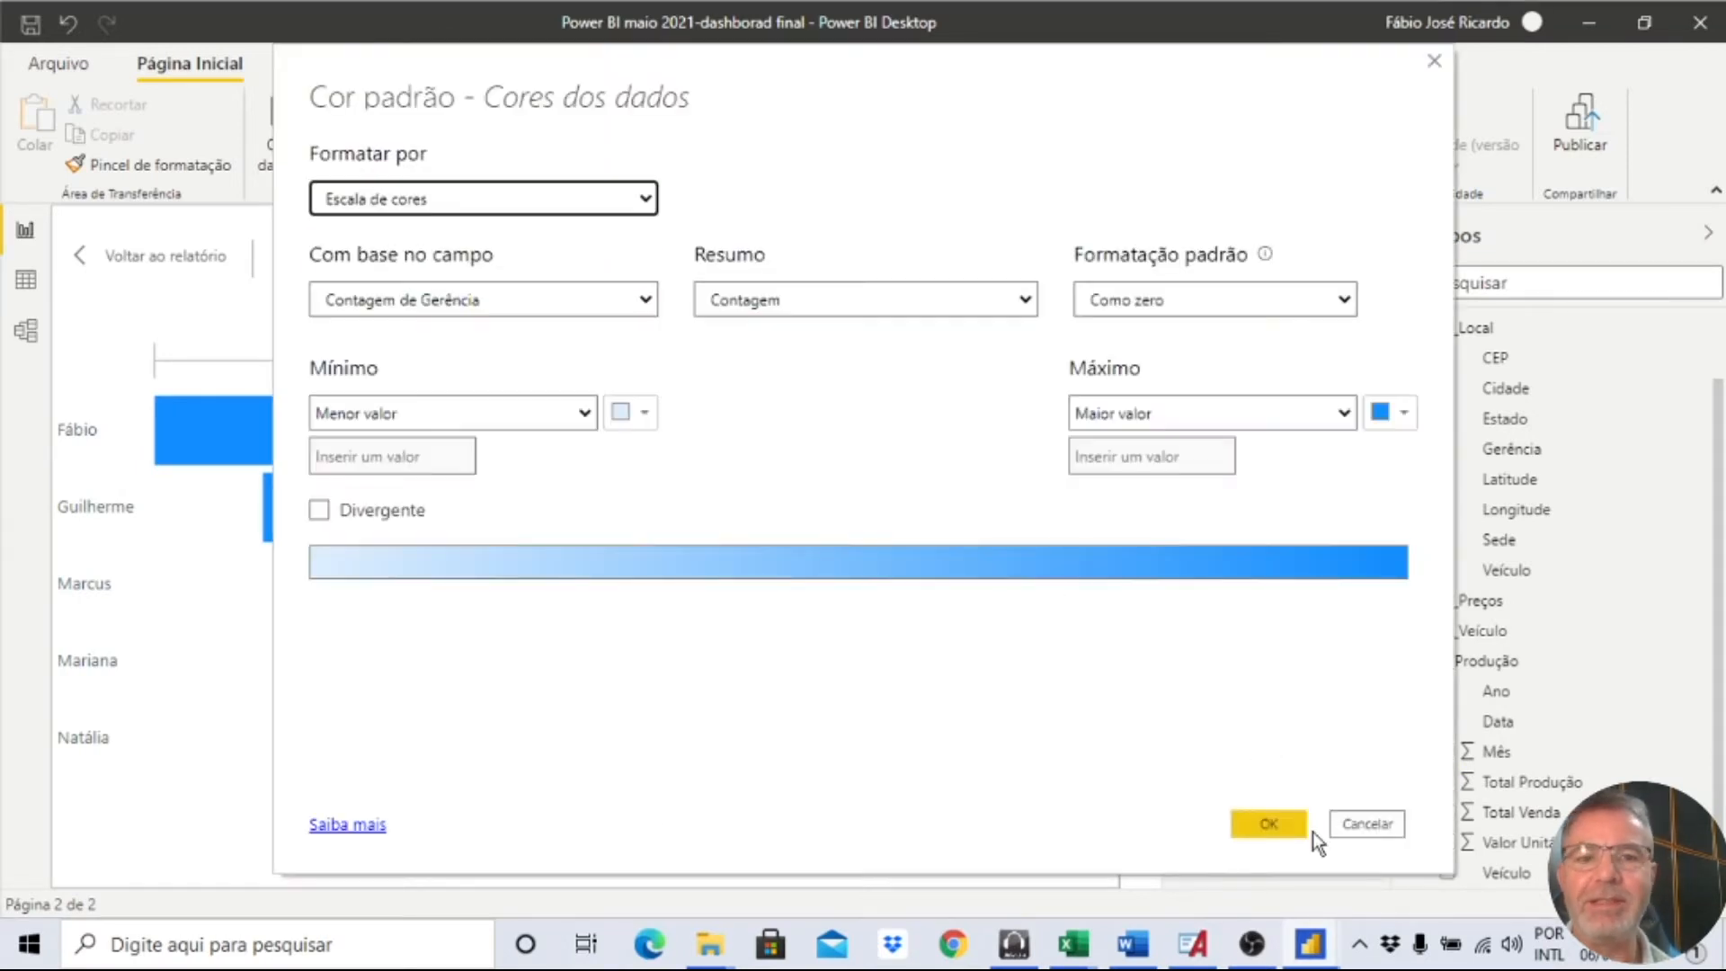
pyautogui.click(1262, 821)
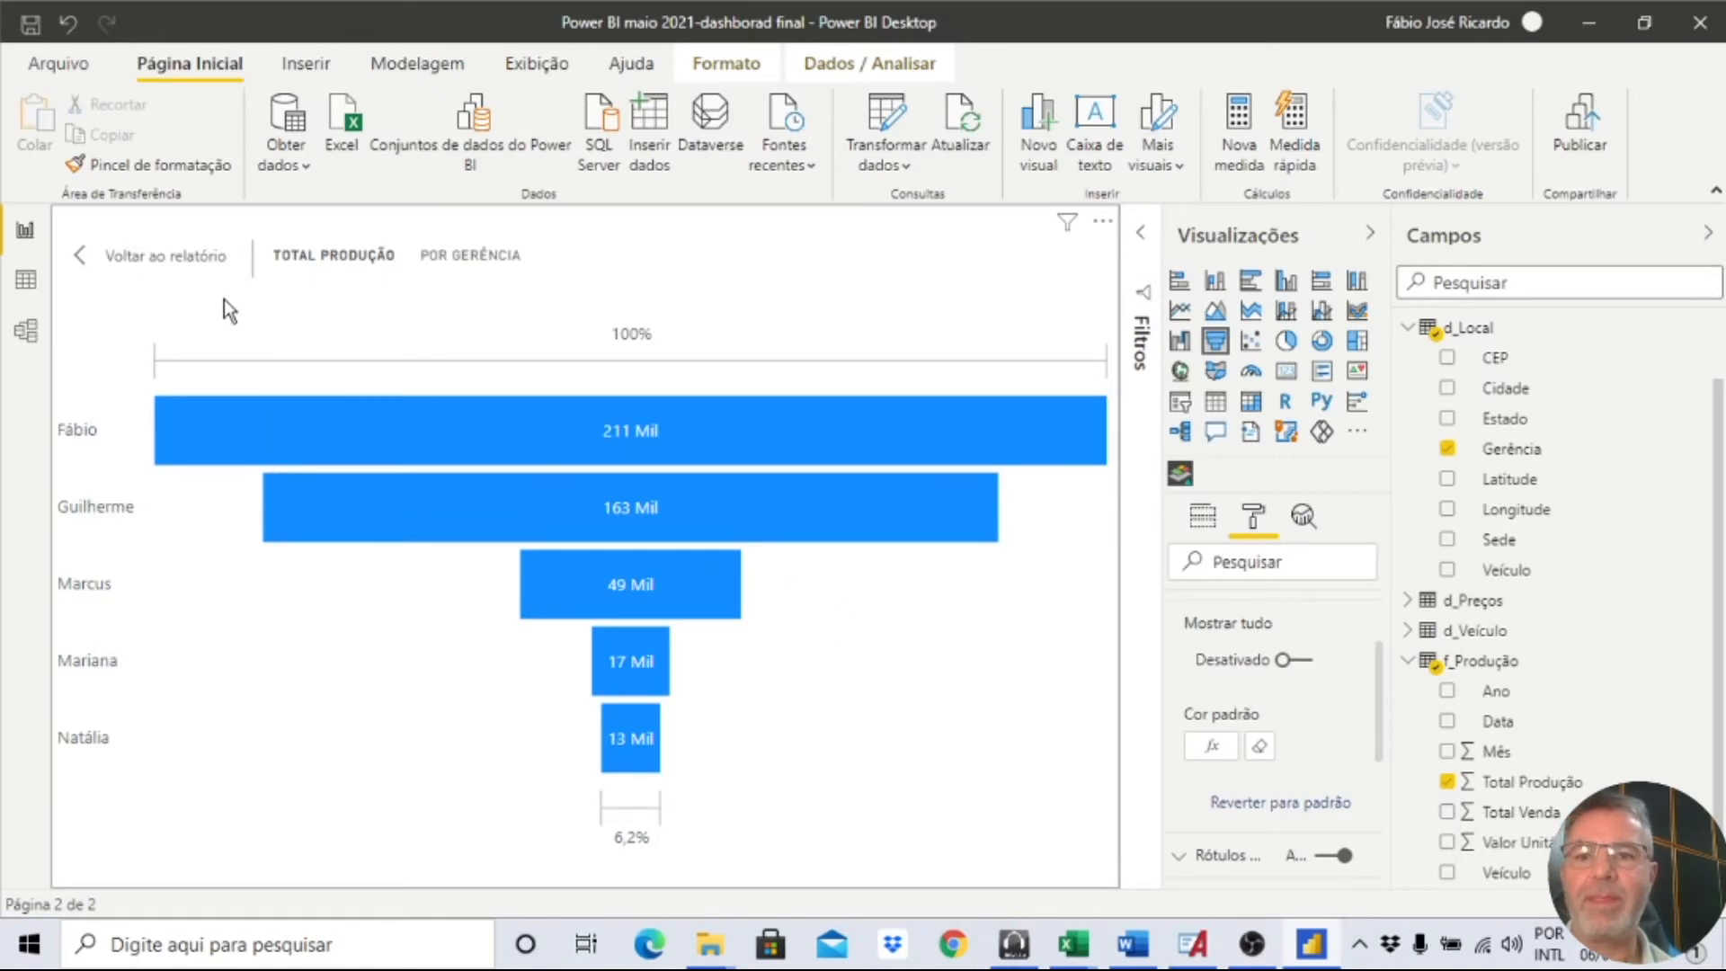
# Base the funnel's data color scale on the Total Produção field of f_Produção.
pyautogui.click(1211, 745)
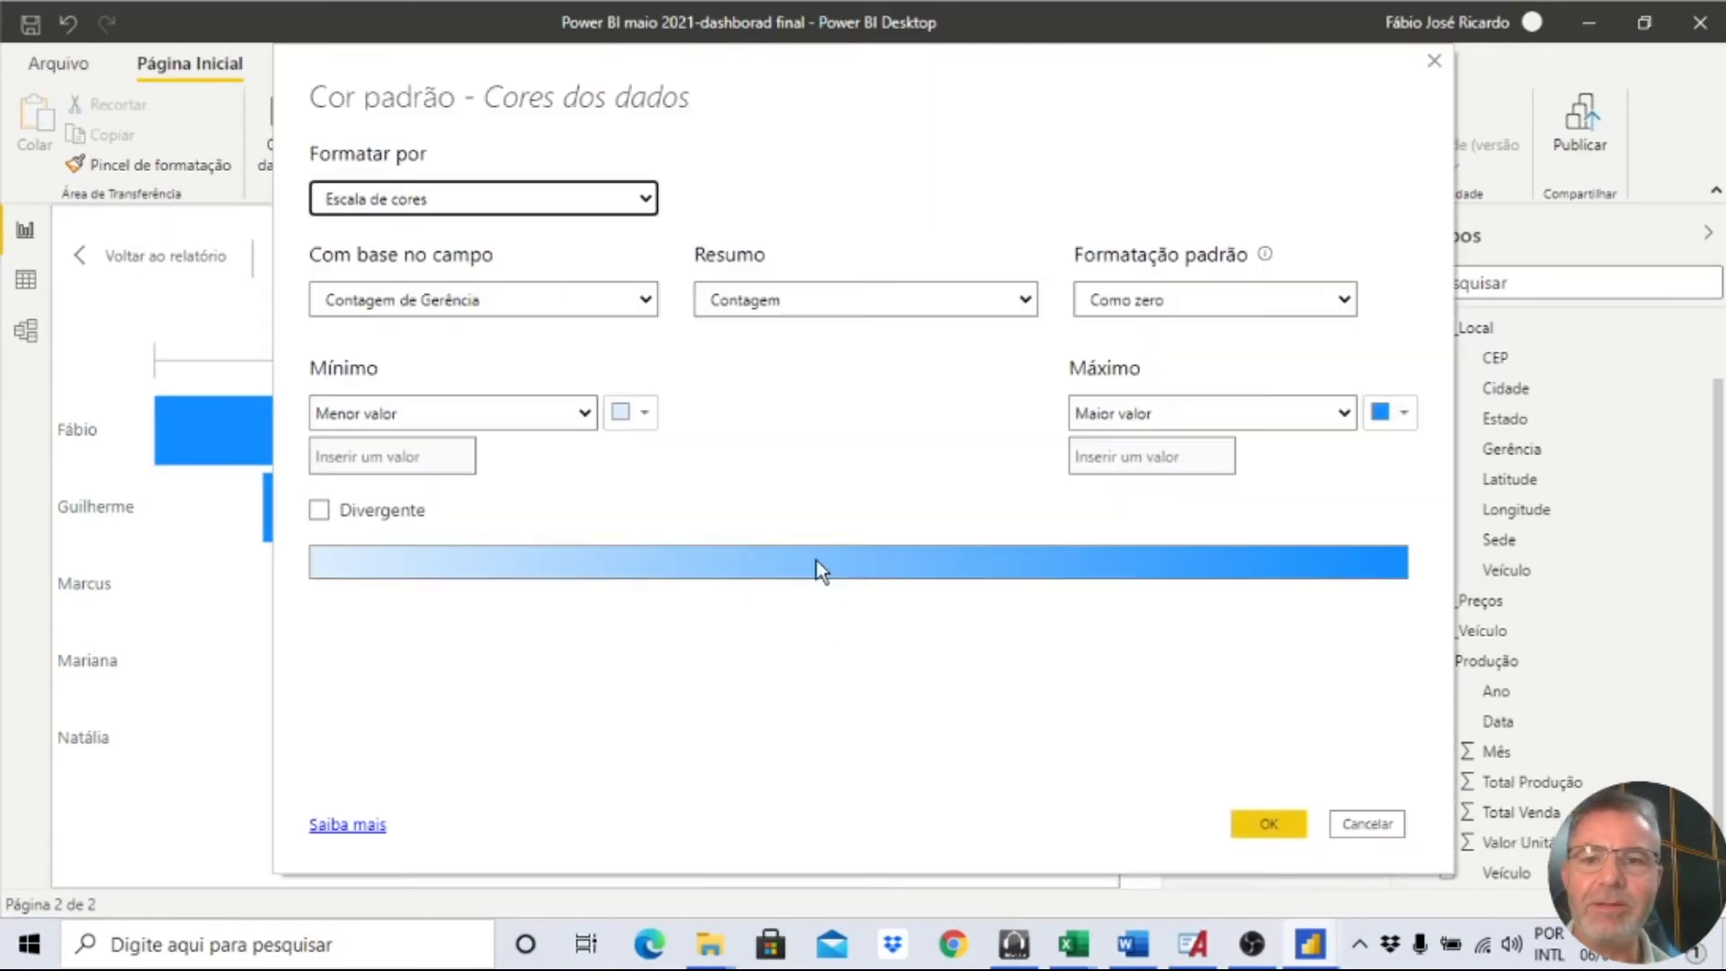
pyautogui.click(491, 304)
pyautogui.click(500, 306)
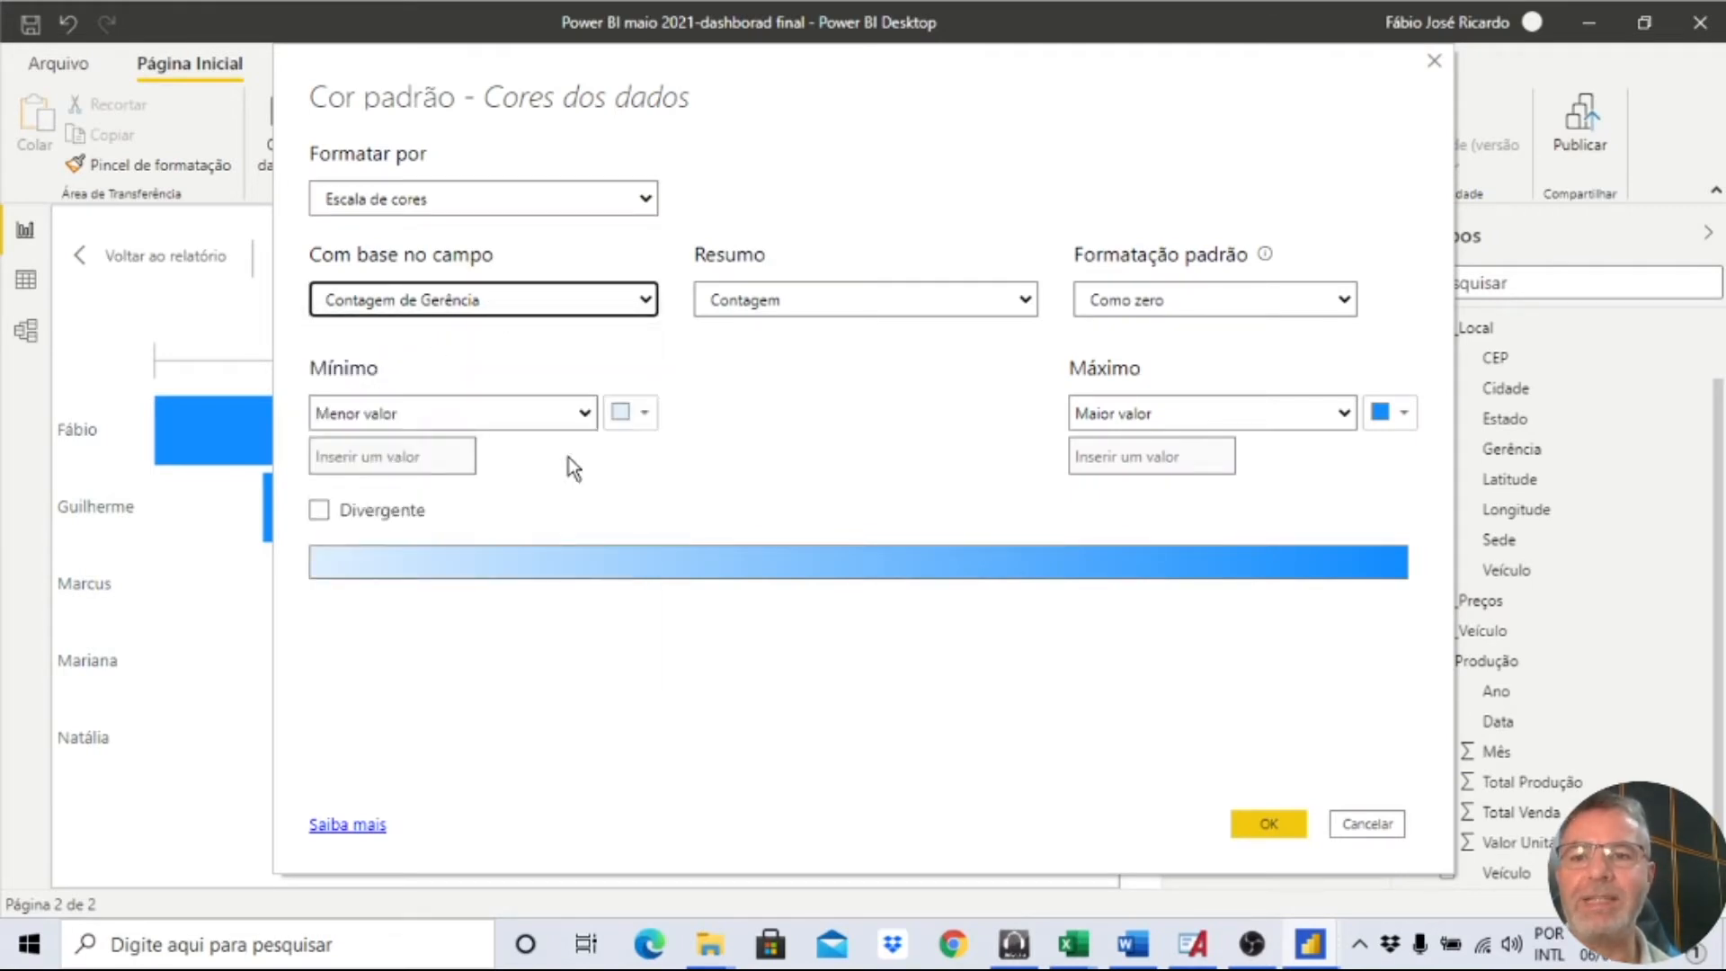
pyautogui.click(620, 305)
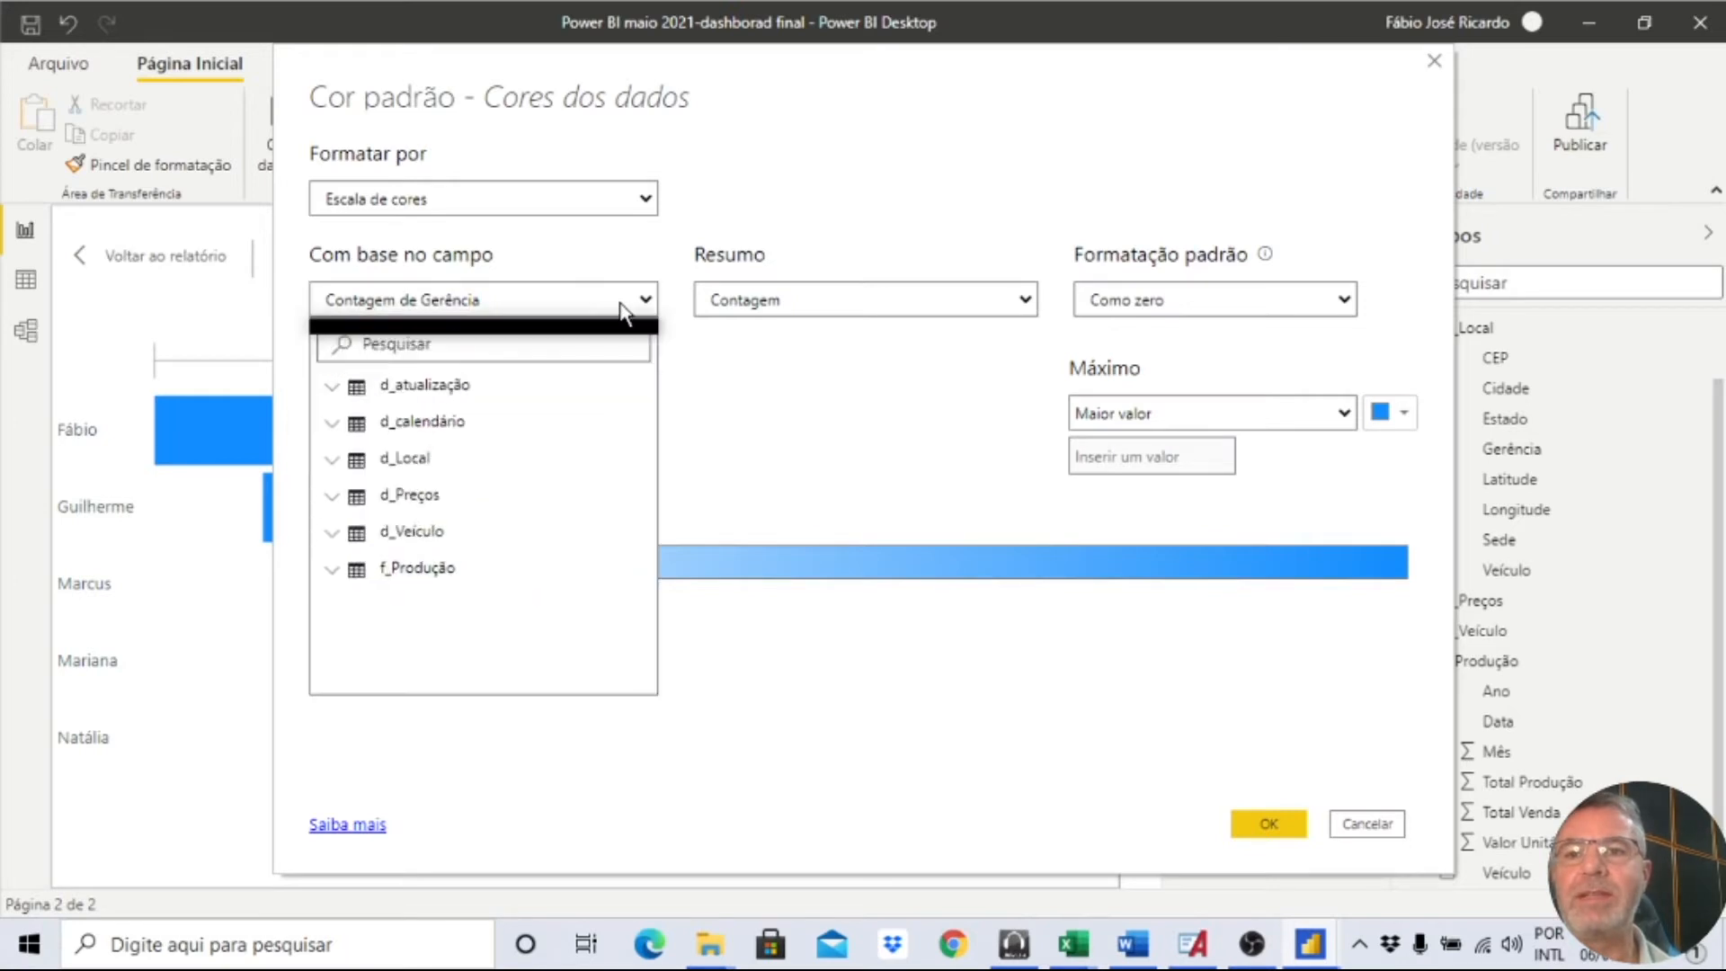
pyautogui.click(334, 569)
pyautogui.scroll(-2, 539, 629)
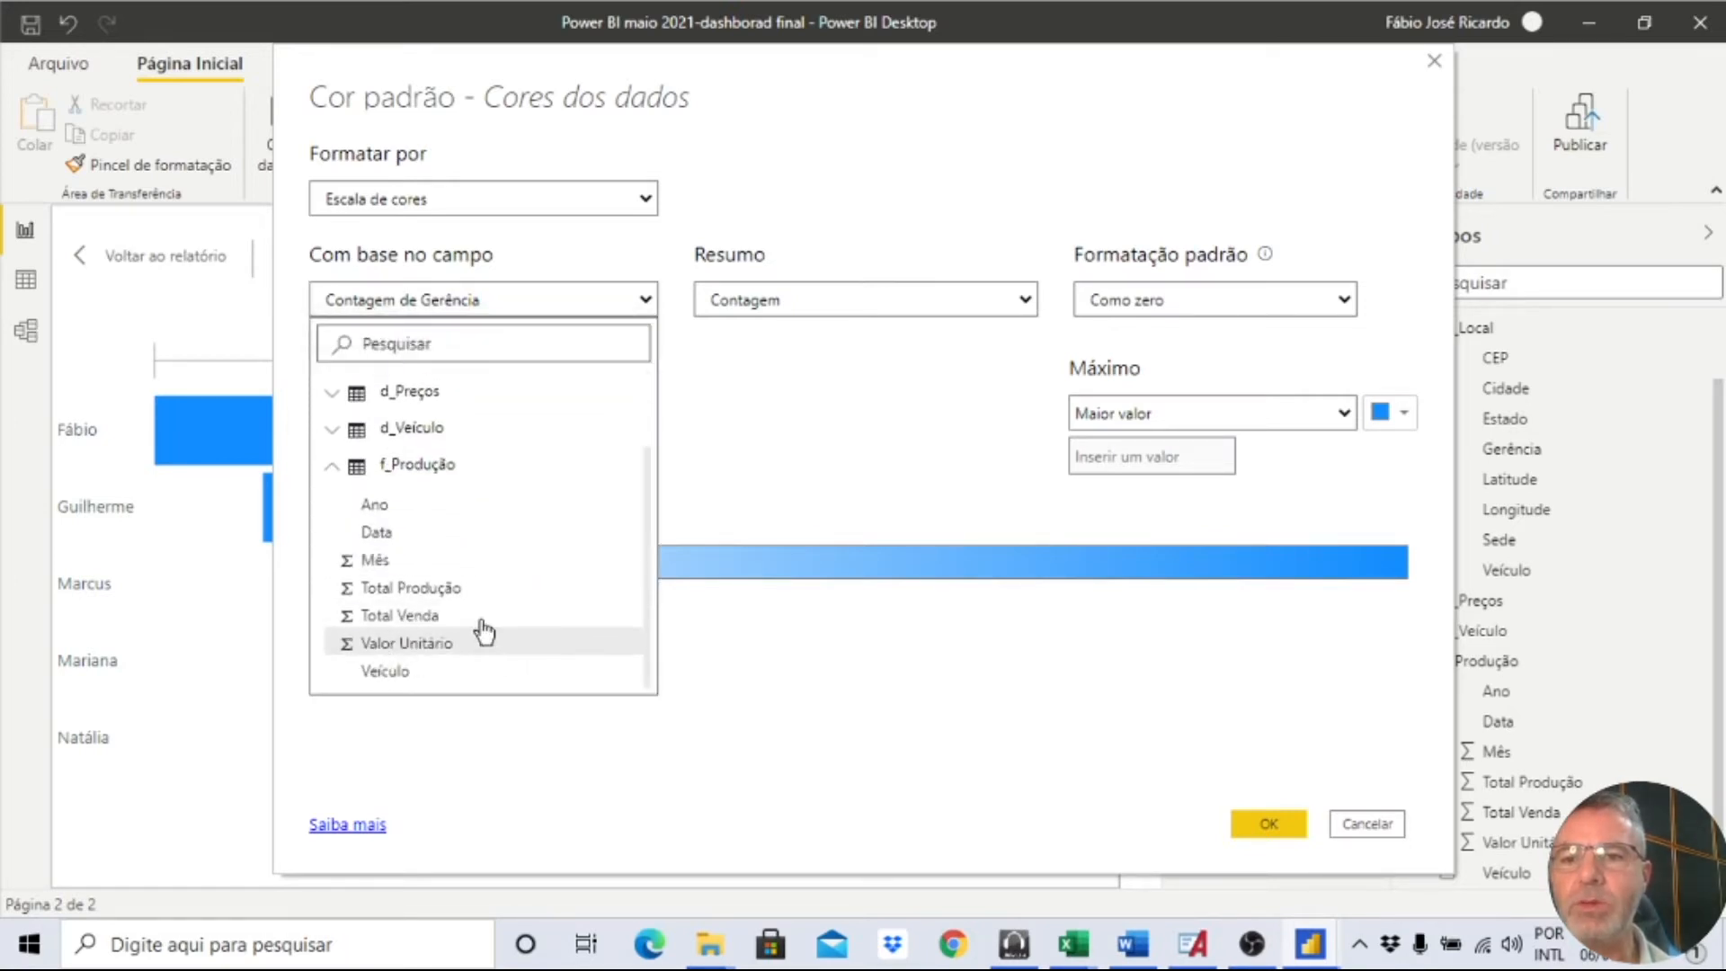
pyautogui.click(416, 588)
pyautogui.click(1266, 819)
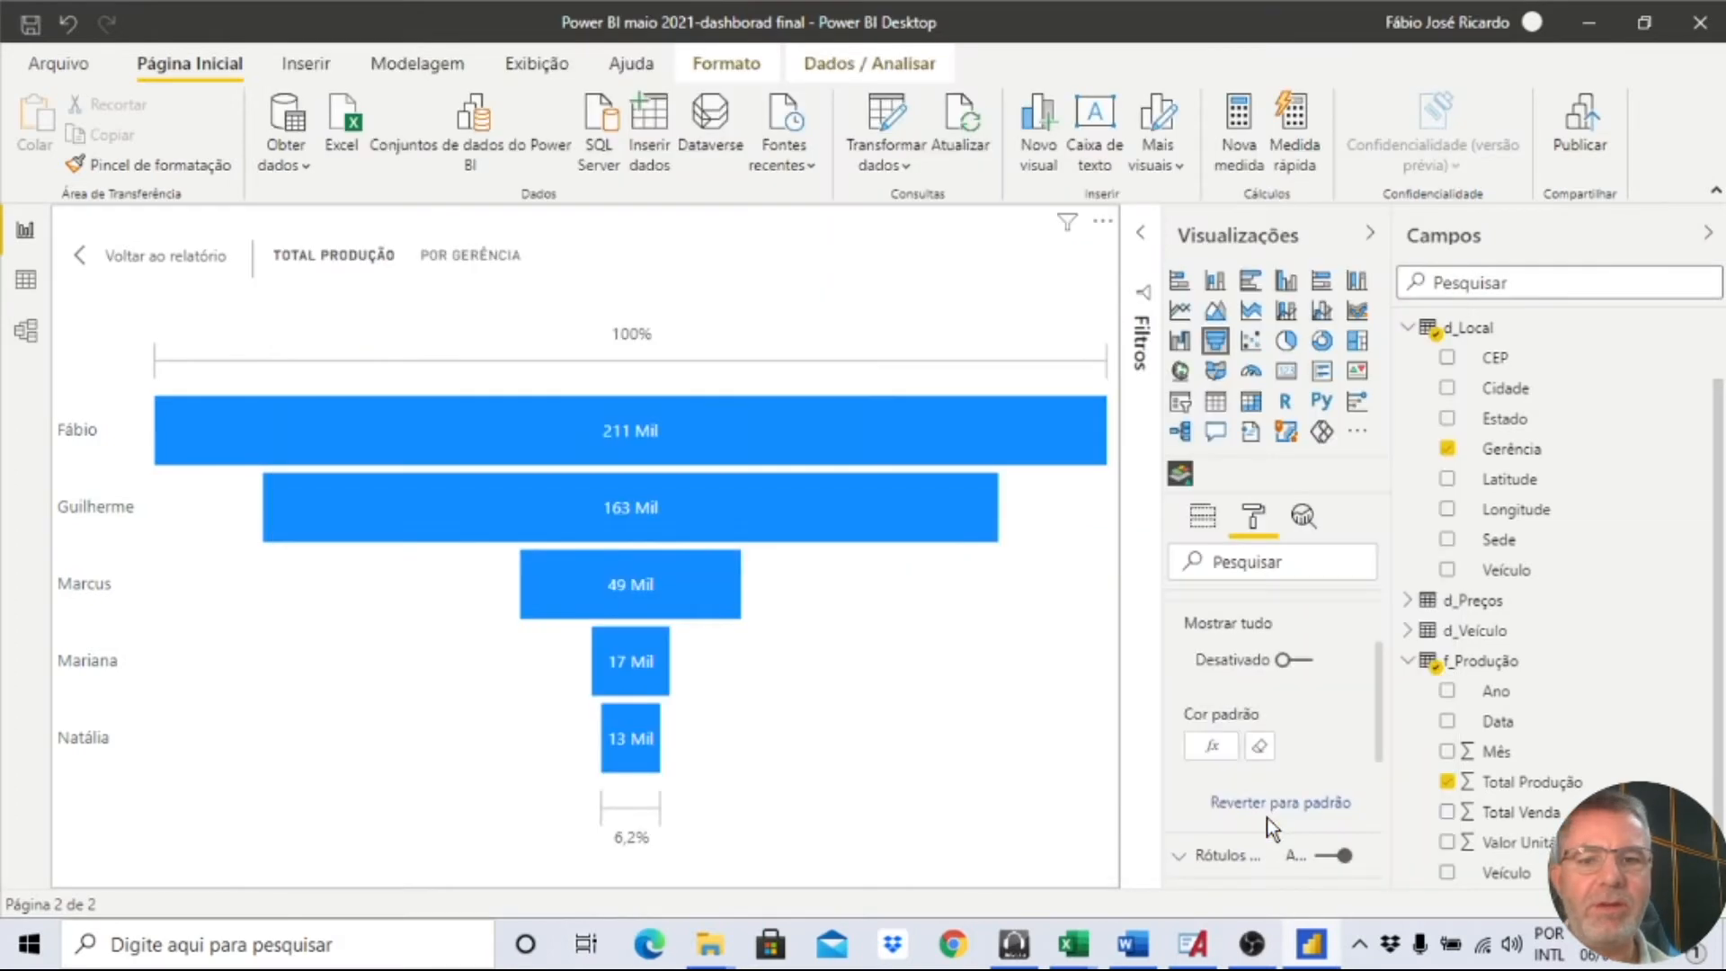
# Set the color scale's minimum to light blue and its maximum to dark navy, and return to the report page.
pyautogui.click(1210, 745)
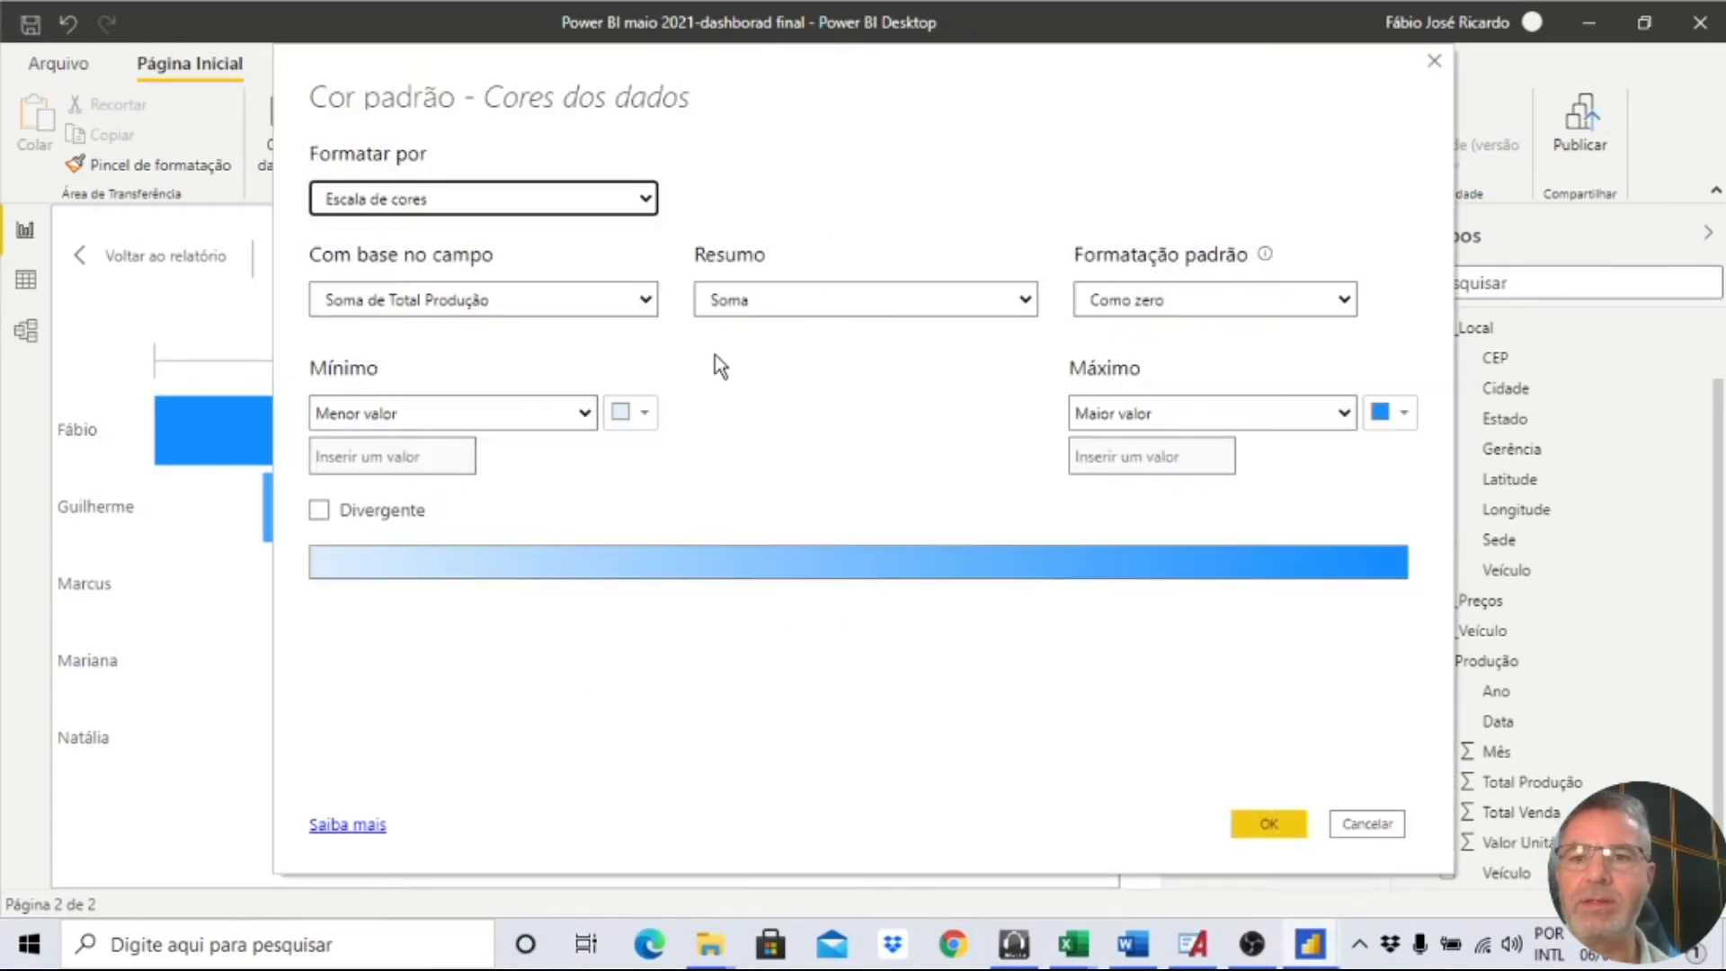
pyautogui.click(640, 412)
pyautogui.click(701, 571)
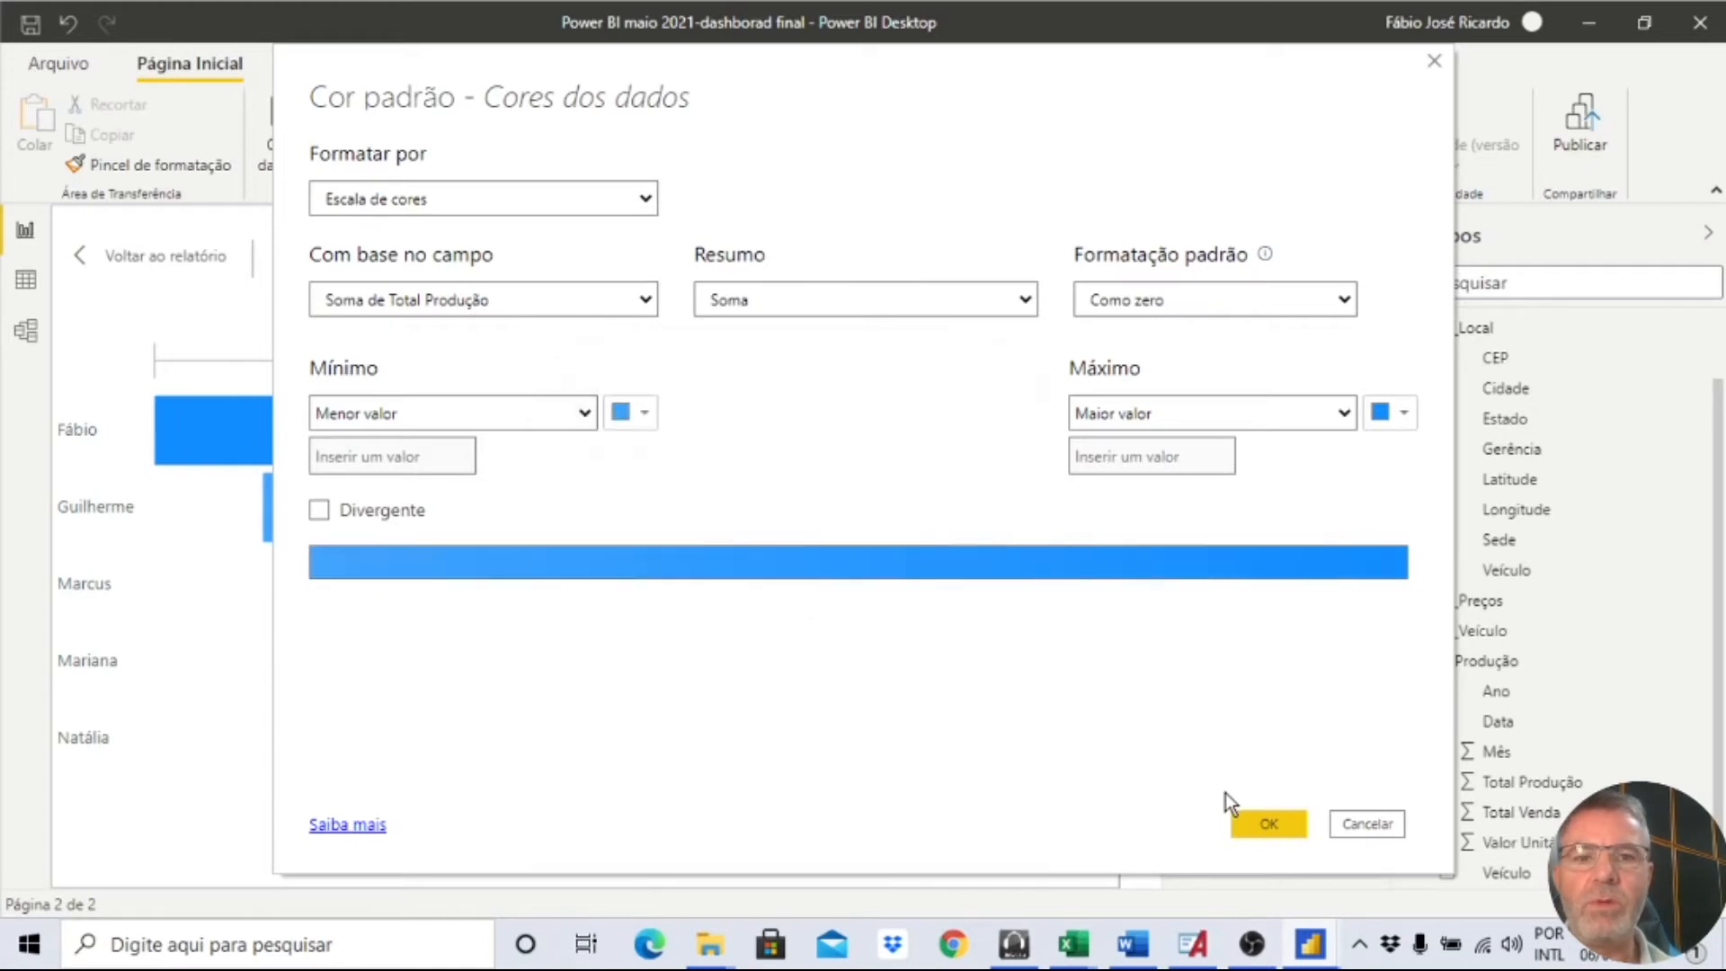
pyautogui.click(1404, 415)
pyautogui.click(1170, 642)
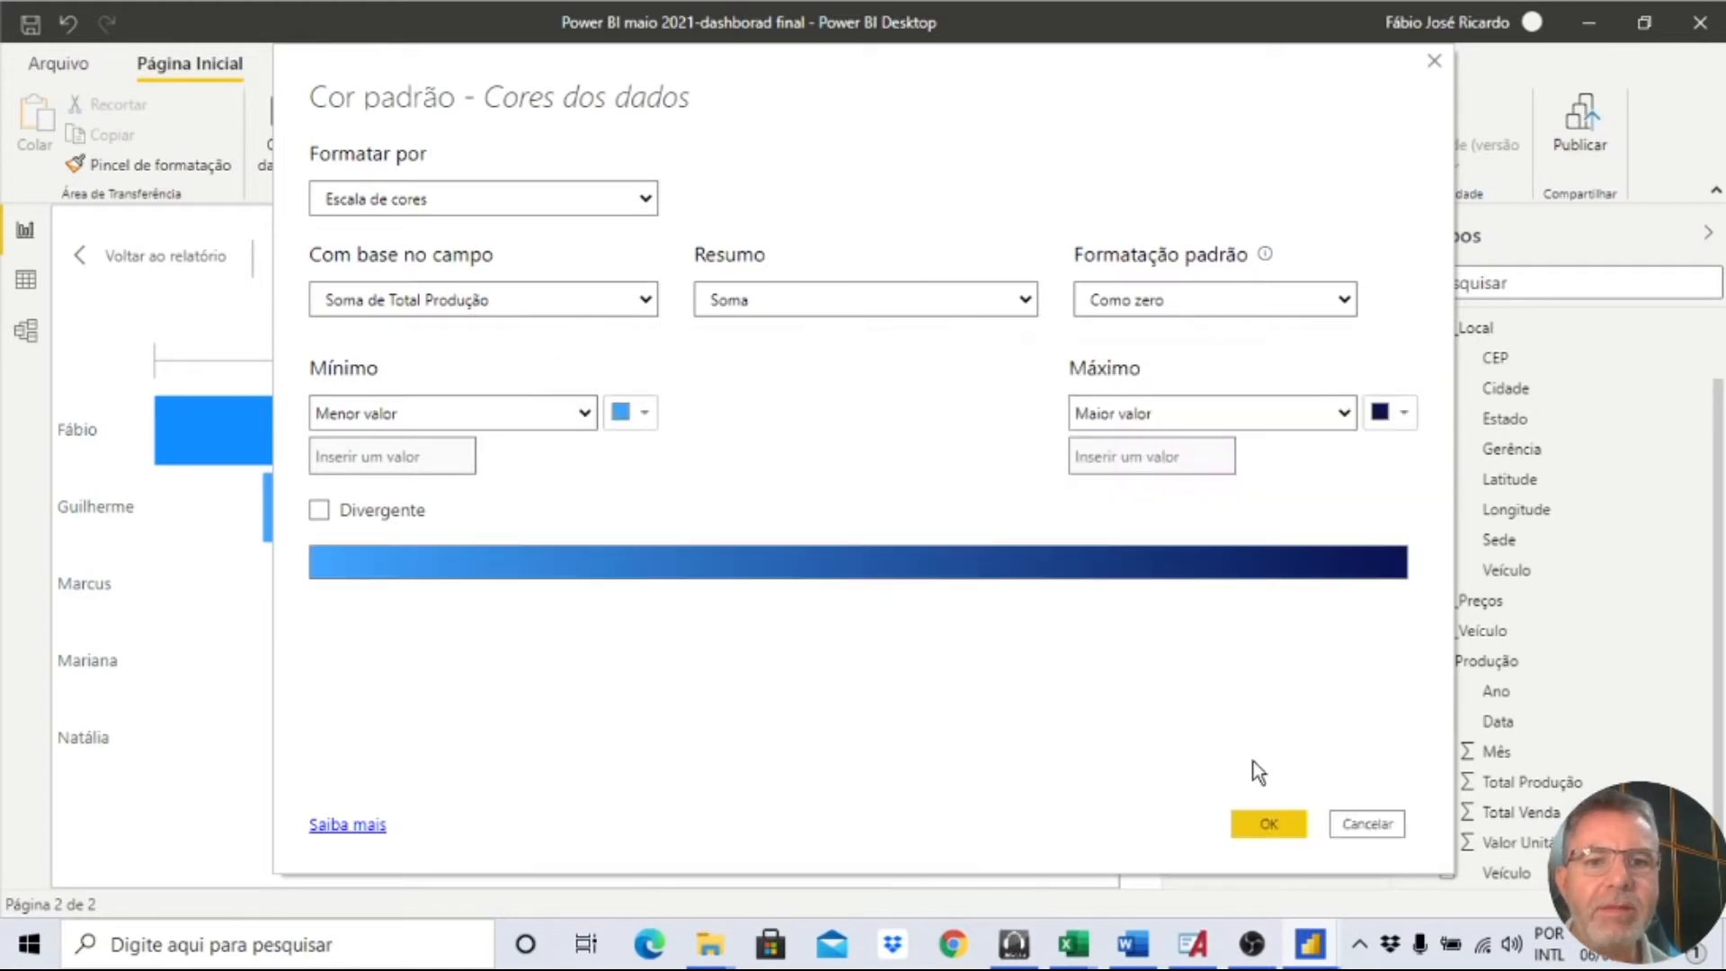
pyautogui.click(1267, 820)
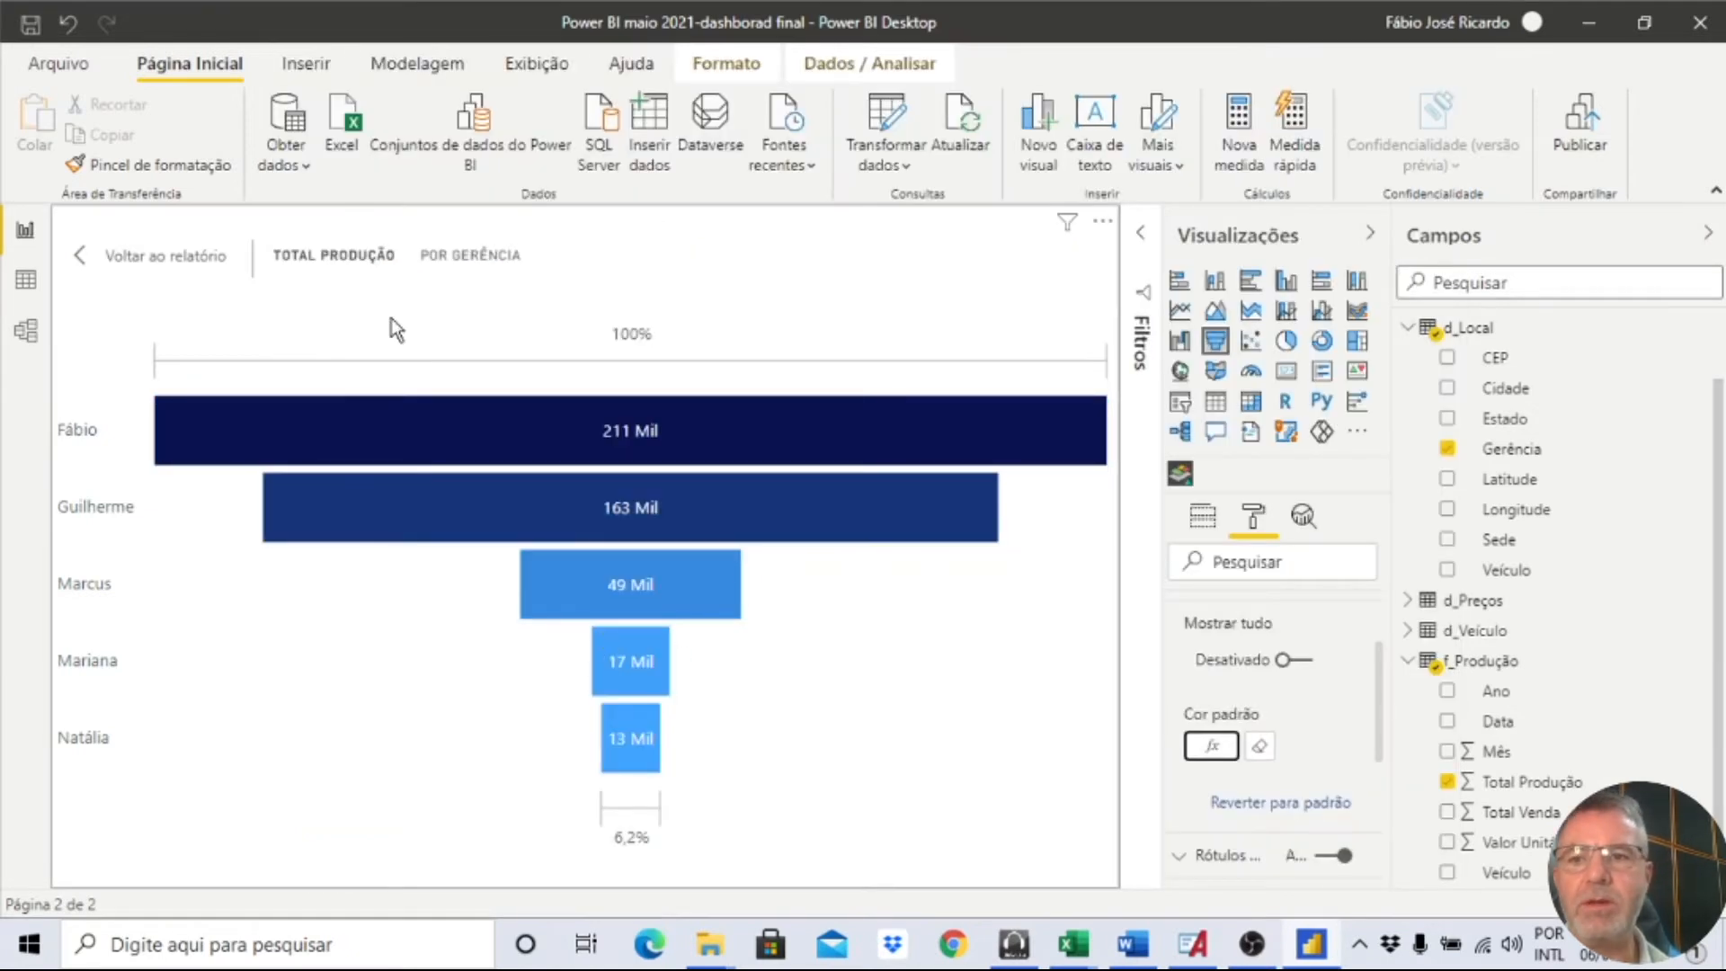
pyautogui.click(153, 258)
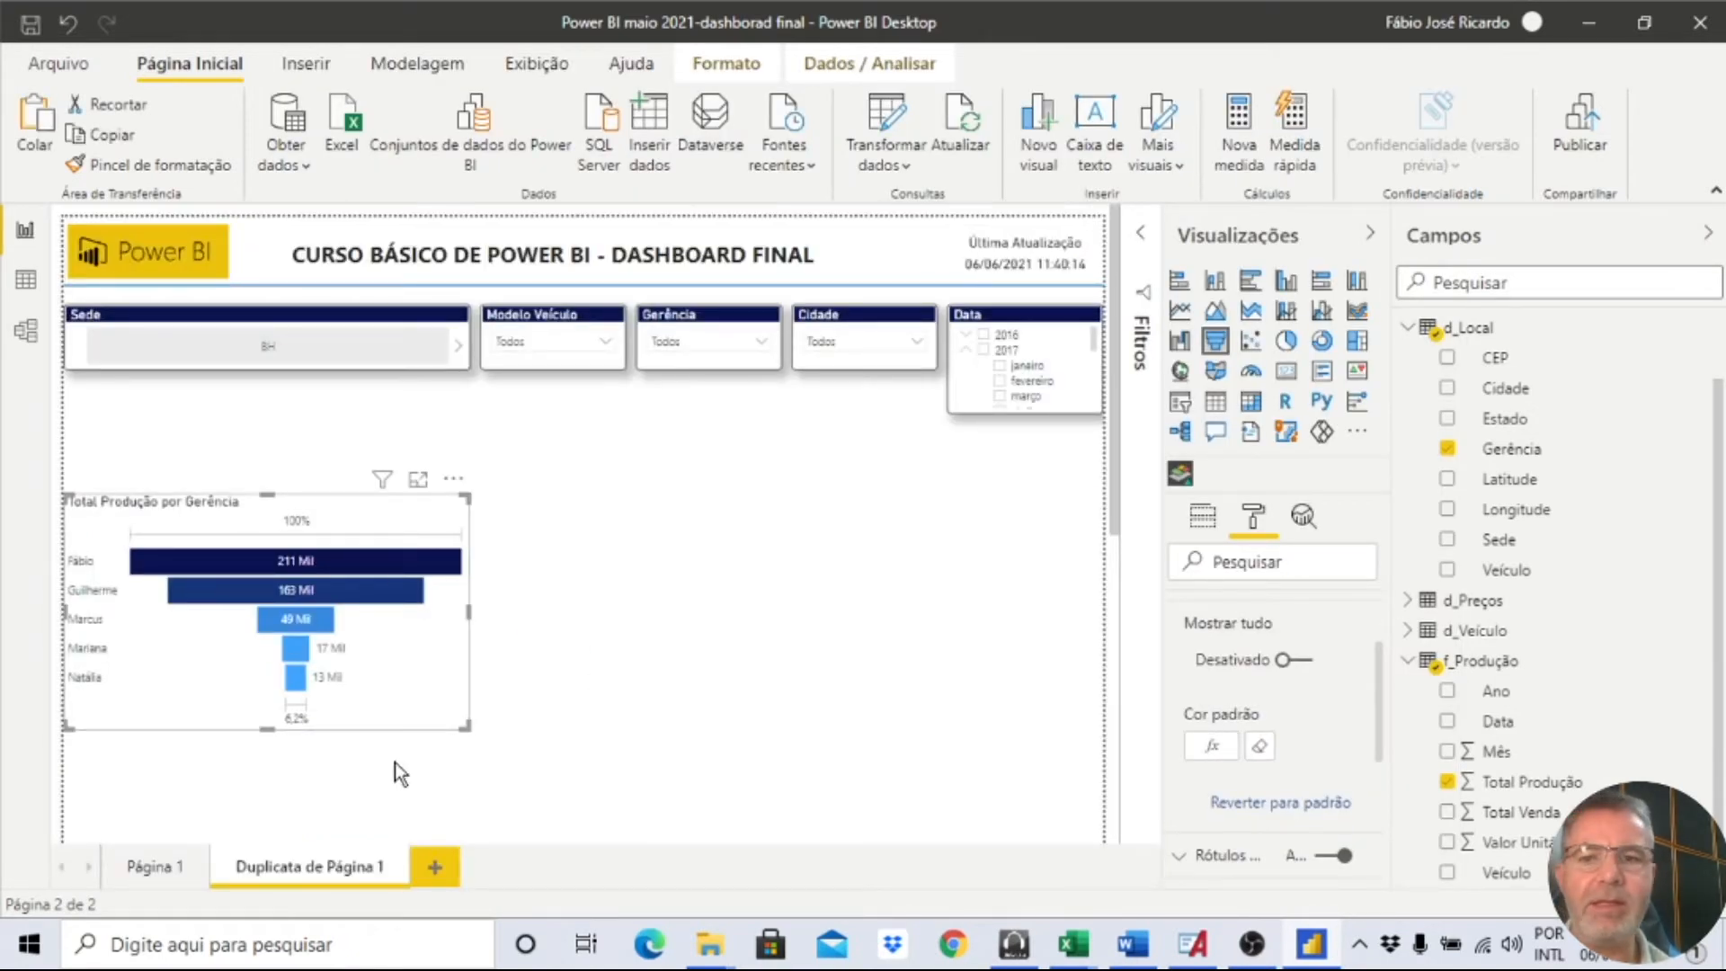
# Turn on the funnel's shadow and give it a dark navy border with a 20 px radius.
pyautogui.click(699, 729)
pyautogui.click(401, 493)
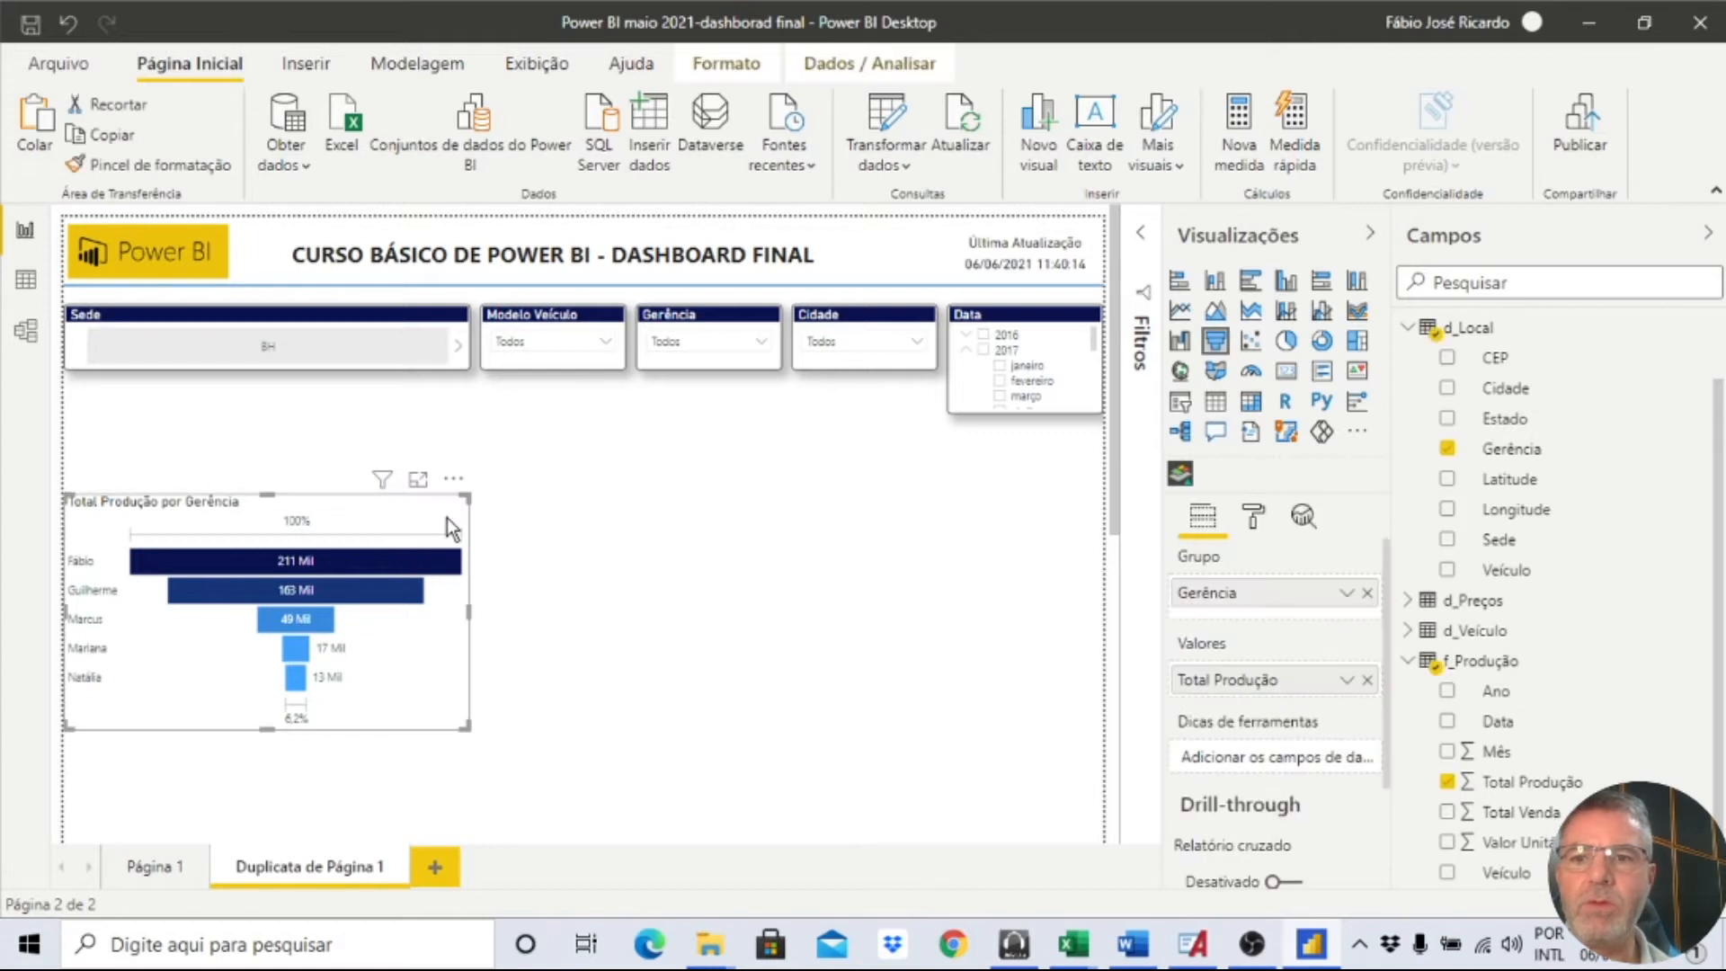
pyautogui.click(1253, 515)
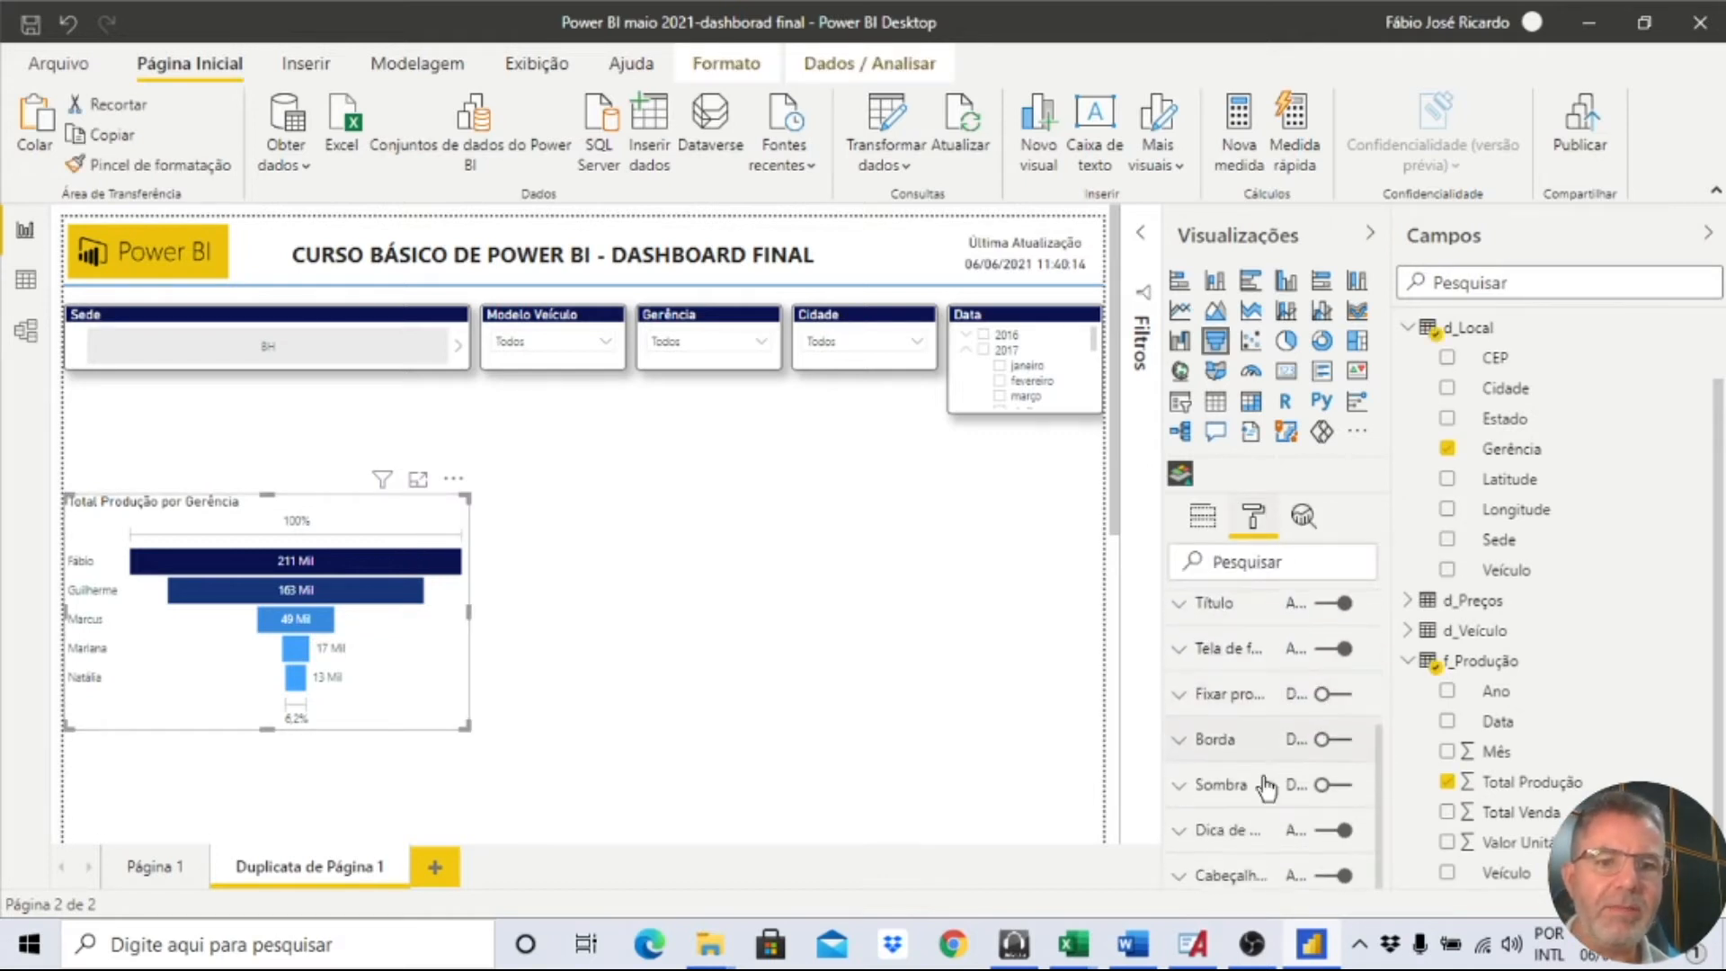
pyautogui.click(1340, 784)
pyautogui.click(1219, 744)
pyautogui.click(1348, 758)
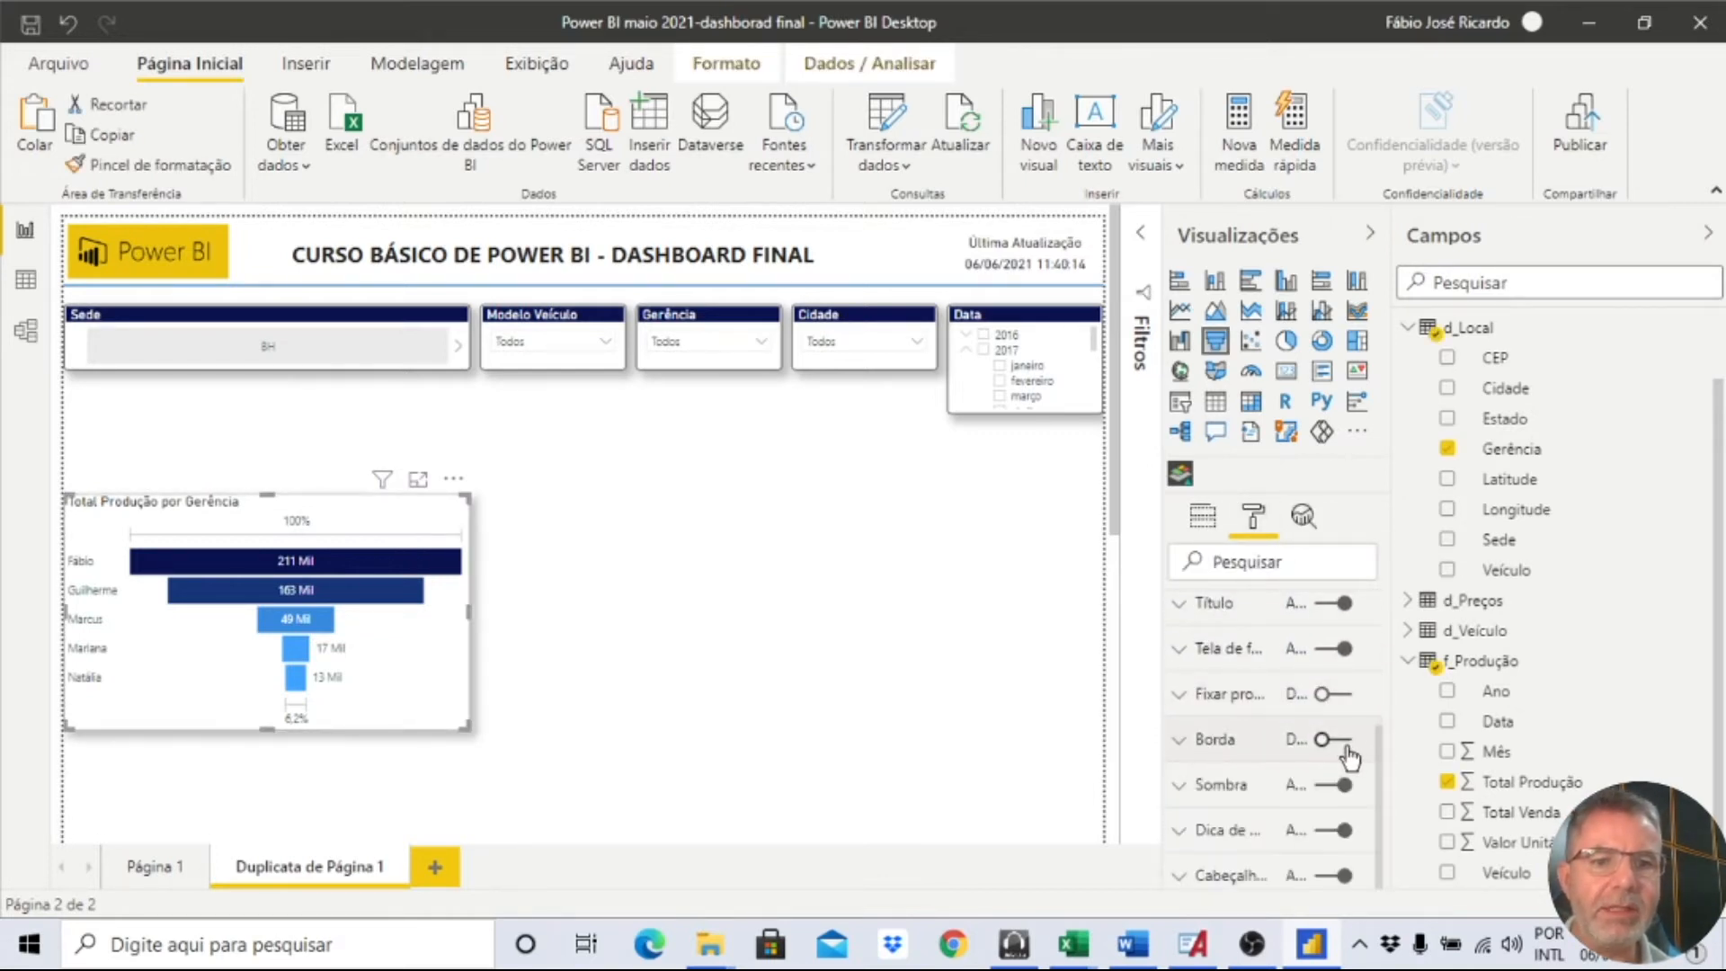
pyautogui.click(1348, 758)
pyautogui.click(1233, 748)
pyautogui.click(1224, 816)
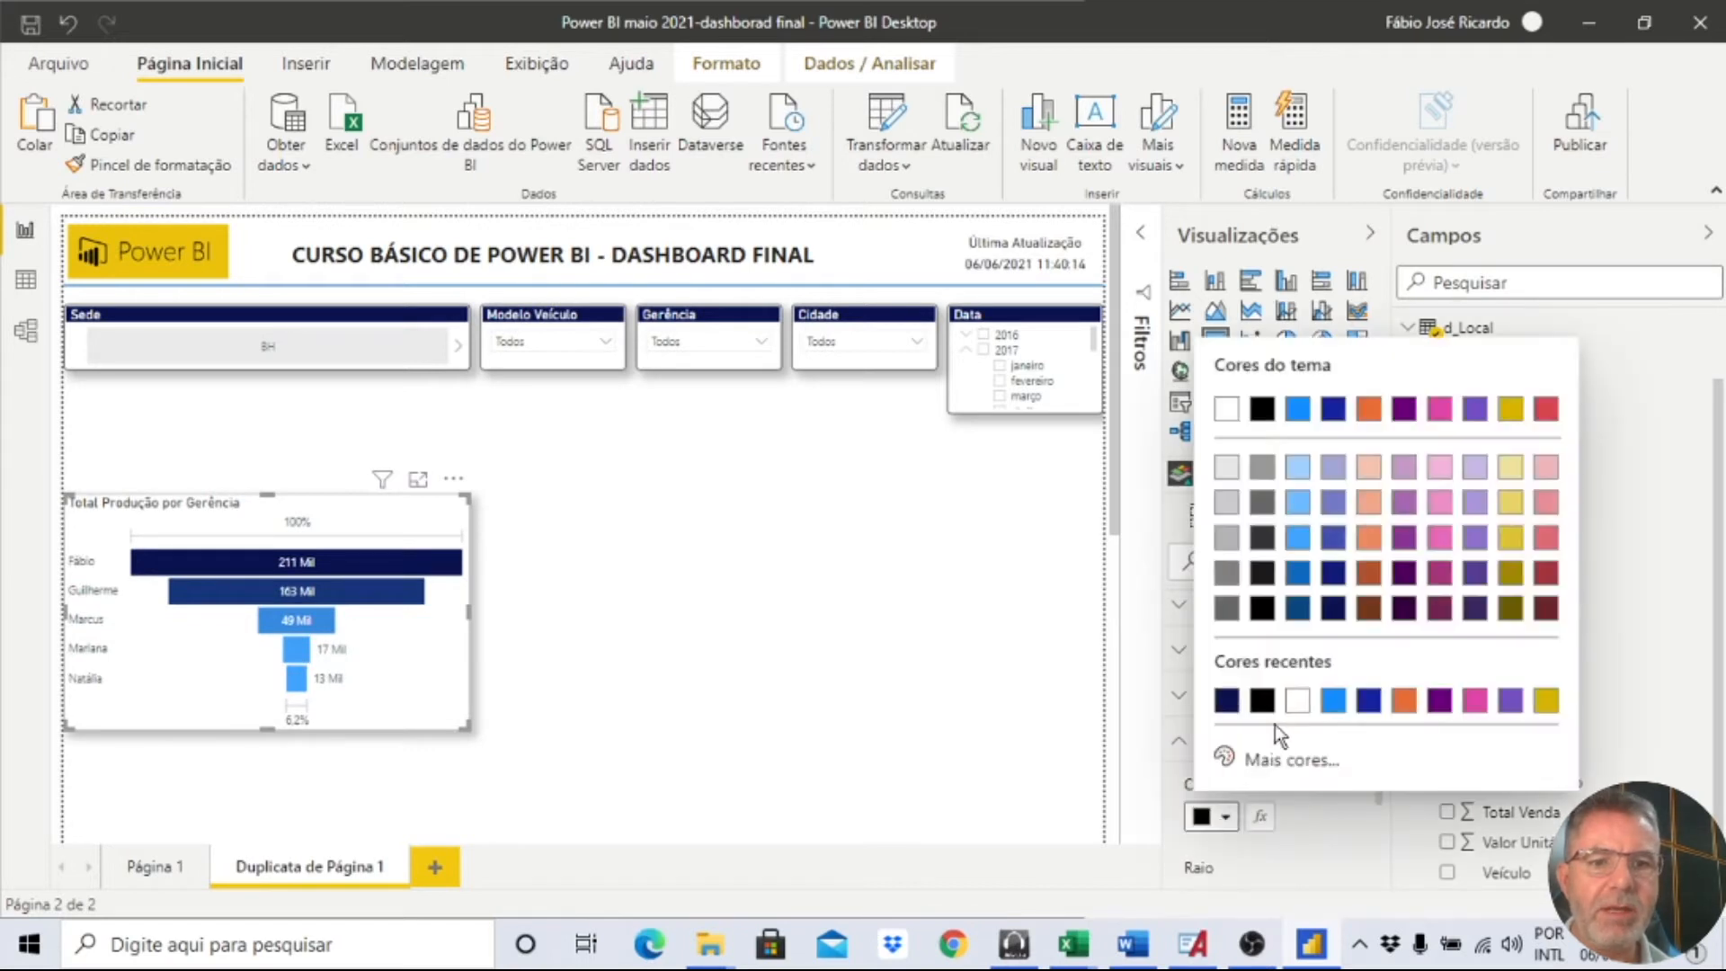
pyautogui.click(1224, 701)
pyautogui.scroll(-2, 1225, 816)
pyautogui.click(1206, 774)
pyautogui.write('20')
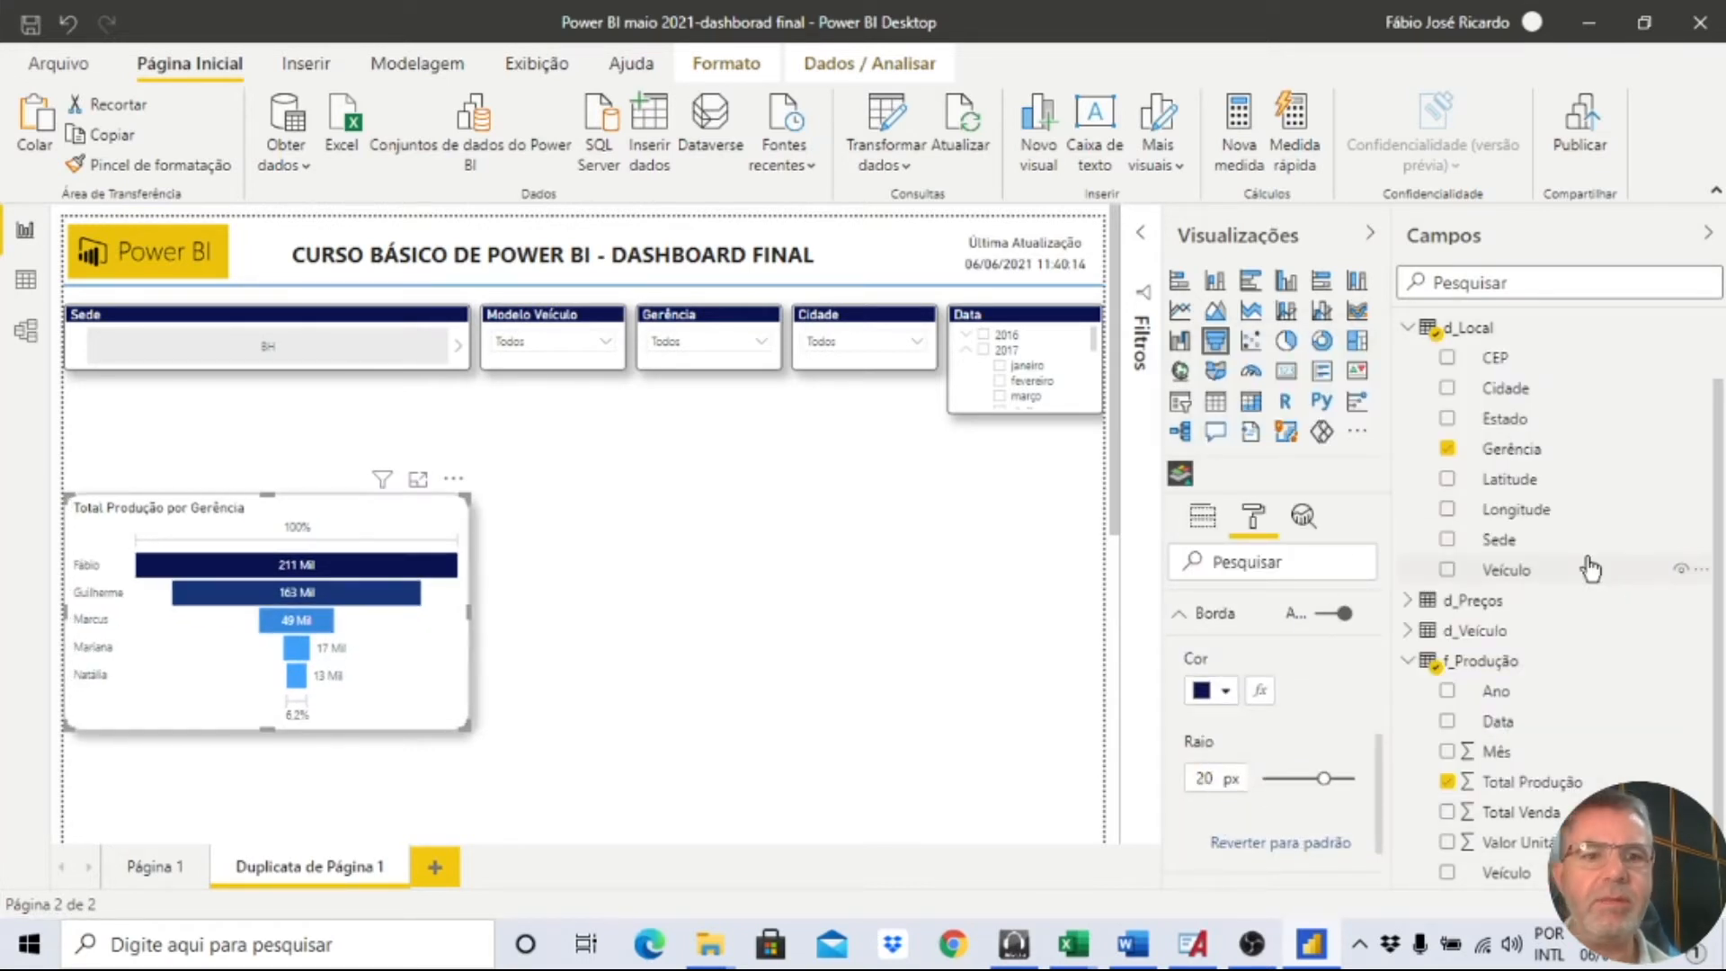
pyautogui.click(1250, 612)
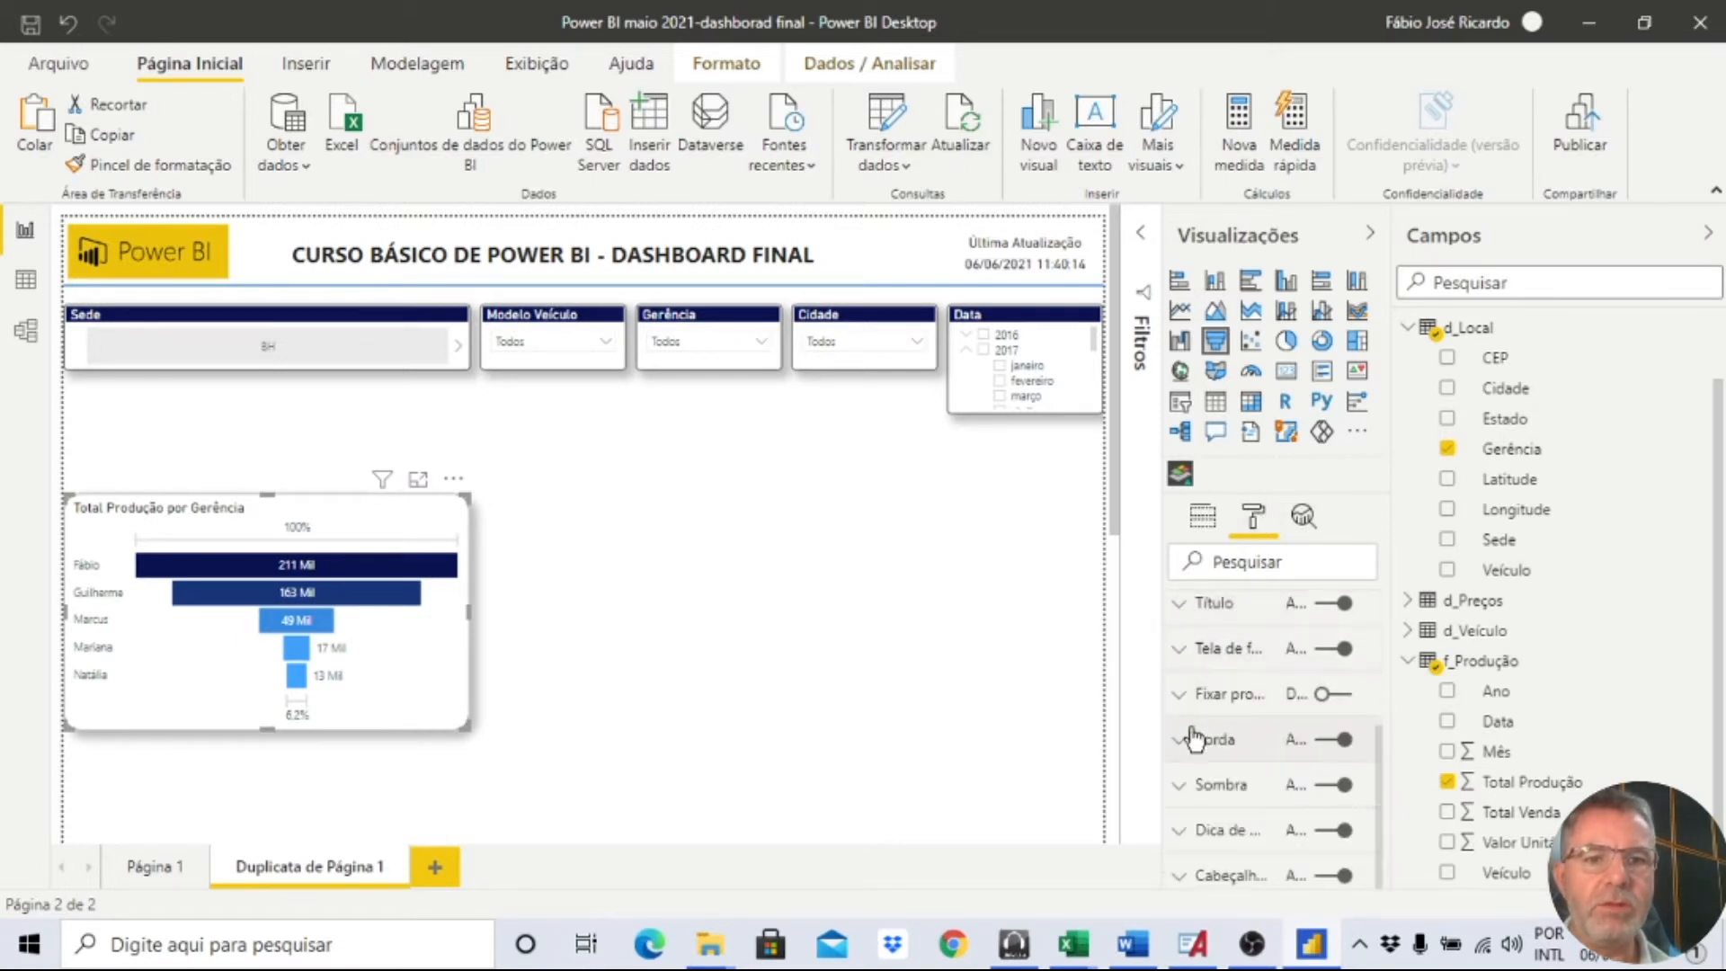
# Format the funnel's title with a white font on a dark navy background.
pyautogui.click(1204, 649)
pyautogui.click(1215, 610)
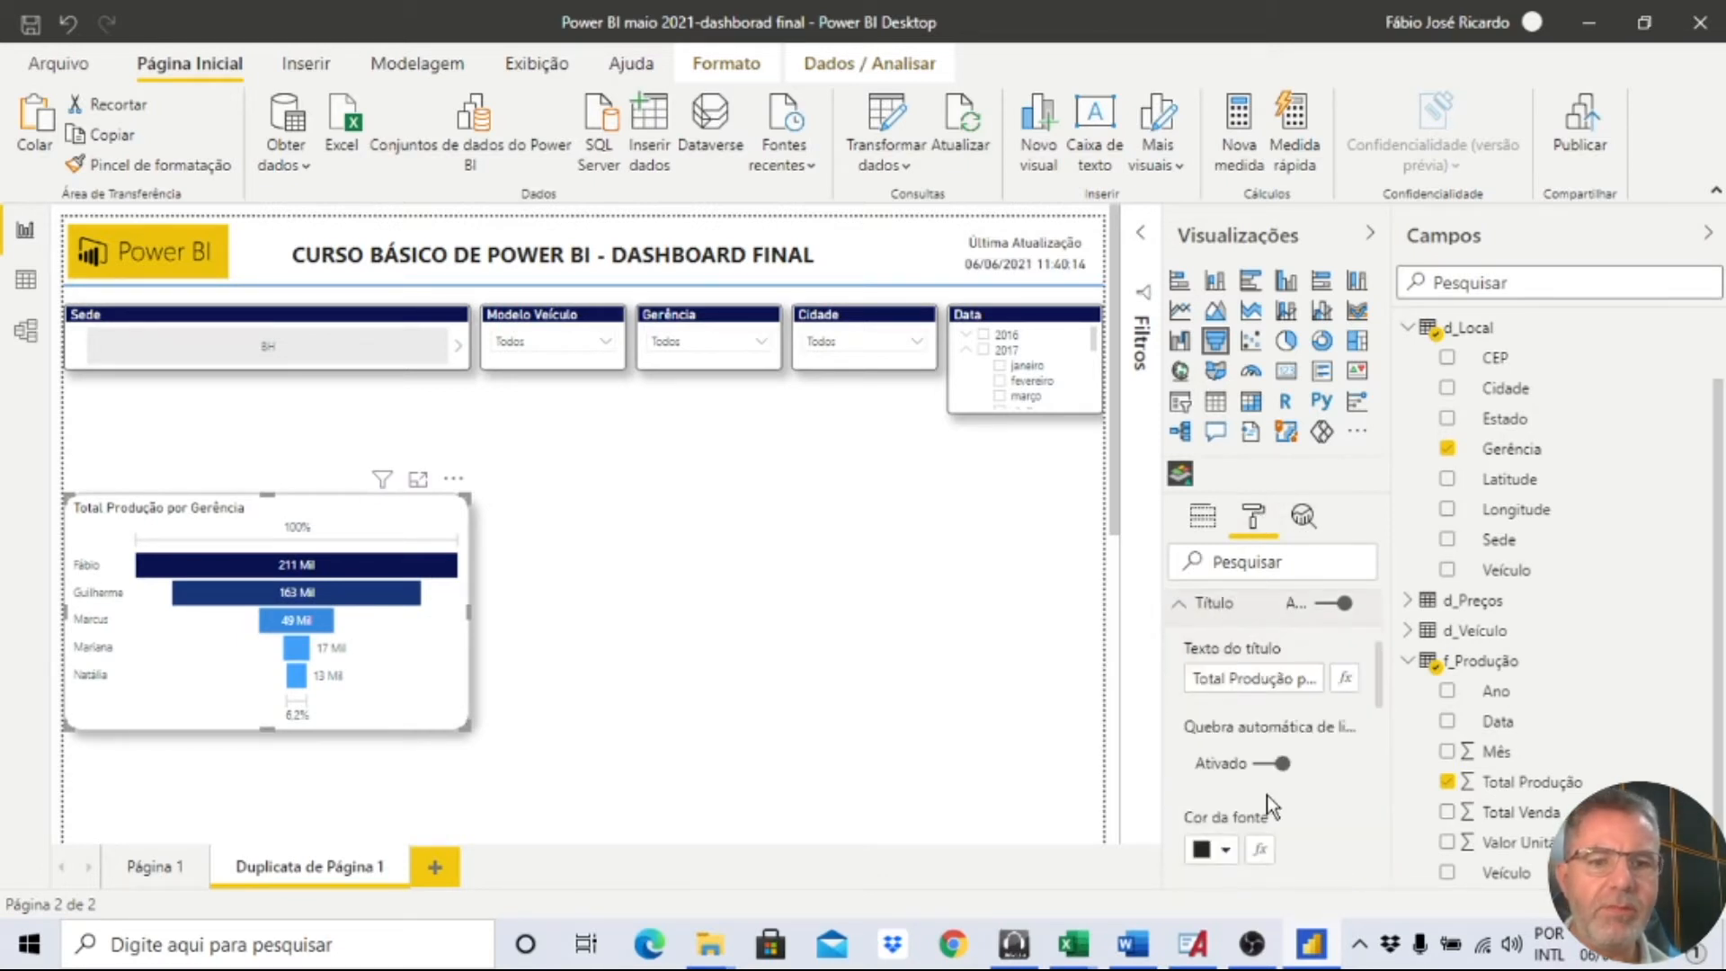
pyautogui.scroll(-2, 1266, 795)
pyautogui.click(1209, 724)
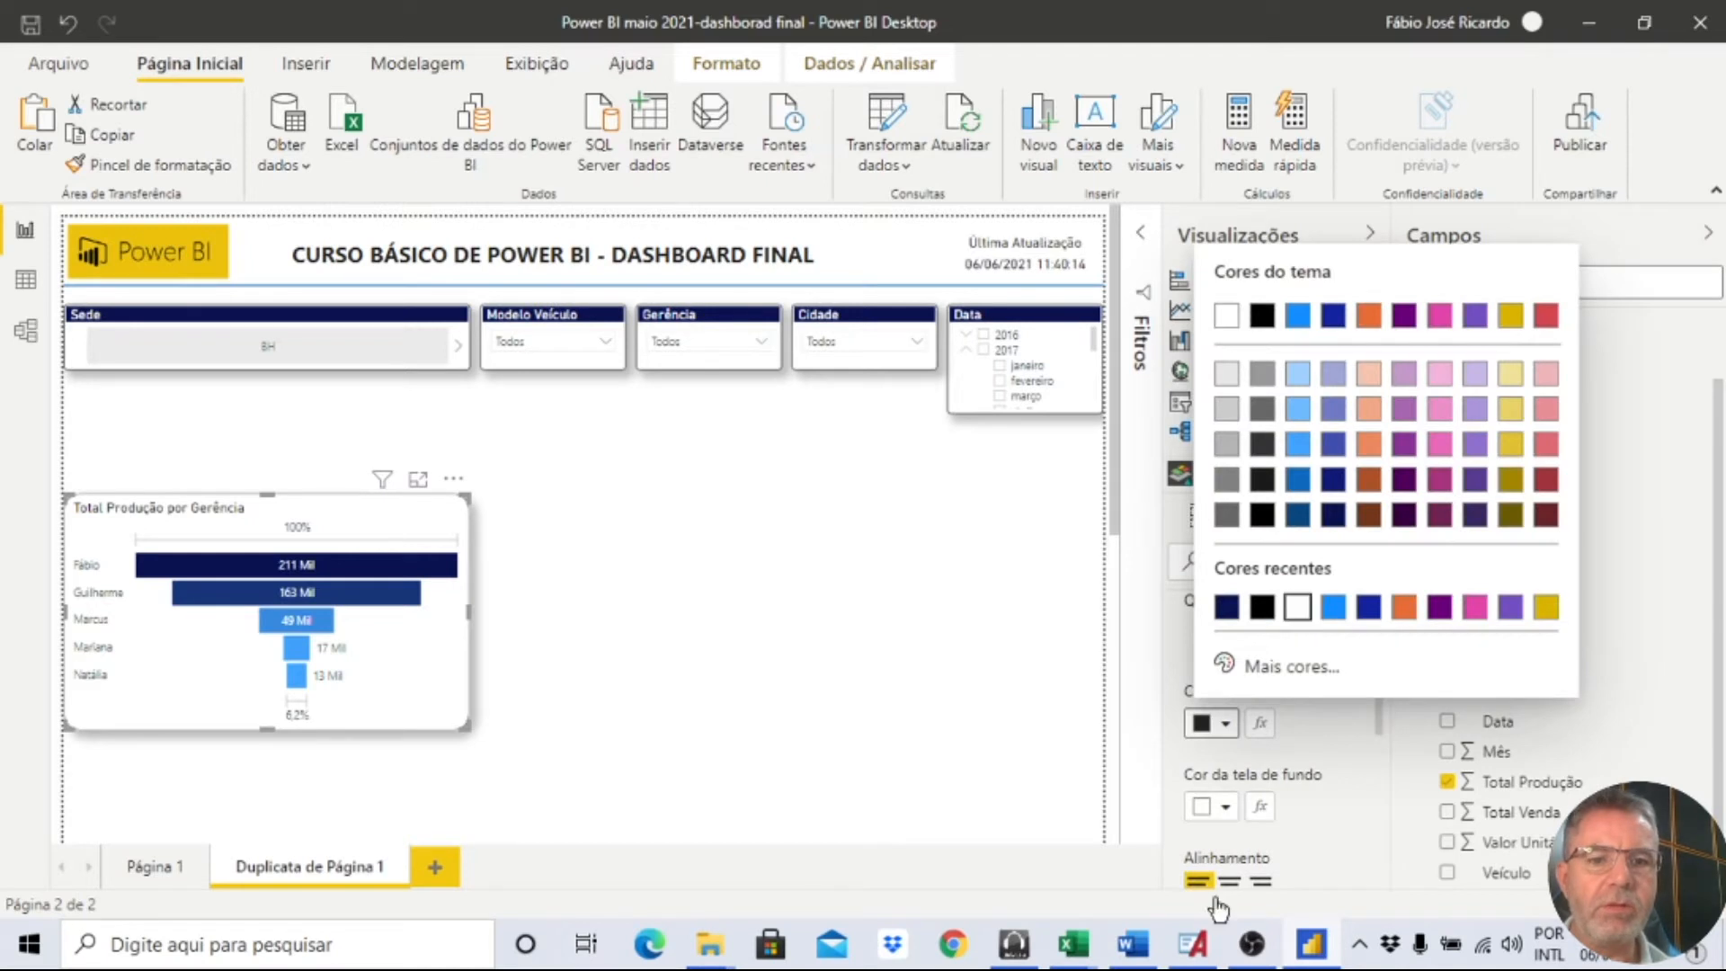
pyautogui.click(1296, 607)
pyautogui.click(1224, 807)
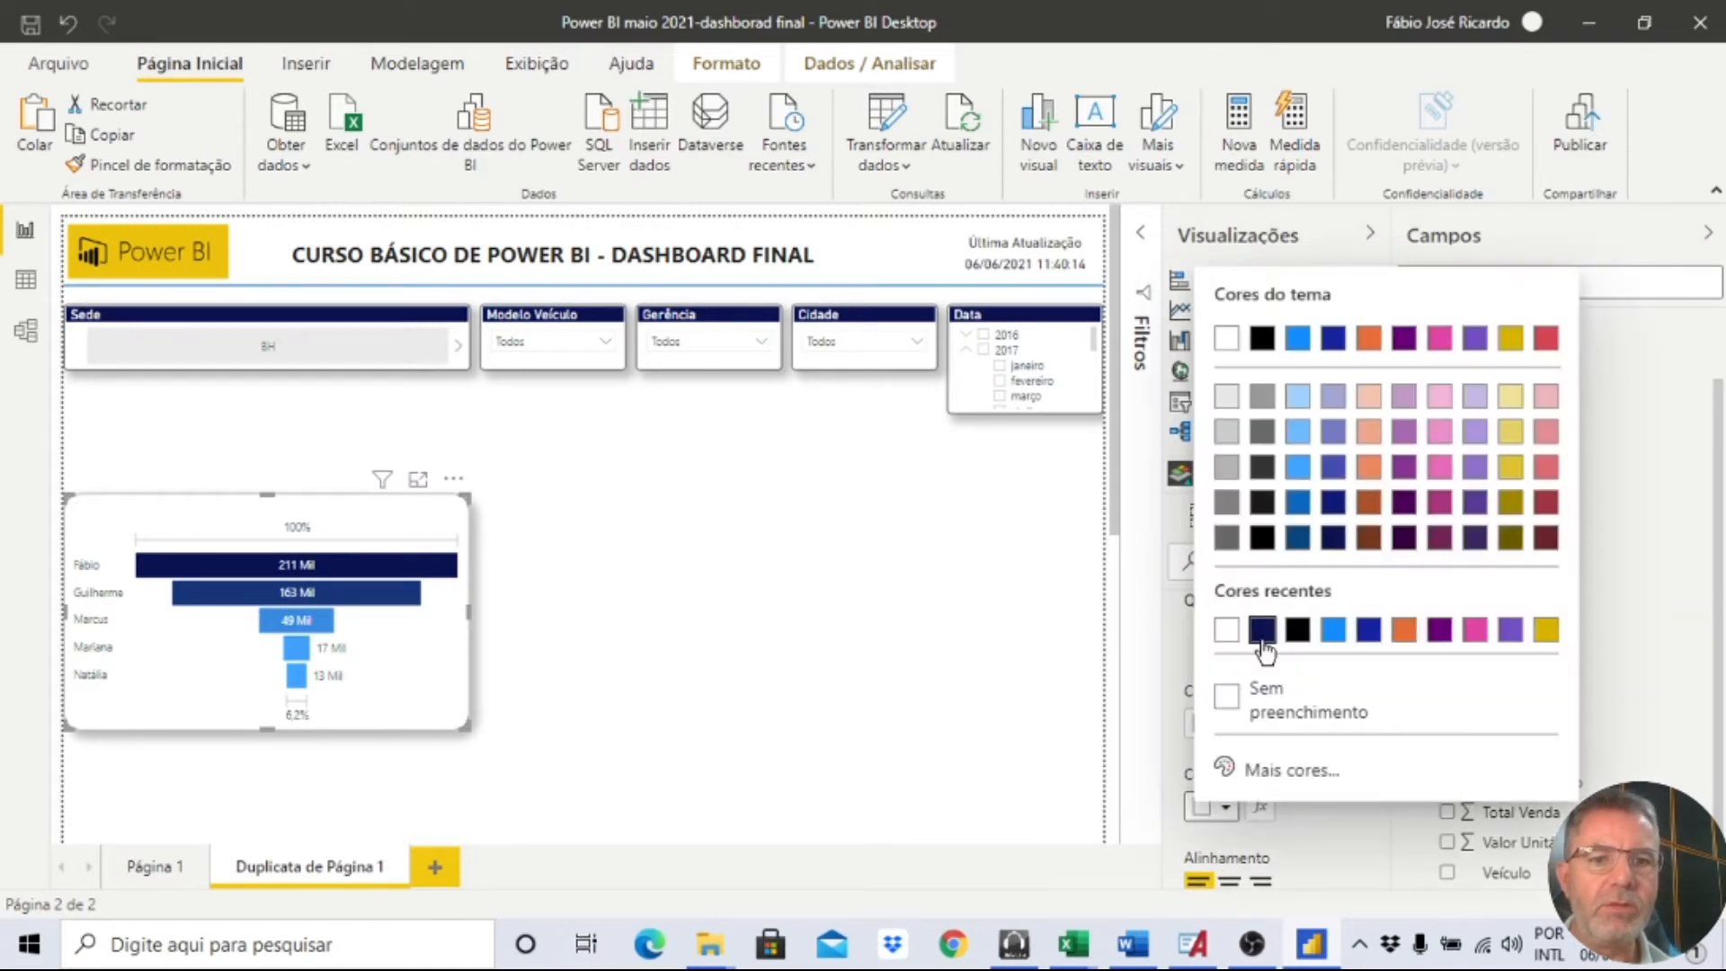
pyautogui.click(1260, 628)
pyautogui.scroll(2, 1243, 708)
# Shrink the Total Produção por Gerência funnel slightly and move it up a little toward the slicers.
pyautogui.tripleClick(1243, 676)
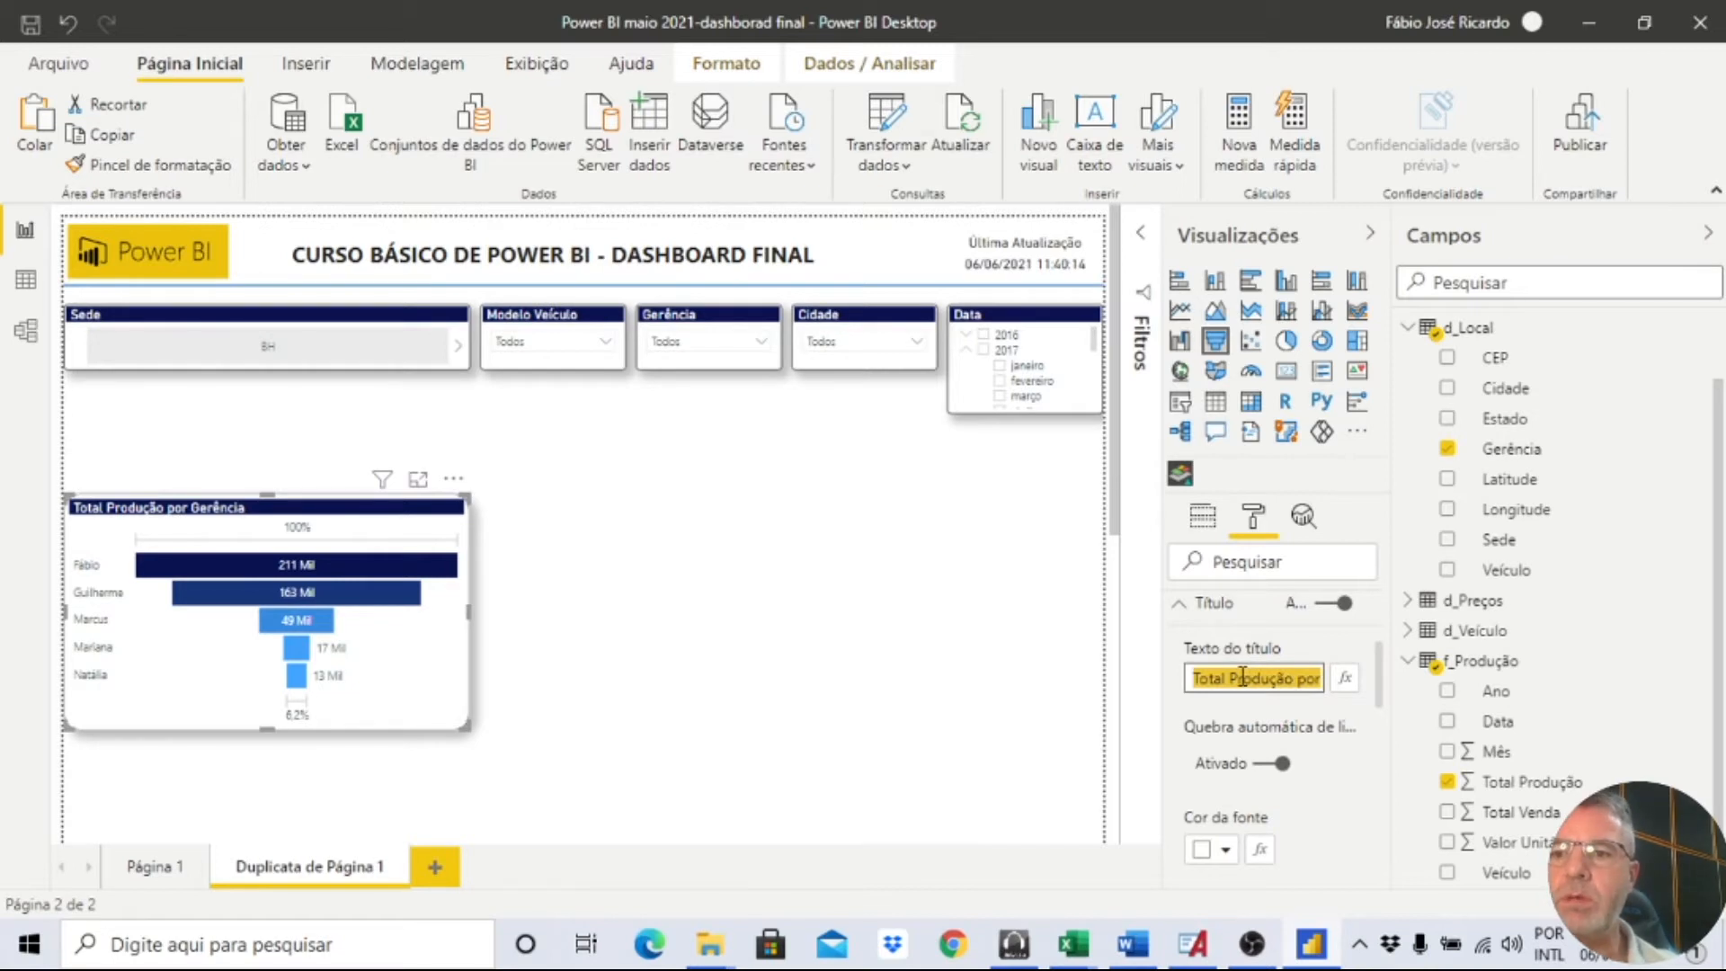
pyautogui.click(710, 523)
pyautogui.click(392, 510)
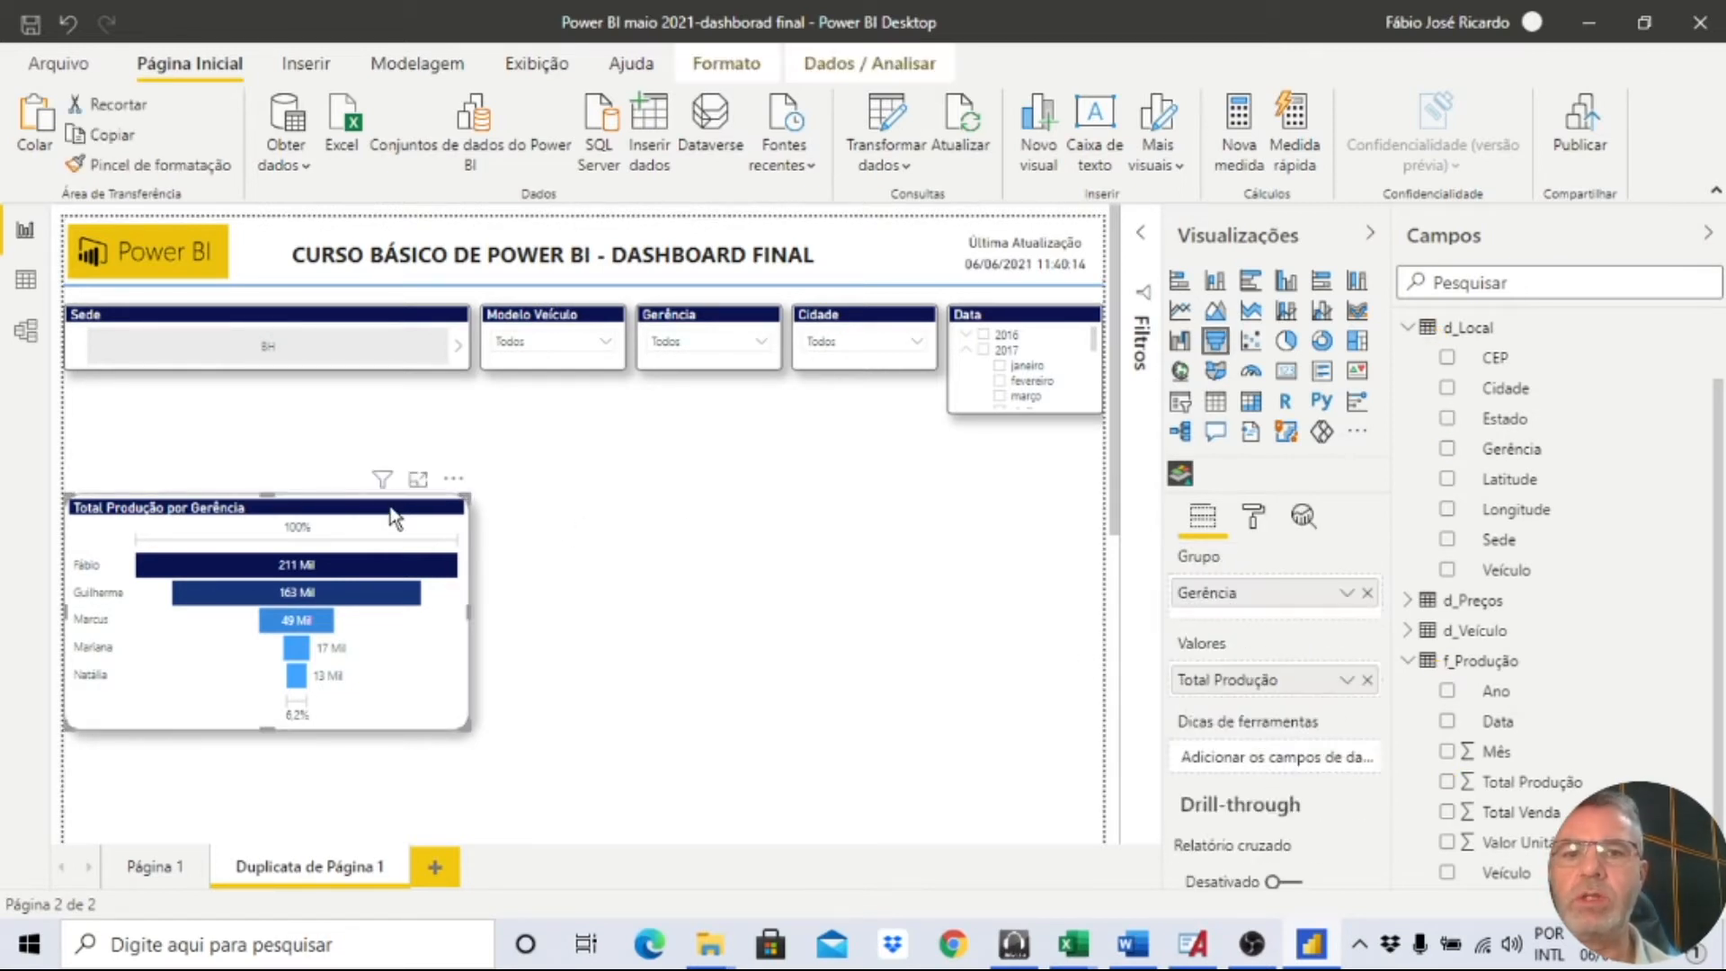
pyautogui.scroll(-1, 780, 644)
pyautogui.scroll(-1, 781, 644)
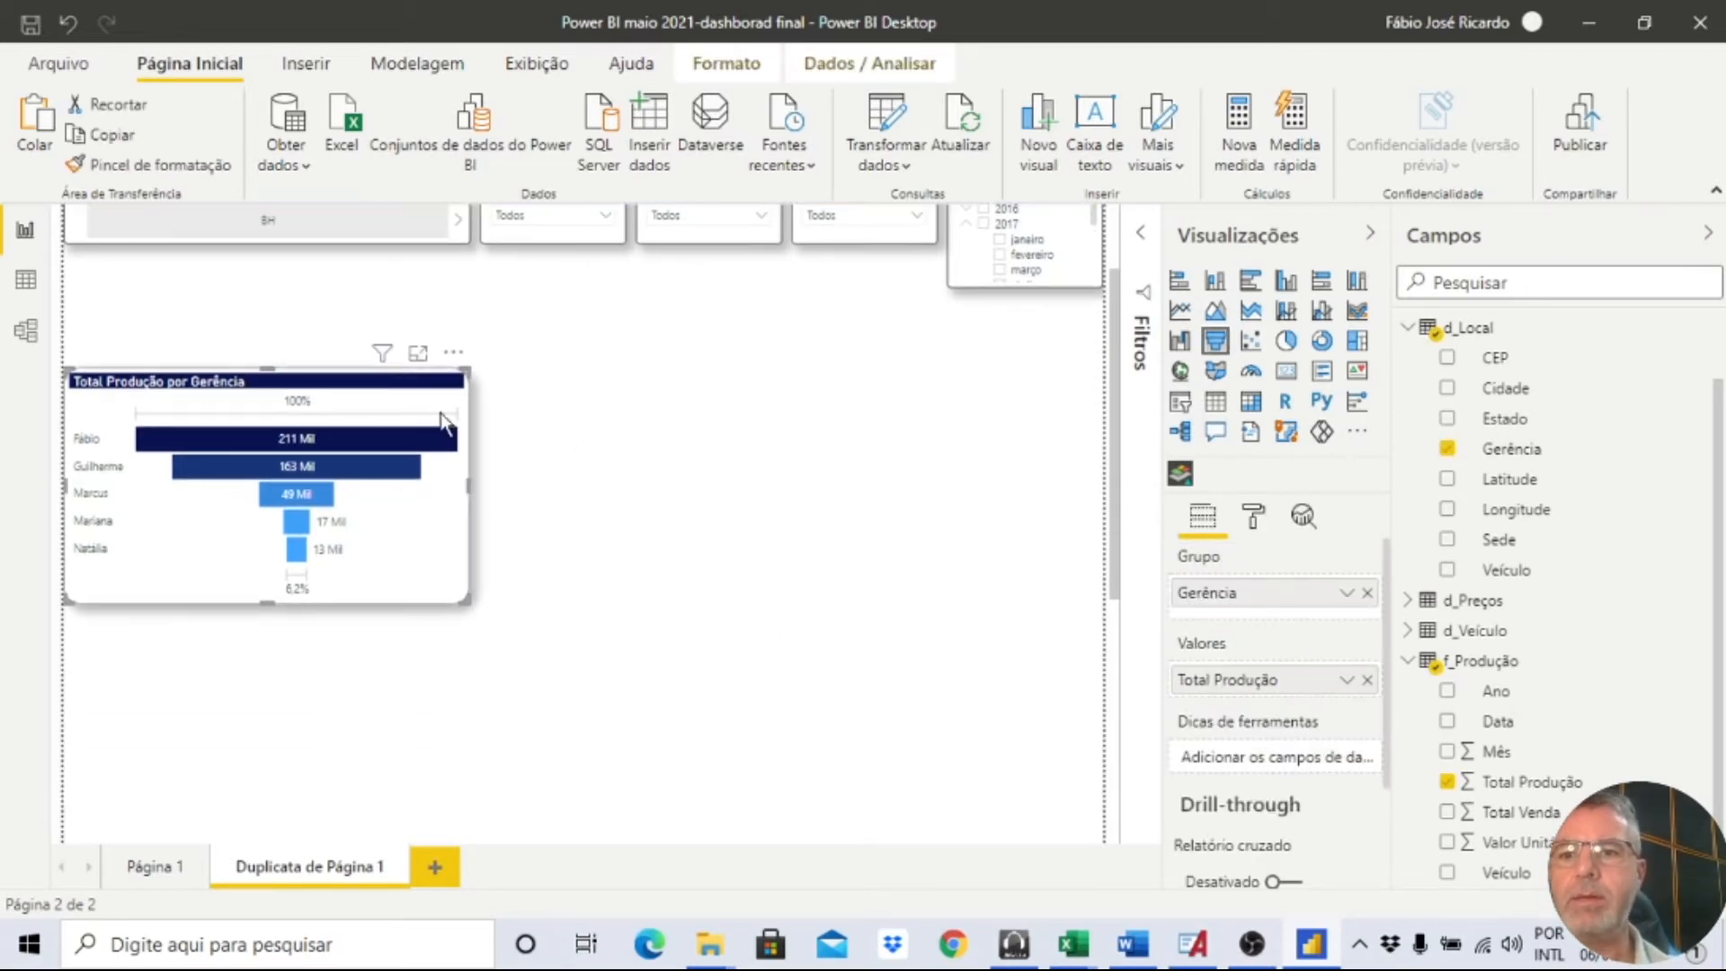
pyautogui.moveTo(472, 591); pyautogui.dragTo(433, 579)
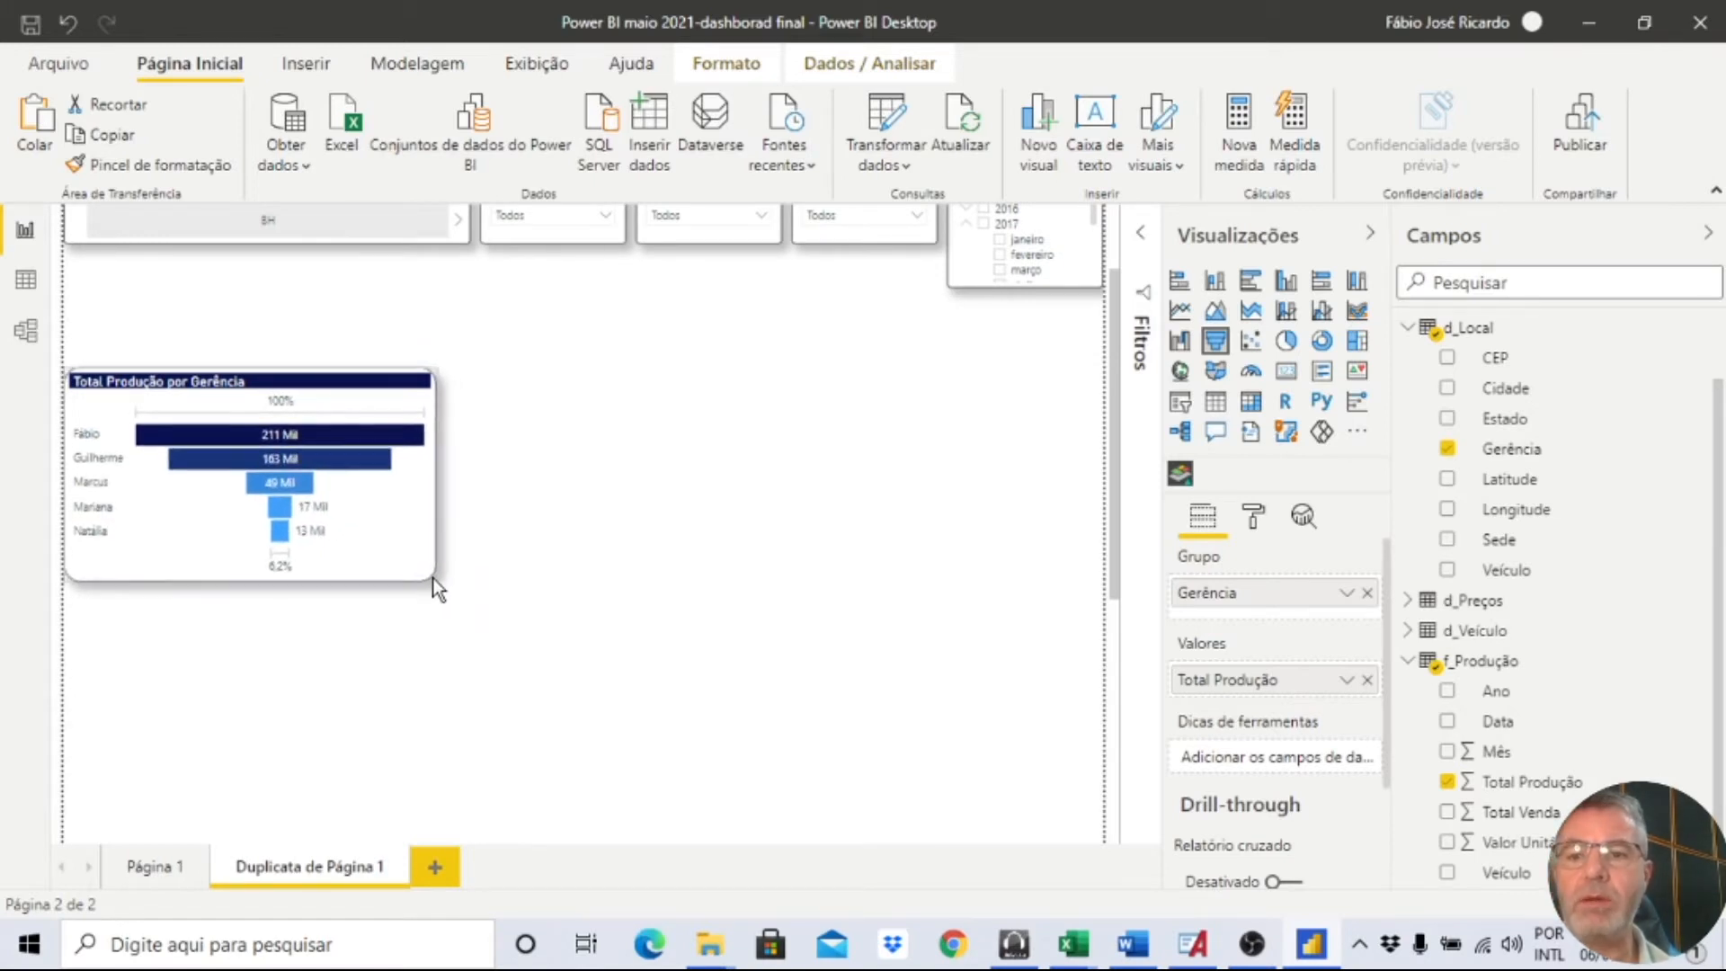
pyautogui.scroll(1, 690, 500)
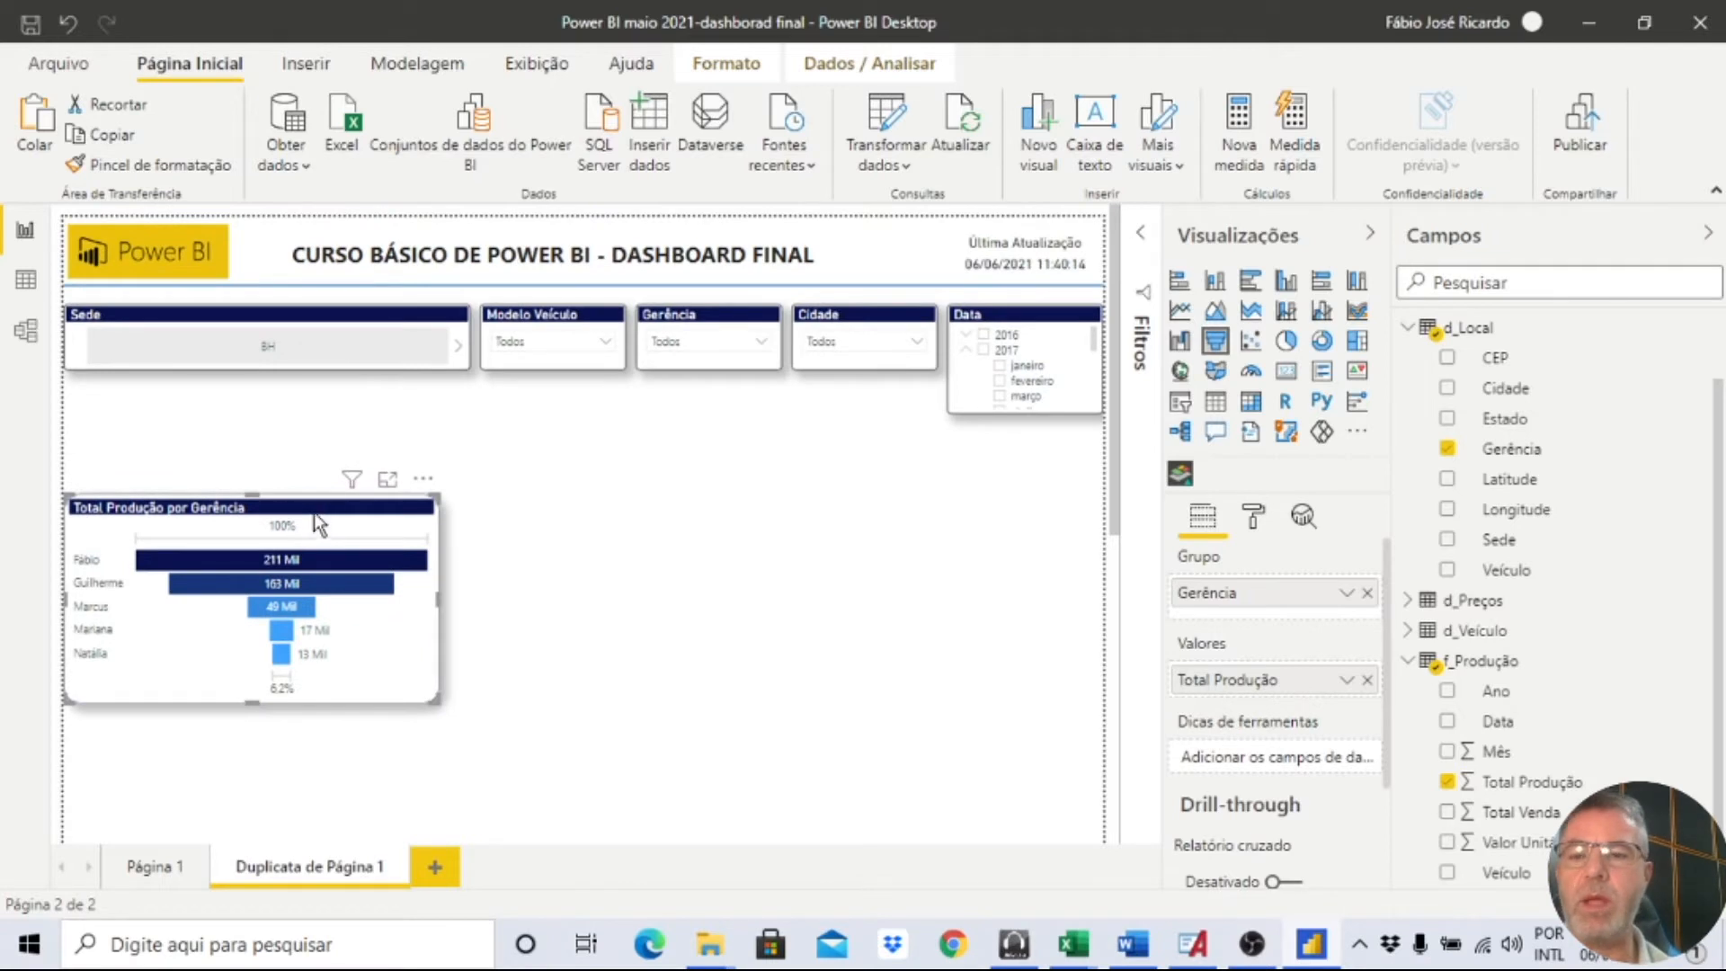
pyautogui.moveTo(317, 517); pyautogui.dragTo(316, 497)
pyautogui.scroll(-2, 526, 531)
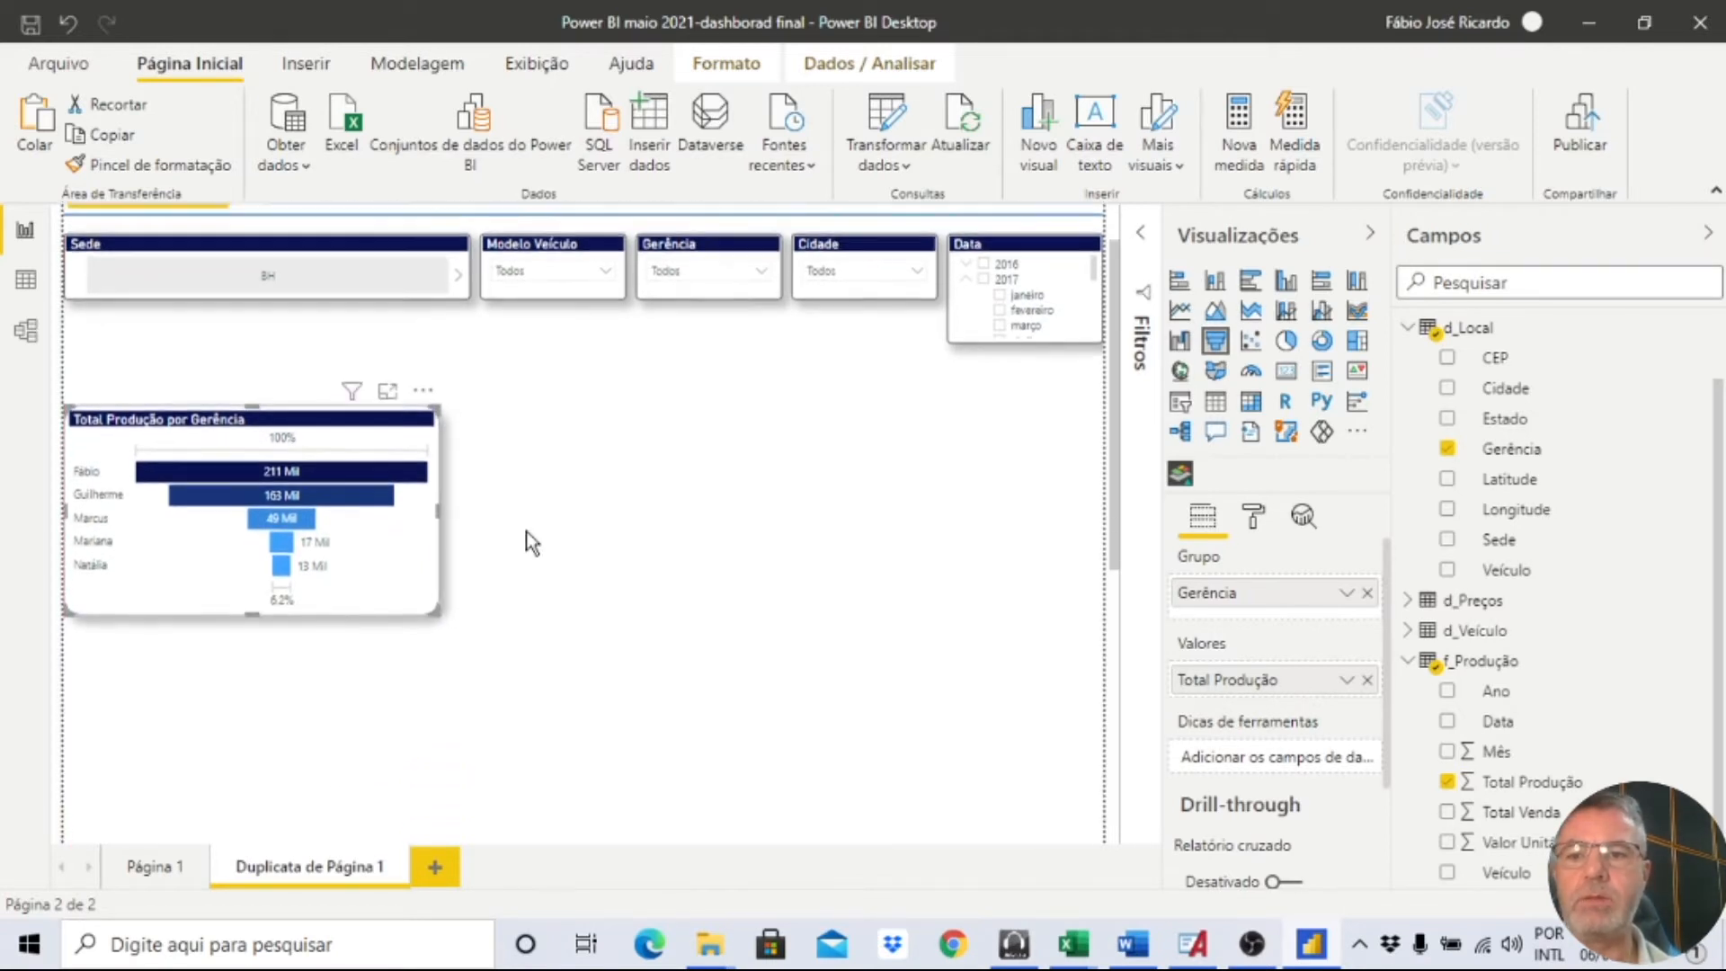
# Duplicate the Gerência funnel beside the original and change the copy's grouping from Gerência to Cidade.
pyautogui.click(552, 415)
pyautogui.click(371, 378)
pyautogui.moveTo(371, 379); pyautogui.dragTo(822, 376)
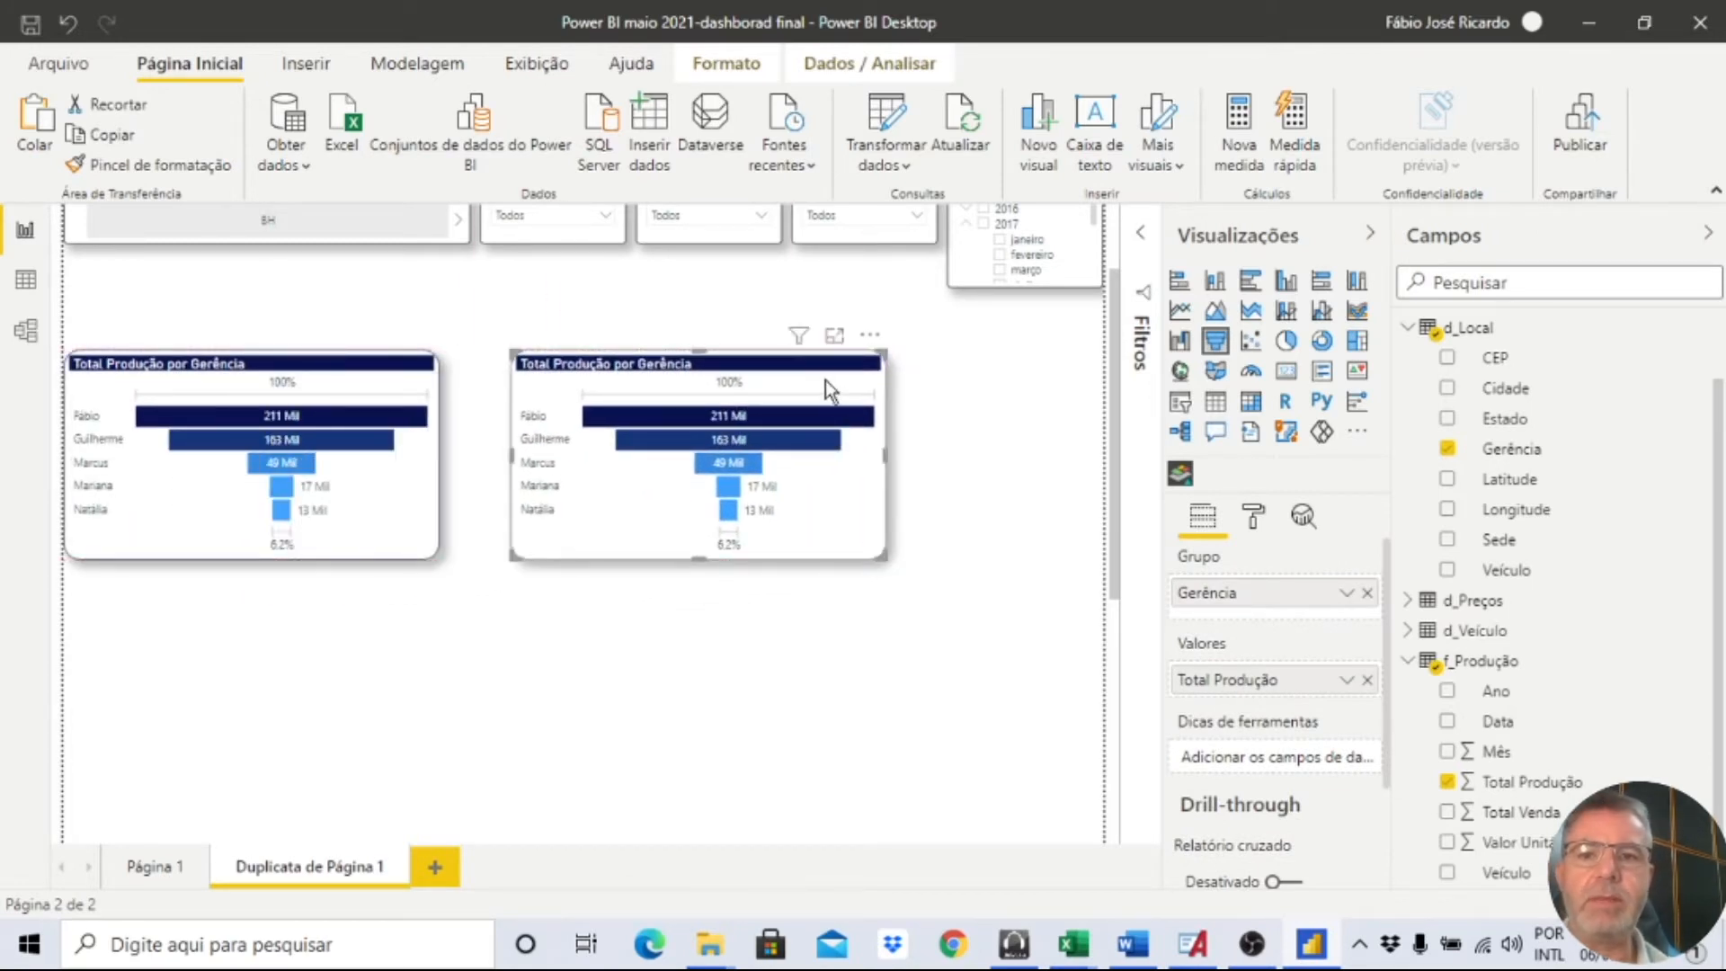
pyautogui.click(1447, 447)
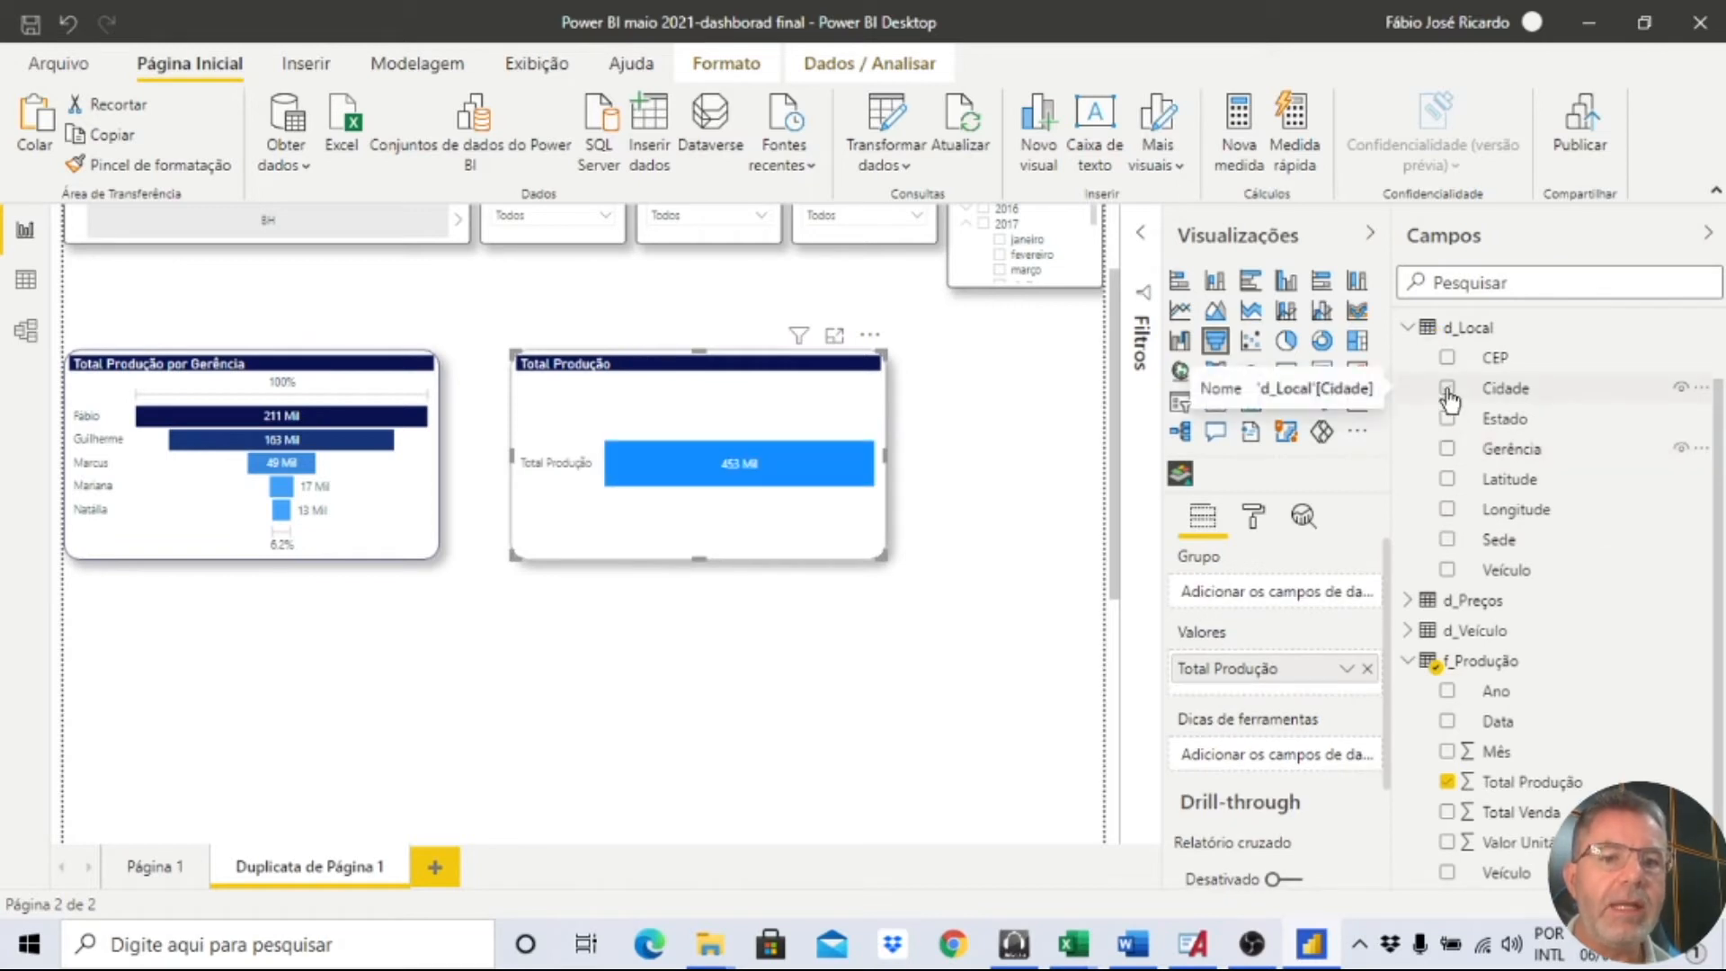
pyautogui.click(1447, 389)
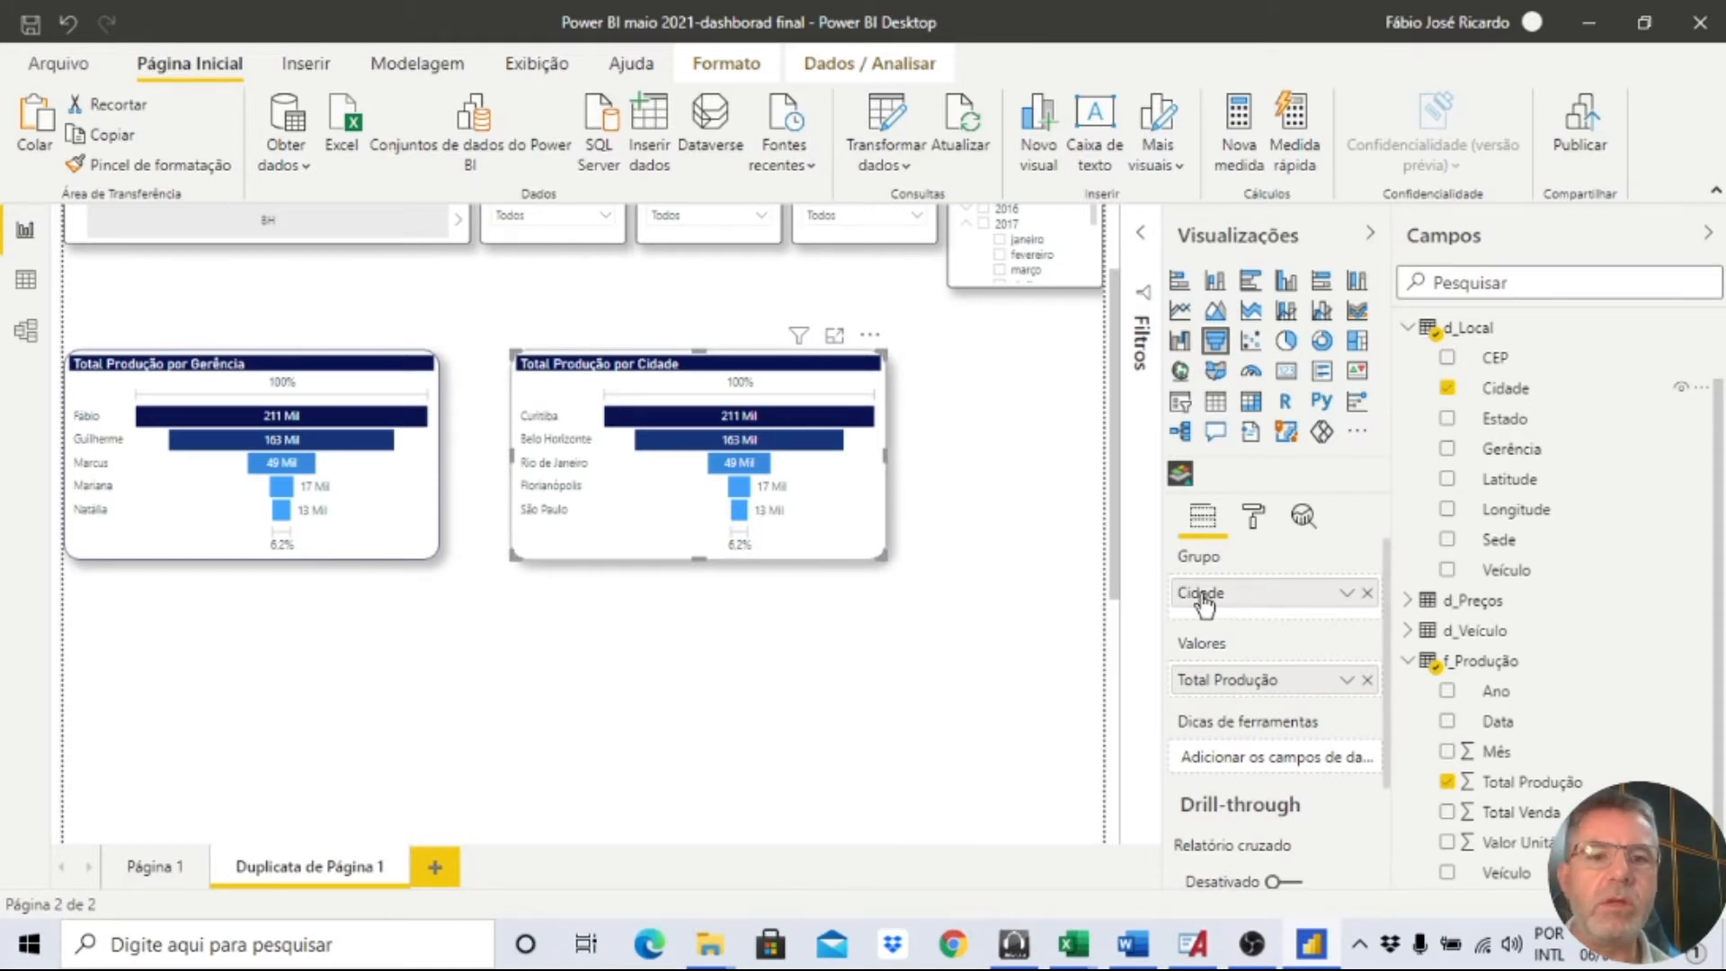
# Set the minimum color of the Cidade funnel's data color scale to light orange and apply it.
pyautogui.click(1251, 516)
pyautogui.click(1260, 706)
pyautogui.scroll(-2, 1258, 726)
pyautogui.click(1213, 746)
pyautogui.click(630, 413)
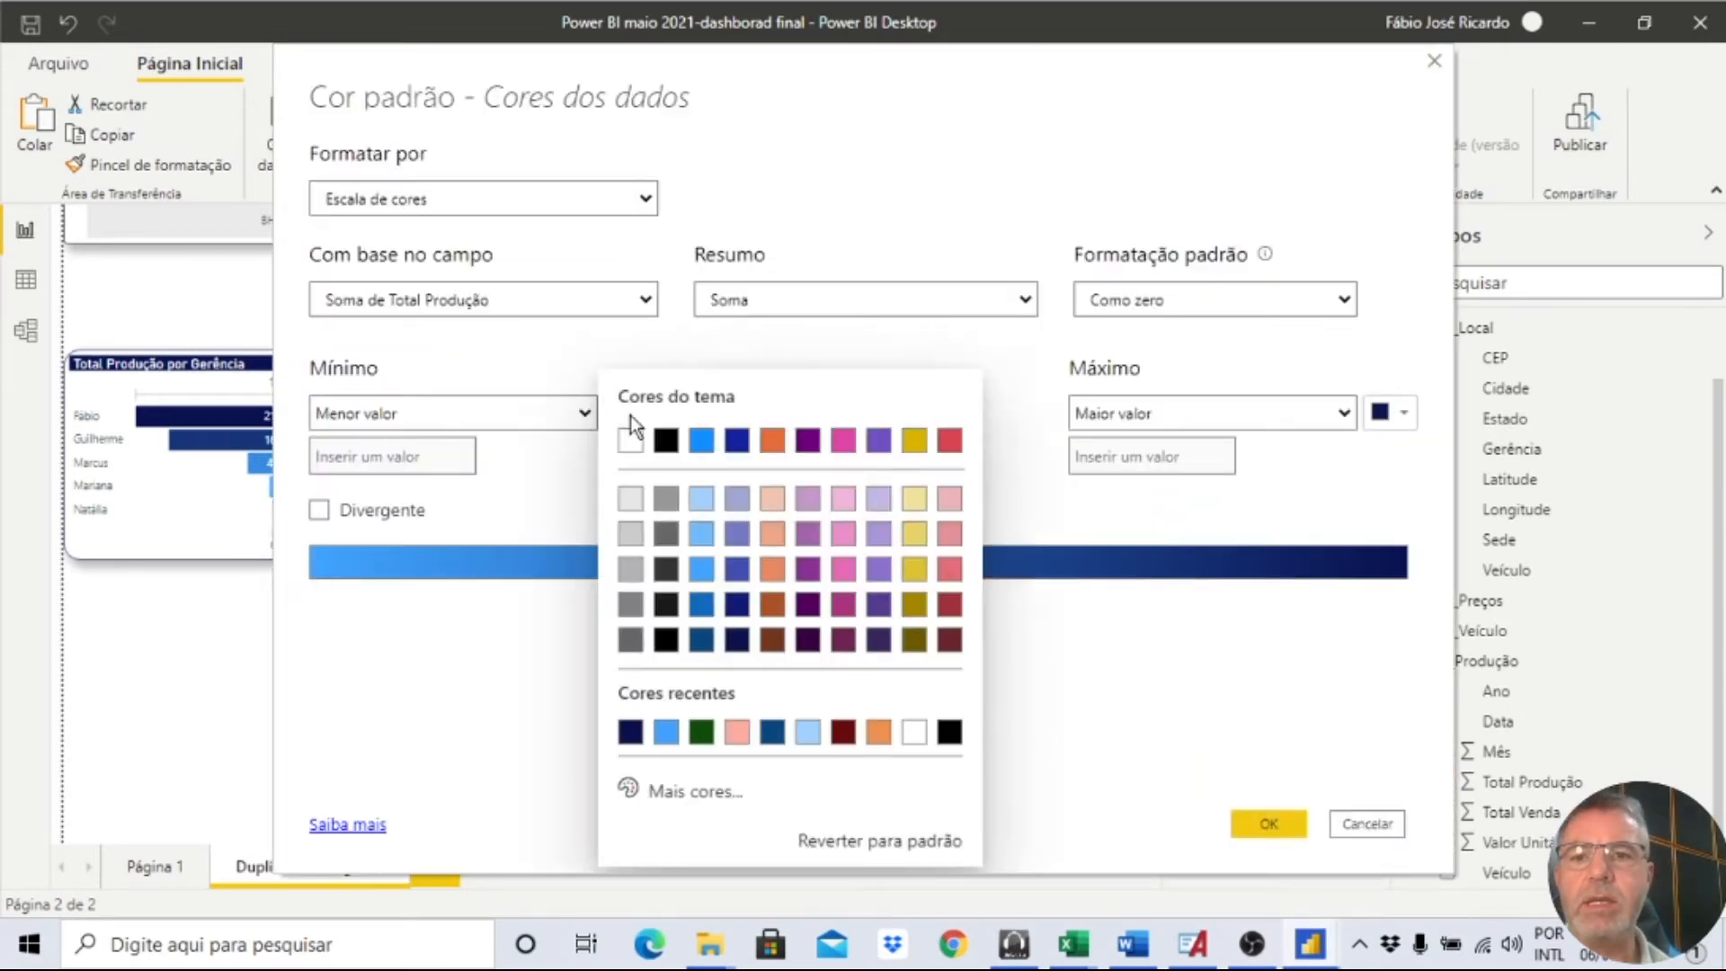
pyautogui.click(770, 532)
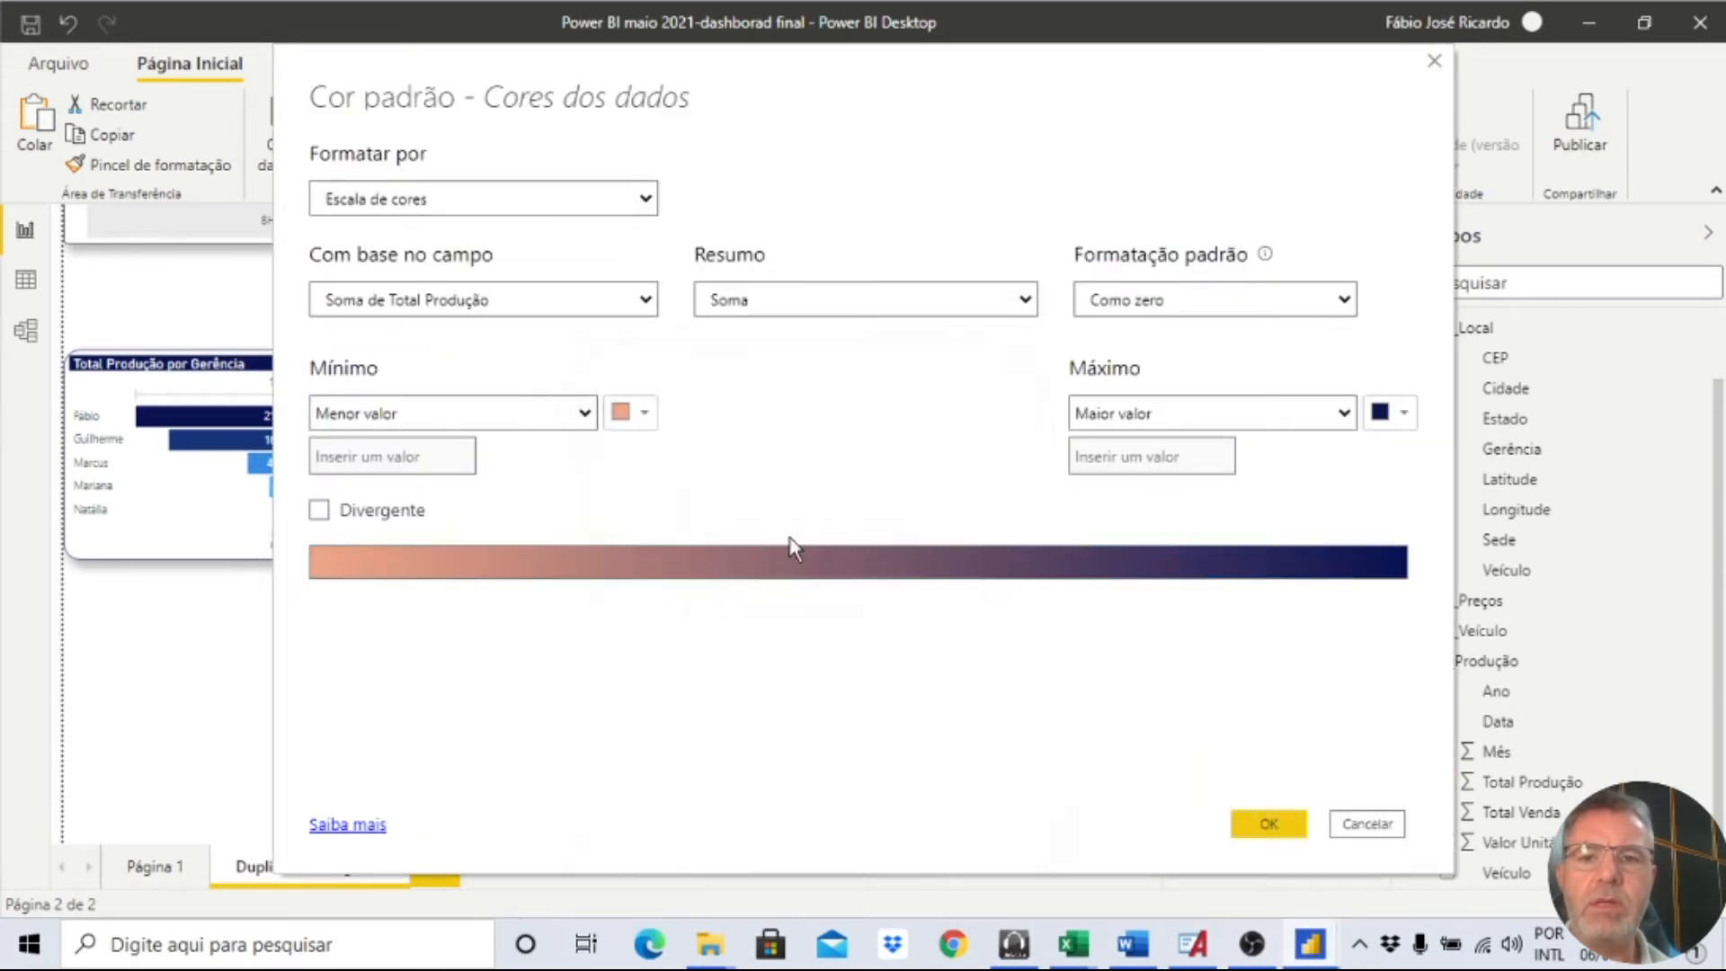
pyautogui.click(1389, 415)
pyautogui.click(1206, 796)
pyautogui.click(1261, 823)
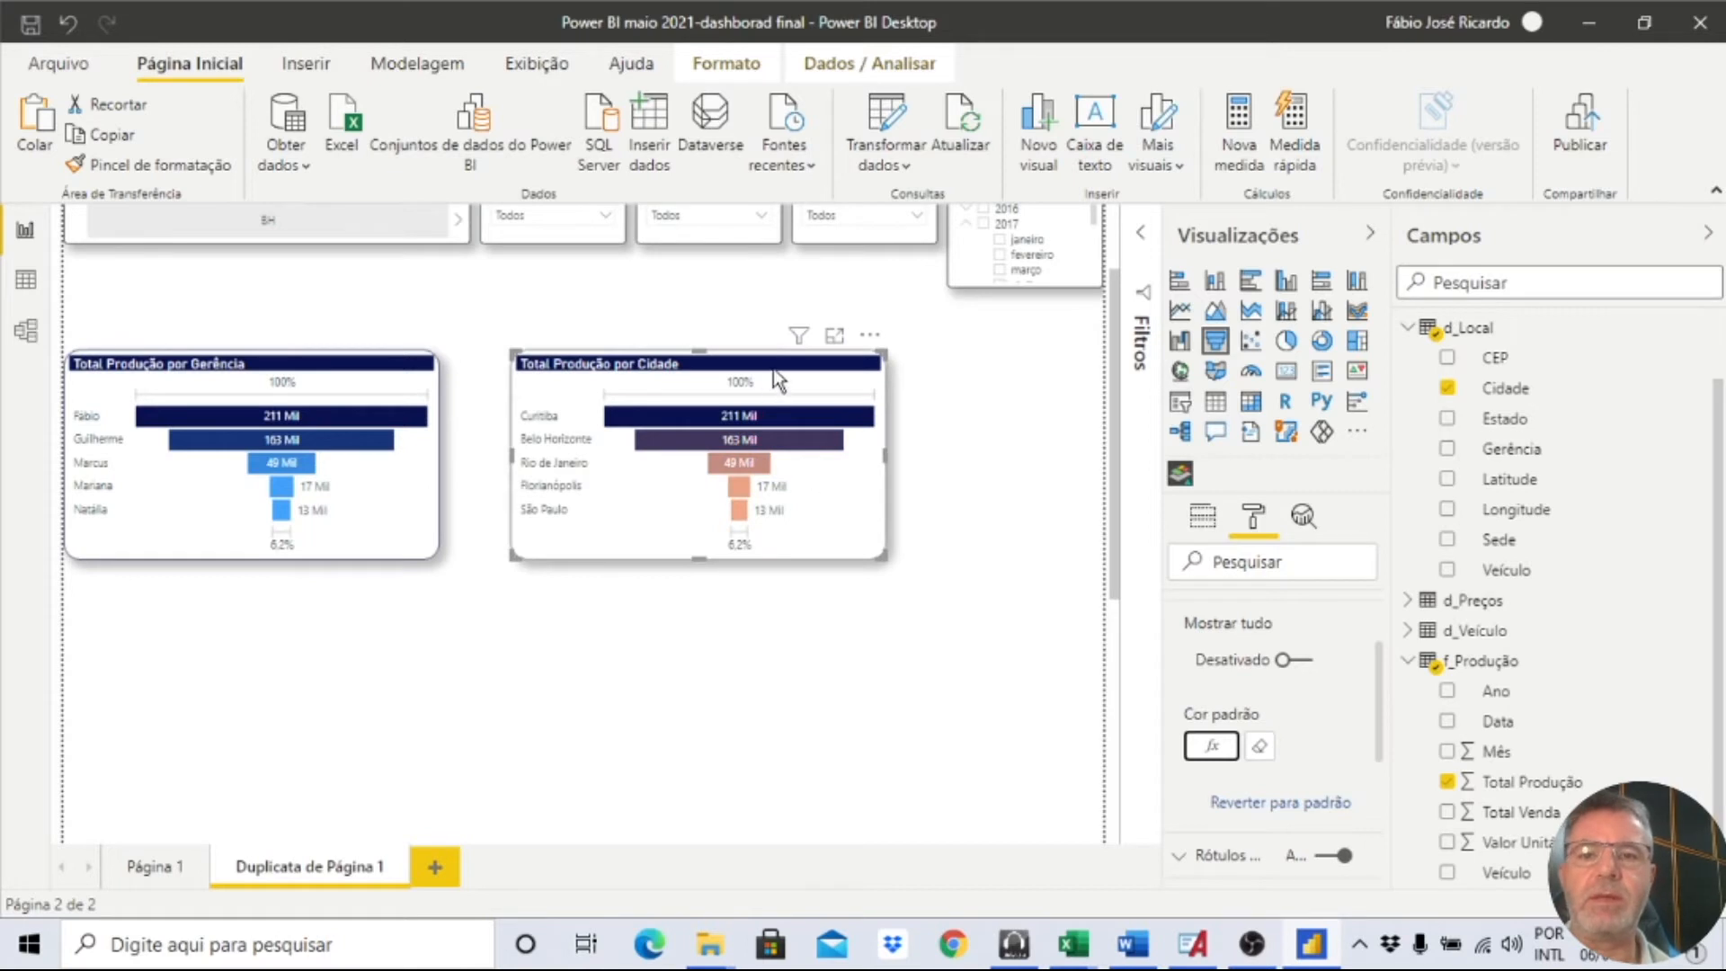
# Duplicate the Cidade funnel at the page's right edge and change the copy's grouping from Cidade to Estado.
pyautogui.moveTo(761, 368); pyautogui.dragTo(1046, 373)
pyautogui.hotkey('ctrl', 'c')
pyautogui.hotkey('ctrl', 'v')
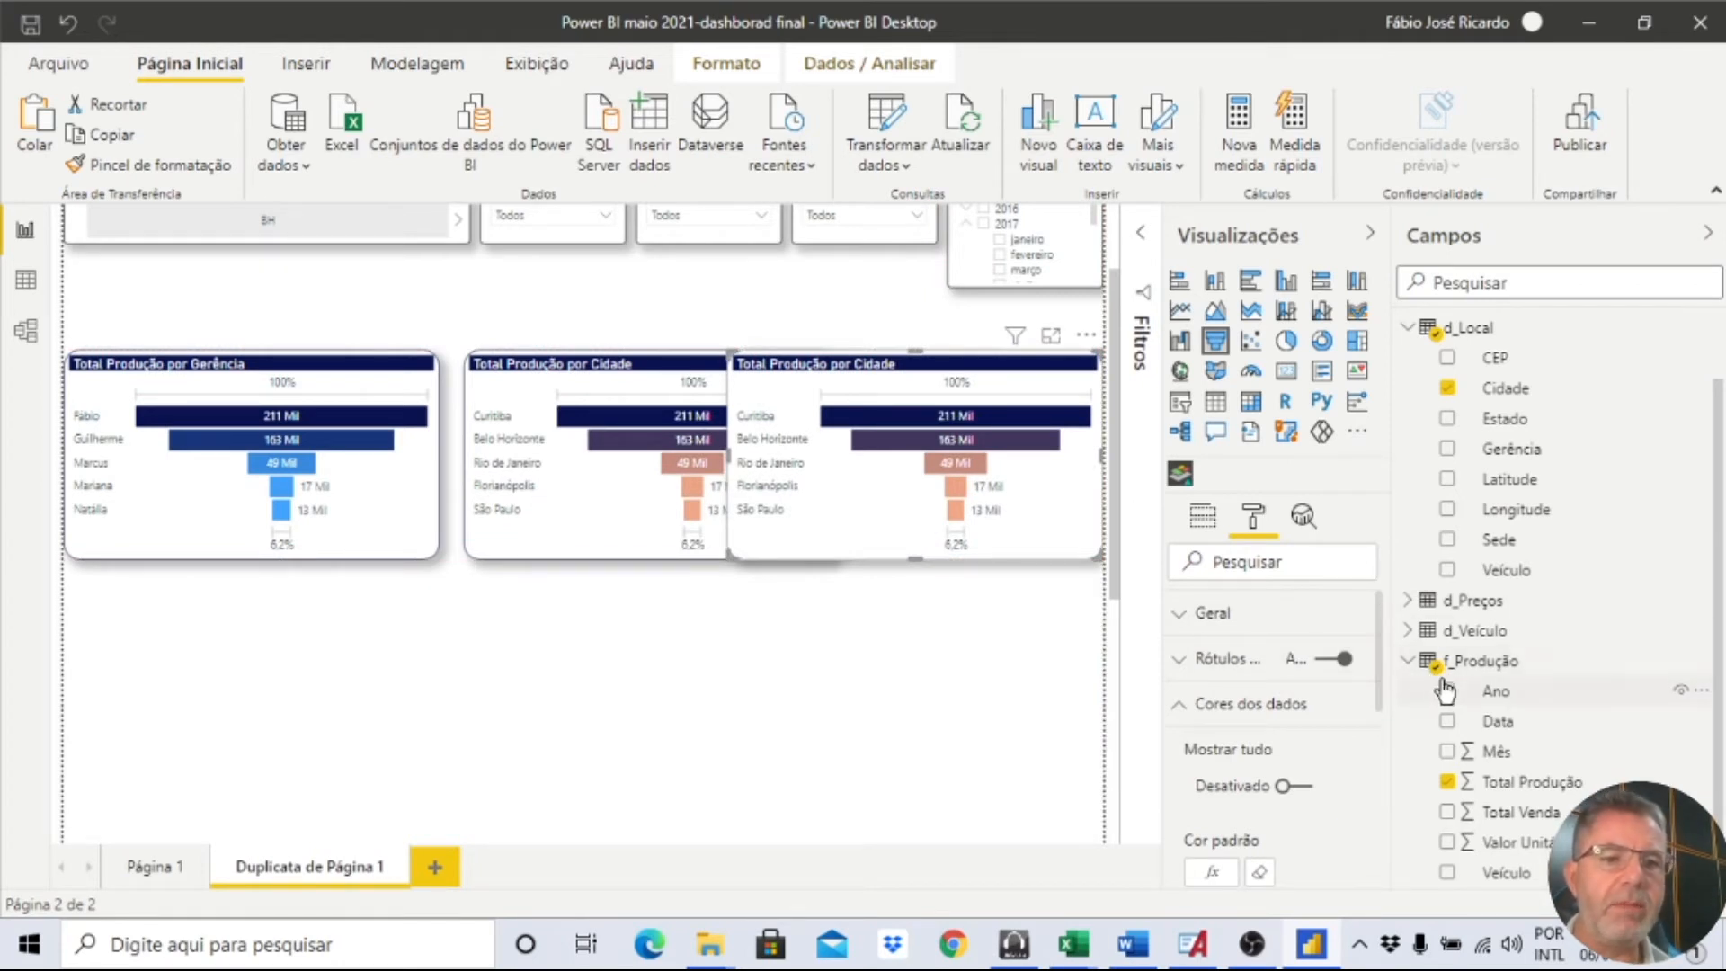
pyautogui.click(291, 370)
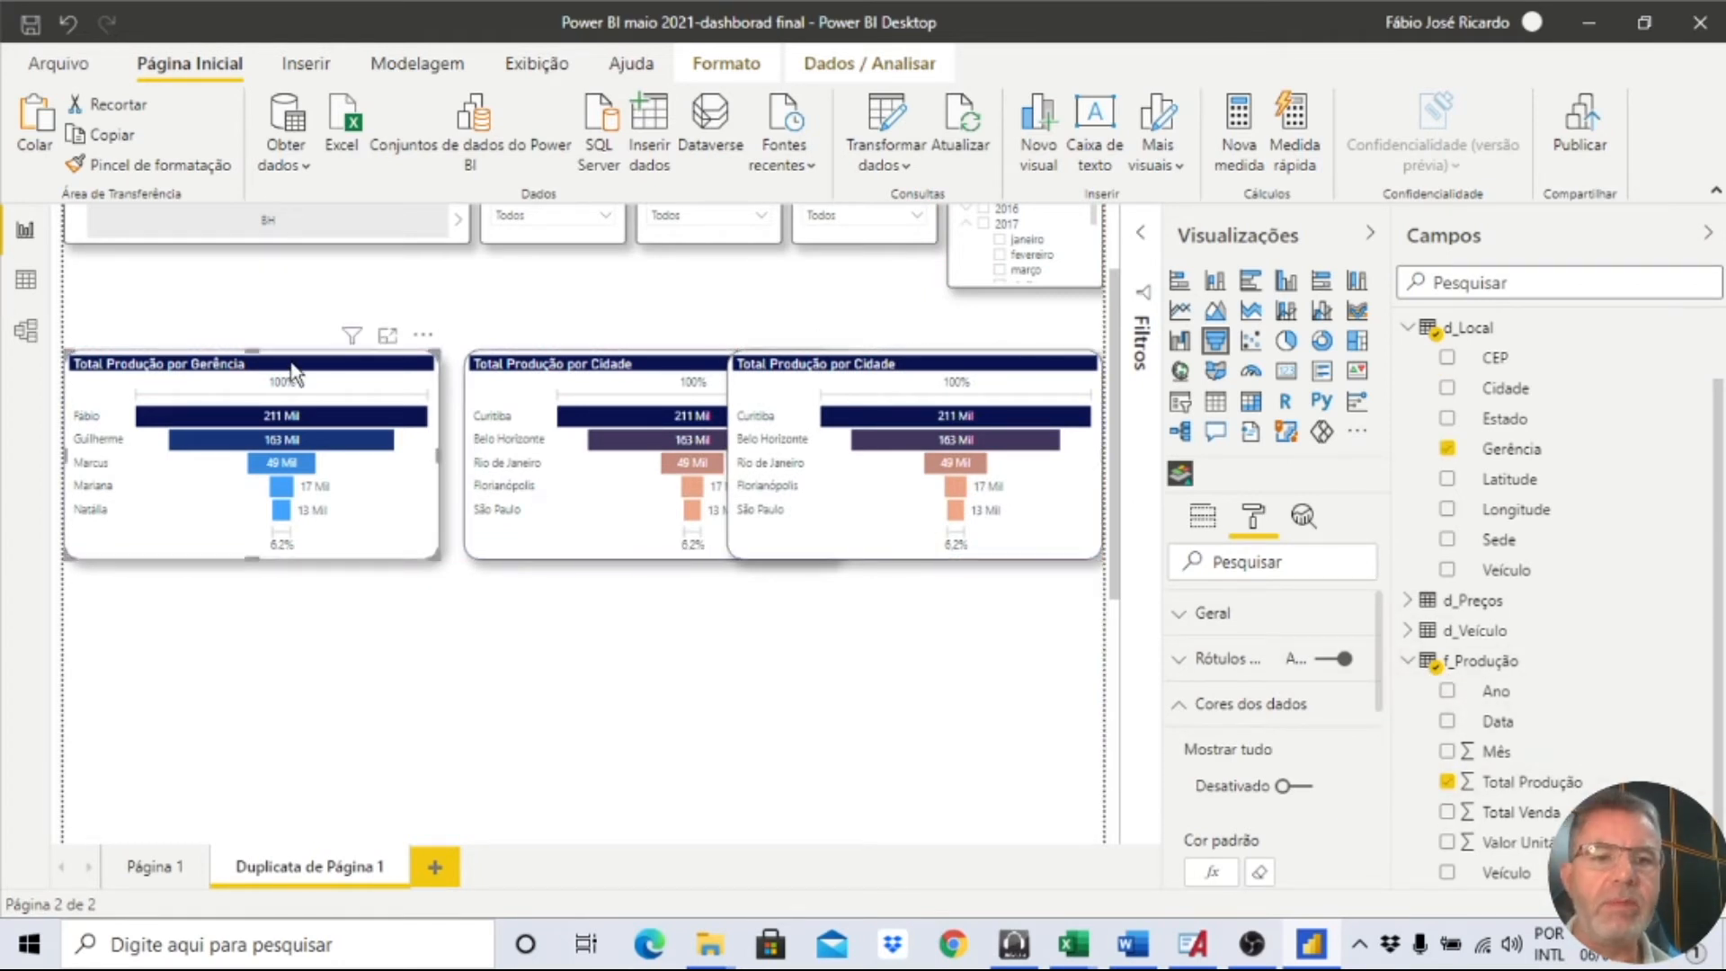
pyautogui.click(600, 369)
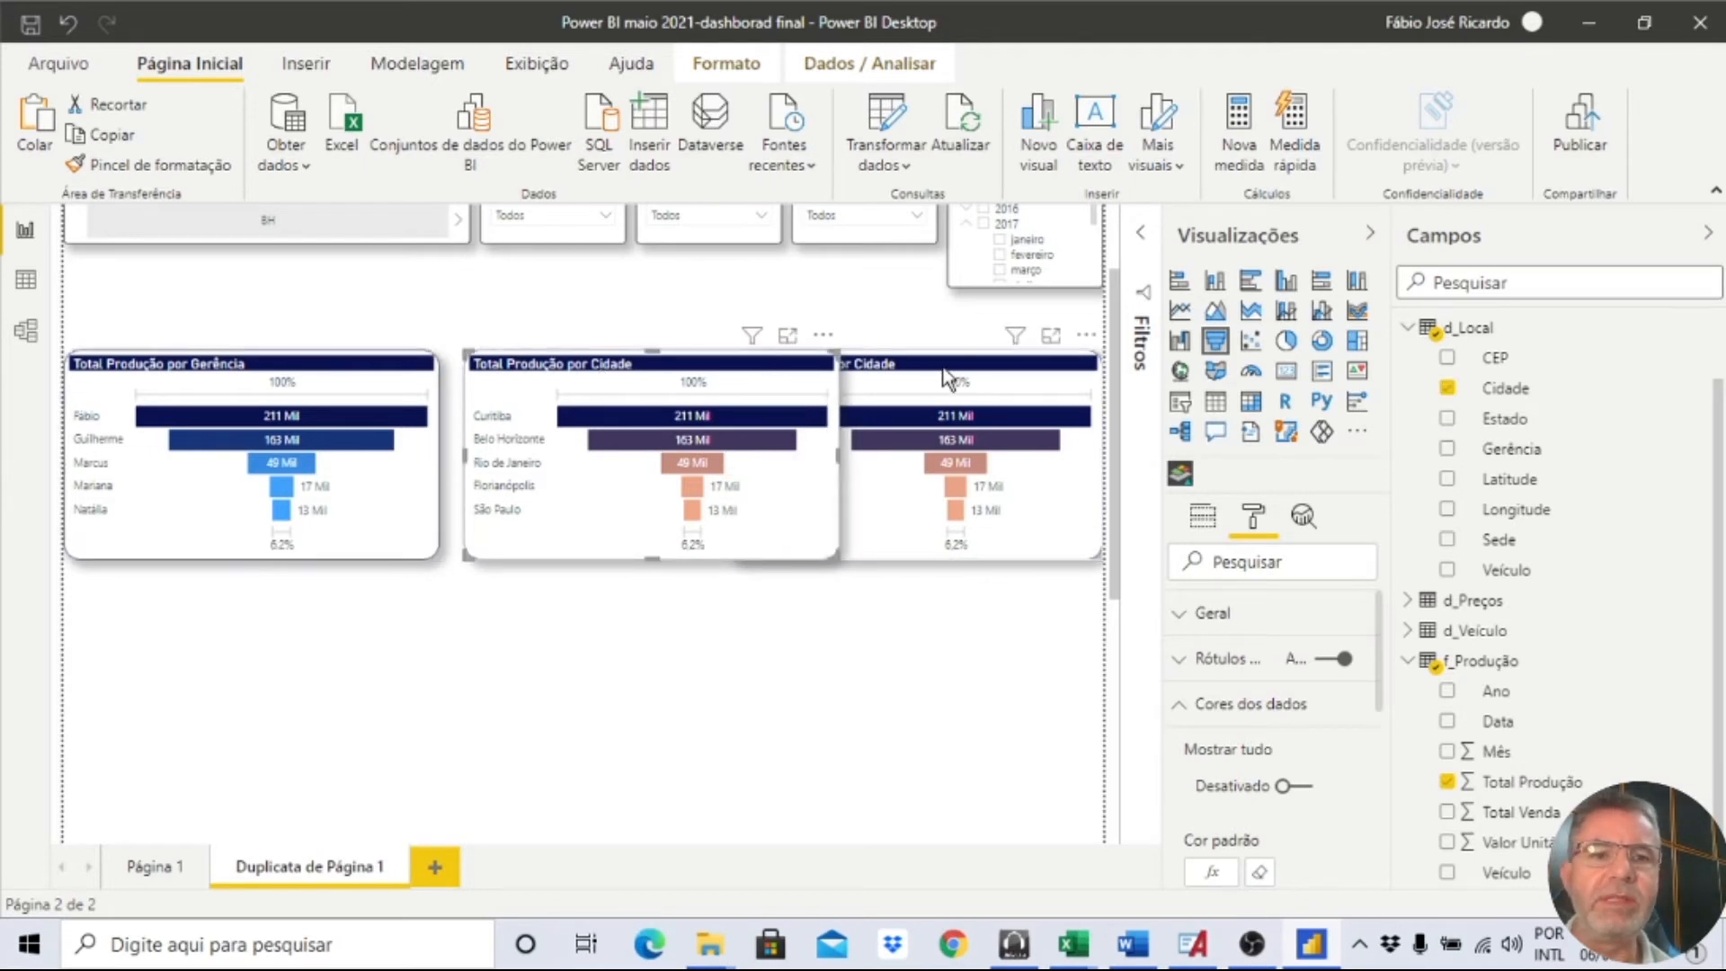
pyautogui.click(949, 375)
pyautogui.scroll(1, 1501, 513)
pyautogui.click(1446, 456)
pyautogui.click(1446, 487)
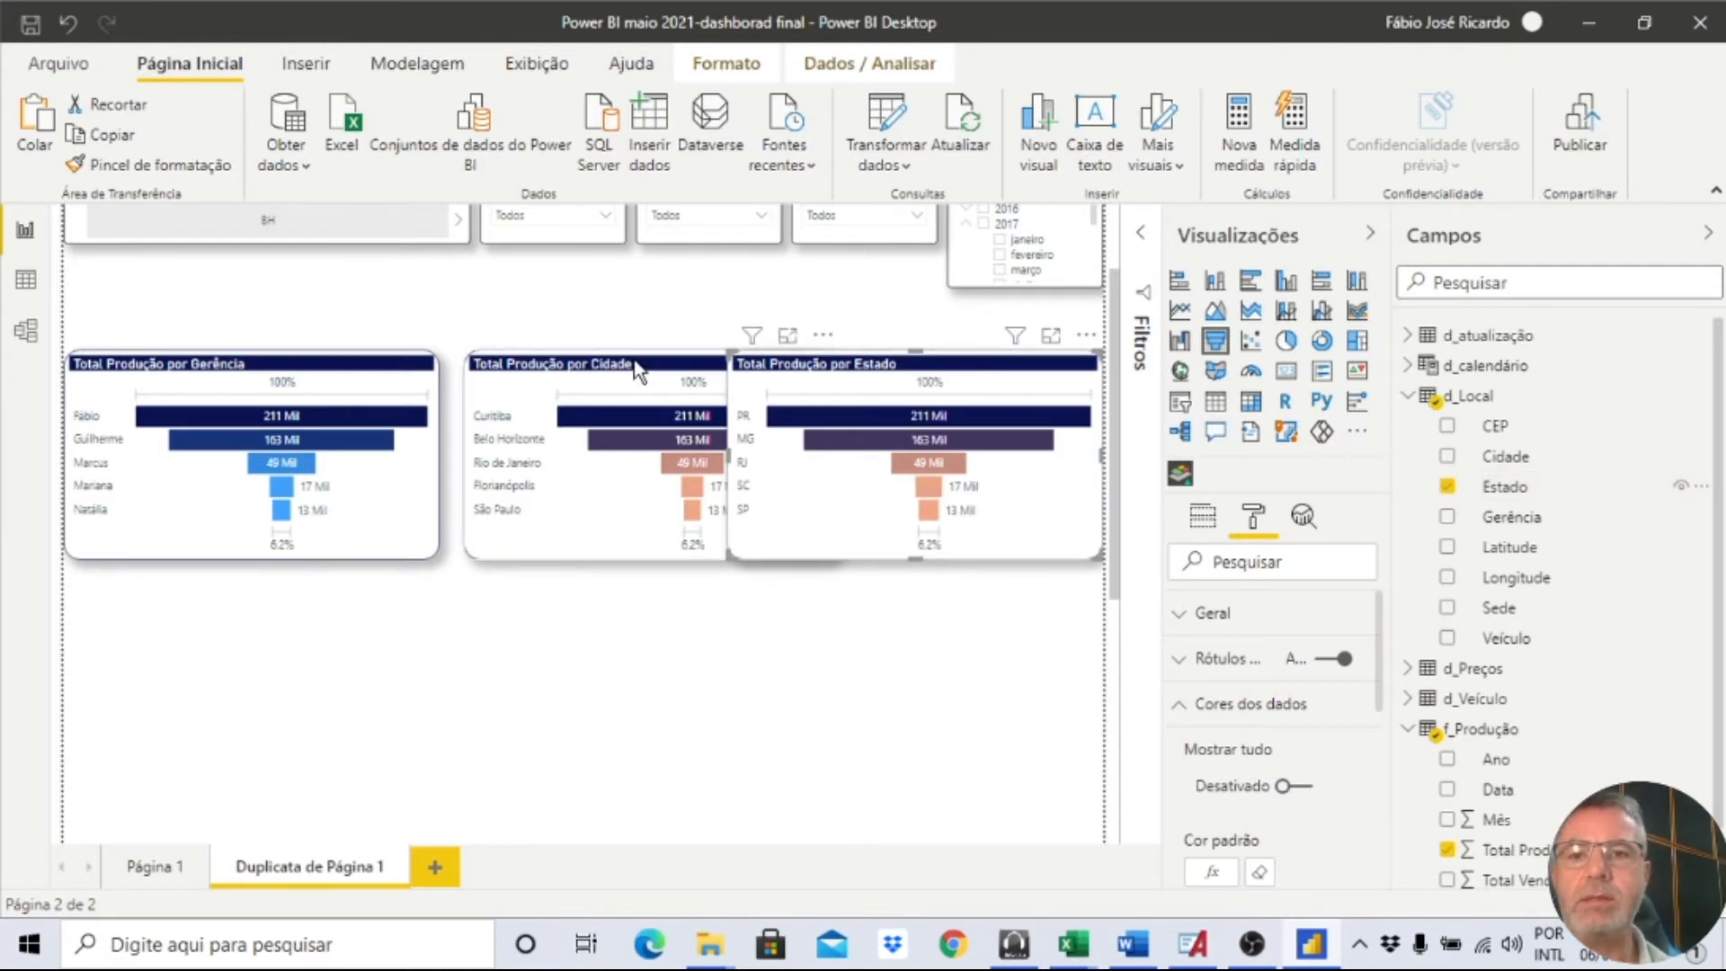
# Set a common width for all three funnels, trying 200 and 300 before settling on 400.
pyautogui.click(559, 333)
pyautogui.click(342, 373)
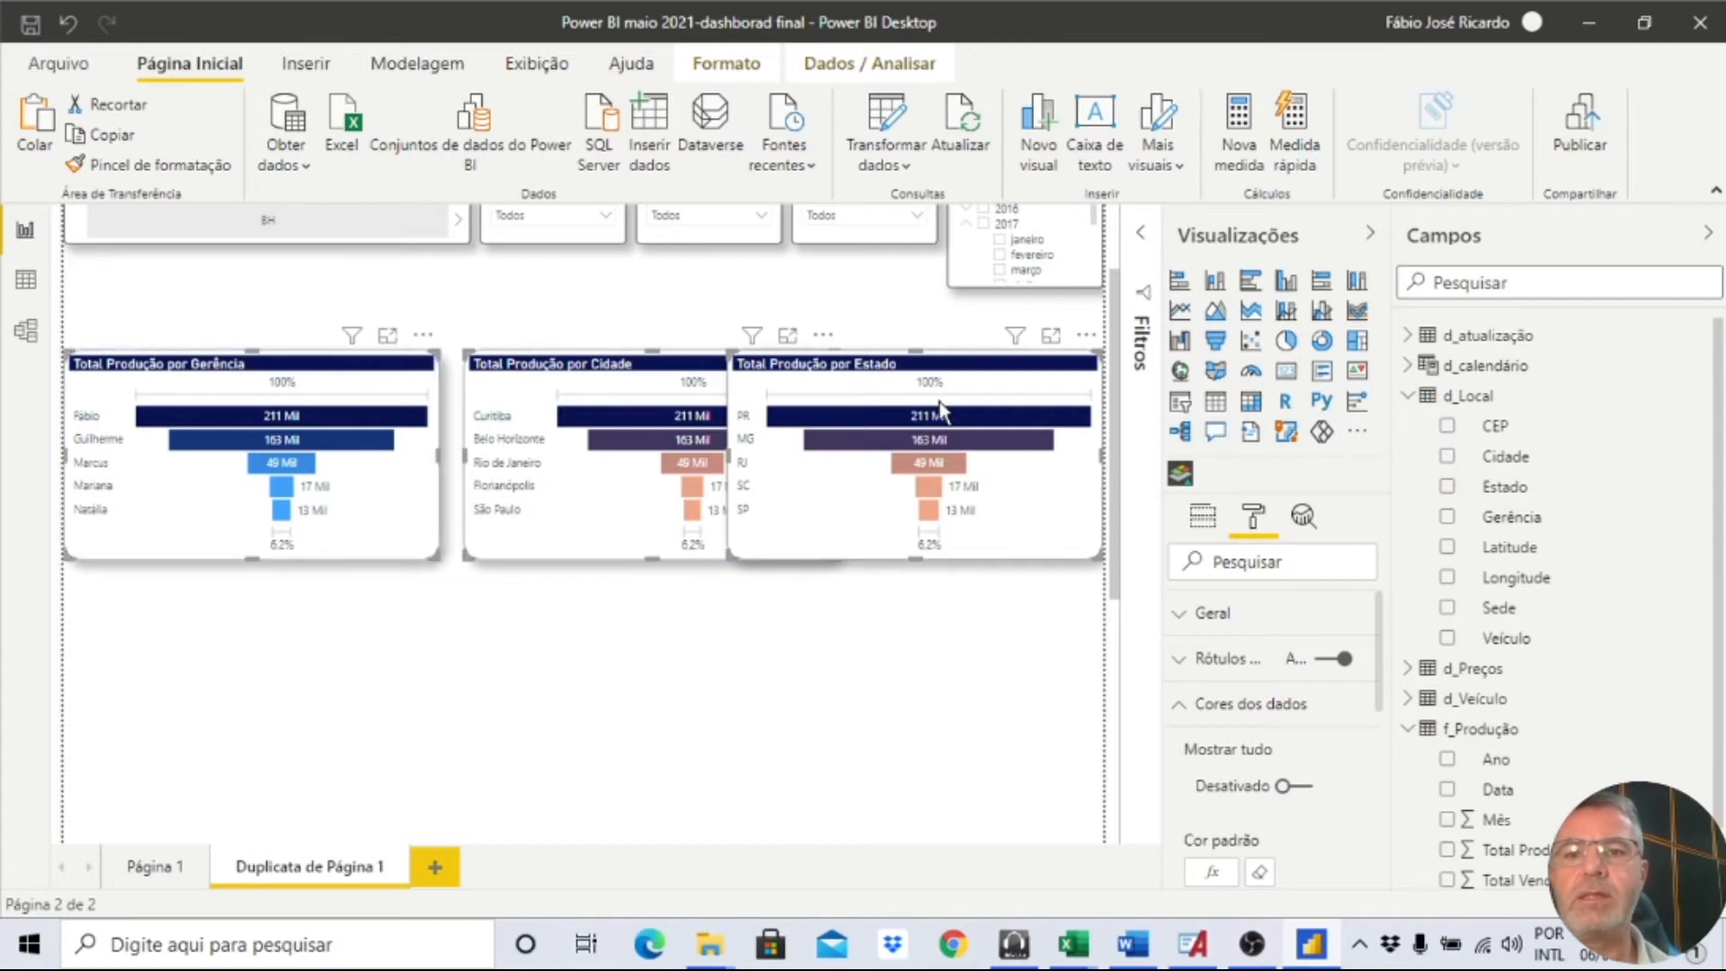
pyautogui.click(1256, 607)
pyautogui.scroll(-3, 1308, 647)
pyautogui.click(1259, 711)
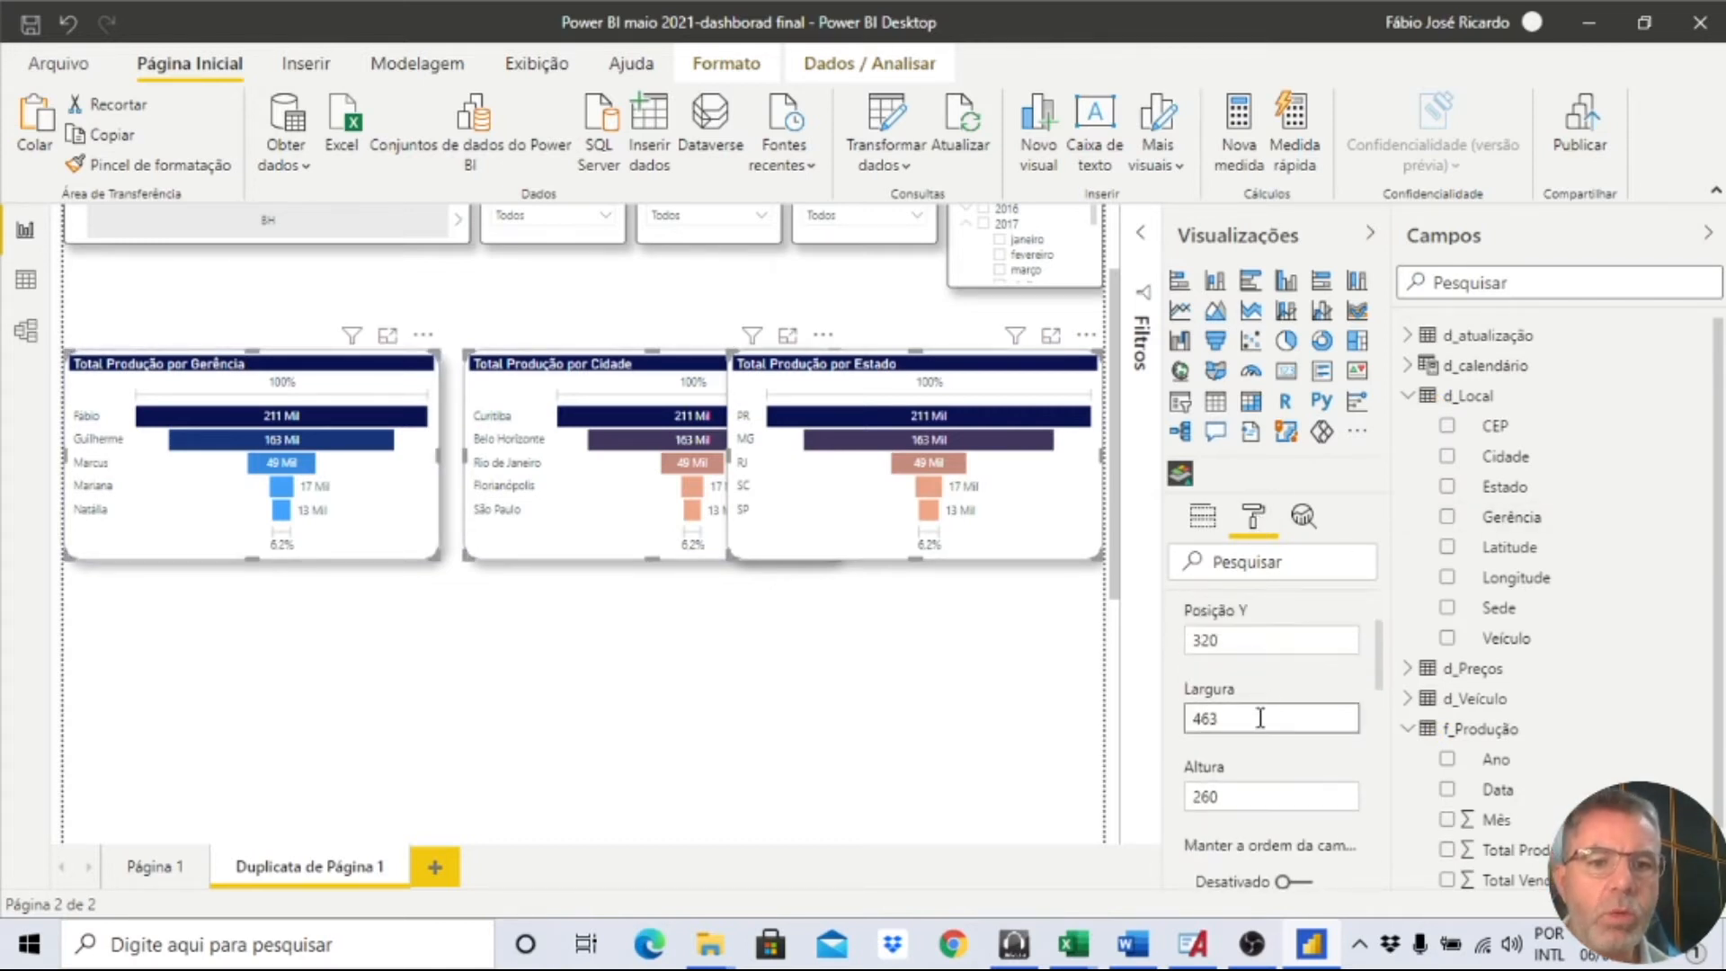
pyautogui.write('200')
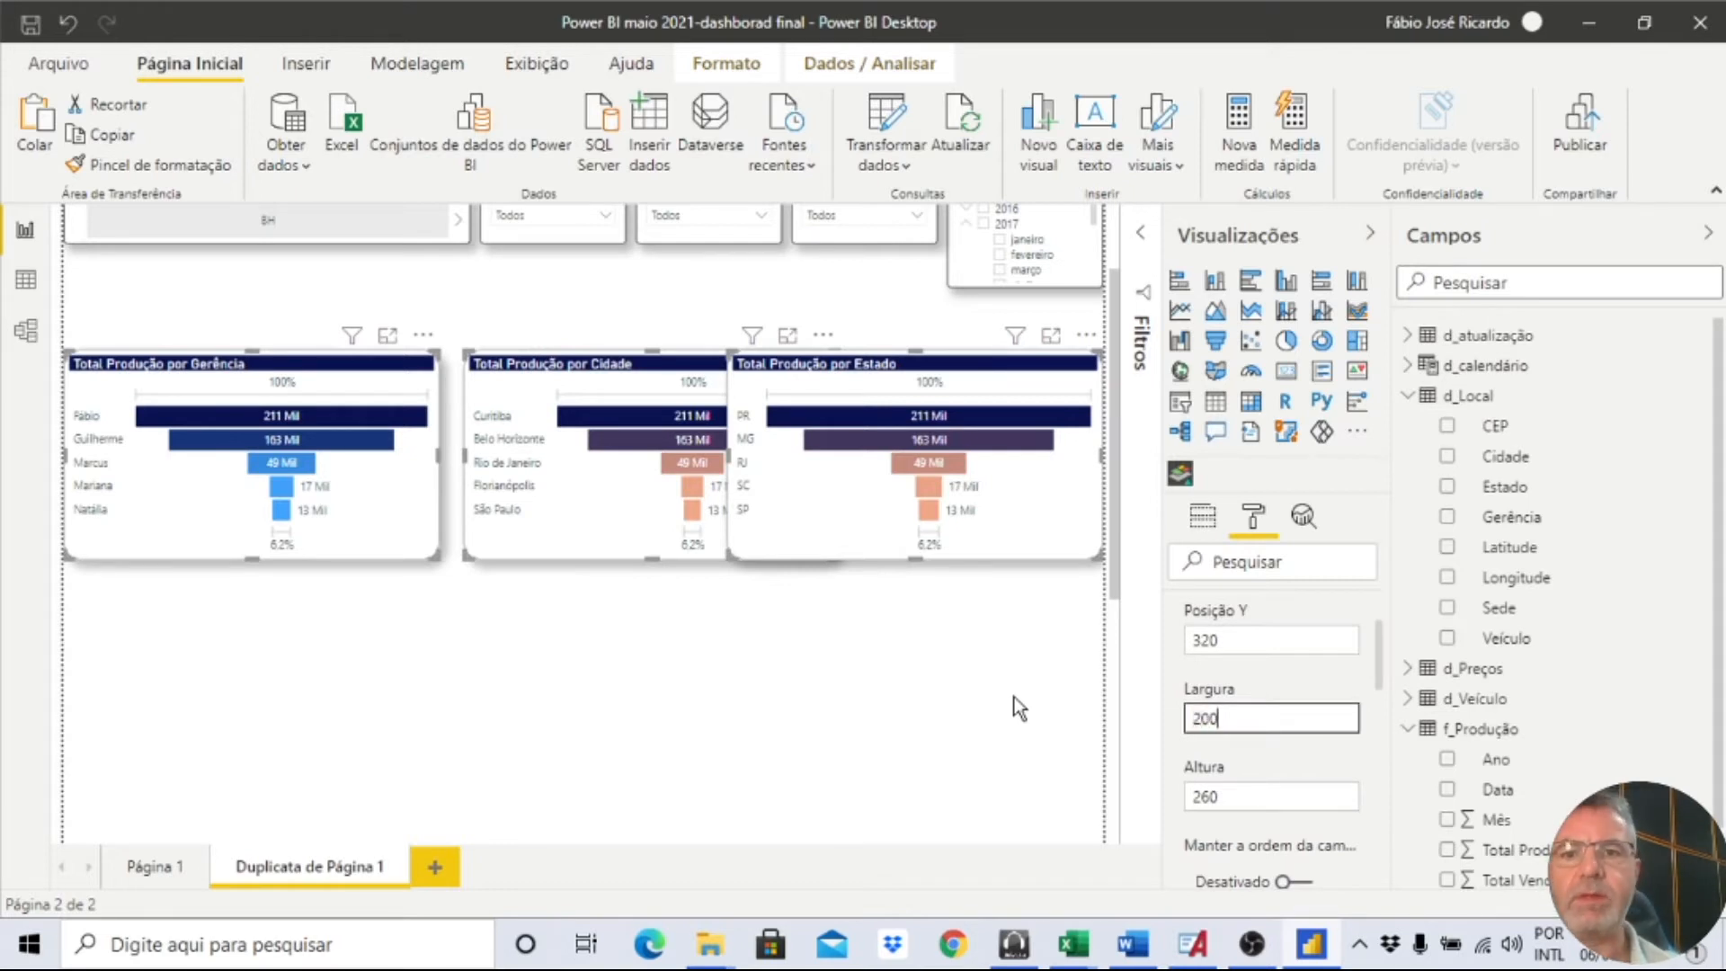
pyautogui.press('Return')
pyautogui.moveTo(1256, 721); pyautogui.dragTo(1033, 708)
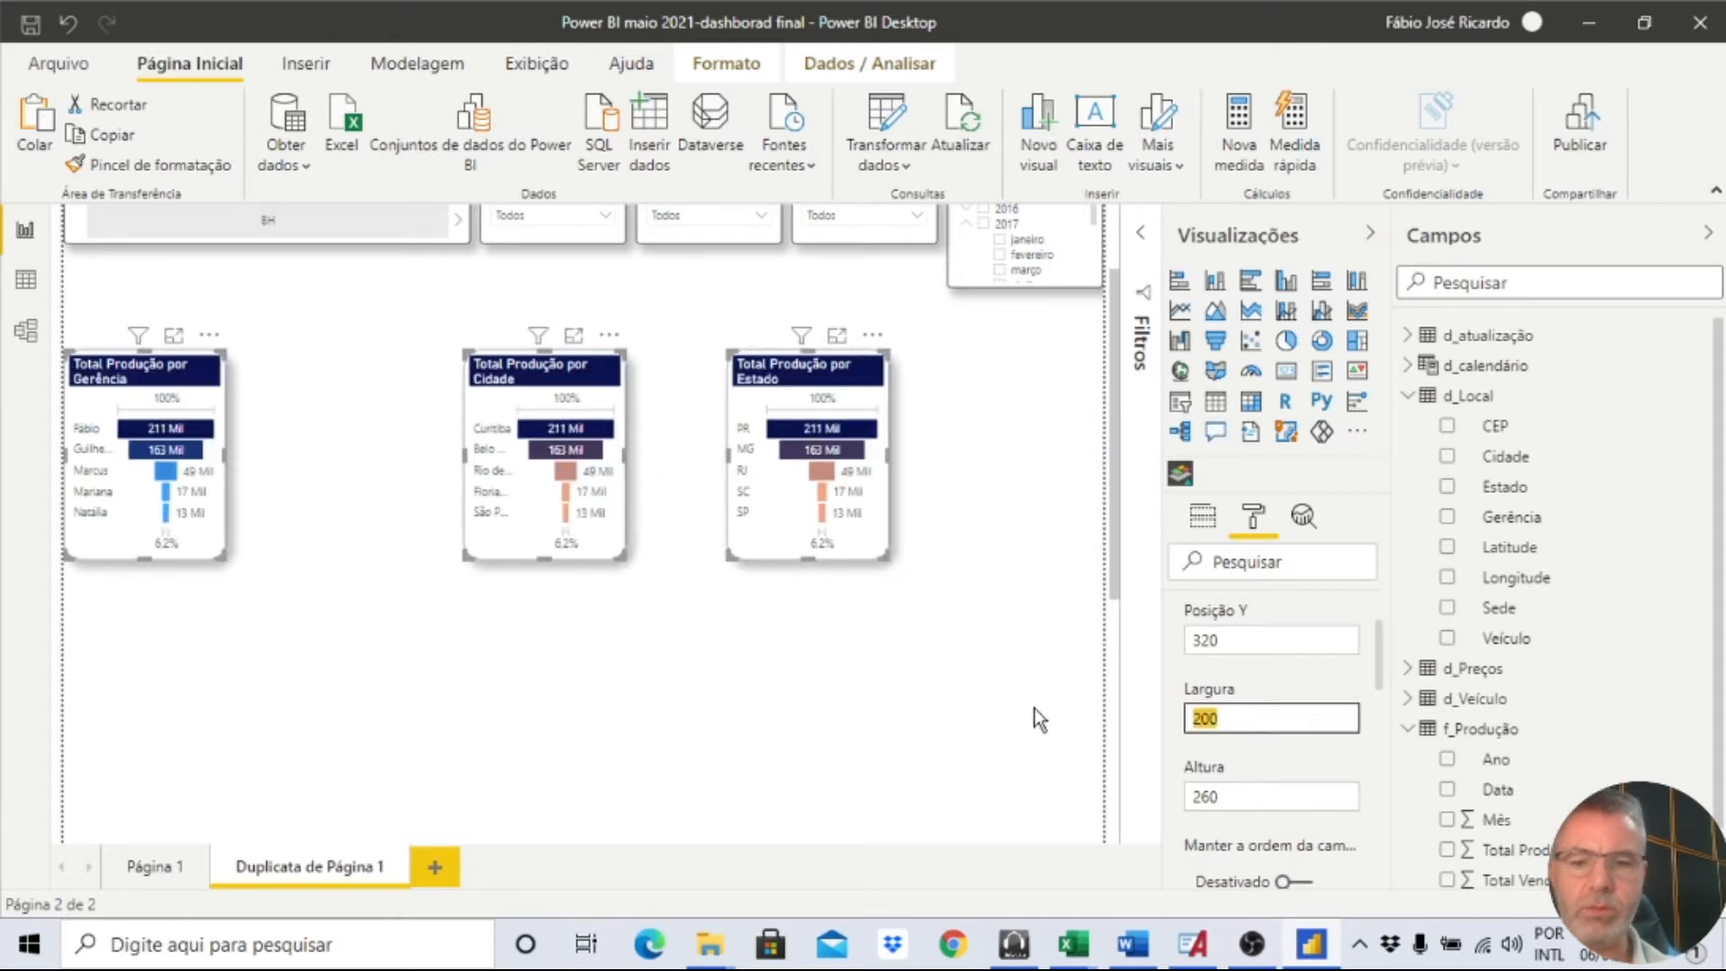
pyautogui.write('300')
pyautogui.press('Return')
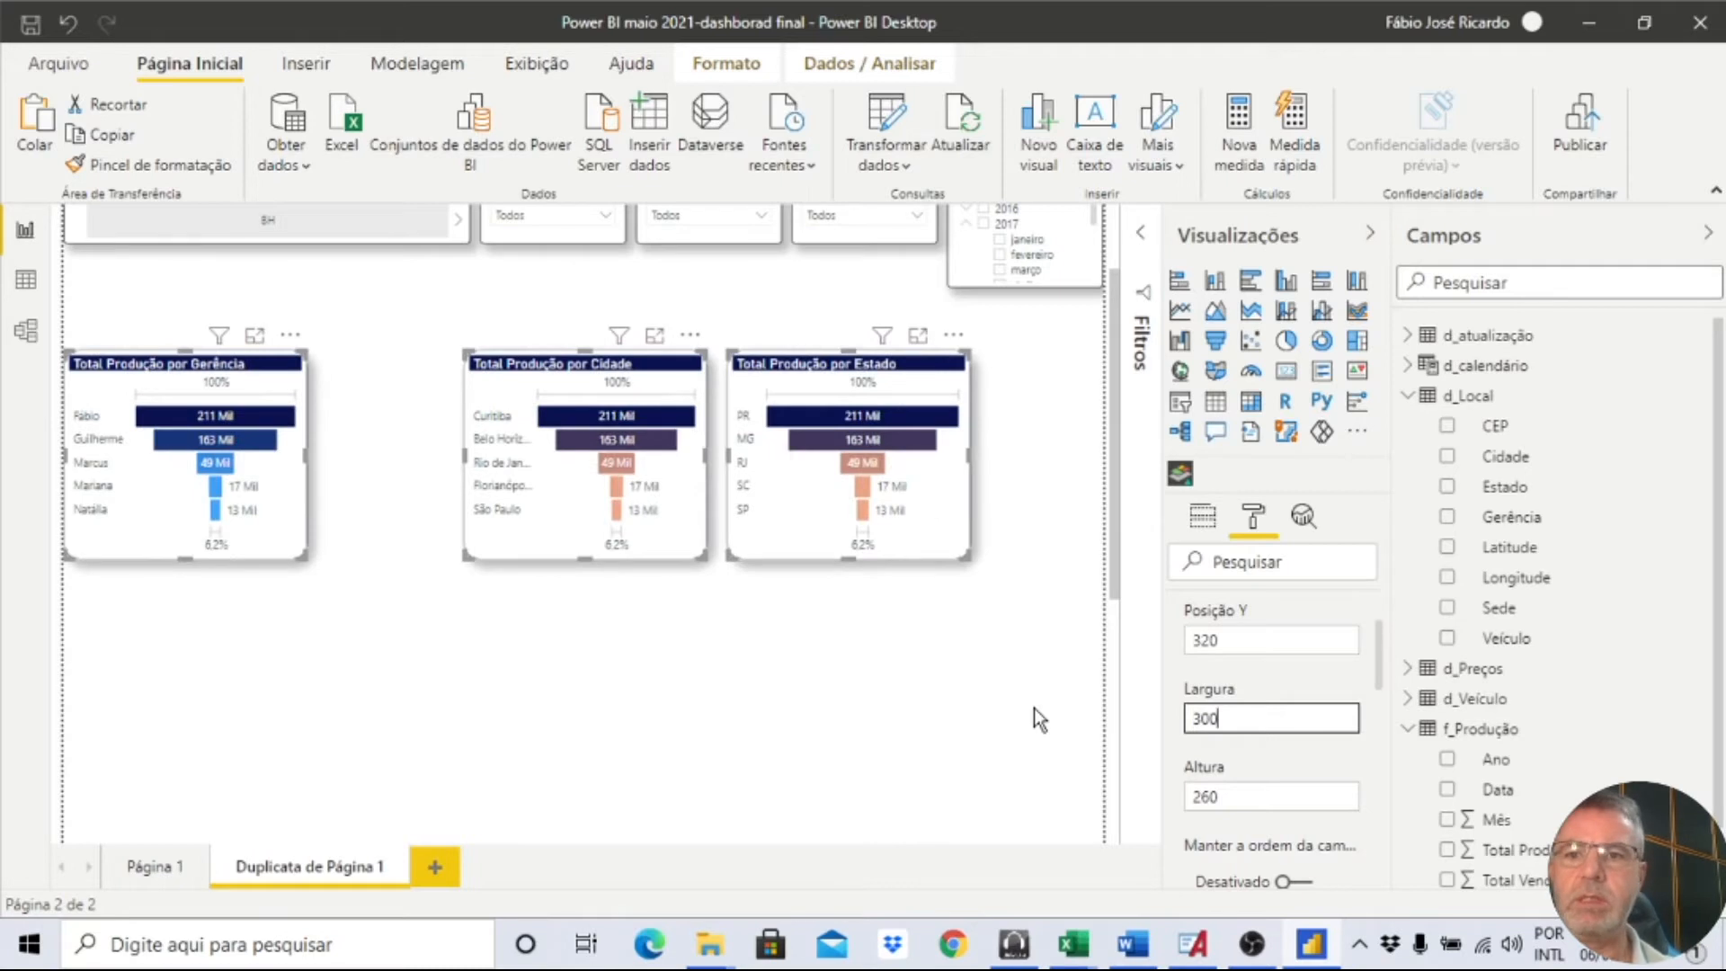
pyautogui.press('BackSpace')
pyautogui.press('BackSpace')
pyautogui.press('BackSpace')
pyautogui.write('400')
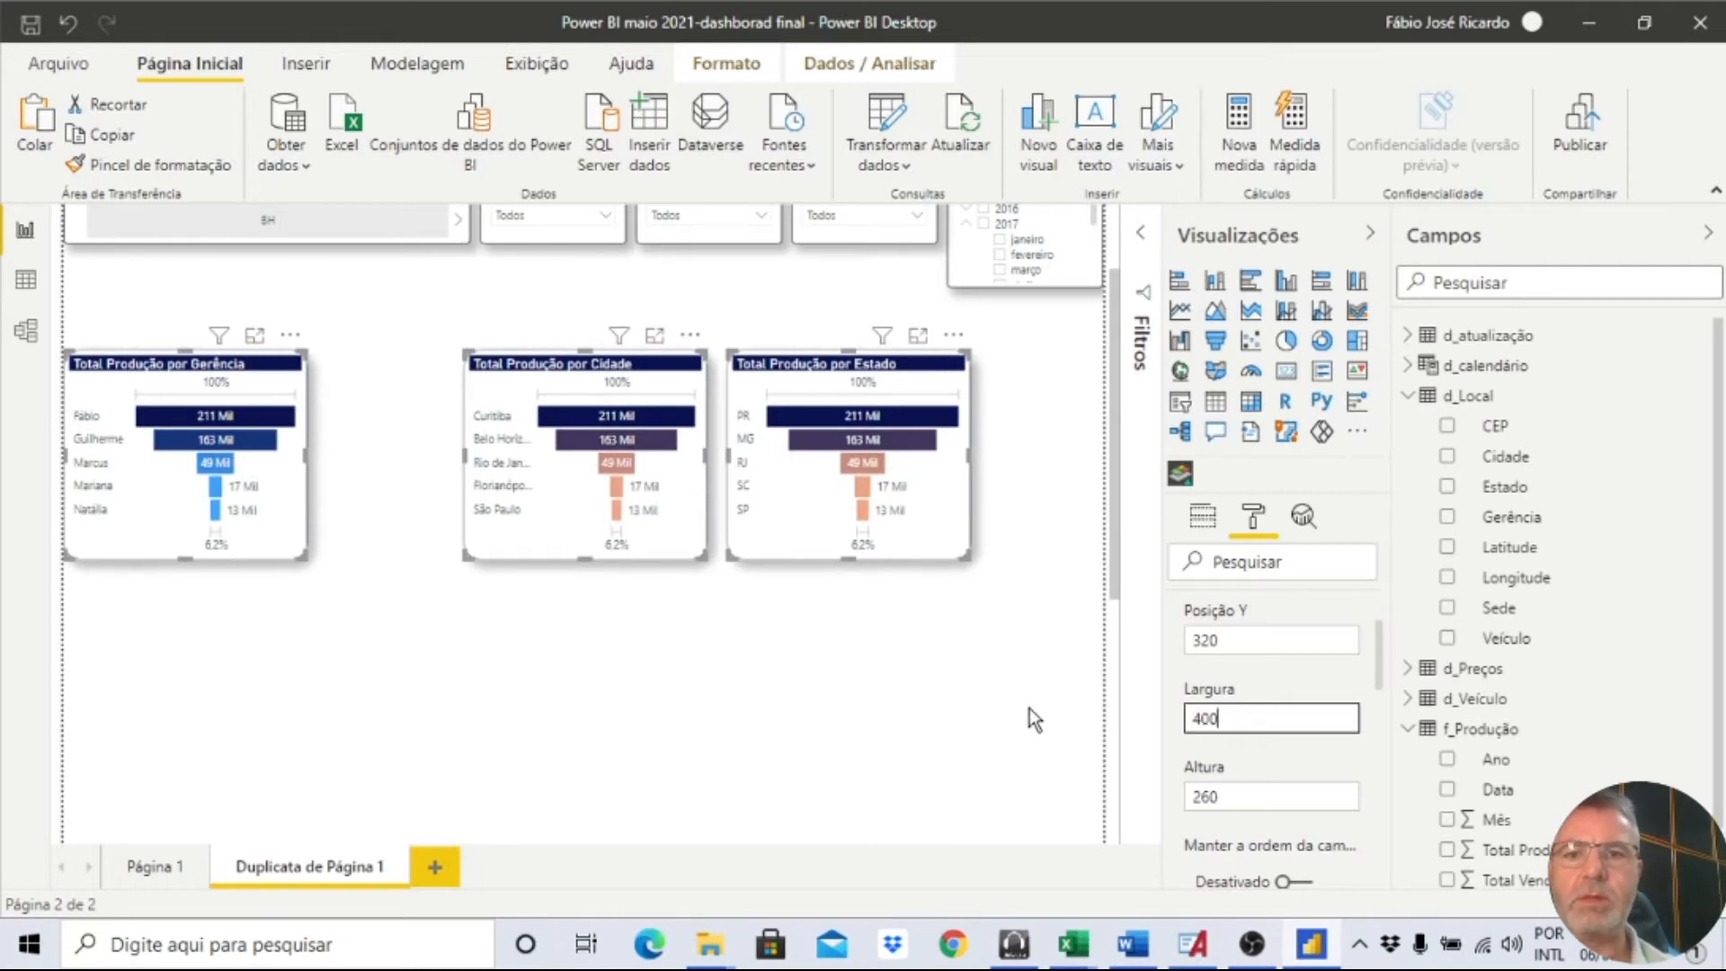
pyautogui.press('Return')
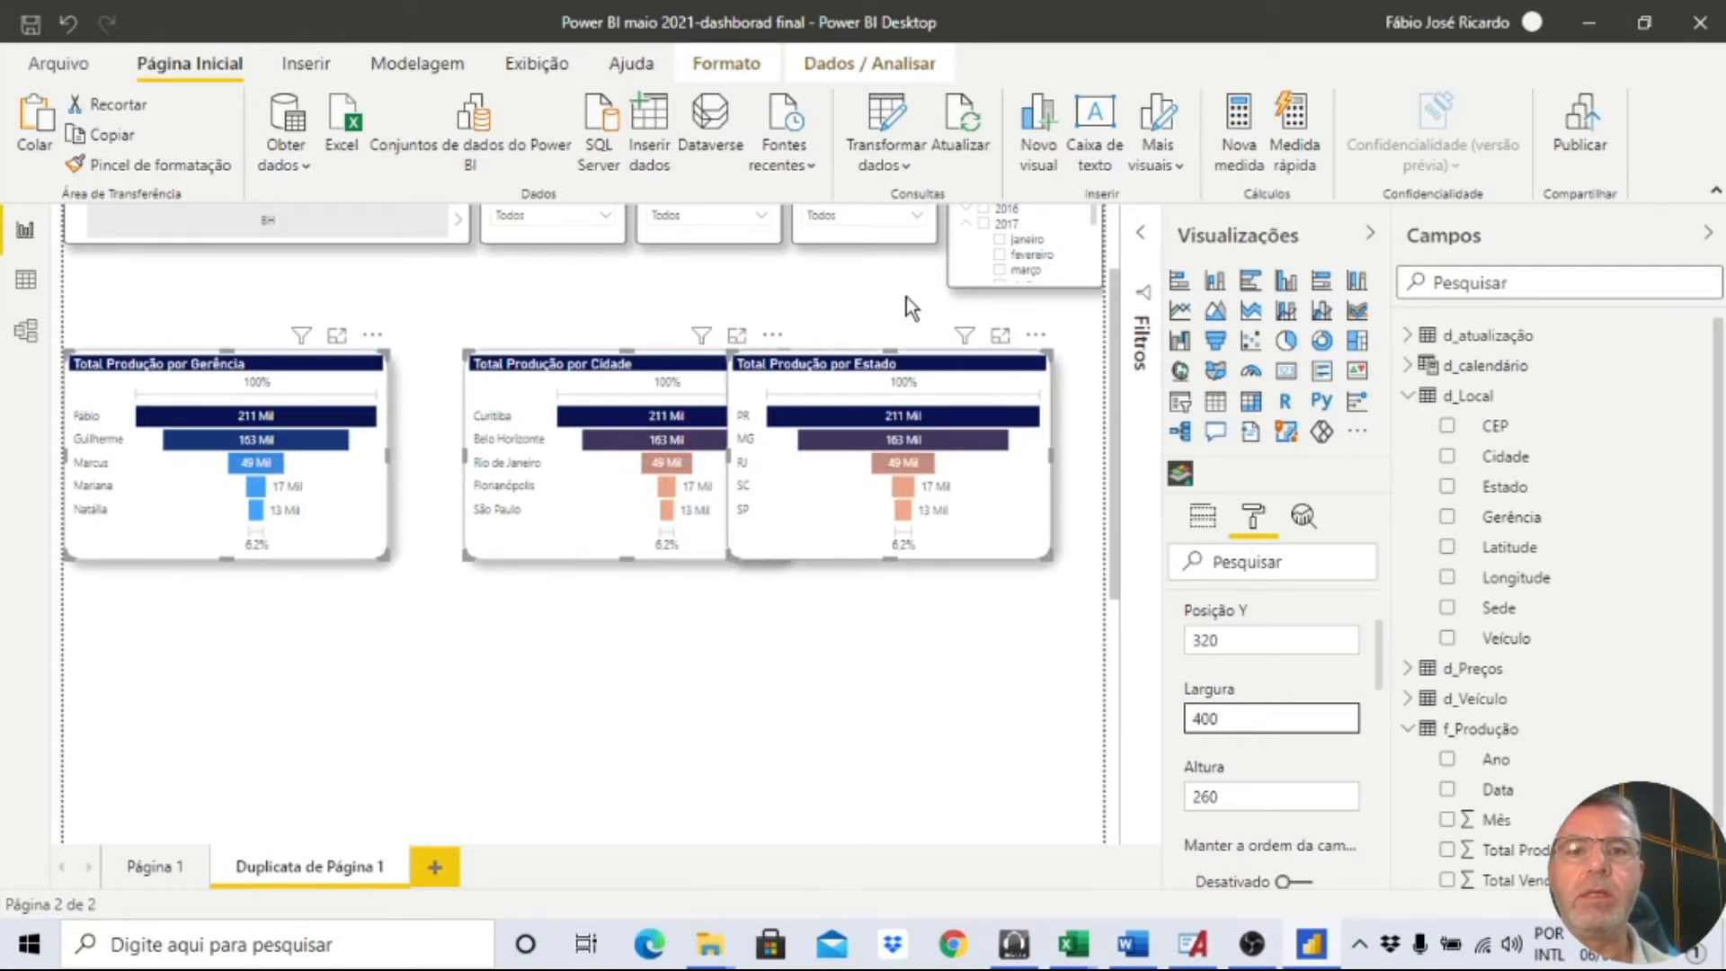
# Align the Estado funnel with the page's right margin and distribute the three funnels evenly in the horizontal direction.
pyautogui.moveTo(917, 359); pyautogui.dragTo(967, 360)
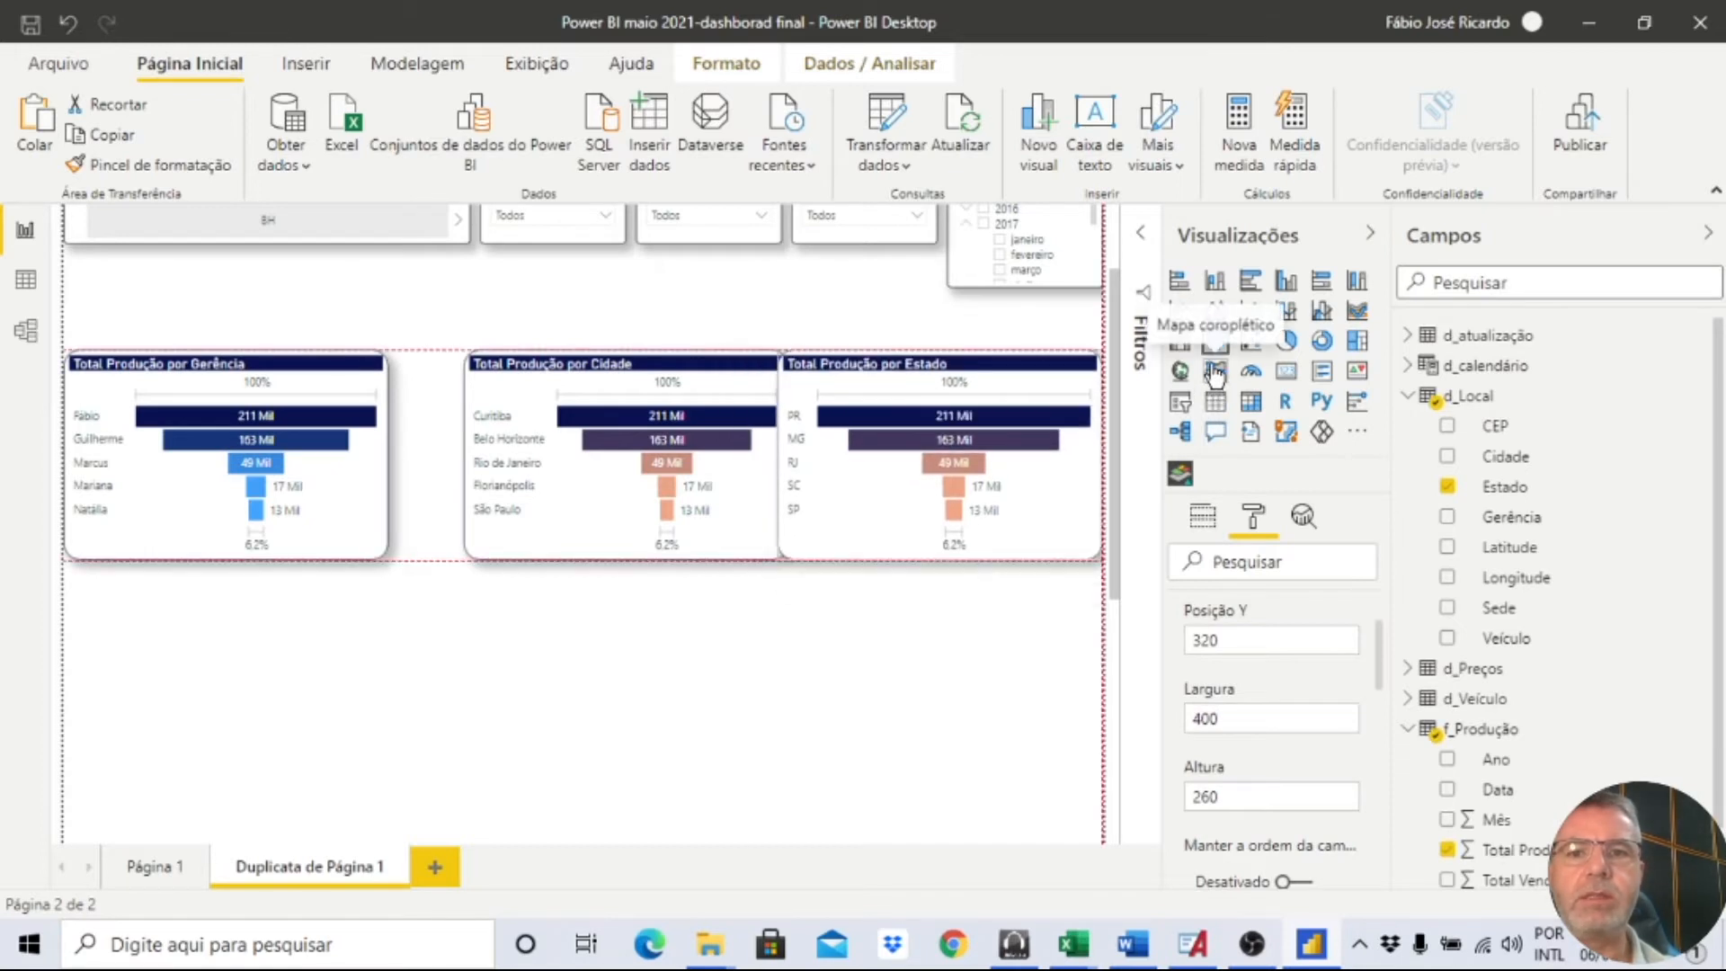
pyautogui.keyDown('ctrl'); pyautogui.click(568, 377); pyautogui.keyUp('ctrl')
pyautogui.keyDown('ctrl'); pyautogui.click(308, 376); pyautogui.keyUp('ctrl')
pyautogui.click(717, 69)
pyautogui.click(547, 135)
pyautogui.click(662, 469)
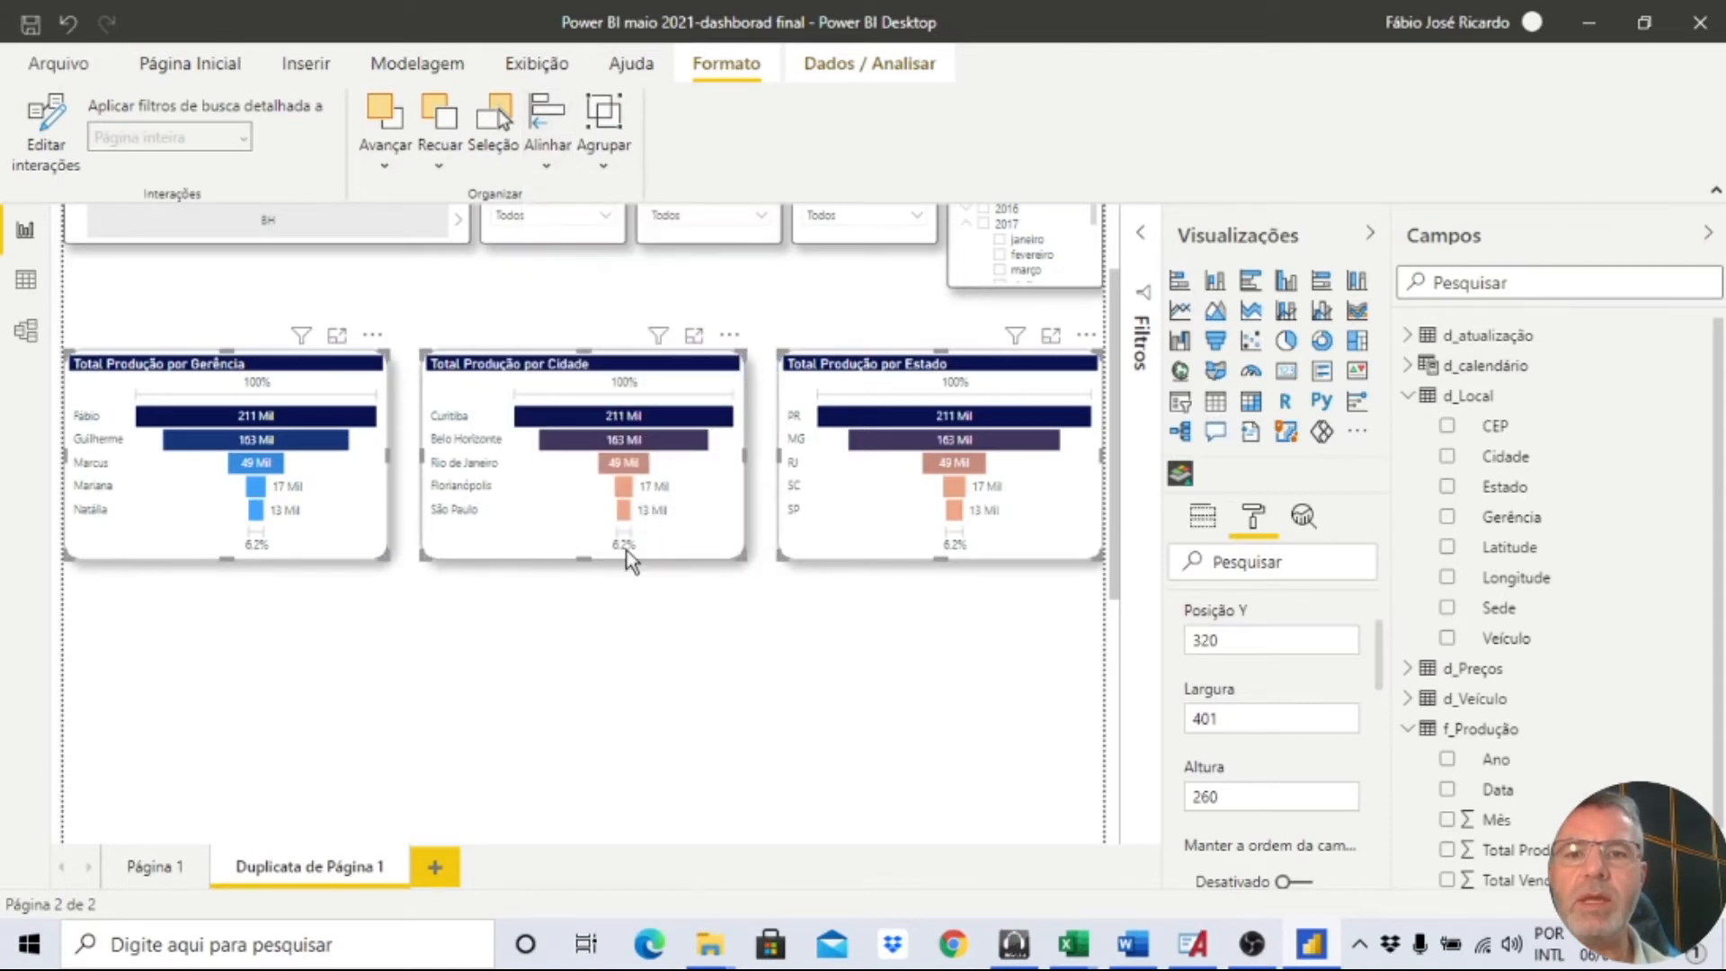
pyautogui.click(649, 618)
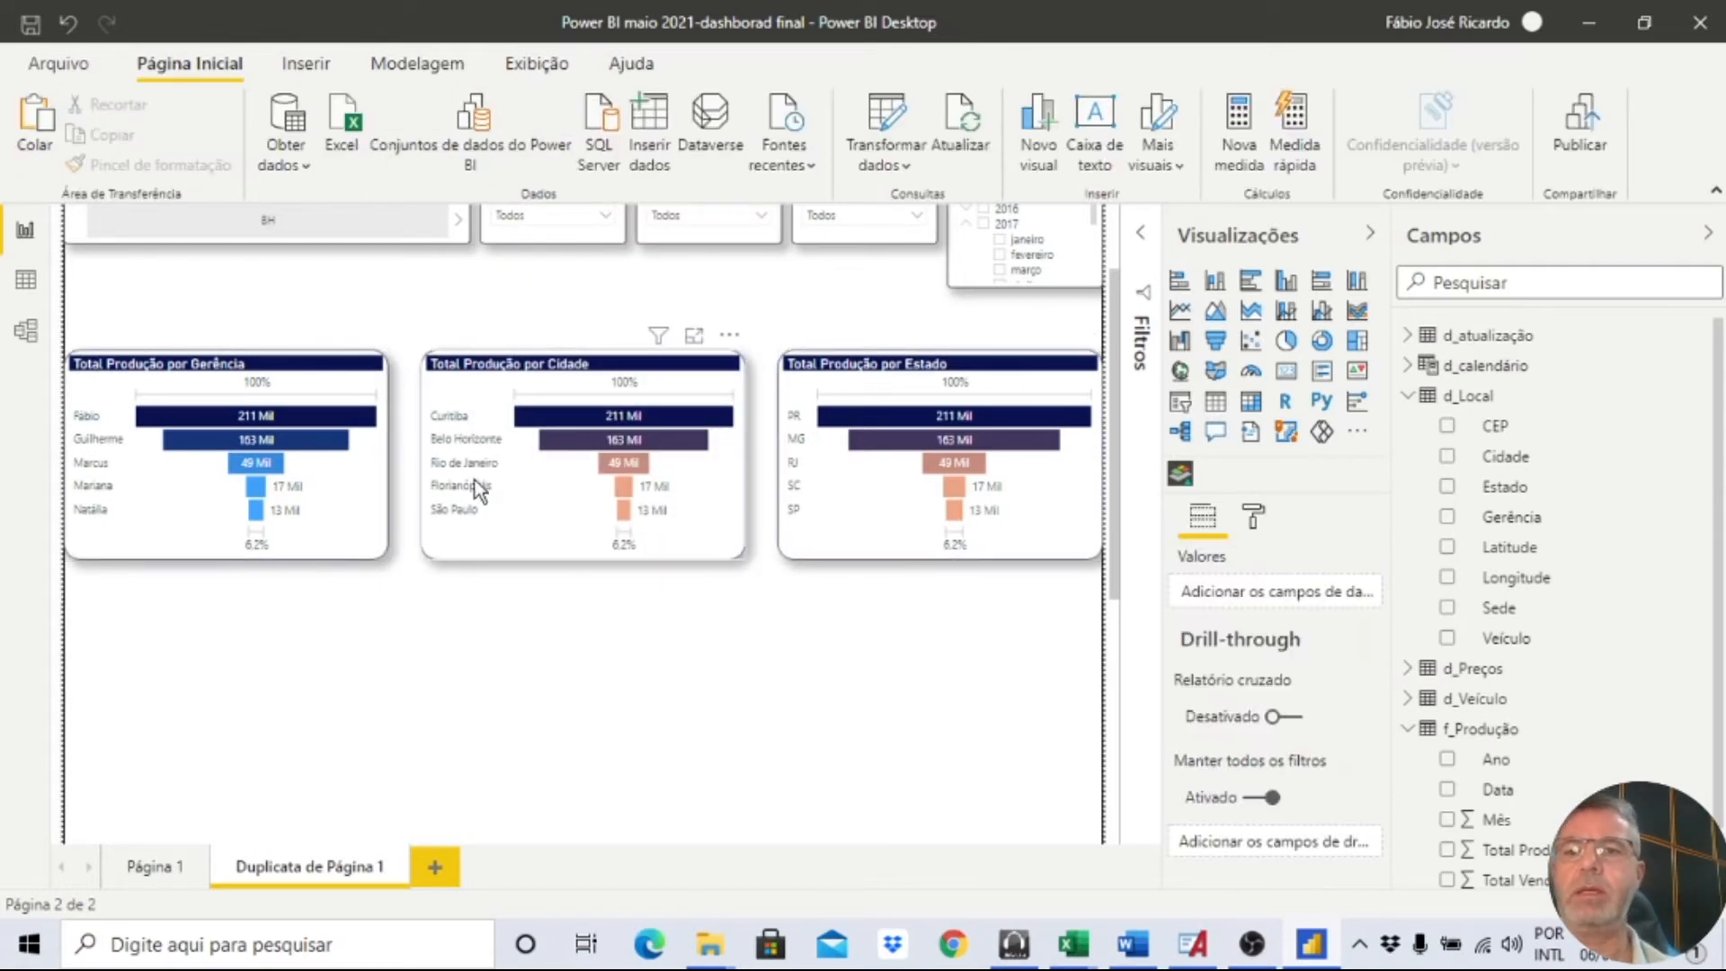
pyautogui.click(575, 370)
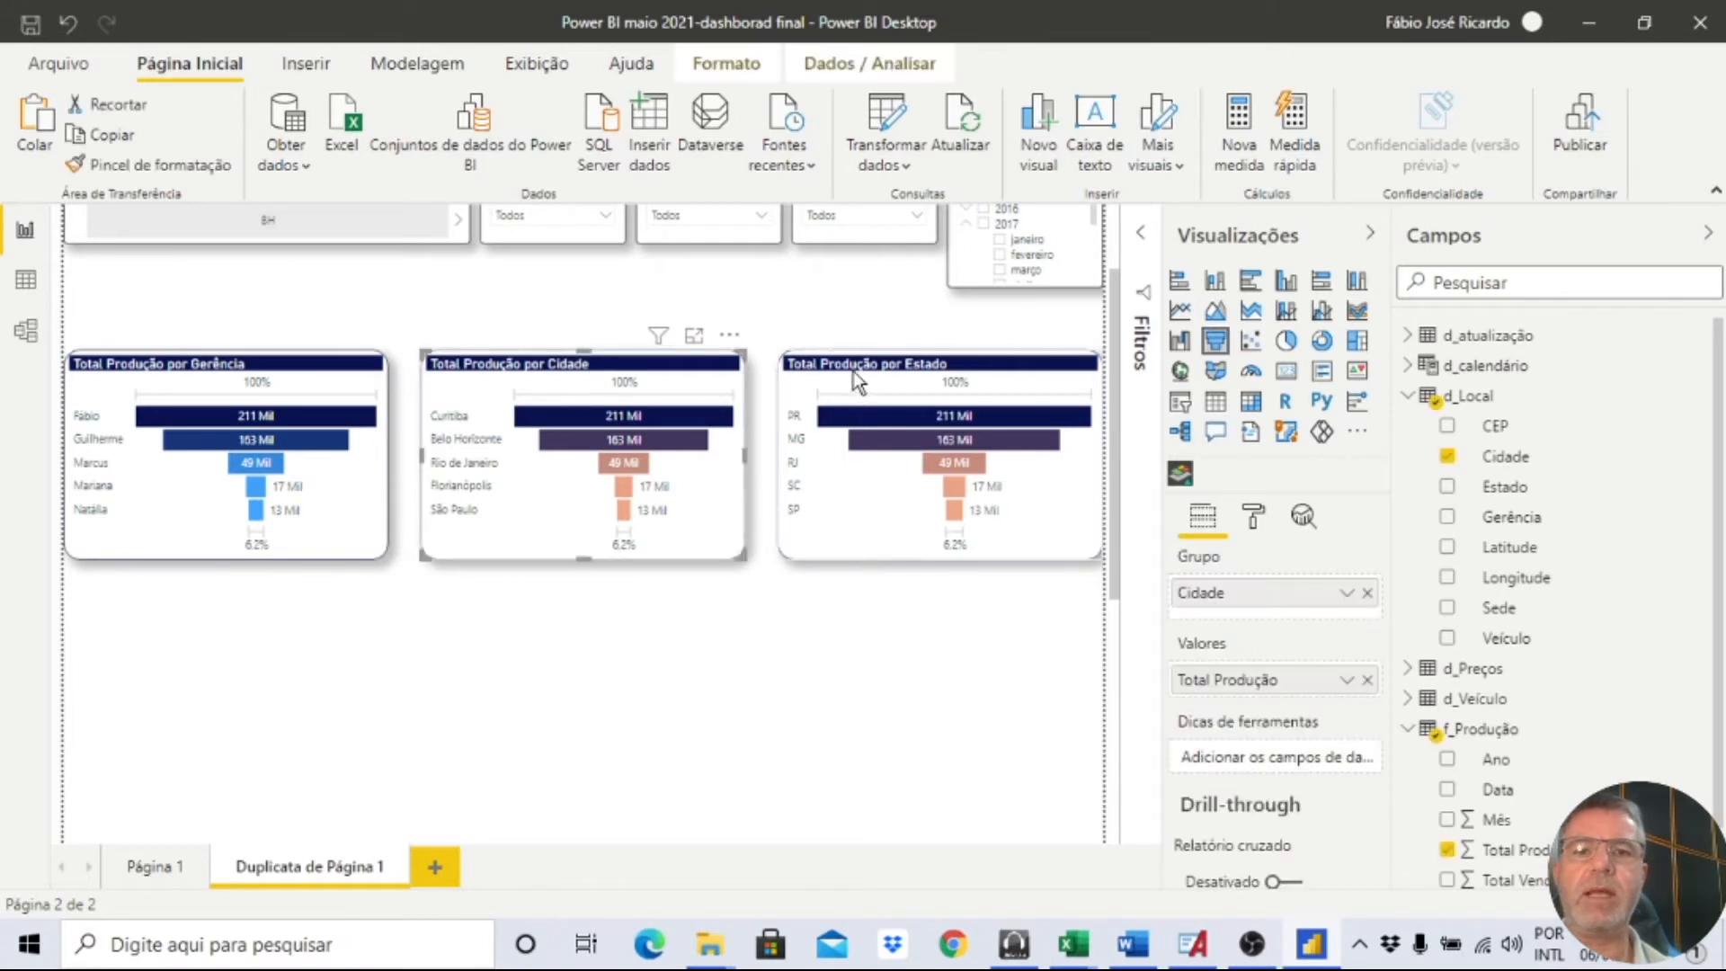
pyautogui.click(854, 372)
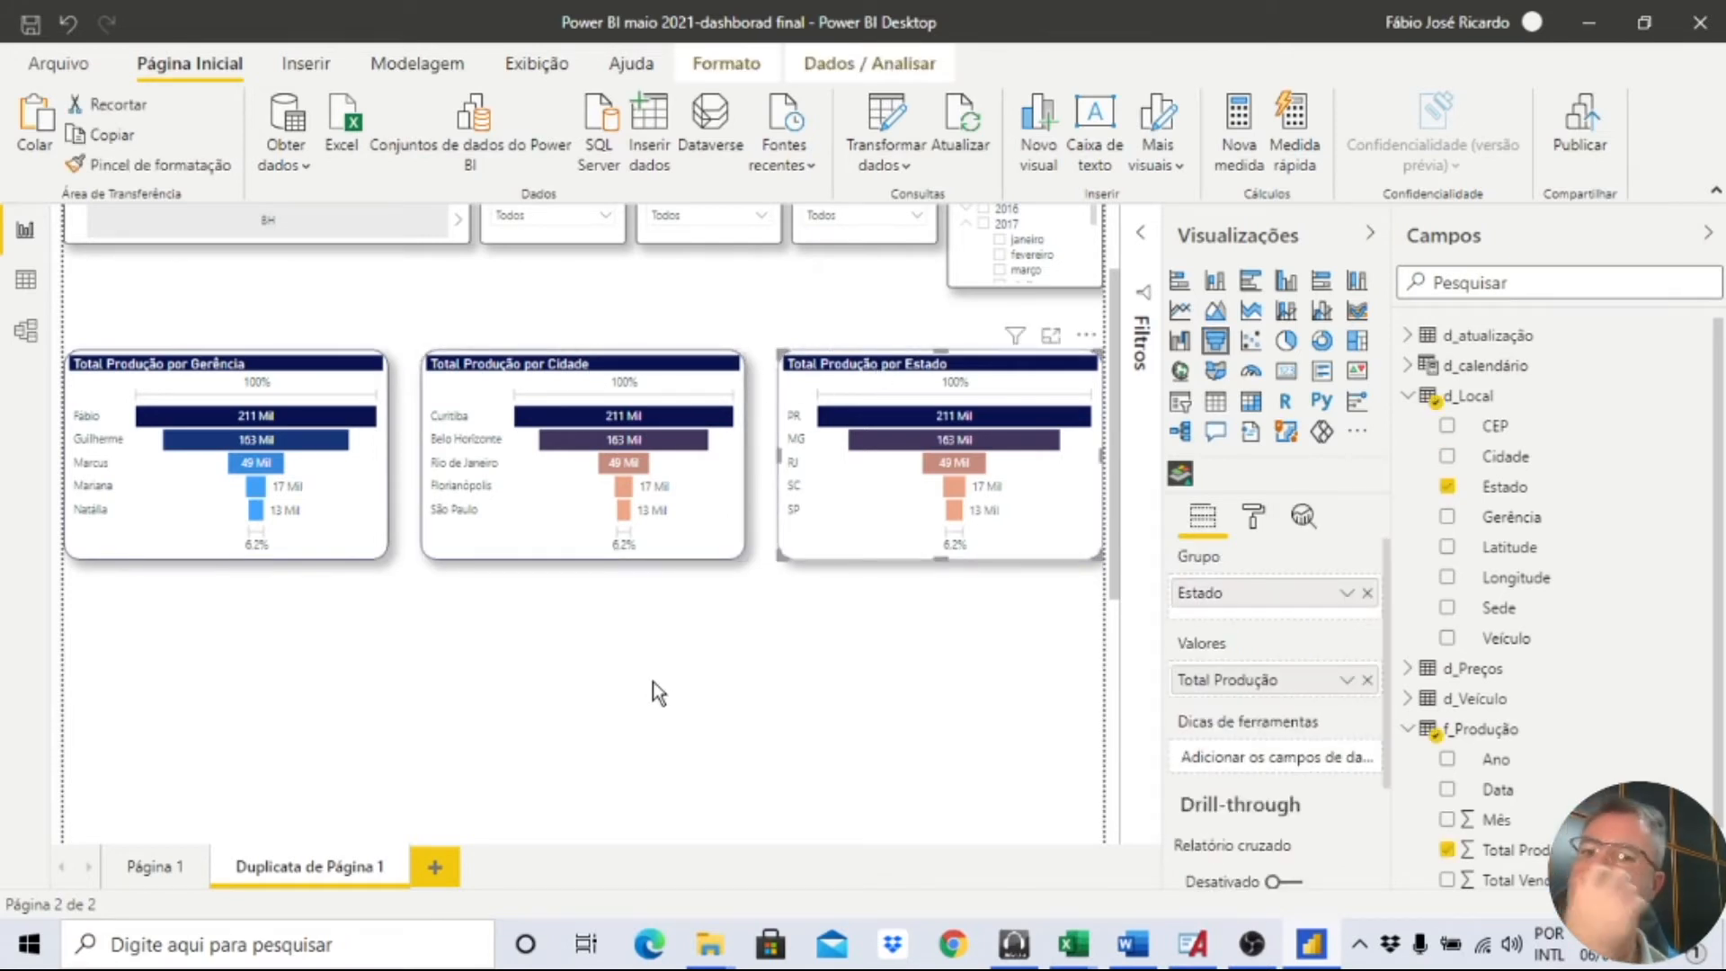
# Insert a decomposition tree visual below the funnels and widen it to span the full page width.
pyautogui.scroll(-2, 655, 670)
pyautogui.click(188, 568)
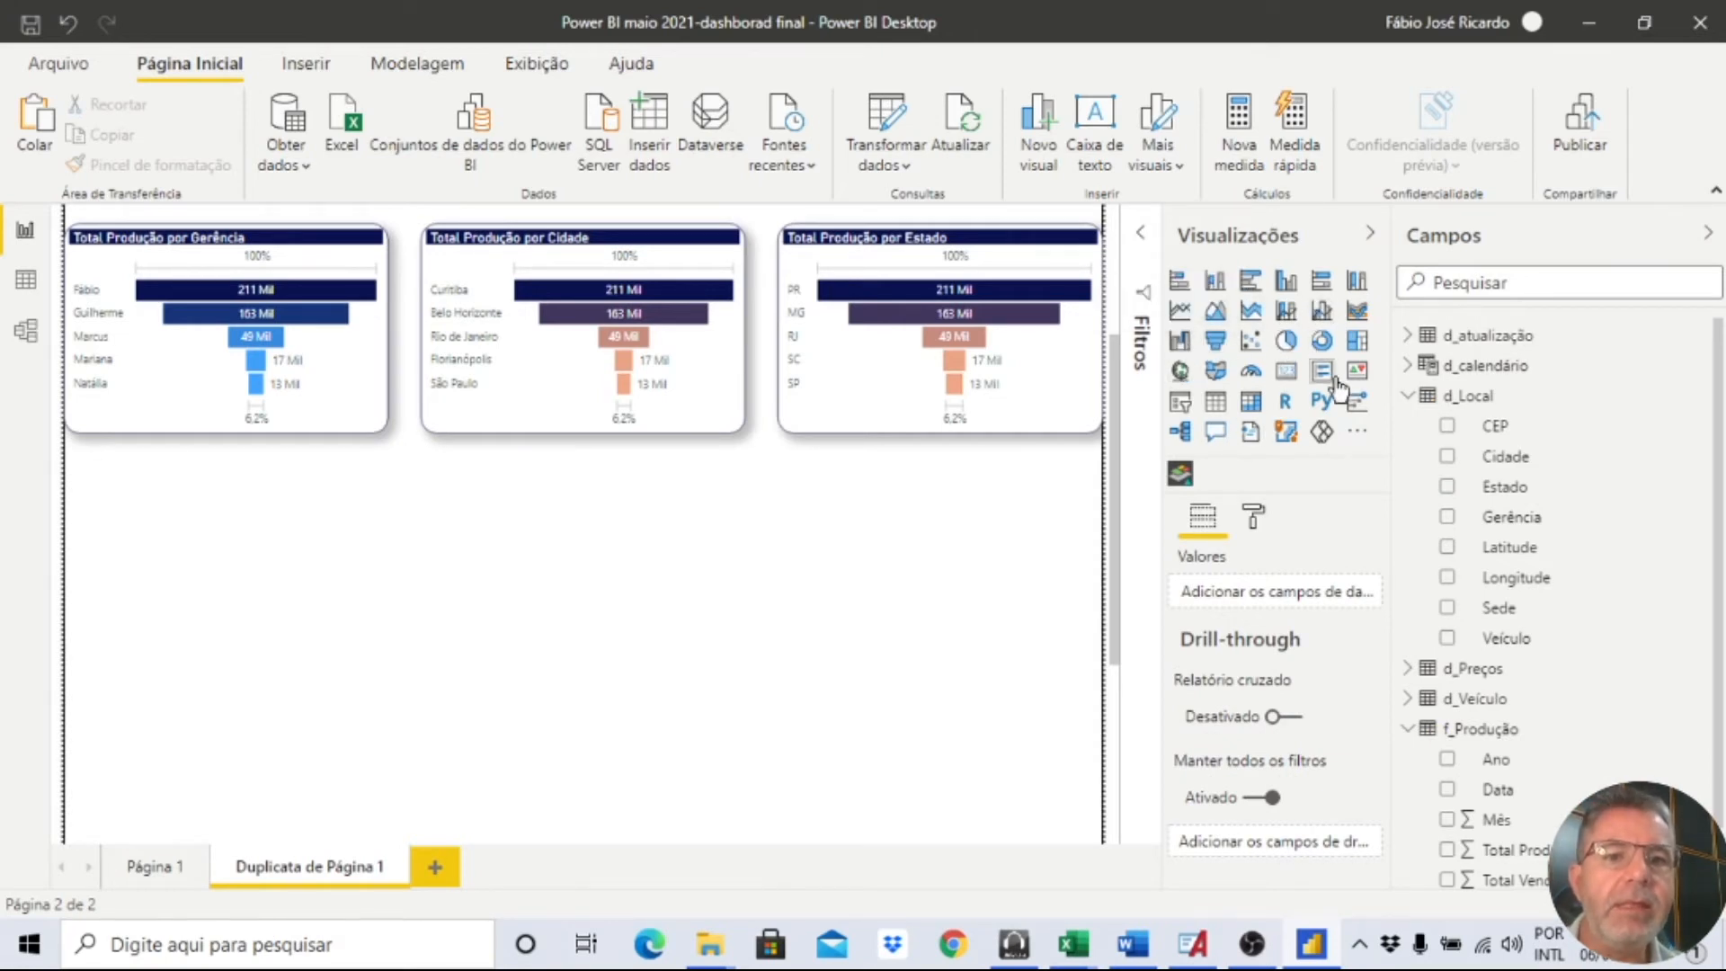
pyautogui.click(1179, 431)
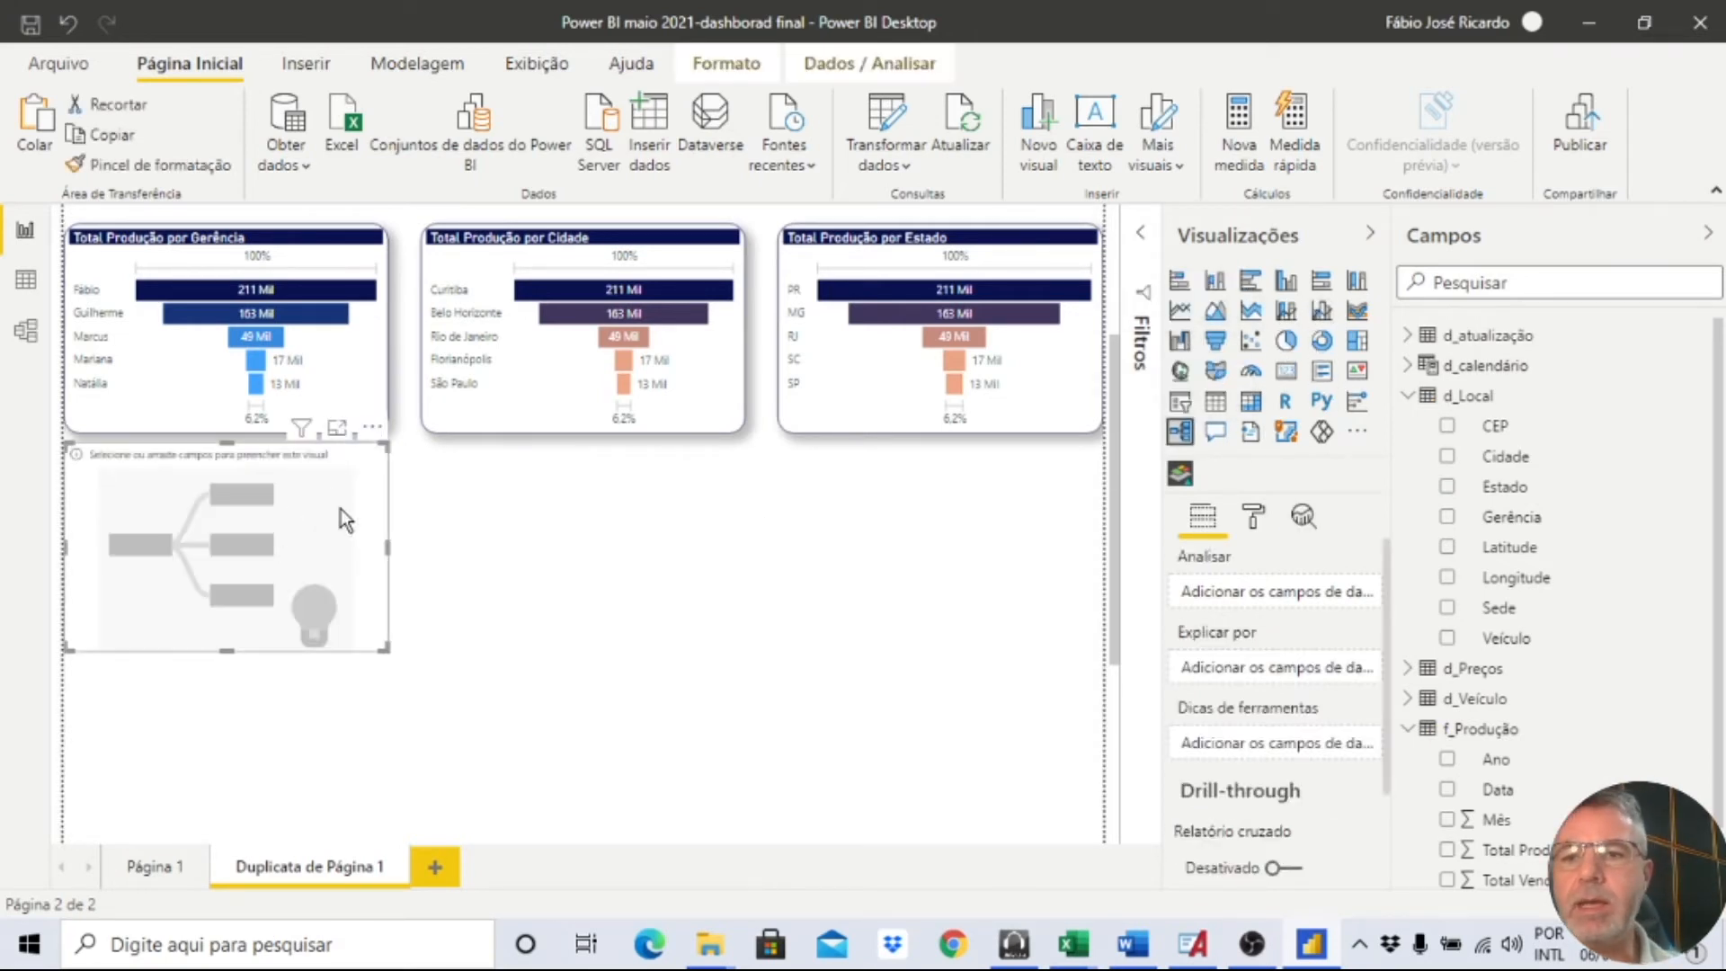
pyautogui.moveTo(327, 468); pyautogui.dragTo(305, 496)
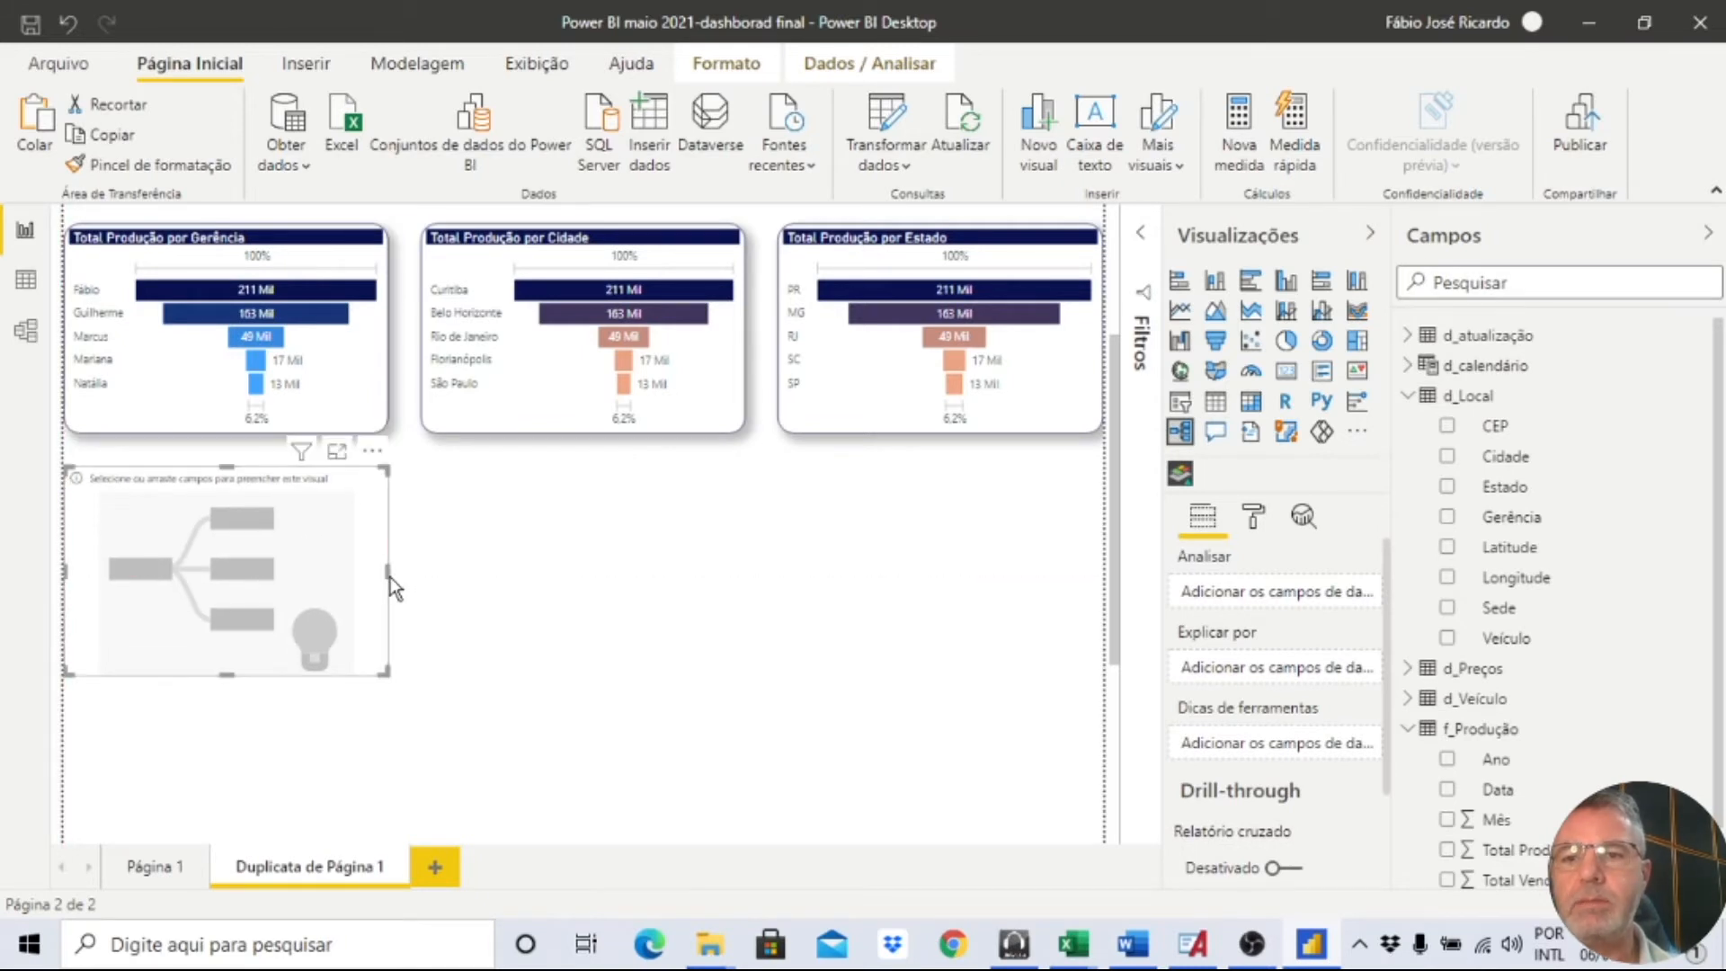
pyautogui.moveTo(388, 571); pyautogui.dragTo(1103, 566)
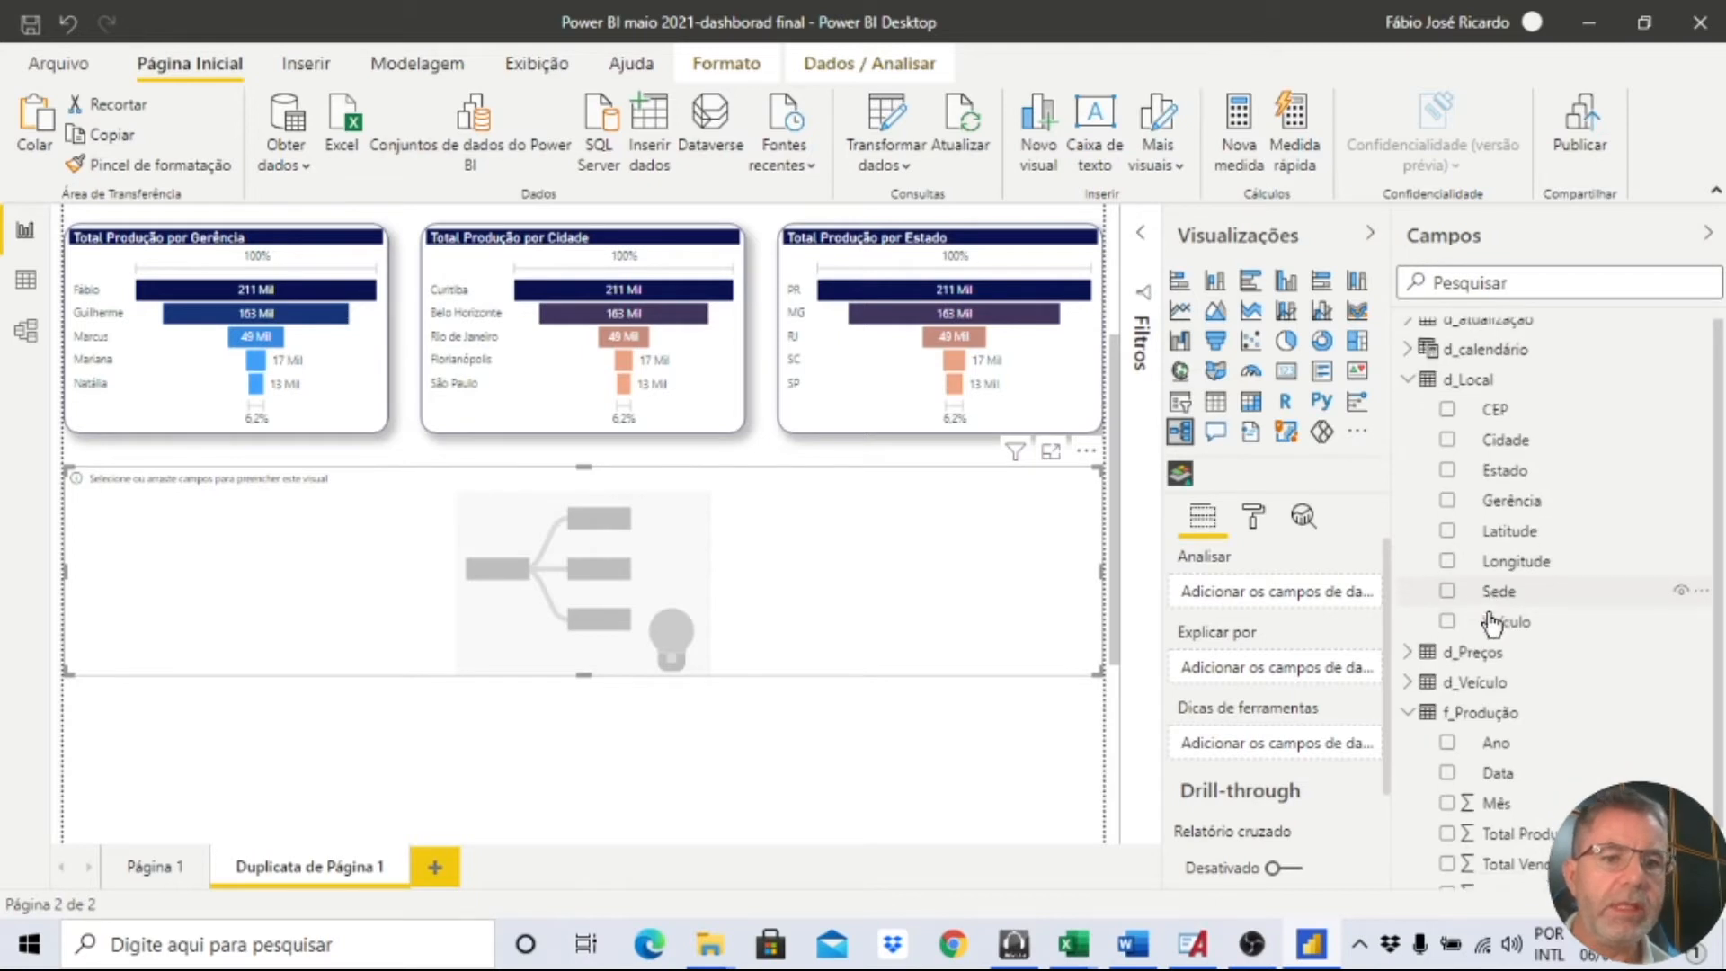
# Start creating a new measure in the f_Produção table.
pyautogui.scroll(-1, 1496, 620)
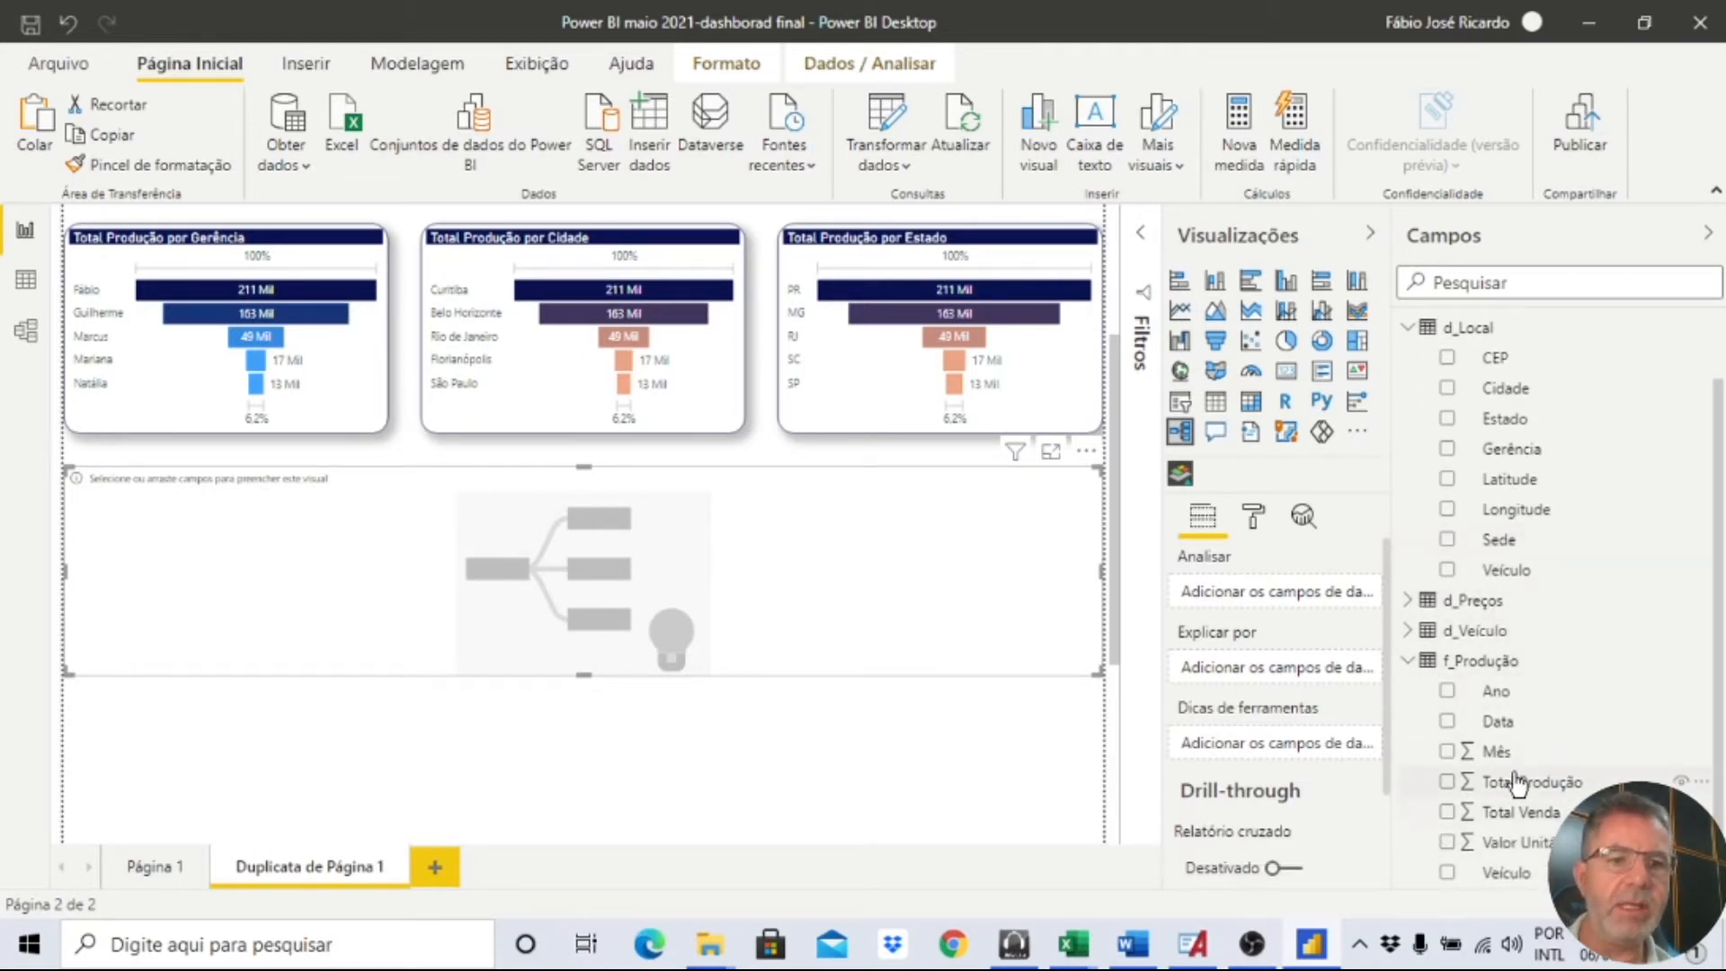
pyautogui.scroll(1, 1568, 476)
pyautogui.scroll(-1, 1554, 418)
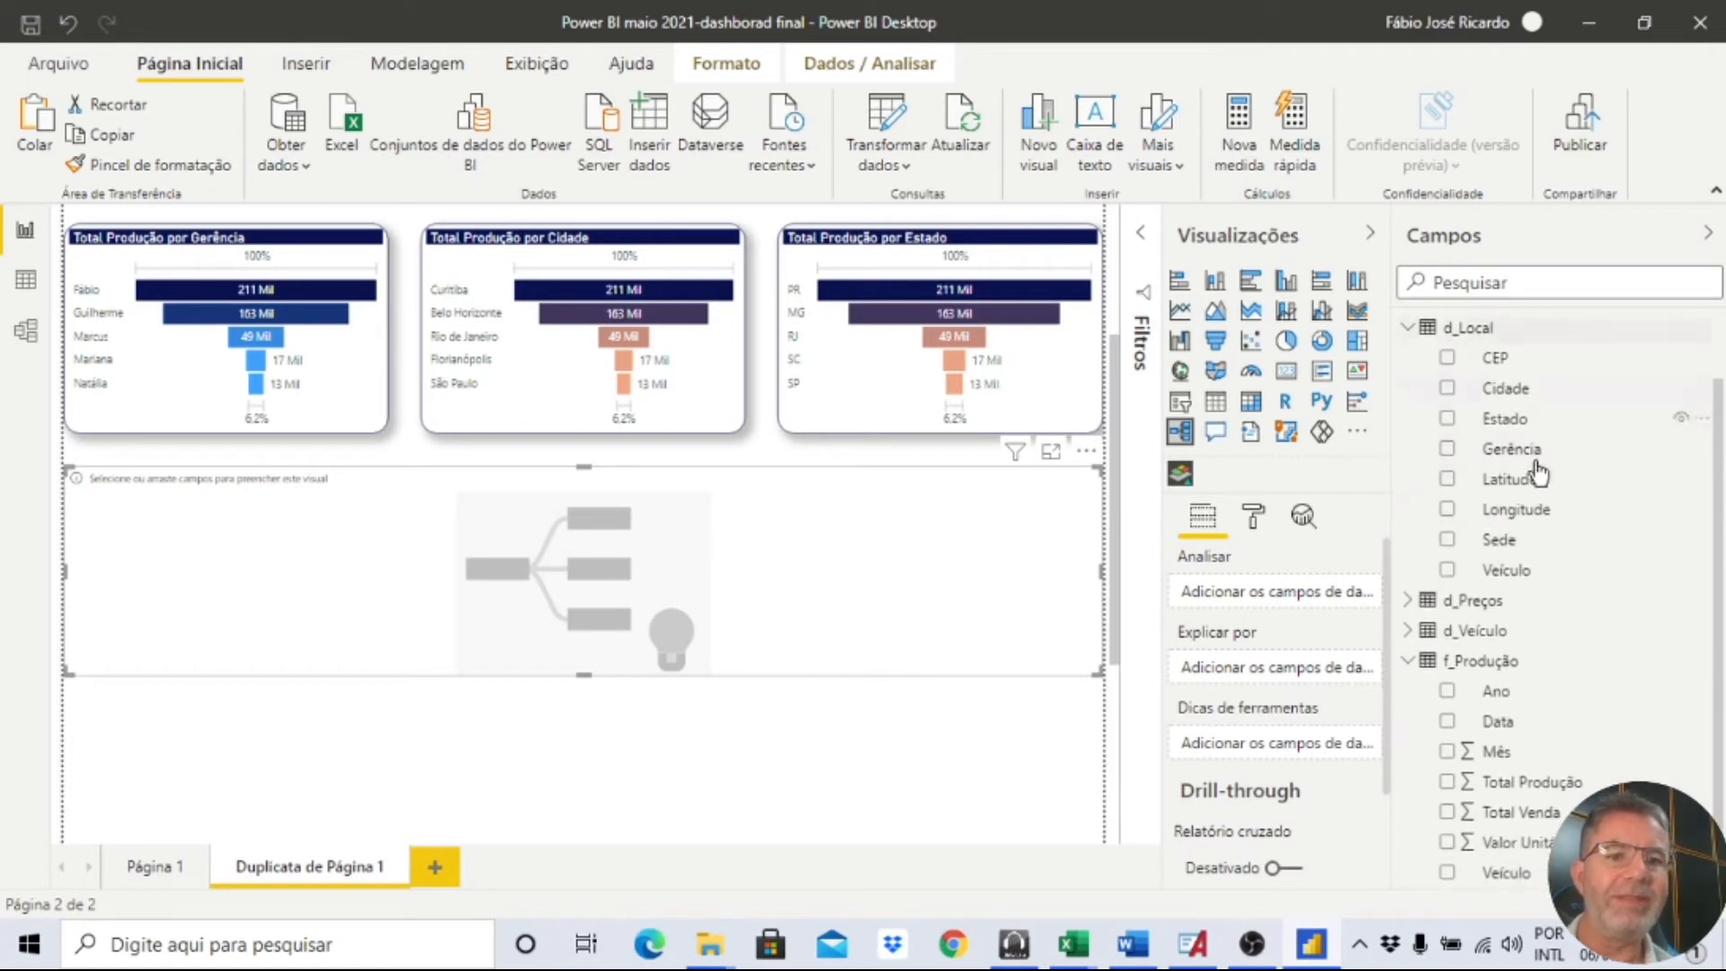
pyautogui.rightClick(1513, 665)
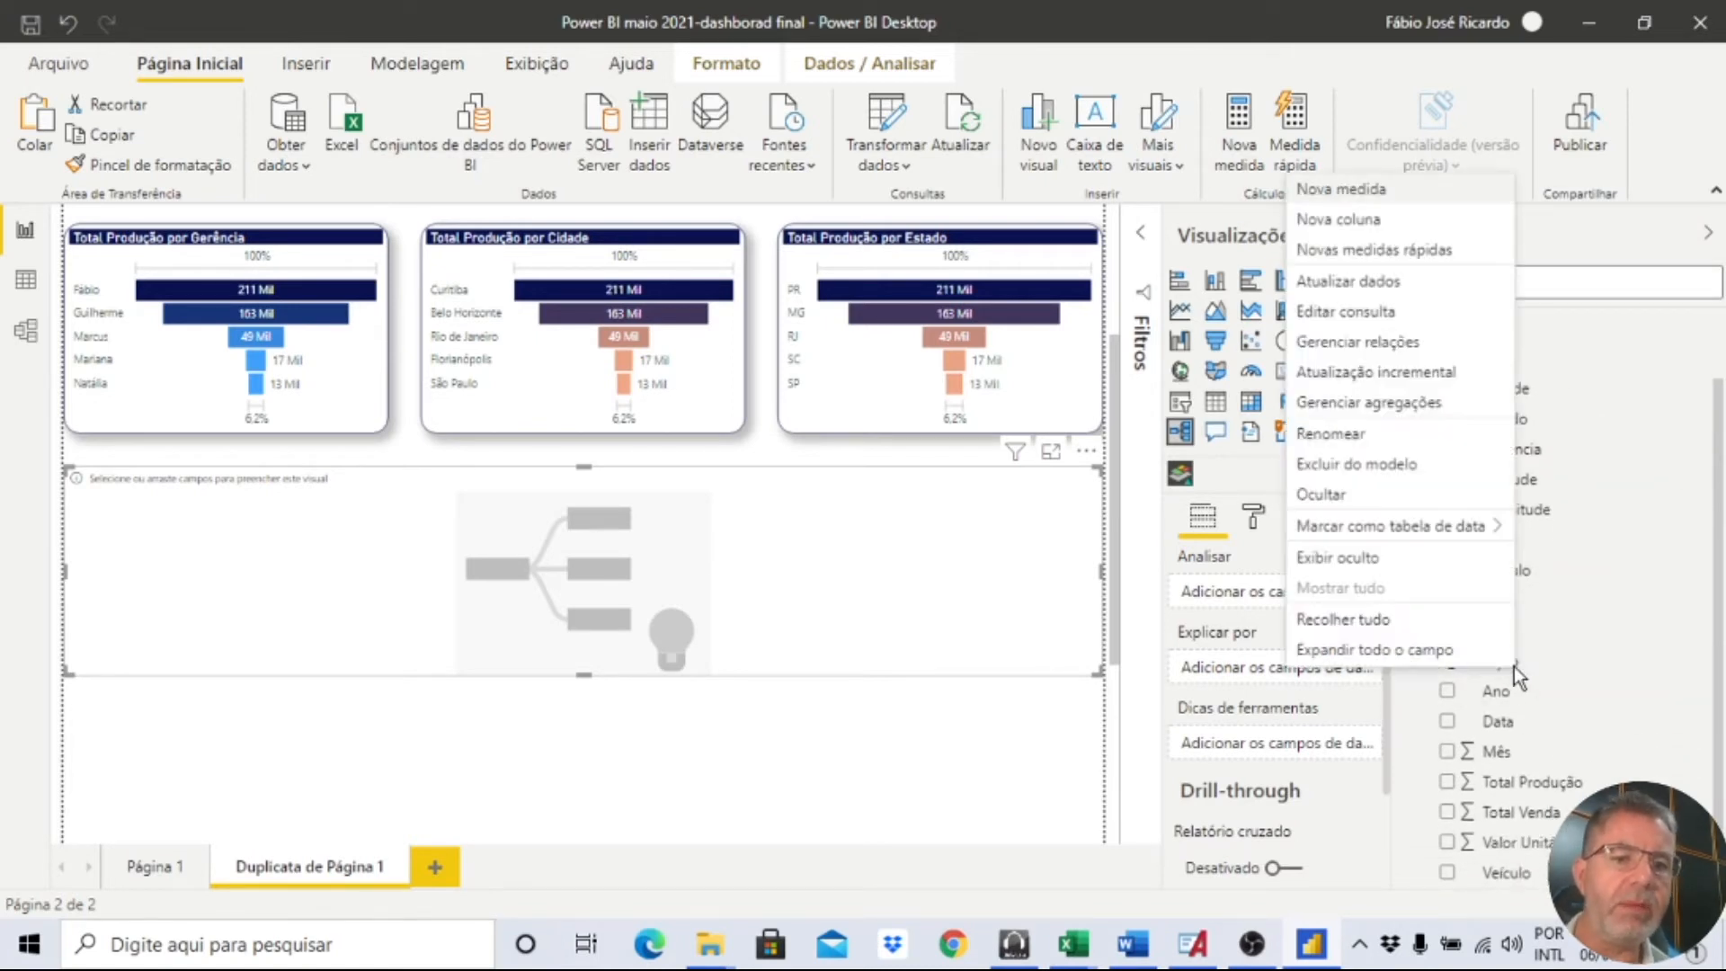
pyautogui.click(1390, 202)
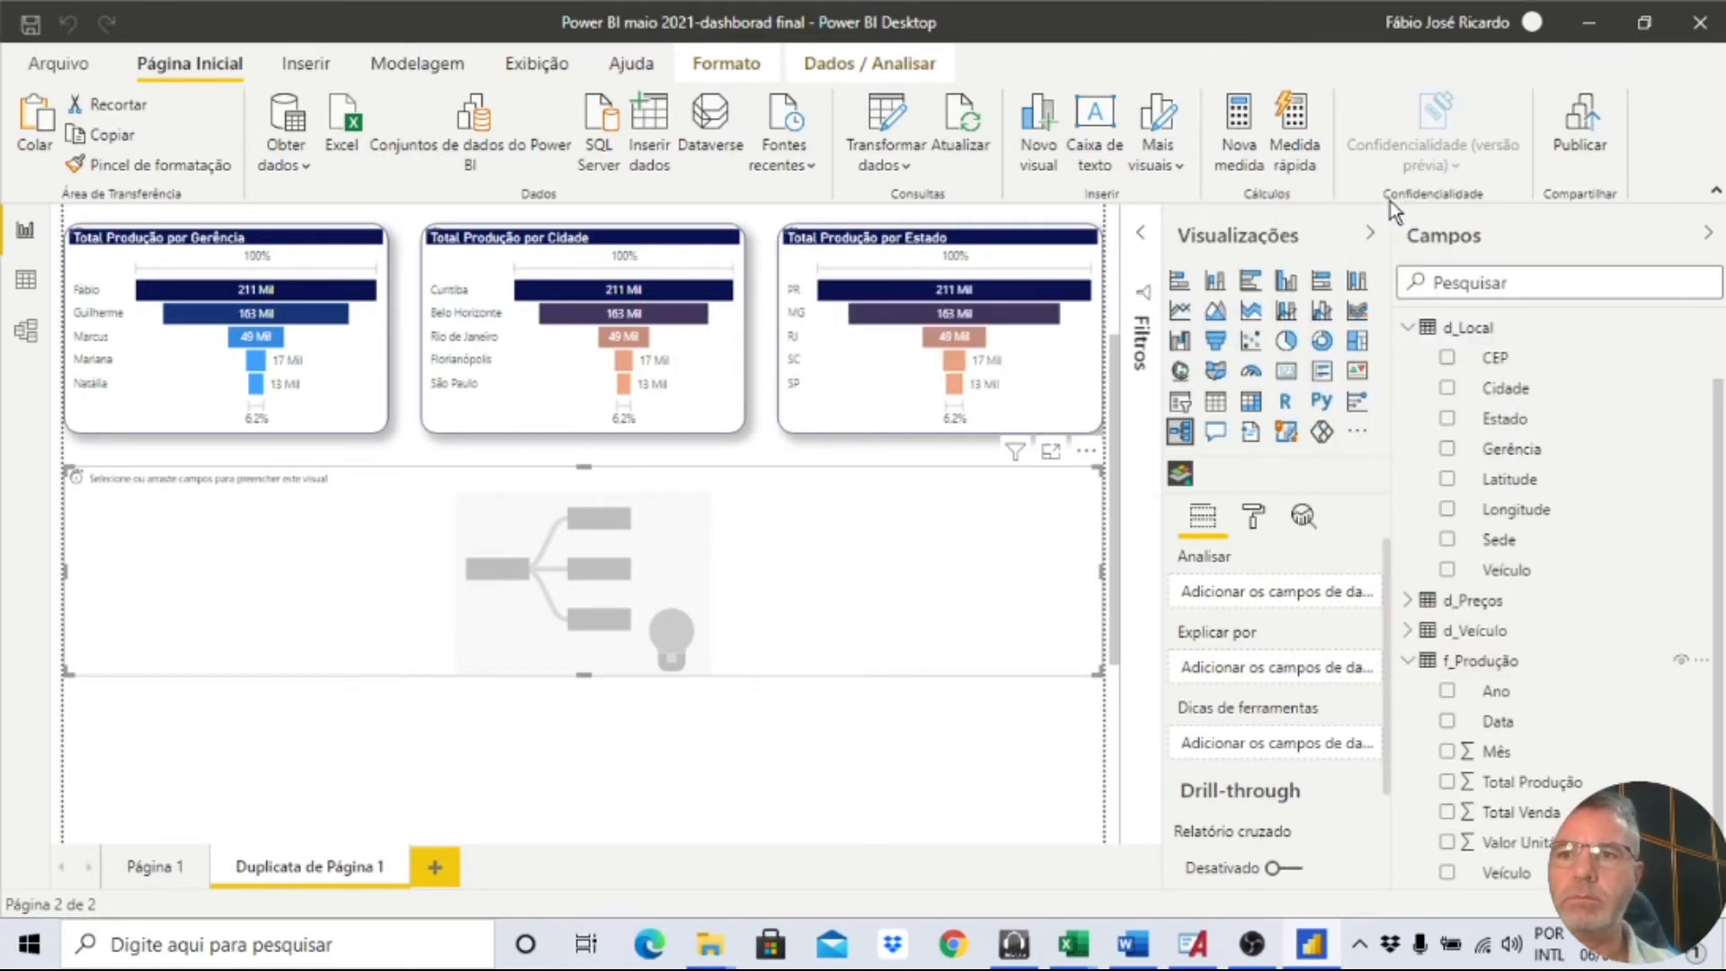
# Write the new measure's formula as Total Produção = SUM('f_Produção'[Total Produção]).
pyautogui.write('Total Produção')
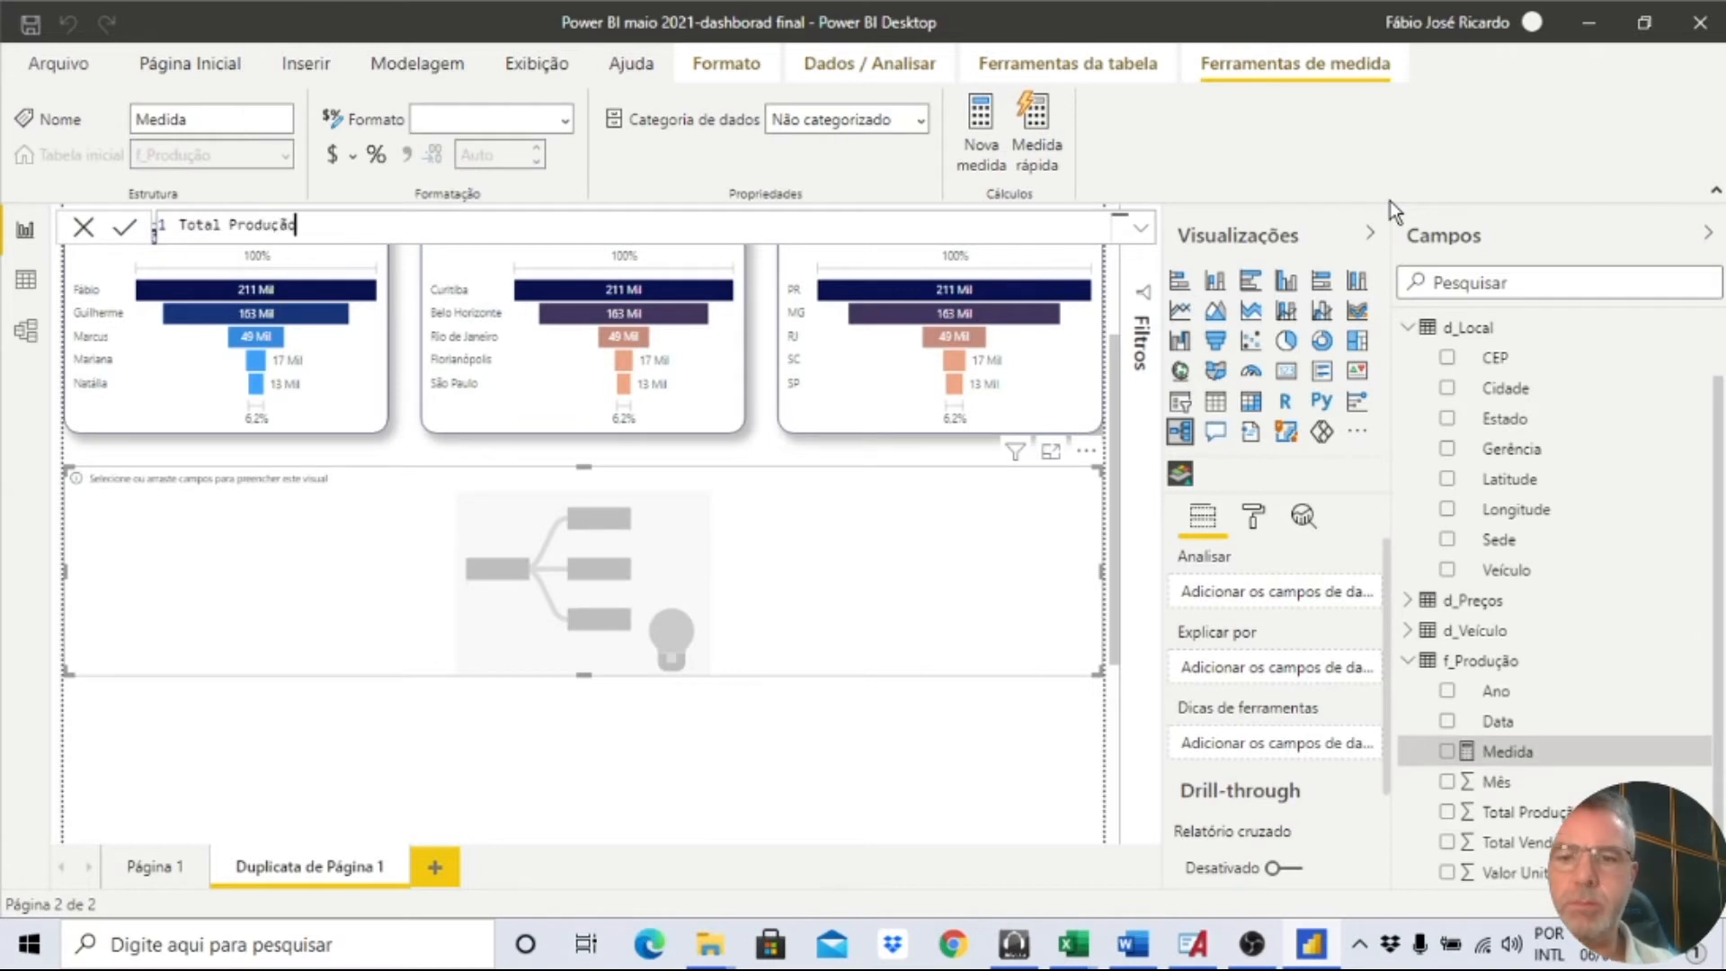
pyautogui.write(' = sum')
pyautogui.press('Tab')
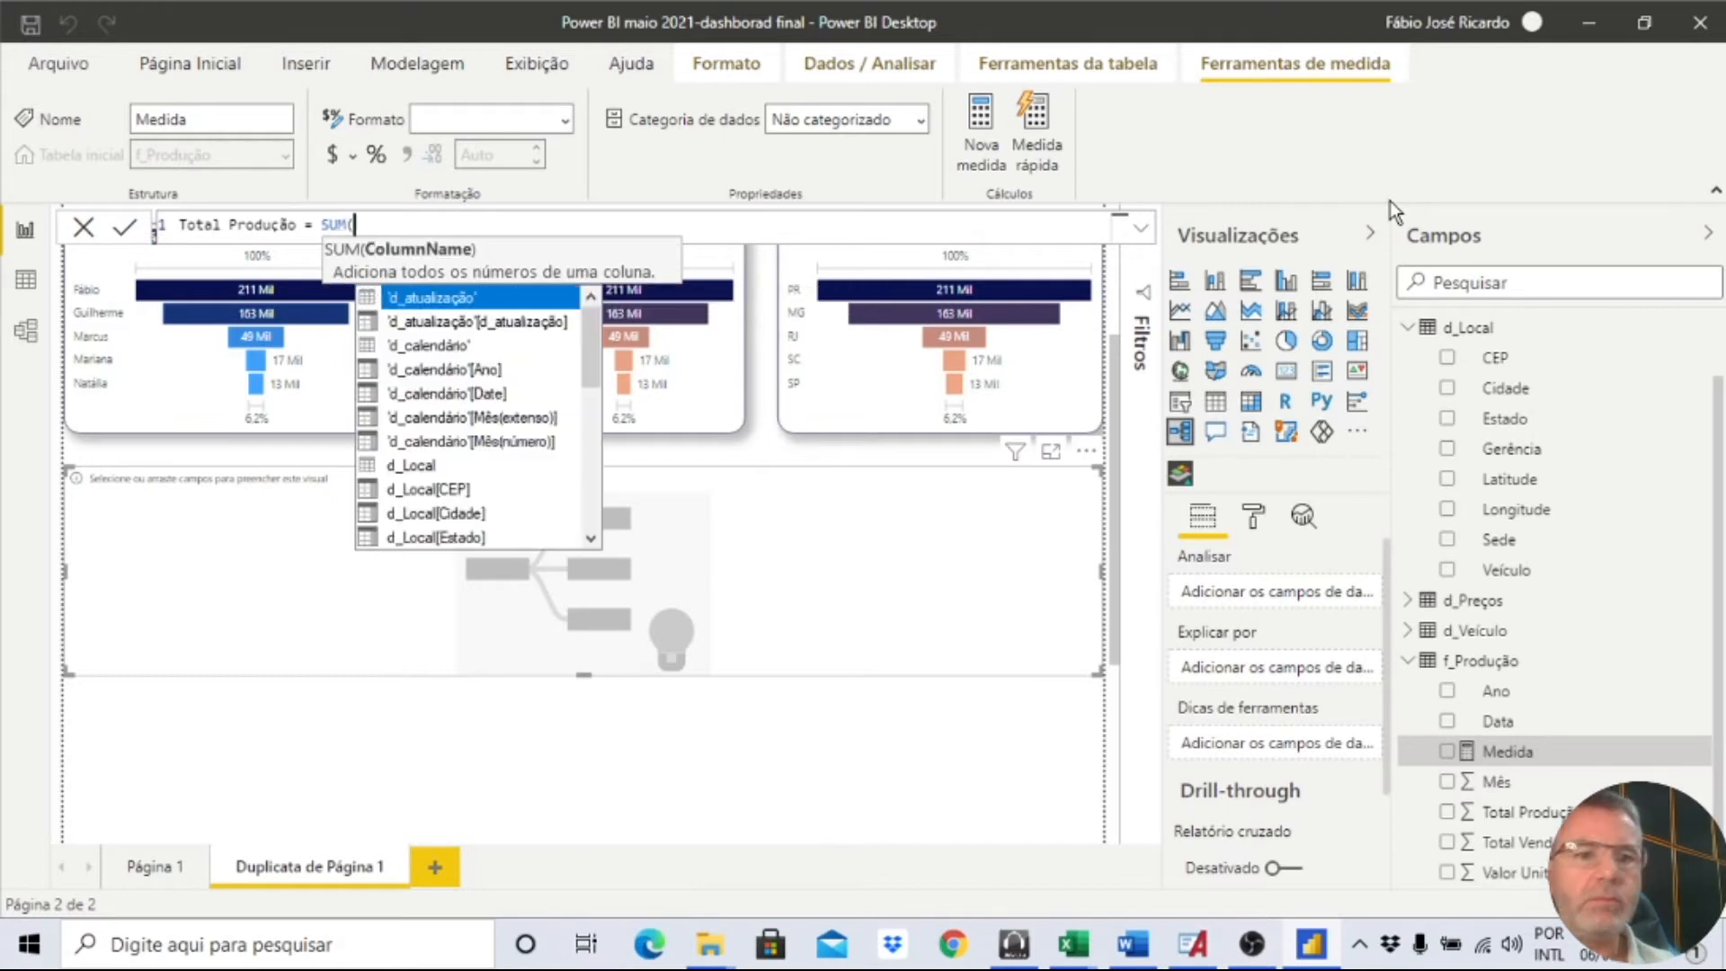
pyautogui.write('f_')
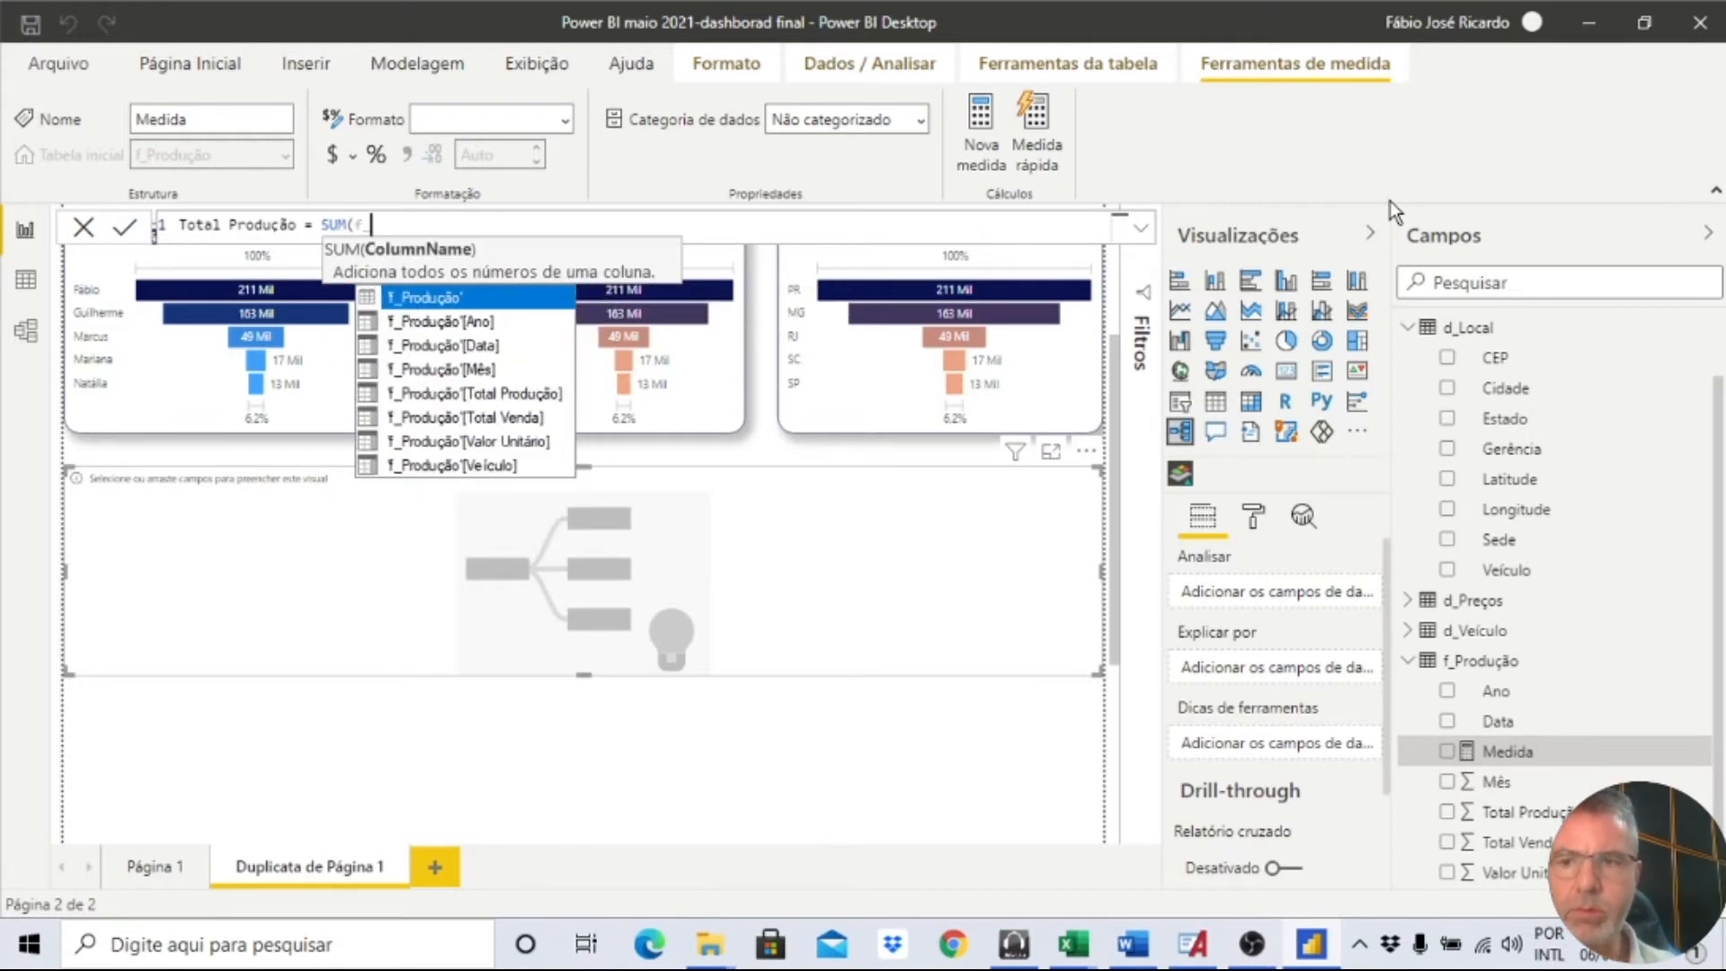
pyautogui.press('Down')
pyautogui.press('Down')
pyautogui.press('Down')
pyautogui.press('Down')
pyautogui.press('Up')
pyautogui.press('Up')
pyautogui.press('Up')
pyautogui.press('Tab')
pyautogui.write(')')
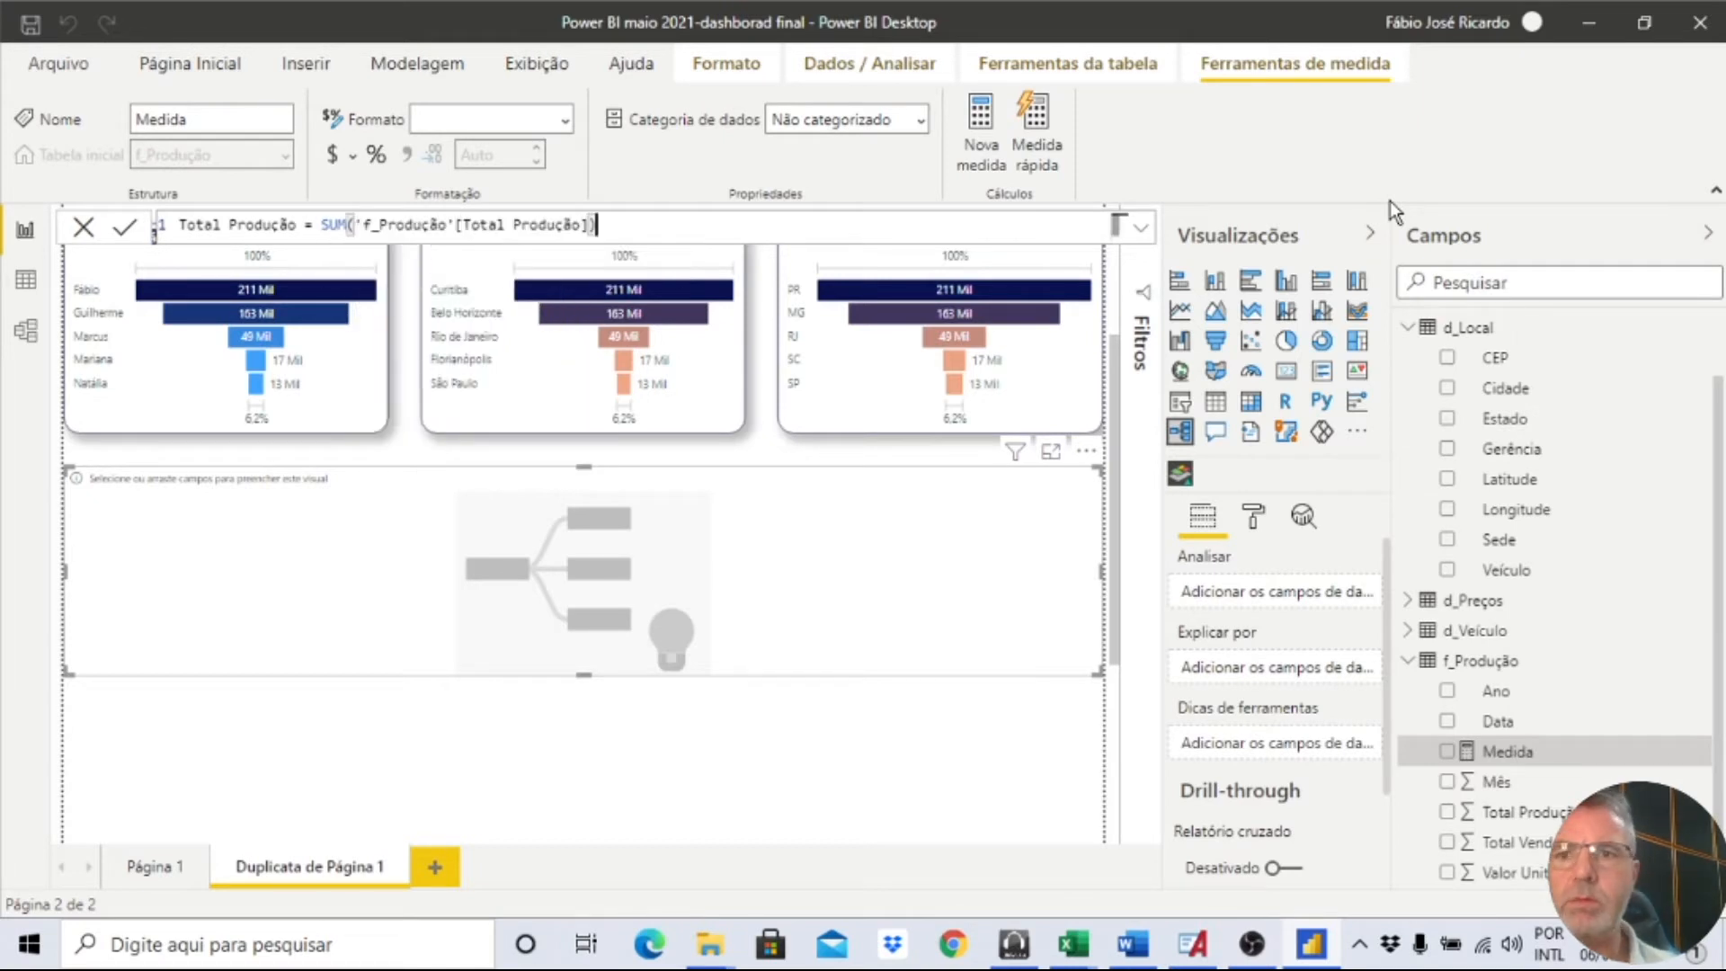
# Copy the entire measure formula and try to commit it under the name Total Produção.
pyautogui.hotkey('ctrl', 'a')
pyautogui.hotkey('ctrl', 'c')
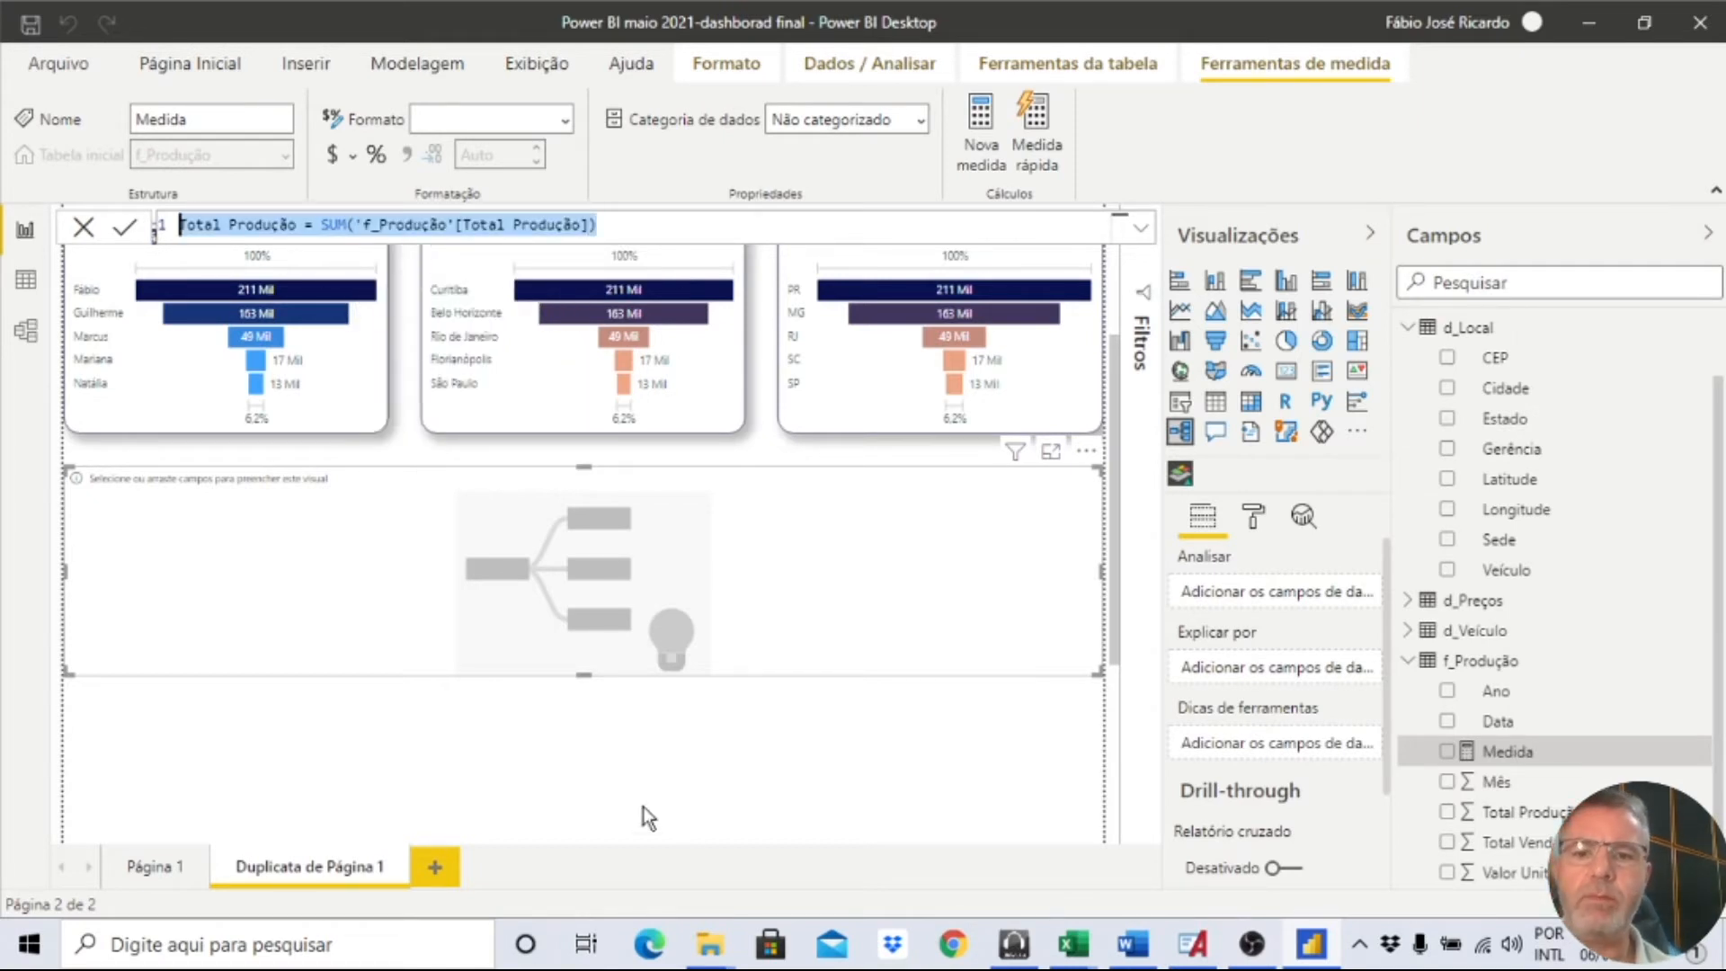
pyautogui.click(664, 789)
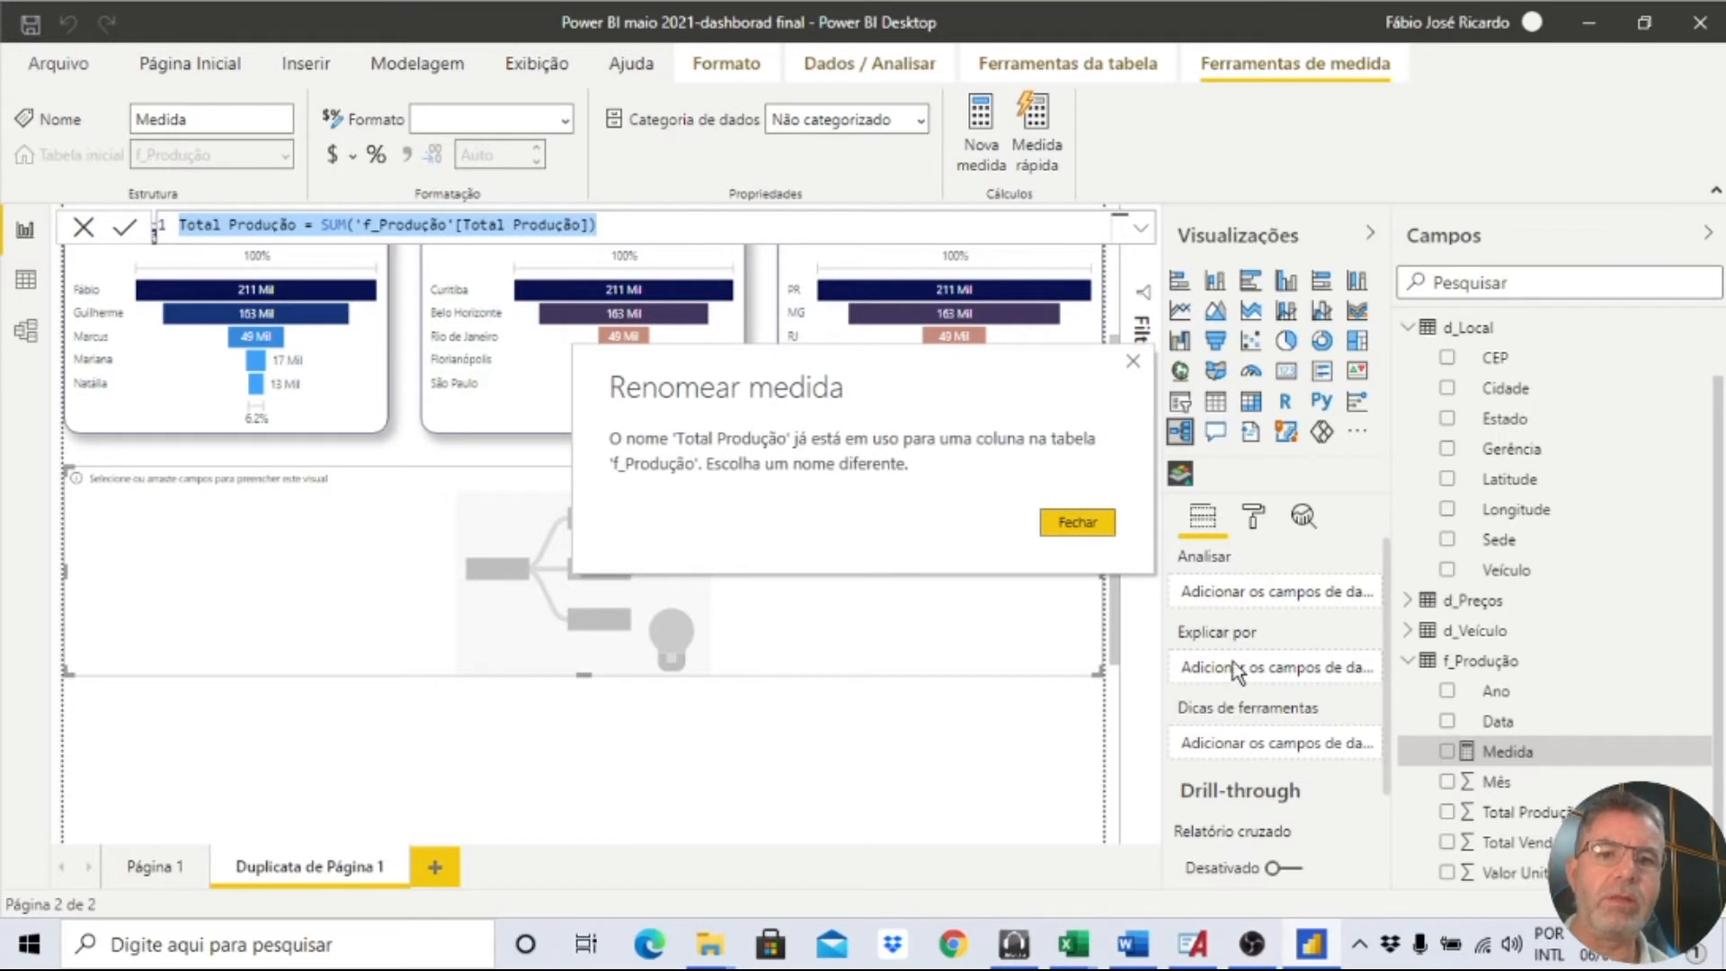
pyautogui.click(1090, 528)
pyautogui.scroll(1, 1586, 656)
pyautogui.scroll(-1, 1584, 662)
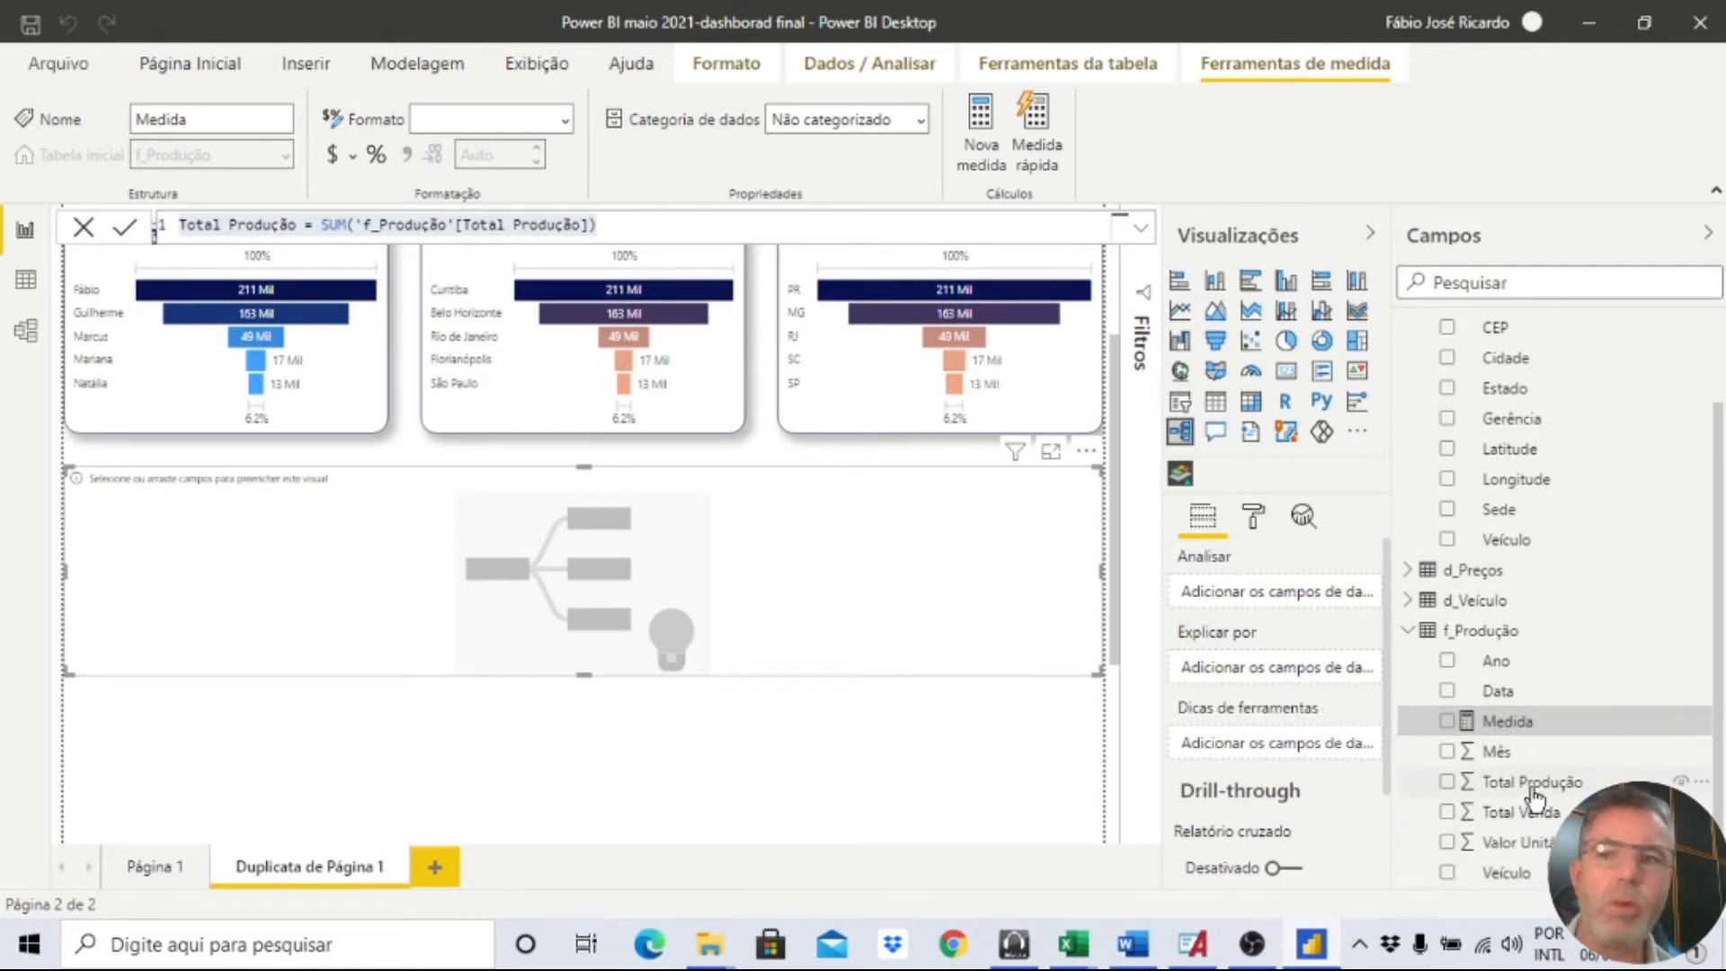
# Change the measure's name in the formula to Total Geral Produção and commit it.
pyautogui.click(230, 223)
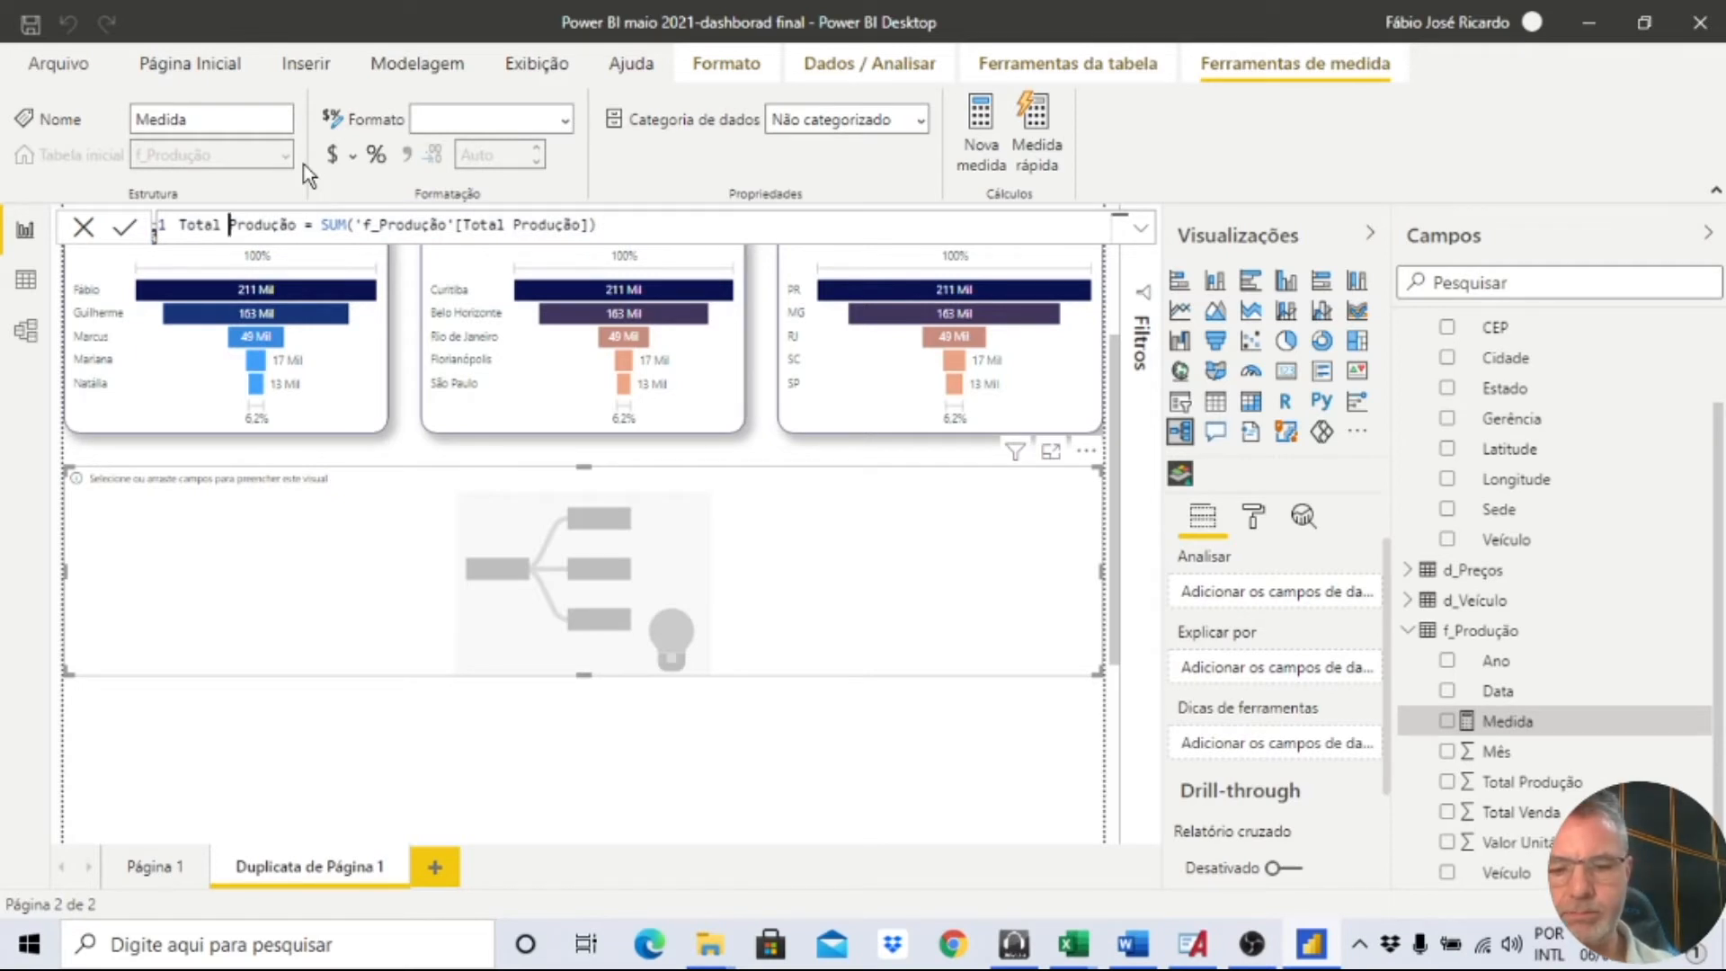
pyautogui.press('Left')
pyautogui.press('Left')
pyautogui.press('Left')
pyautogui.press('Left')
pyautogui.press('Left')
pyautogui.press('Right')
pyautogui.press('Right')
pyautogui.write('Geral')
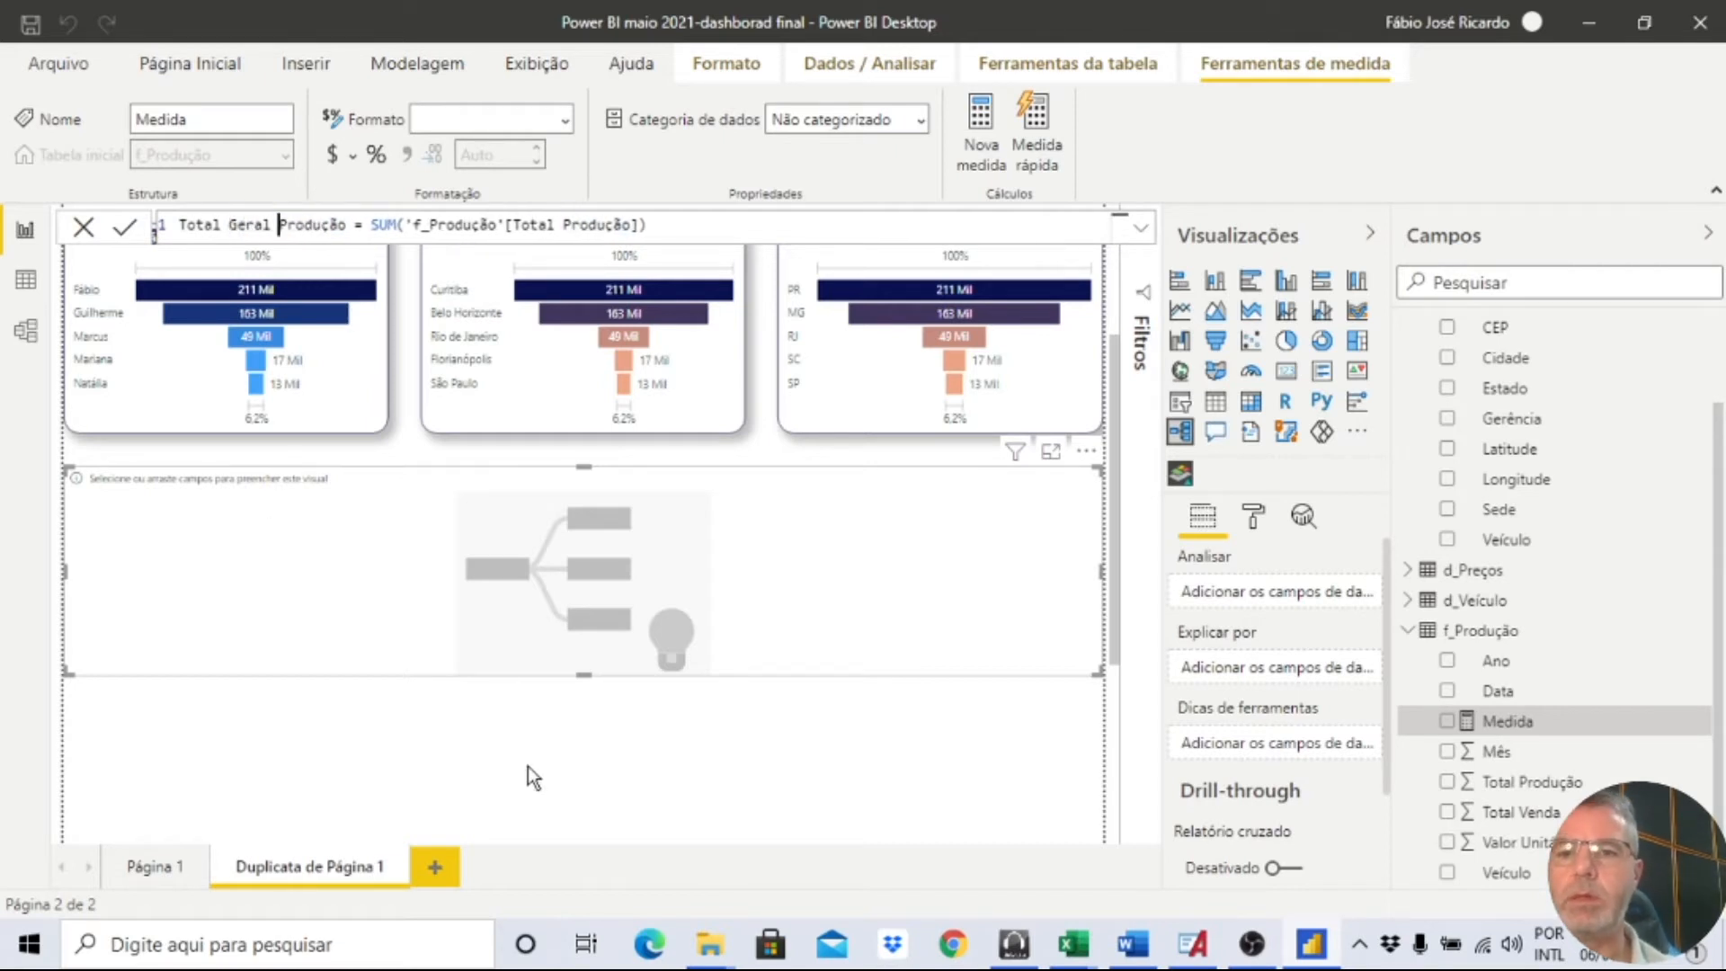
pyautogui.click(530, 759)
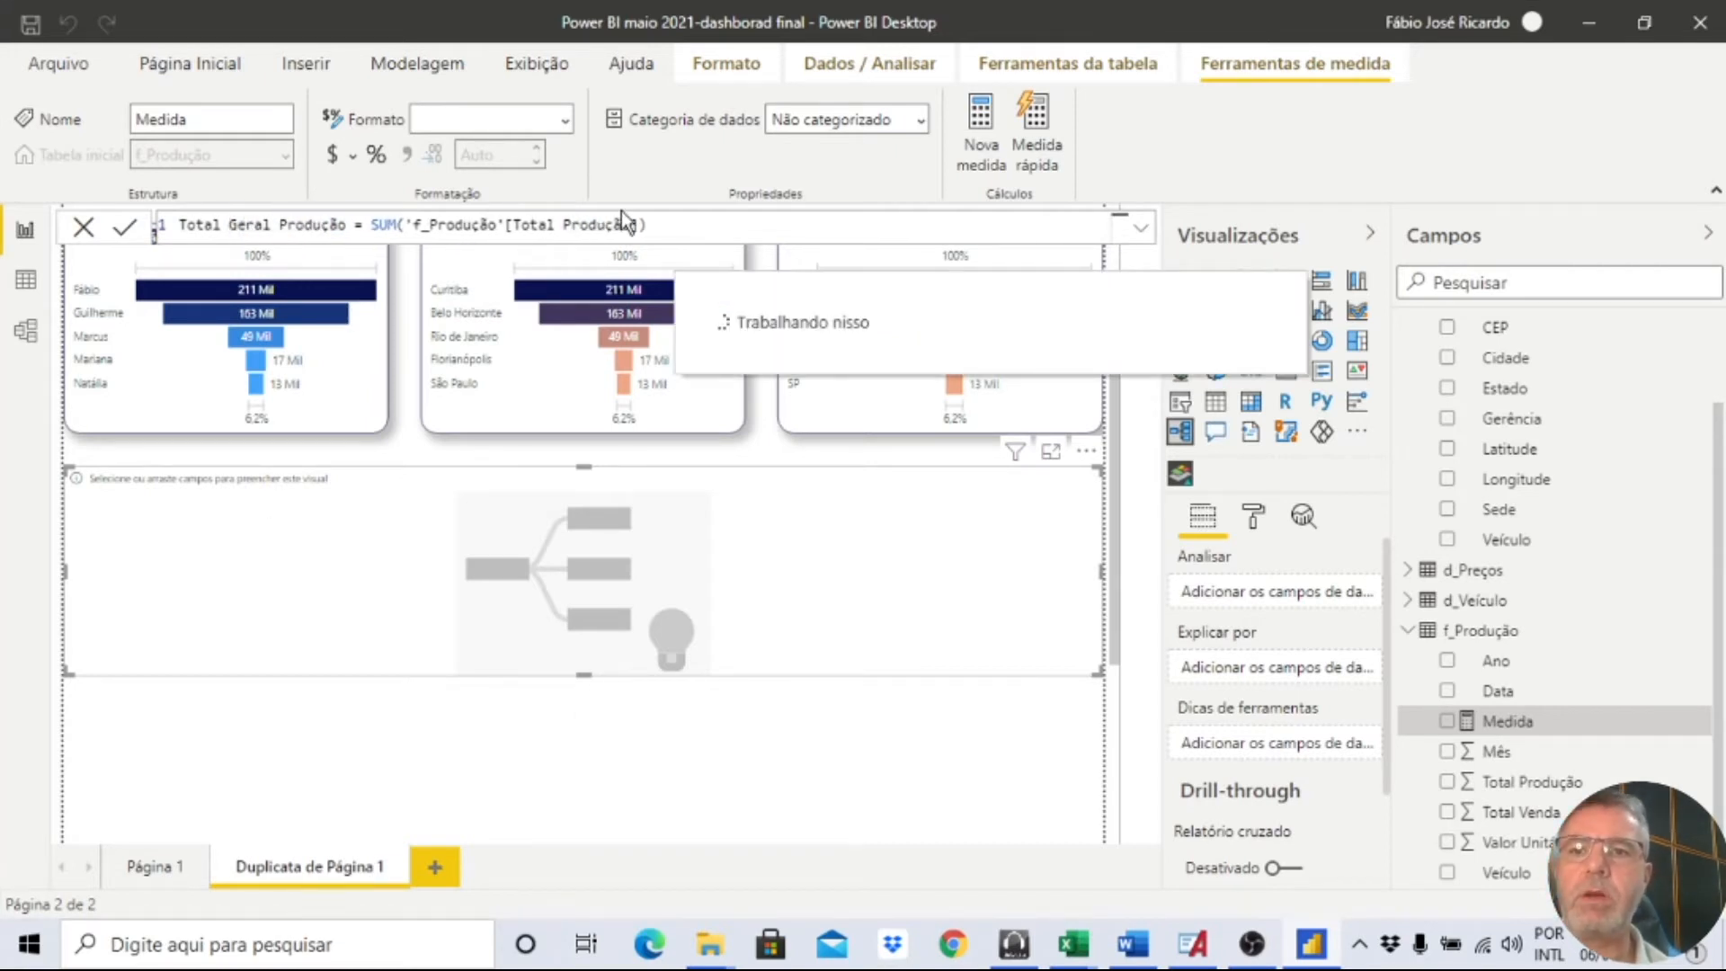
# Create another measure in f_Produção from the copied formula and name it Total Geral Venda.
pyautogui.rightClick(1480, 634)
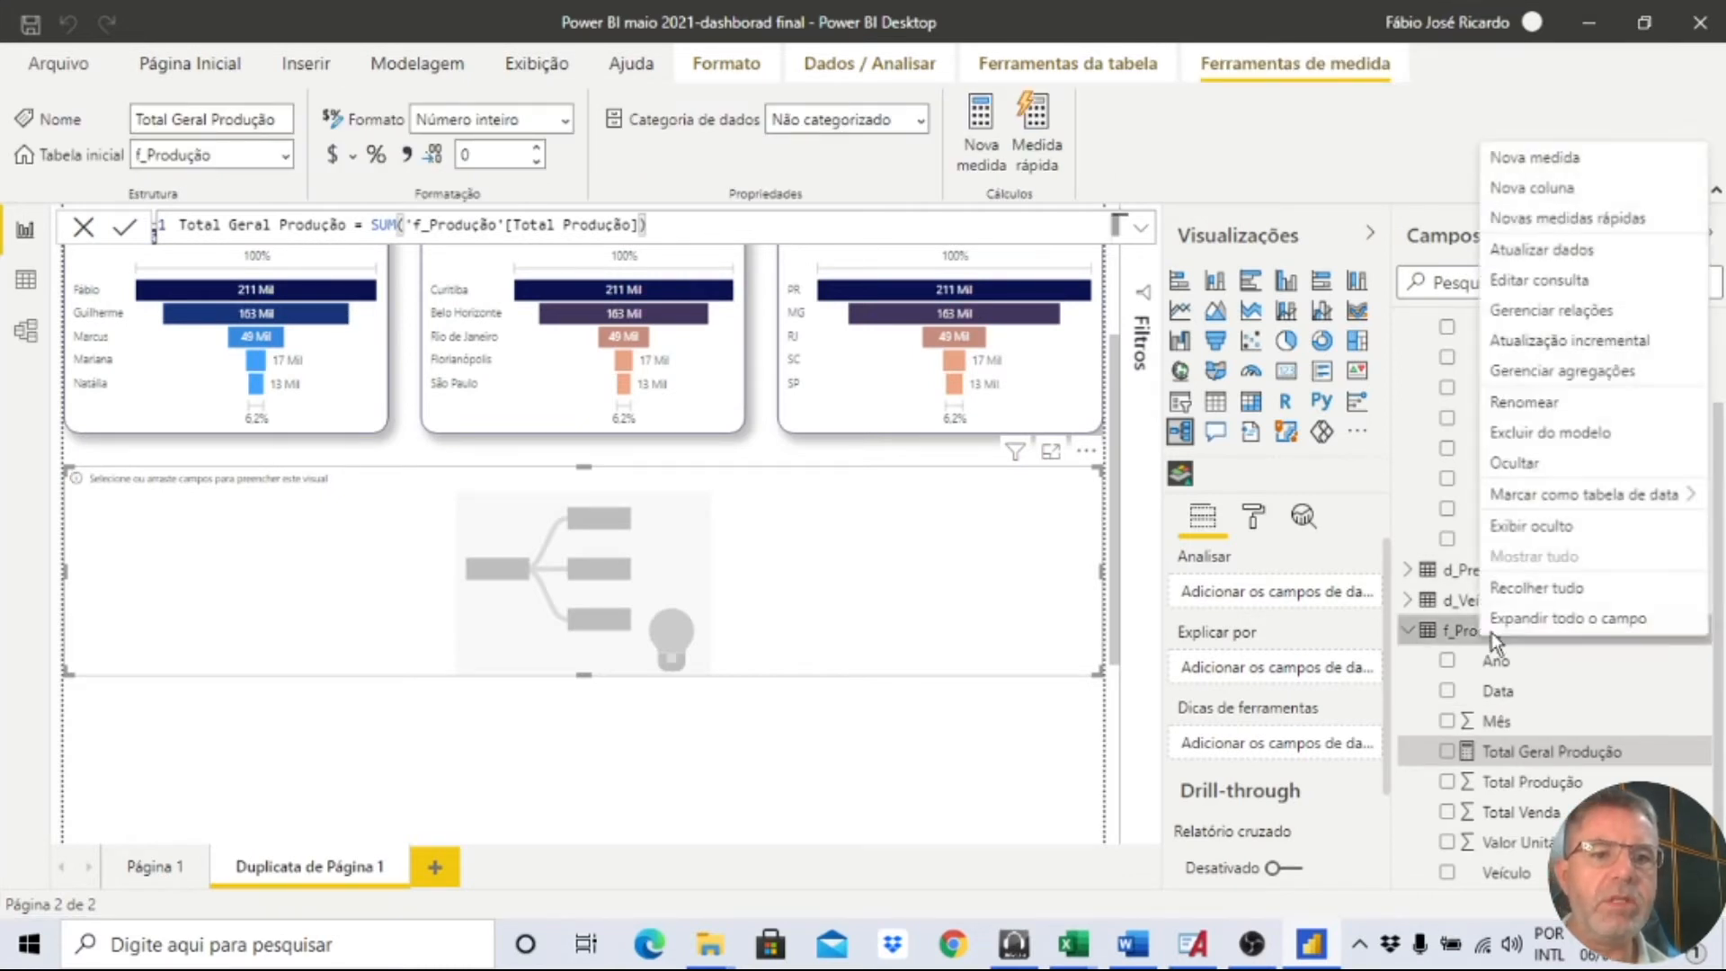
pyautogui.click(1562, 167)
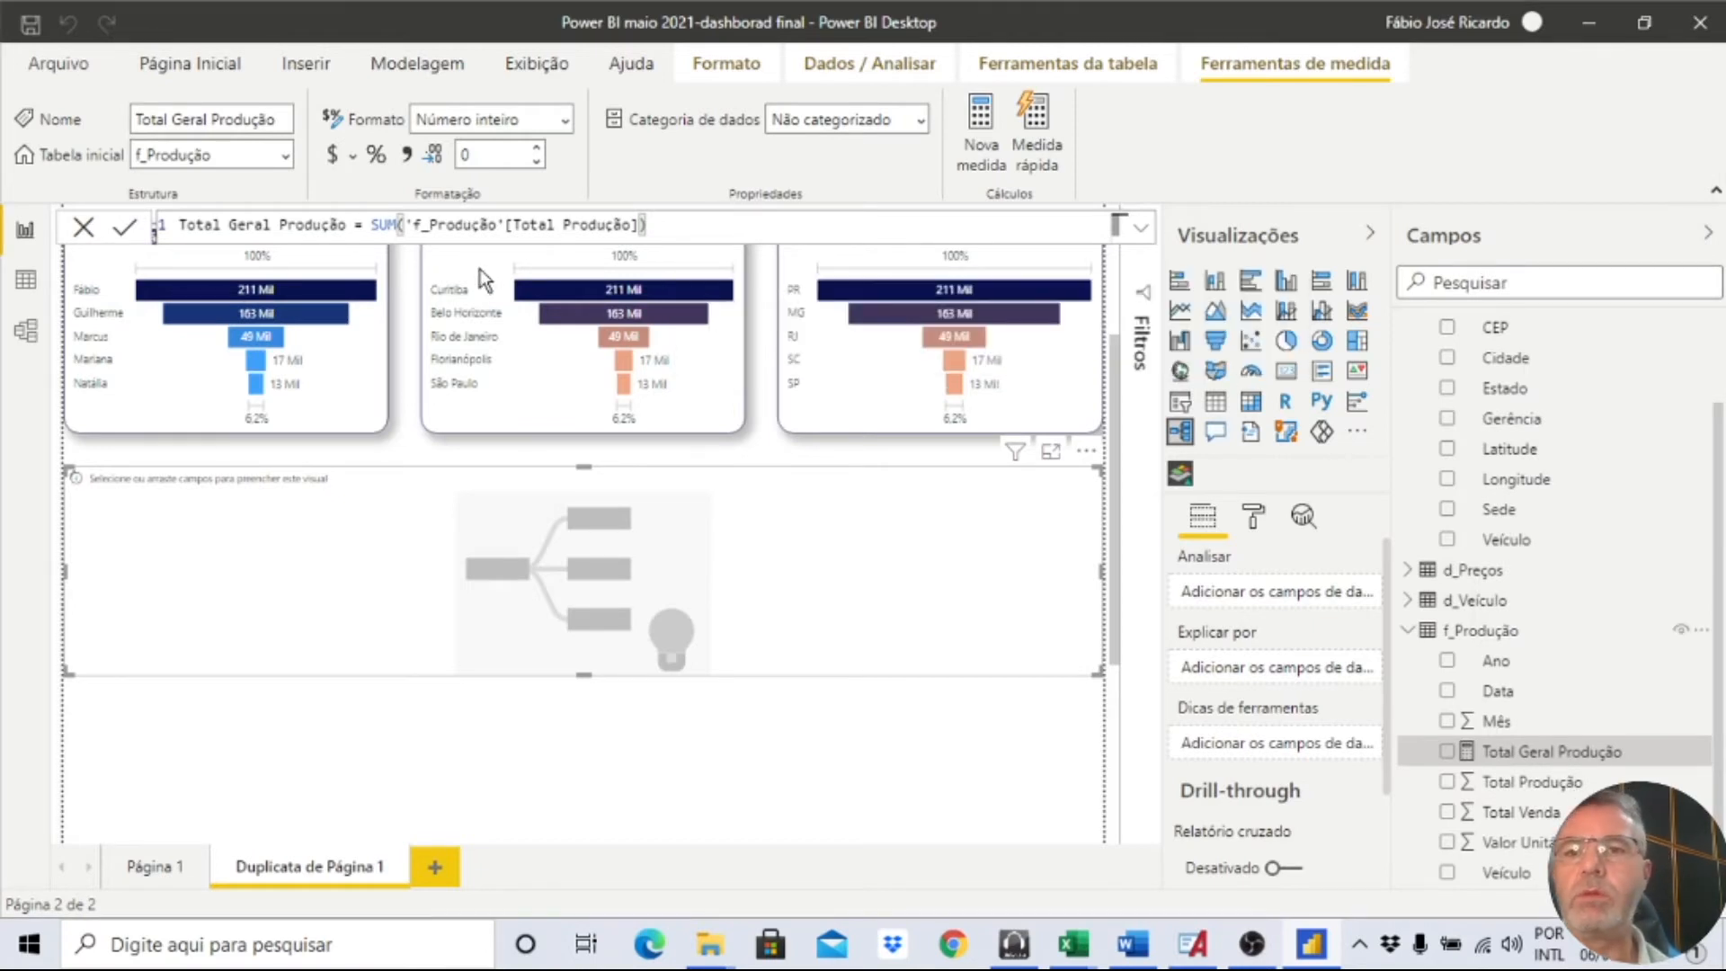
pyautogui.hotkey('ctrl', 'v')
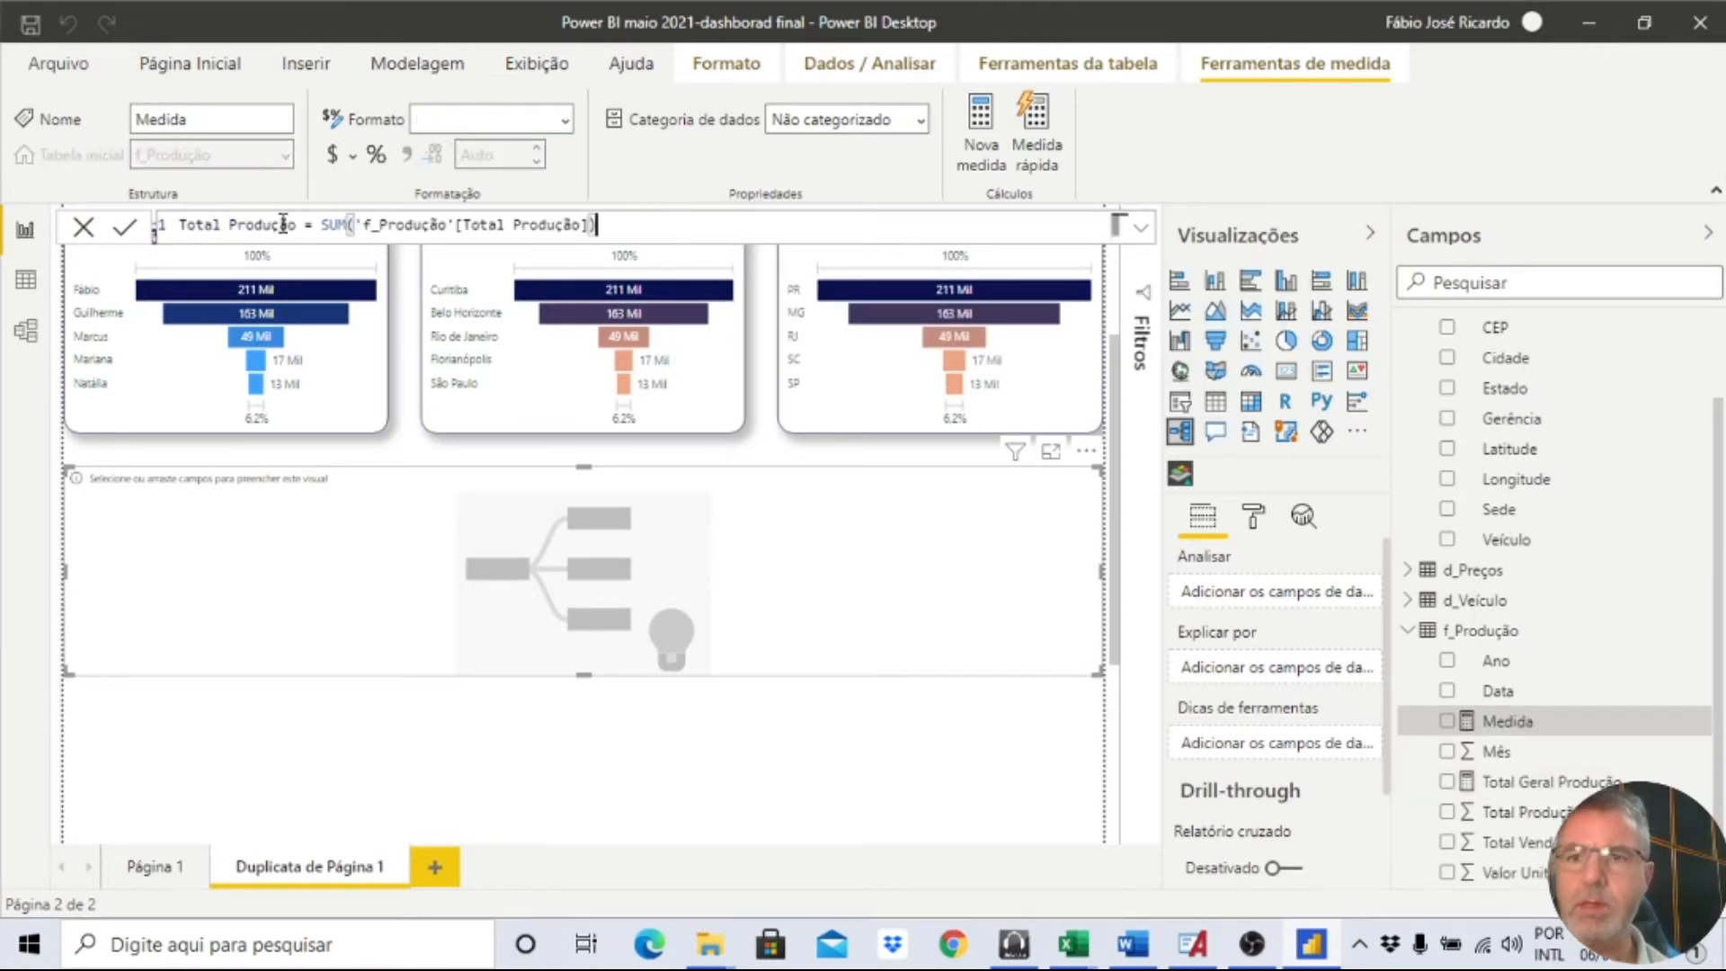
pyautogui.doubleClick(260, 224)
pyautogui.write('Geral')
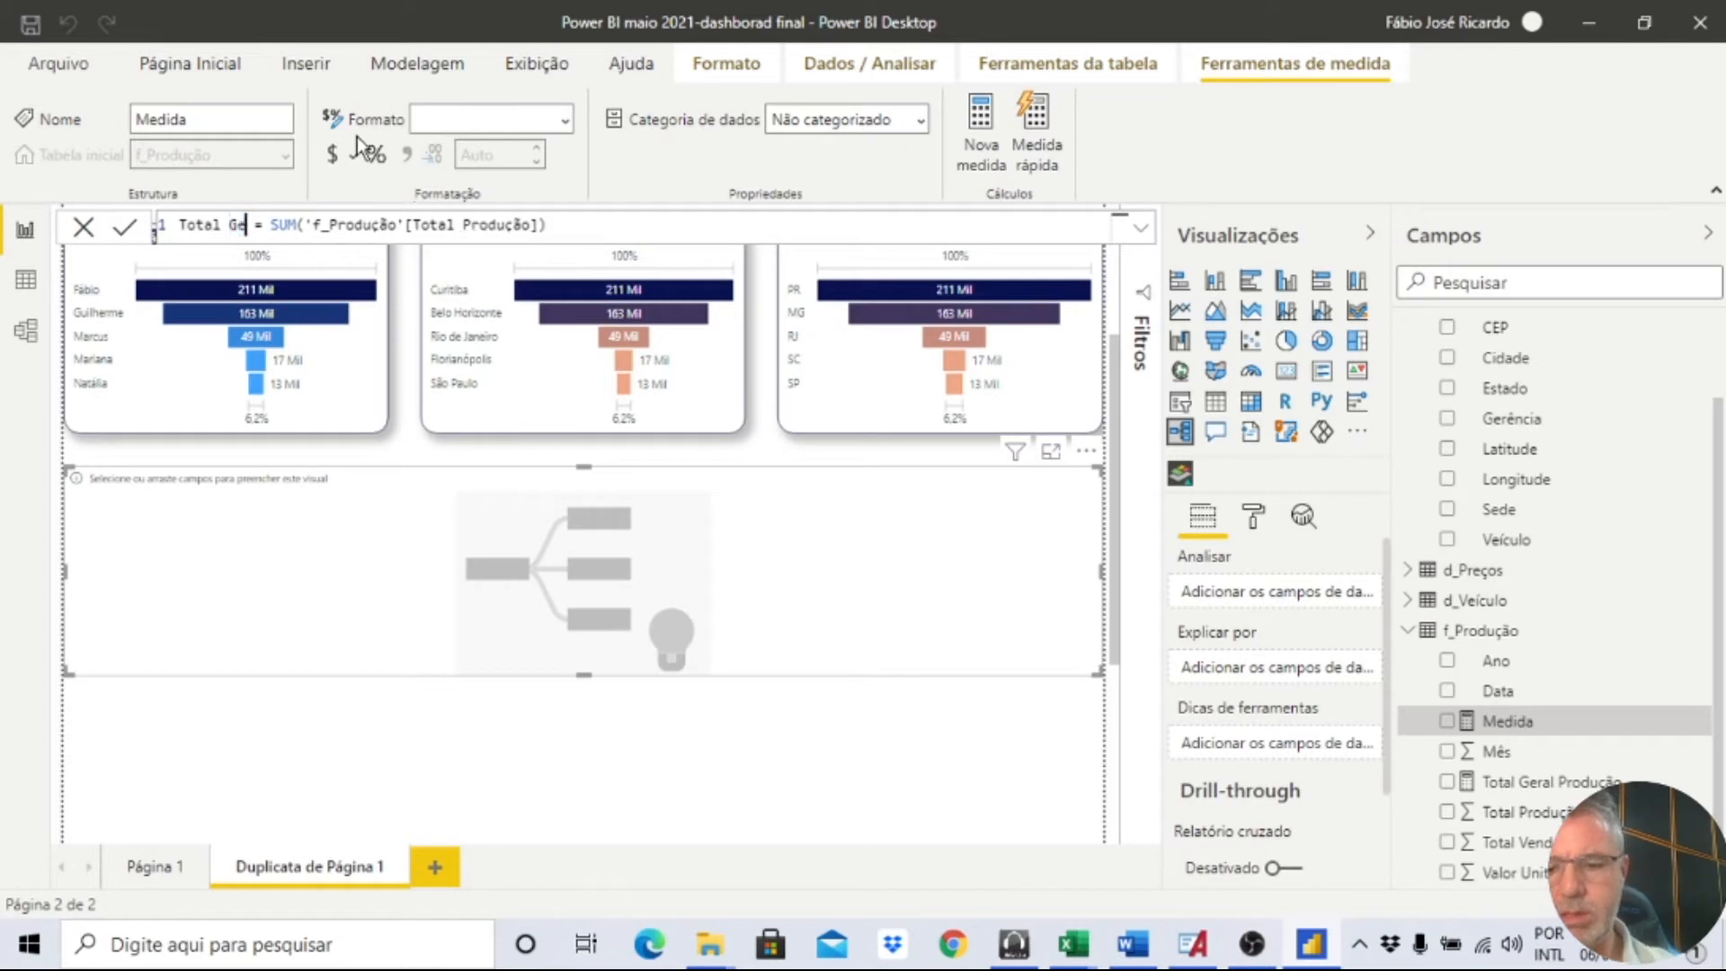
pyautogui.write(' Venda')
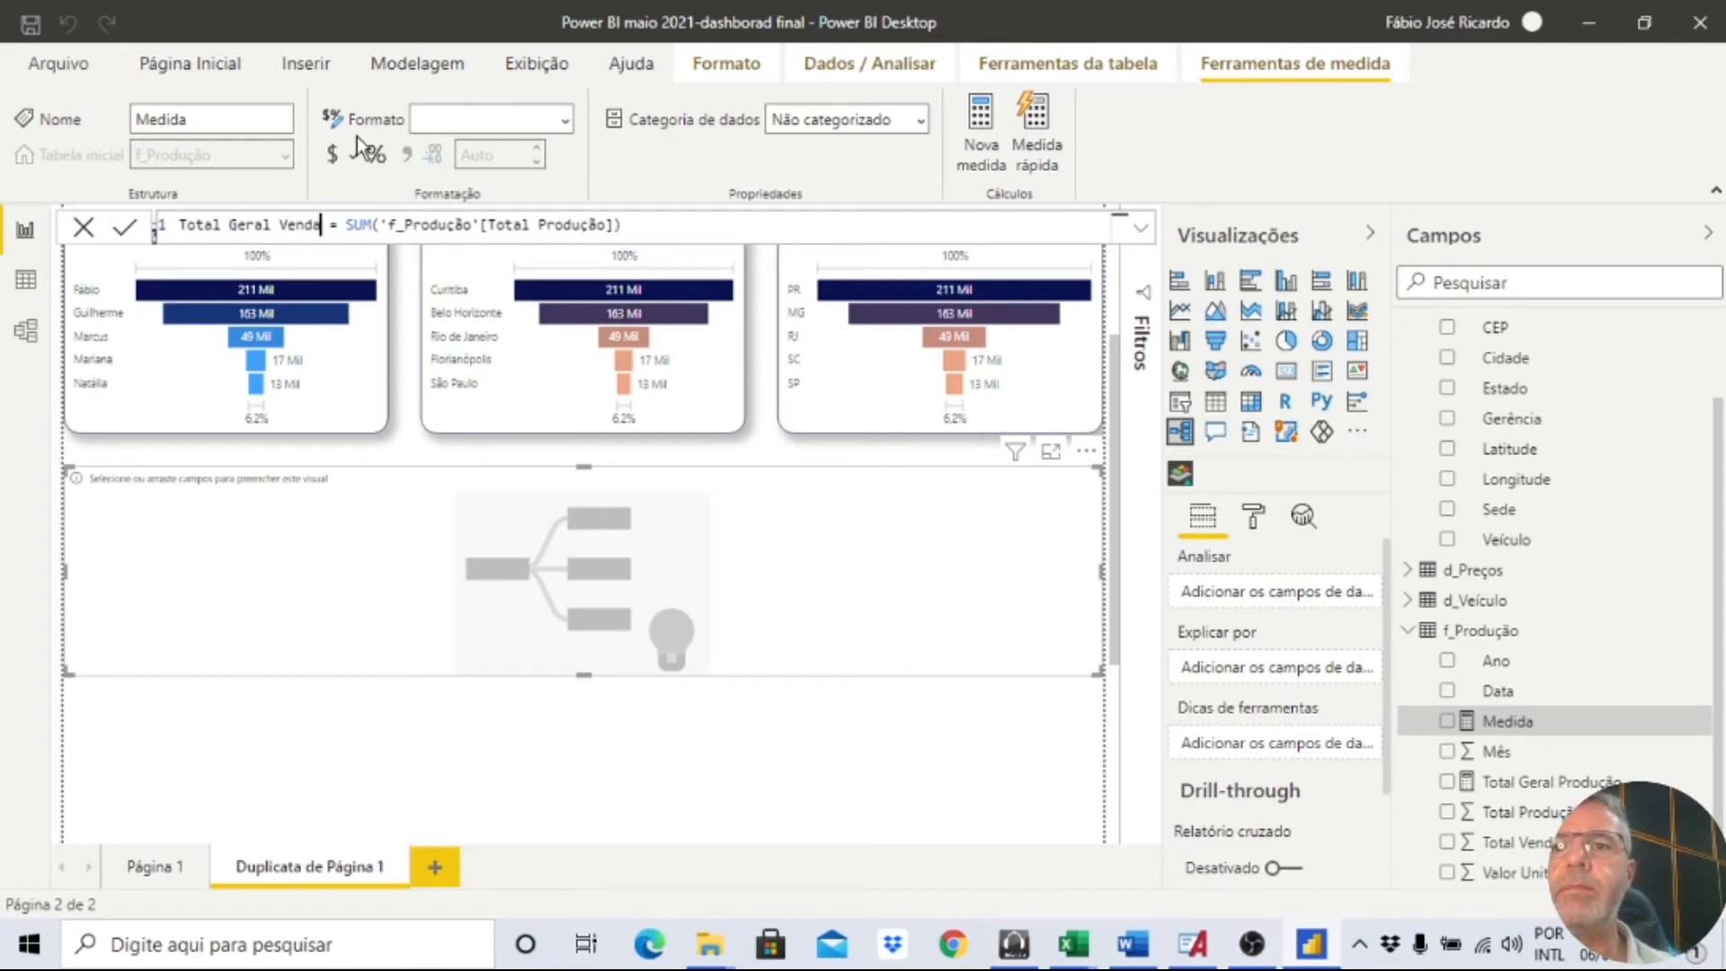
# Make the Total Geral Venda measure sum the 'f_Produção'[Total Venda] column and commit it.
pyautogui.doubleClick(552, 224)
pyautogui.press('BackSpace')
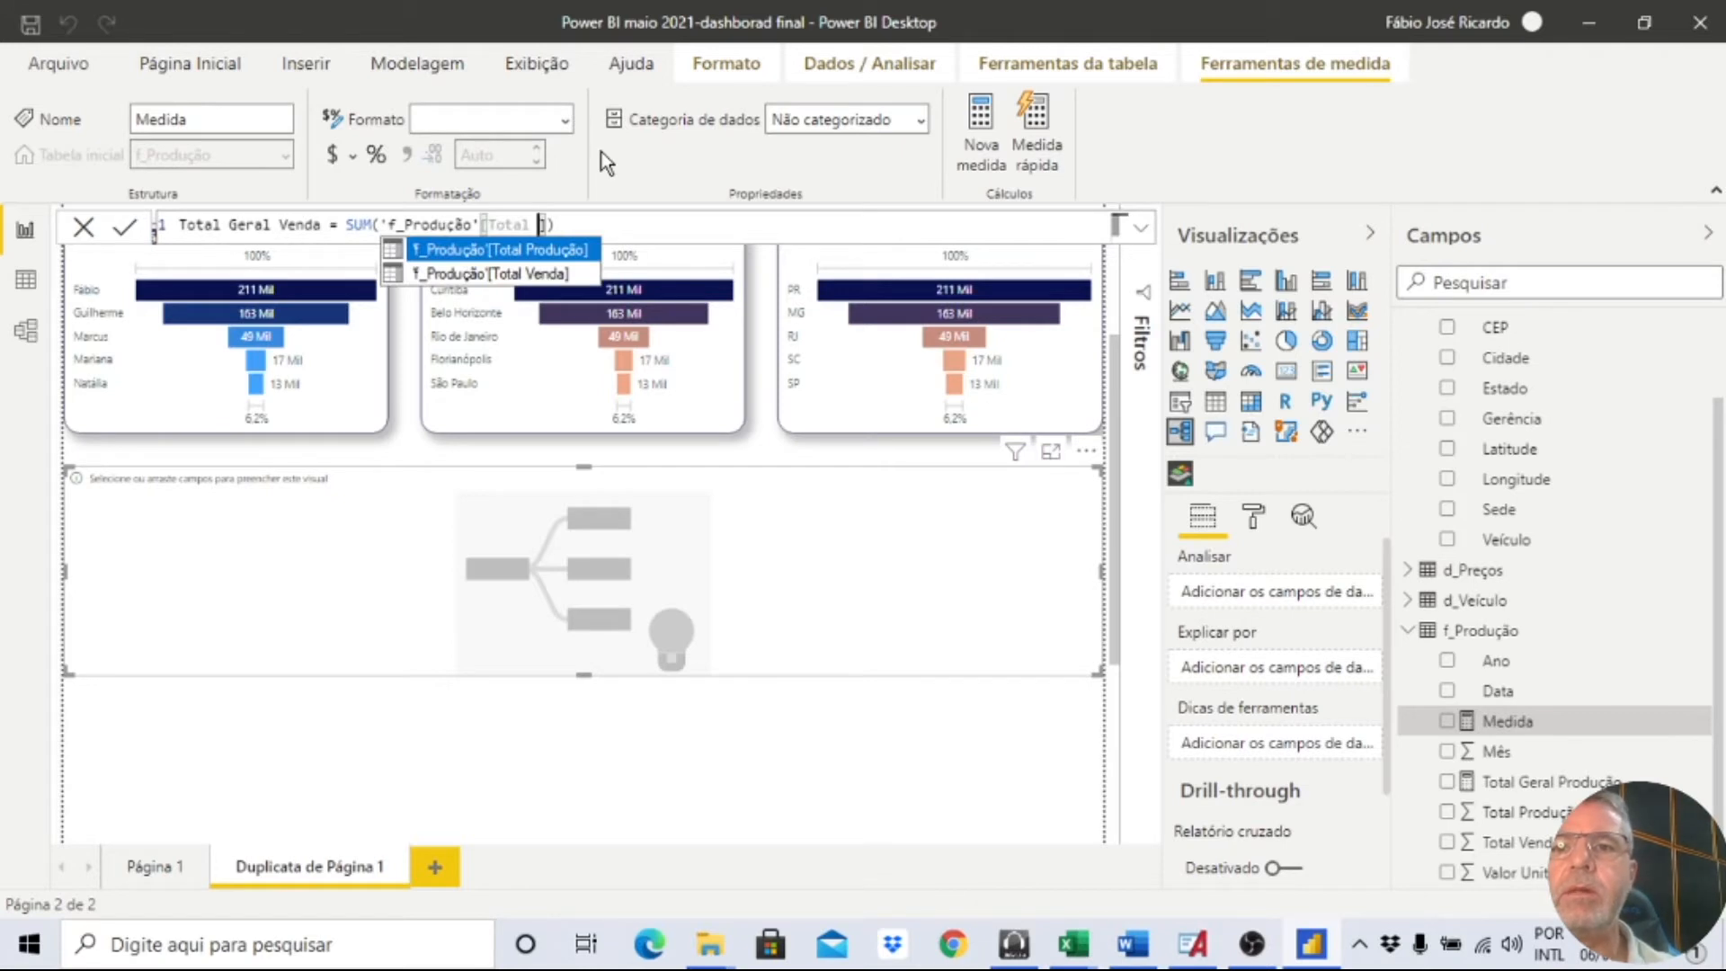
pyautogui.click(490, 273)
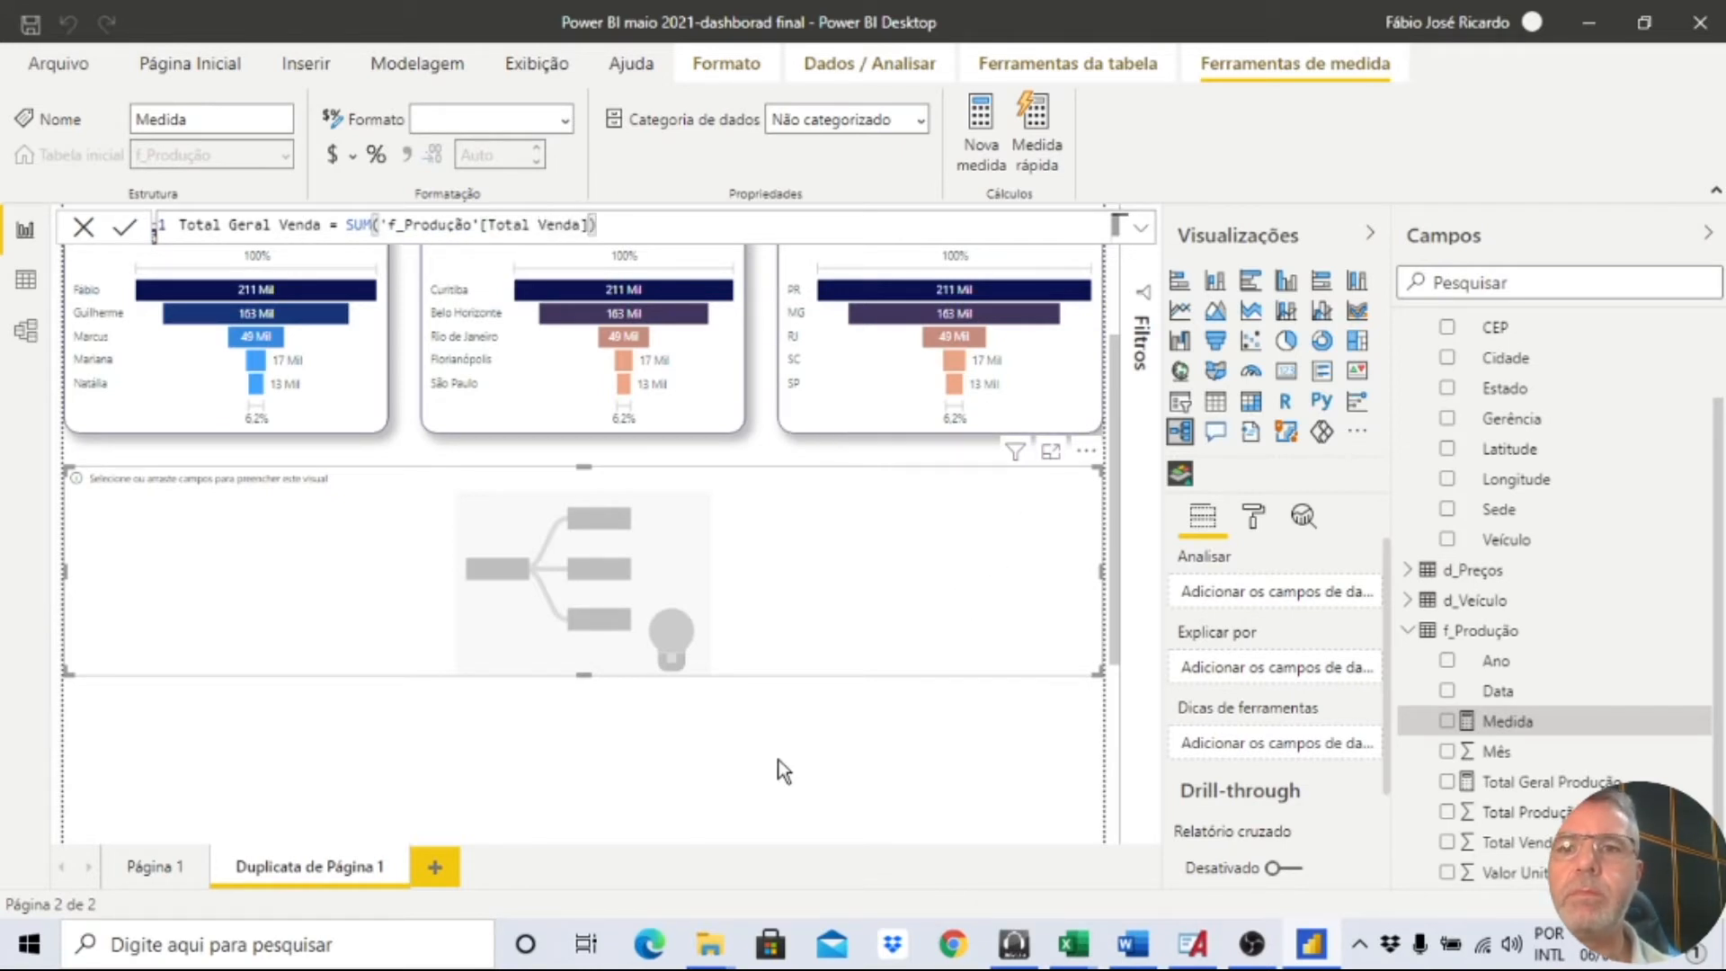
pyautogui.click(699, 557)
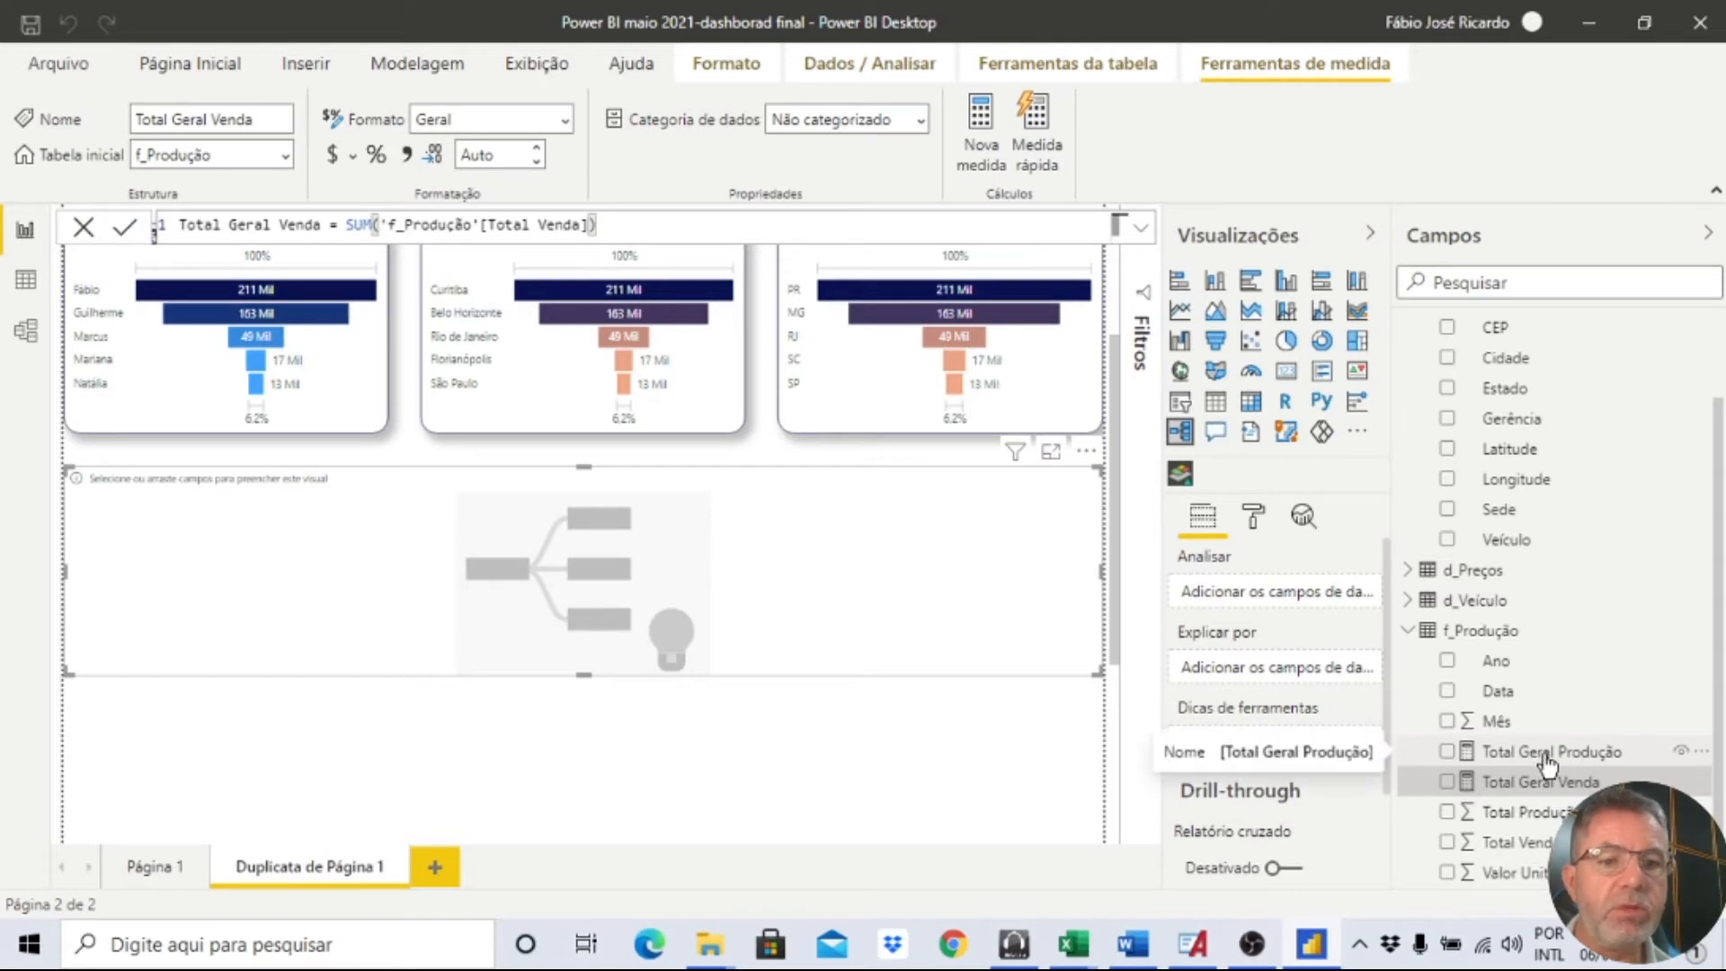
# Set Total Geral Venda as the decomposition tree's analysed value and add Veículo from f_Produção as an explain-by field.
pyautogui.moveTo(1540, 796); pyautogui.dragTo(1312, 683)
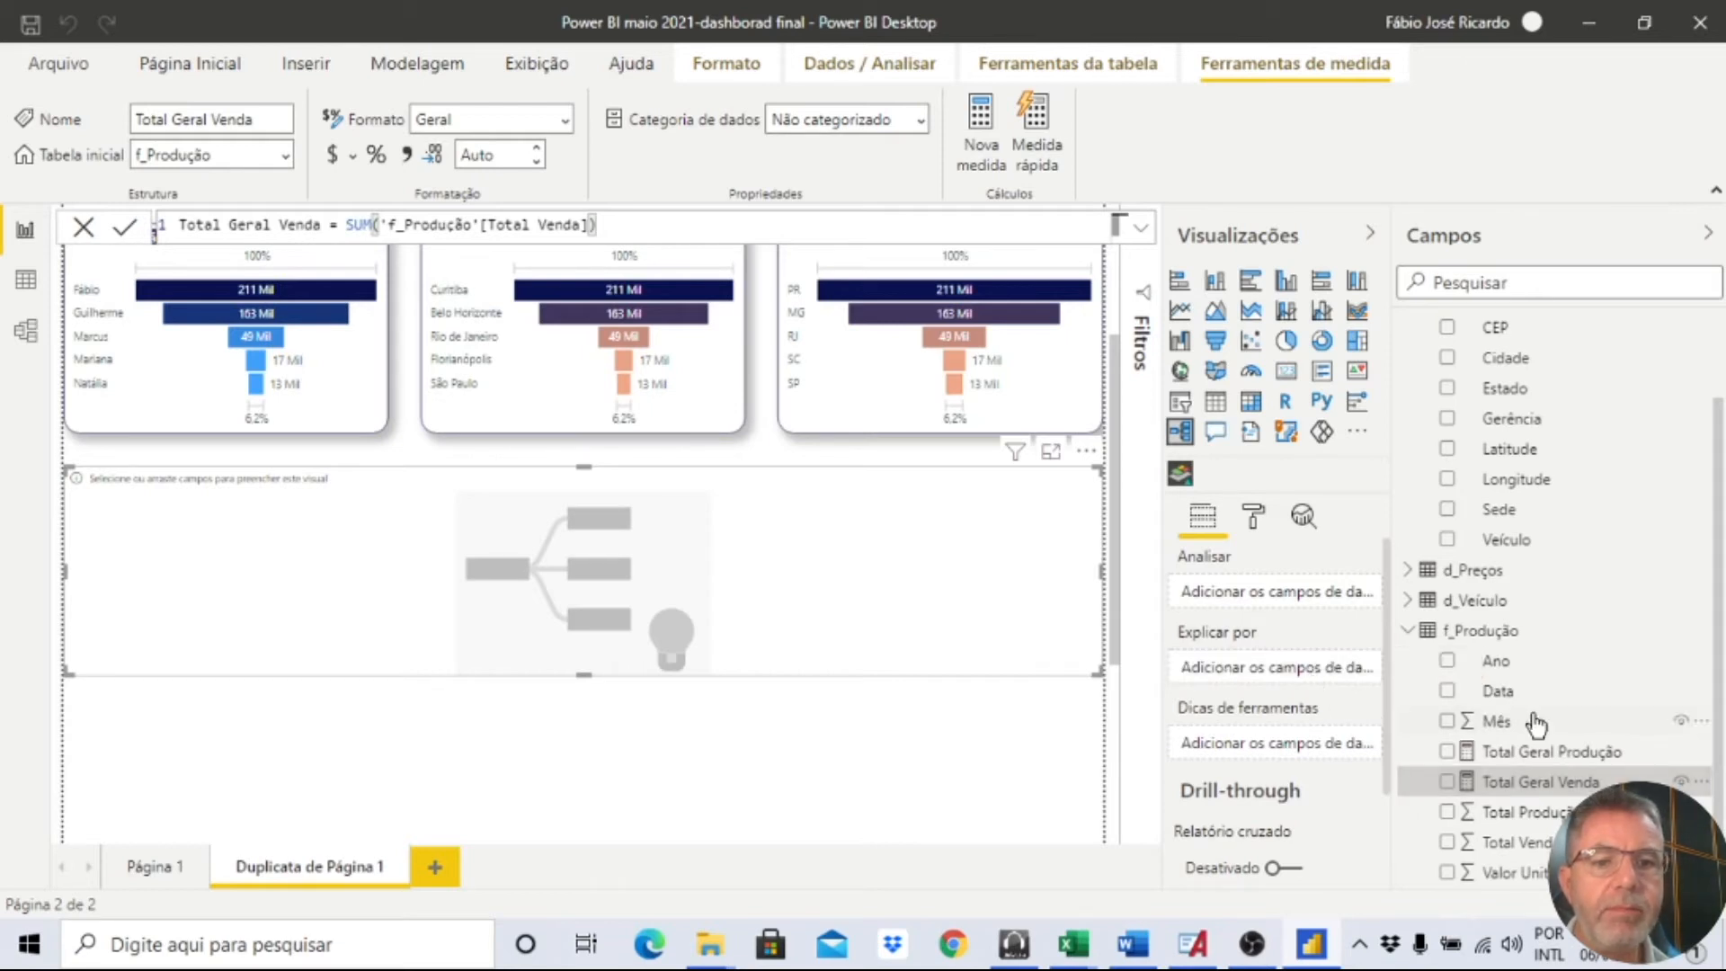
pyautogui.click(1447, 783)
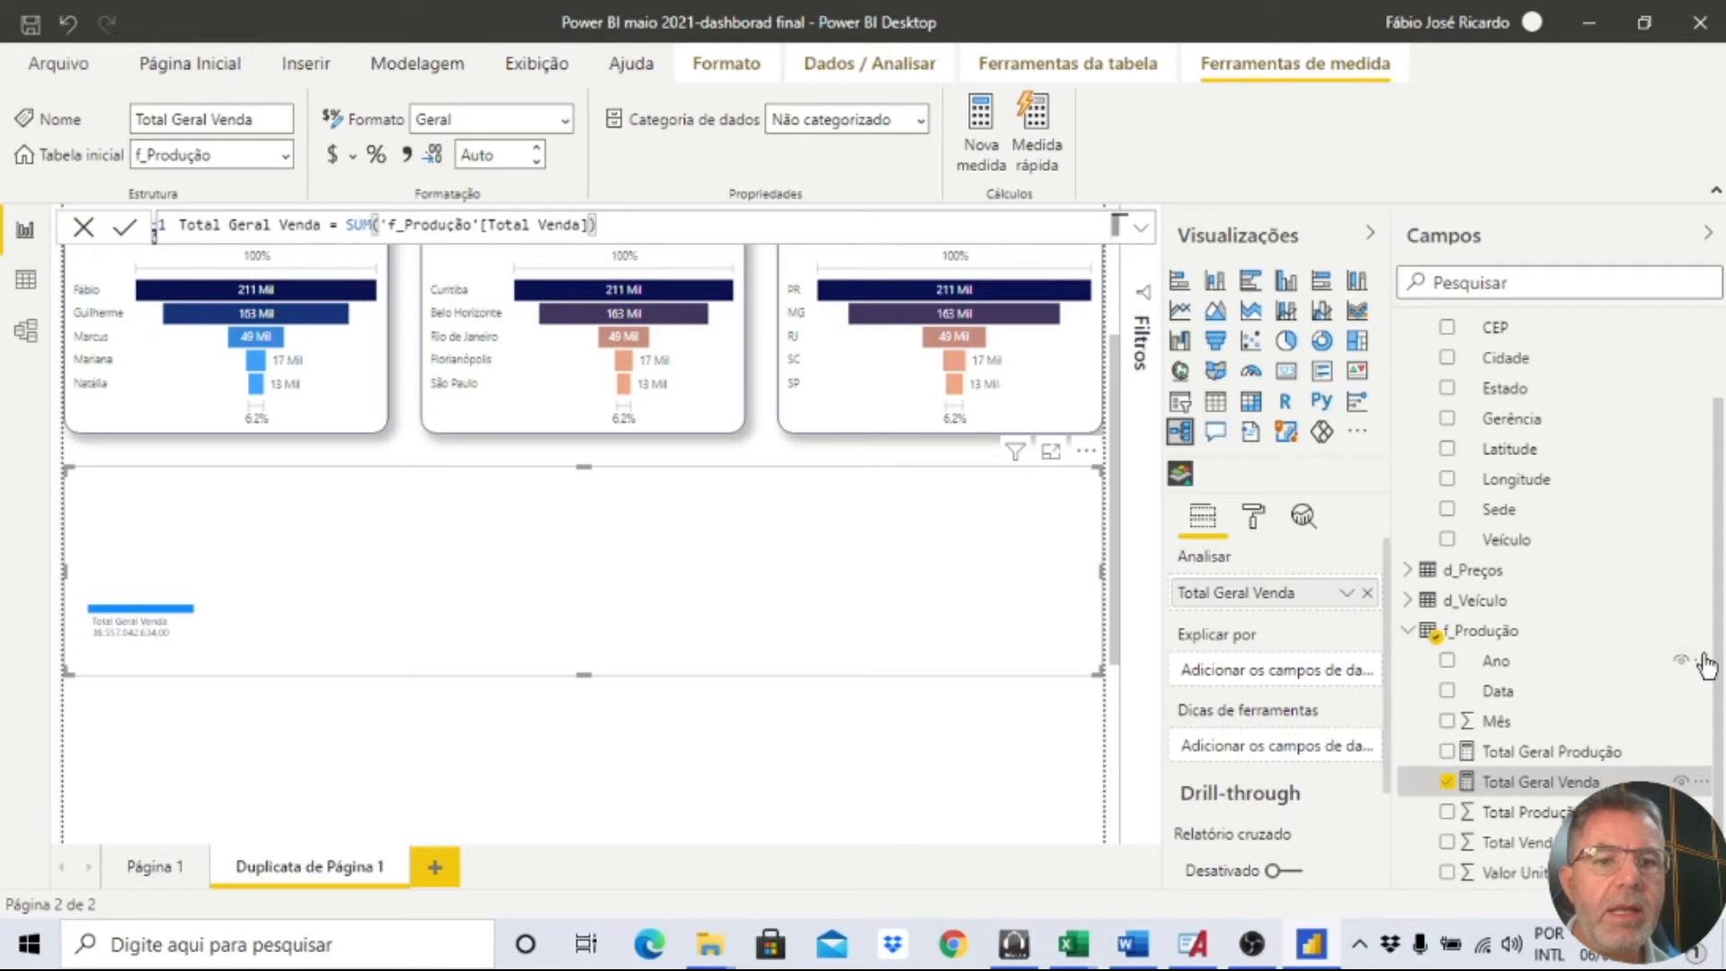
pyautogui.scroll(-1, 1589, 753)
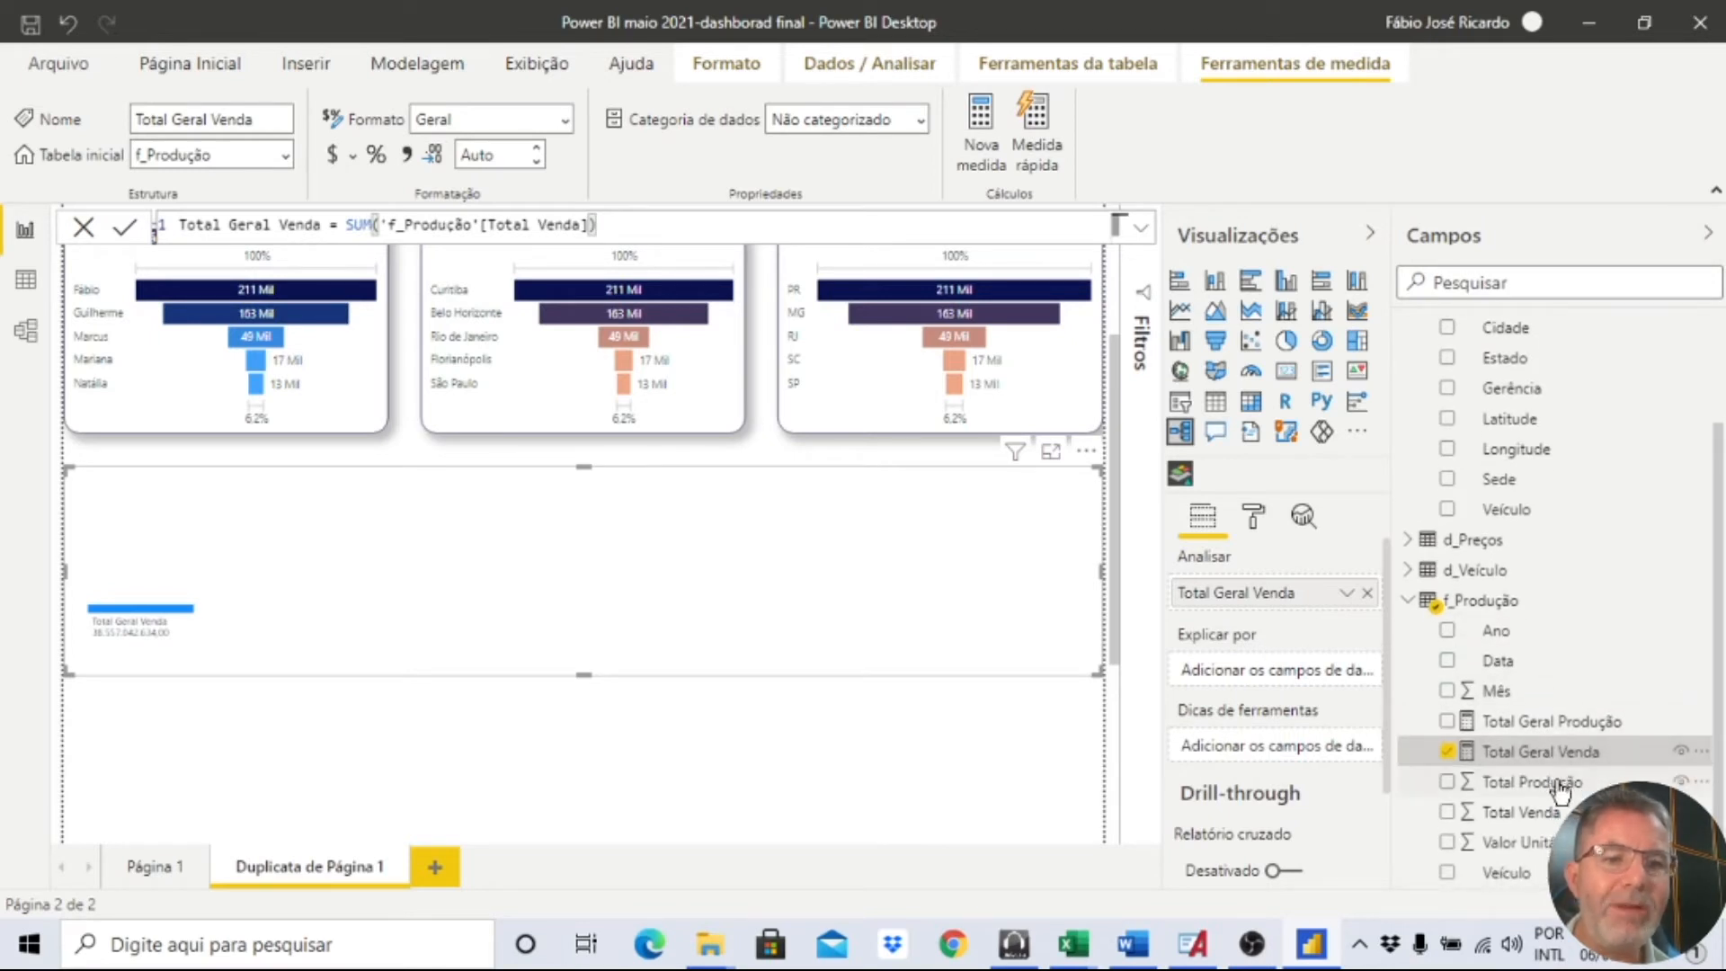
pyautogui.scroll(4, 1559, 791)
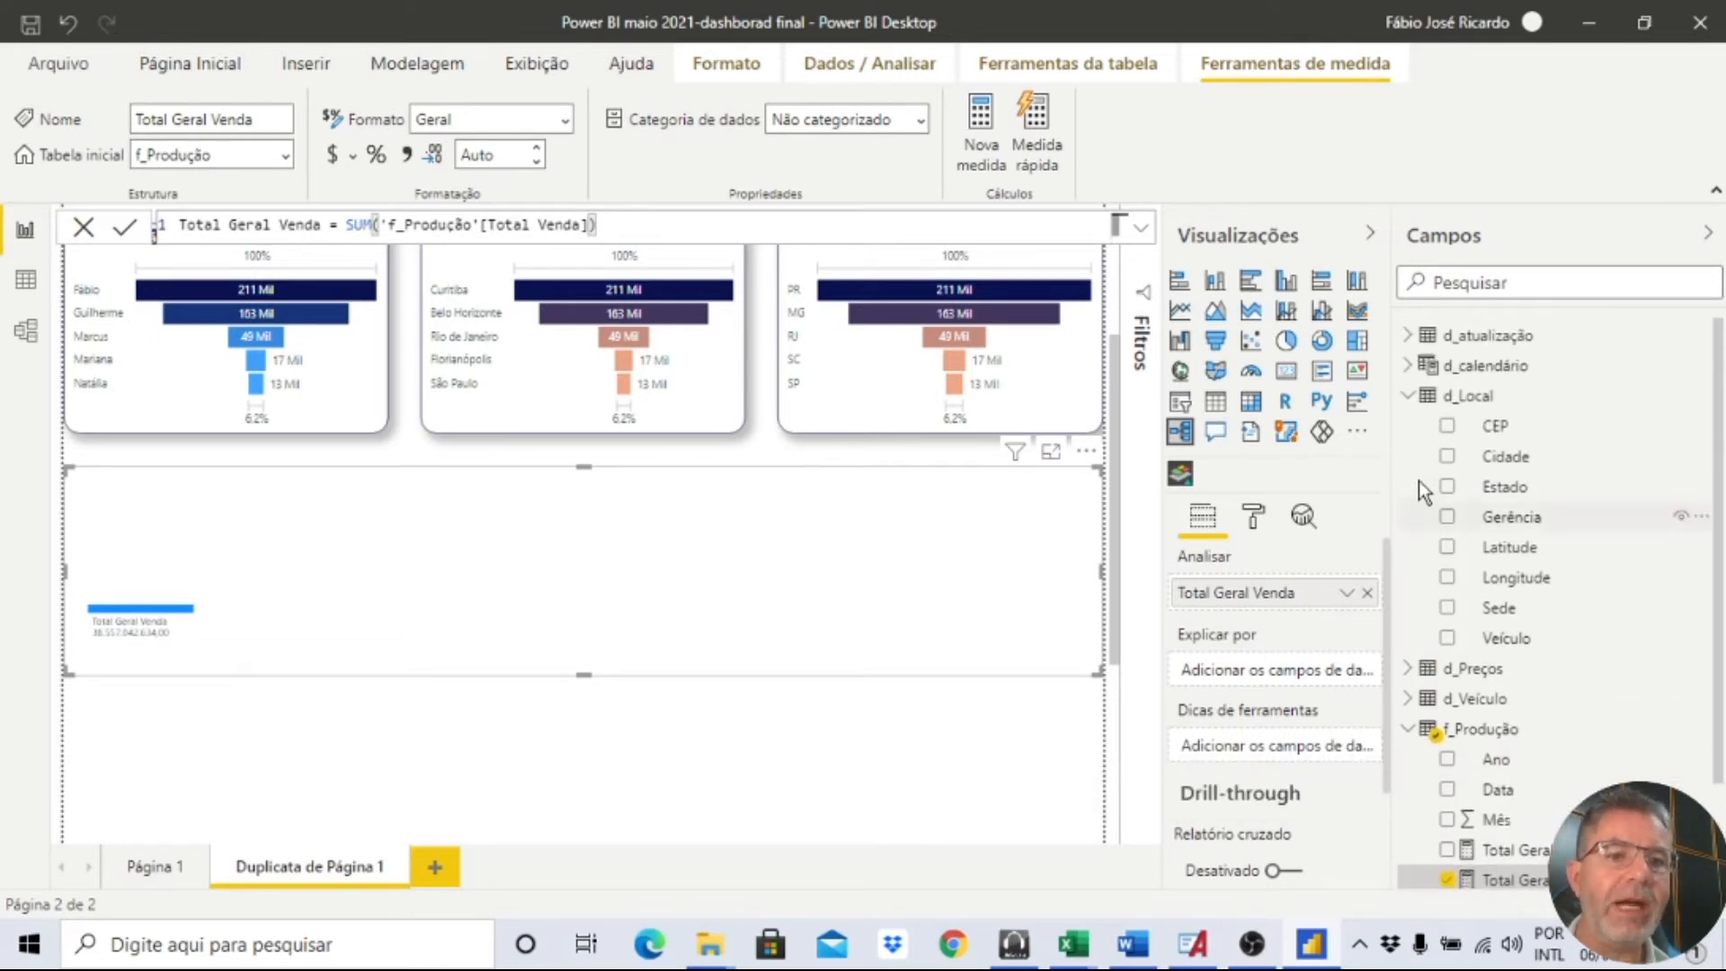
pyautogui.click(1409, 396)
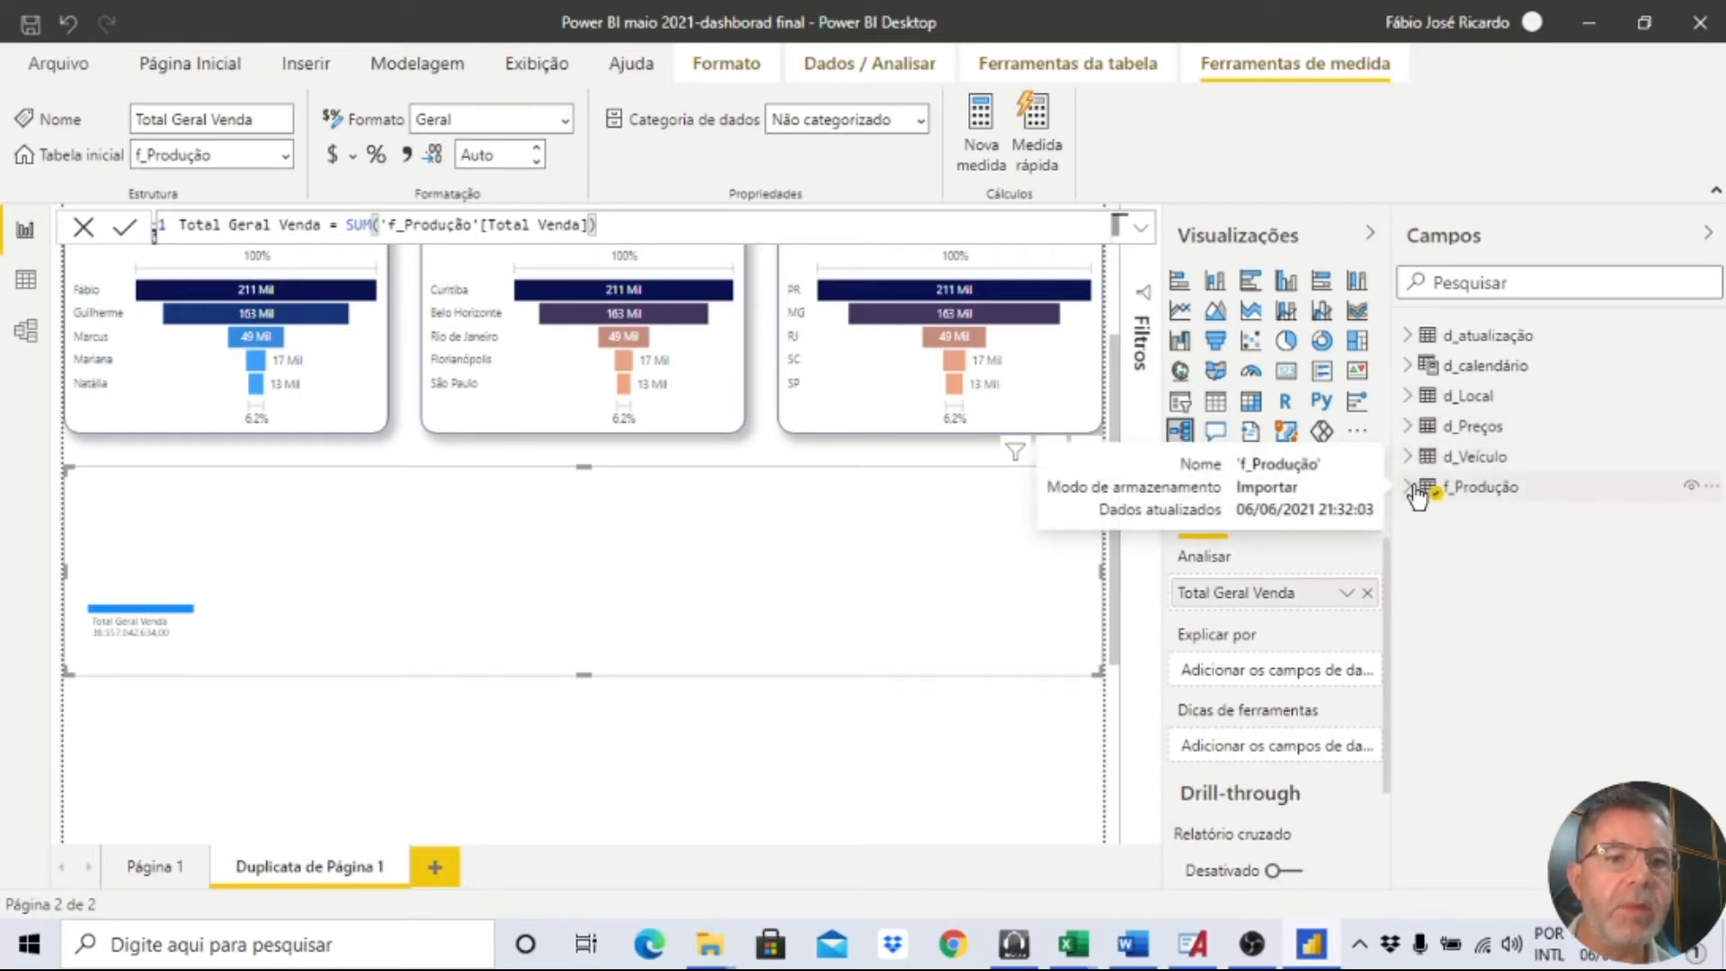
pyautogui.click(1447, 760)
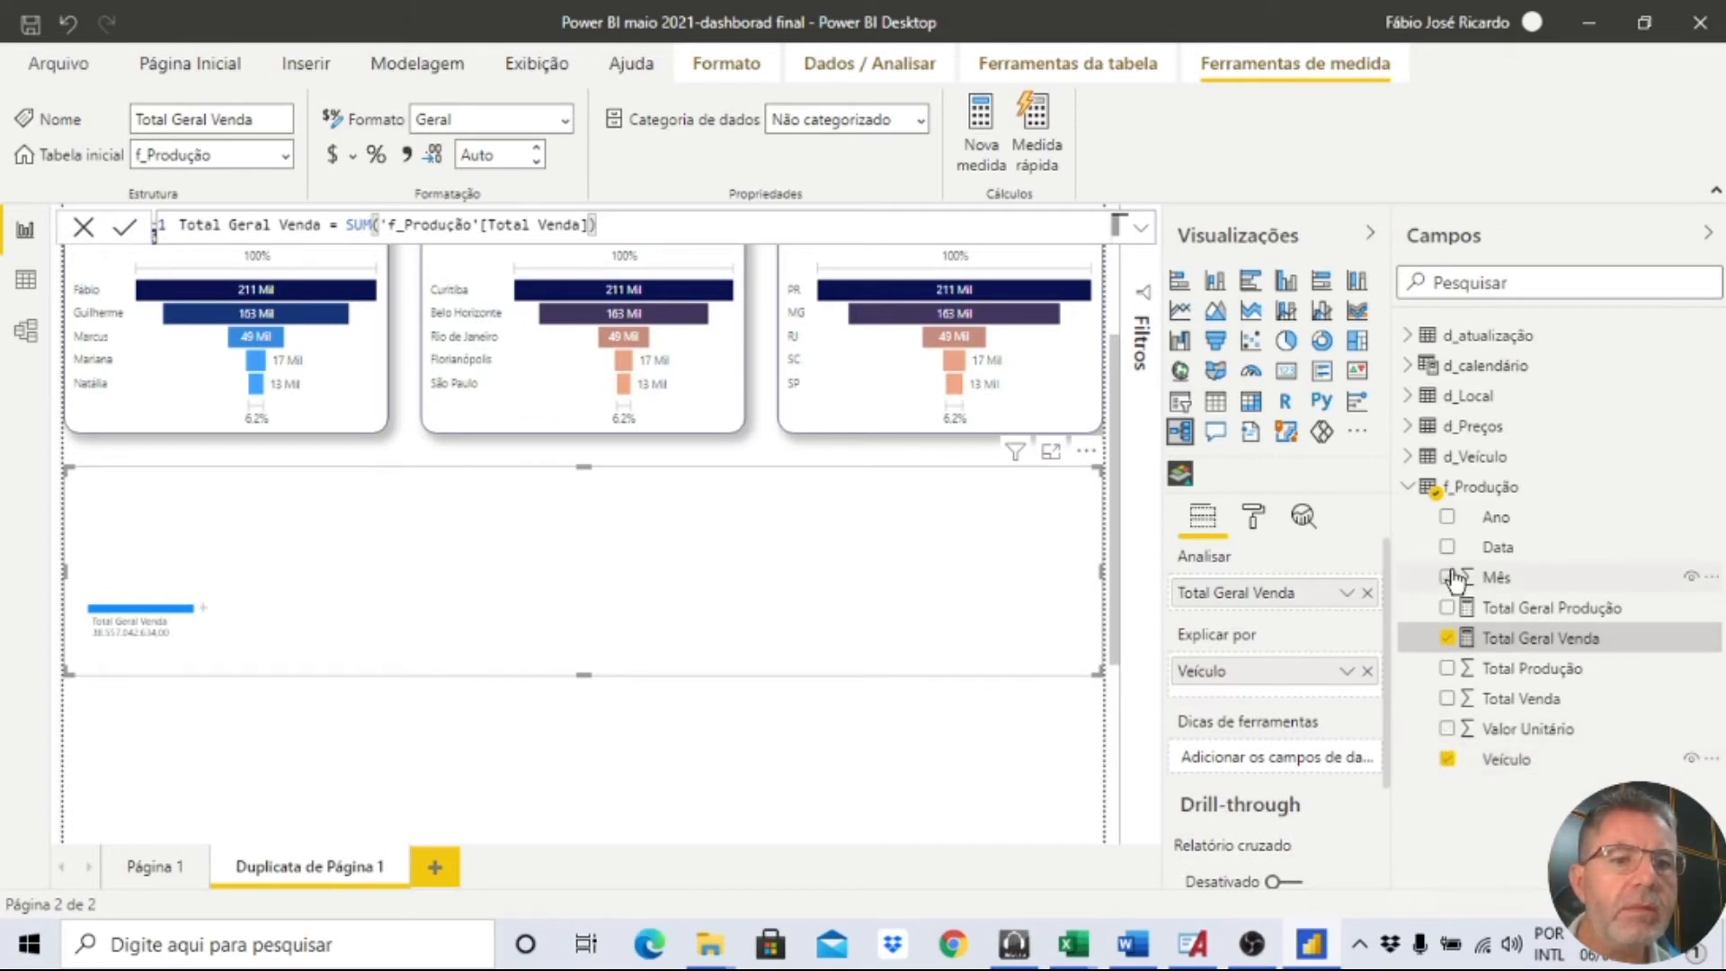
# Add the Date hierarchy from d_calendário to the tree's explain-by fields.
pyautogui.click(1406, 366)
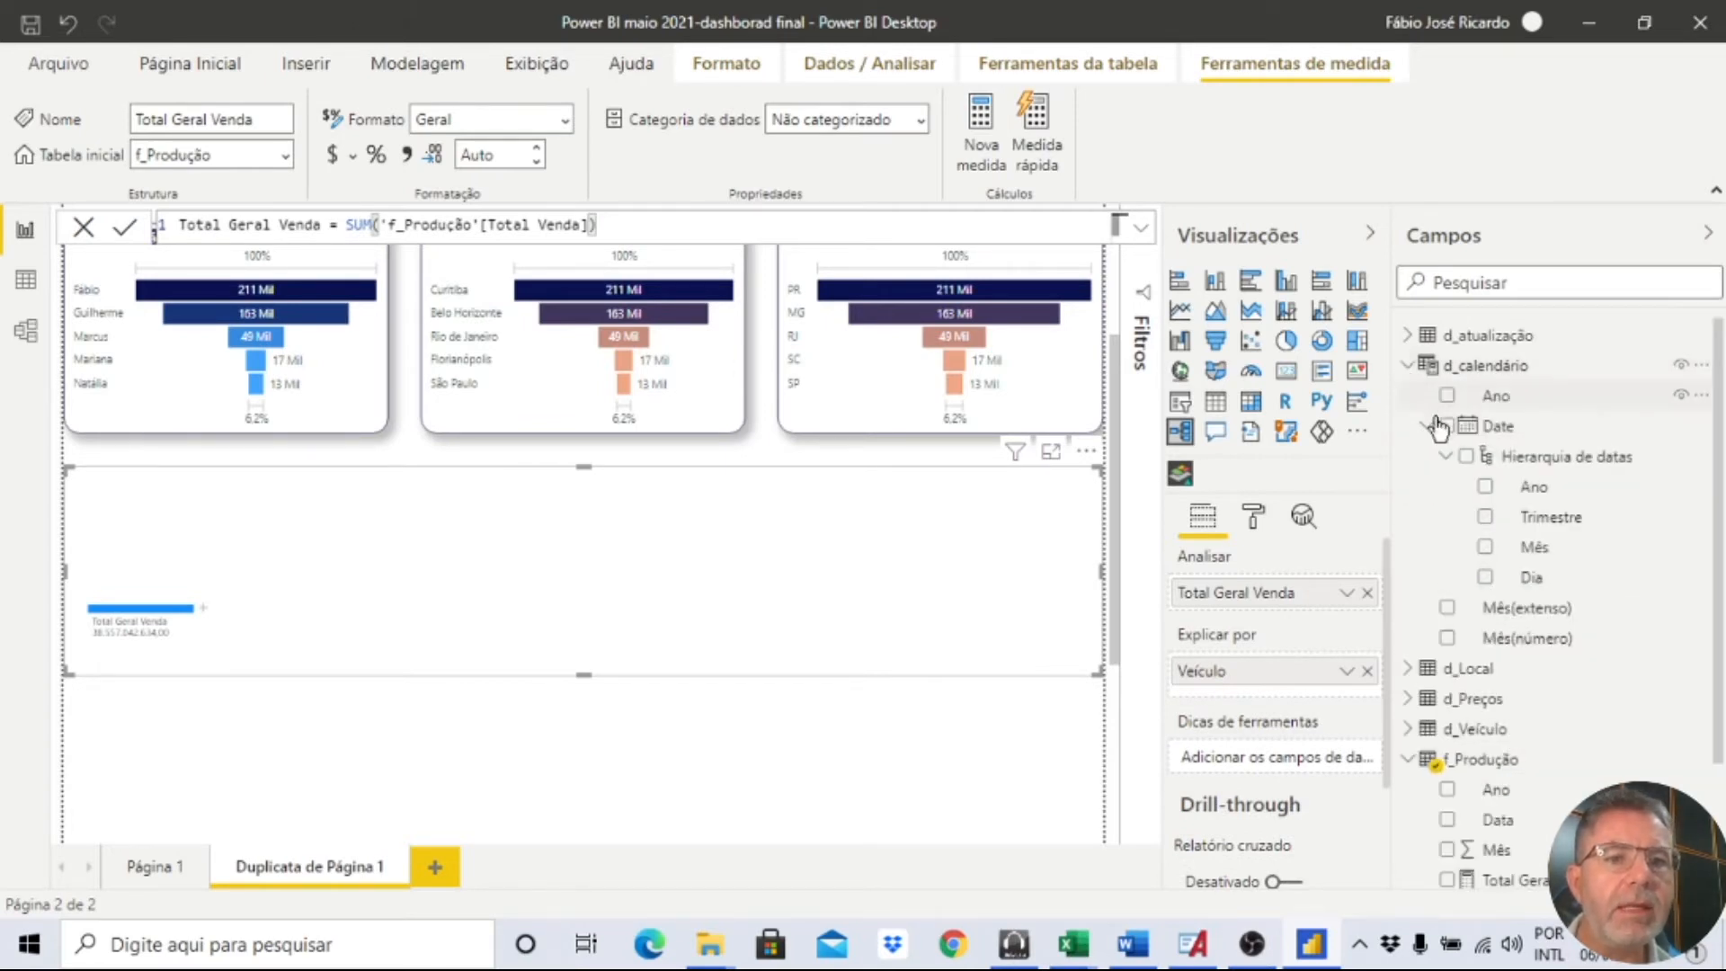
pyautogui.click(1467, 458)
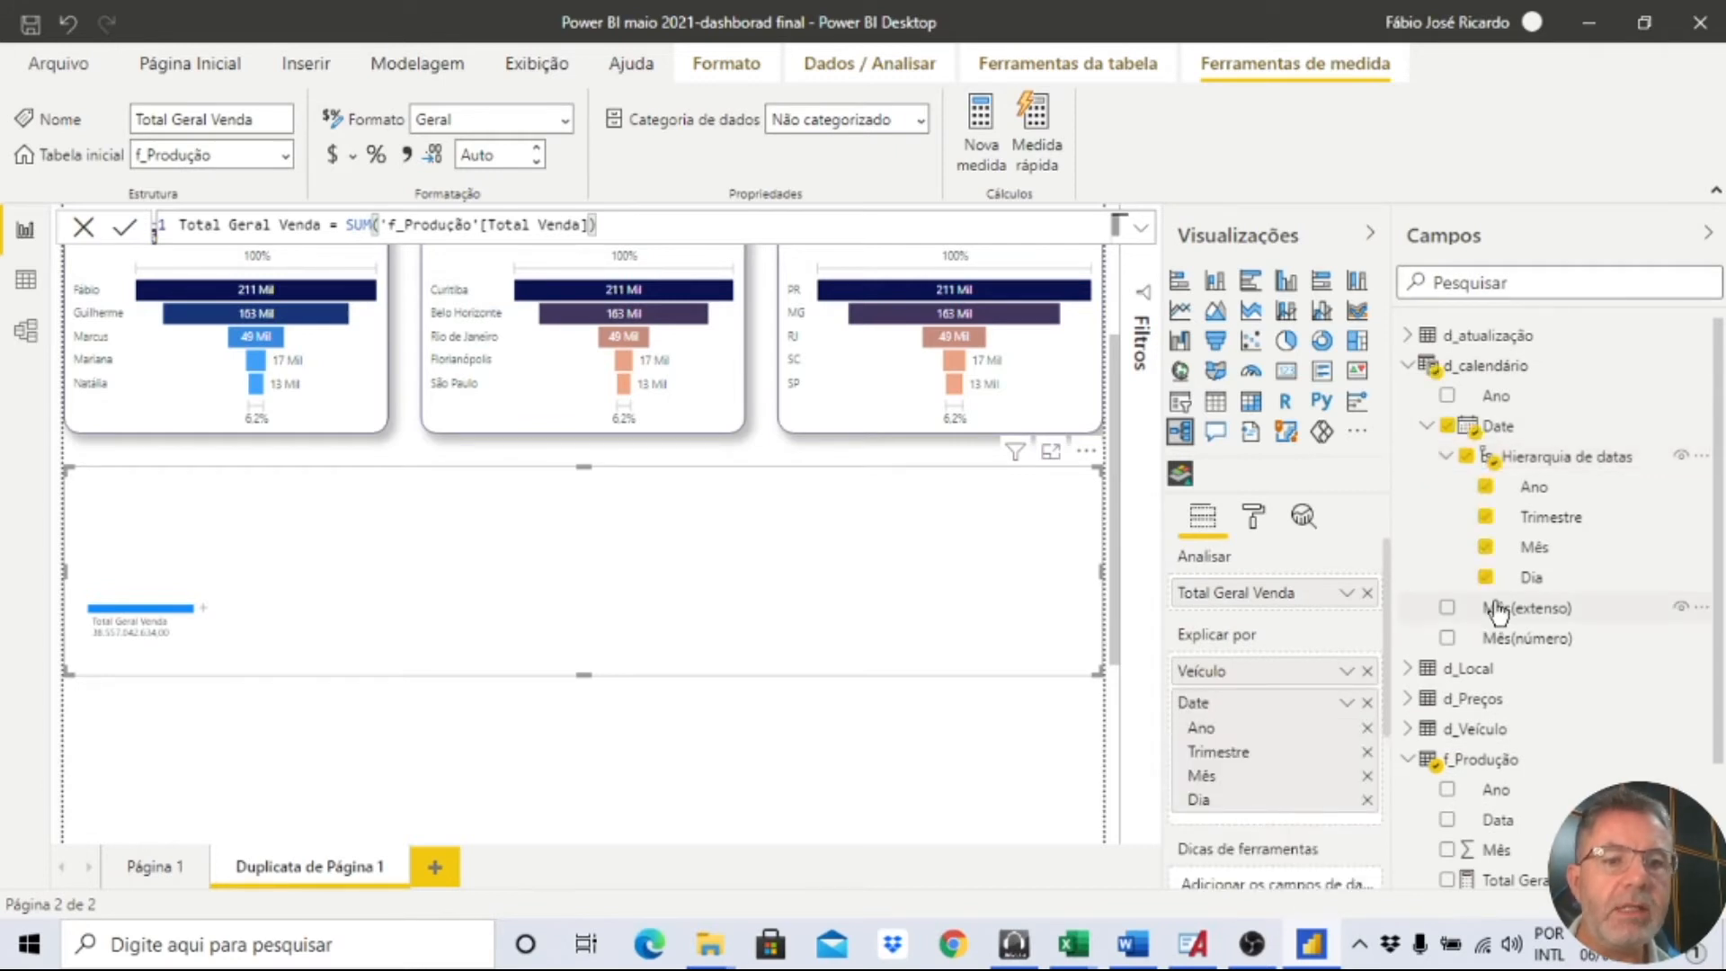
pyautogui.click(1427, 427)
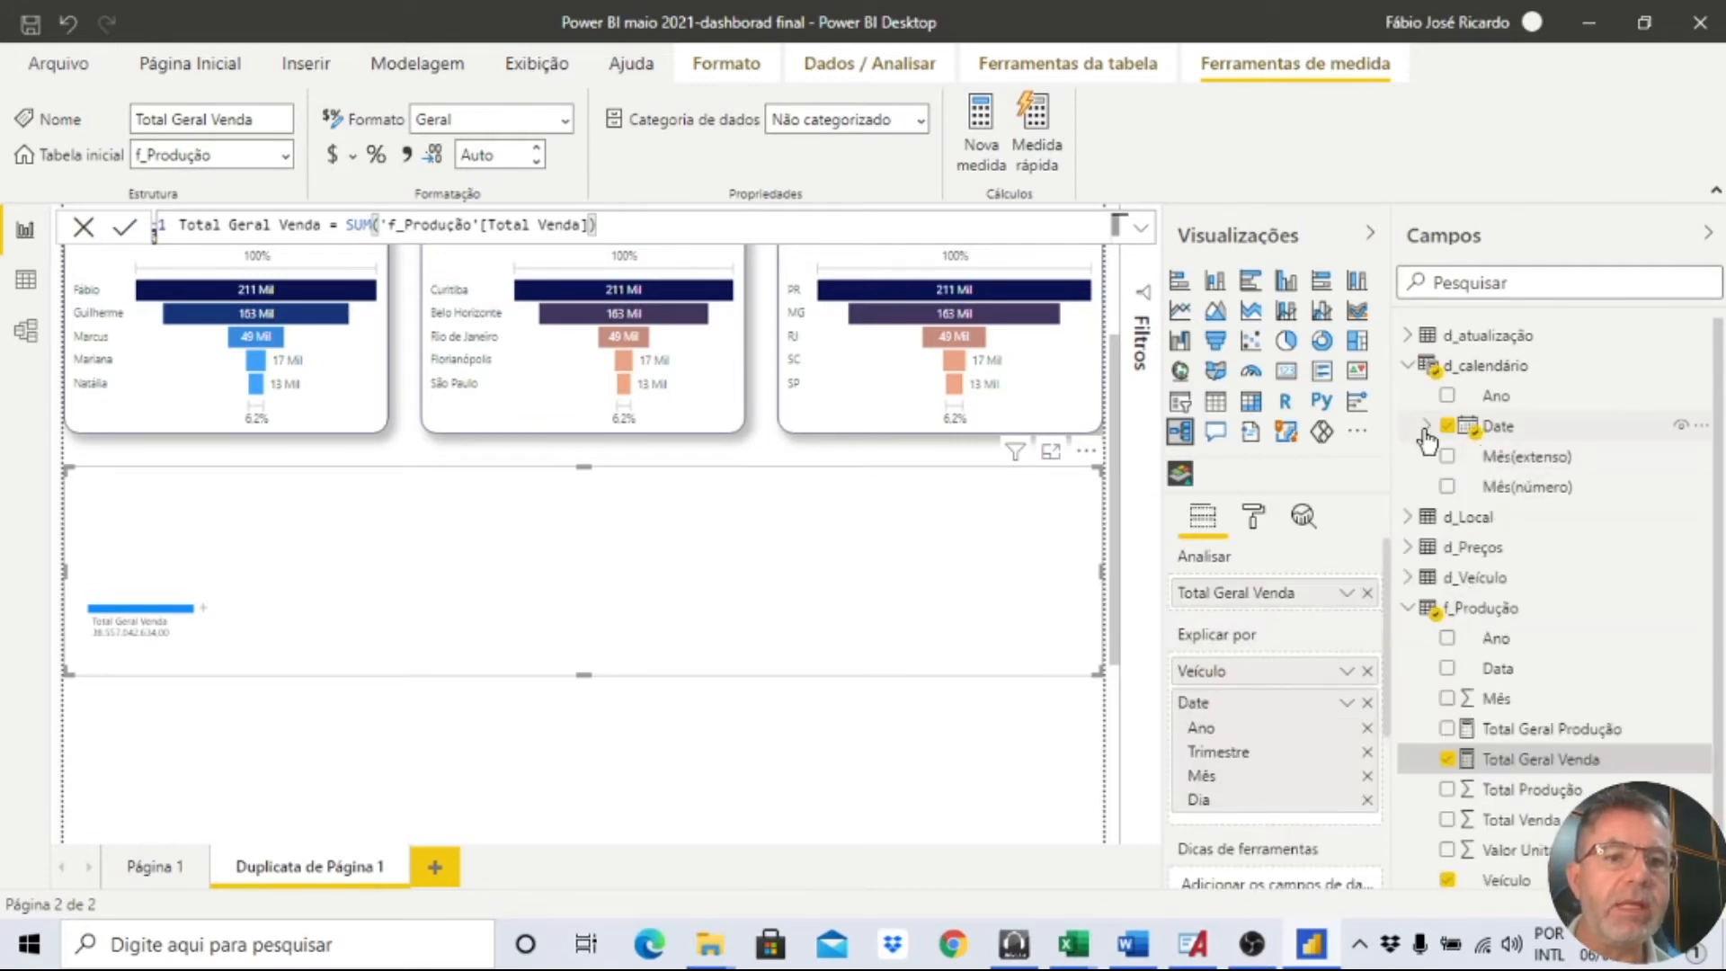
# Check the fields in d_Preços and d_Local, and remove the f_Produção Veículo field from the explain-by fields.
pyautogui.click(1408, 548)
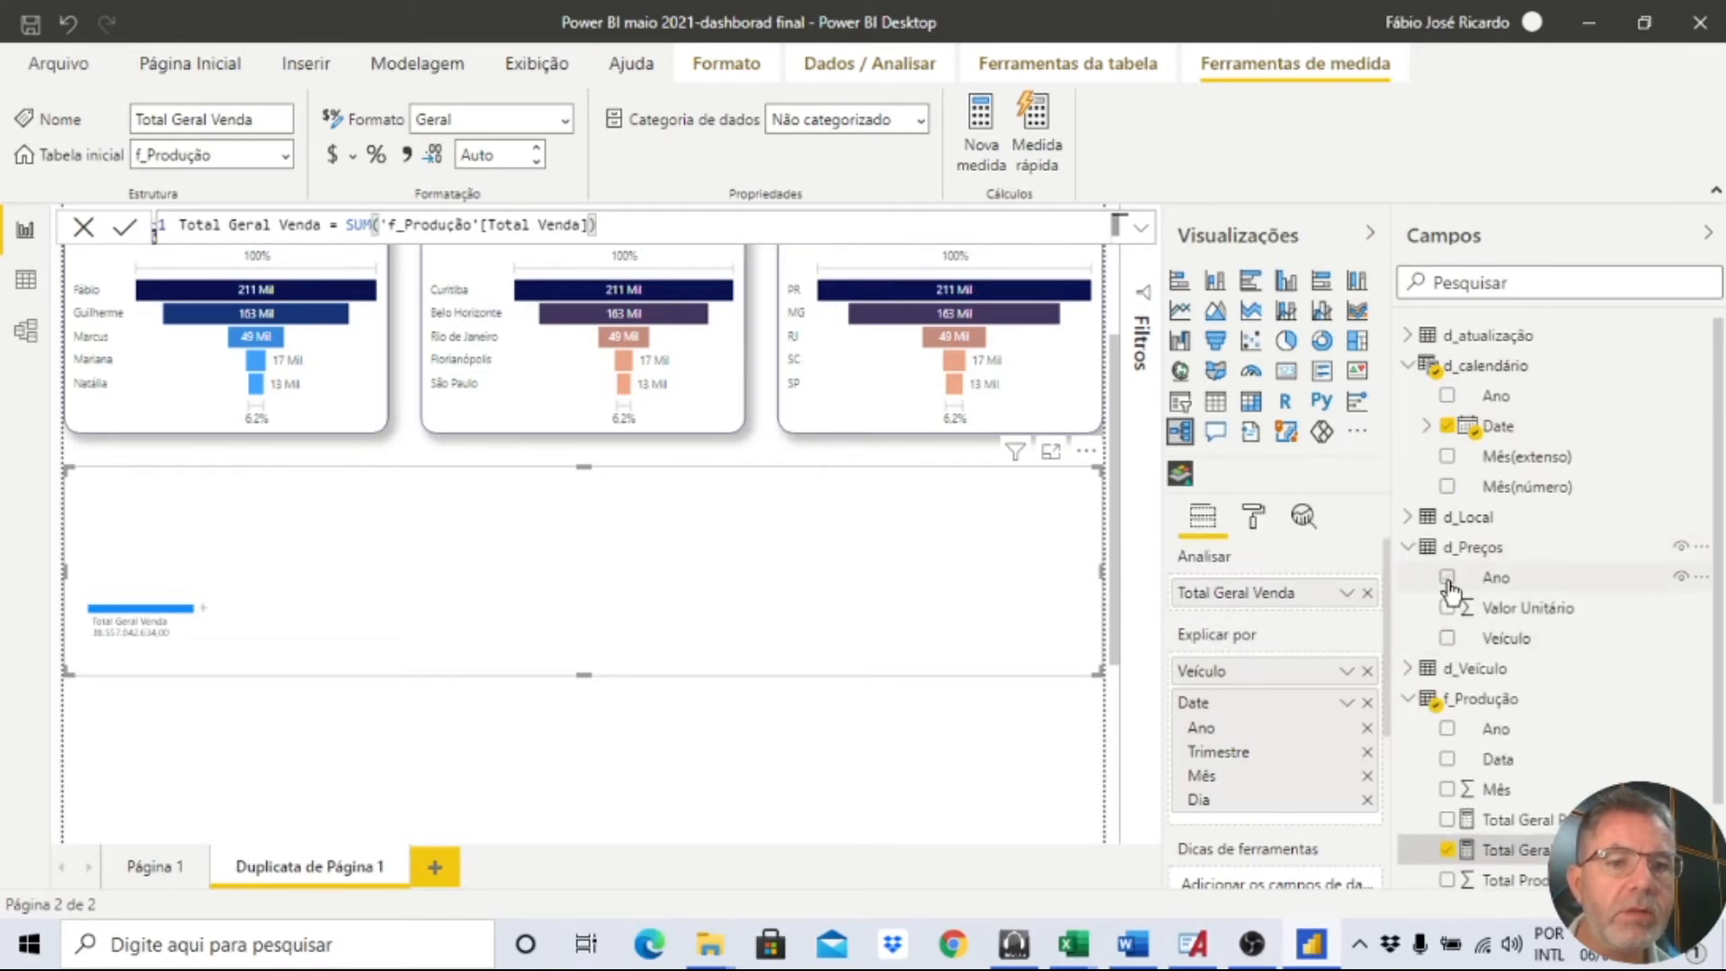
pyautogui.click(1410, 547)
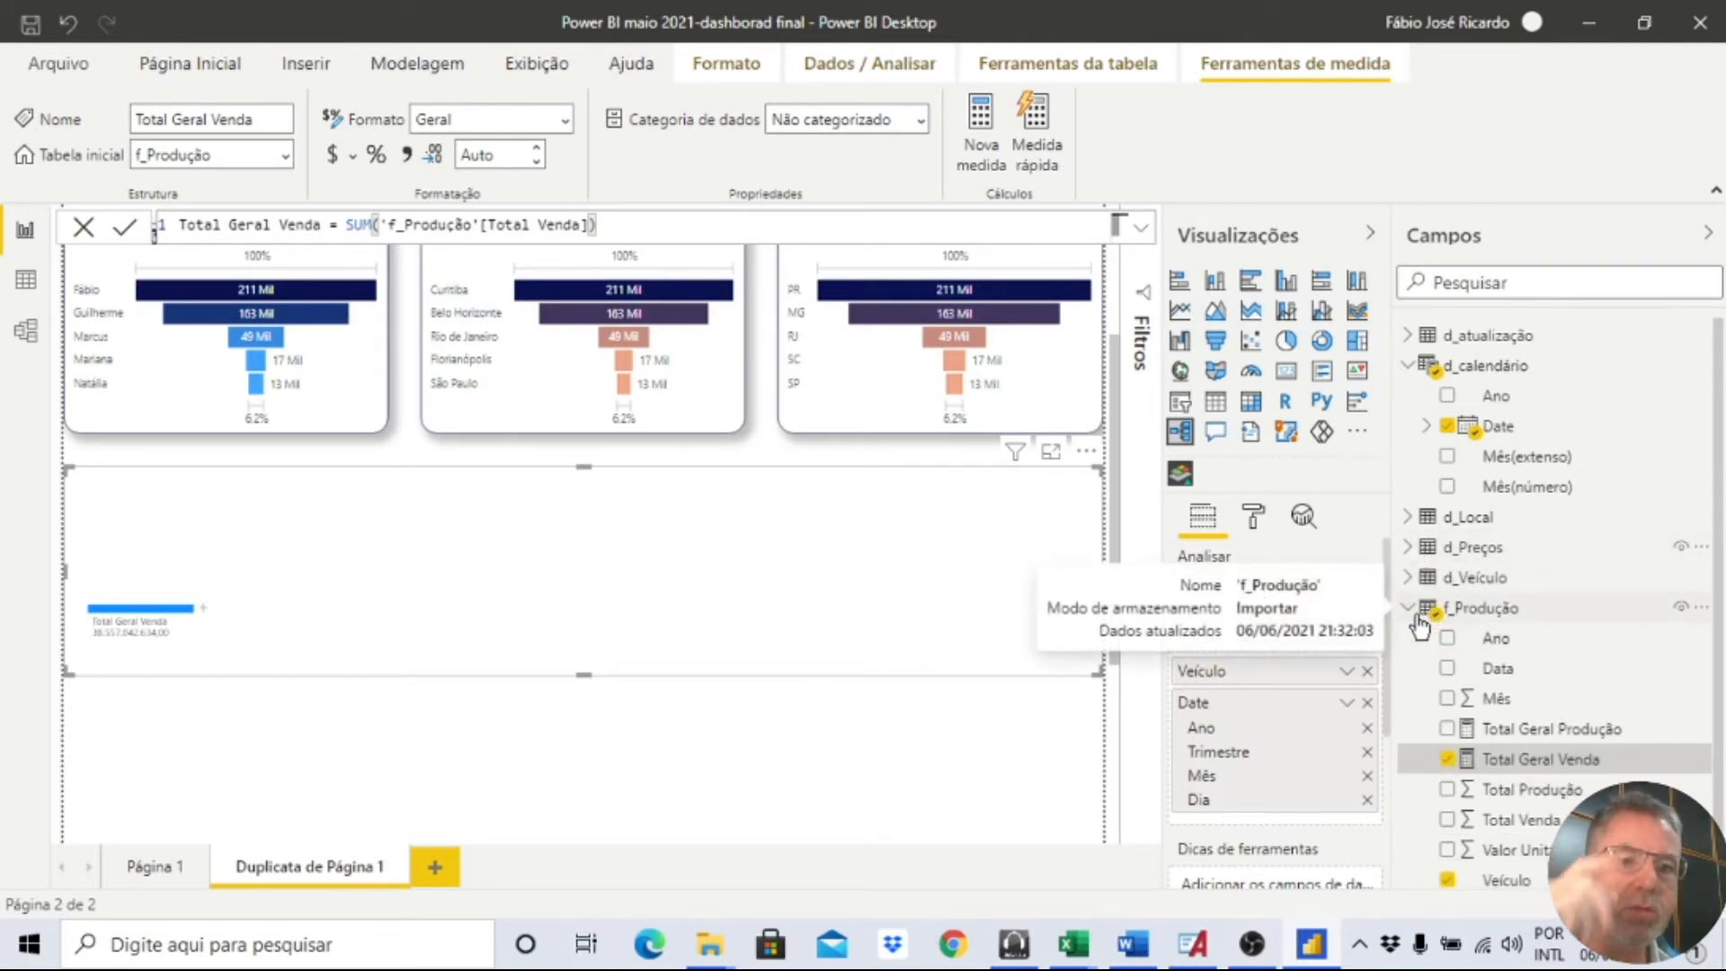
pyautogui.click(1408, 610)
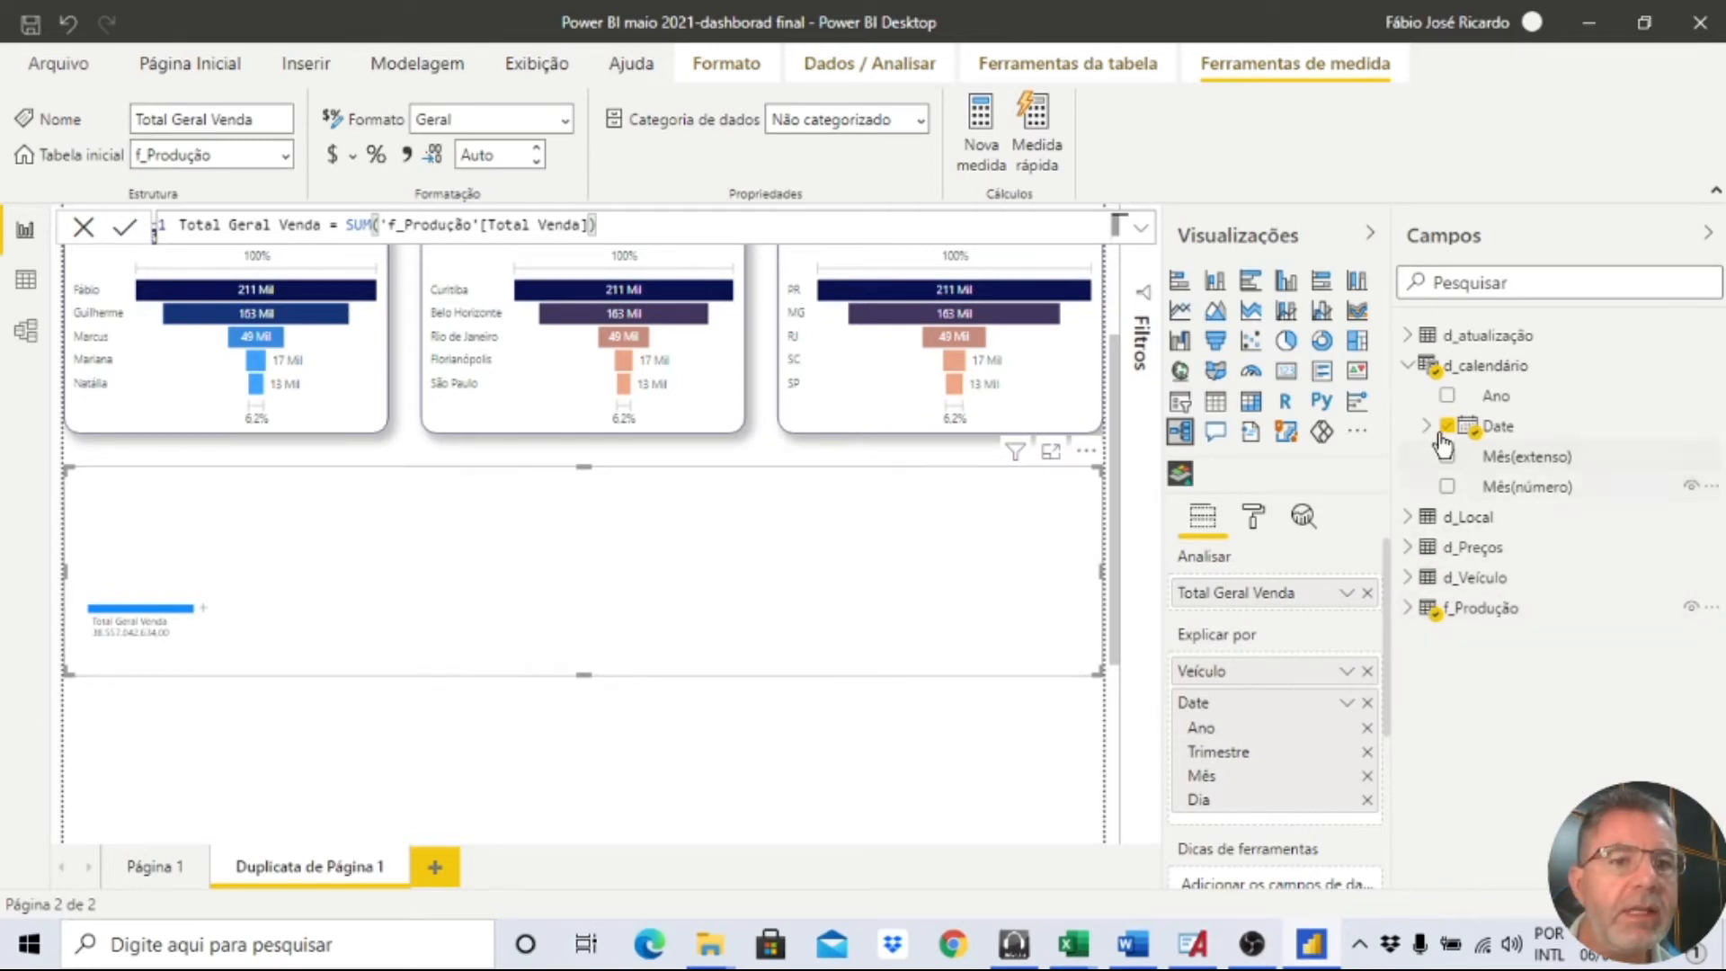
pyautogui.click(1407, 517)
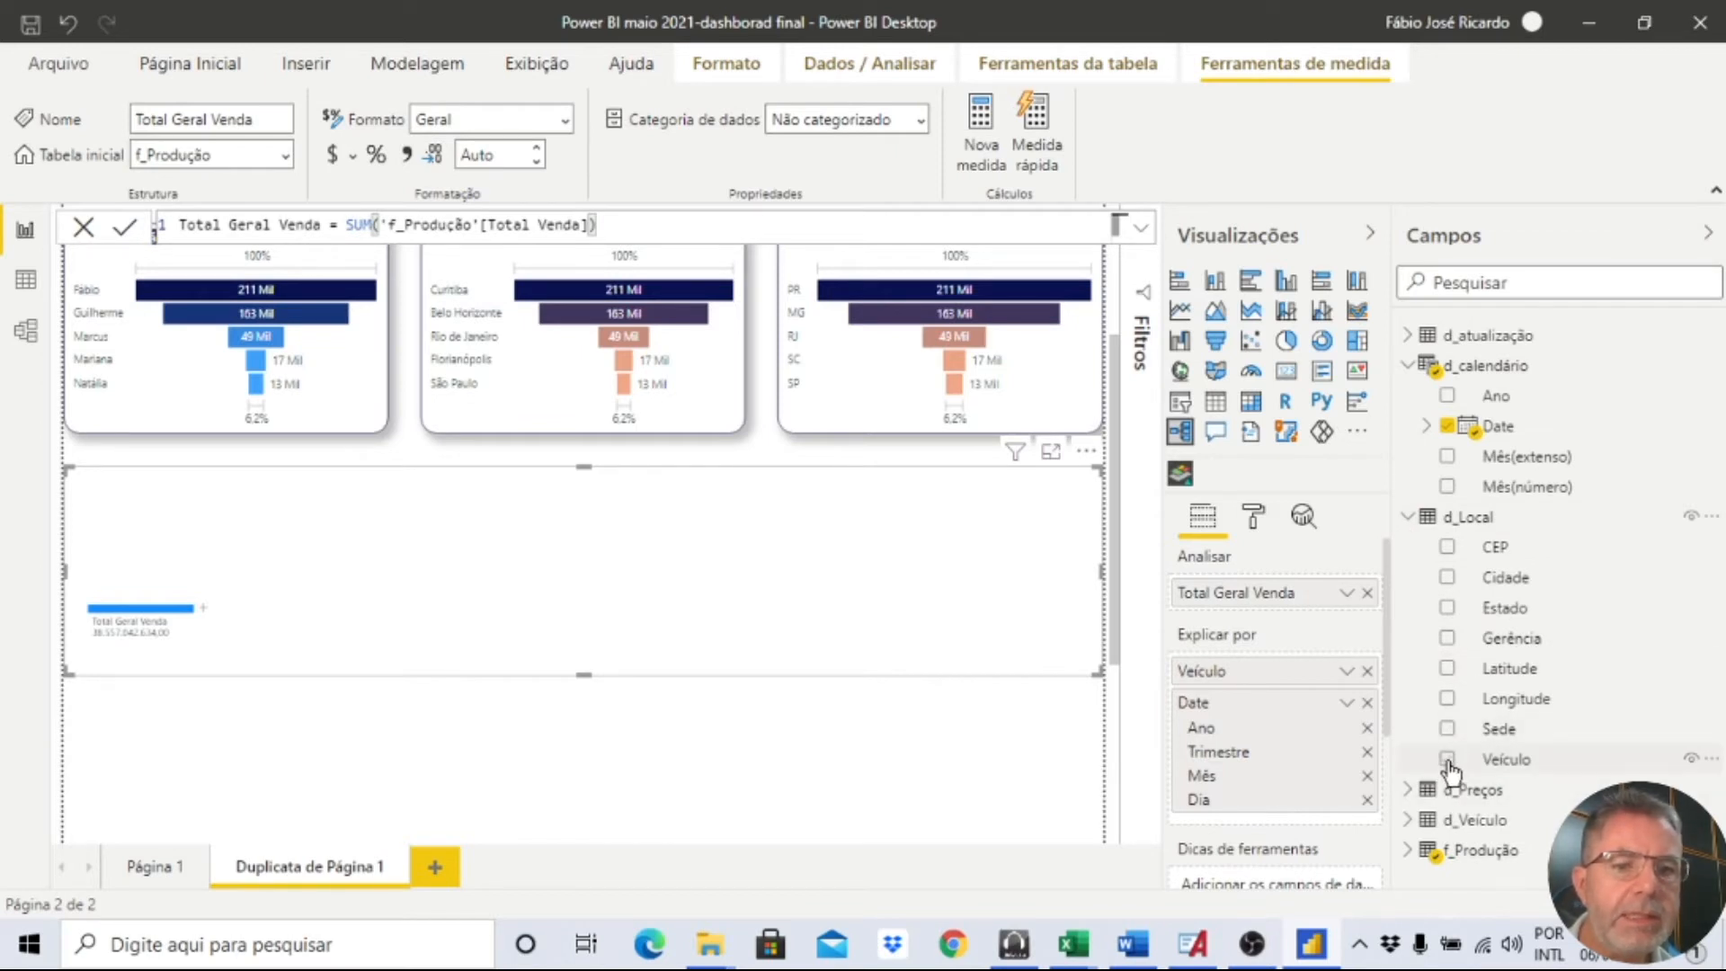
pyautogui.click(1366, 673)
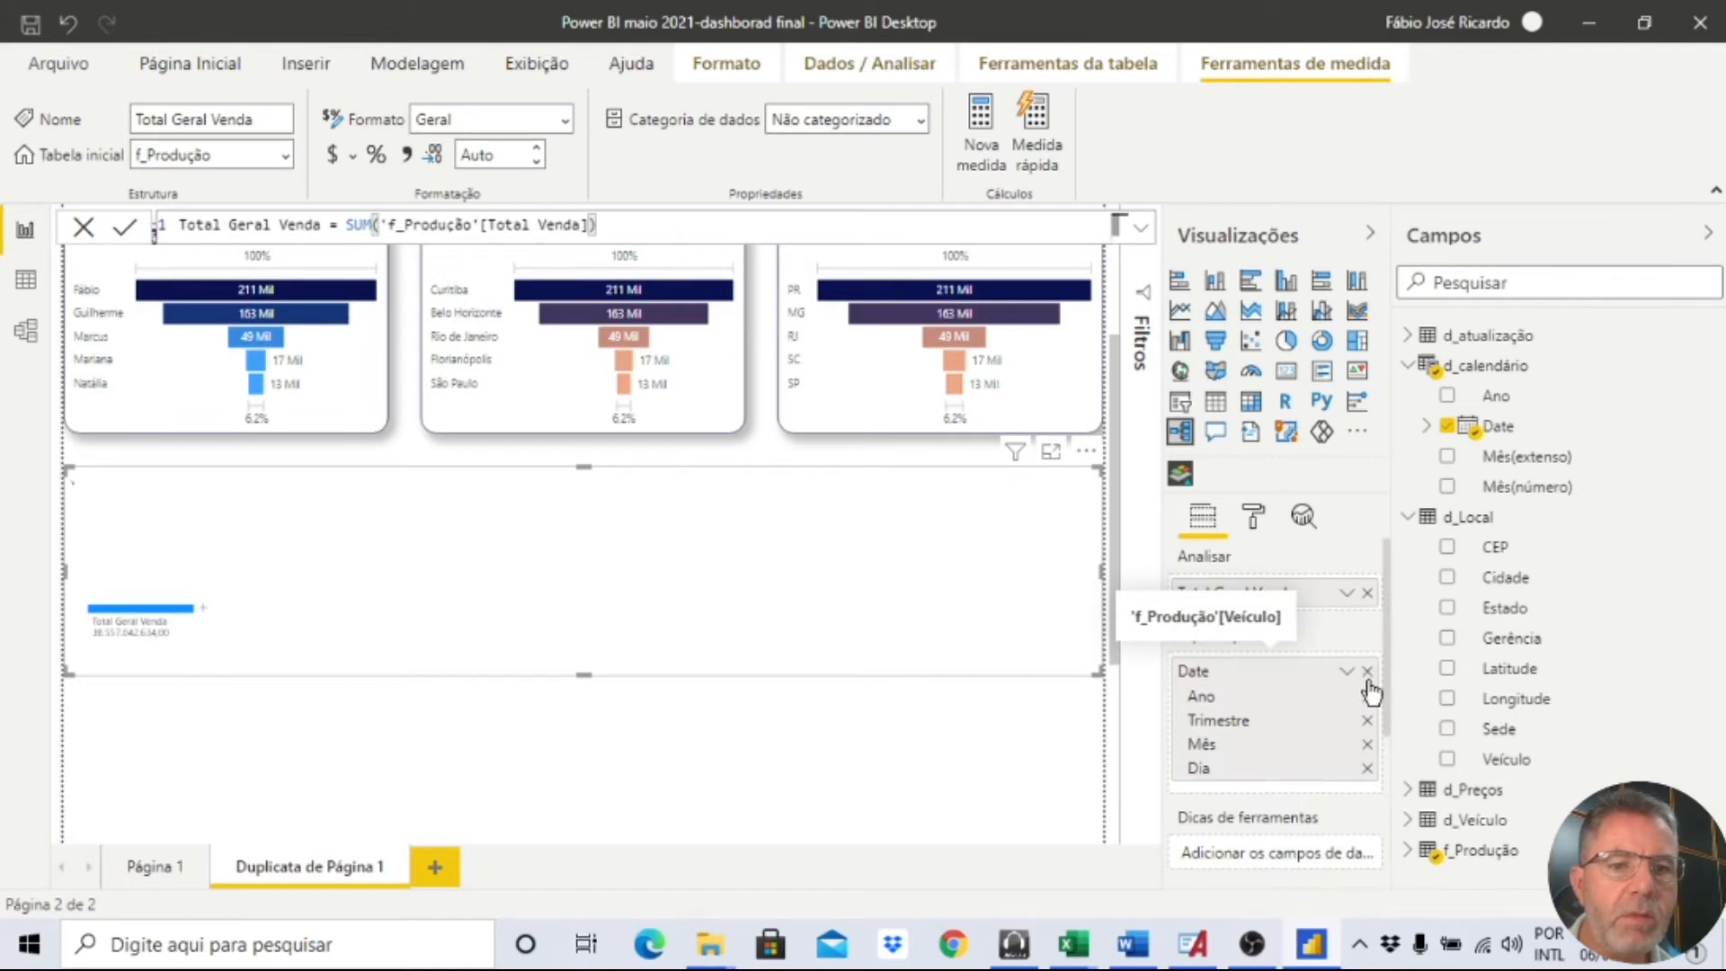
# Add Sede, Estado, Cidade, Gerência and Veículo from d_Local to the tree's explain-by fields.
pyautogui.click(1447, 730)
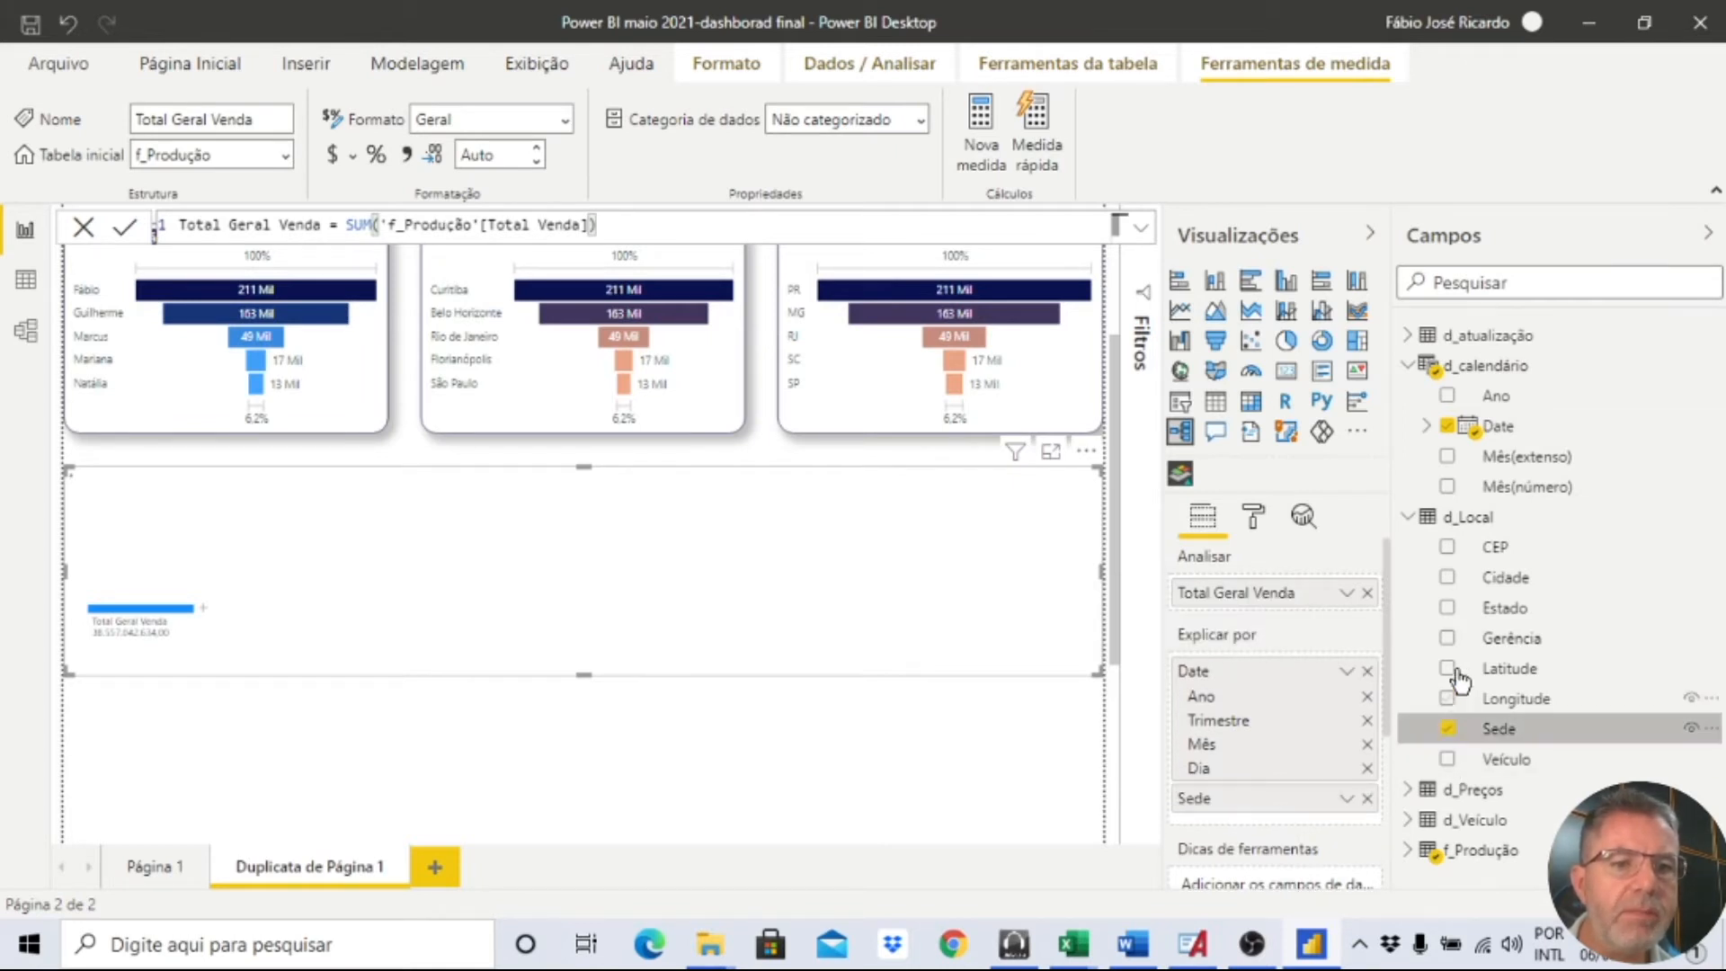
pyautogui.click(1447, 608)
pyautogui.click(1447, 577)
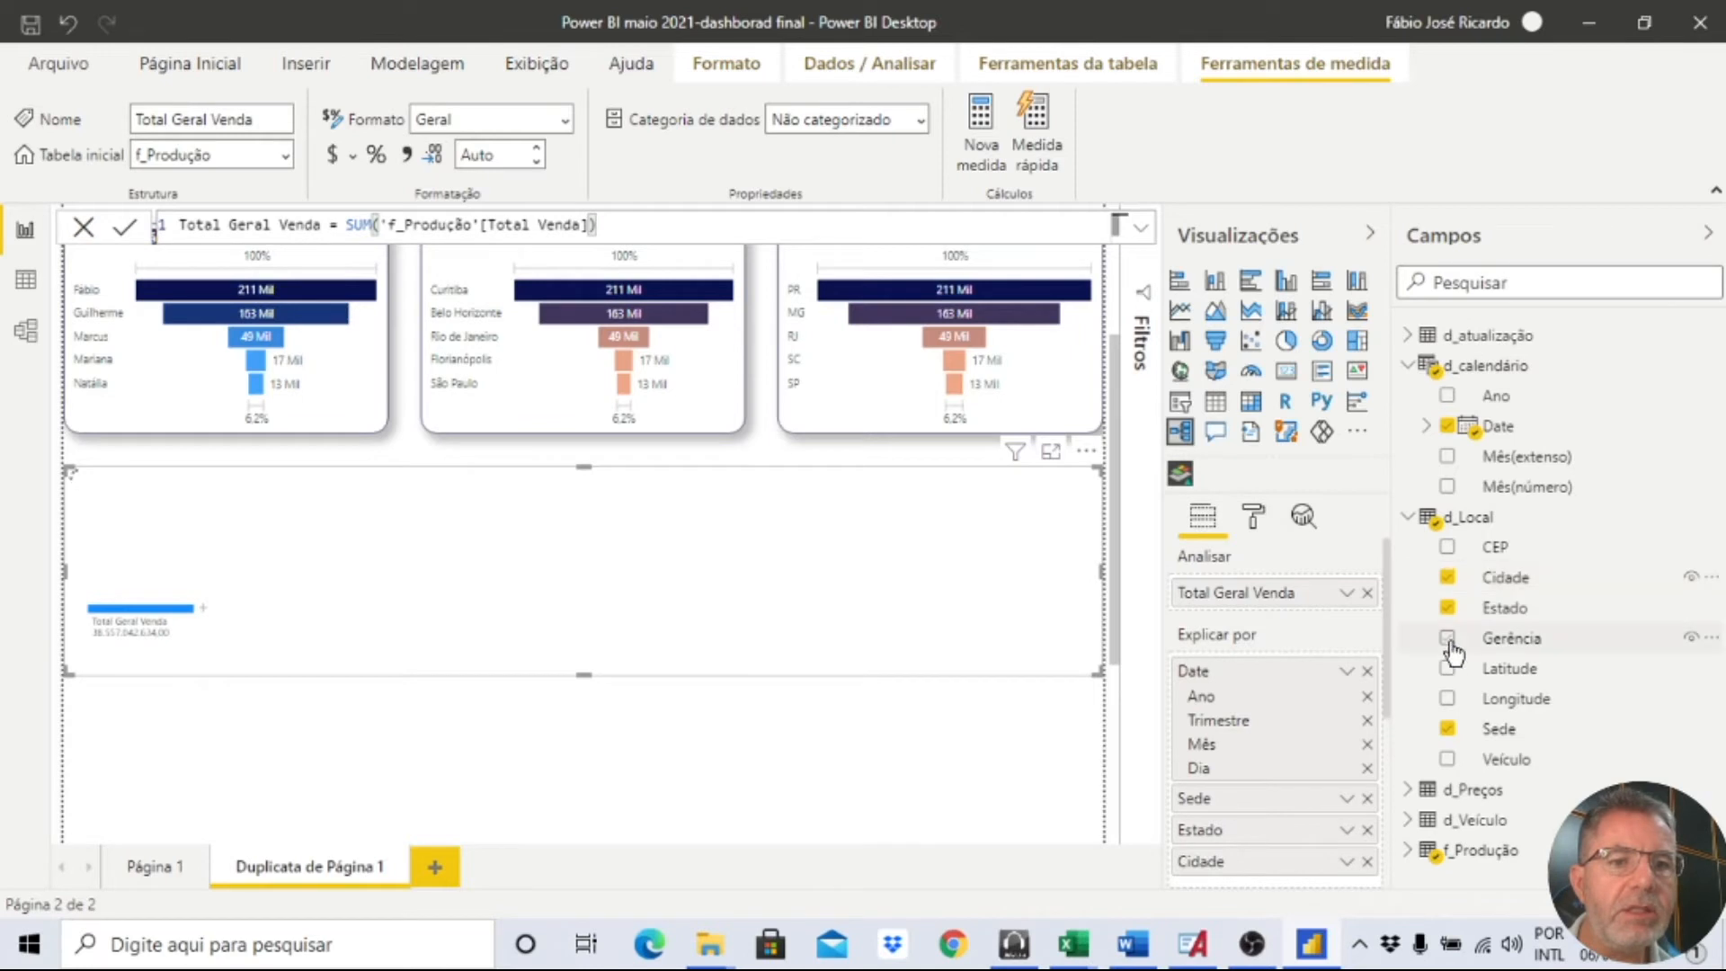
pyautogui.click(1448, 639)
pyautogui.click(1447, 759)
pyautogui.scroll(-5, 1219, 719)
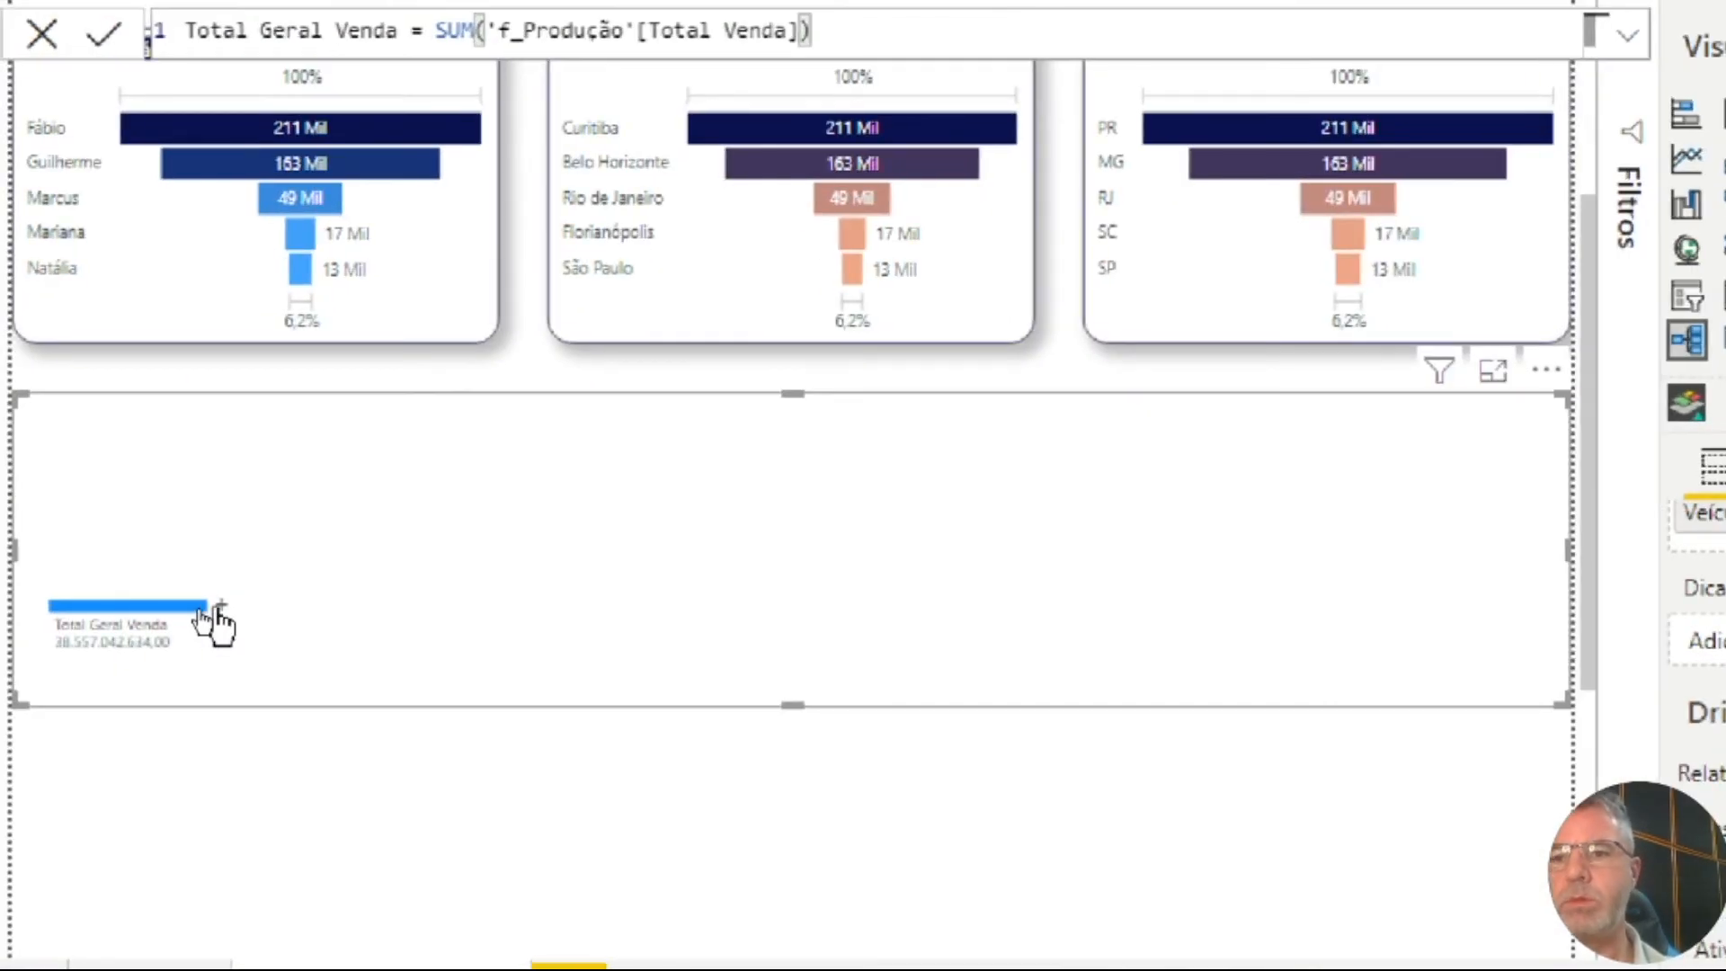
pyautogui.click(202, 610)
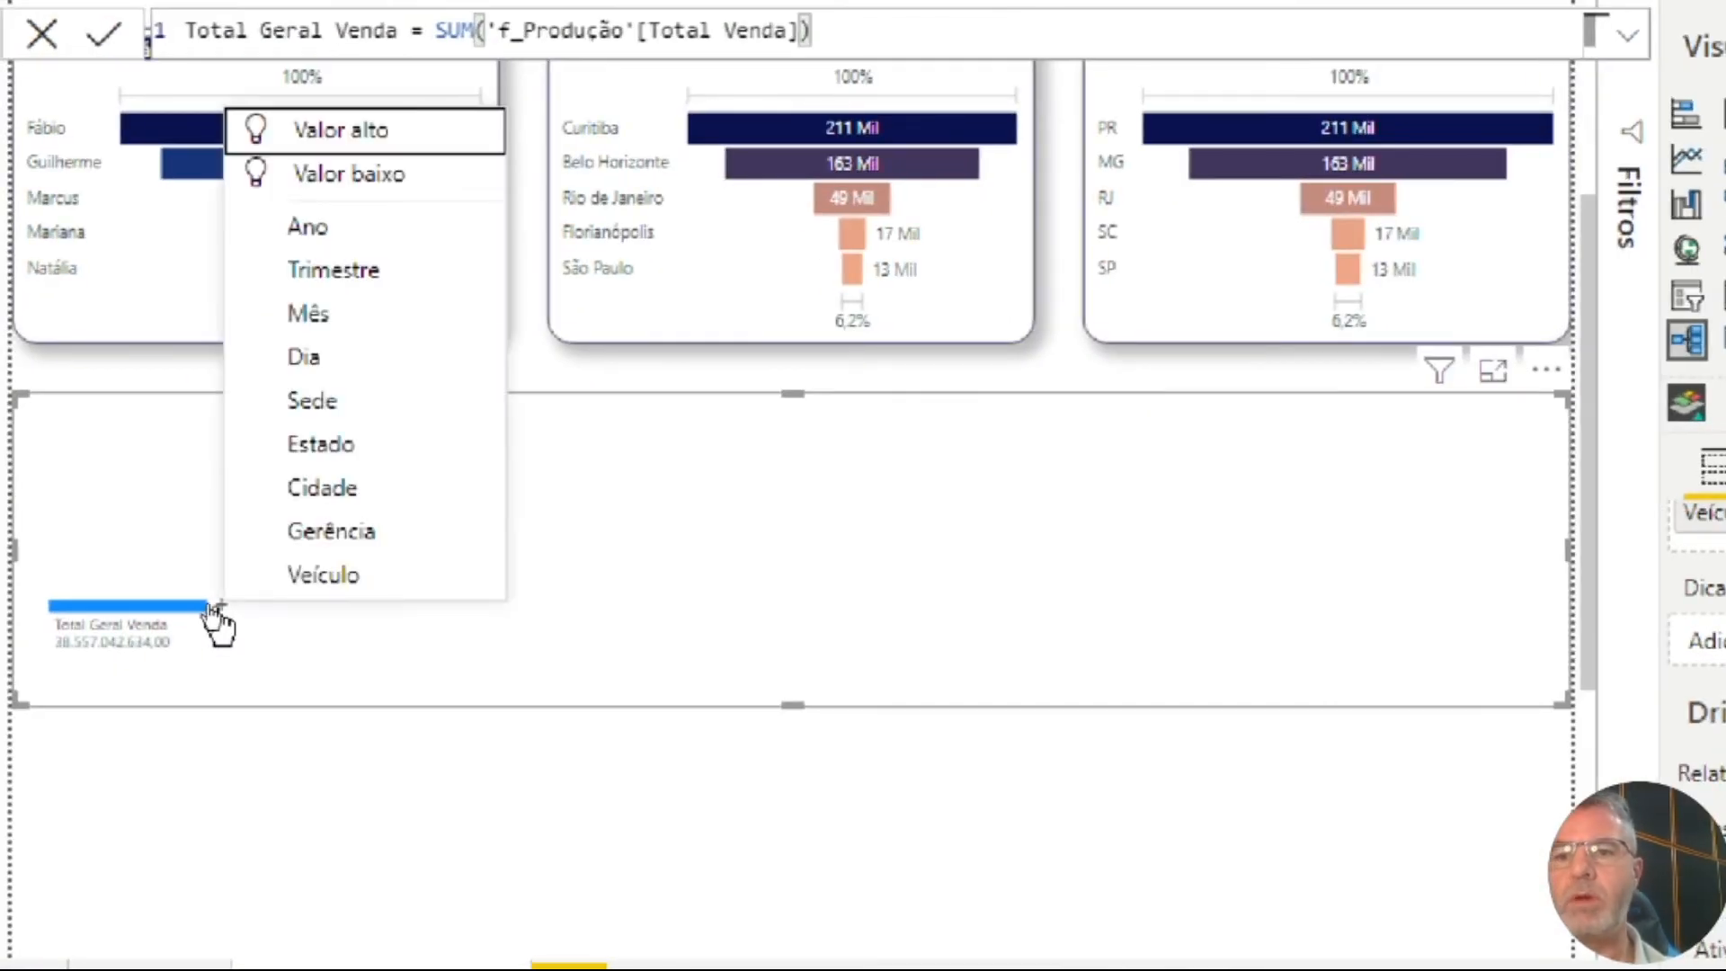
pyautogui.click(300, 577)
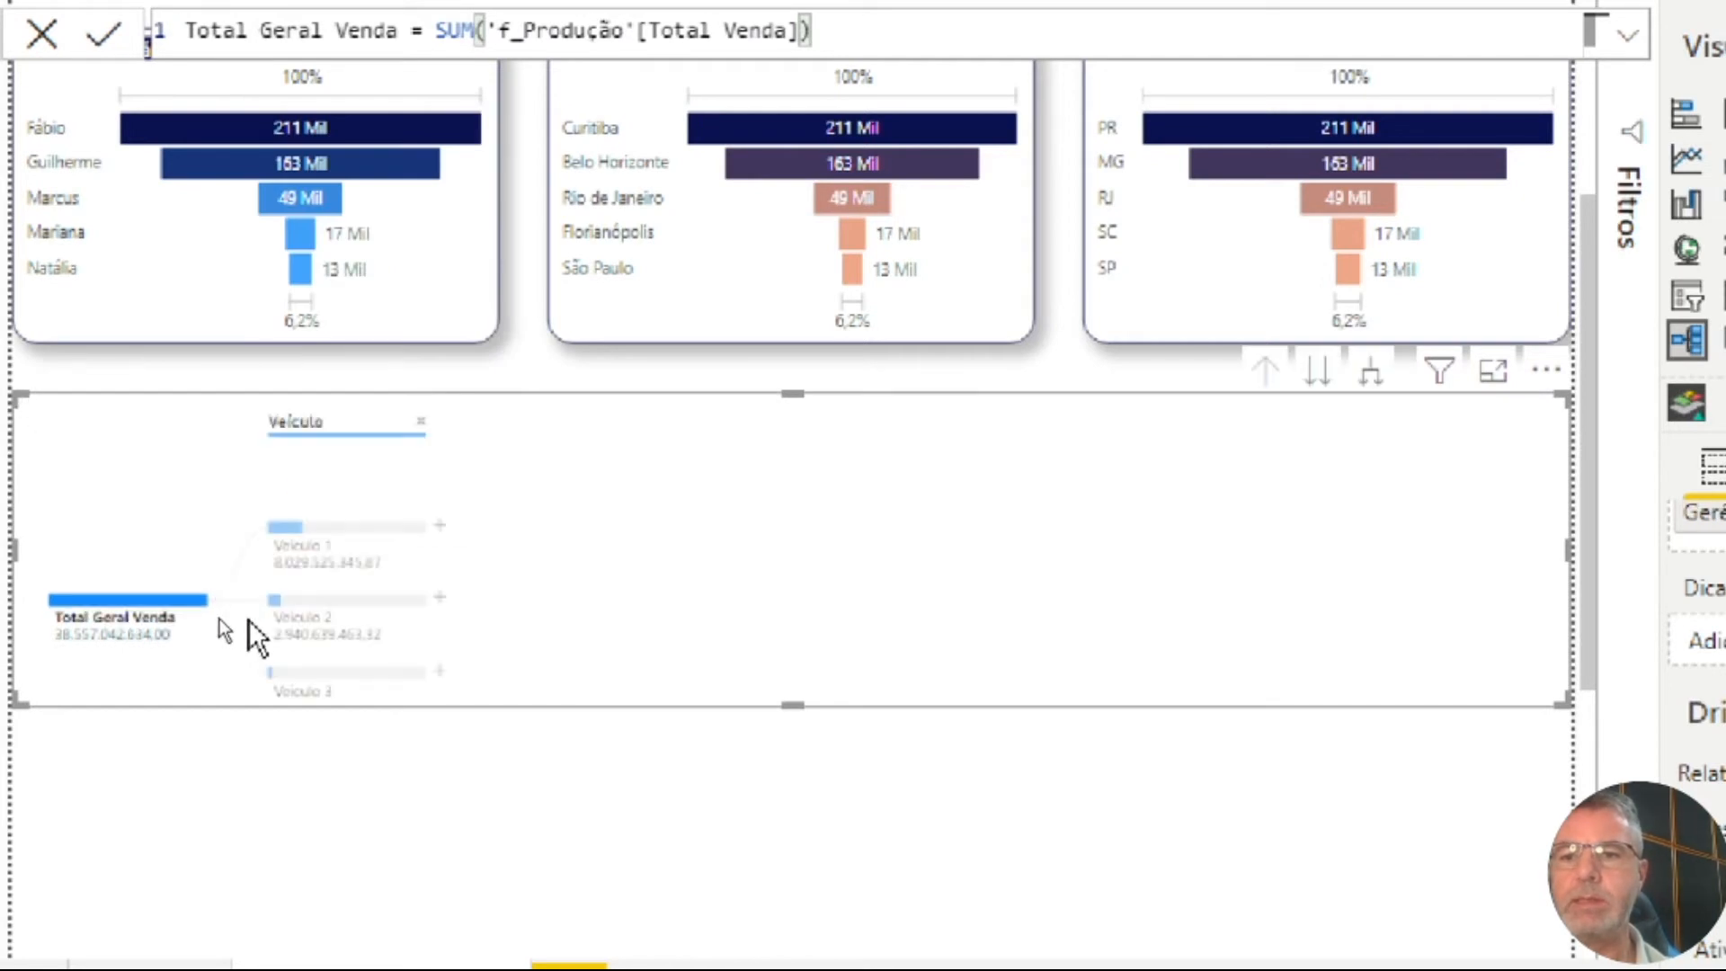
pyautogui.click(440, 530)
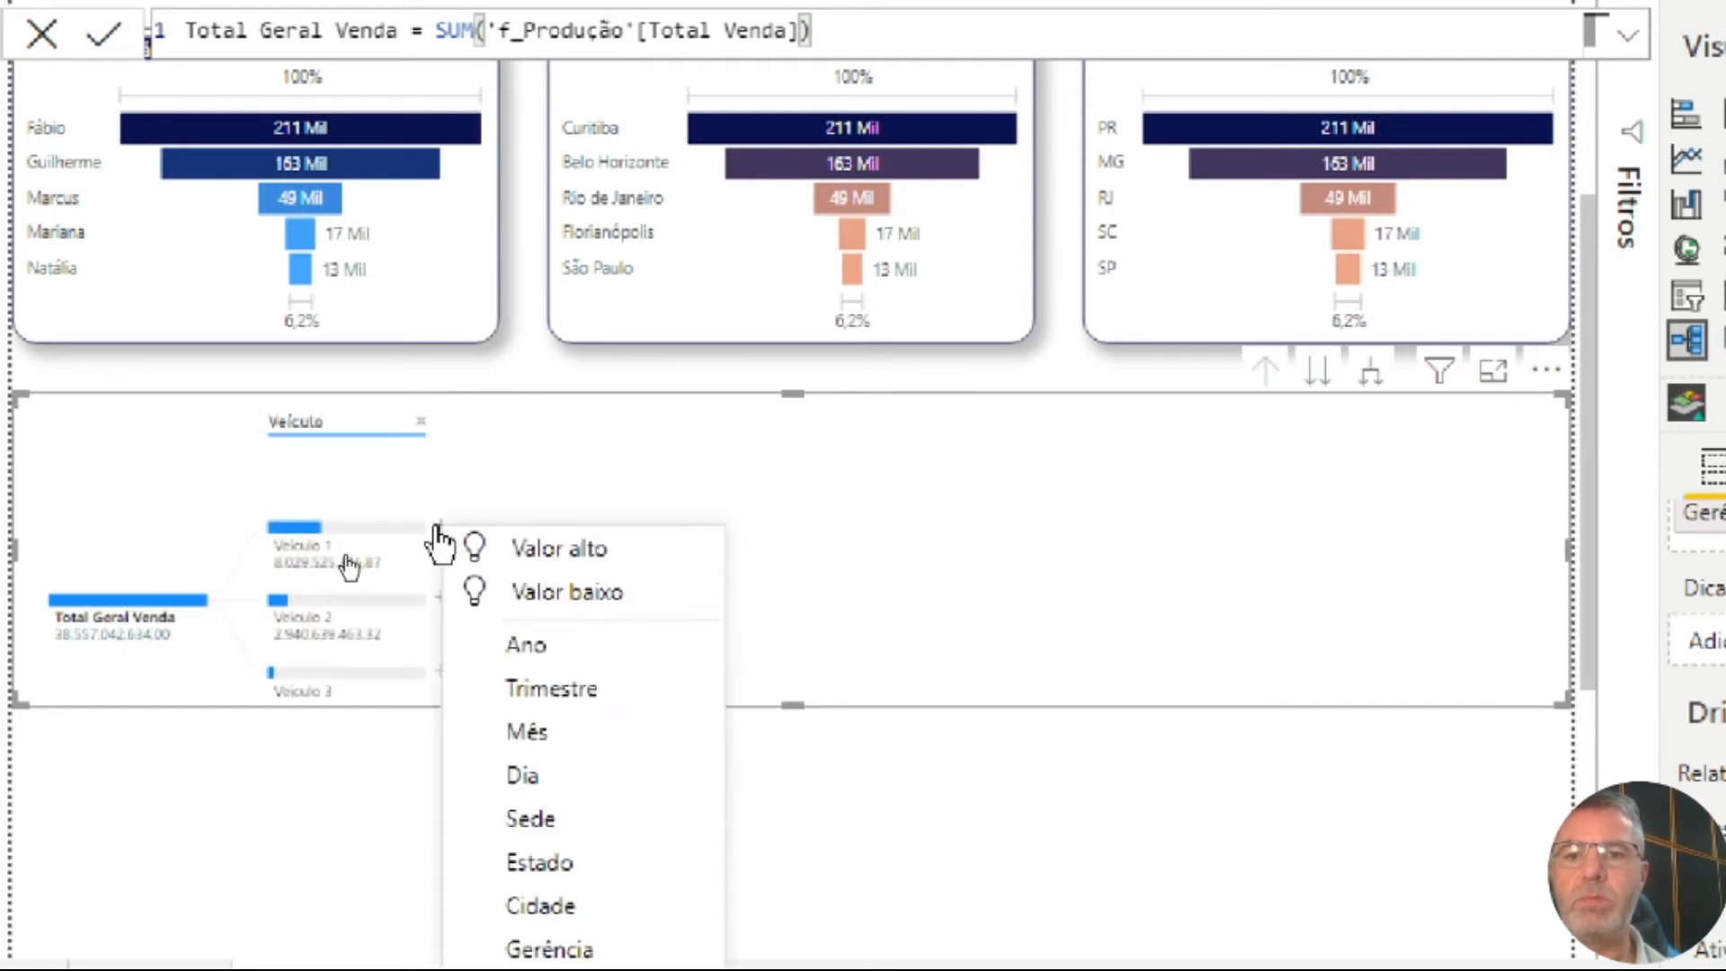
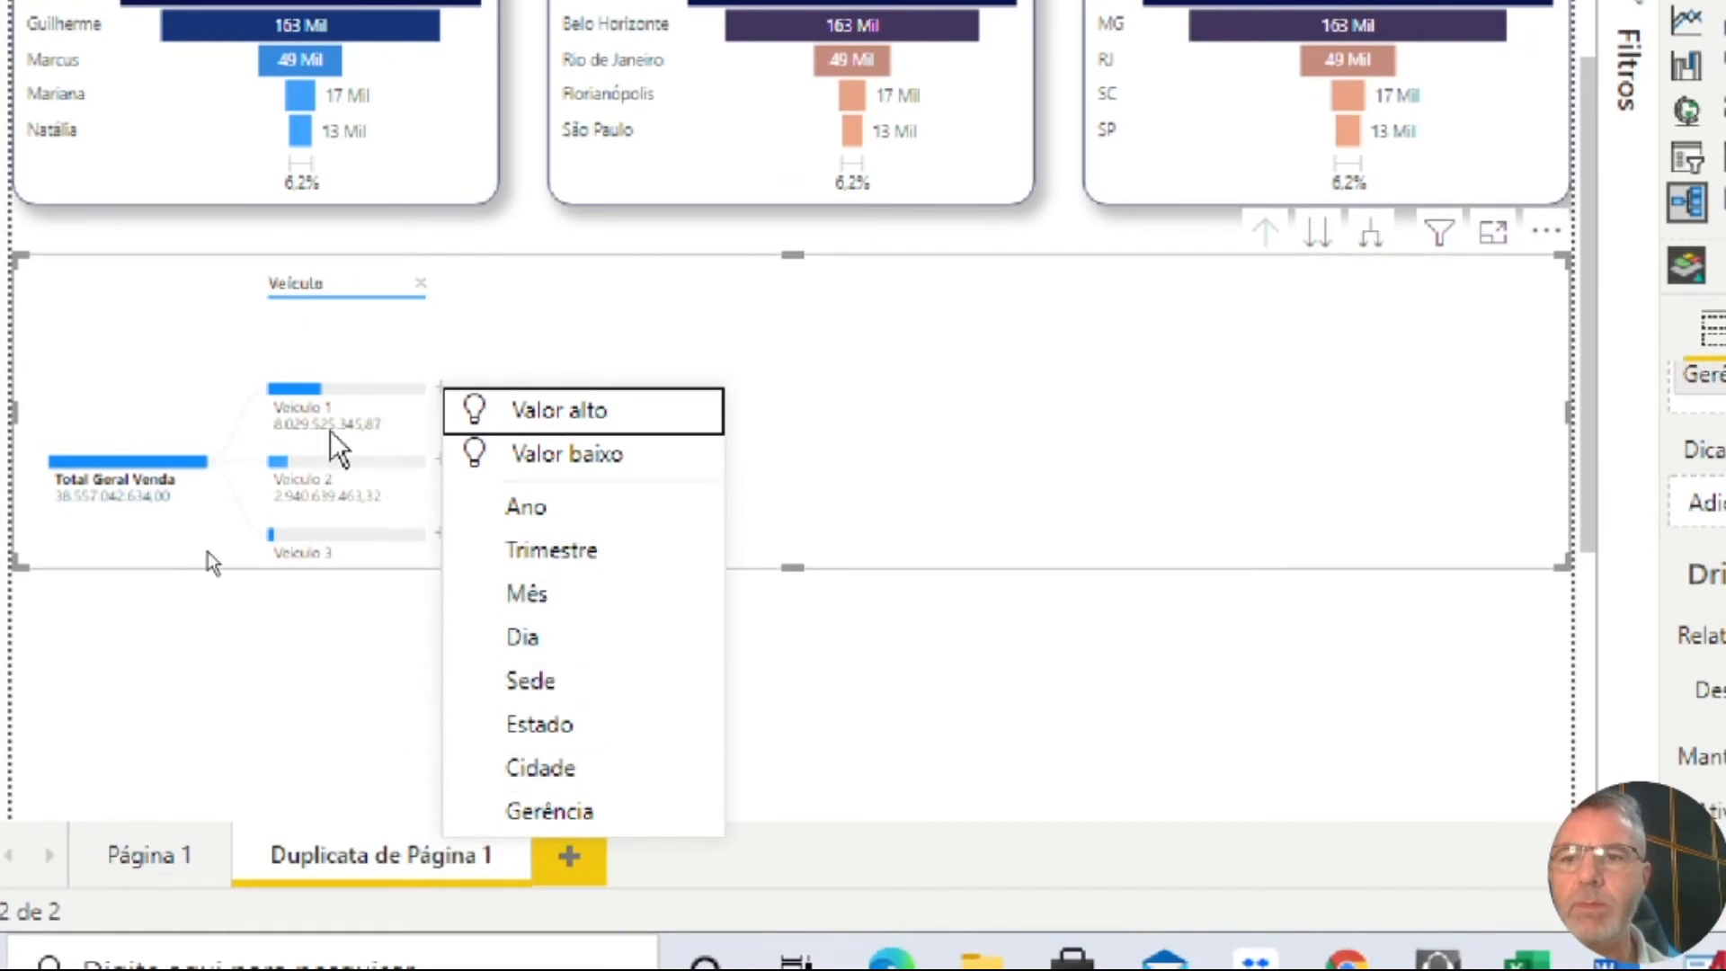
pyautogui.click(195, 369)
pyautogui.click(438, 284)
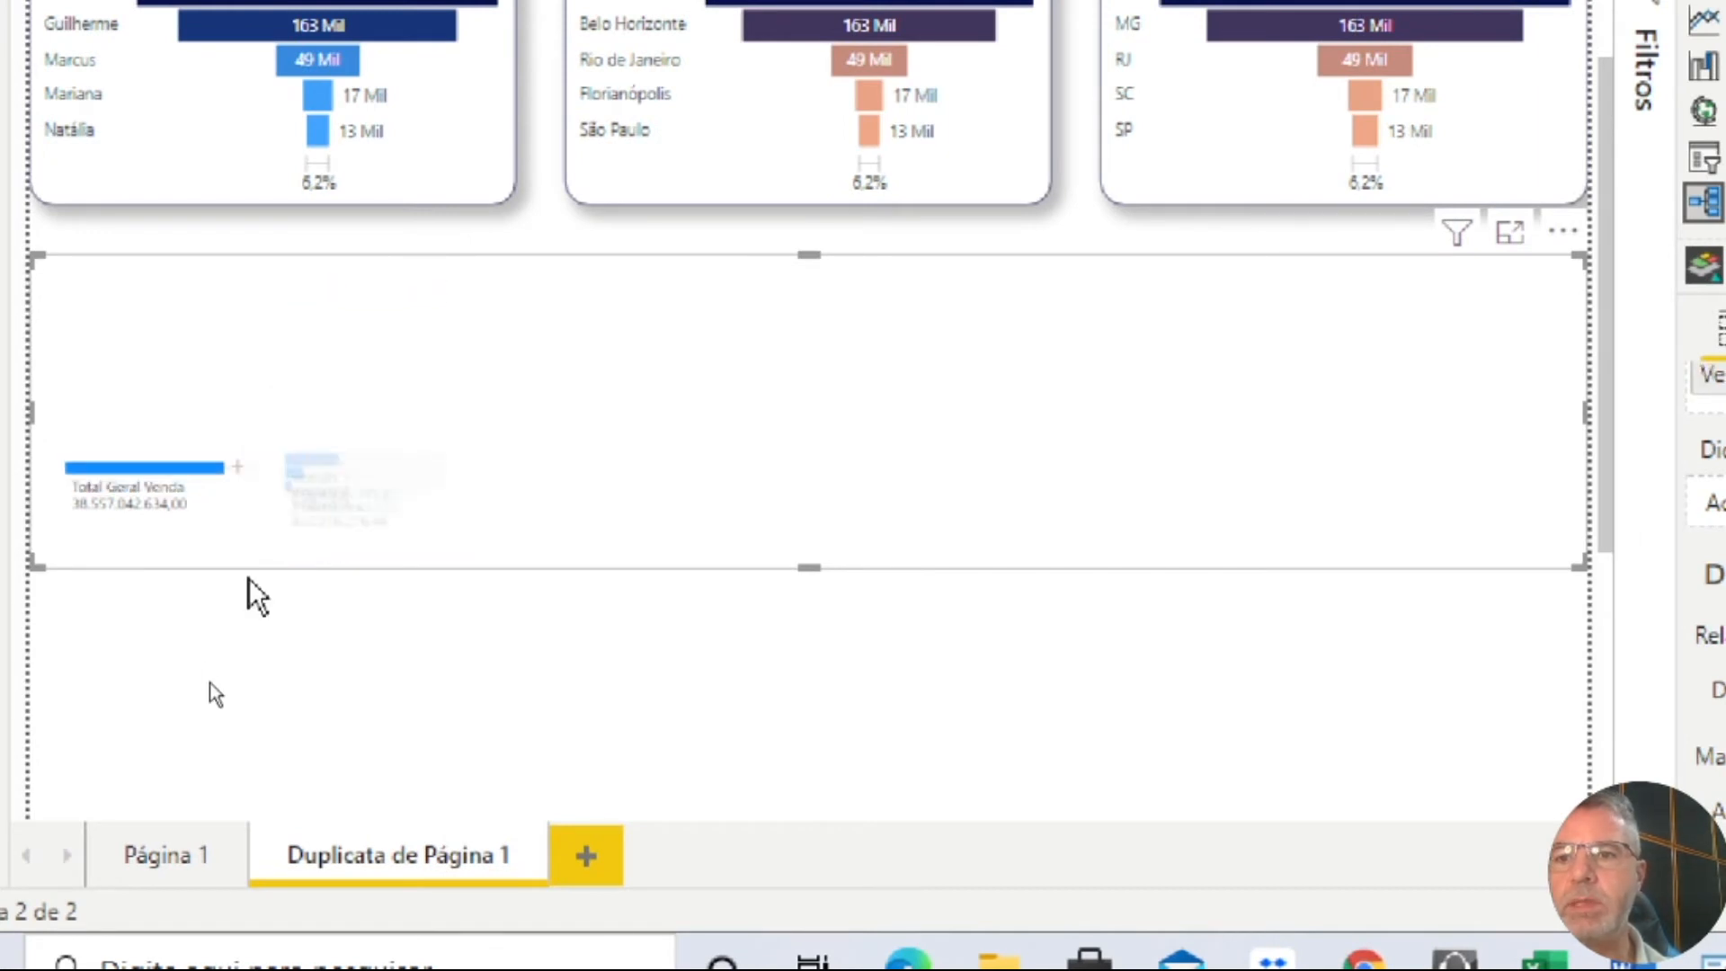
# Break down Total Geral Venda by Sede, then BH by Gerência and its manager node by Veículo.
pyautogui.click(239, 466)
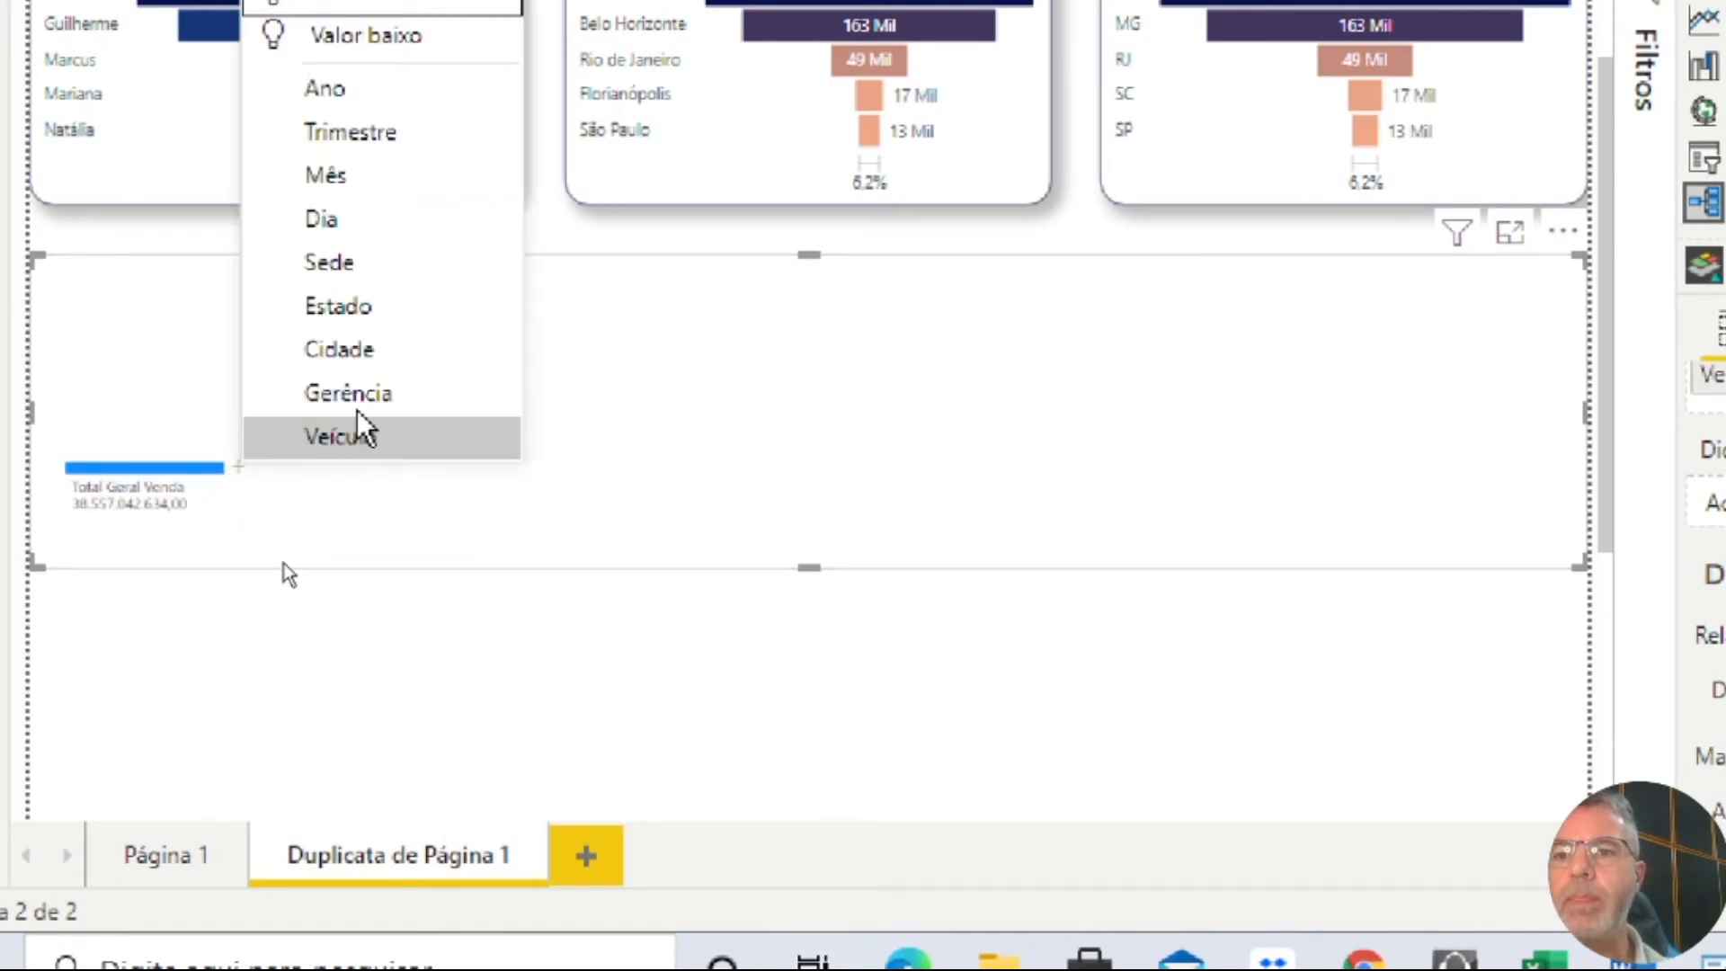
pyautogui.click(341, 265)
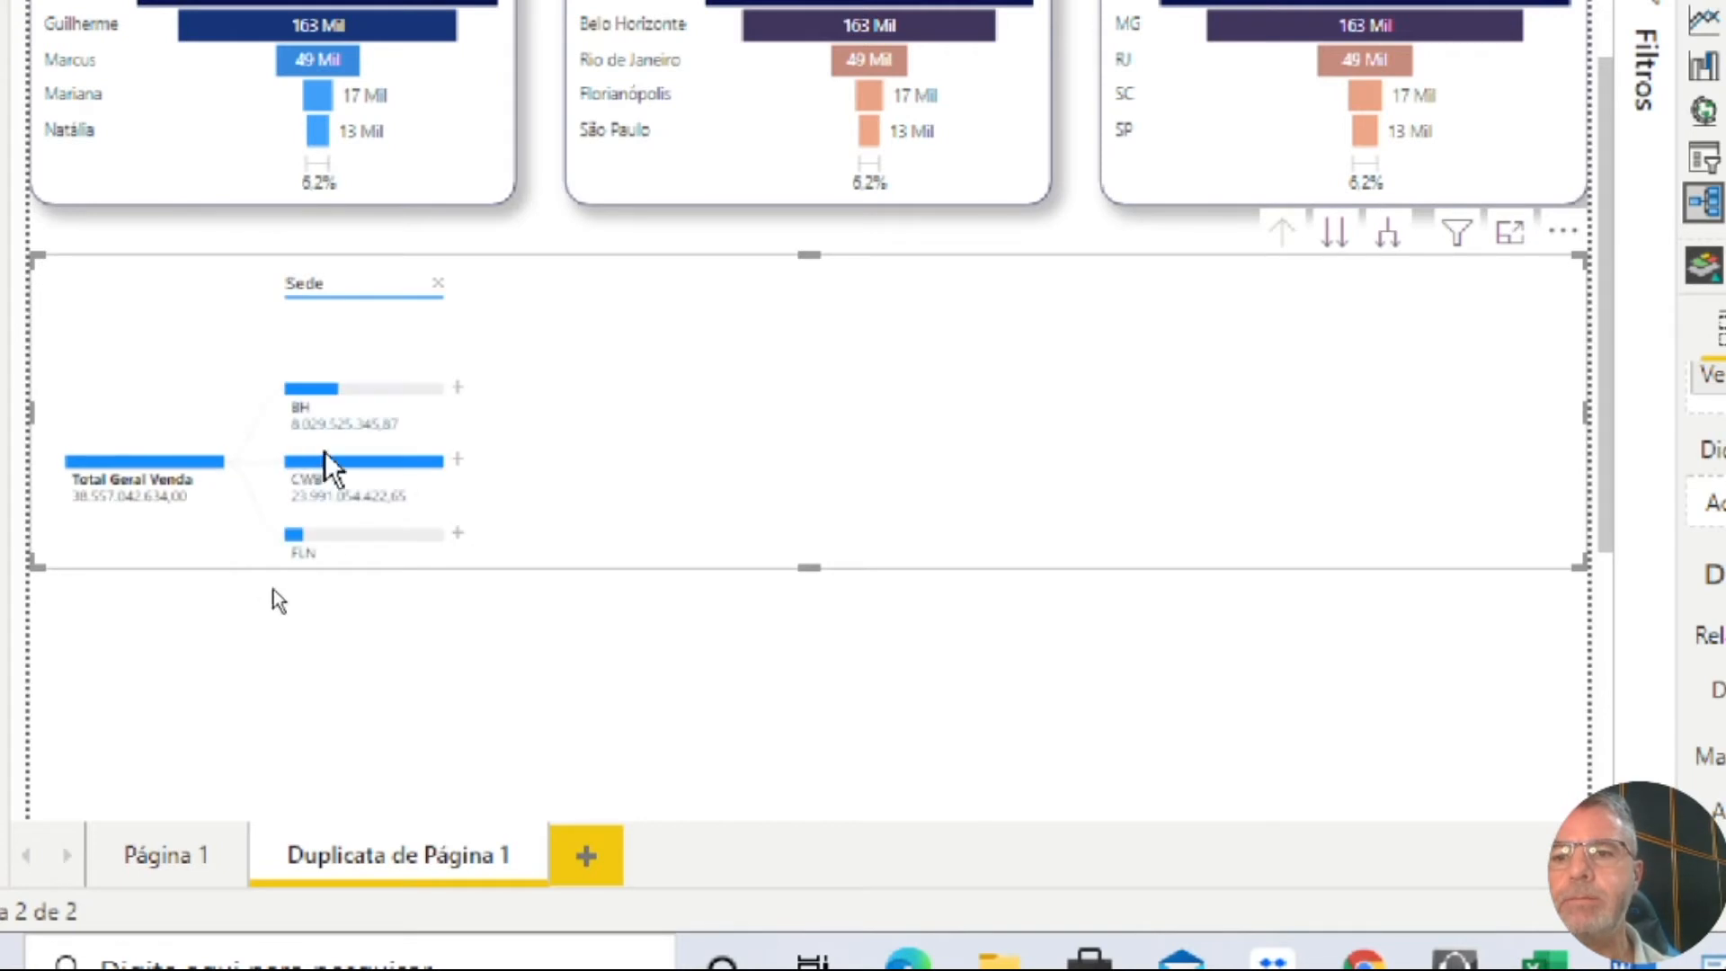
pyautogui.click(457, 387)
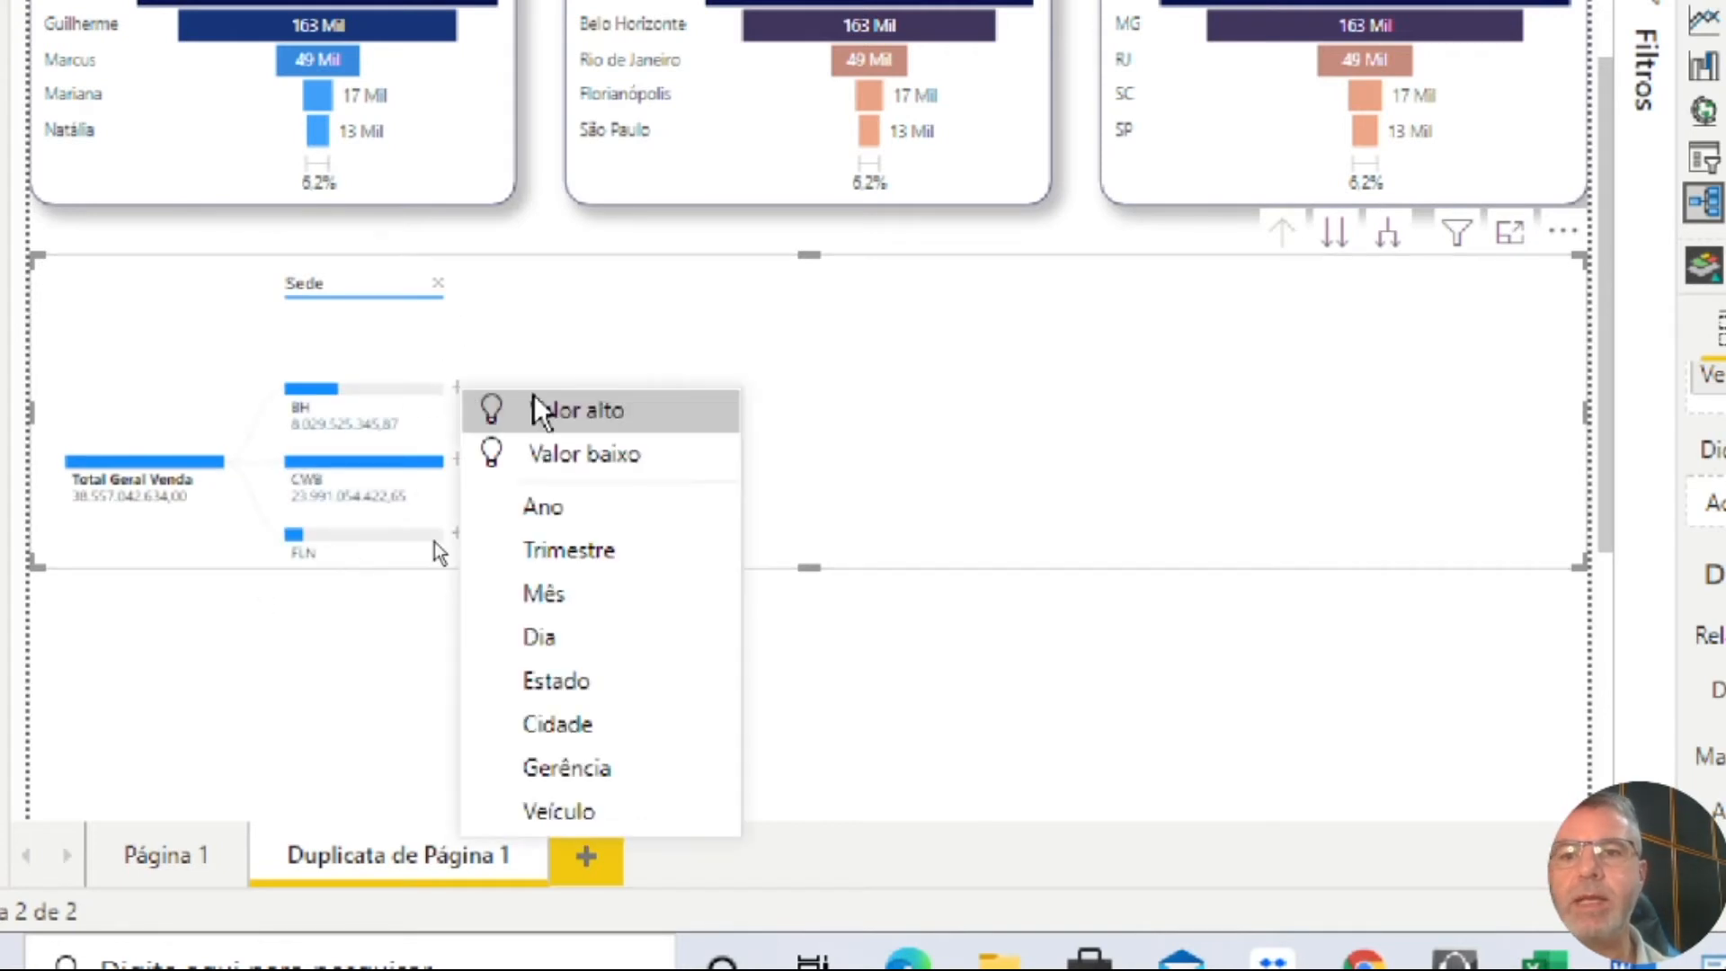
pyautogui.click(584, 768)
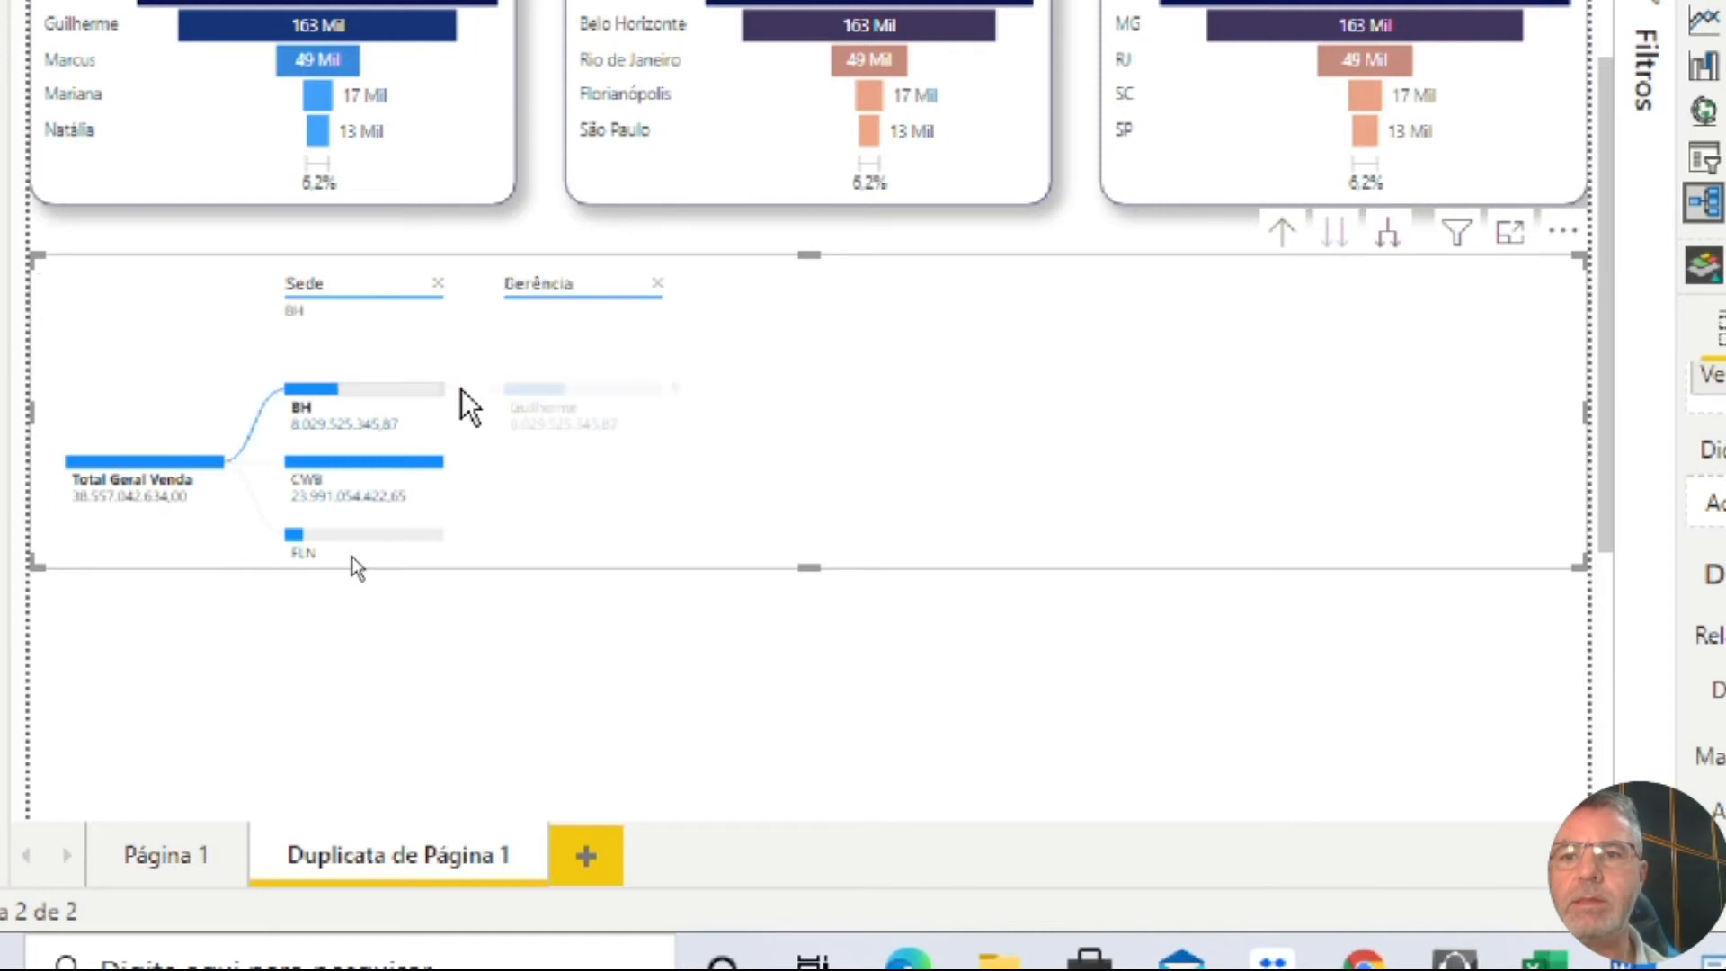
pyautogui.click(677, 388)
pyautogui.click(780, 769)
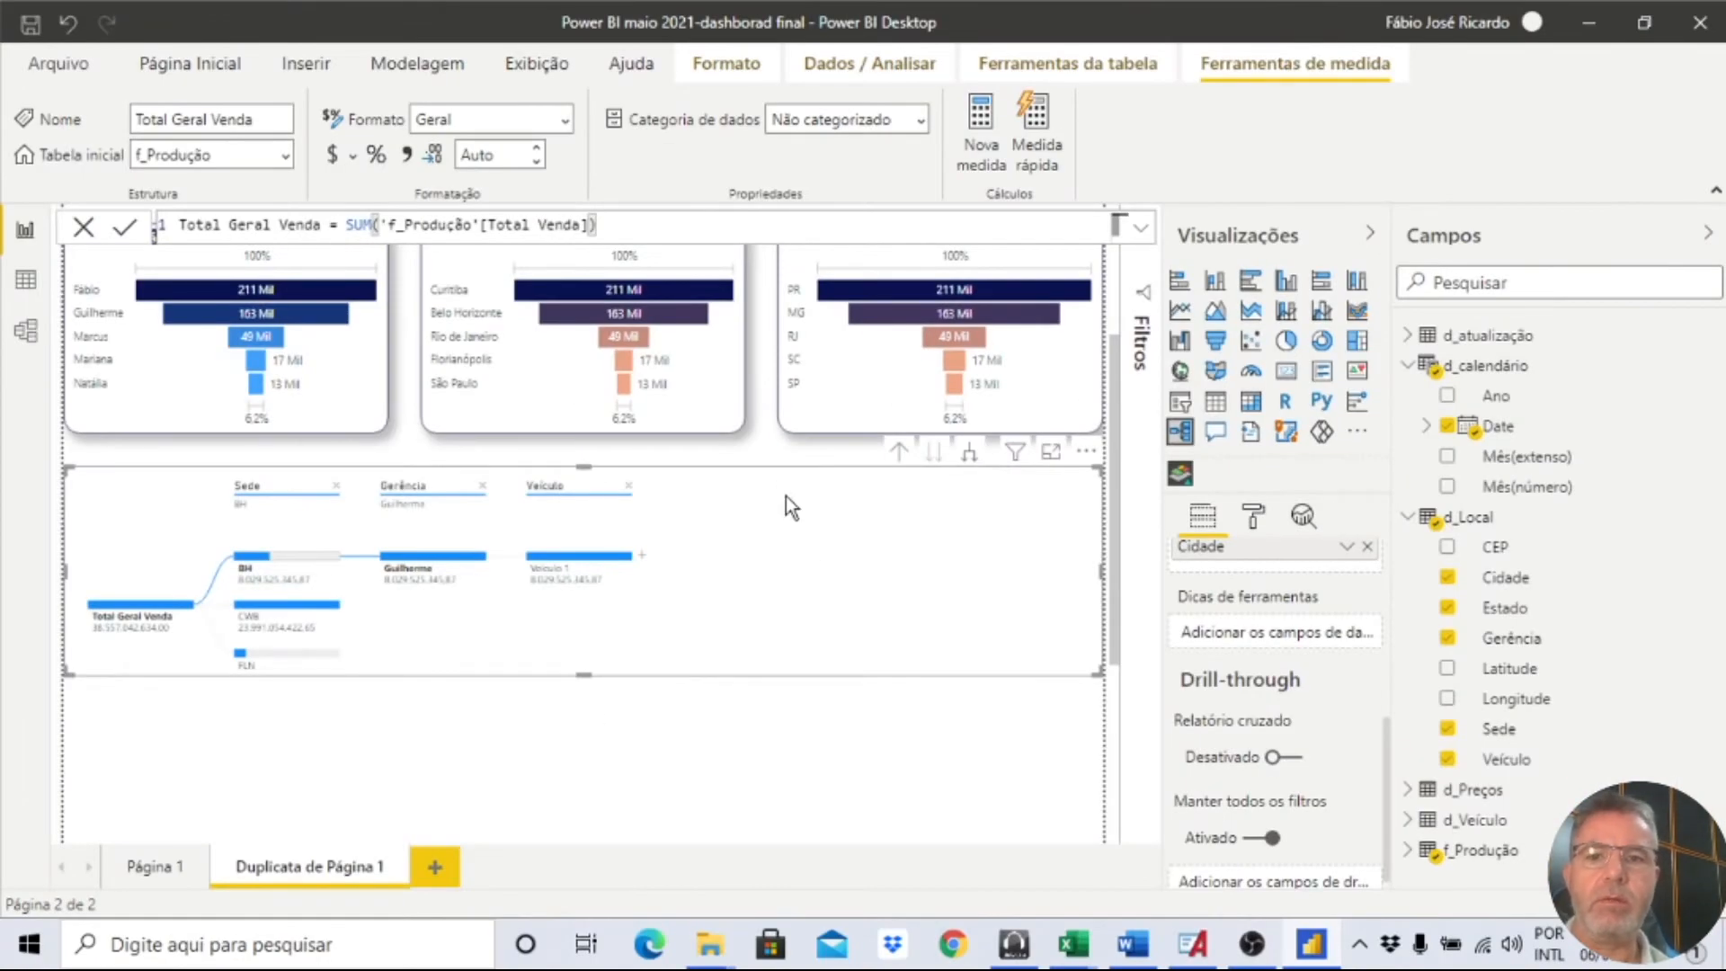
# Turn on the decomposition tree's title and set its text to "Deconmposição Por Venda".
pyautogui.click(1251, 520)
pyautogui.scroll(-8, 1263, 719)
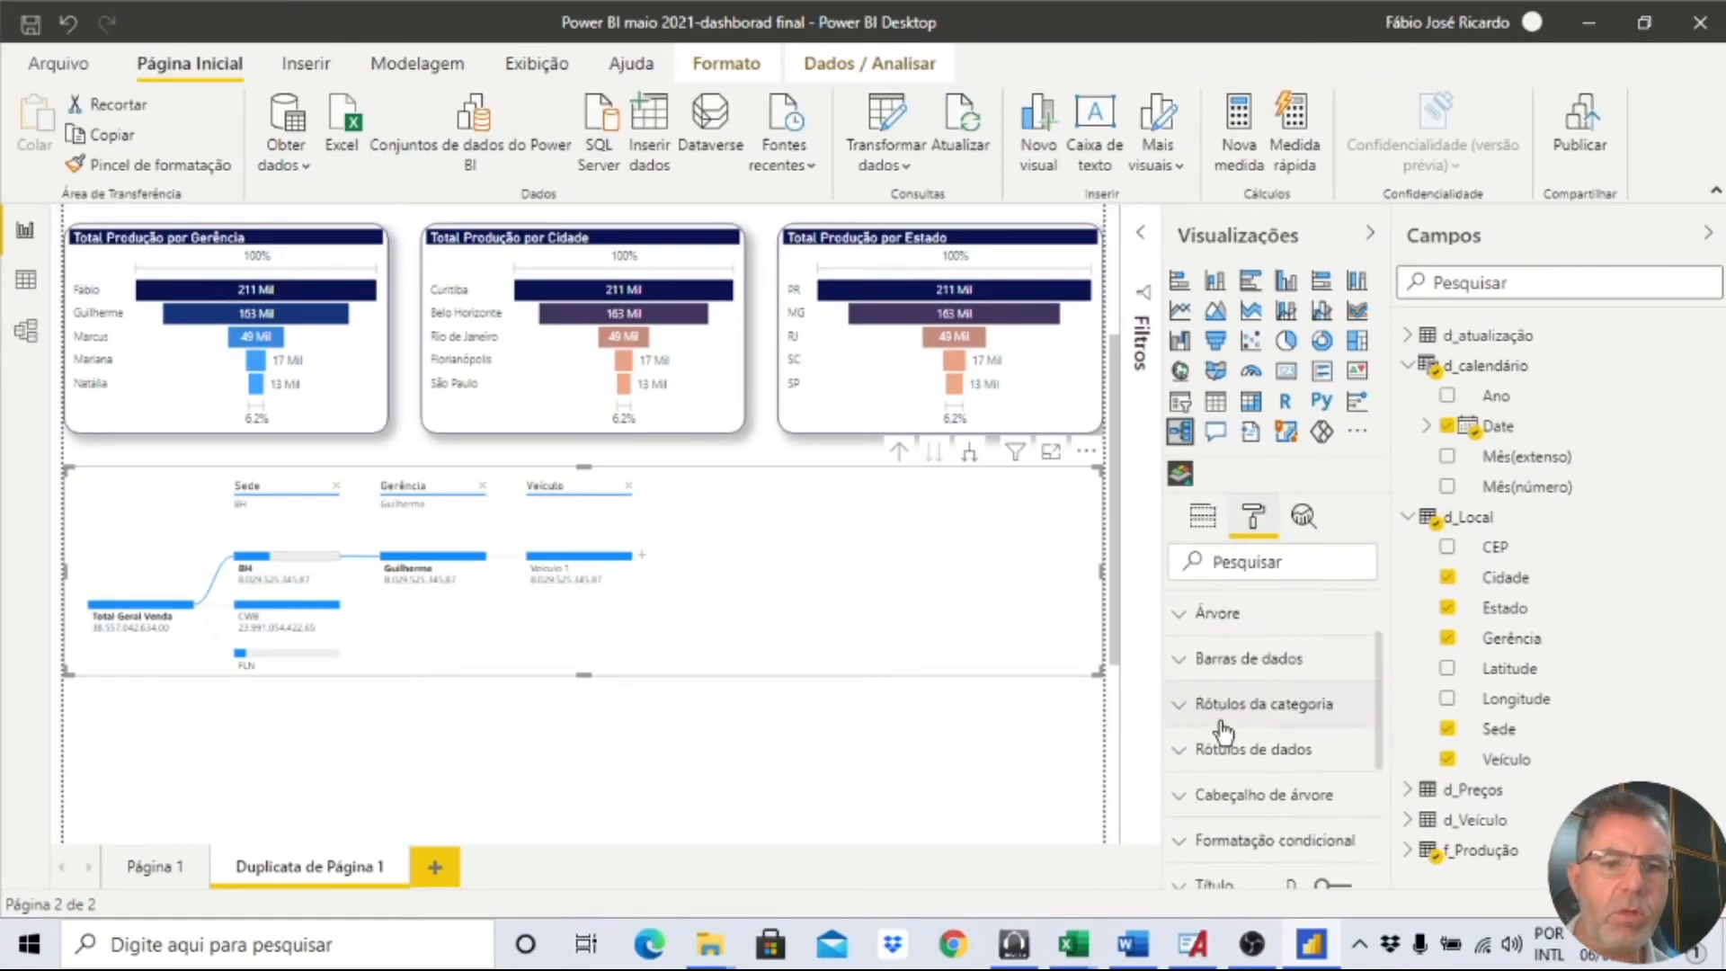
pyautogui.click(1249, 604)
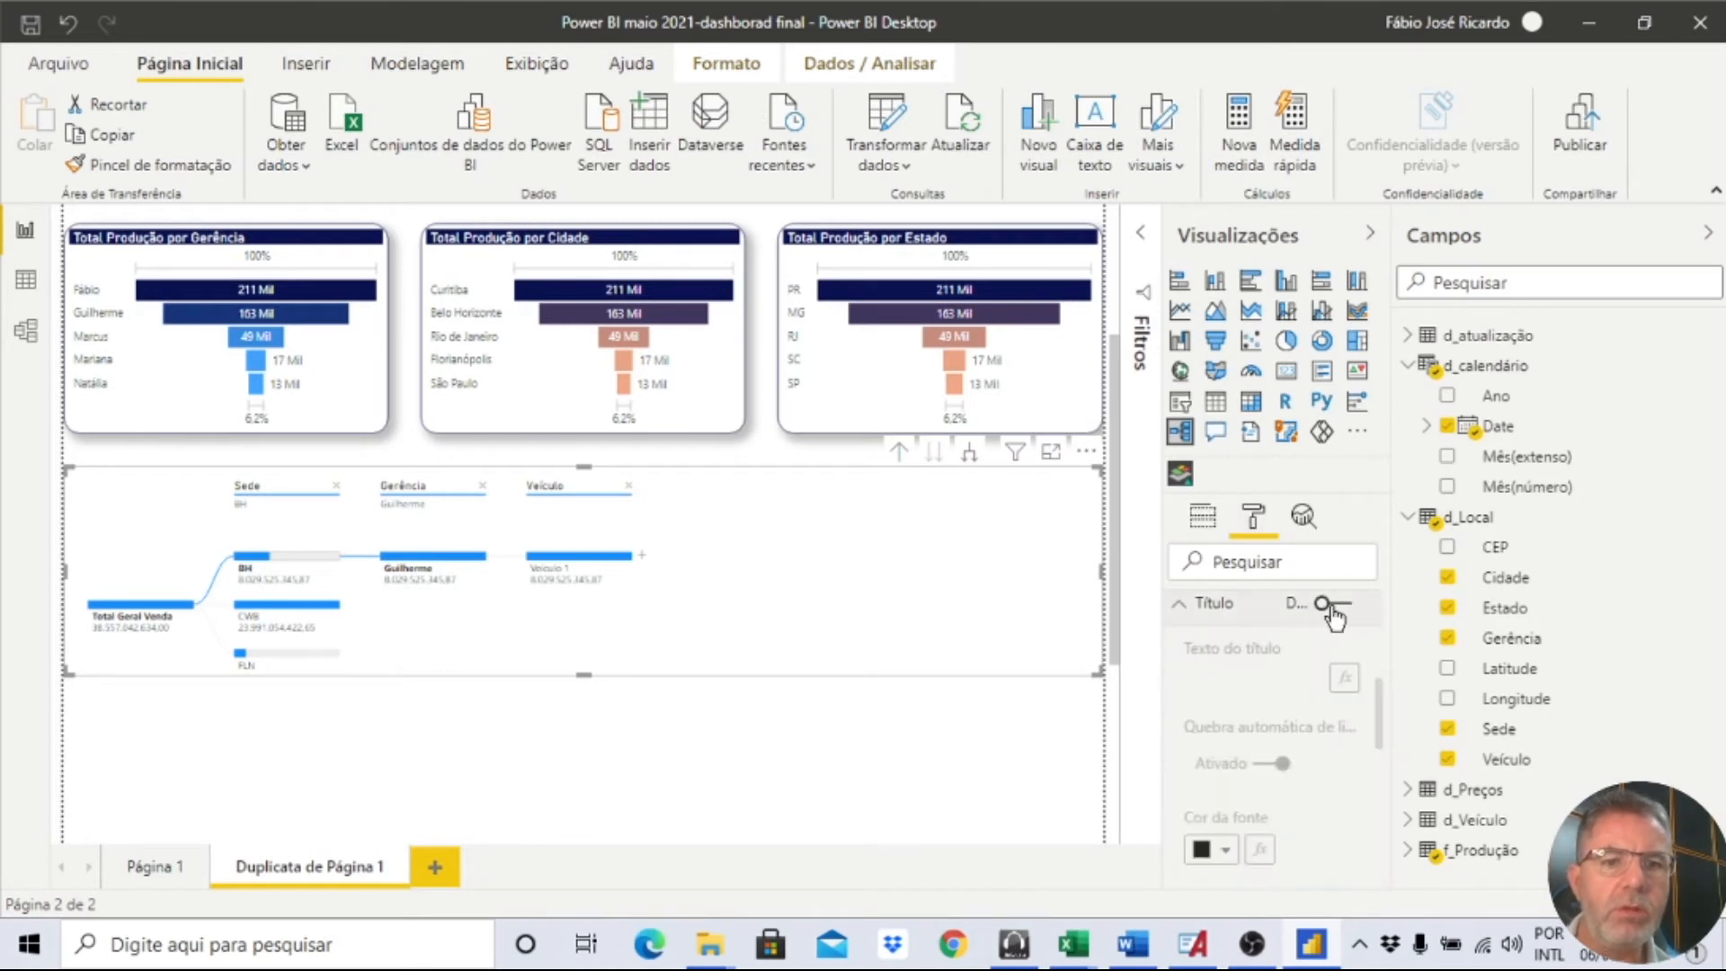
pyautogui.click(1333, 603)
pyautogui.click(1262, 676)
pyautogui.write('Dec')
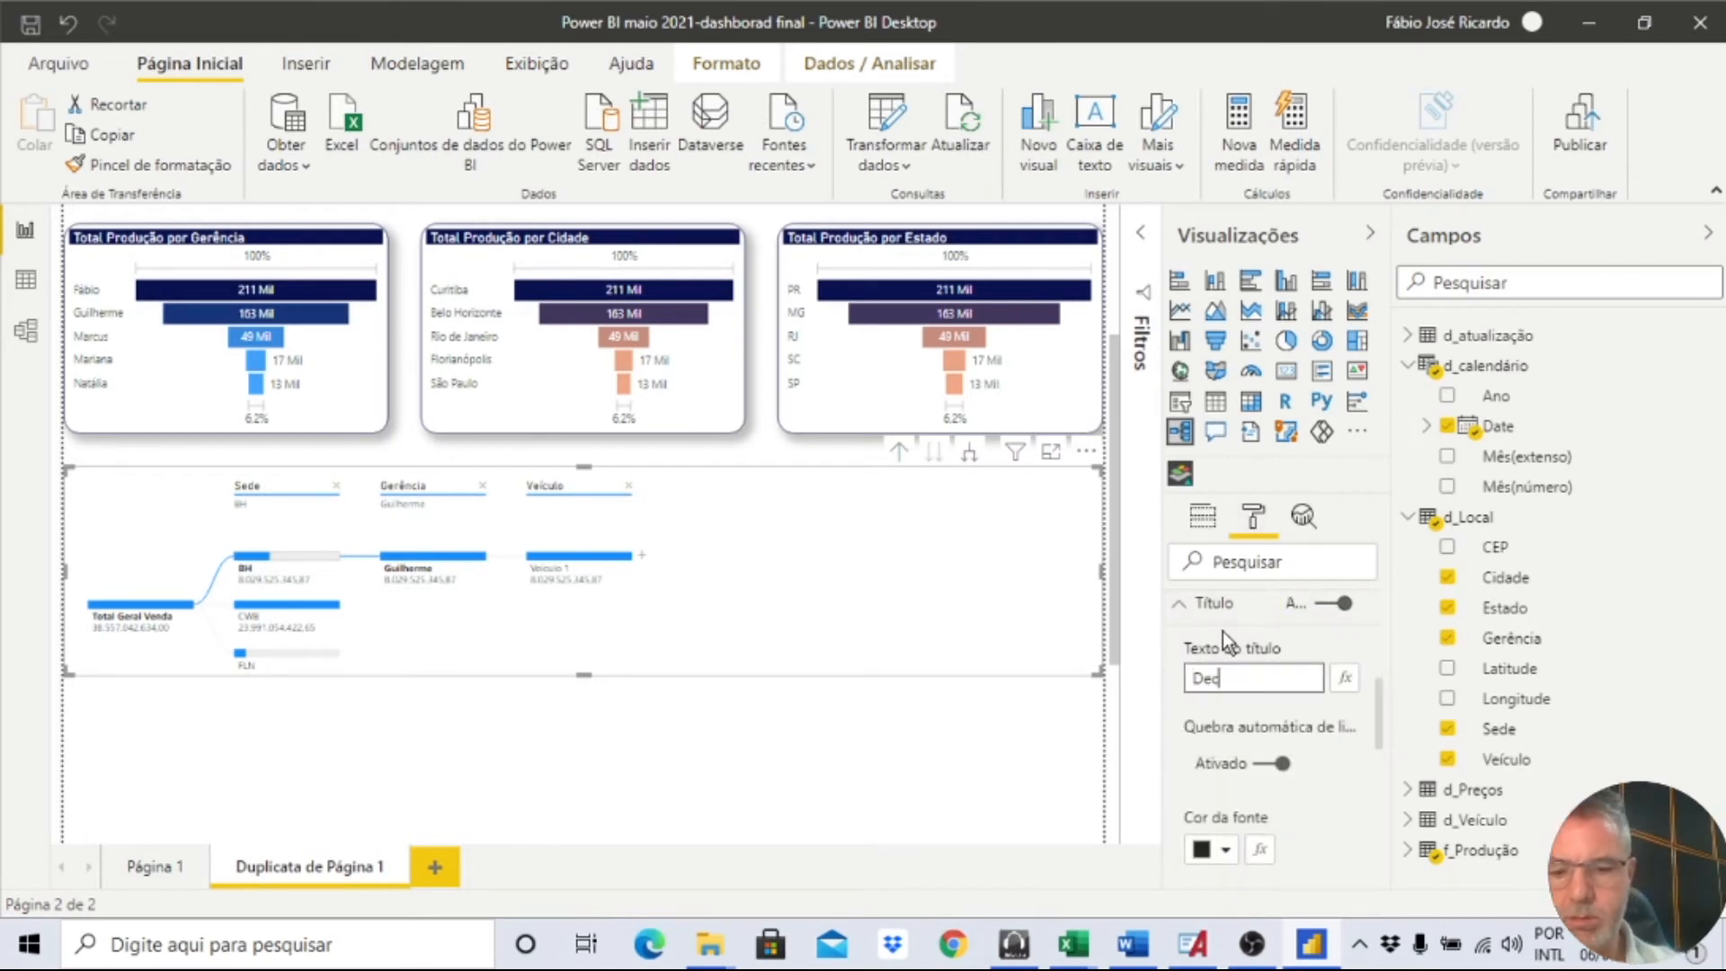
pyautogui.write('onmpos')
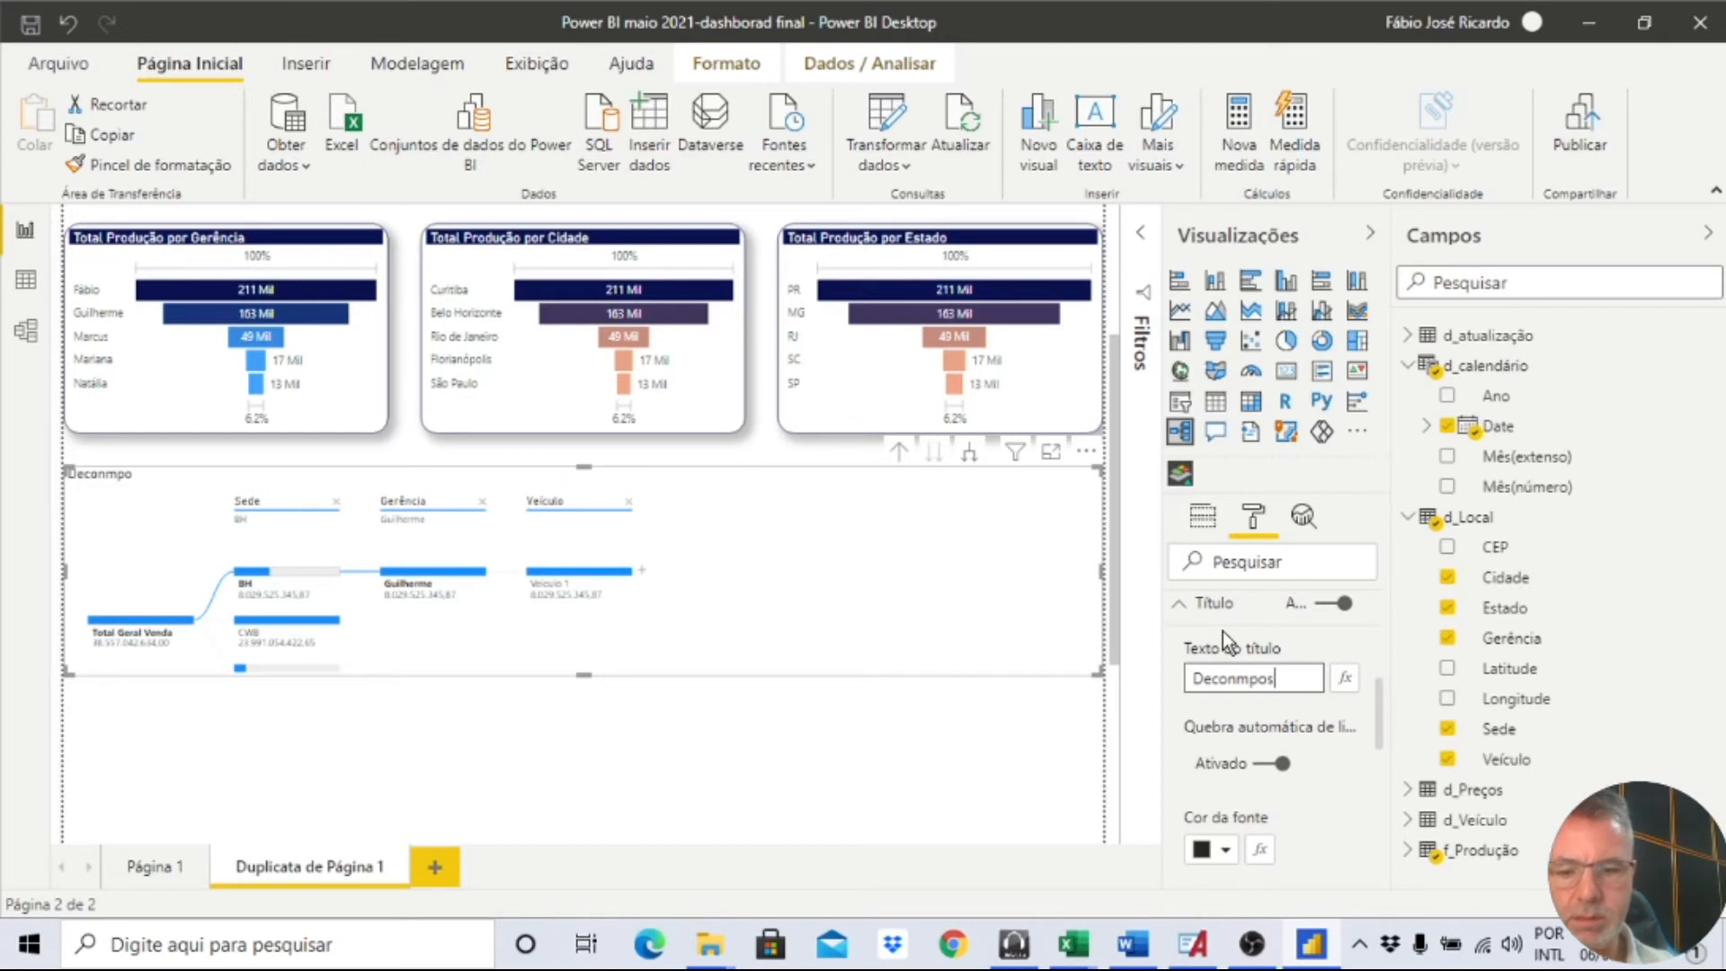
pyautogui.write('ição Por Venda')
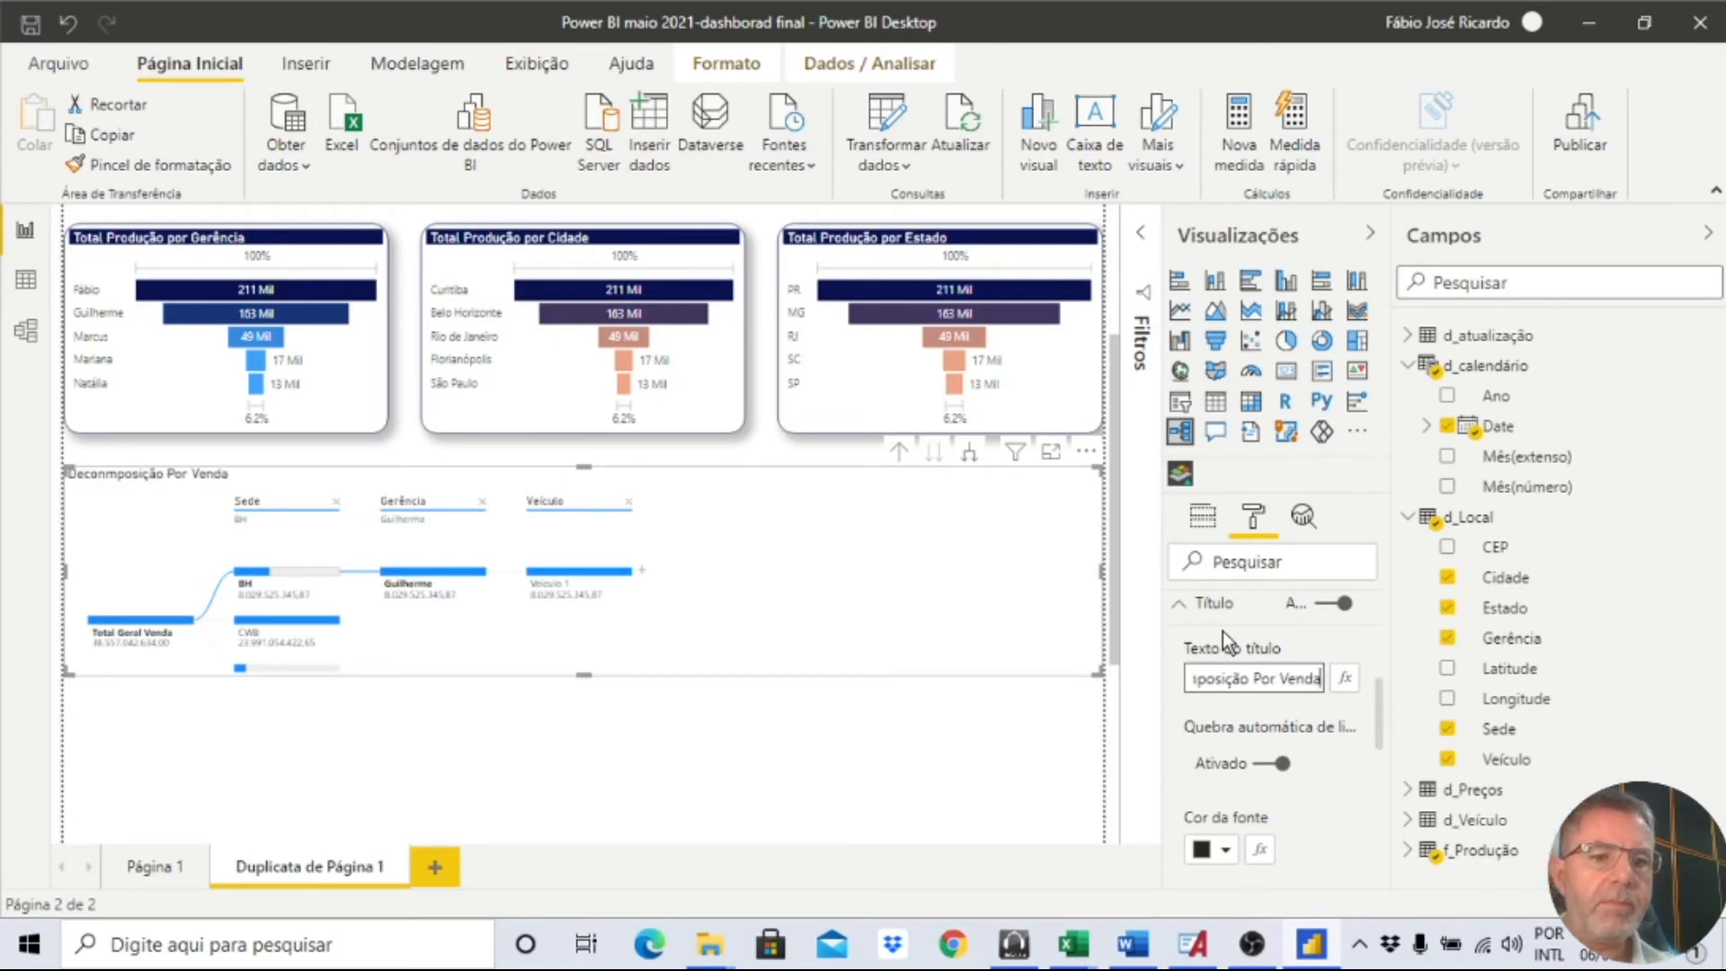
# Check the measures in f_Produção and change the tree's title to "Deconmposição Por Total de Venda".
pyautogui.click(1406, 849)
pyautogui.scroll(-1, 1569, 795)
pyautogui.scroll(-3, 1568, 795)
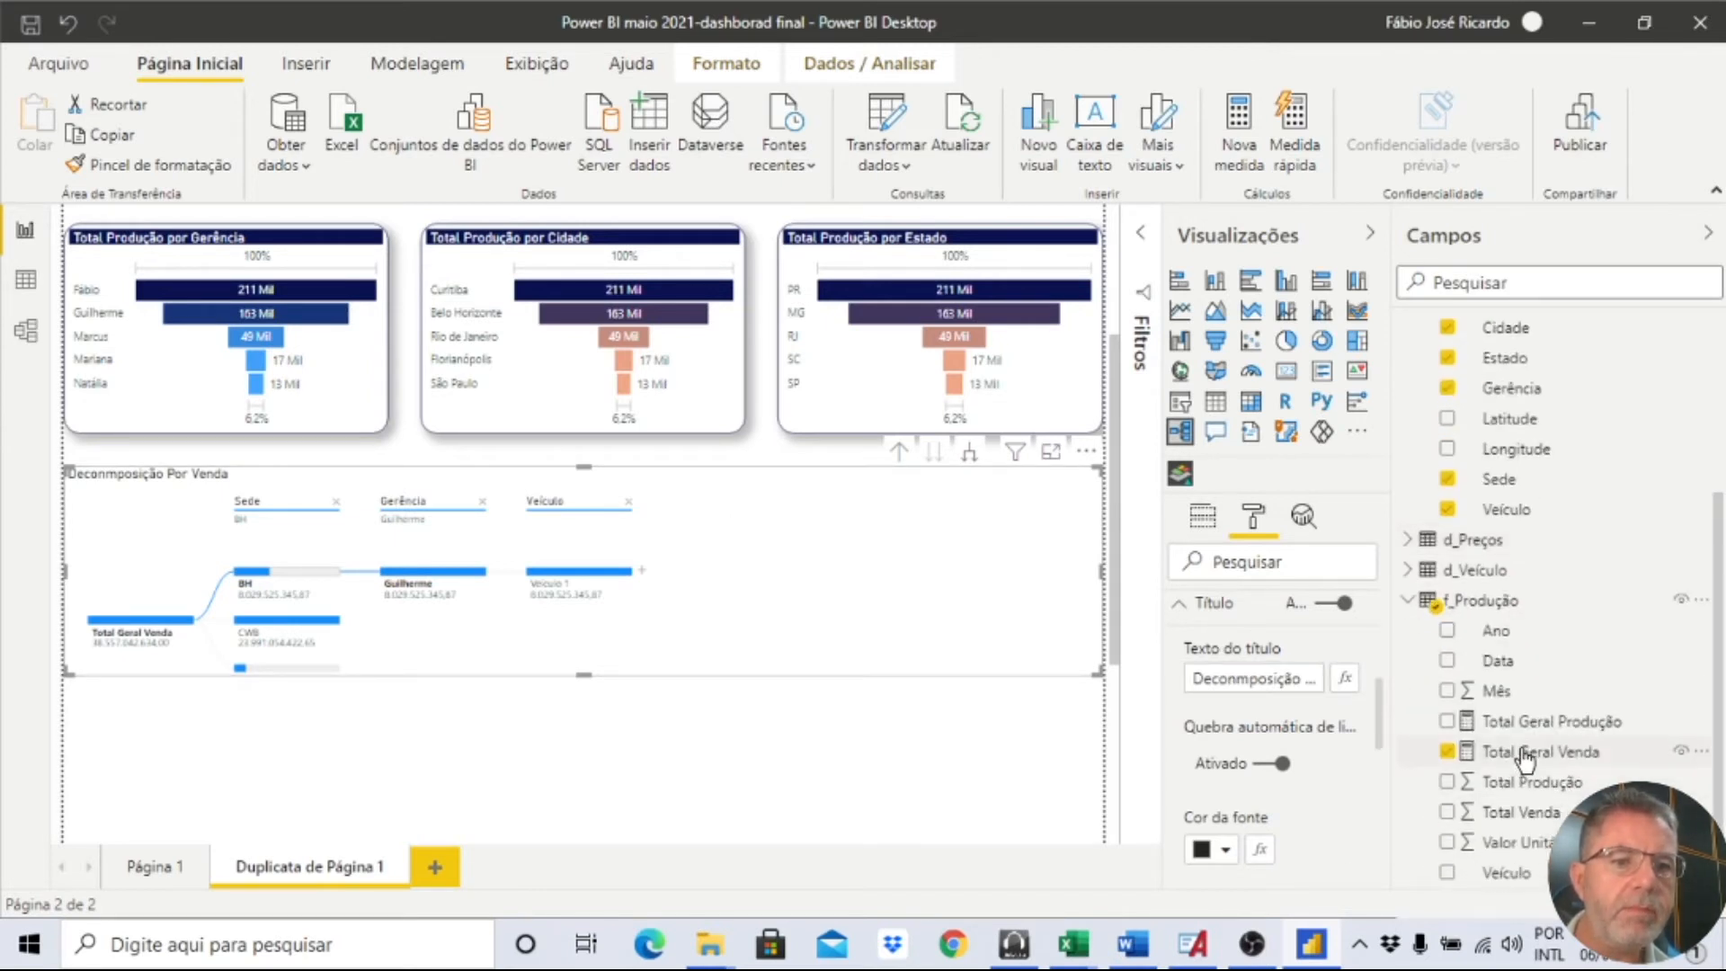
pyautogui.click(1251, 676)
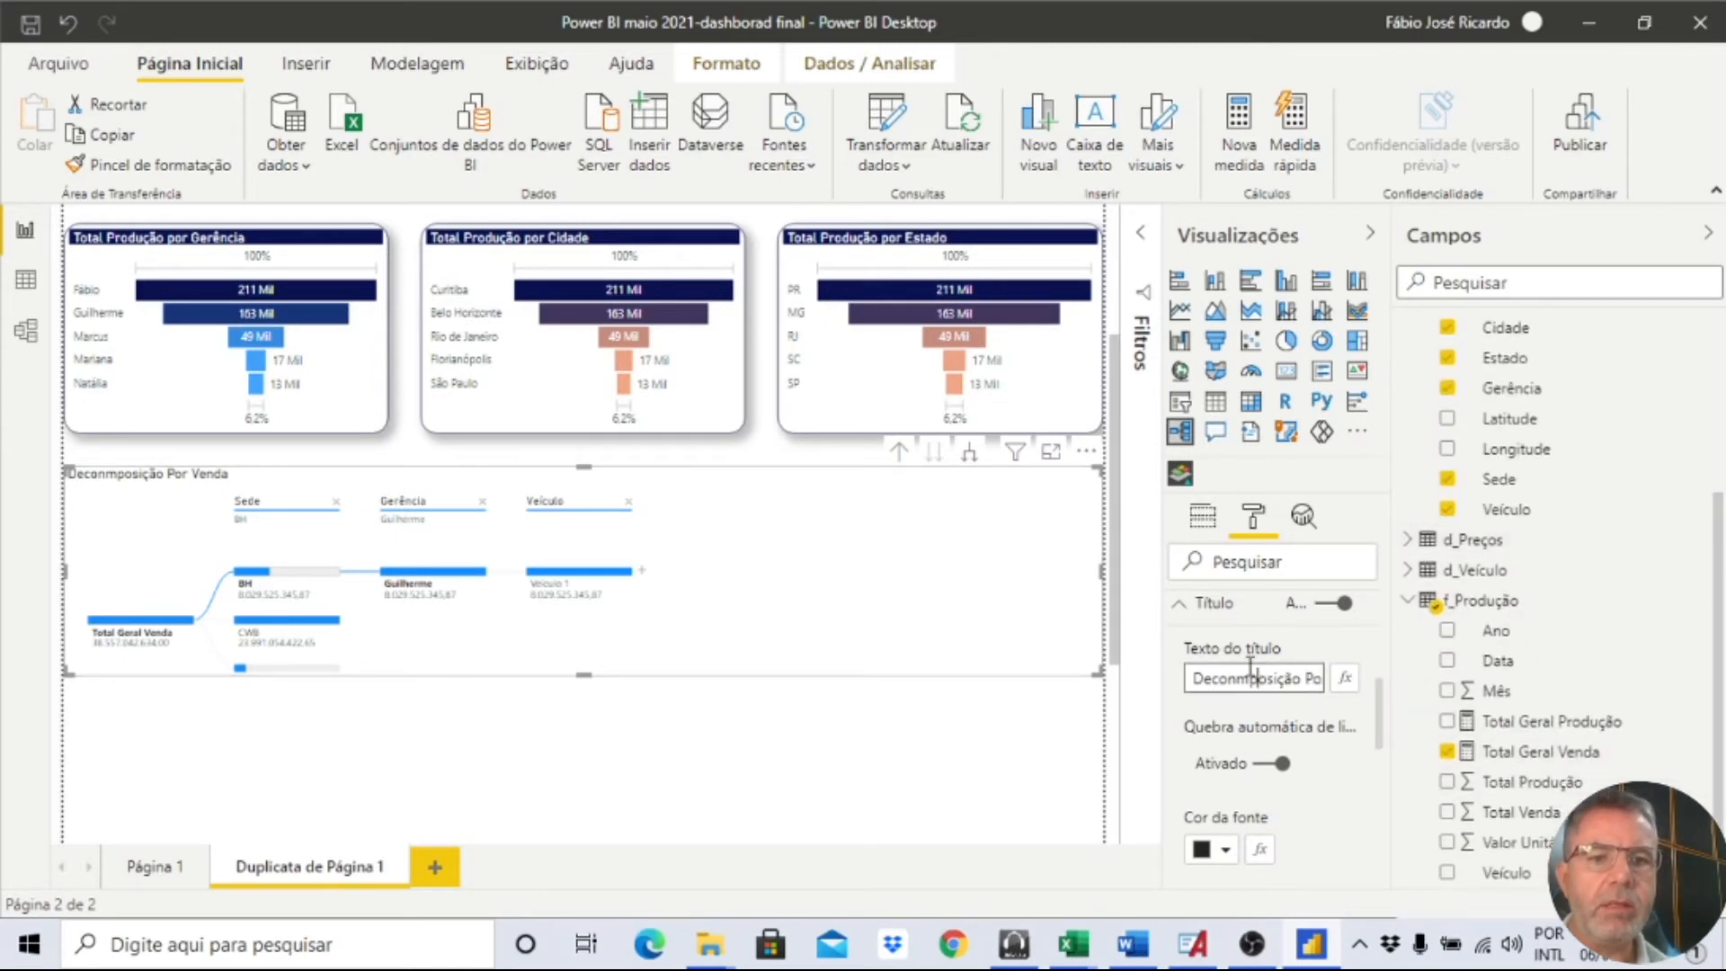
pyautogui.press('End')
pyautogui.press('Left')
pyautogui.press('Left')
pyautogui.press('Left')
pyautogui.press('Left')
pyautogui.press('Left')
pyautogui.write('Total de')
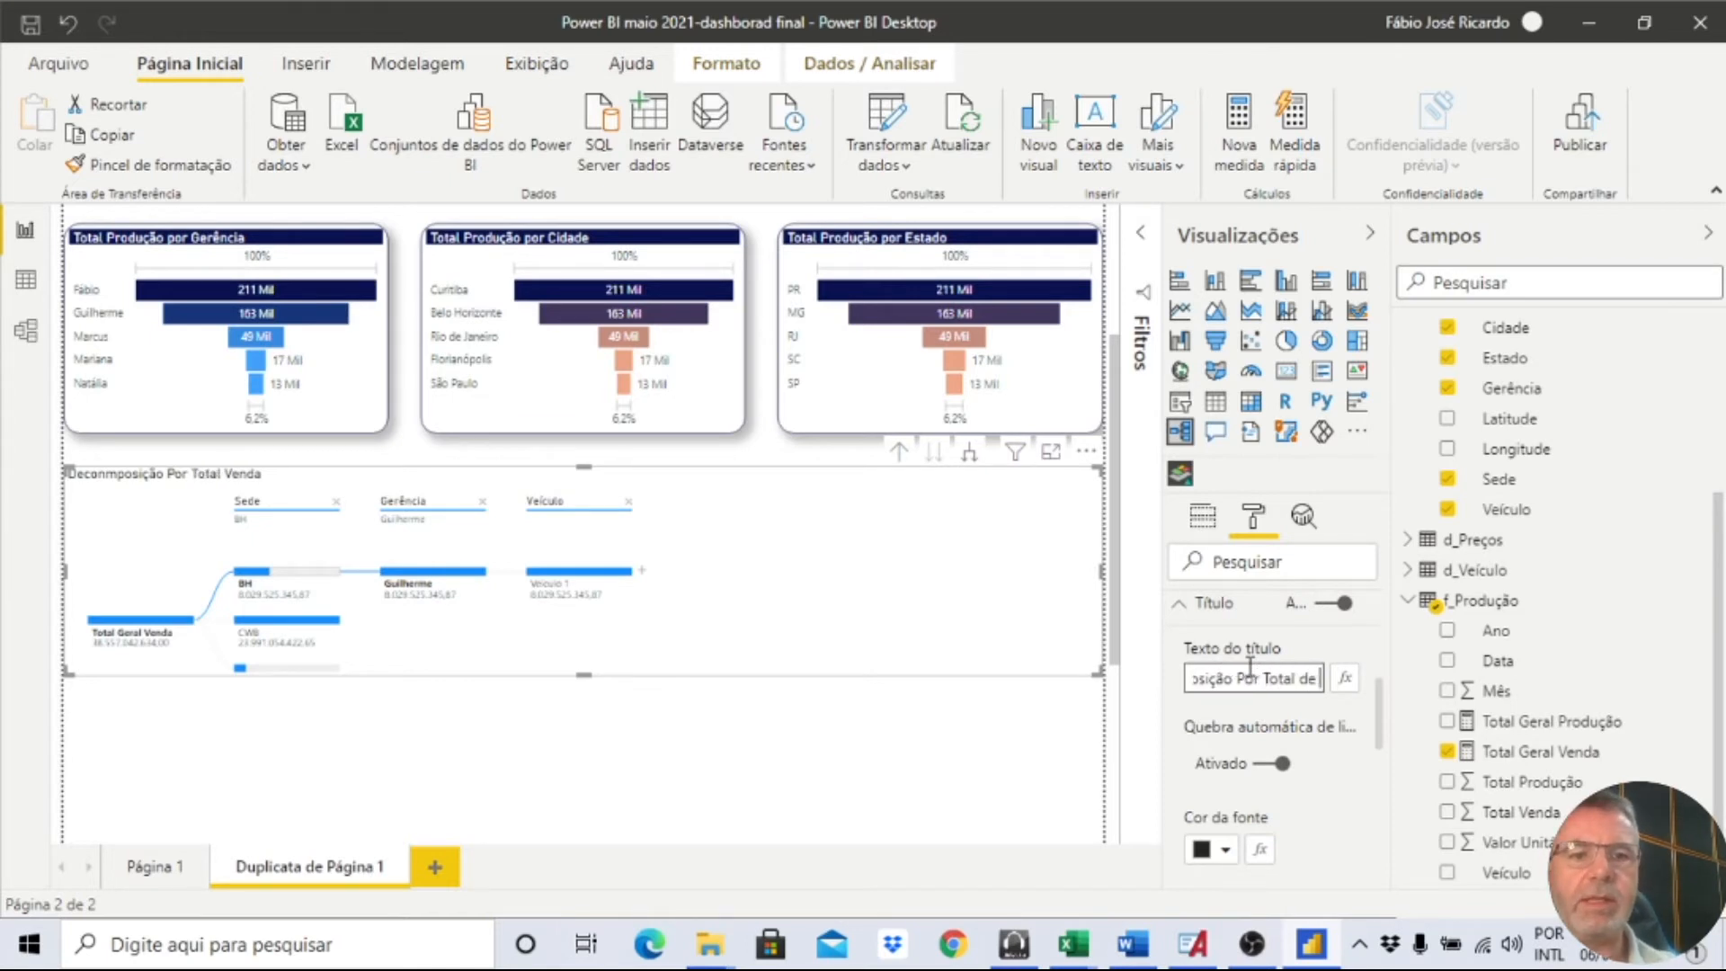
pyautogui.press('Return')
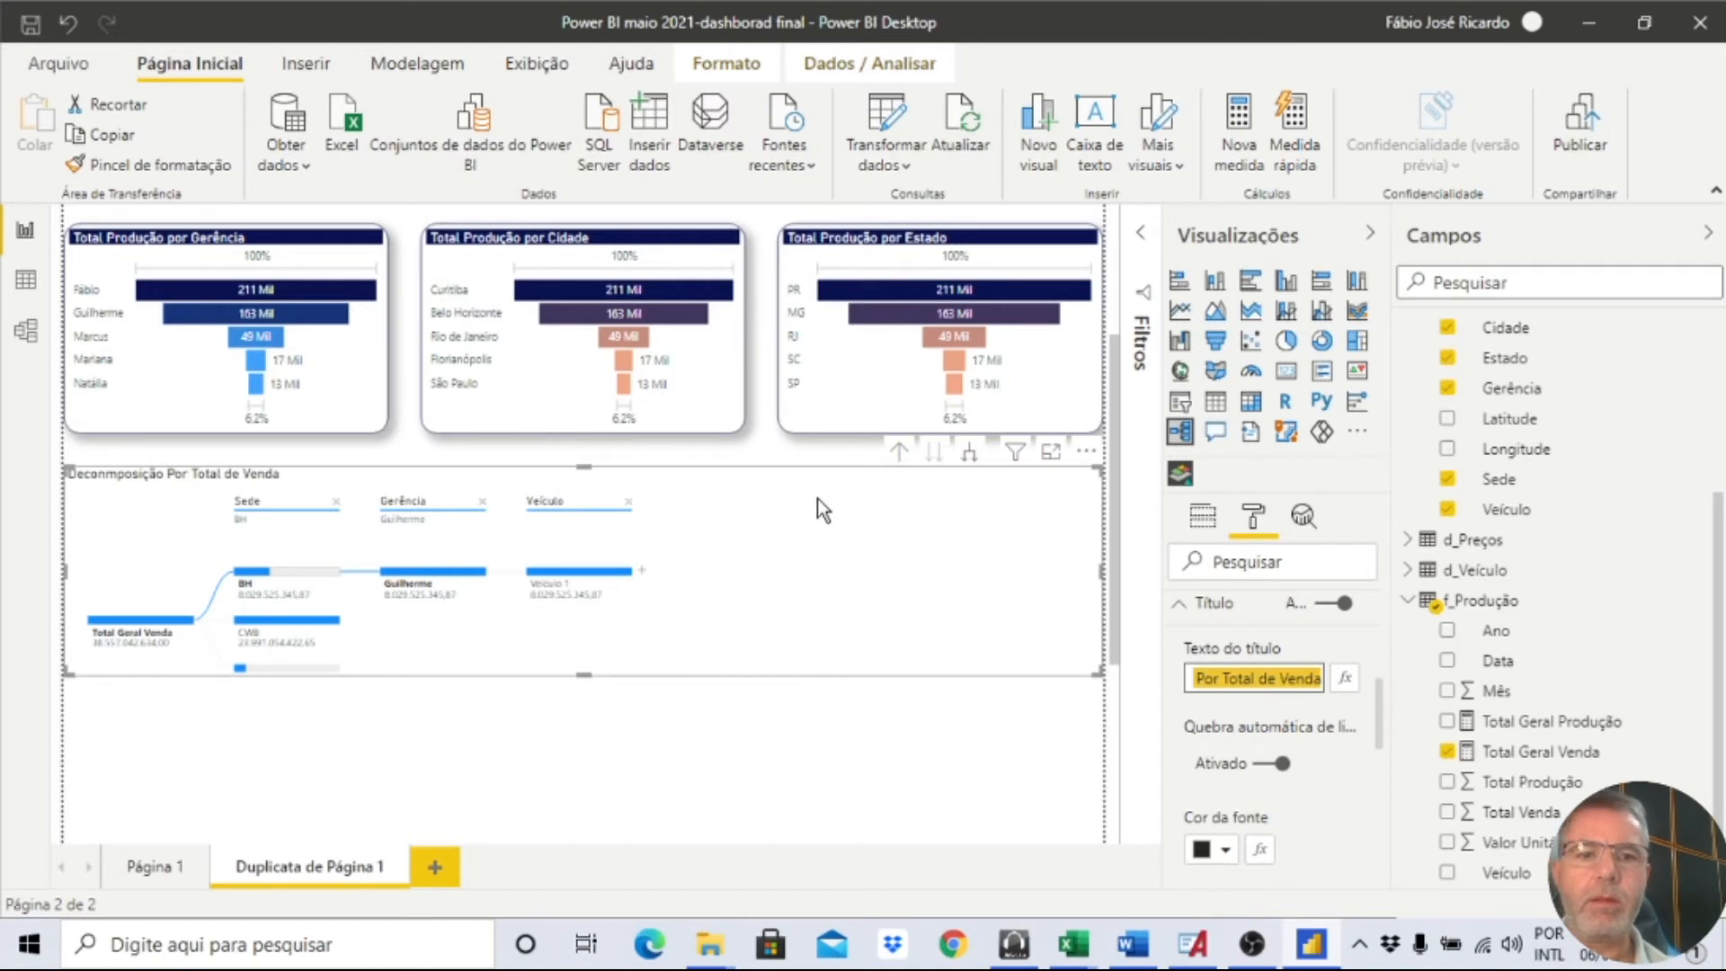
# Give the tree's title a white font on a dark navy background, and make the visual slightly taller.
pyautogui.click(1210, 854)
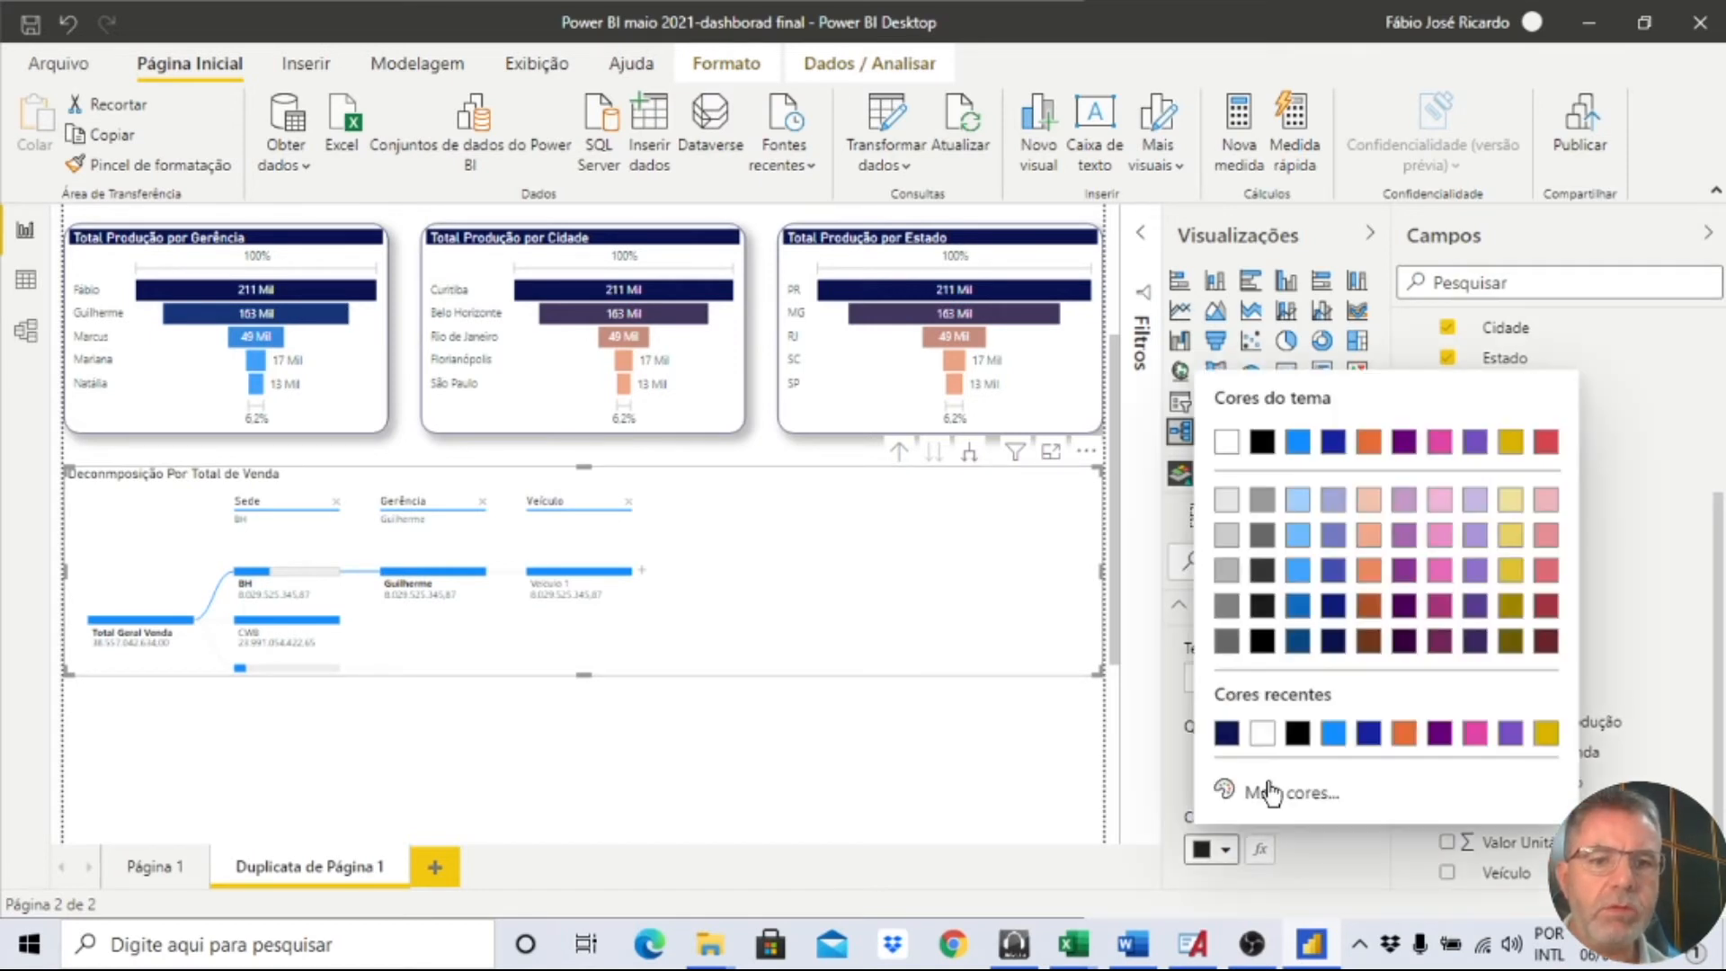
pyautogui.click(1262, 732)
pyautogui.scroll(-3, 1260, 751)
pyautogui.scroll(-5, 1236, 788)
pyautogui.scroll(3, 1250, 700)
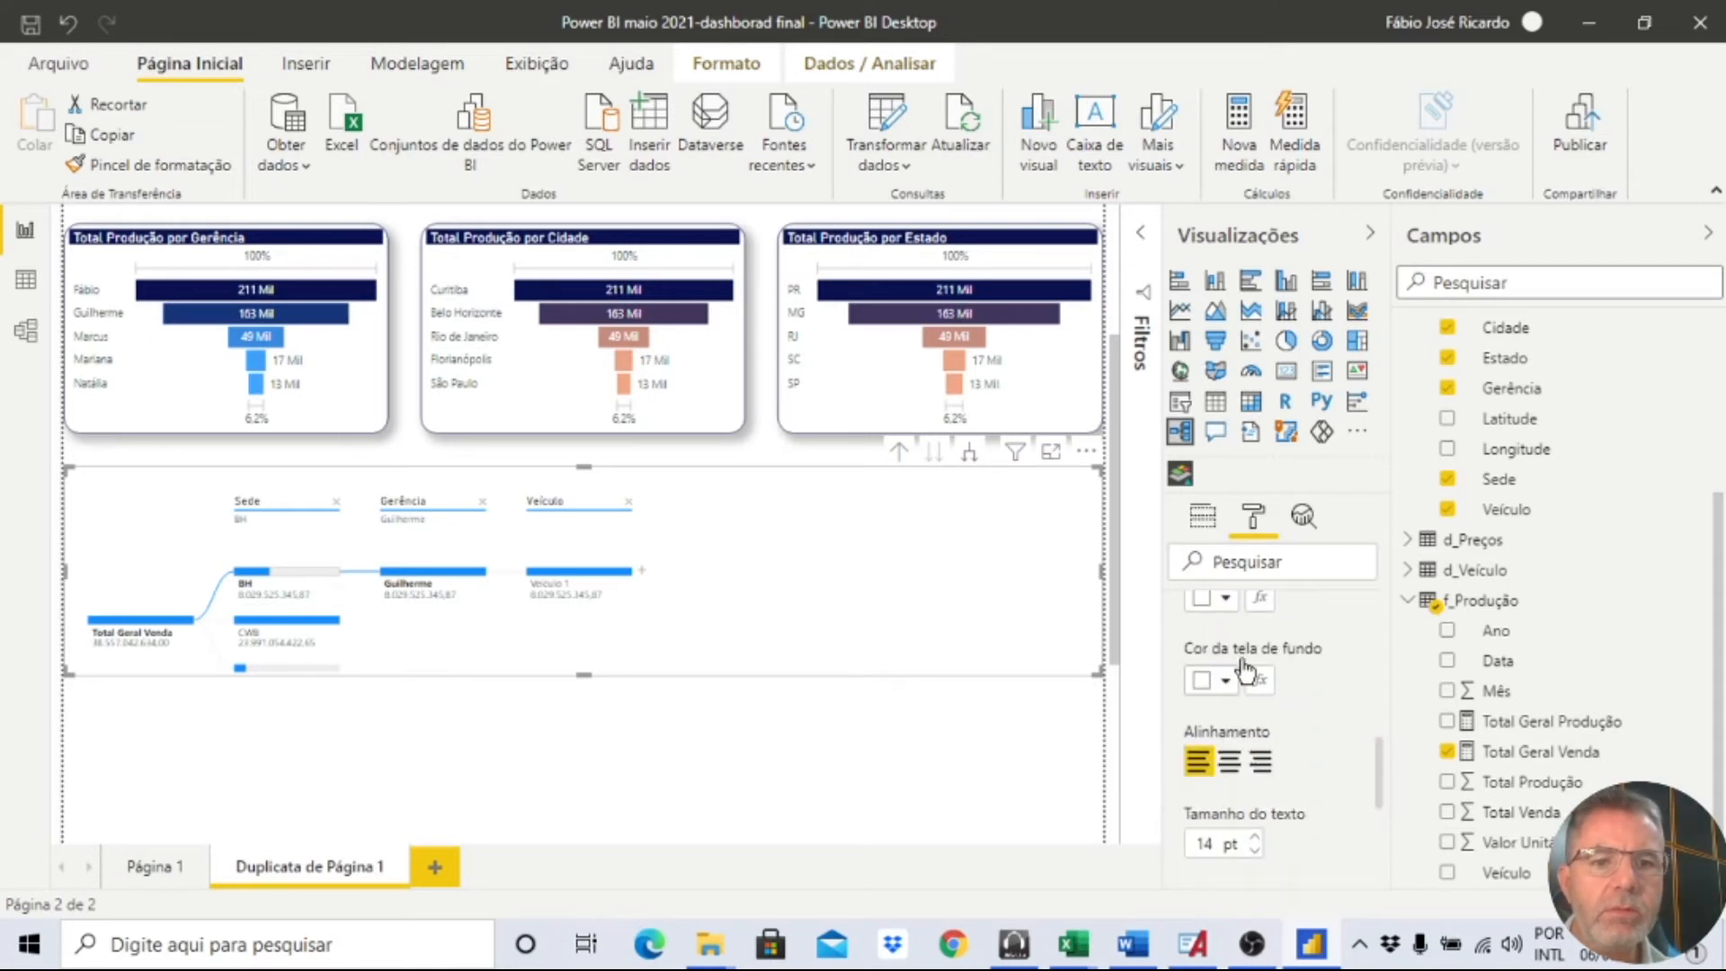
pyautogui.click(1221, 681)
pyautogui.click(1260, 504)
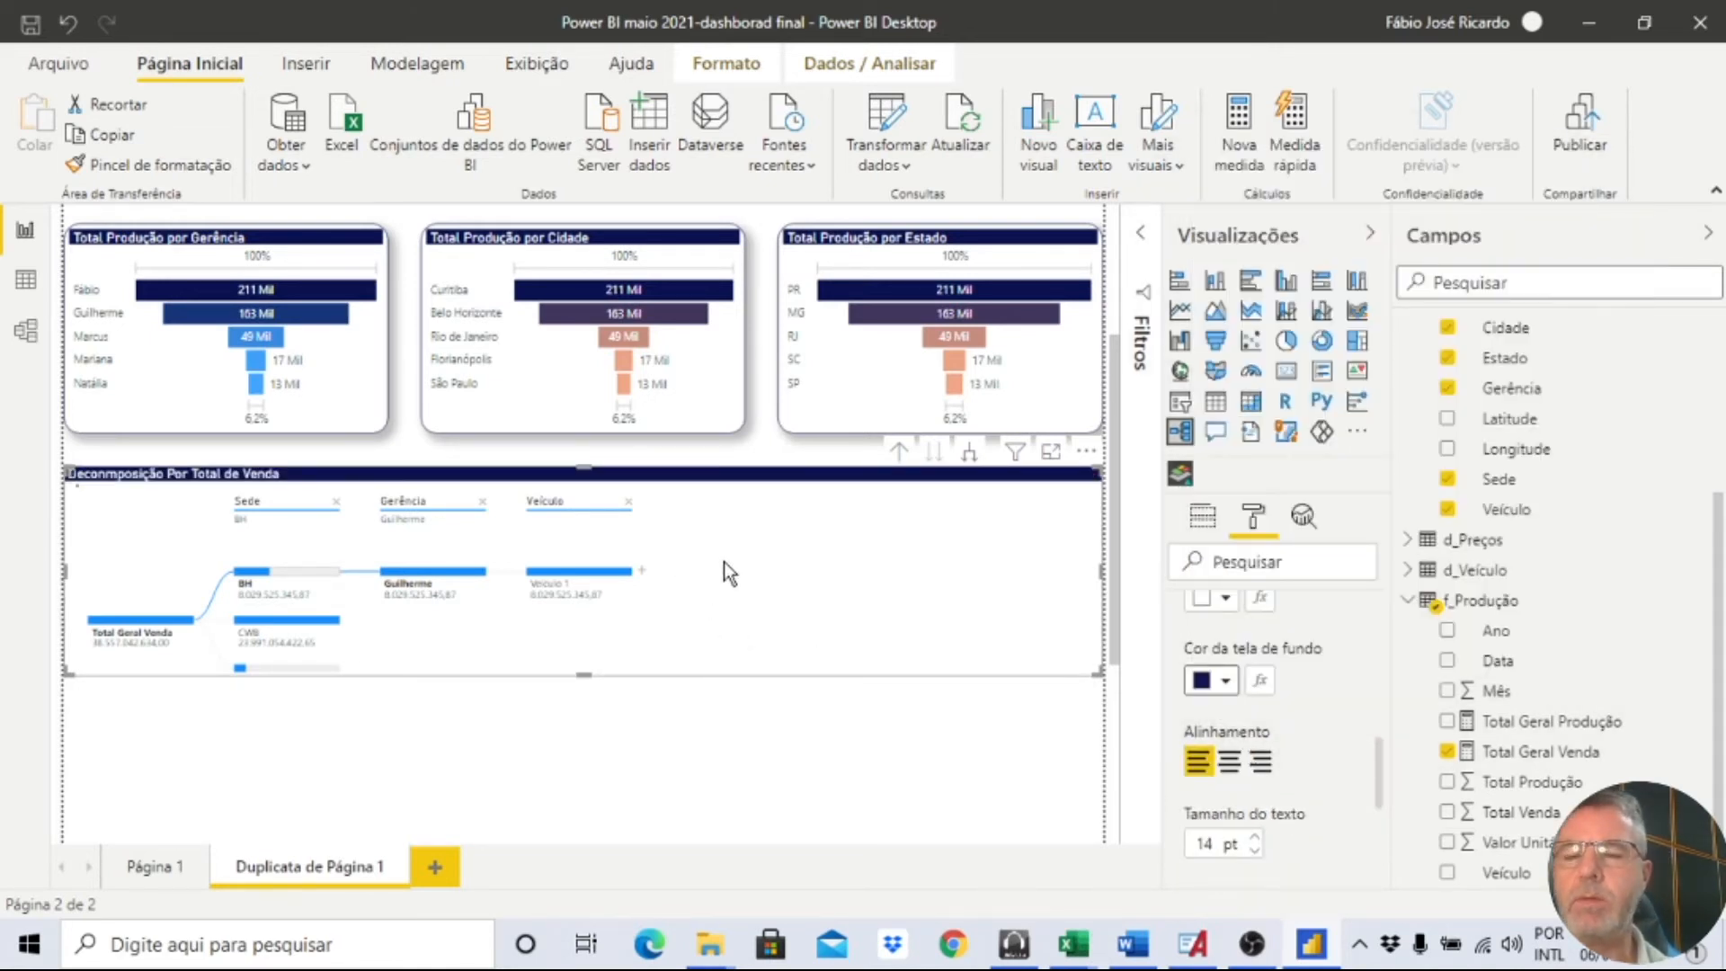
pyautogui.moveTo(588, 672)
pyautogui.mouseDown()
pyautogui.moveTo(555, 743)
pyautogui.moveTo(591, 680)
pyautogui.mouseUp()
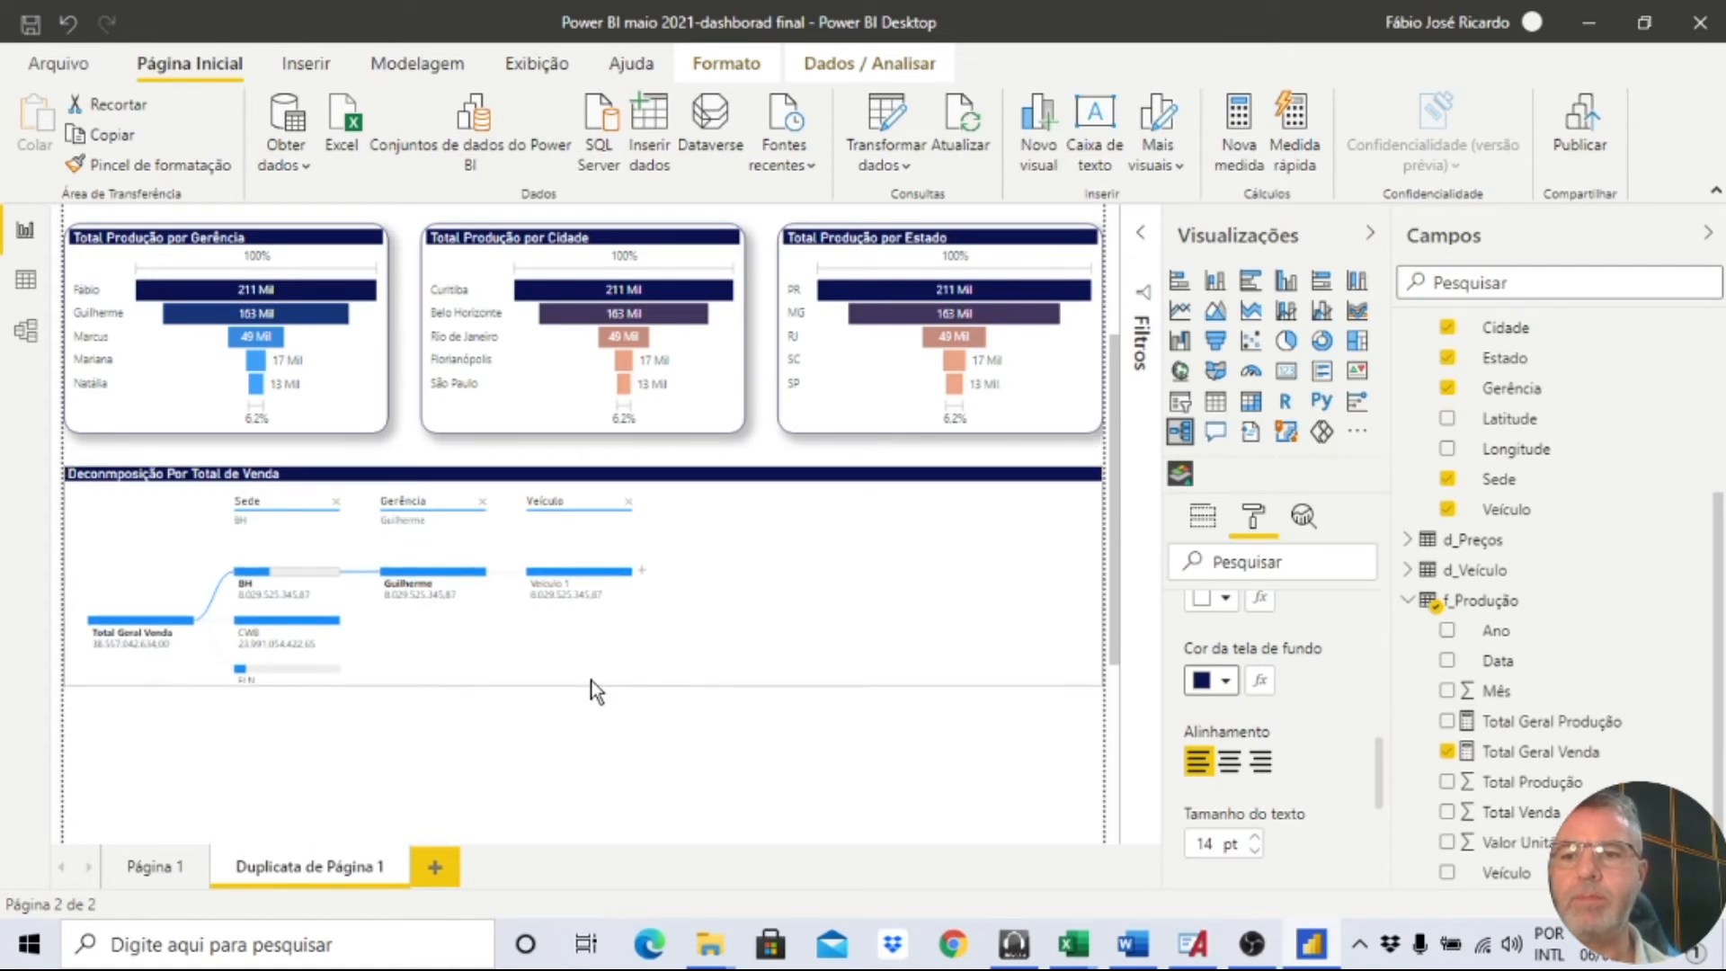
# Turn on the tree's shadow and its border, colouring the border dark navy.
pyautogui.scroll(-4, 1281, 681)
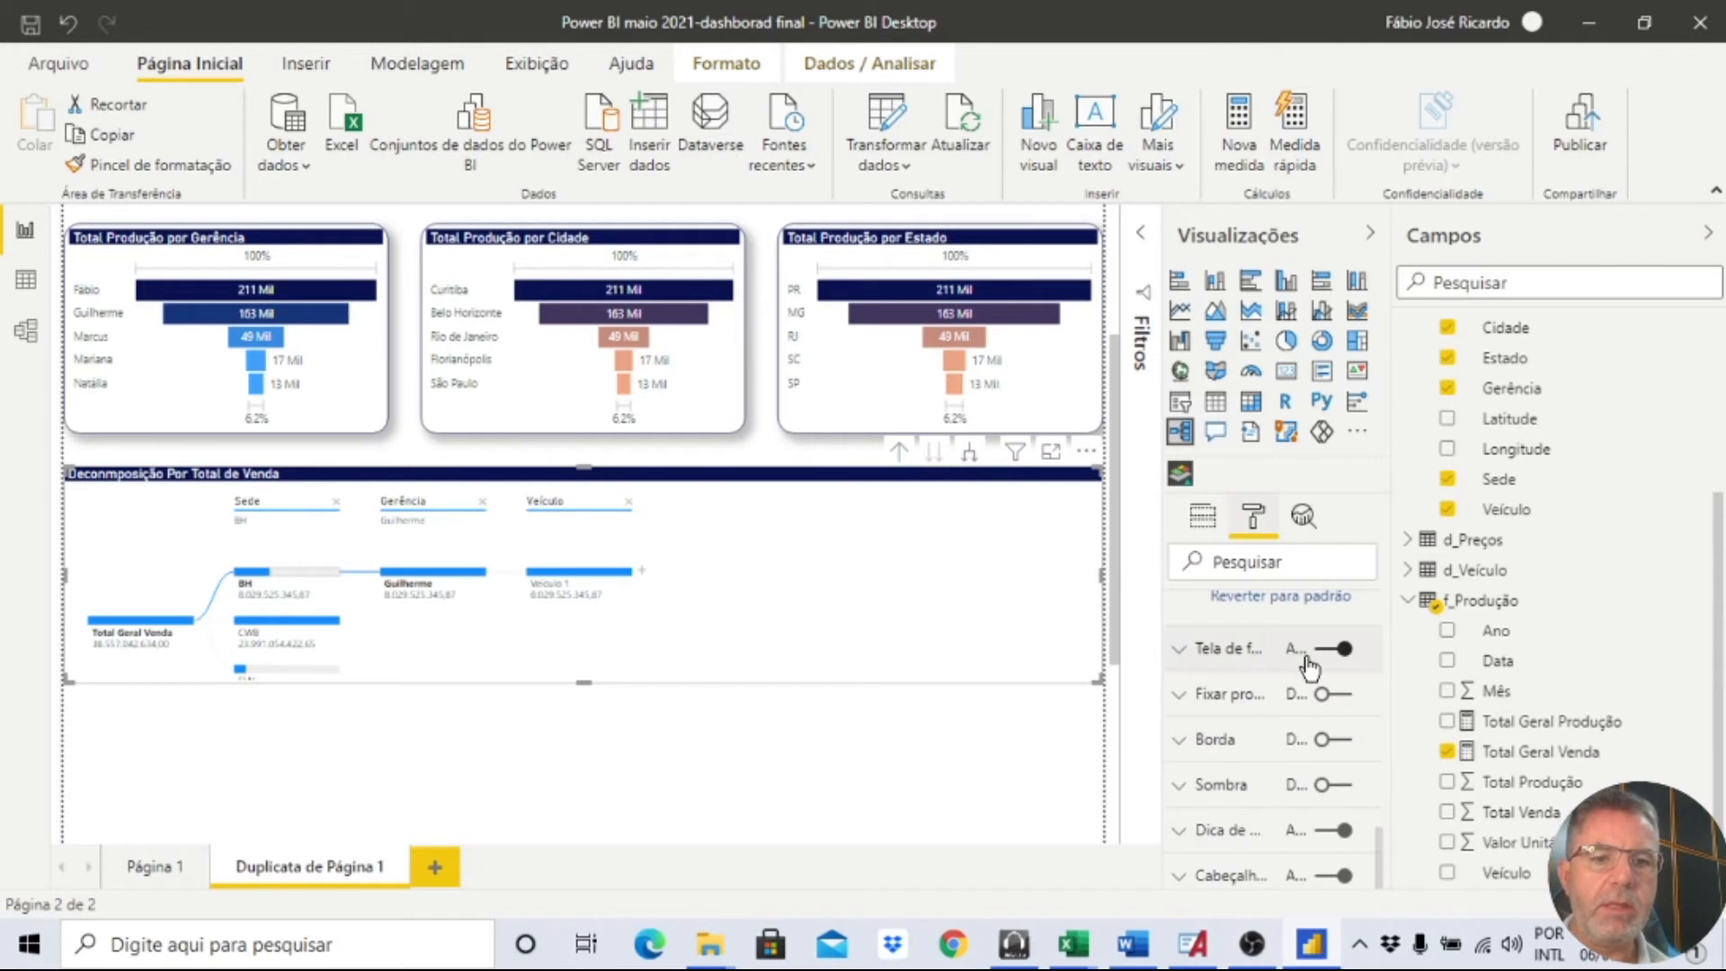
pyautogui.click(1199, 757)
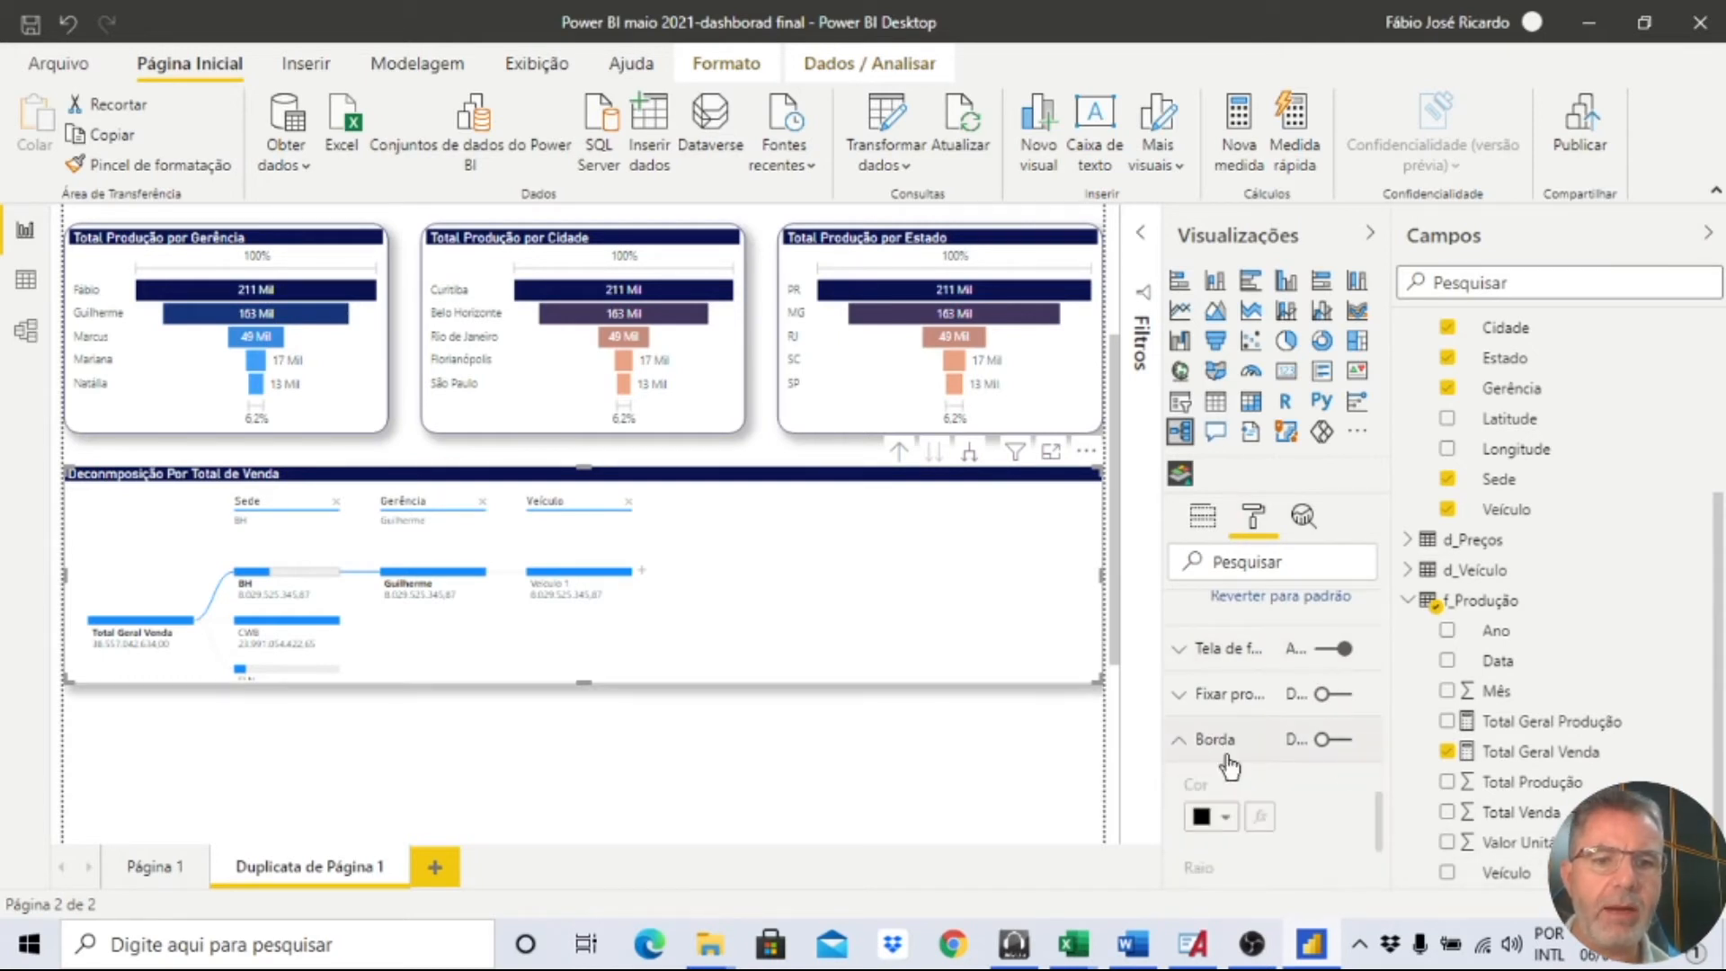
pyautogui.click(1333, 738)
pyautogui.click(1226, 813)
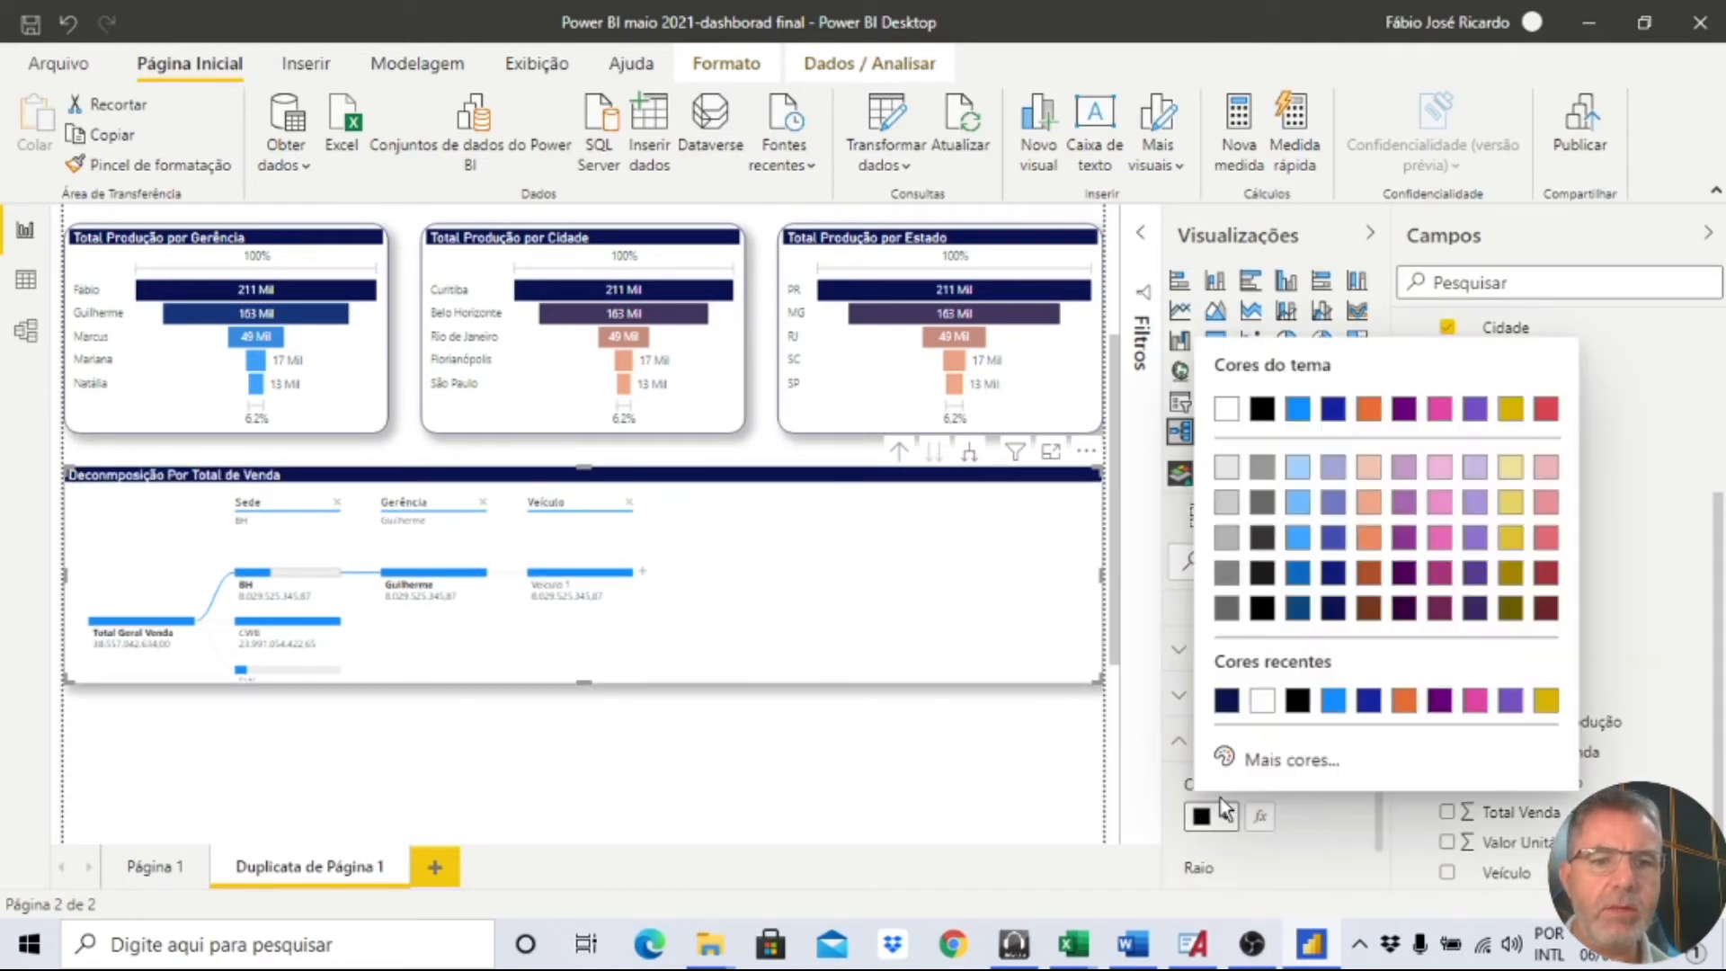
pyautogui.click(1226, 701)
# Set the tree border's corner radius to 20 px.
pyautogui.scroll(-3, 1247, 795)
pyautogui.moveTo(1217, 666); pyautogui.dragTo(1060, 653)
pyautogui.write('10')
pyautogui.press('BackSpace')
pyautogui.press('BackSpace')
pyautogui.write('20')
pyautogui.press('Tab')
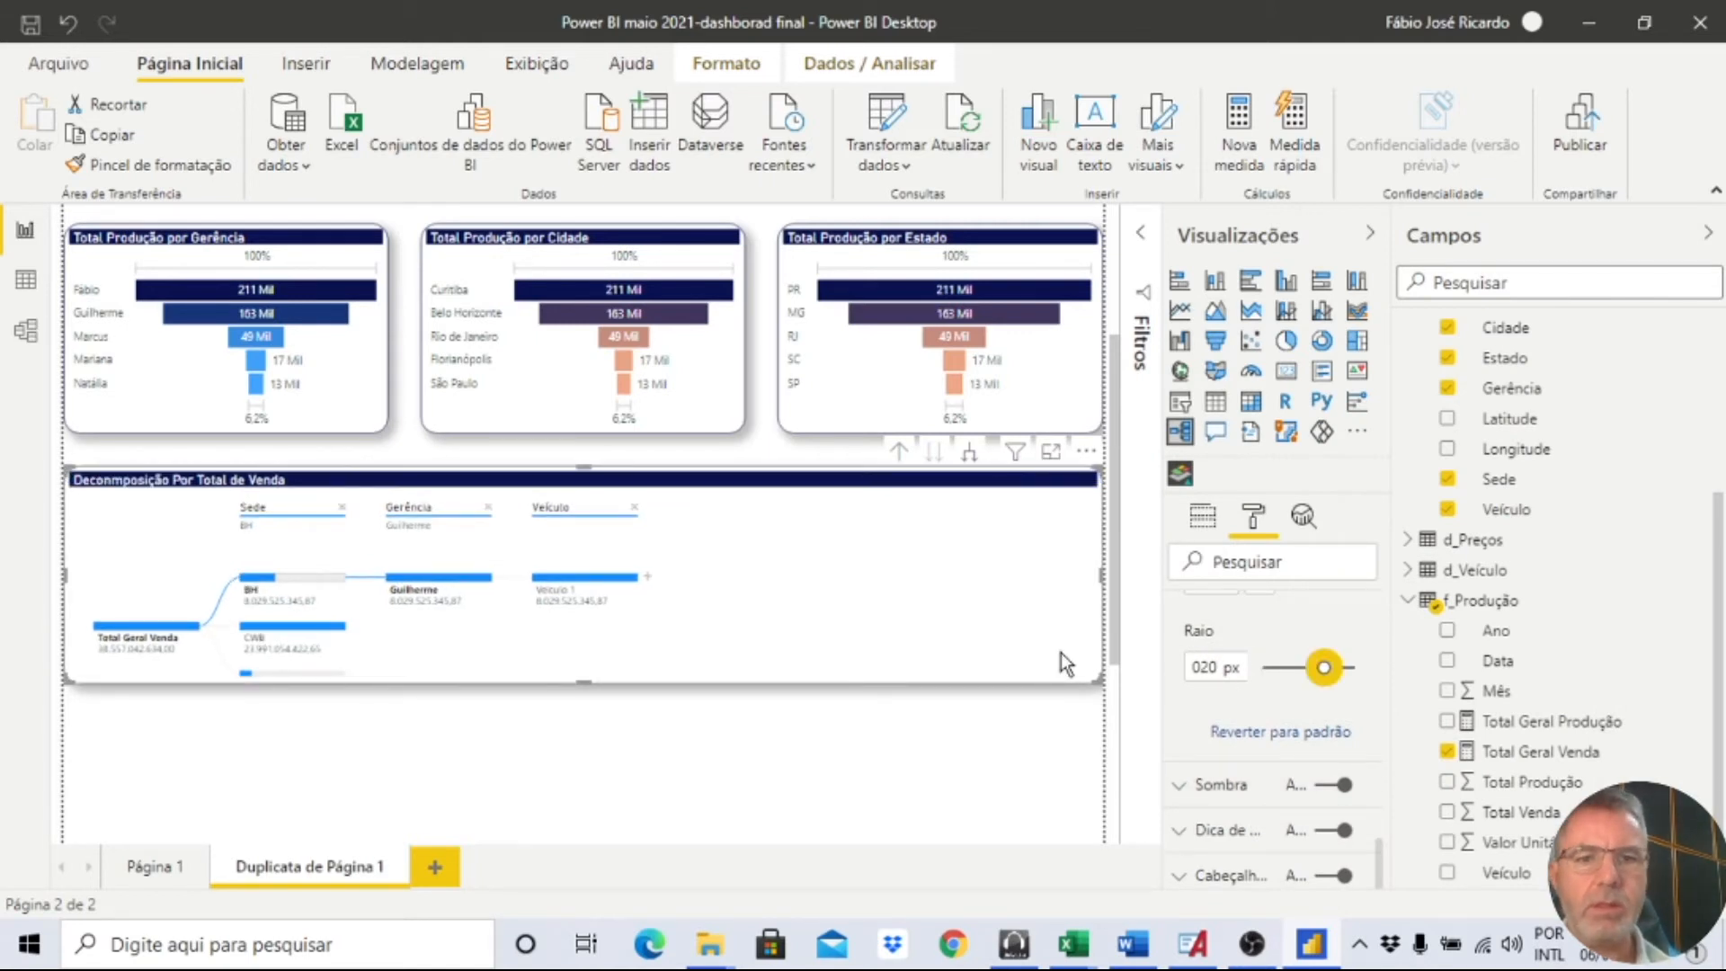
pyautogui.doubleClick(1199, 665)
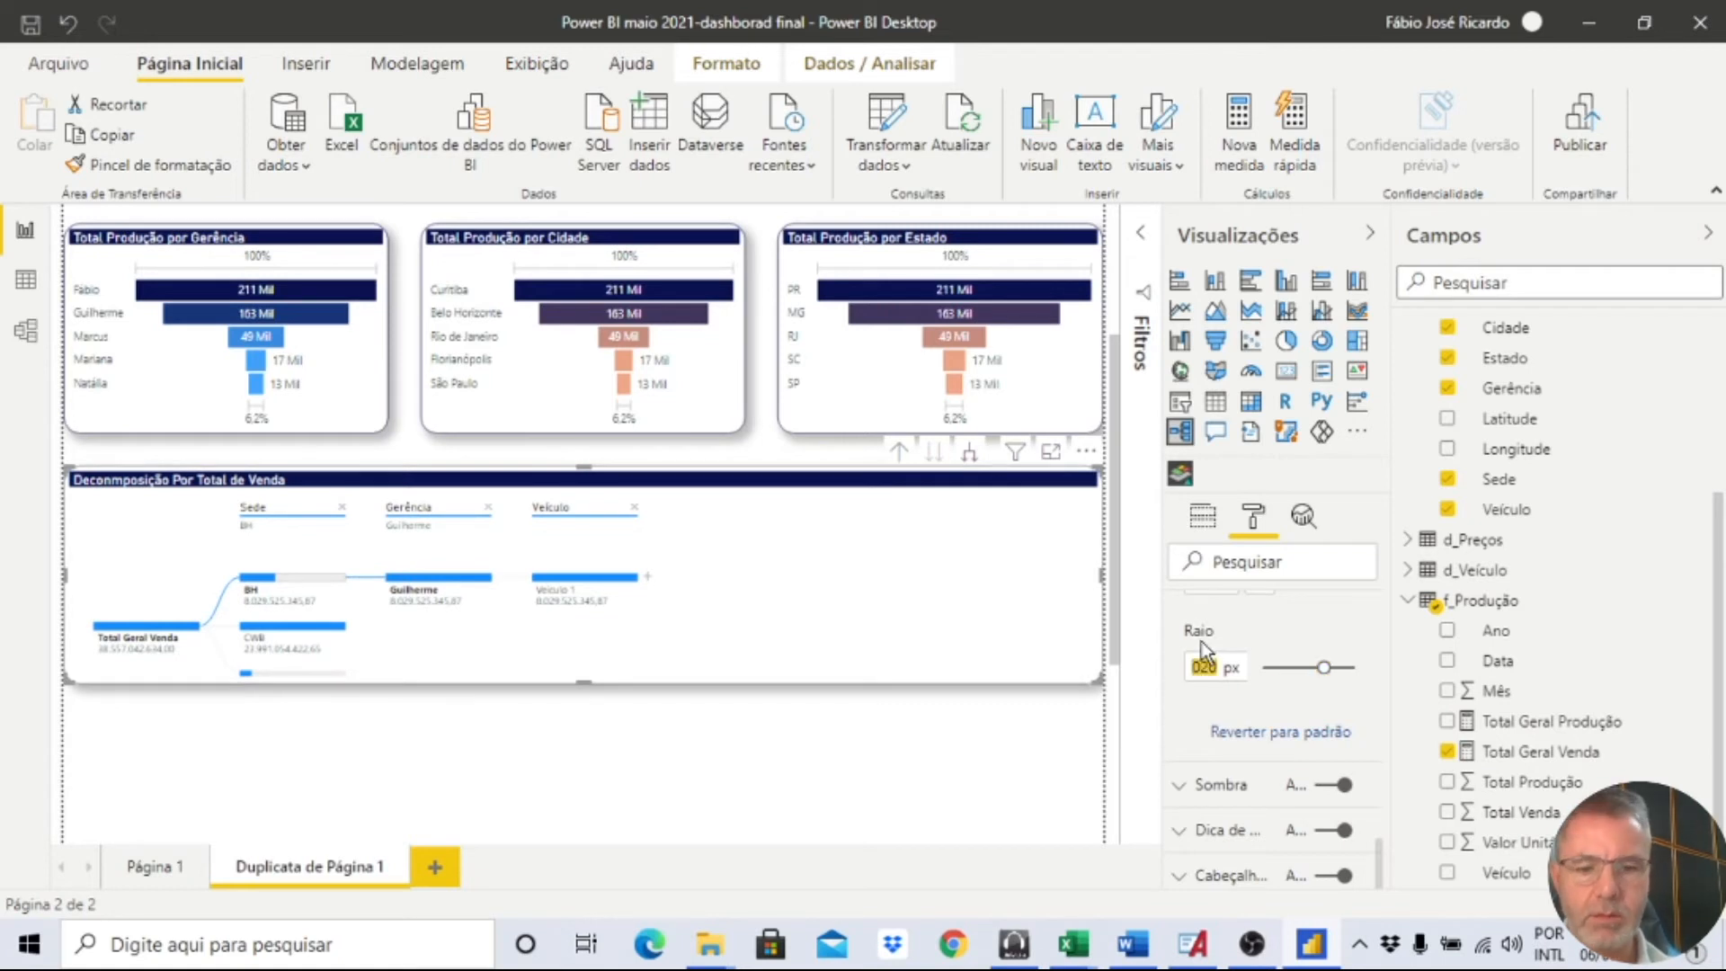
pyautogui.click(946, 737)
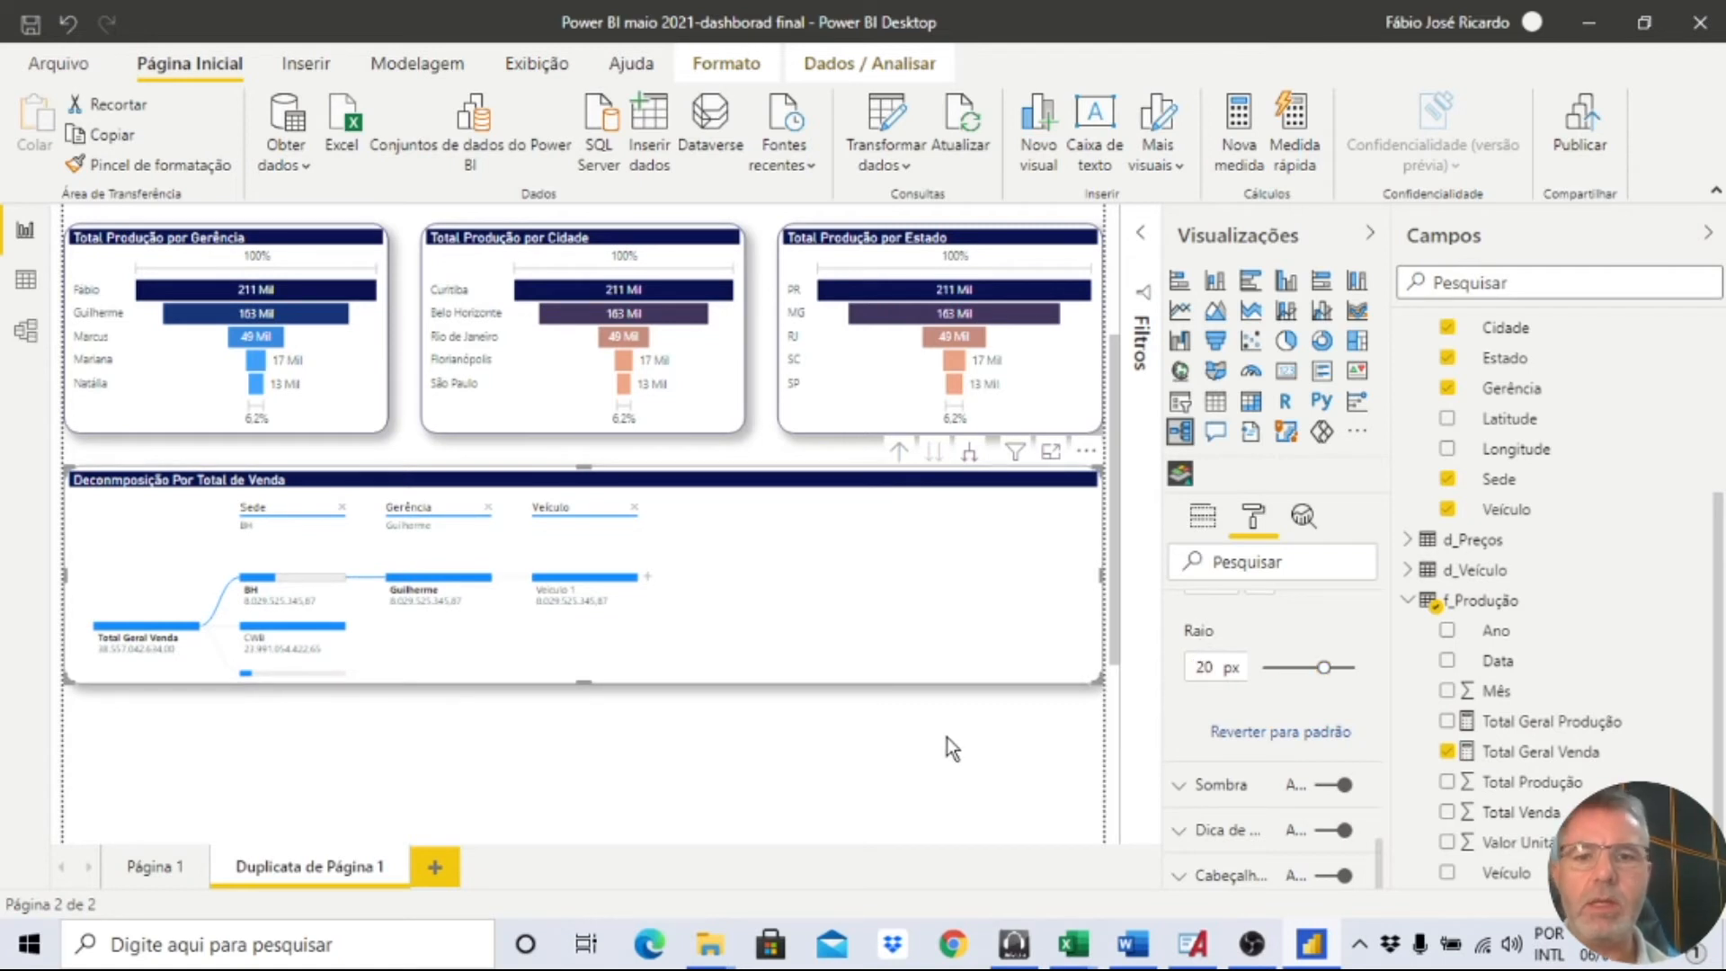
# Duplicate the decomposition tree and place the copy directly below the original.
pyautogui.click(800, 494)
pyautogui.hotkey('ctrl', 'c')
pyautogui.hotkey('ctrl', 'v')
pyautogui.moveTo(770, 697)
pyautogui.mouseDown()
pyautogui.moveTo(778, 732)
pyautogui.moveTo(782, 712)
pyautogui.mouseUp()
# Replace Total Geral Venda with Total Geral Produção as the duplicate tree's analysed value.
pyautogui.scroll(-4, 782, 712)
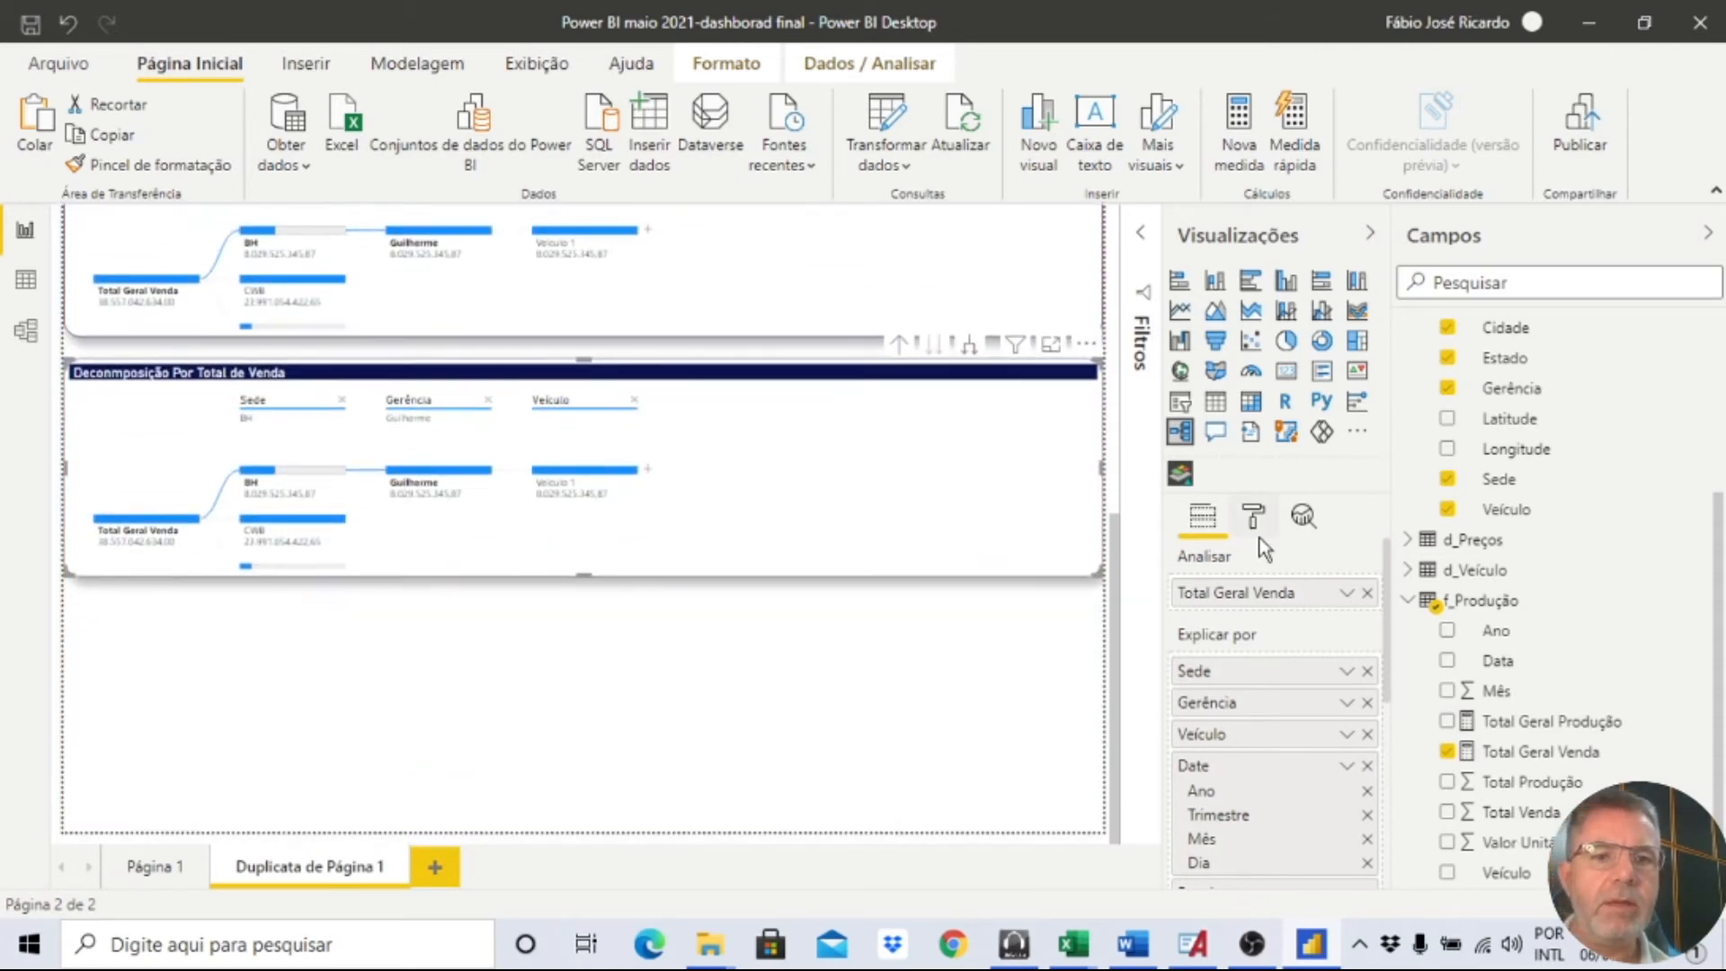
pyautogui.click(1367, 594)
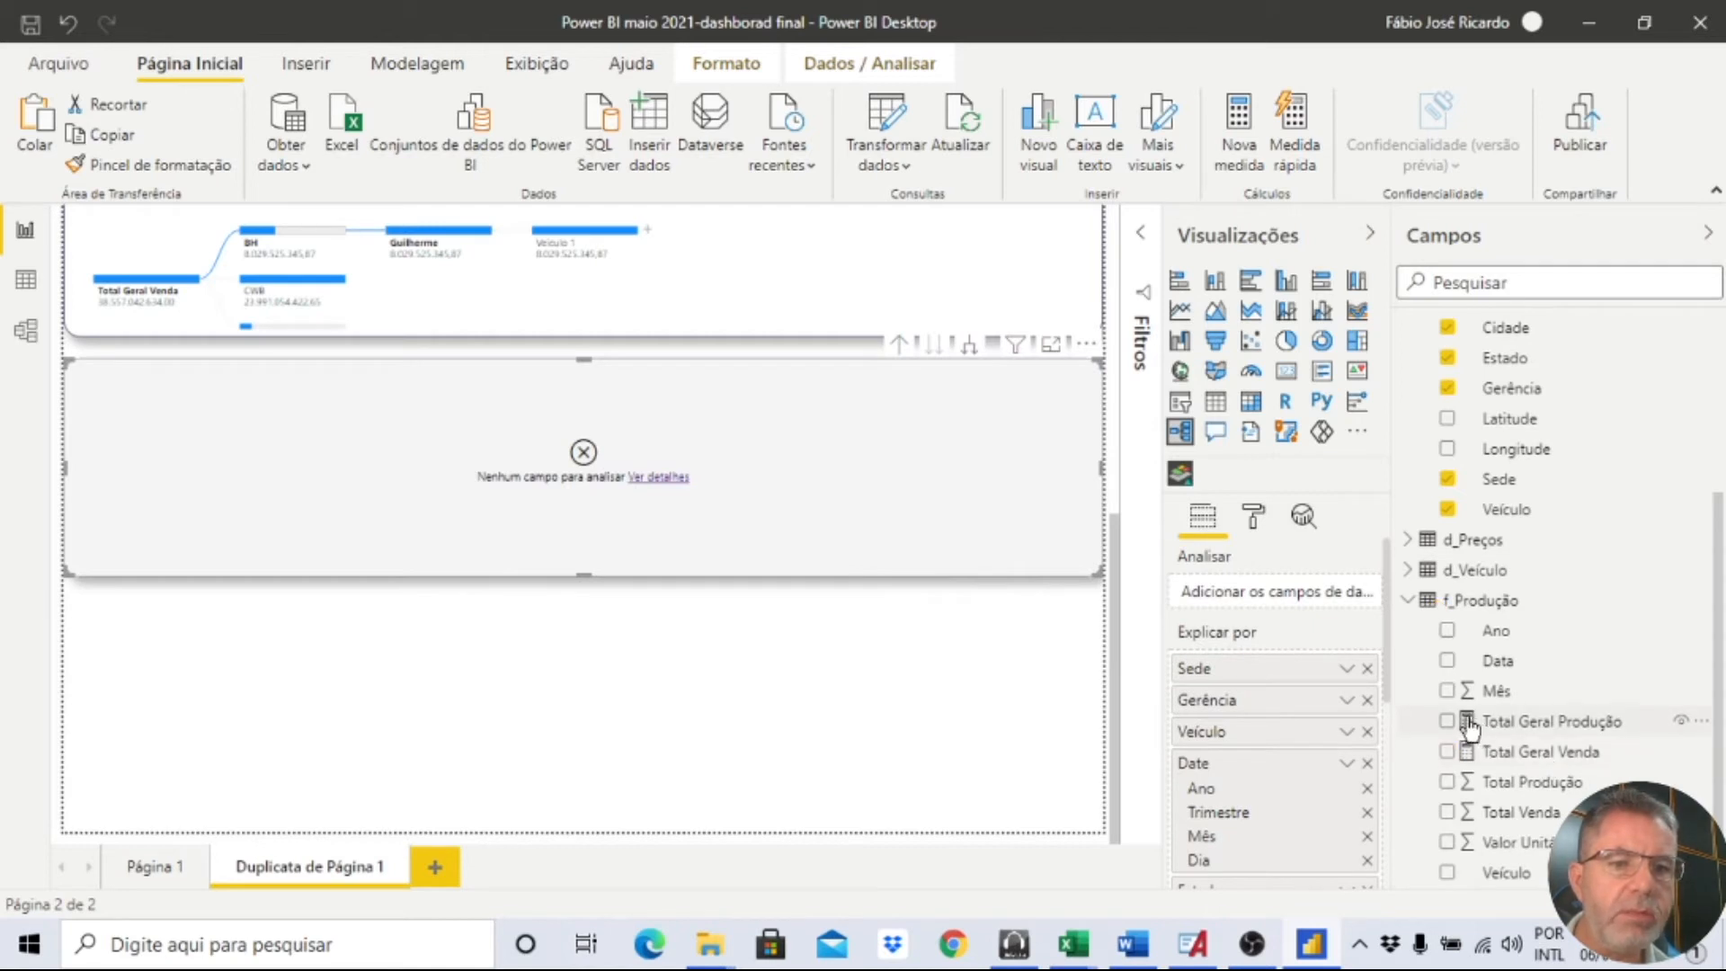
pyautogui.click(1449, 721)
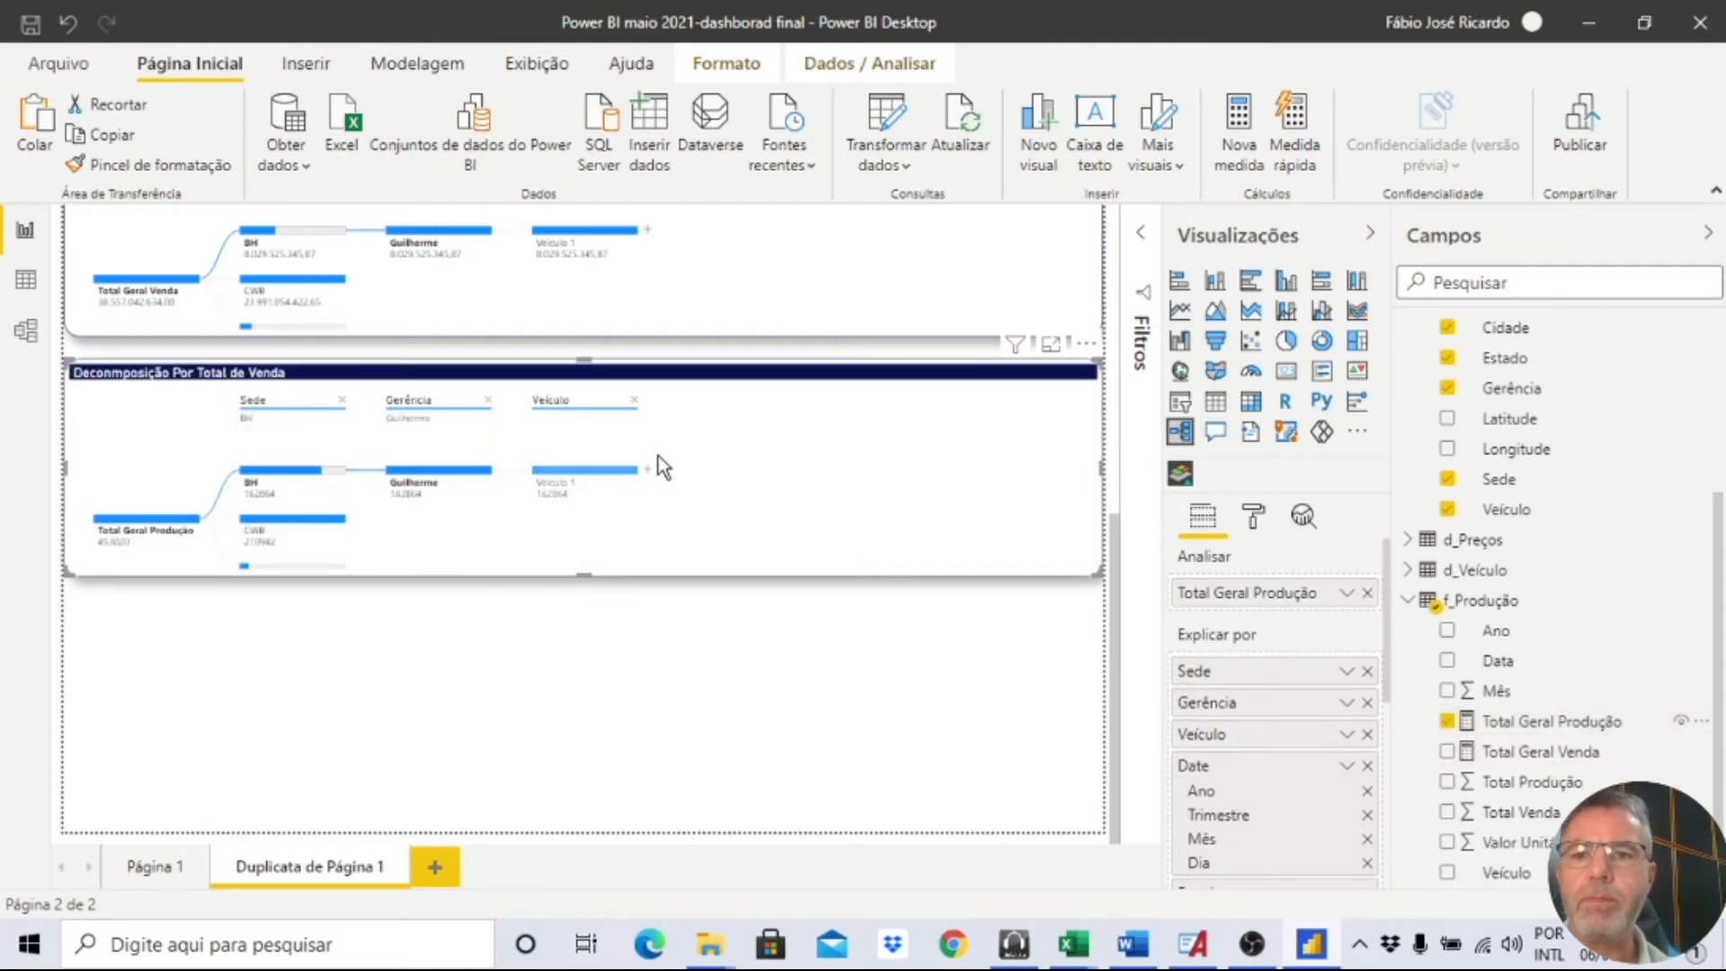
# Change the duplicate tree's positive data bar colour to orange.
pyautogui.click(1252, 518)
pyautogui.scroll(-3, 1253, 692)
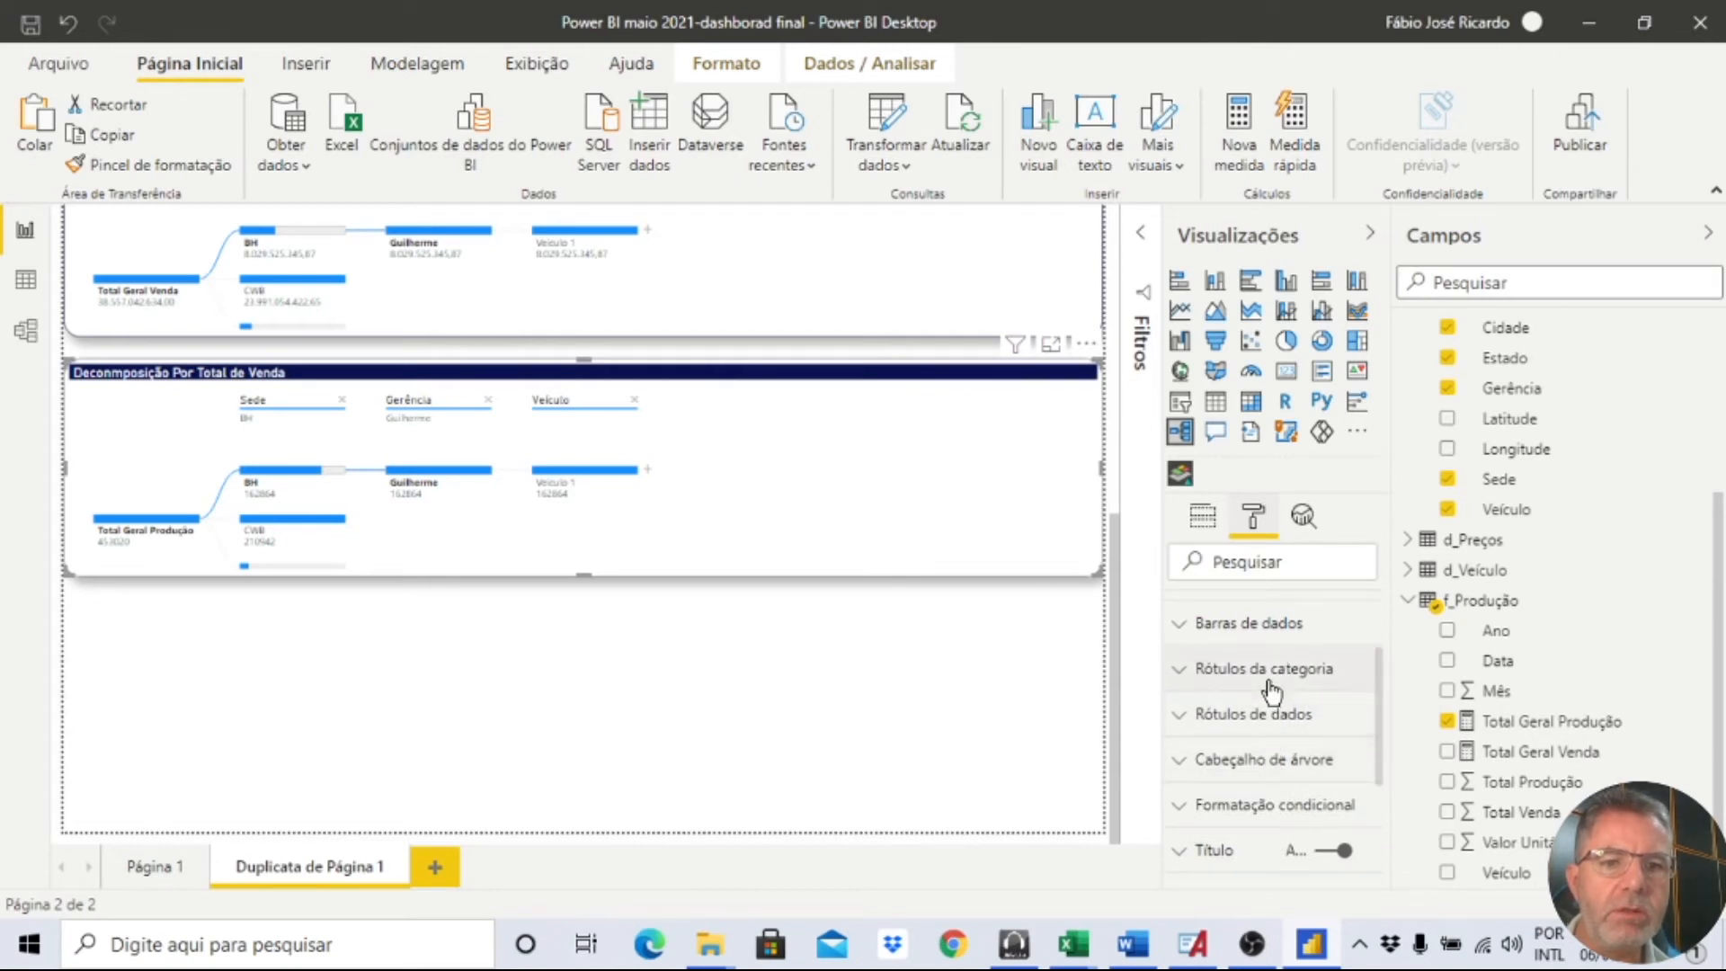
pyautogui.click(1274, 721)
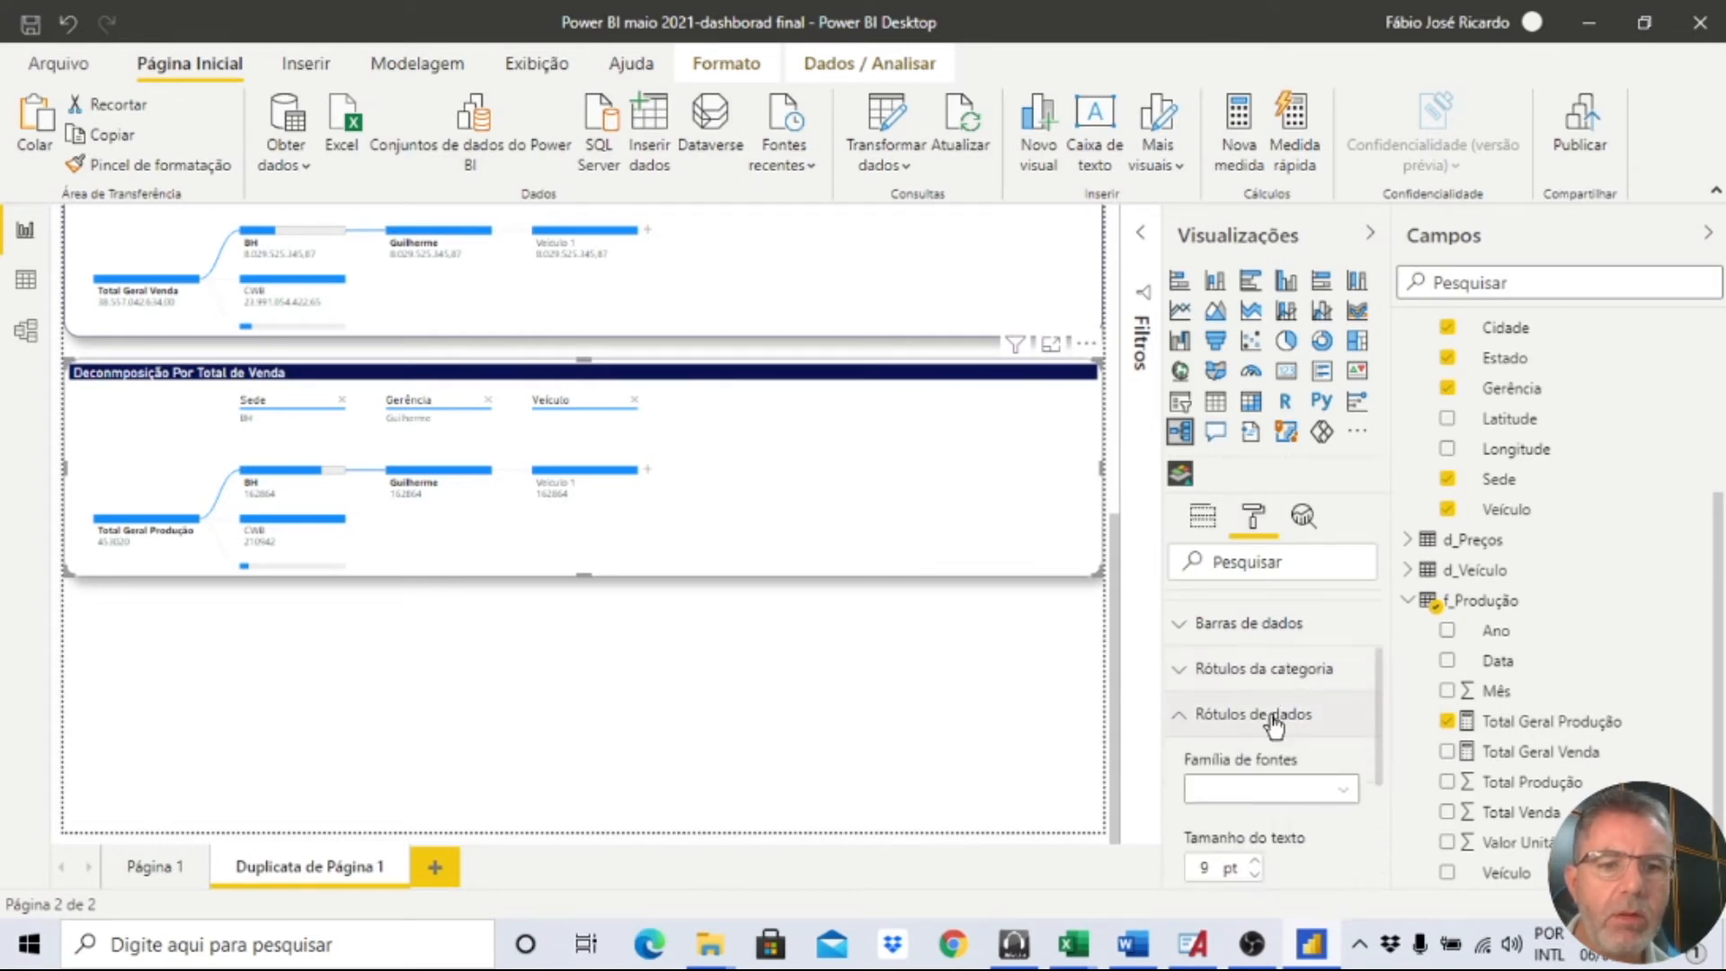
pyautogui.click(1275, 721)
pyautogui.scroll(-2, 1276, 710)
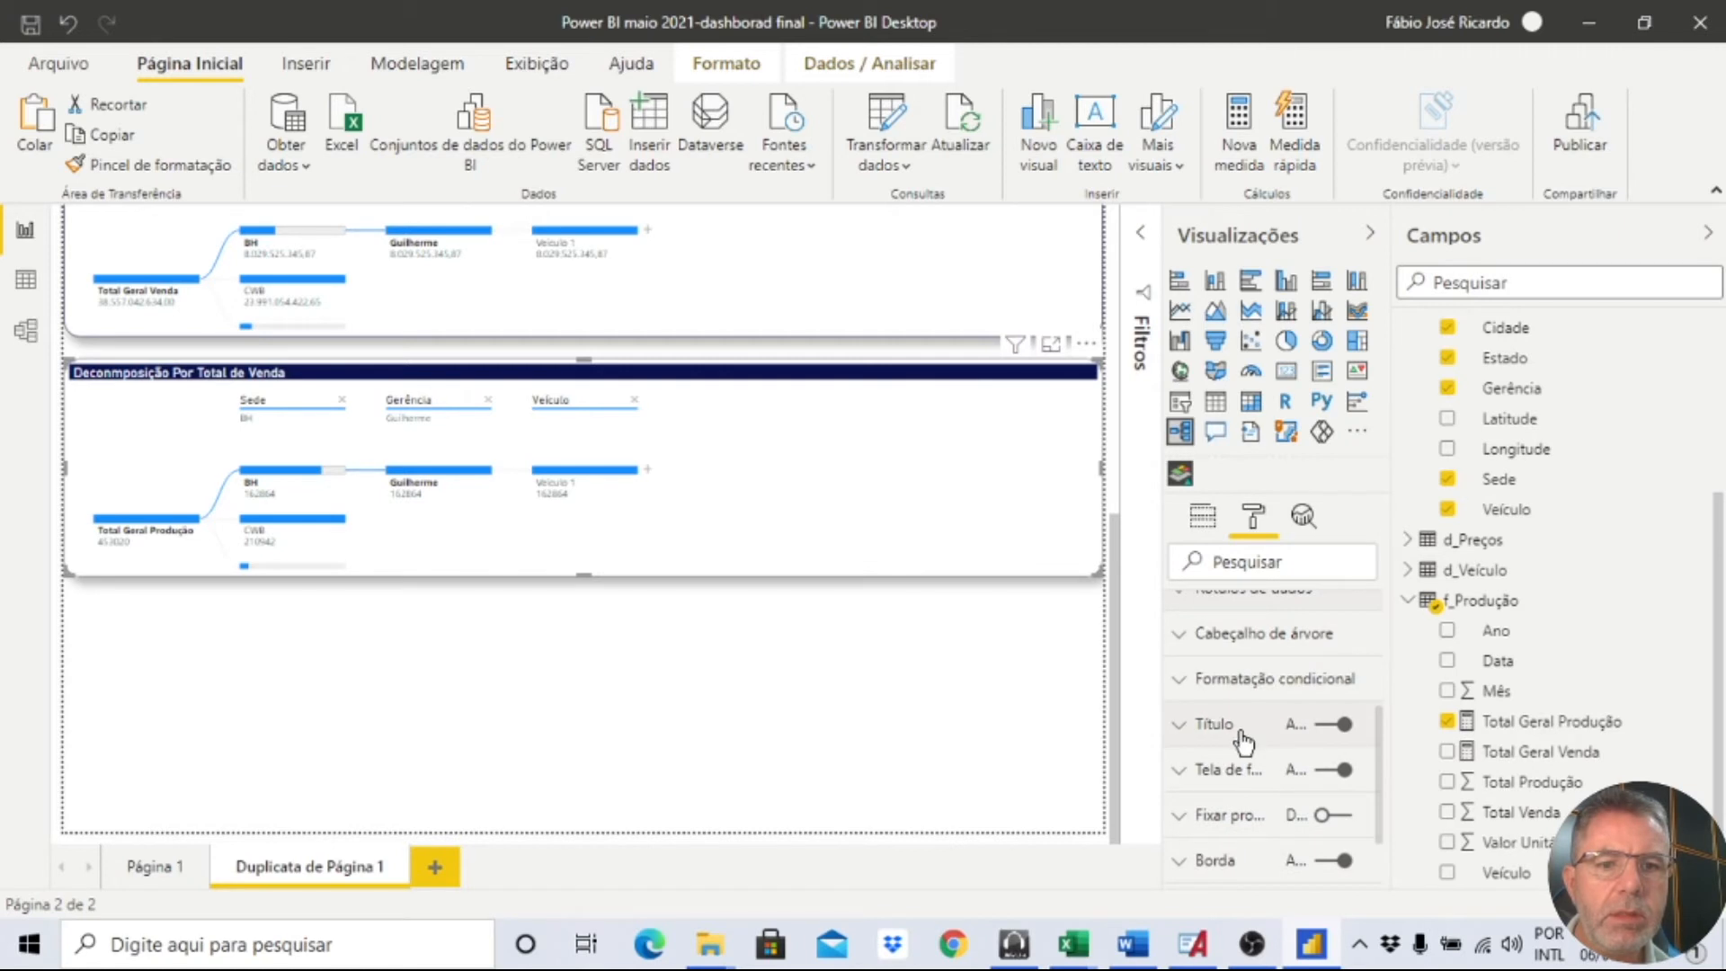
pyautogui.scroll(3, 1258, 715)
pyautogui.scroll(-2, 1336, 761)
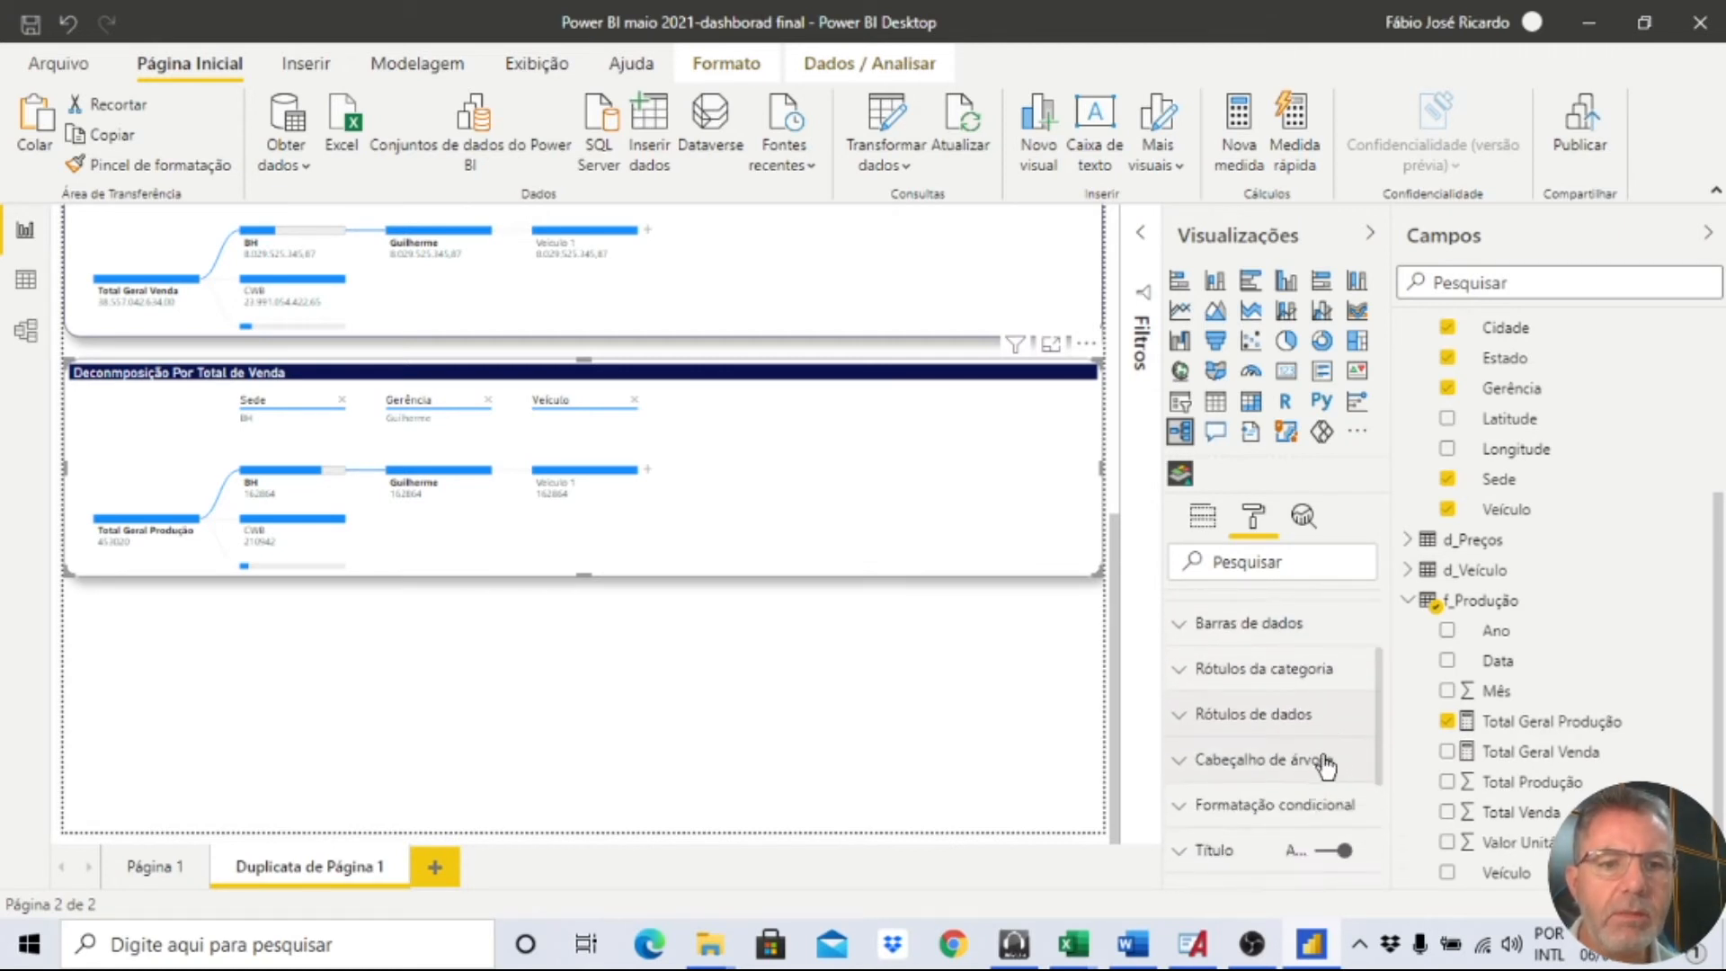
pyautogui.click(1241, 762)
pyautogui.scroll(-3, 1249, 754)
pyautogui.scroll(5, 1252, 762)
pyautogui.click(1249, 756)
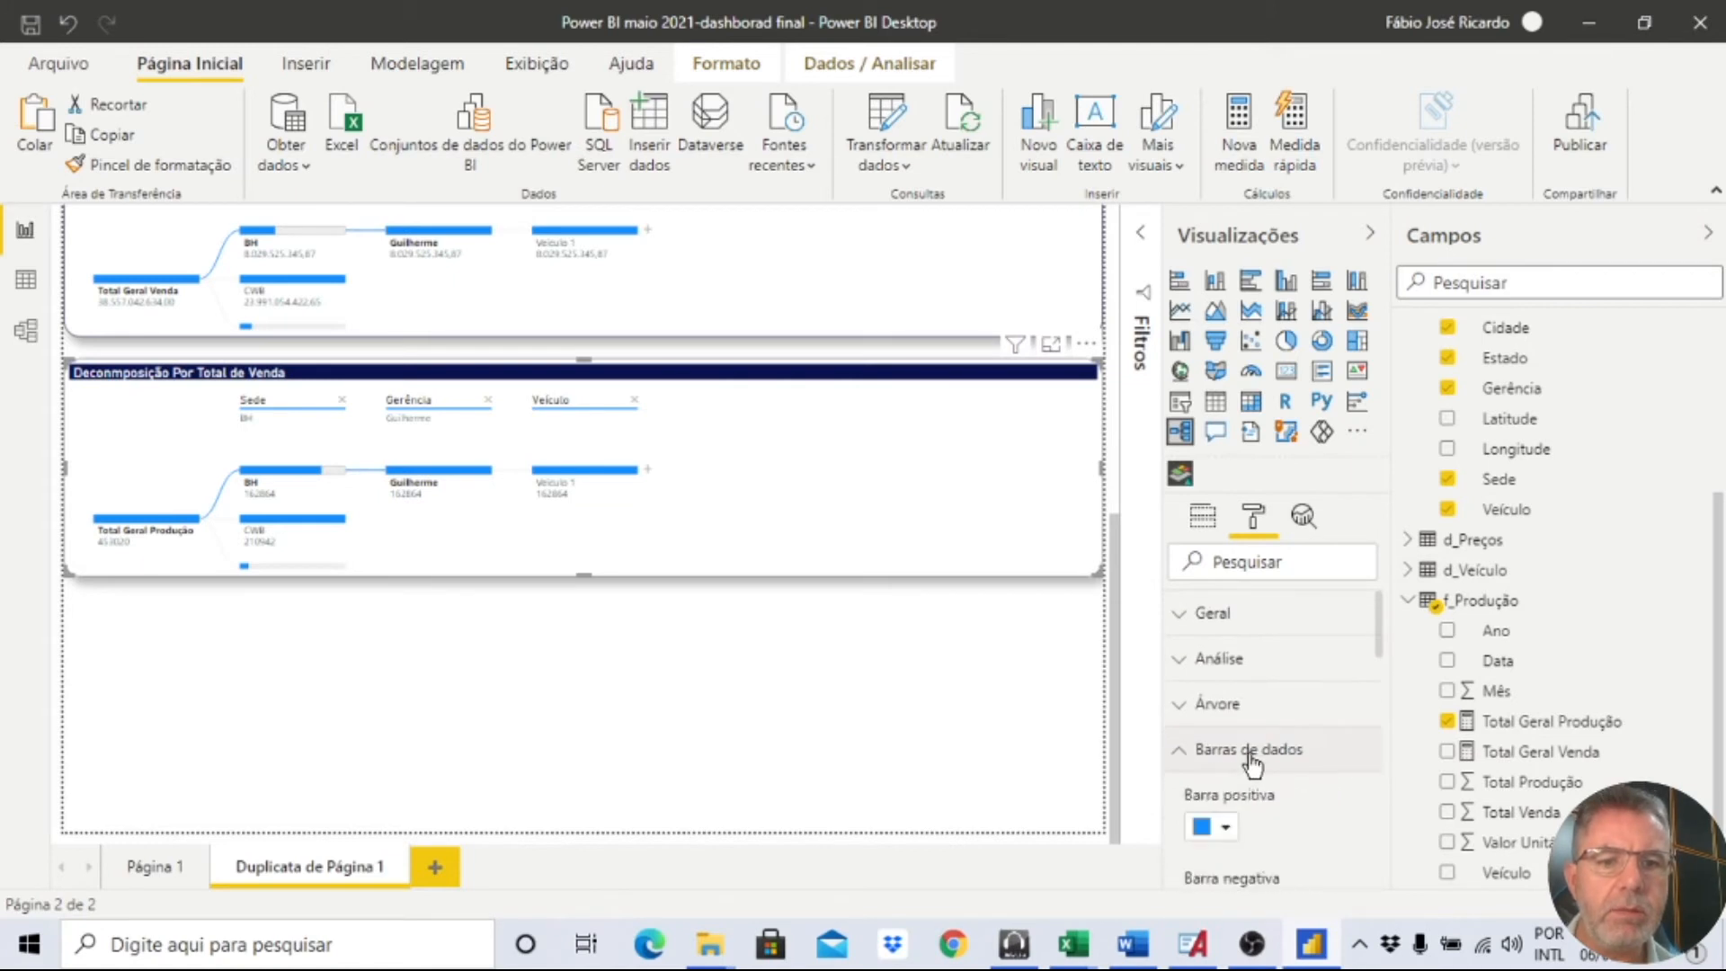
pyautogui.click(1212, 827)
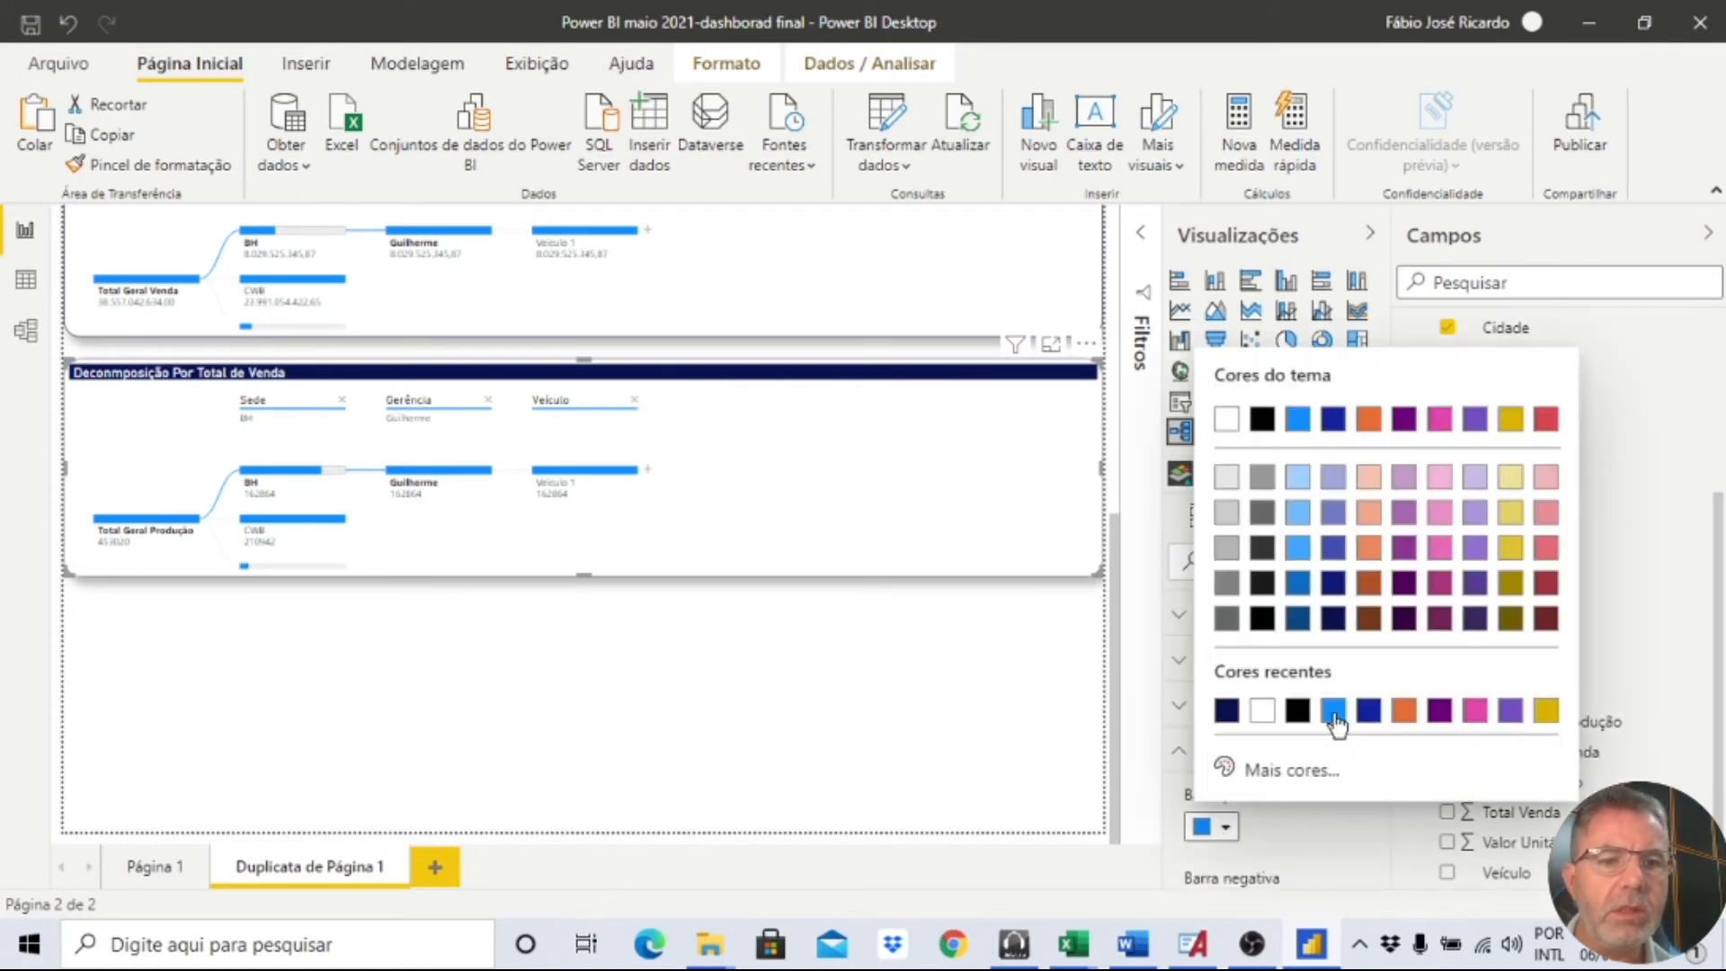
pyautogui.click(1403, 711)
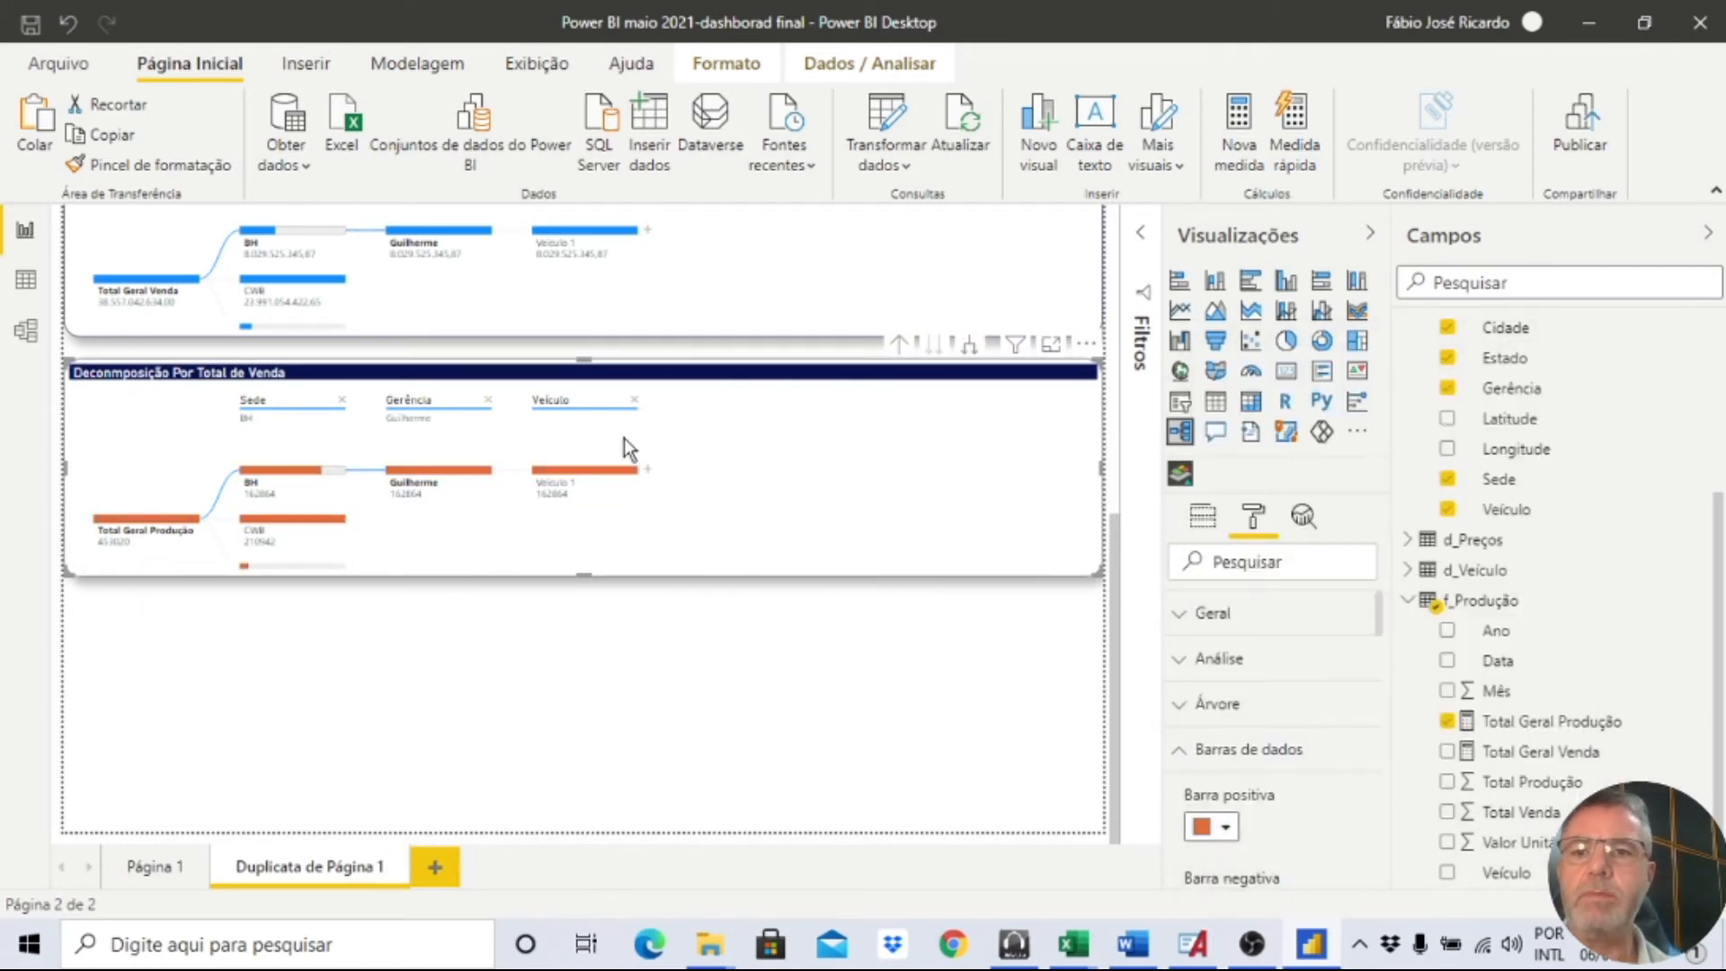
pyautogui.scroll(2, 640, 324)
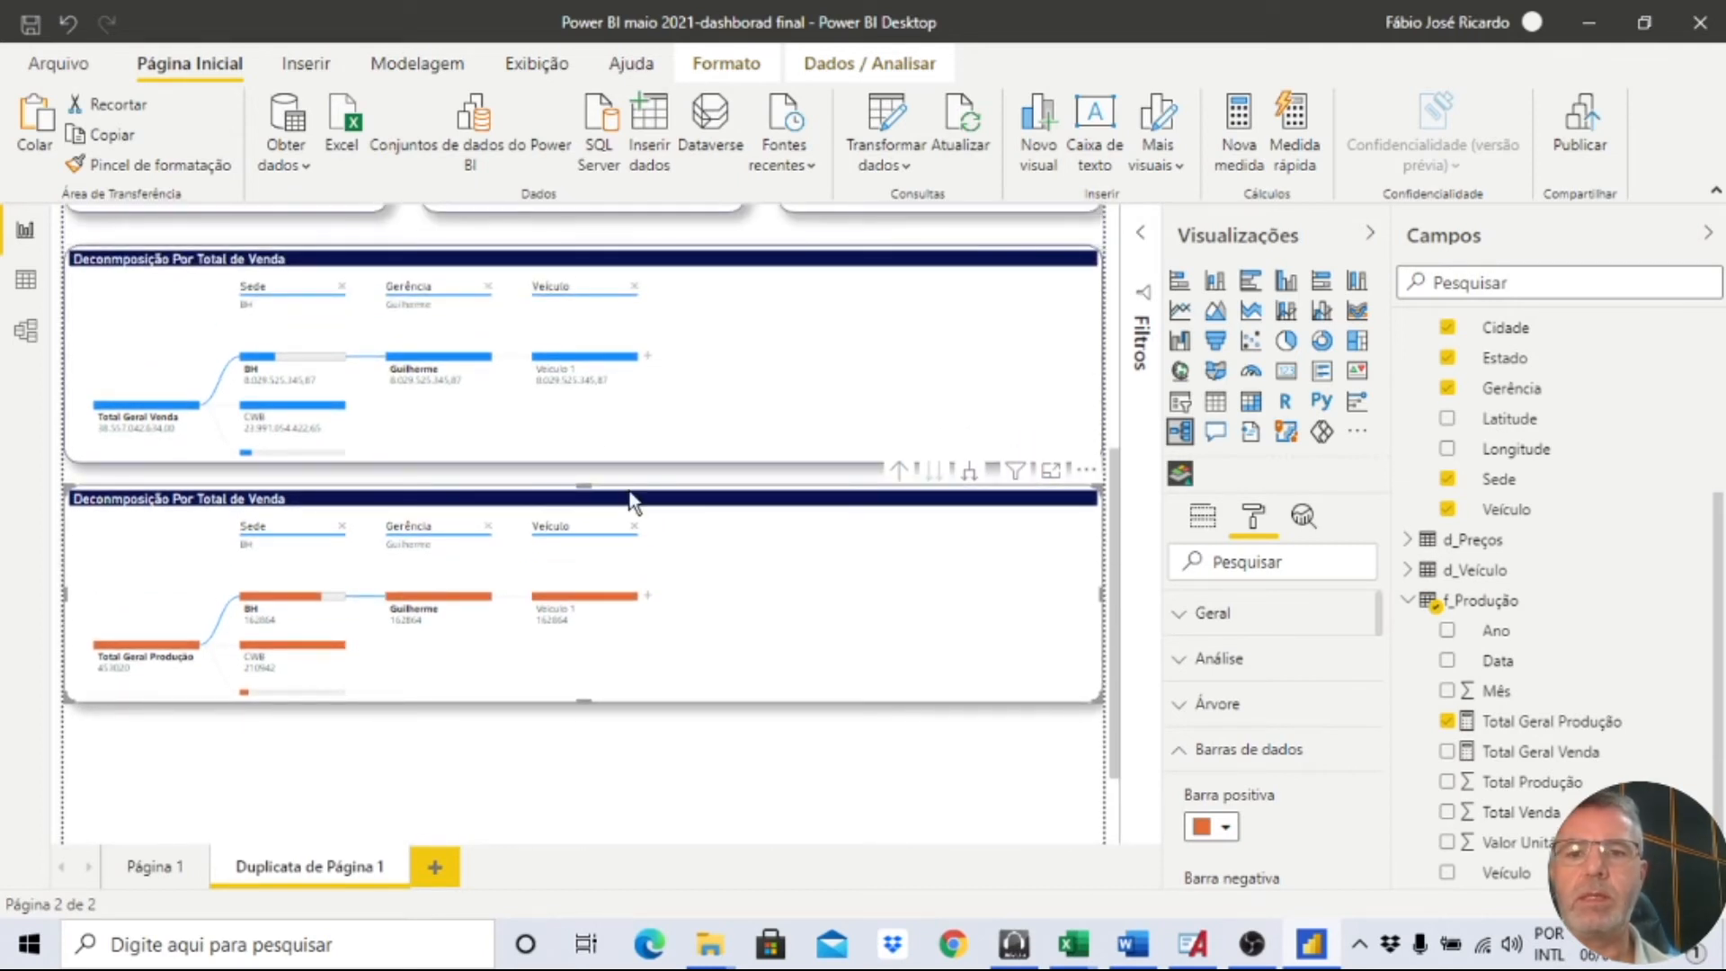
# Change the duplicate tree's title to "Deconmposição Por Total da Produção".
pyautogui.click(1222, 514)
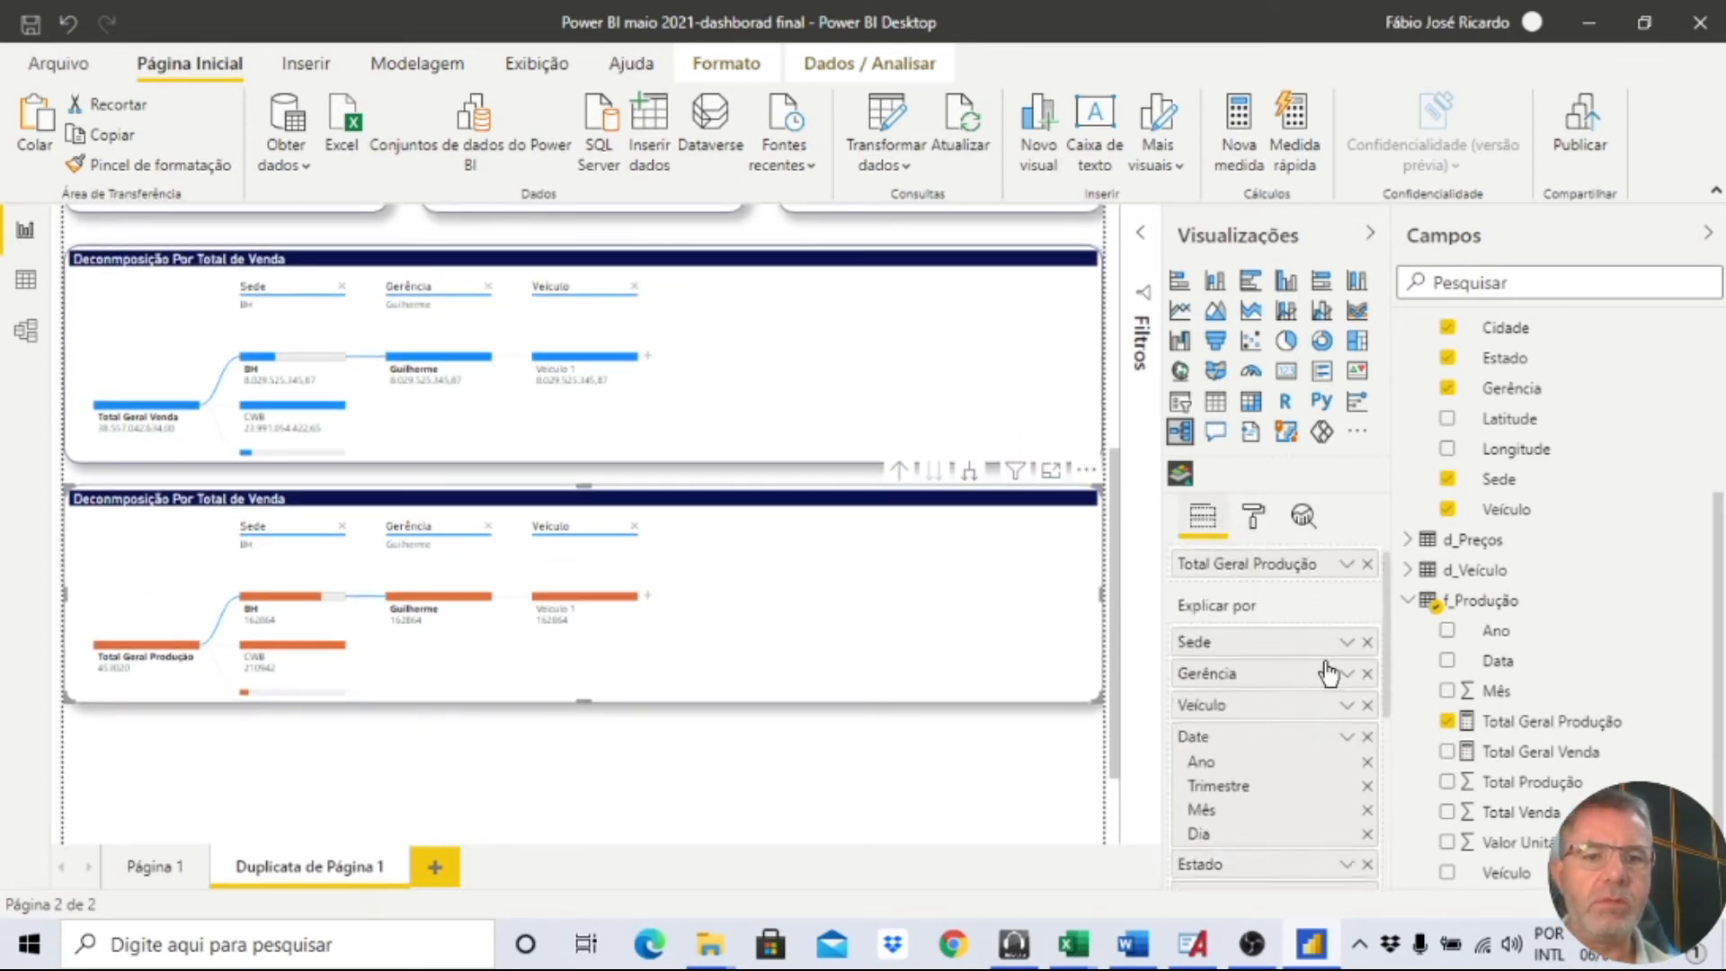
pyautogui.click(1253, 517)
pyautogui.scroll(-5, 1272, 696)
pyautogui.scroll(-1, 1272, 696)
pyautogui.click(1215, 604)
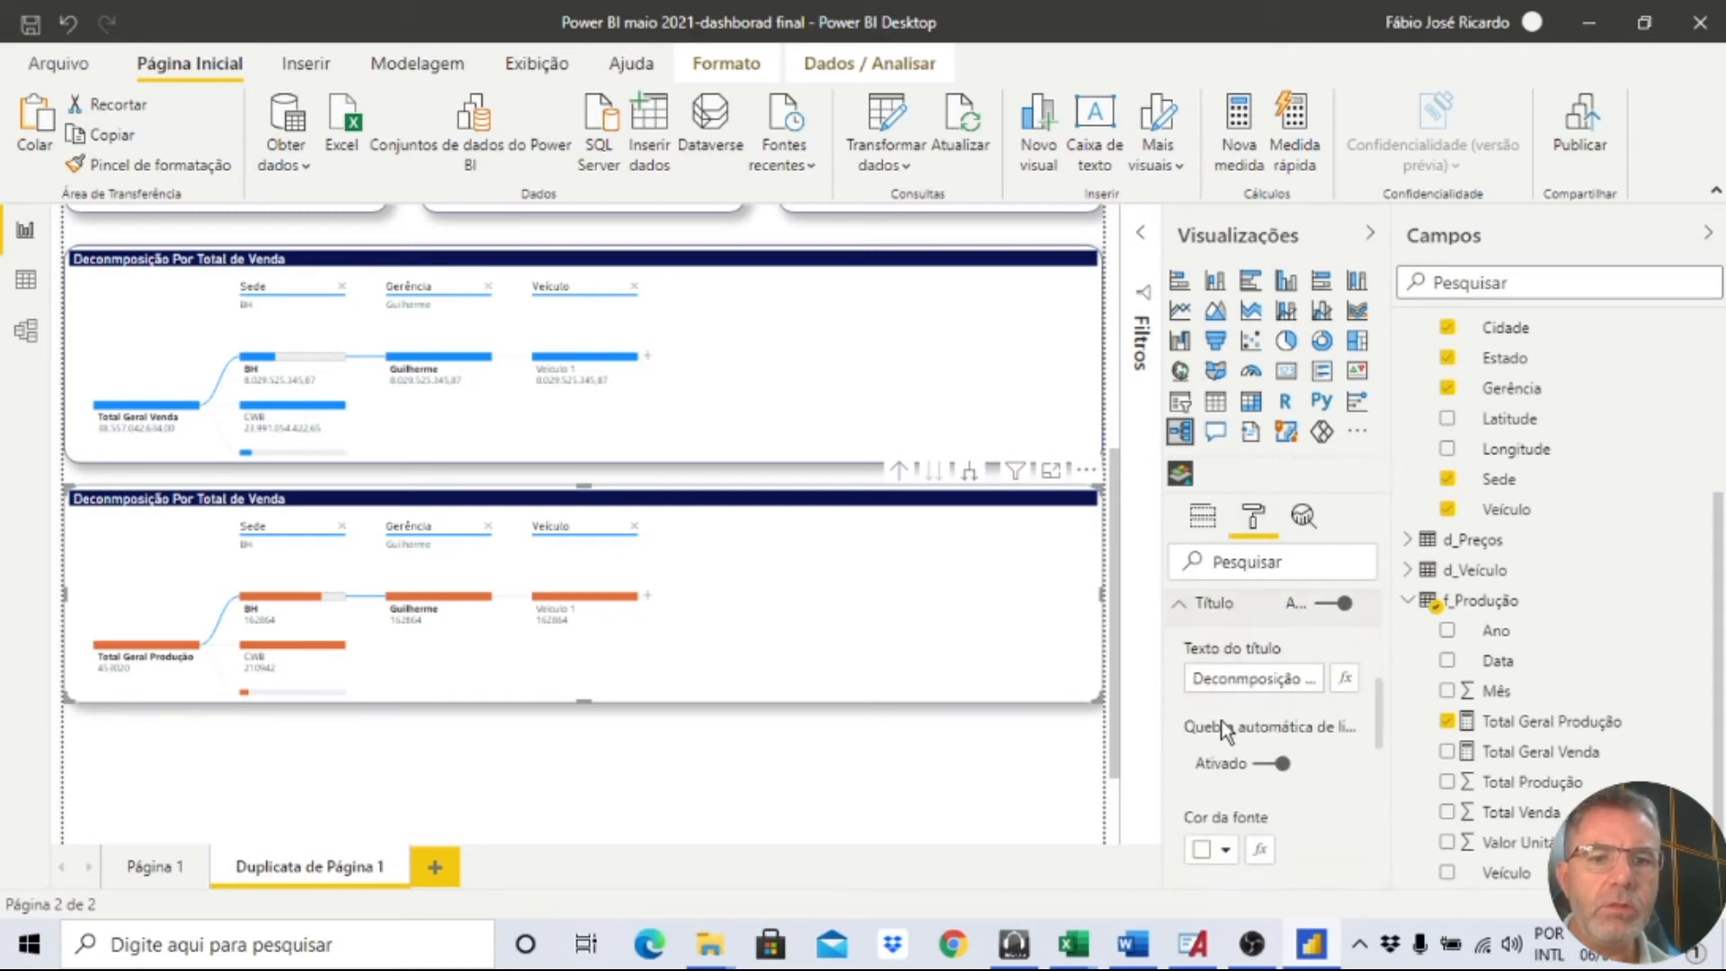
pyautogui.press('End')
pyautogui.press('BackSpace')
pyautogui.press('BackSpace')
pyautogui.press('BackSpace')
pyautogui.press('BackSpace')
pyautogui.press('BackSpace')
pyautogui.press('BackSpace')
pyautogui.press('BackSpace')
pyautogui.press('BackSpace')
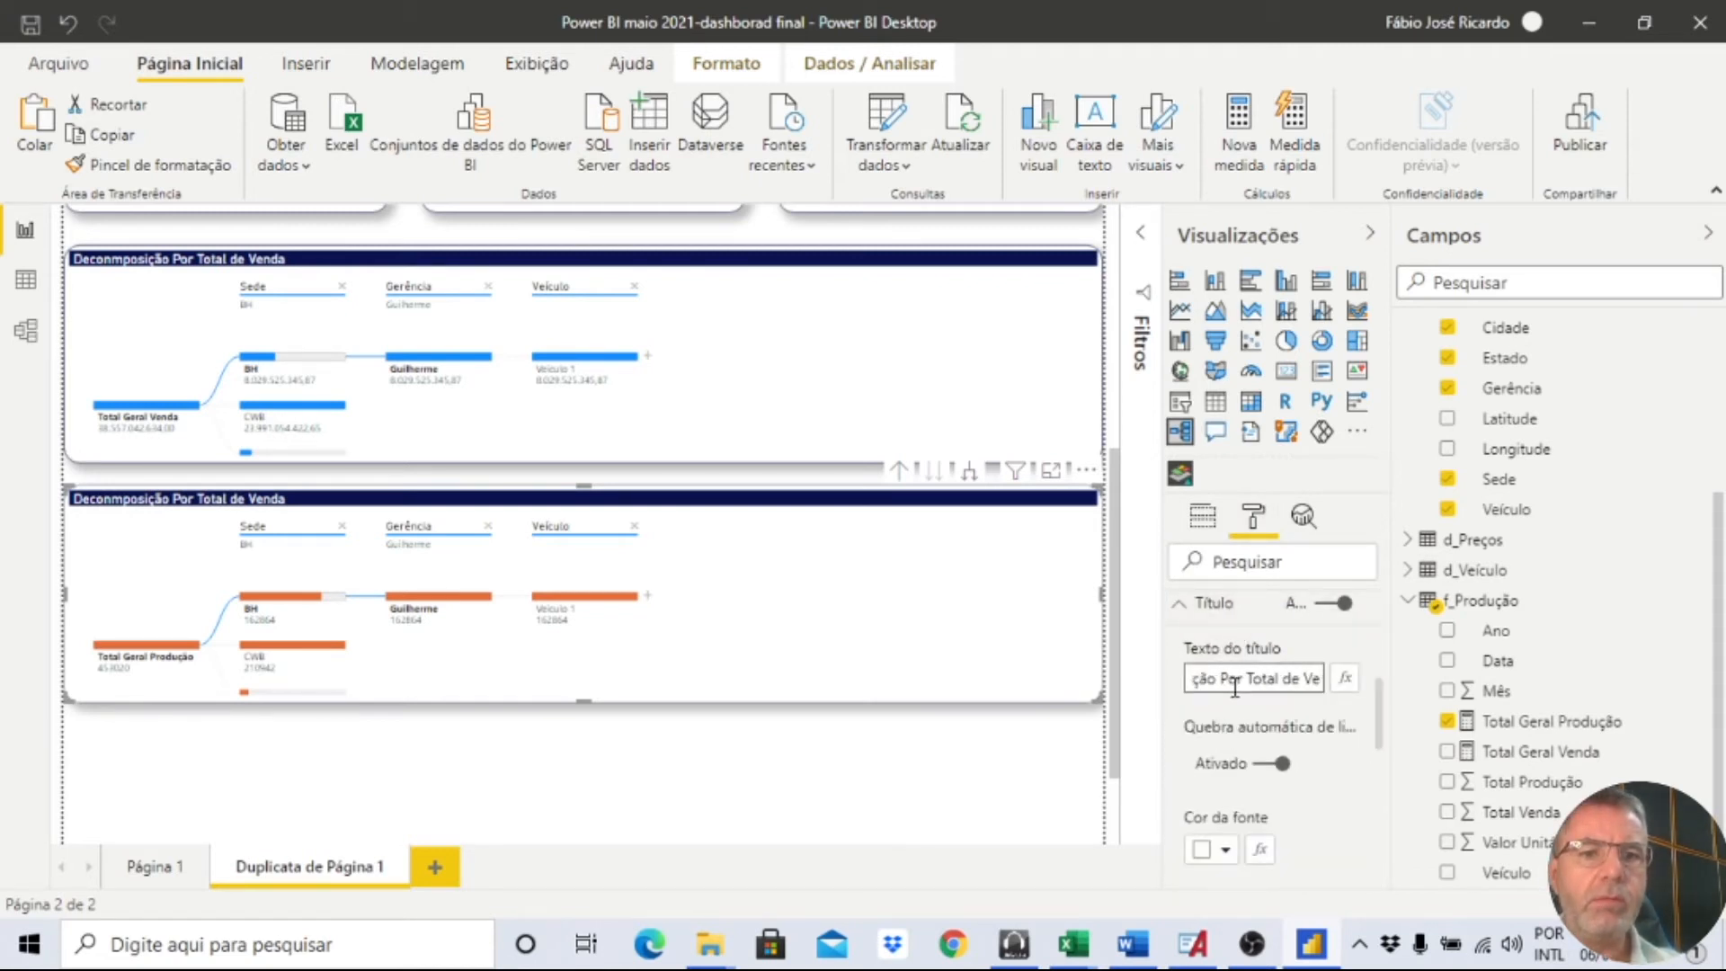
pyautogui.write('da produç')
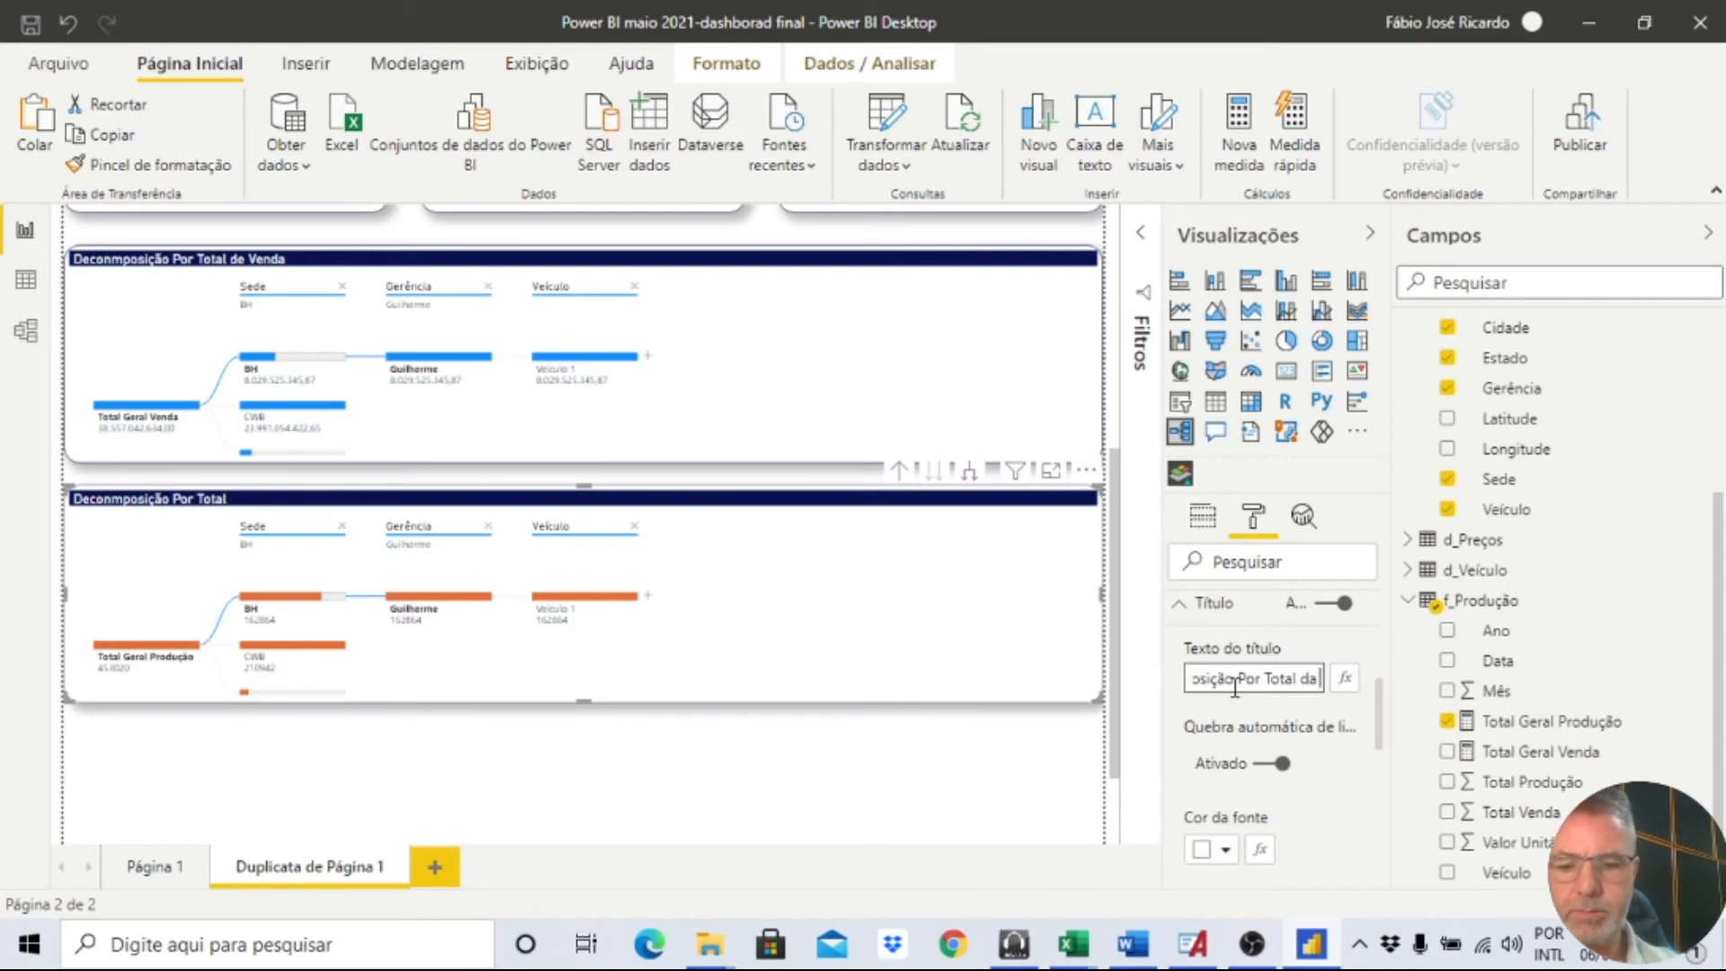
pyautogui.write('ão')
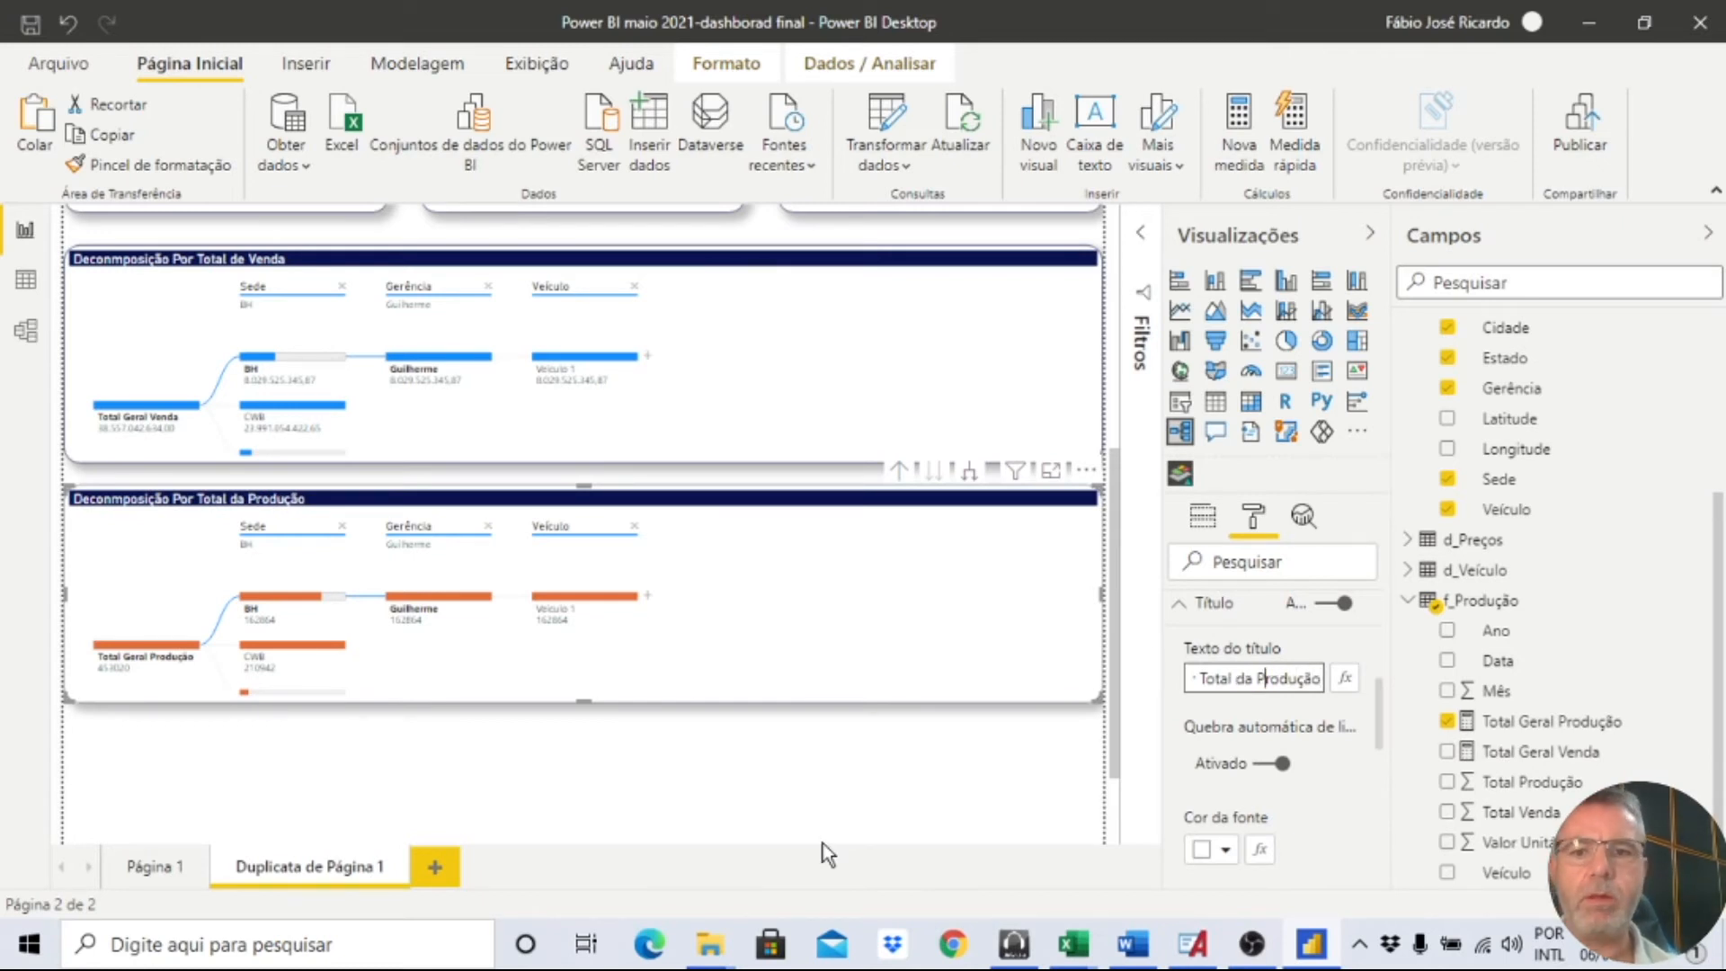
pyautogui.click(638, 793)
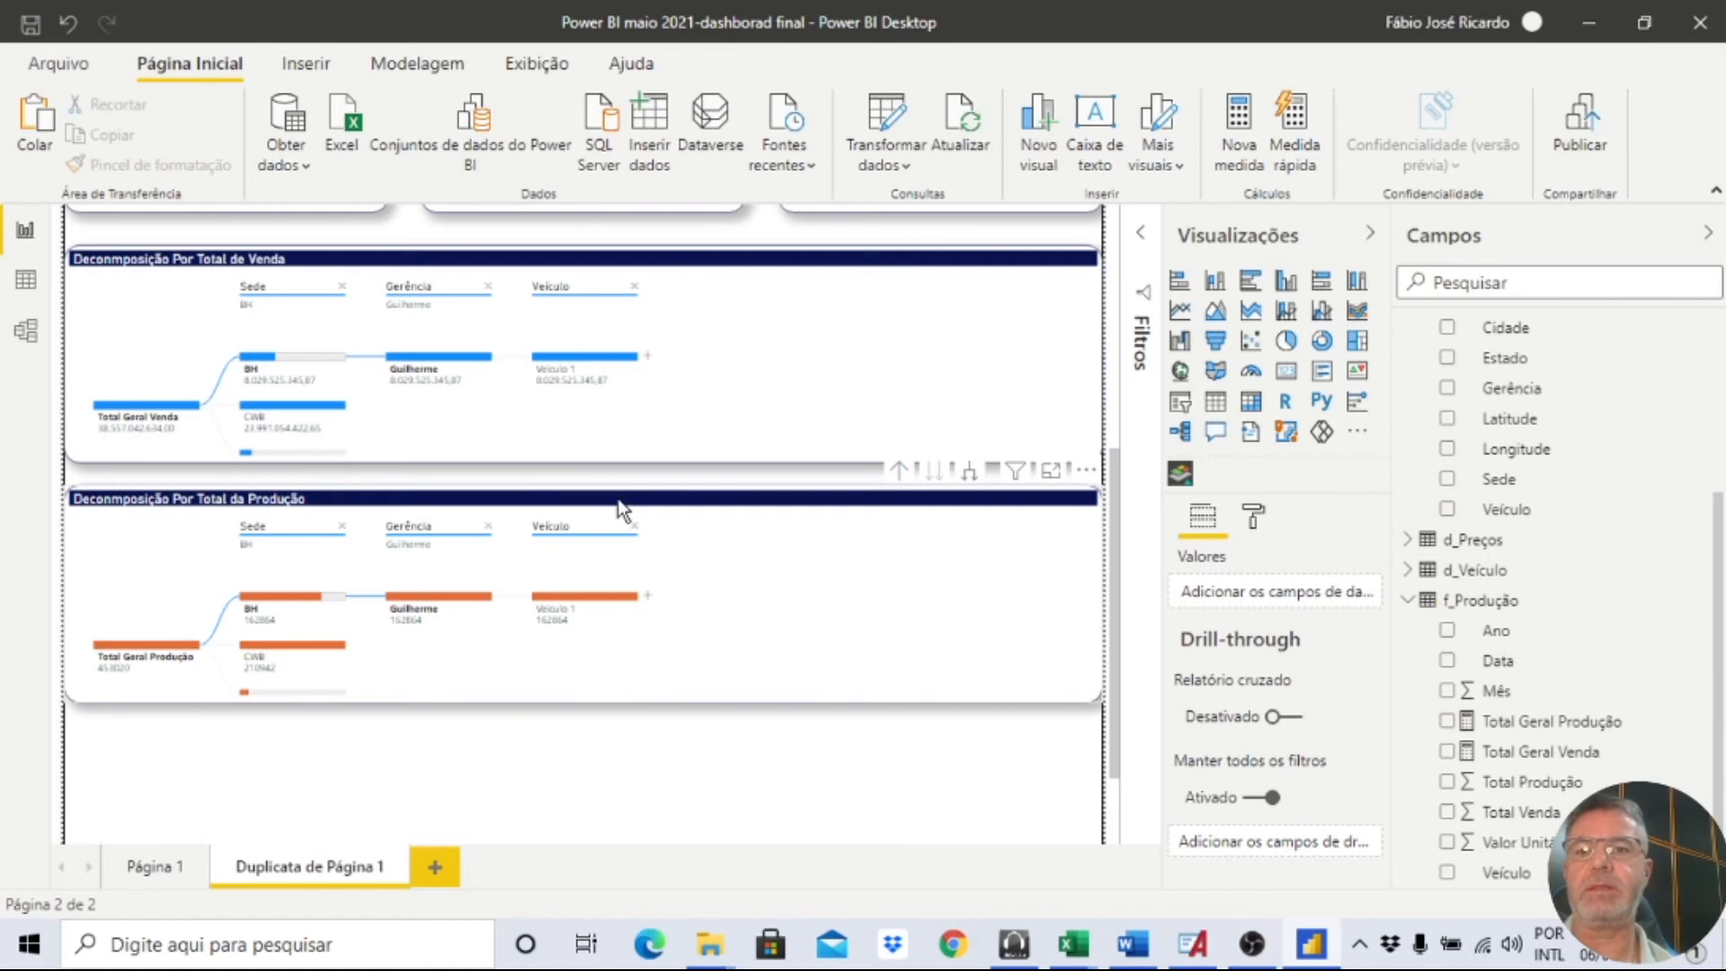
# Rename the page Duplicata de Página 1 as "Análise Dados".
pyautogui.doubleClick(331, 864)
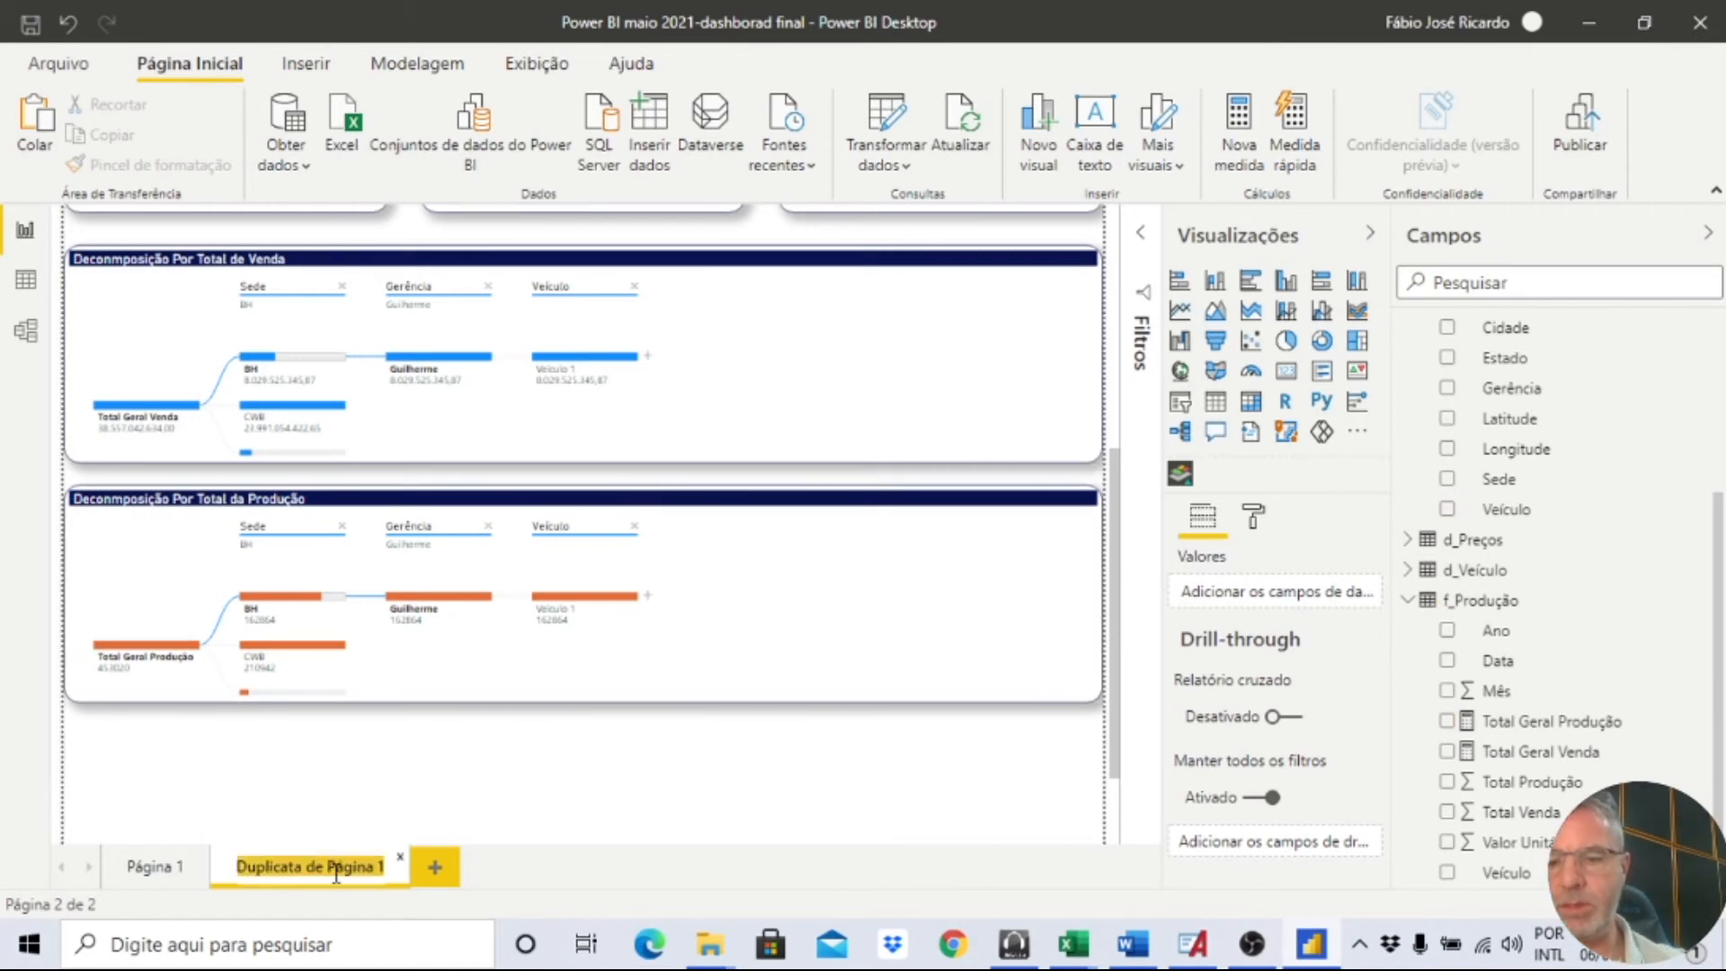
pyautogui.write('An')
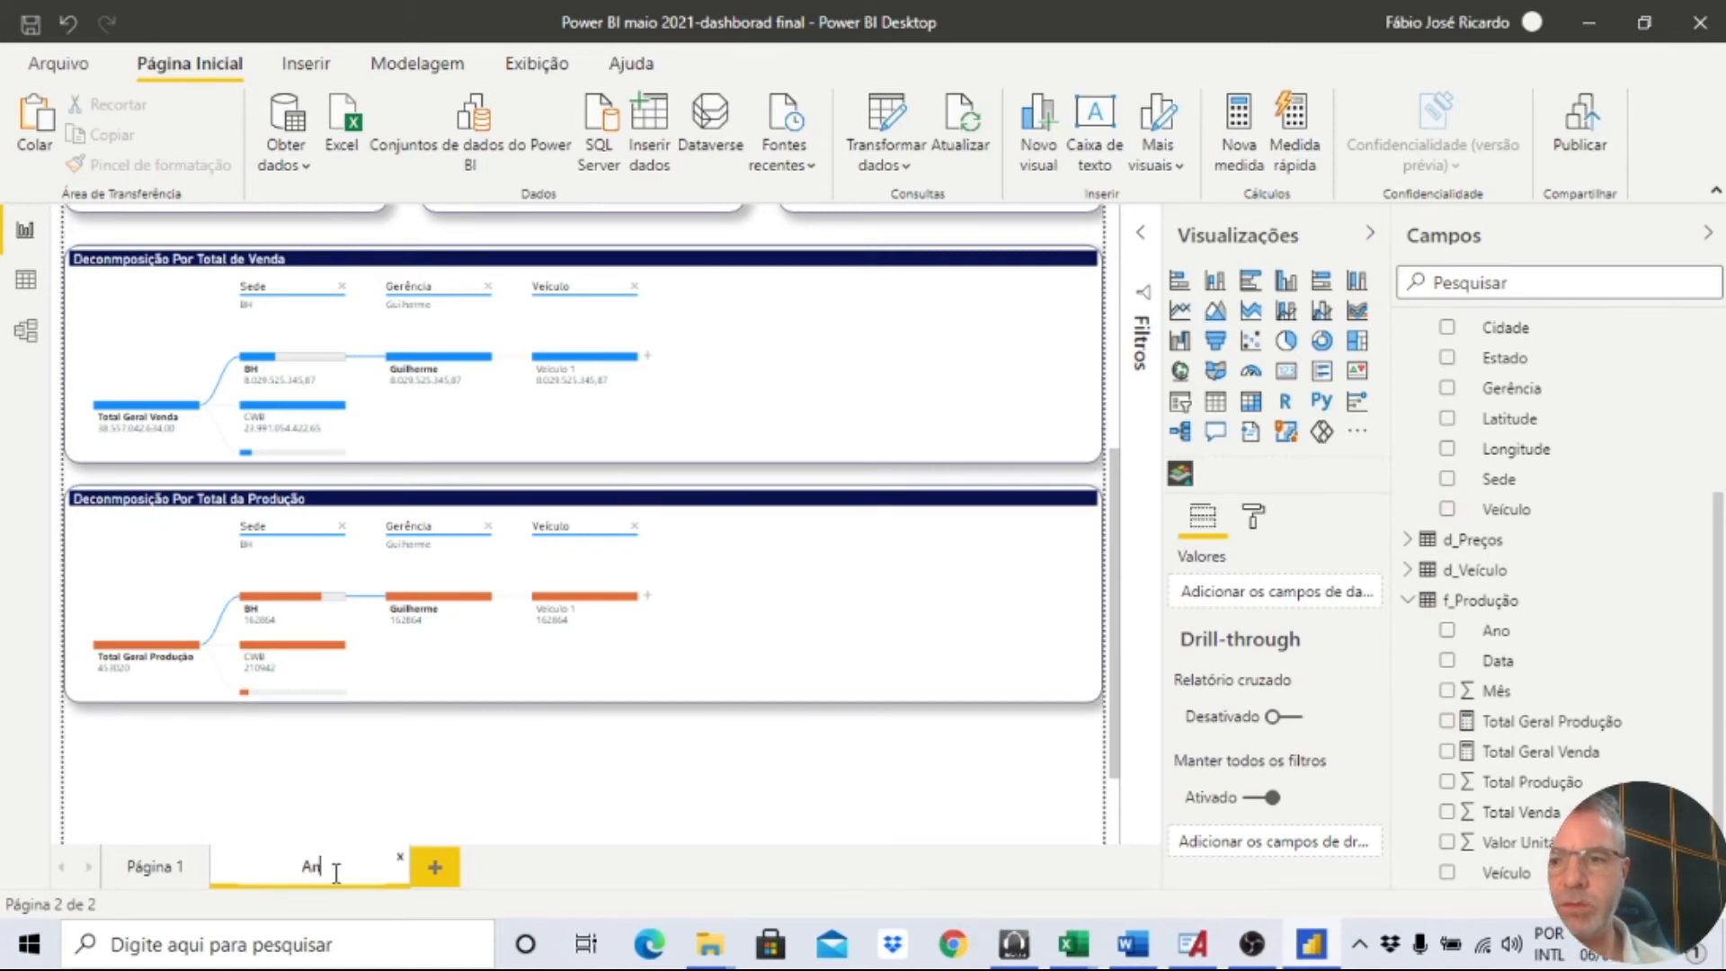
pyautogui.write('álise Dados')
pyautogui.press('Return')
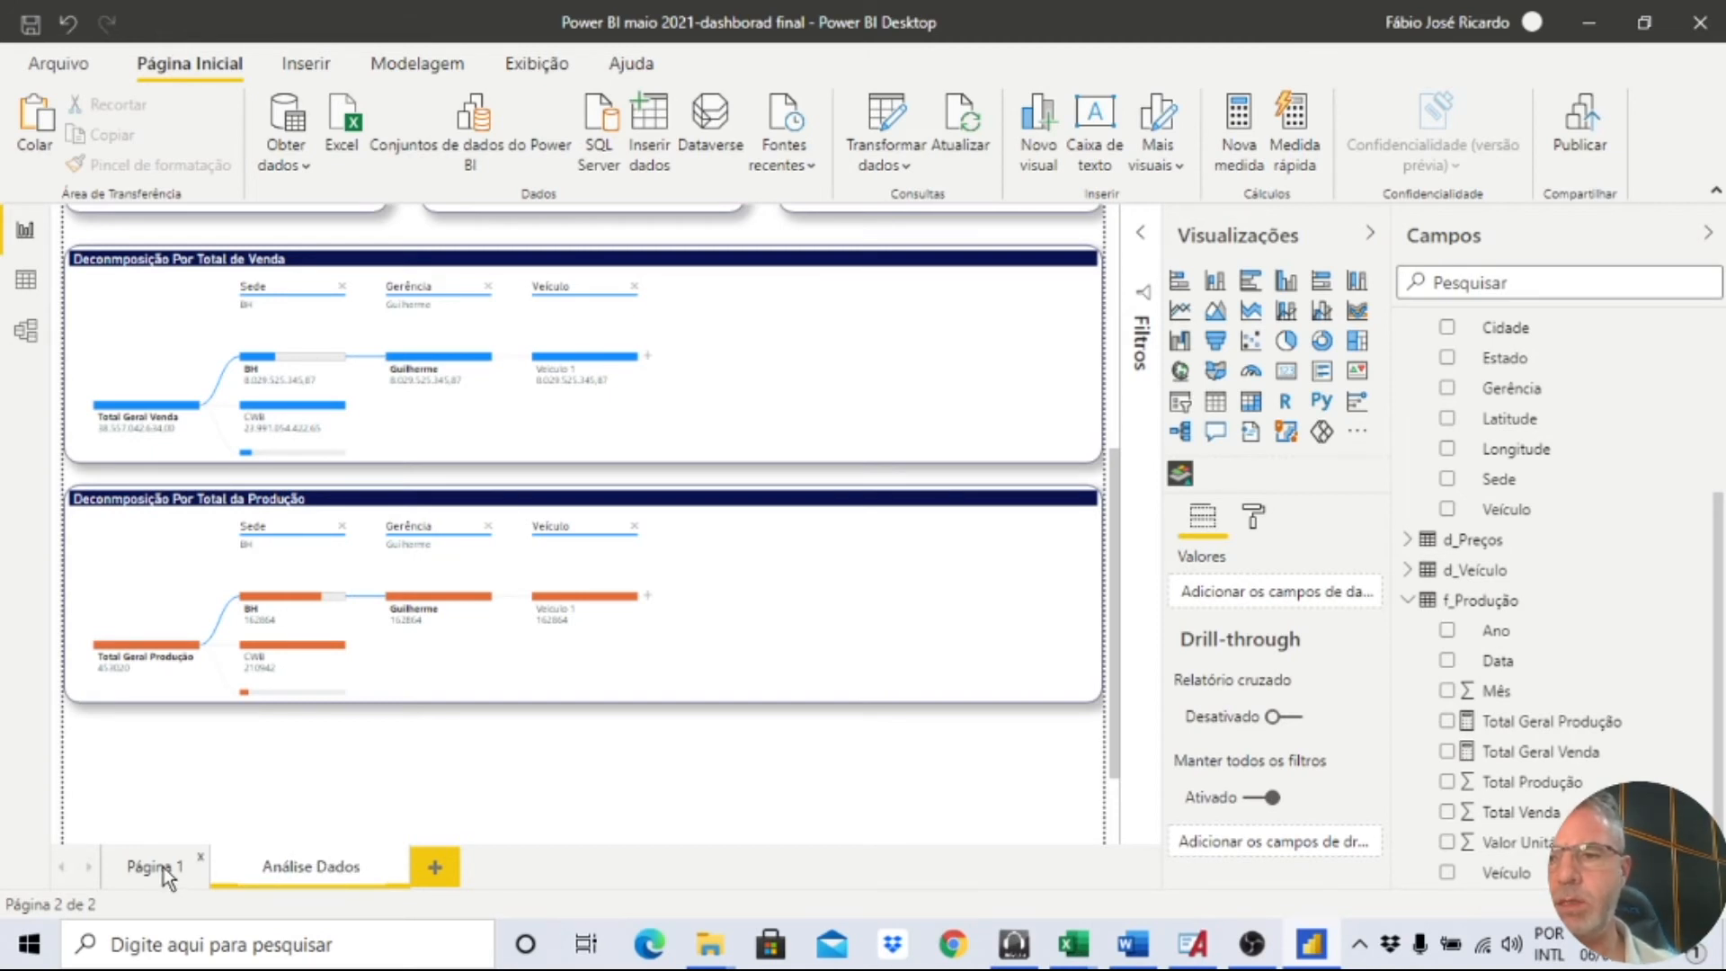
# Rename the page Página 1 as "Resumo".
pyautogui.click(167, 872)
pyautogui.doubleClick(166, 866)
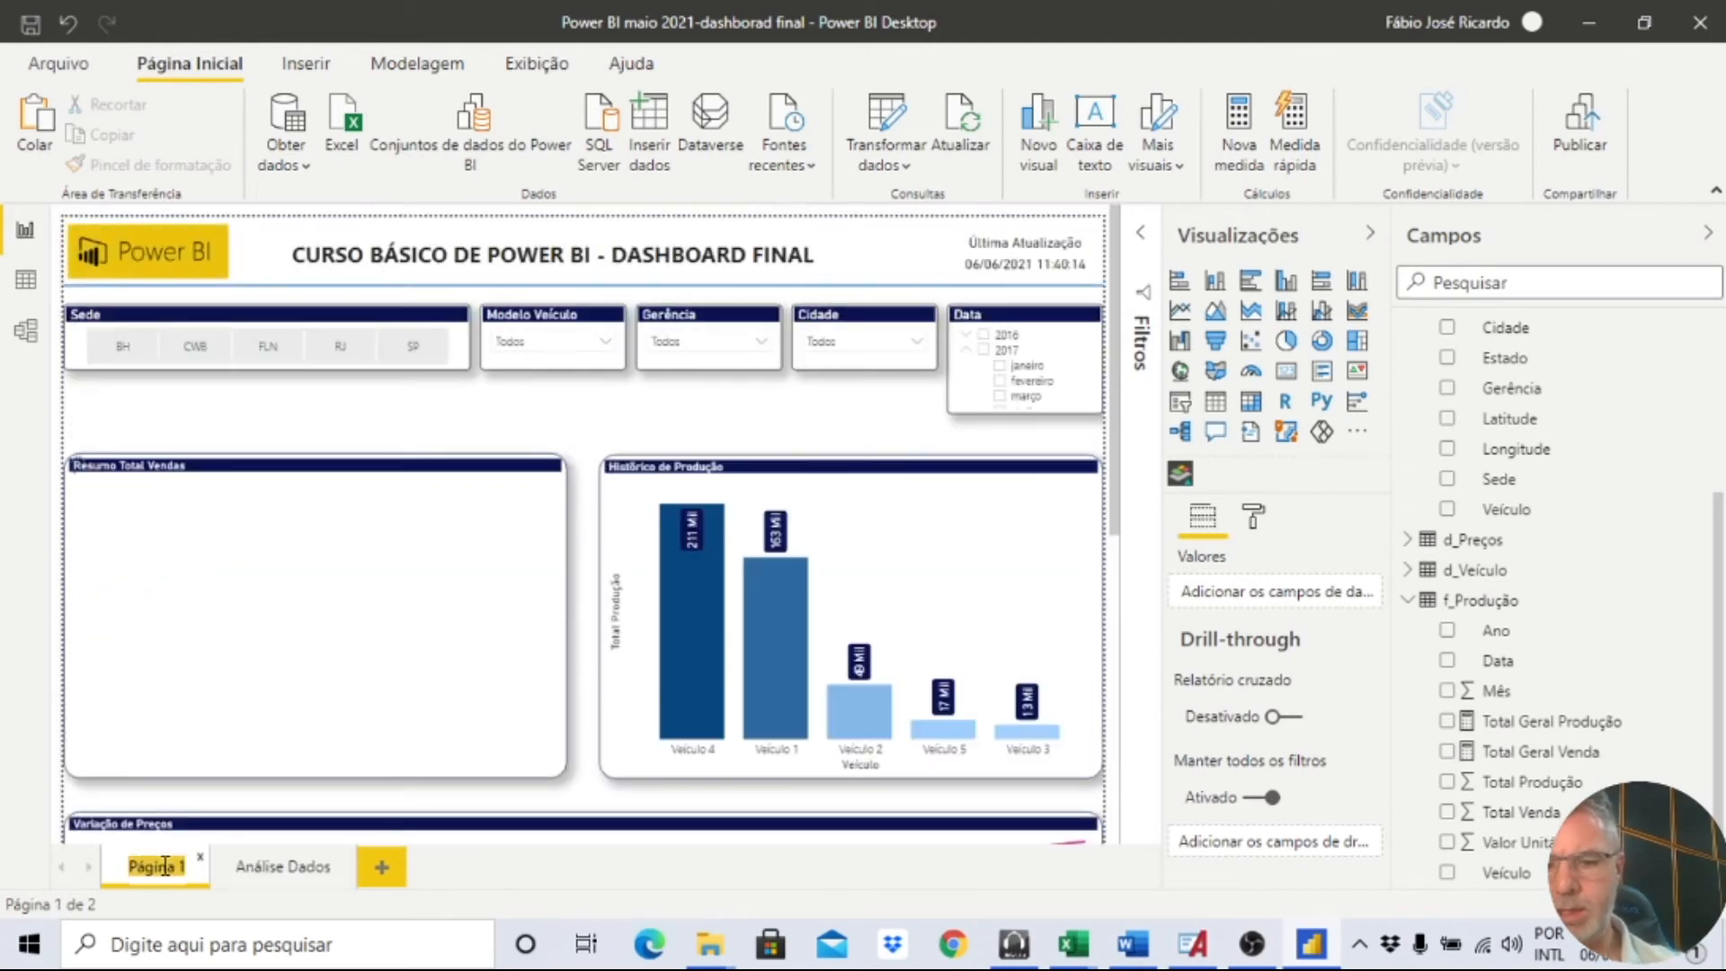
pyautogui.write('Resumo')
pyautogui.press('Return')
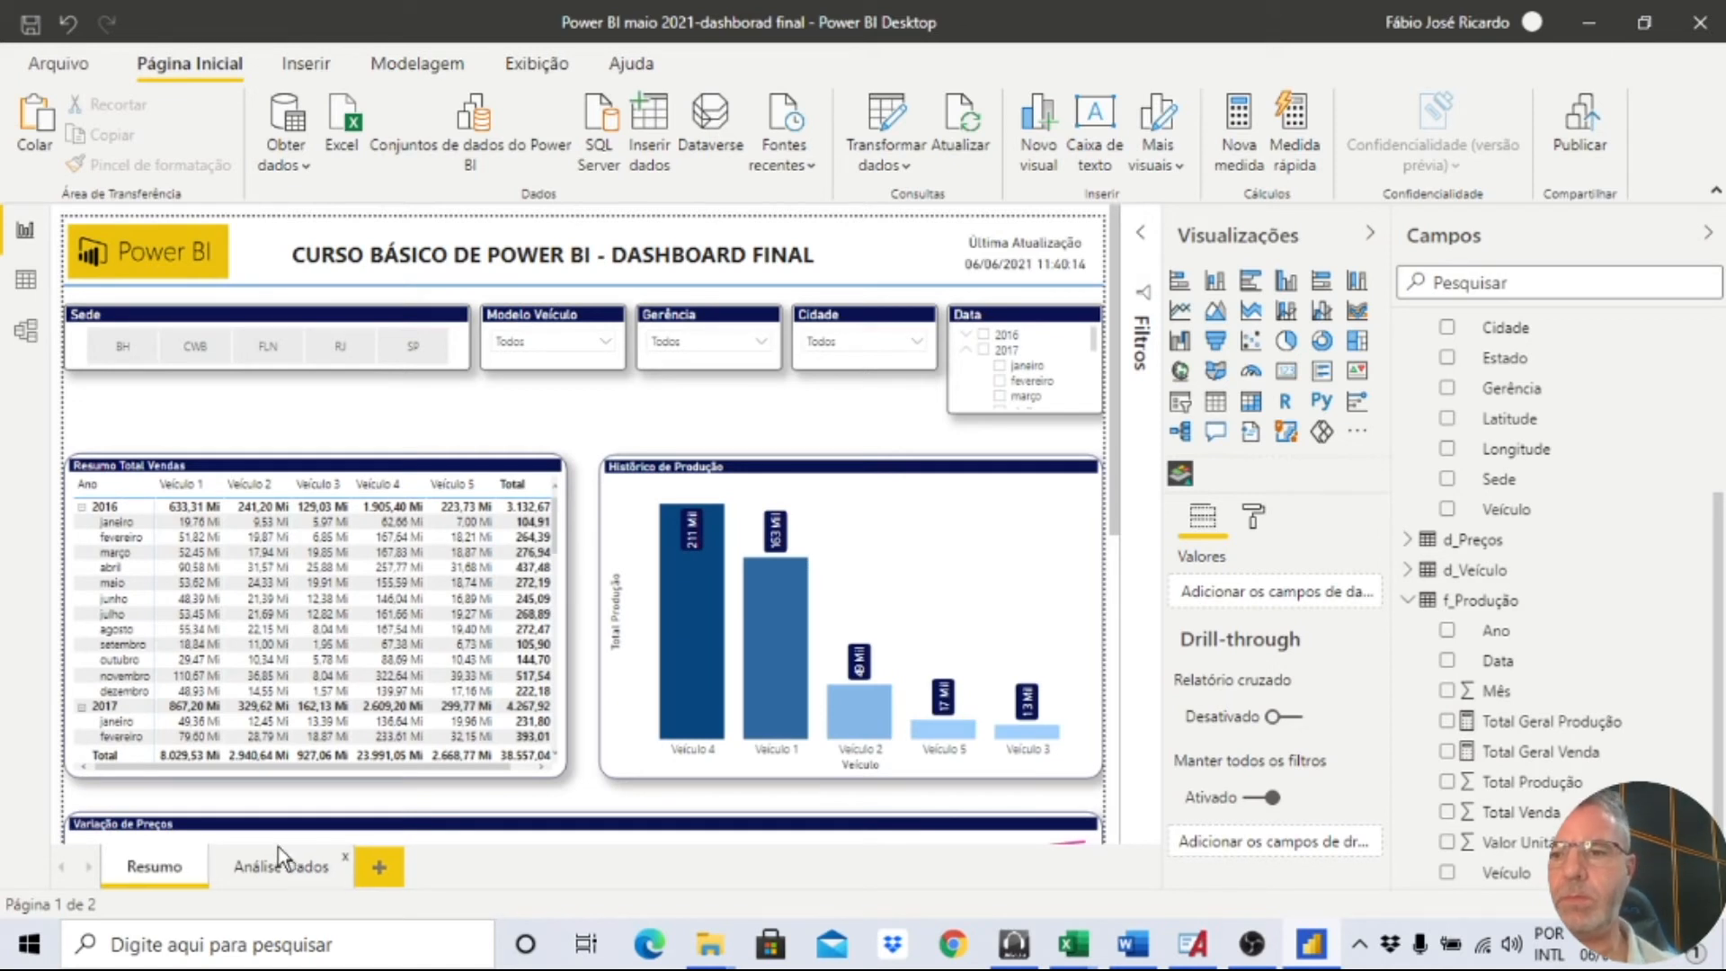
# On the Resumo page, lower the top edges of the Produção por Veículo and Venda por Veículo funnels so both are equally shorter.
pyautogui.click(289, 872)
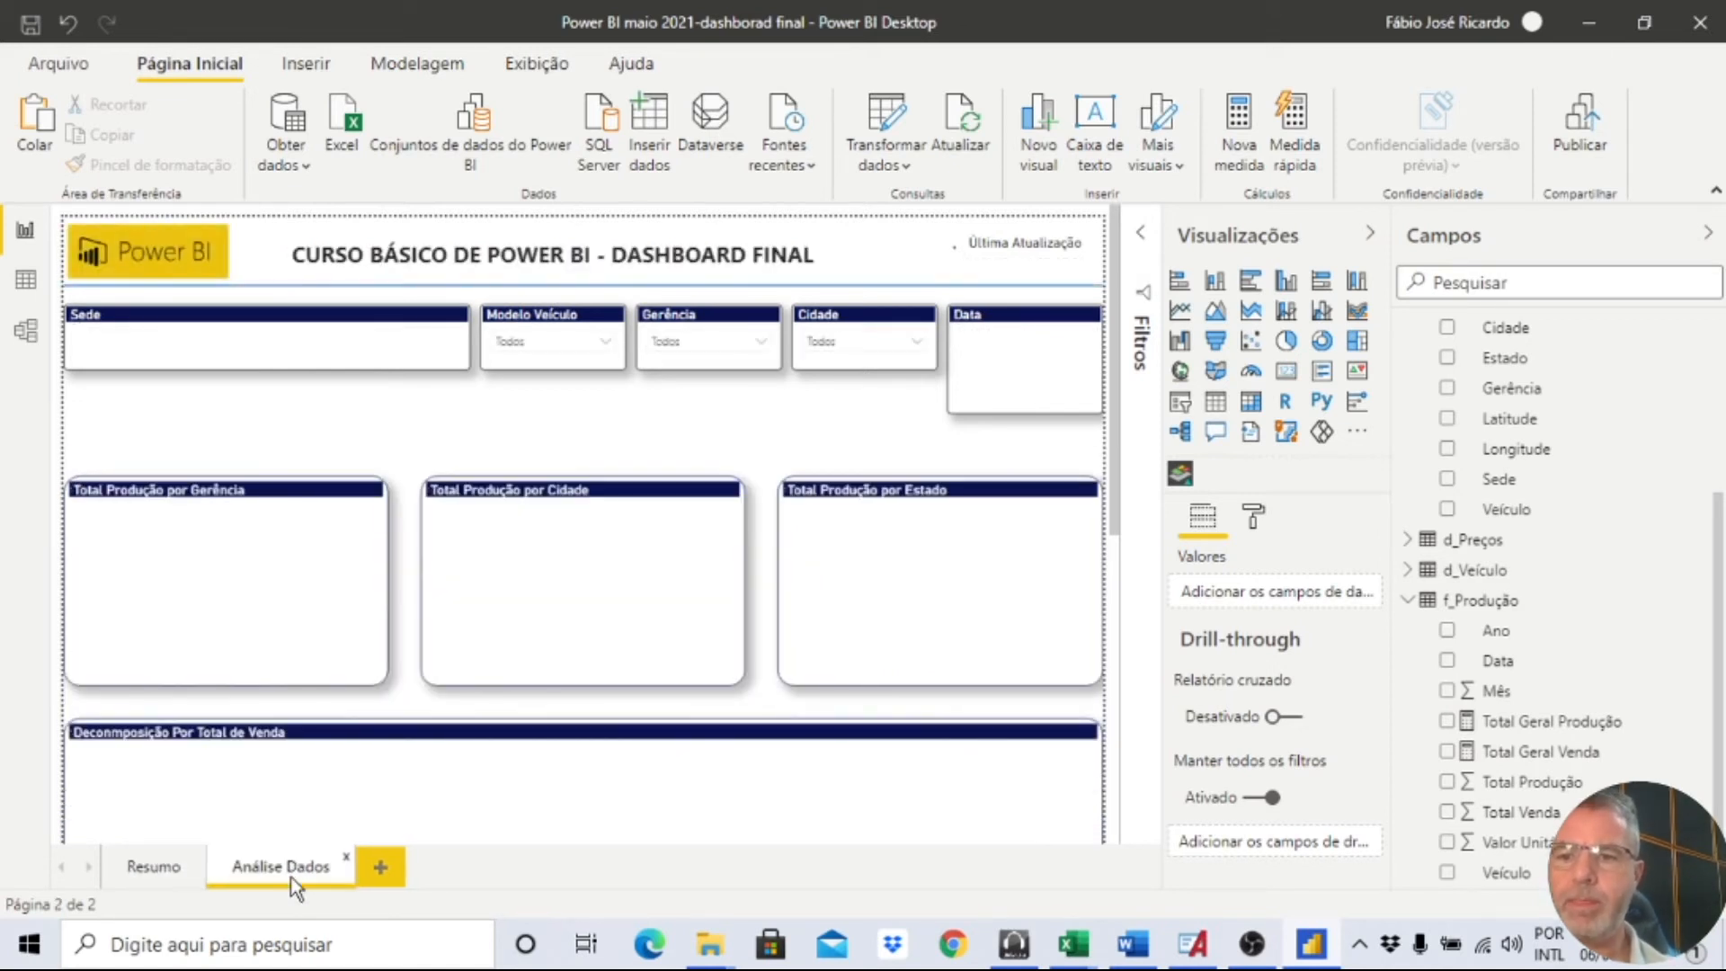
pyautogui.click(160, 868)
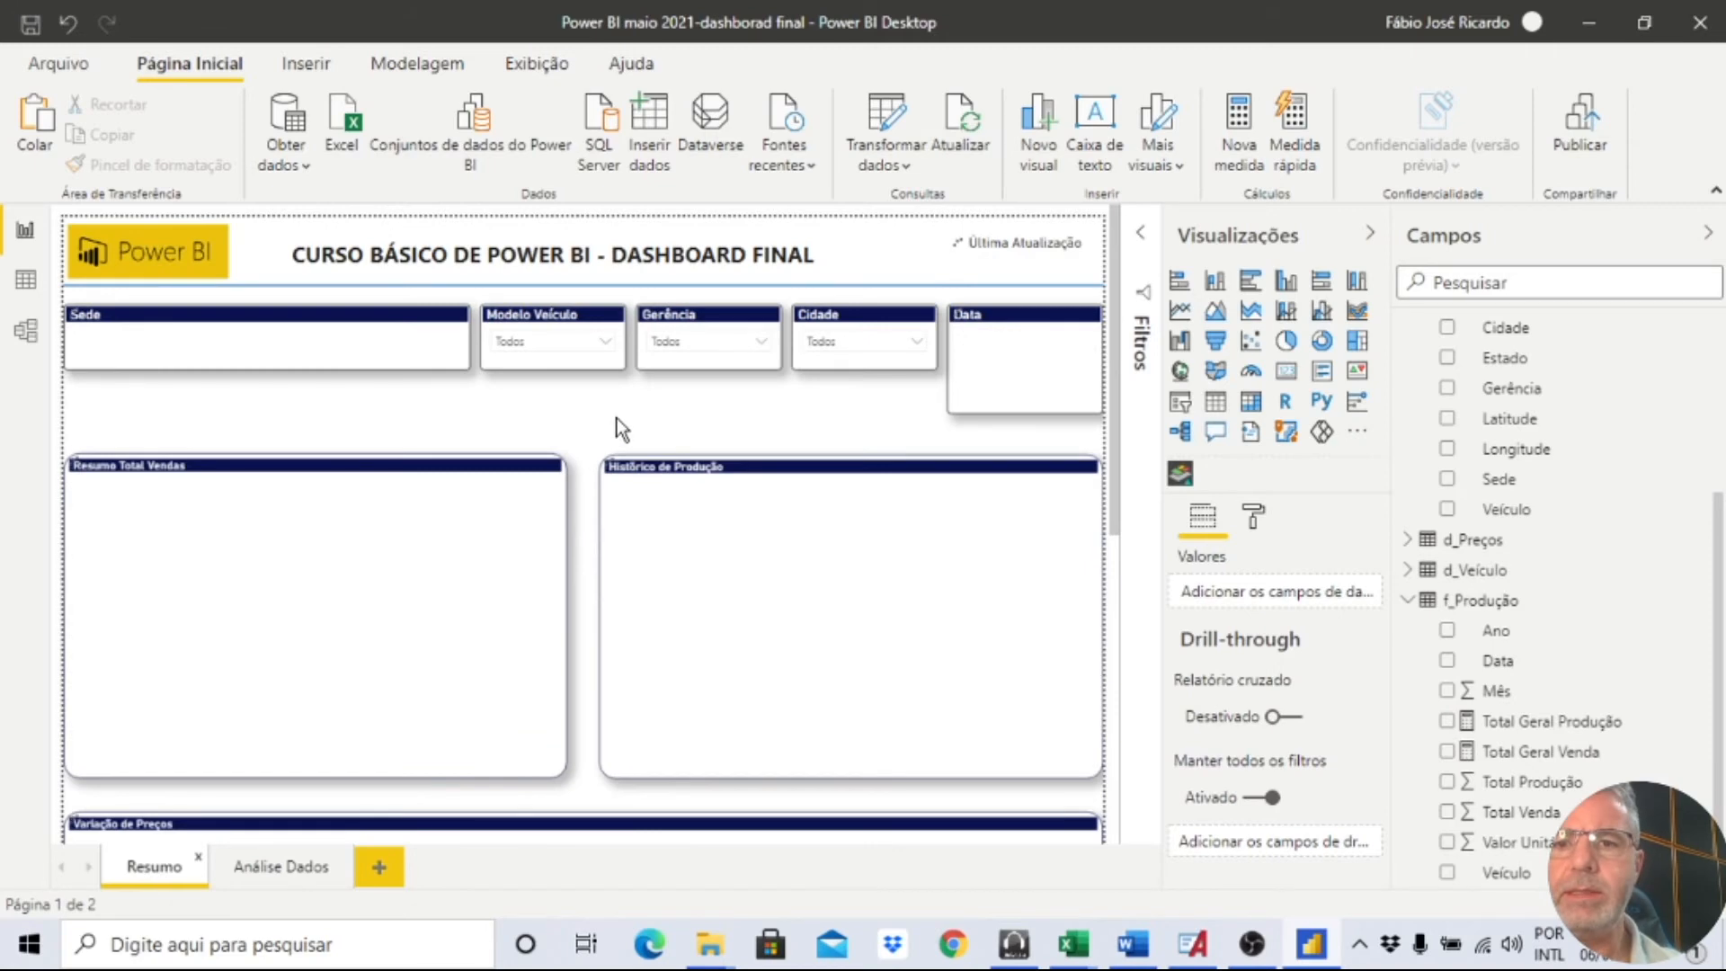
pyautogui.scroll(-6, 615, 418)
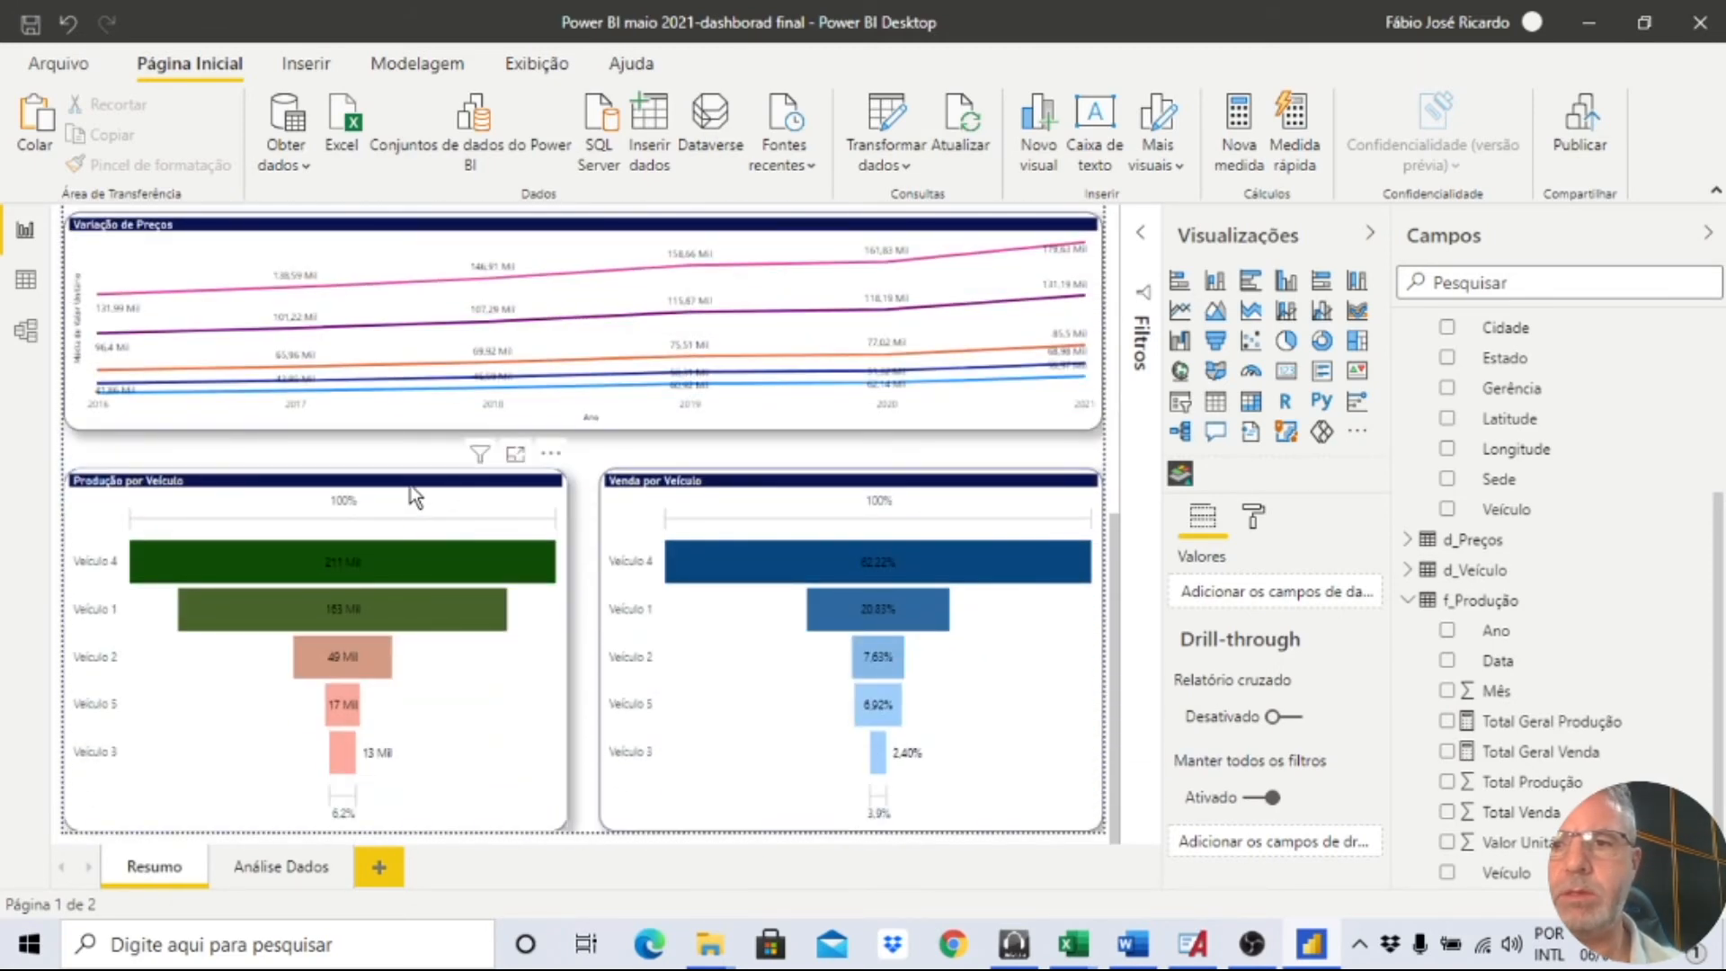
pyautogui.click(414, 496)
pyautogui.moveTo(317, 470); pyautogui.dragTo(308, 571)
pyautogui.click(897, 489)
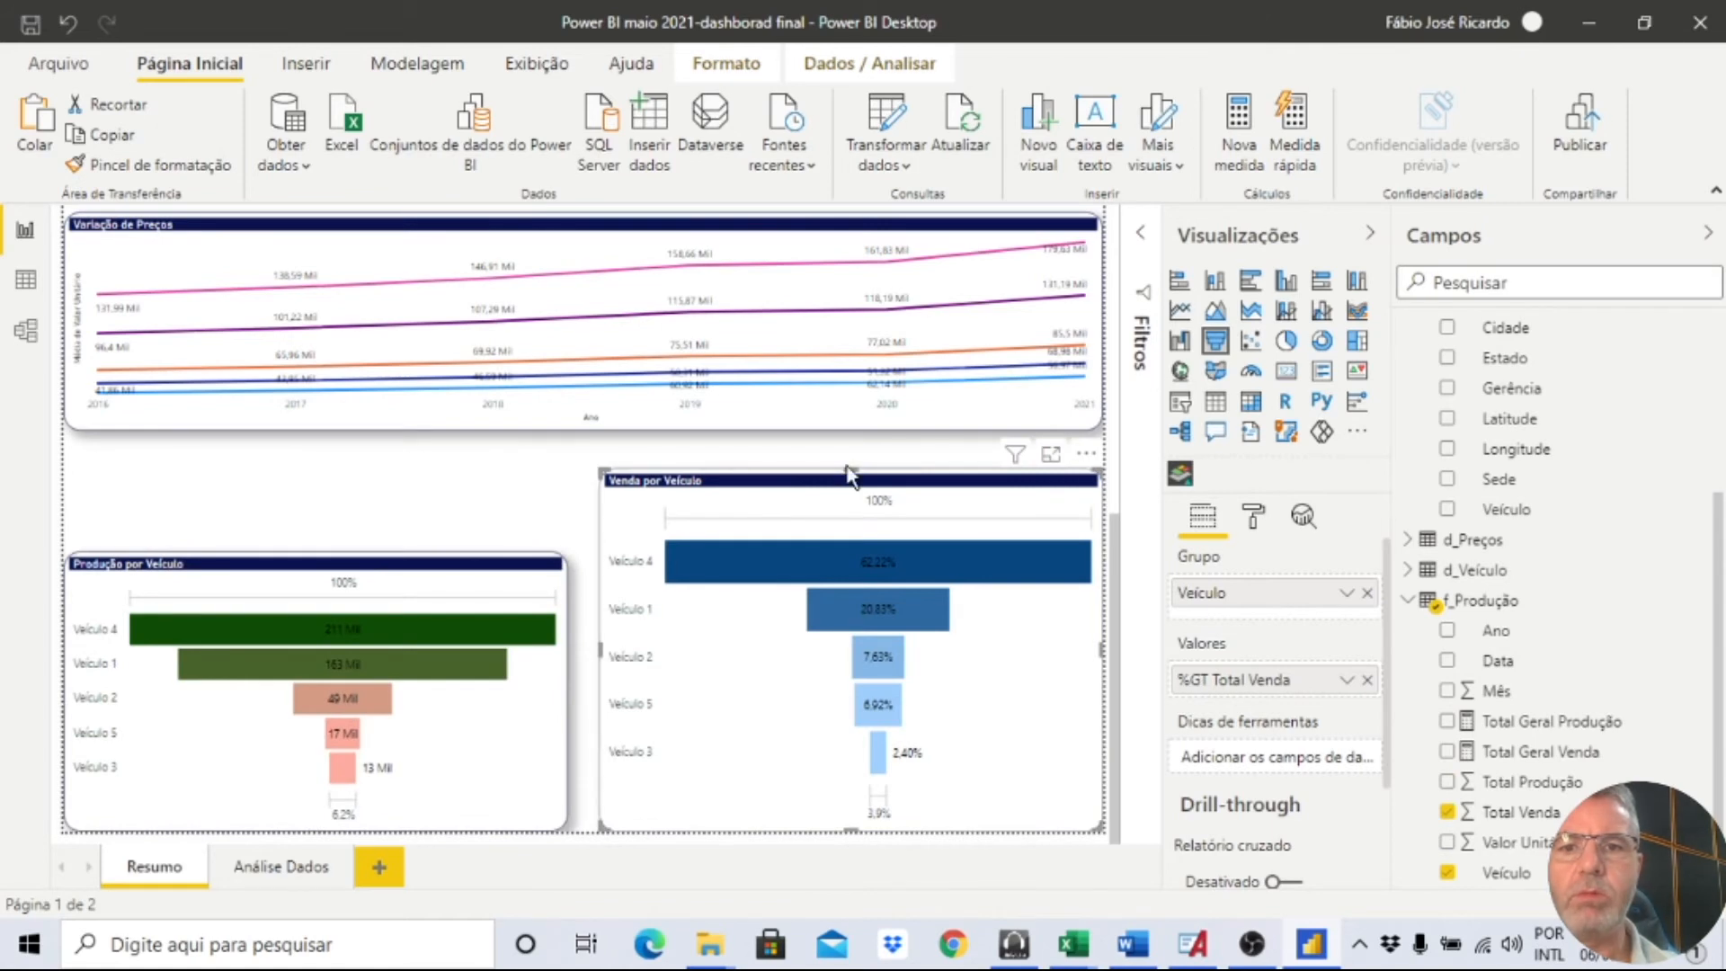
pyautogui.moveTo(850, 470); pyautogui.dragTo(842, 554)
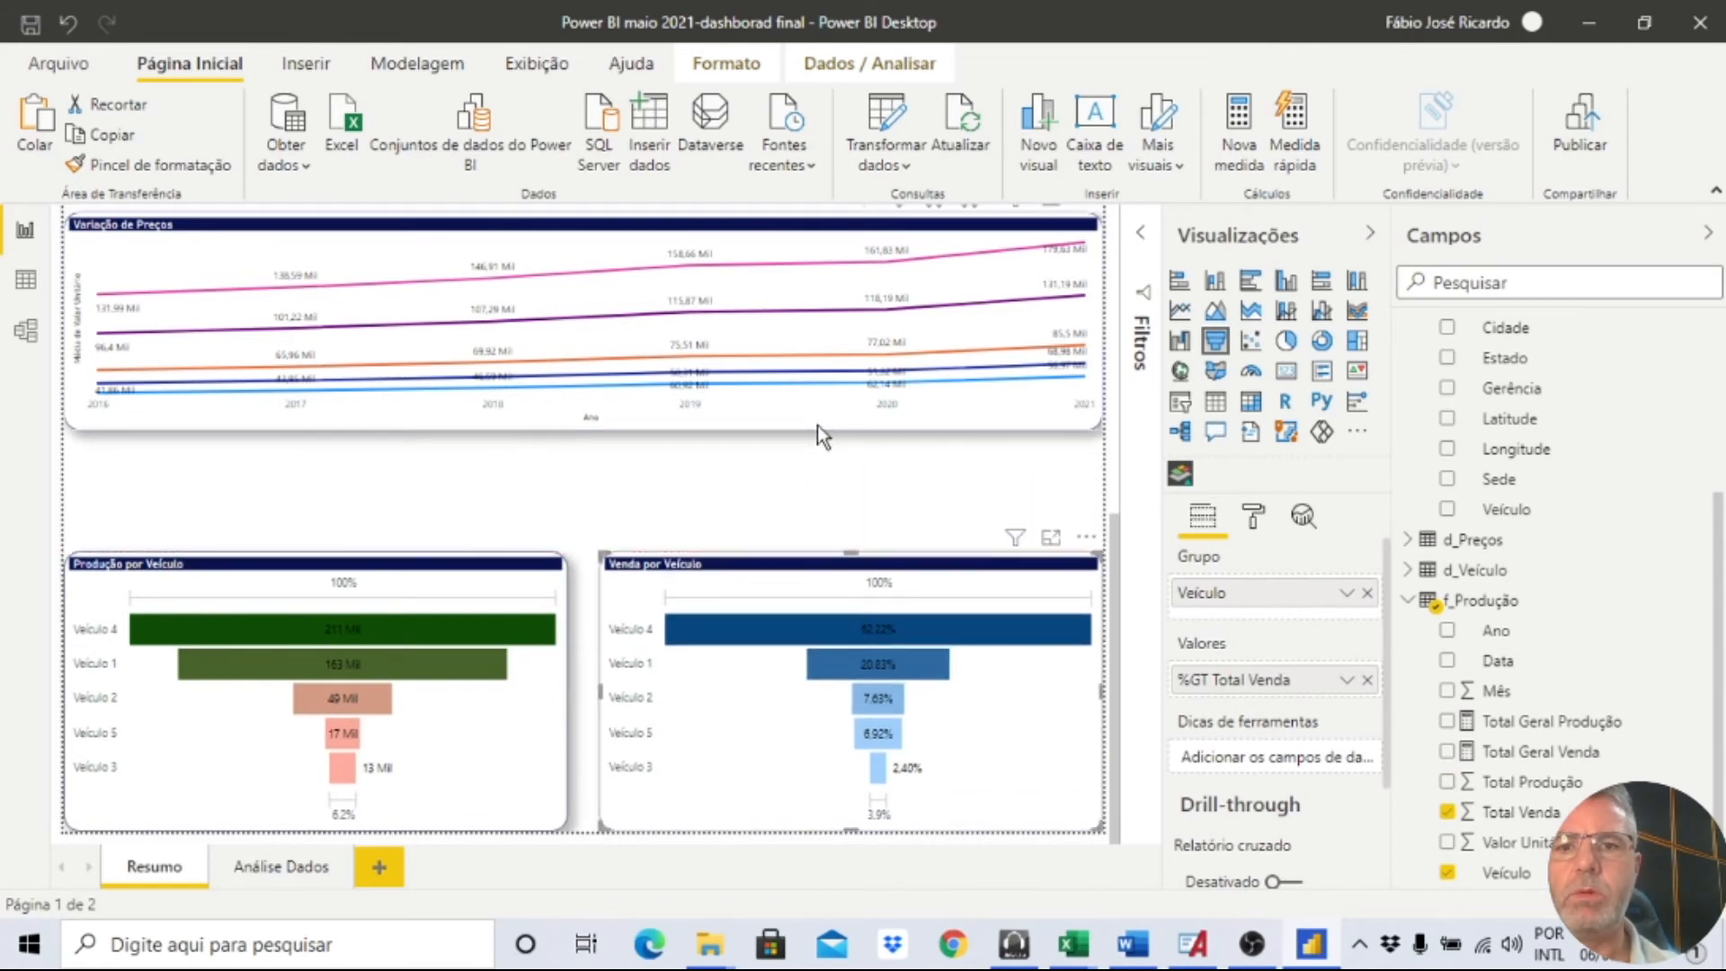
# Move the Variação de Preços chart, the Resumo Total Vendas table and the Histórico de Produção chart down to free space below the slicers.
pyautogui.click(813, 426)
pyautogui.moveTo(809, 430); pyautogui.dragTo(805, 517)
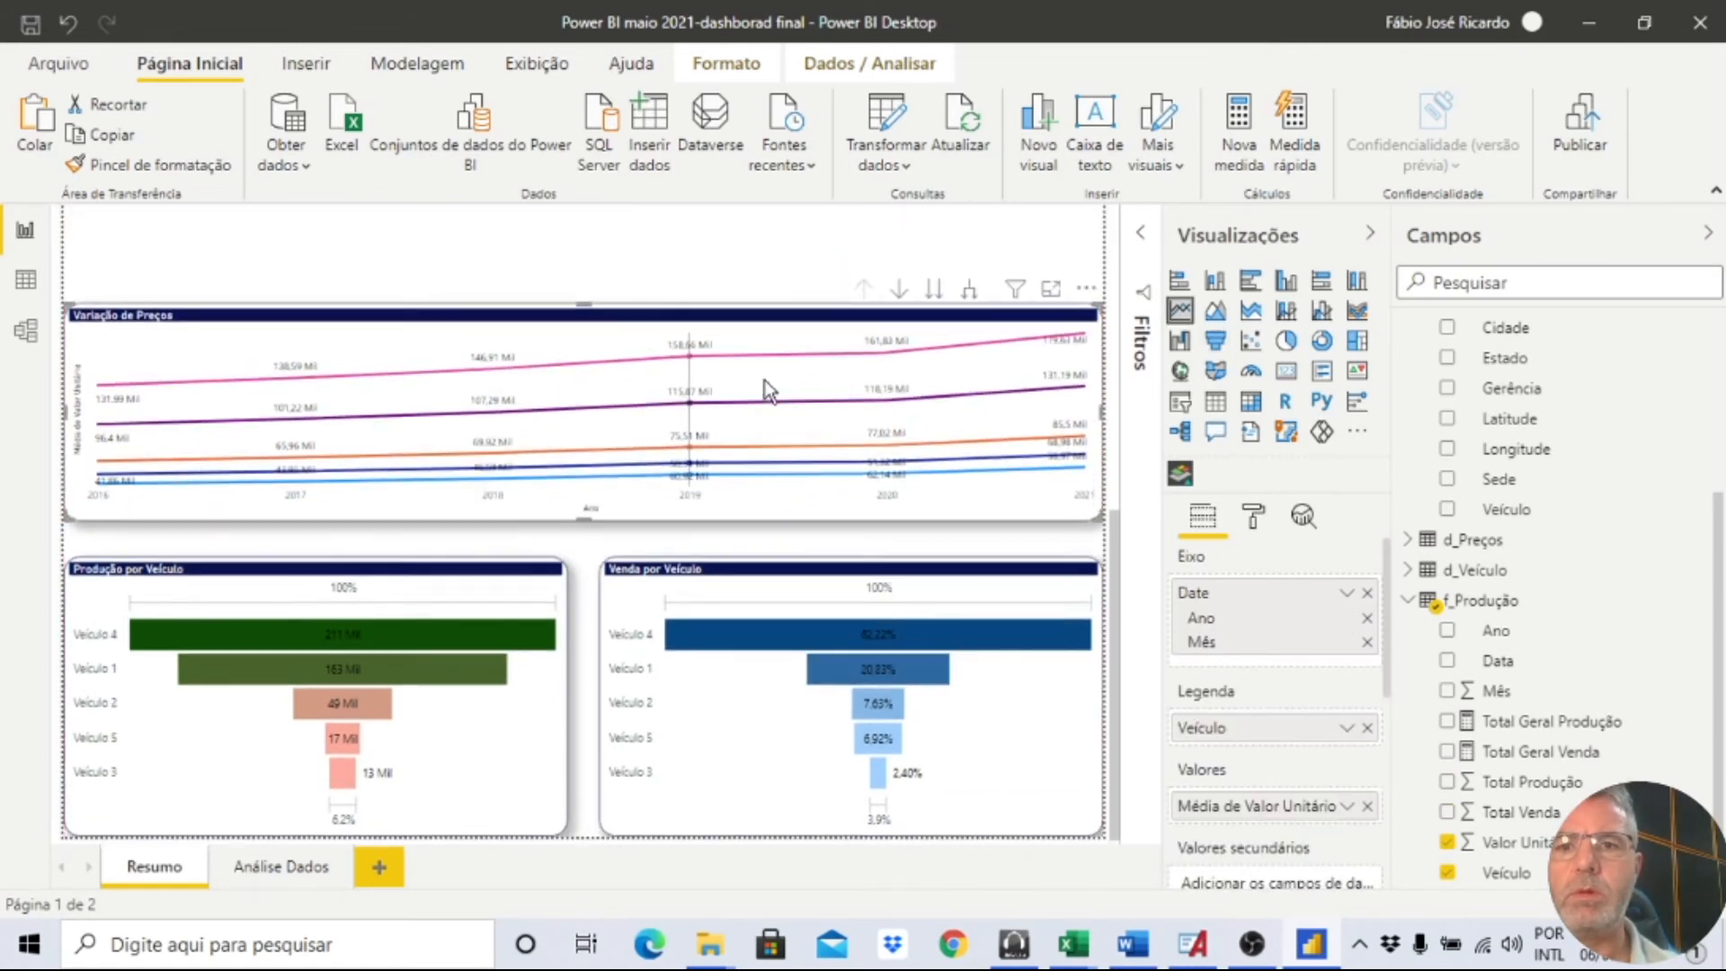
pyautogui.scroll(4, 760, 381)
pyautogui.click(512, 550)
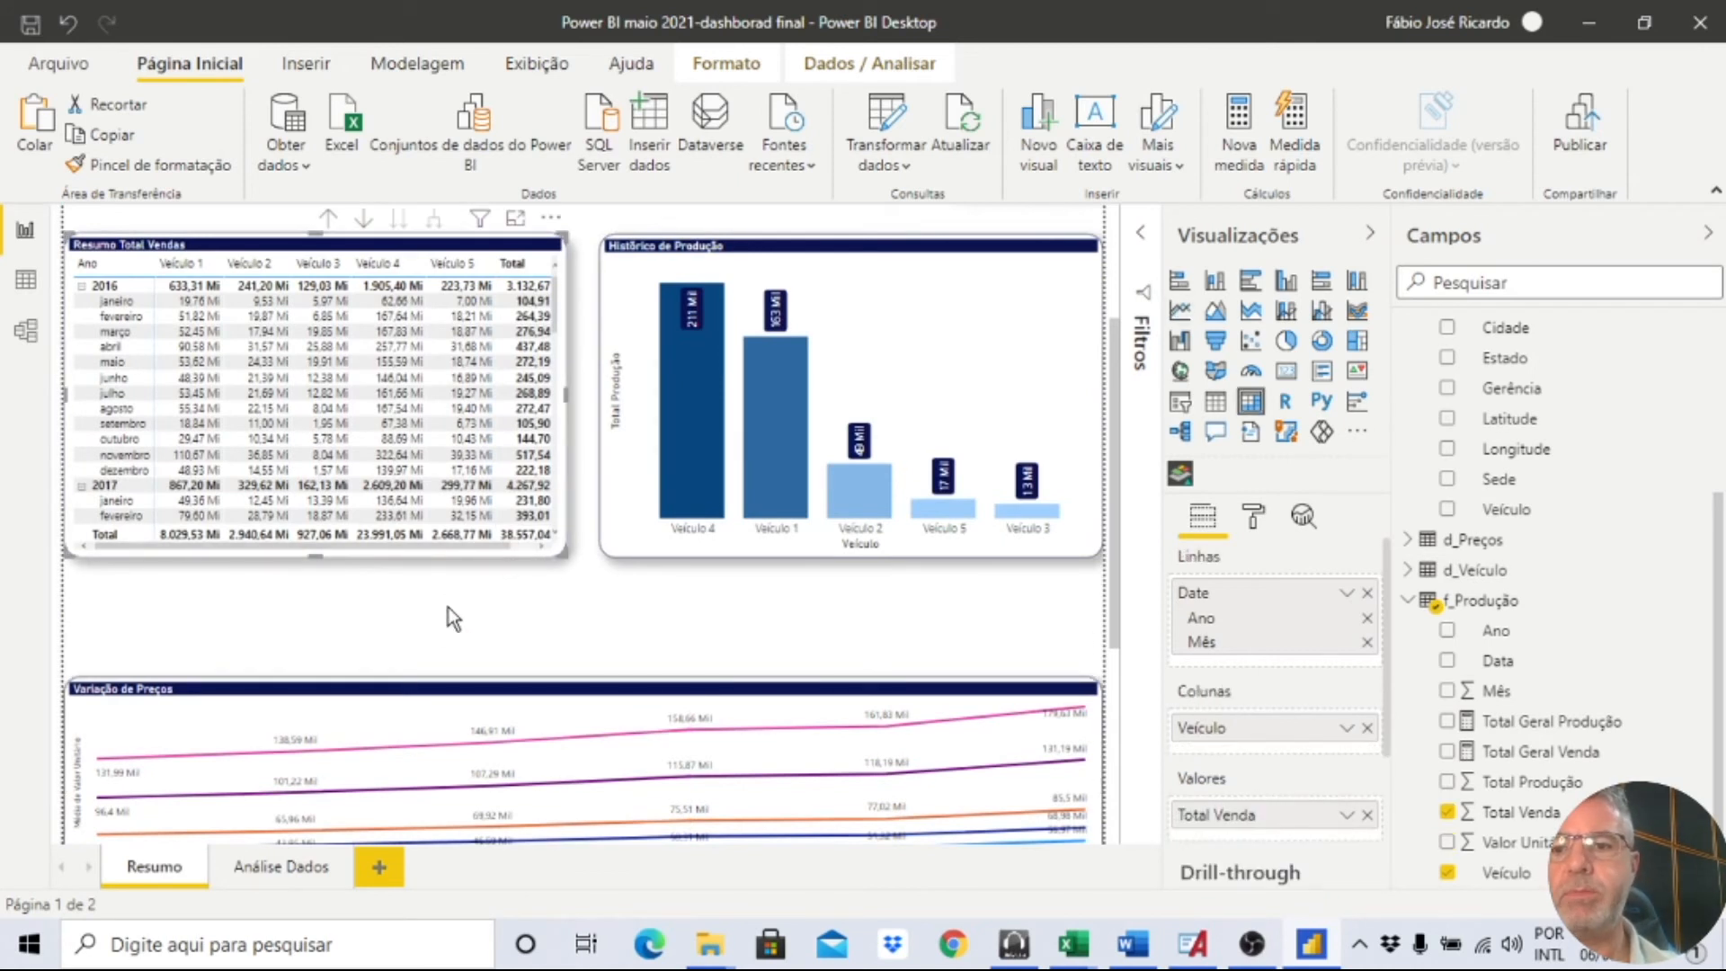
pyautogui.moveTo(359, 245); pyautogui.dragTo(357, 340)
pyautogui.moveTo(876, 262); pyautogui.dragTo(858, 335)
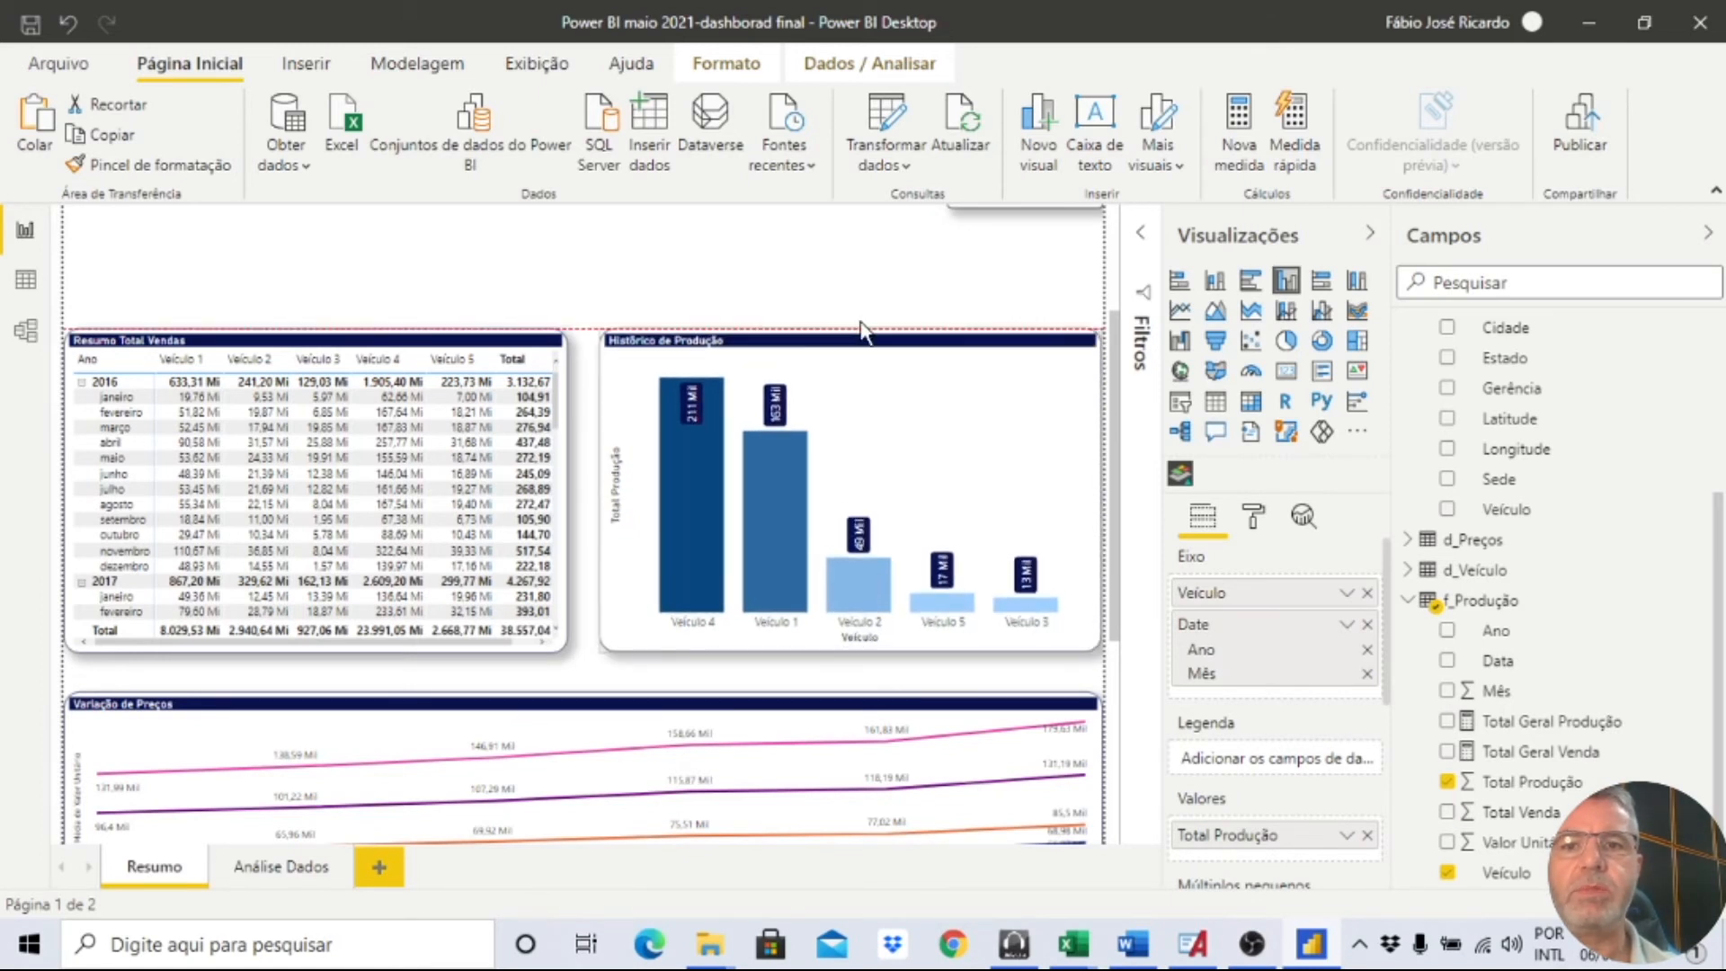
# Insert an empty card visual in the free space above the Resumo Total Vendas table.
pyautogui.click(690, 241)
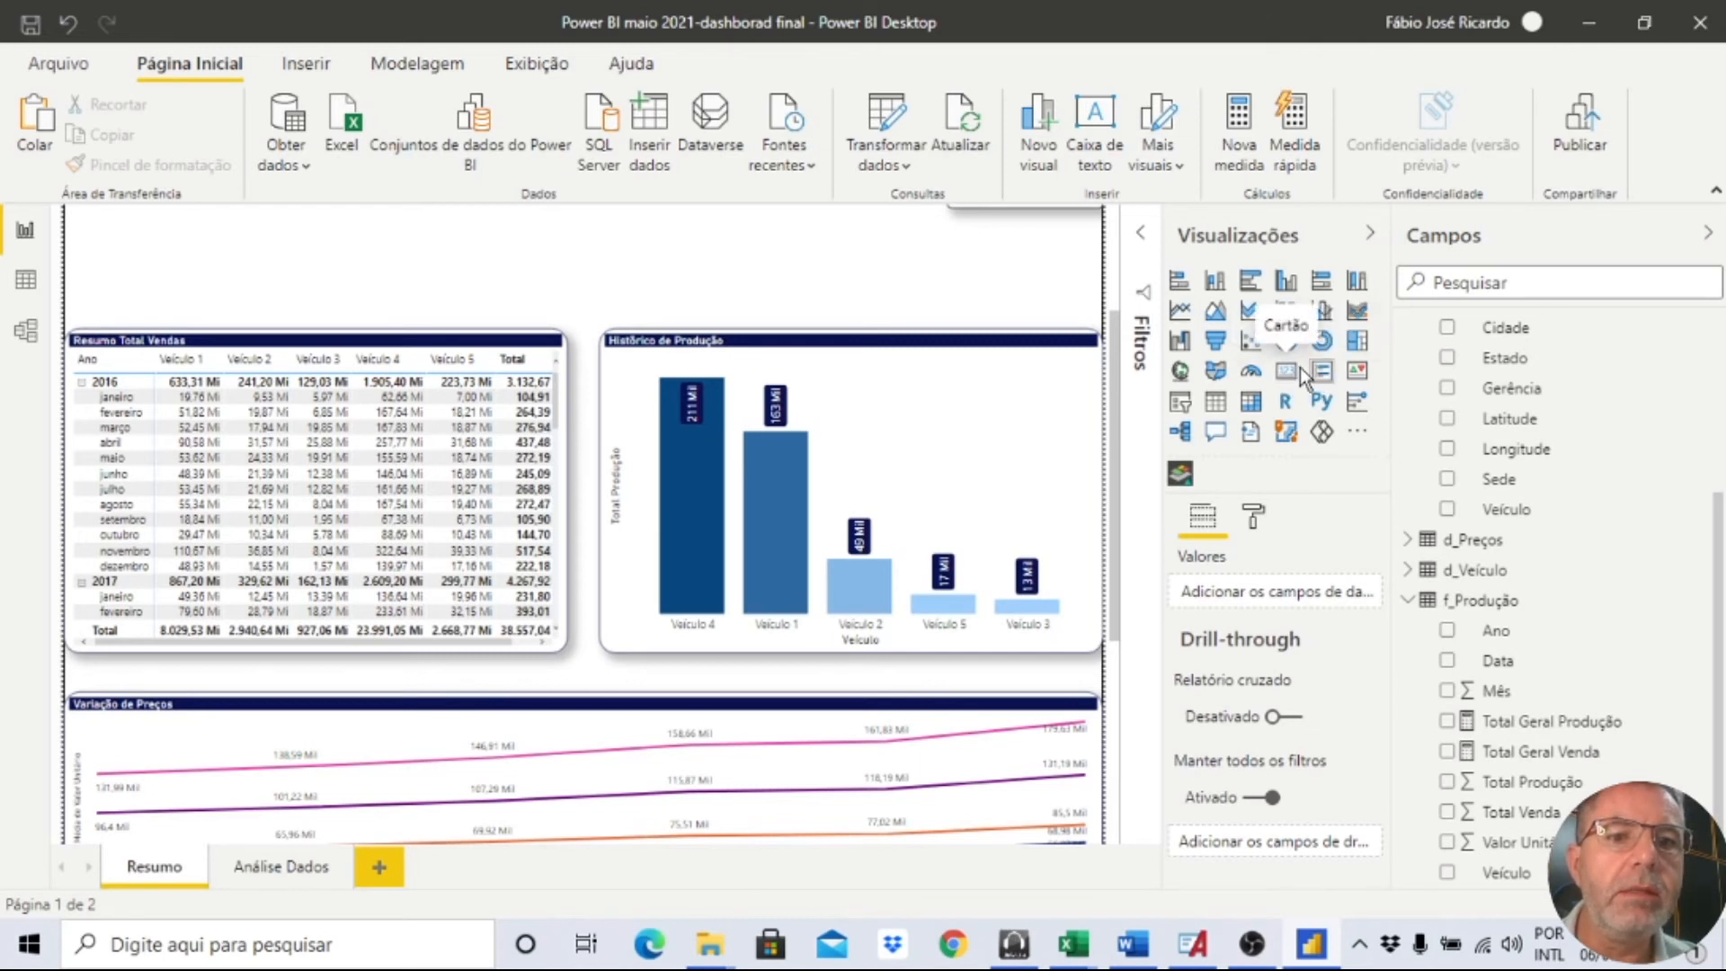
pyautogui.click(1287, 371)
pyautogui.scroll(5, 1557, 593)
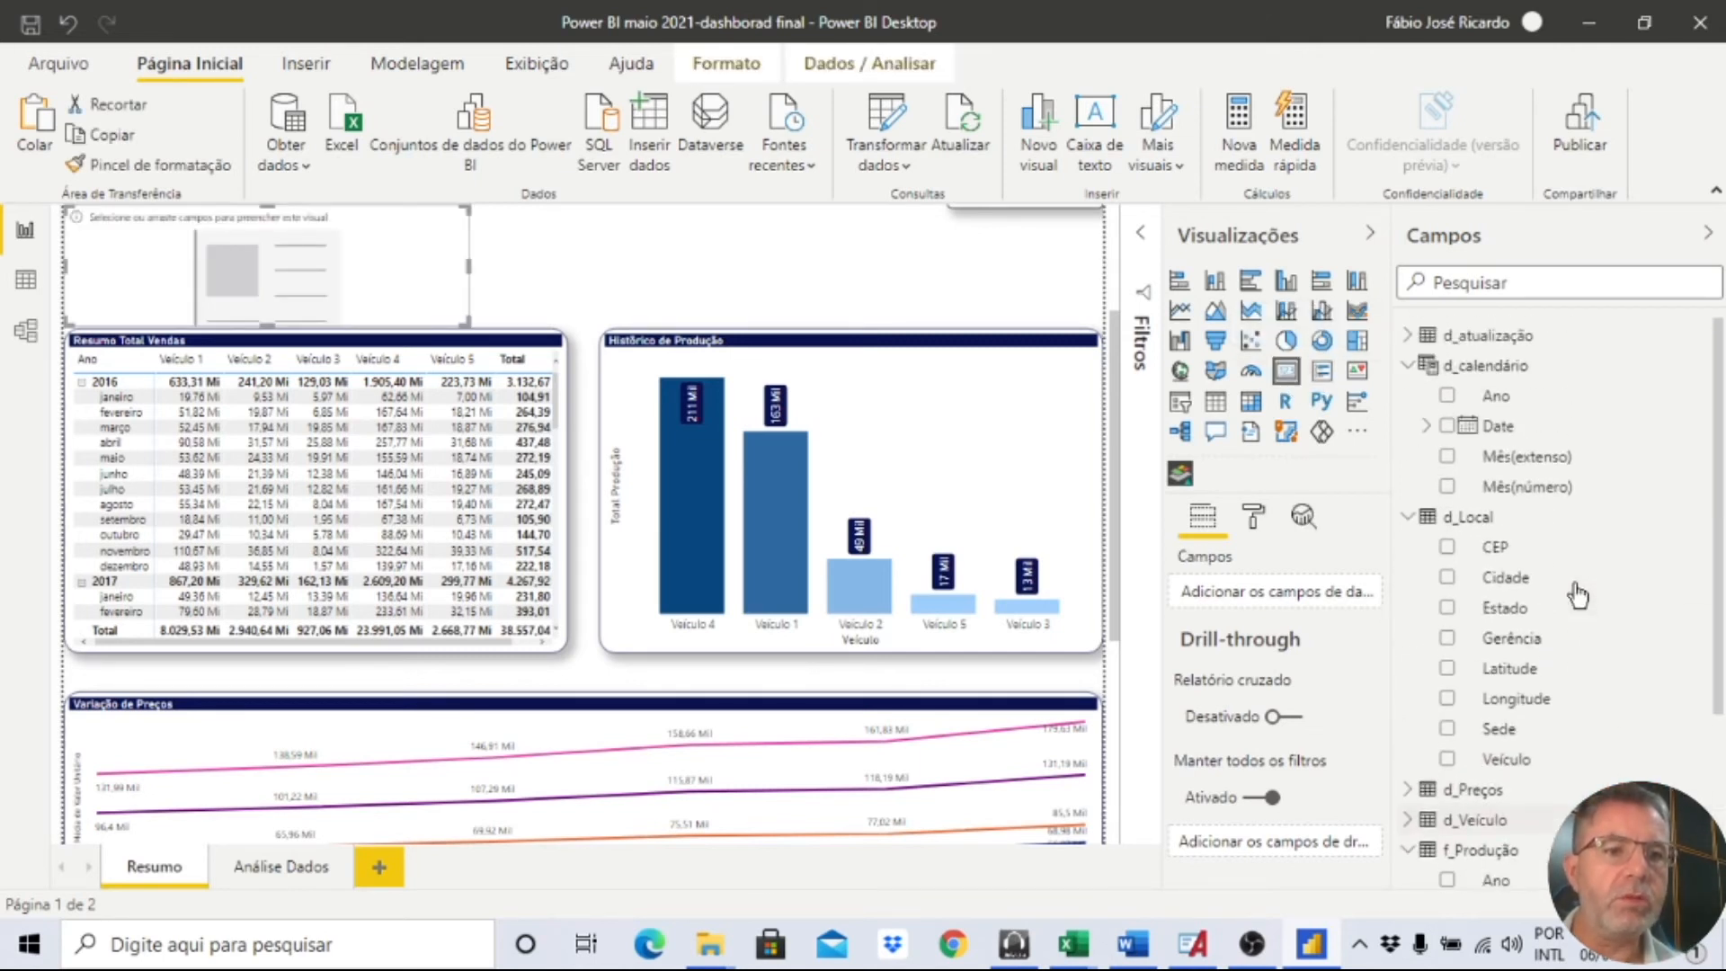
pyautogui.scroll(-3, 1523, 661)
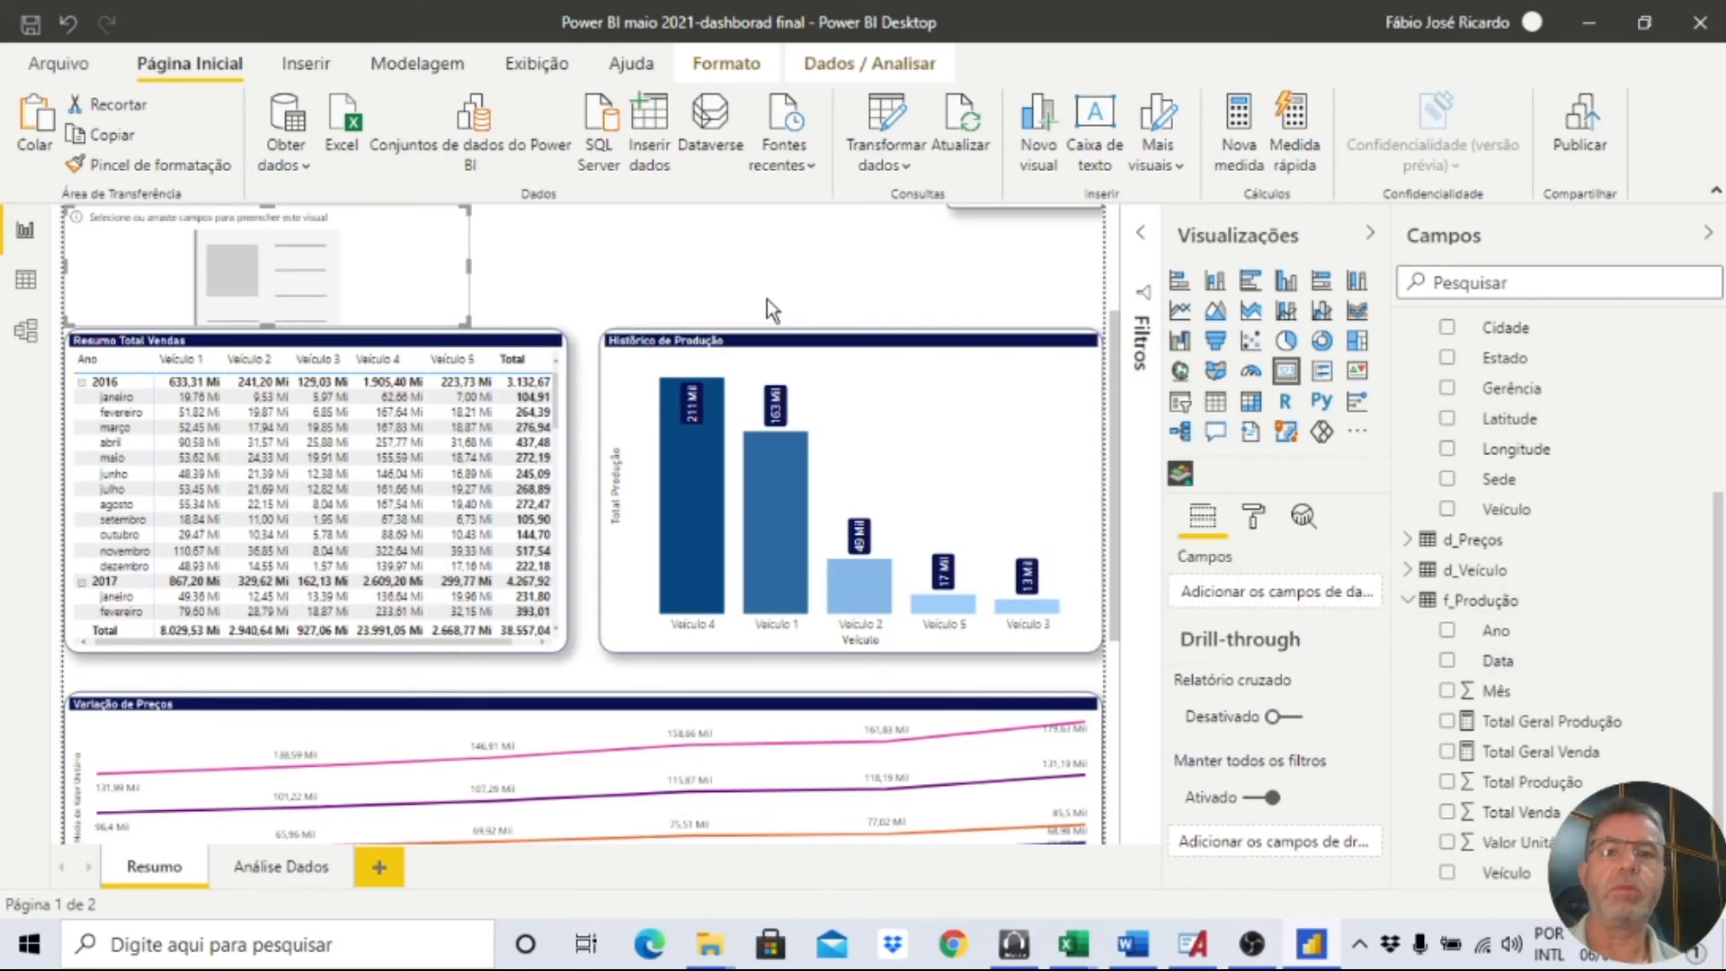
pyautogui.scroll(3, 767, 298)
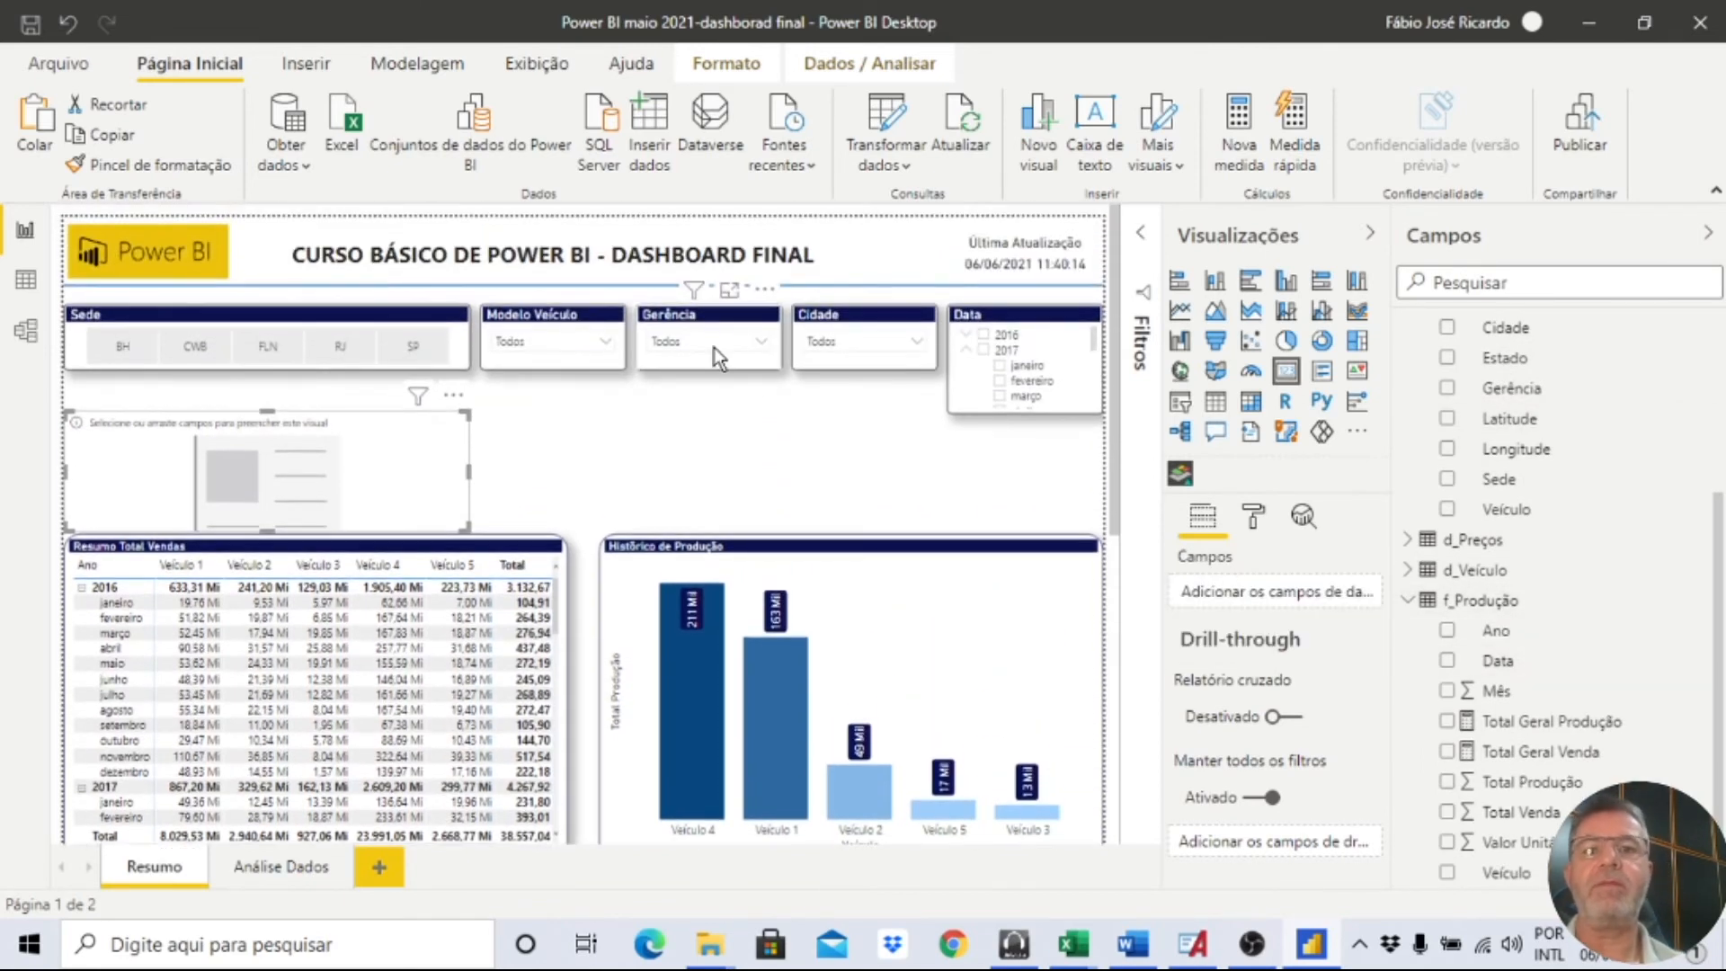
pyautogui.rightClick(1507, 602)
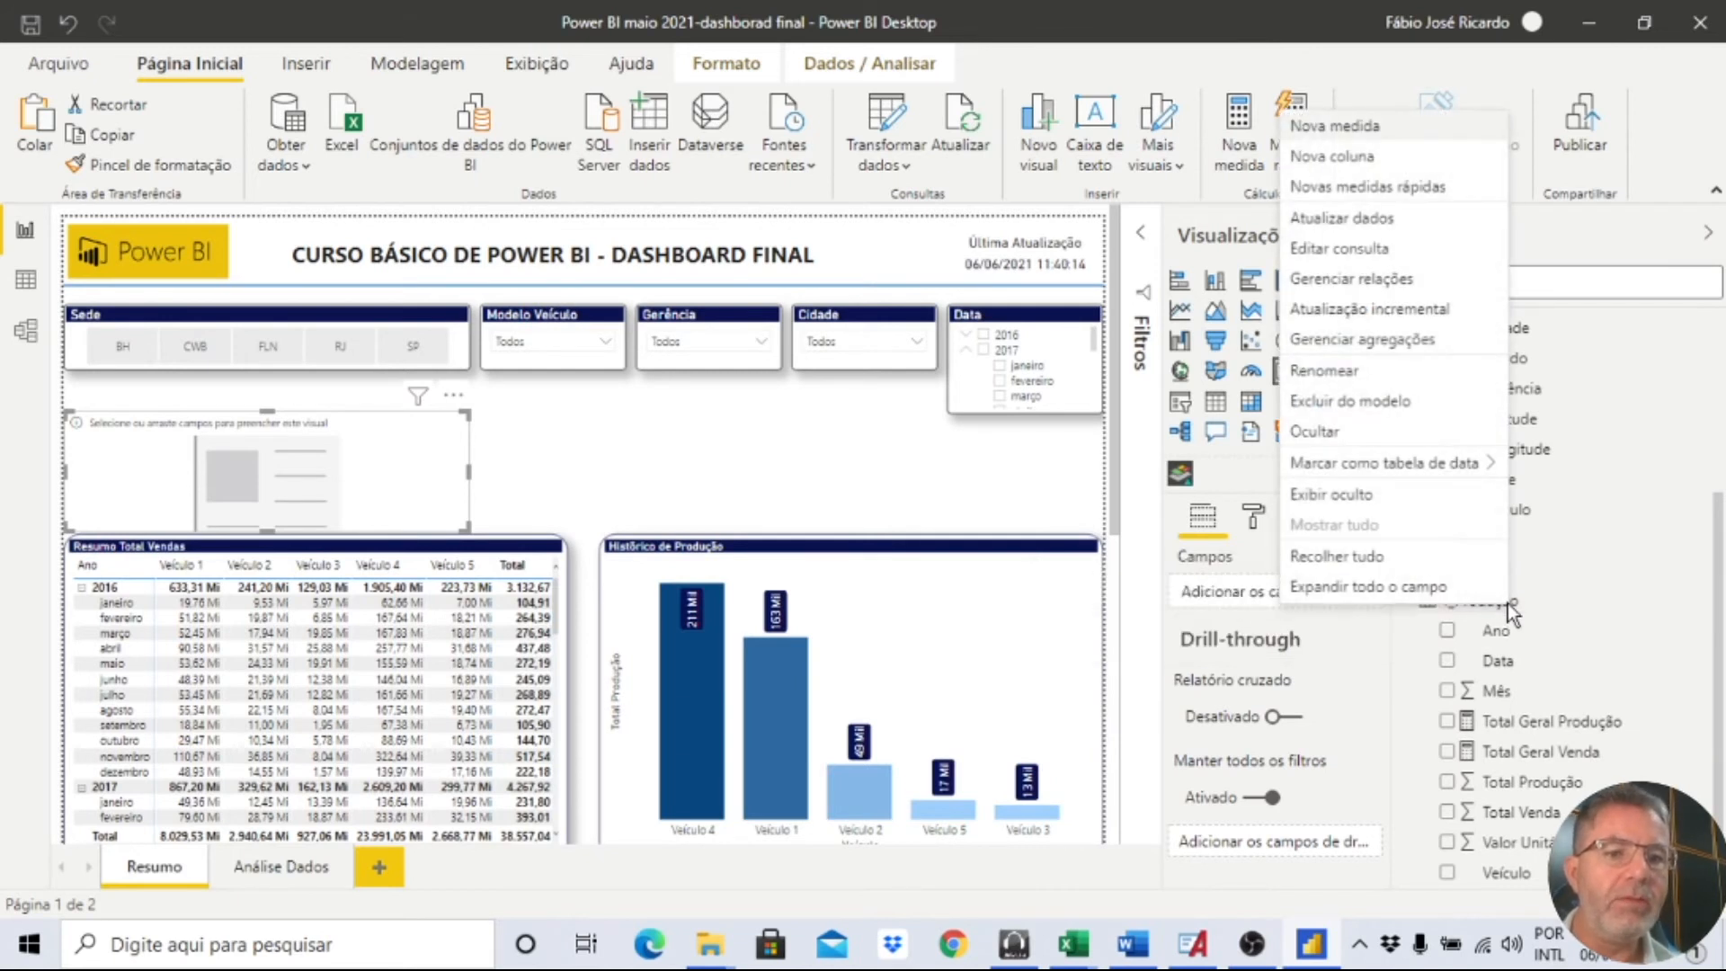
pyautogui.press('Escape')
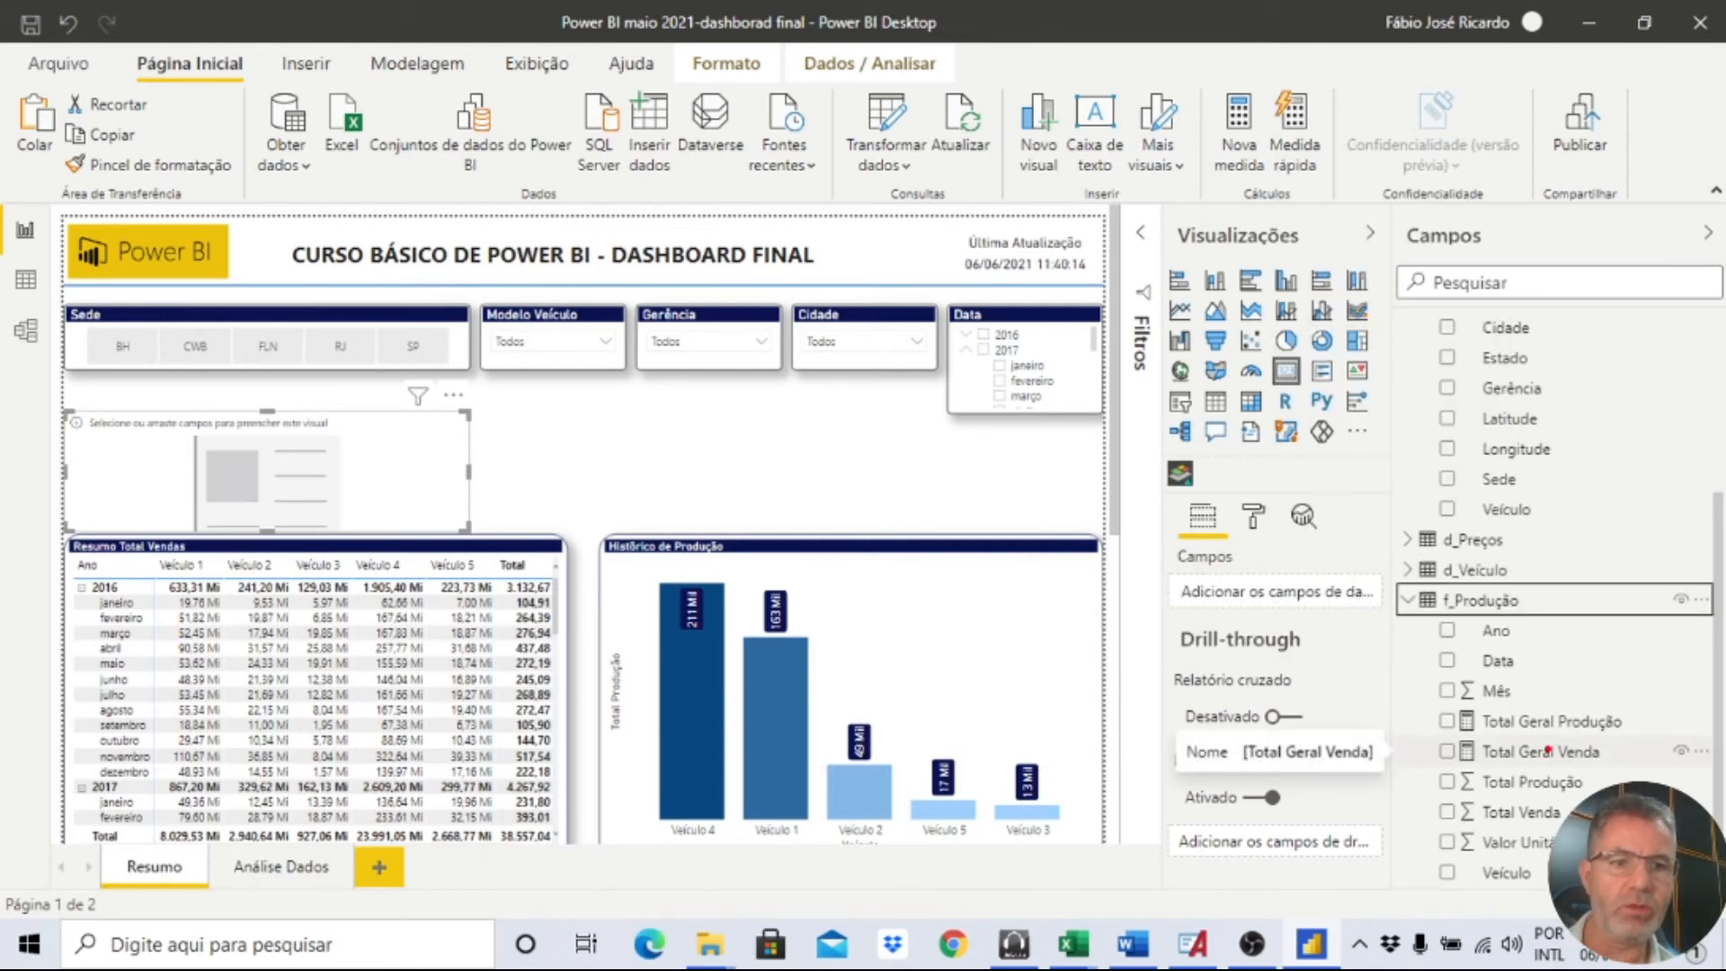
pyautogui.moveTo(1557, 645); pyautogui.dragTo(1550, 710)
pyautogui.moveTo(1526, 640); pyautogui.dragTo(1519, 742)
pyautogui.moveTo(1643, 710); pyautogui.dragTo(1606, 742)
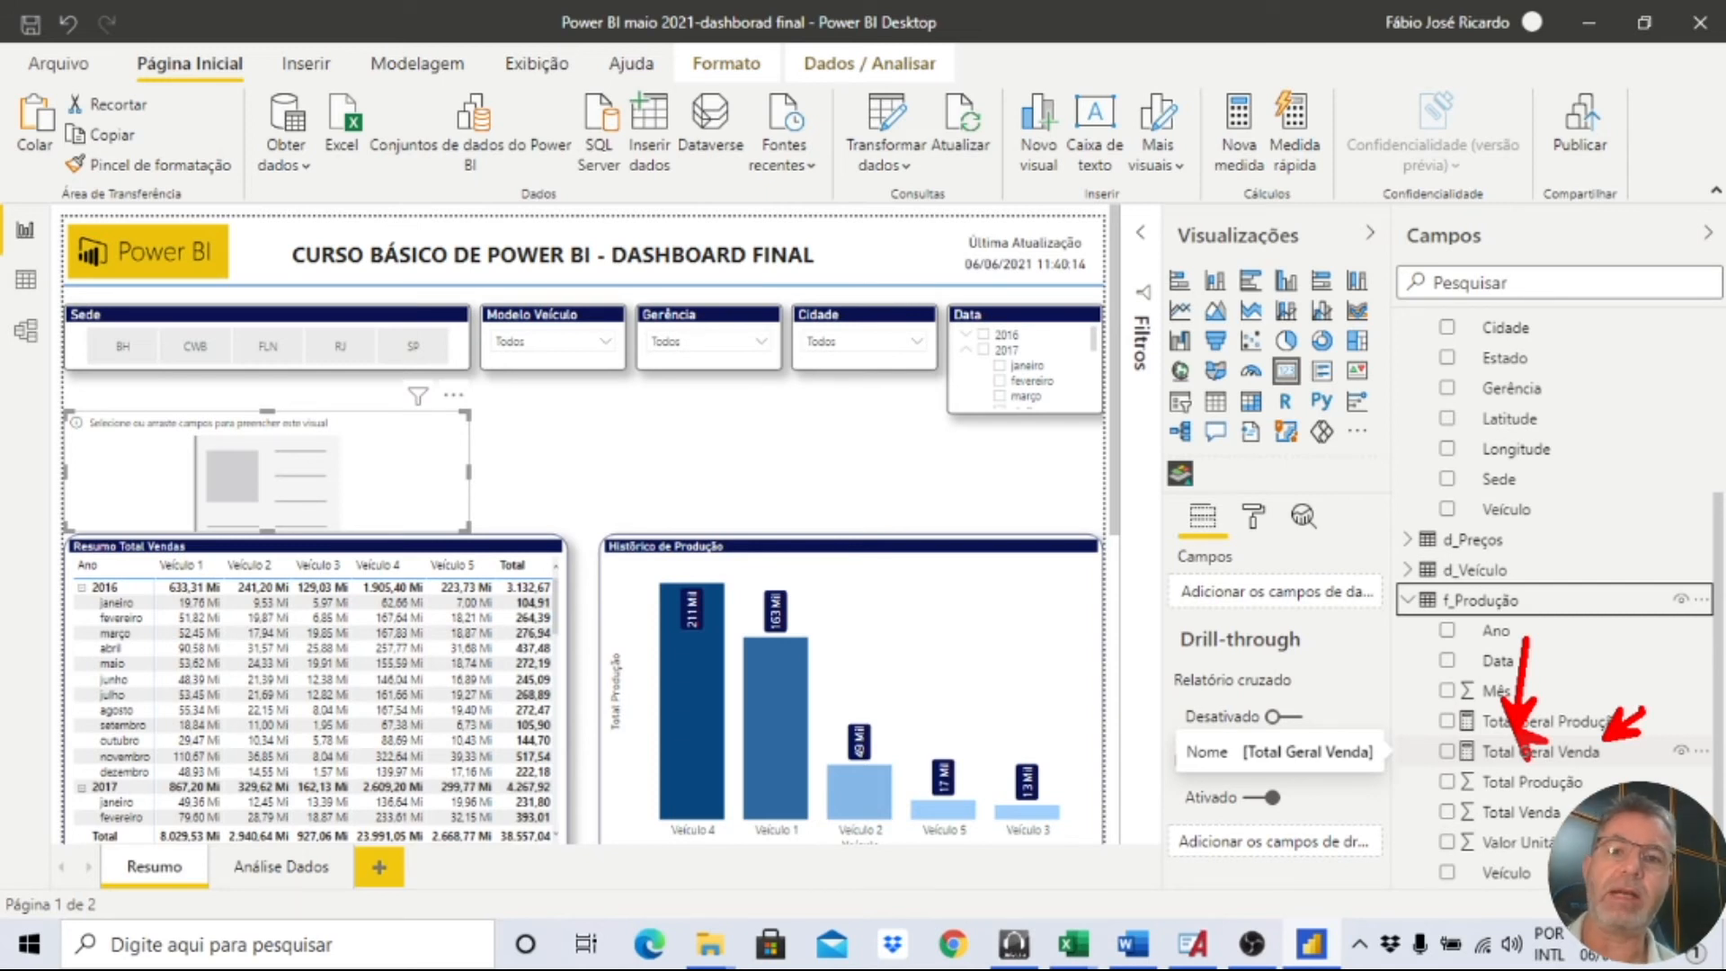
pyautogui.press('Escape')
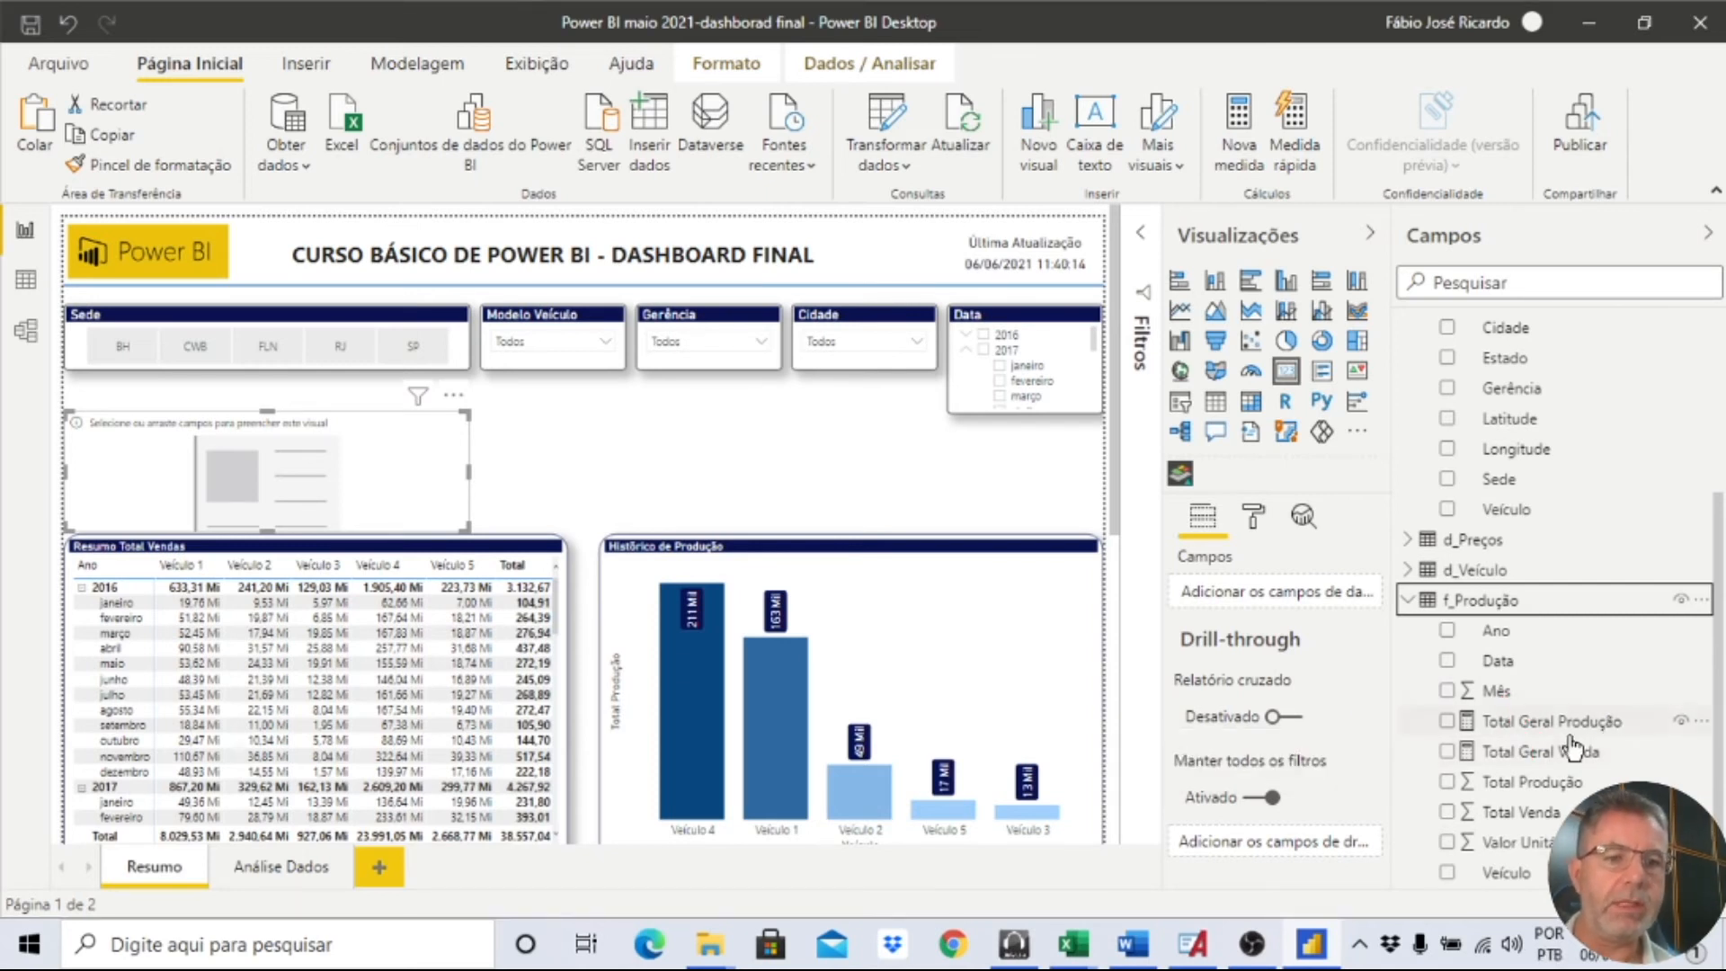
# Create a new measure in the f_Produção table named "Total Venda Veículo 1" and begin its formula with CALCULATE([Total Geral Venda].
pyautogui.rightClick(1517, 602)
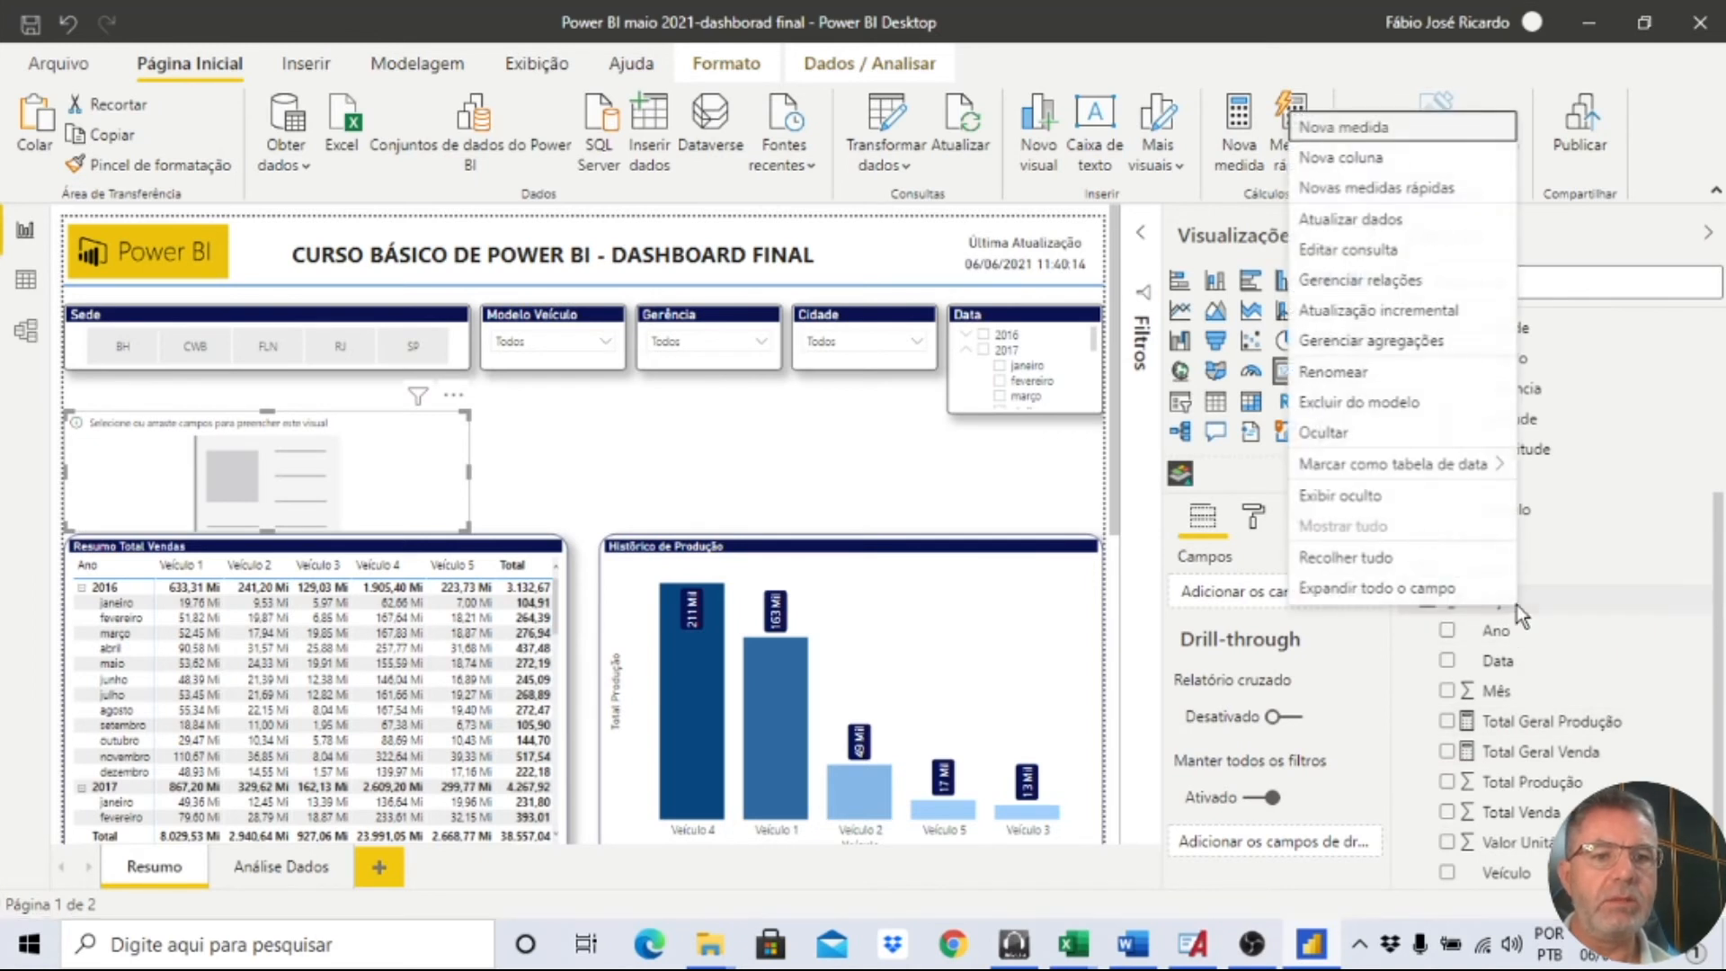
pyautogui.click(1381, 135)
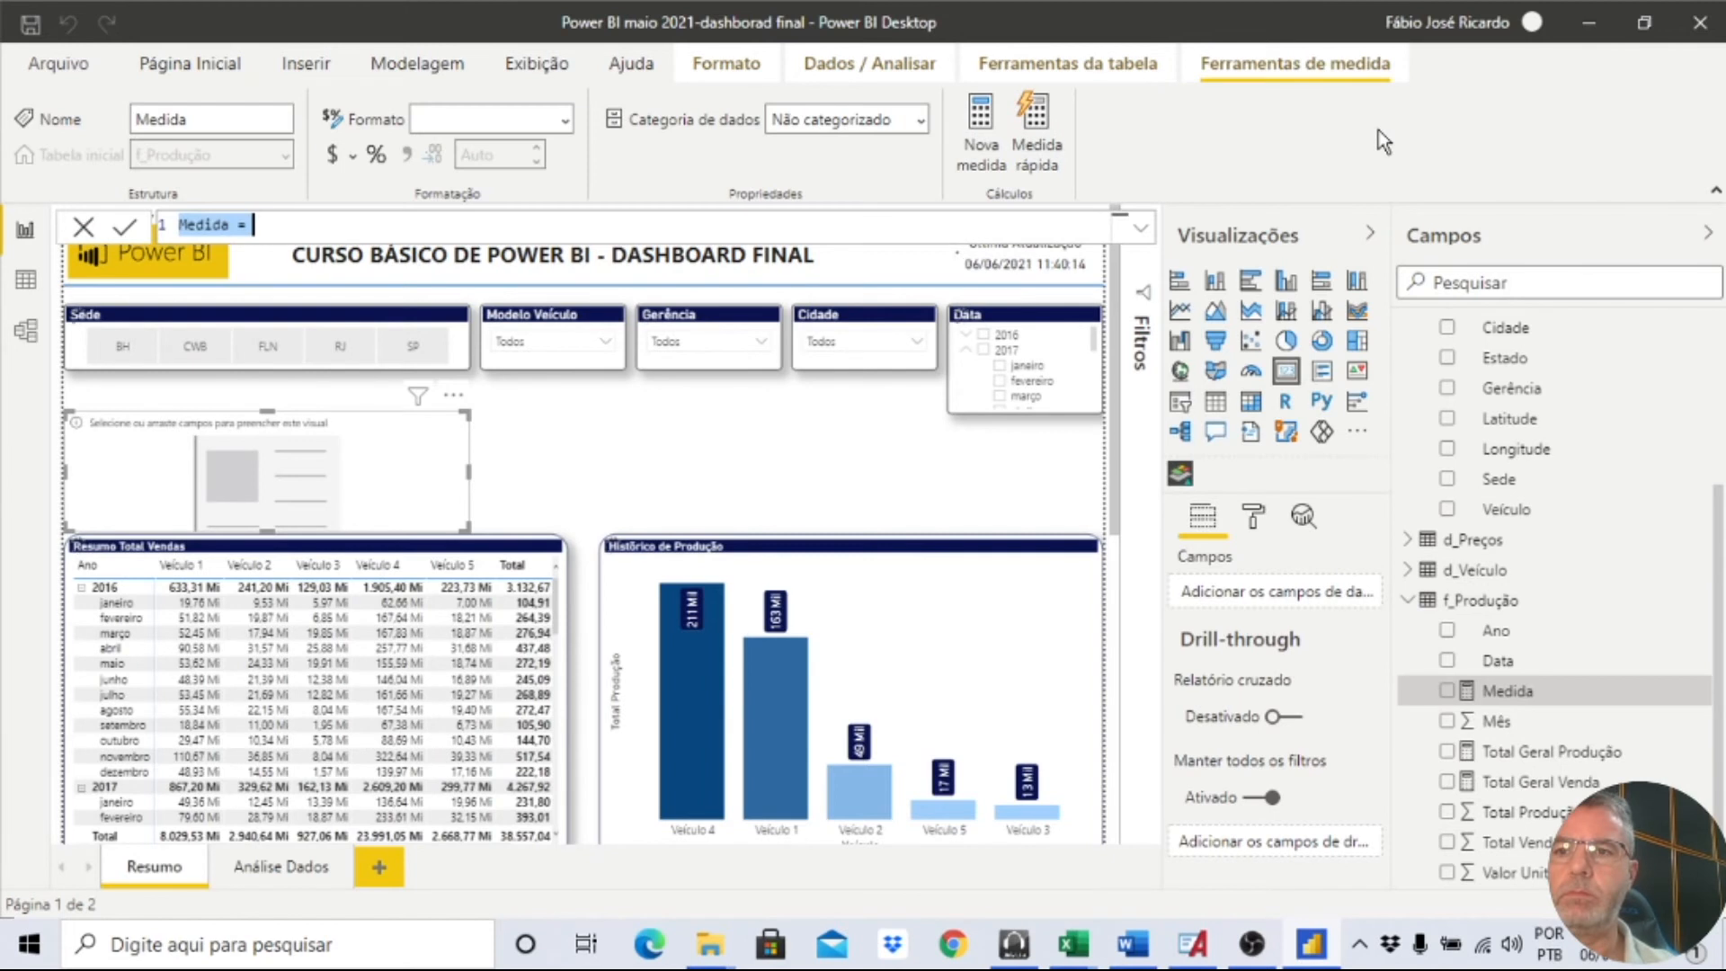
pyautogui.write('Total Venda ')
pyautogui.write('Ve~iculo')
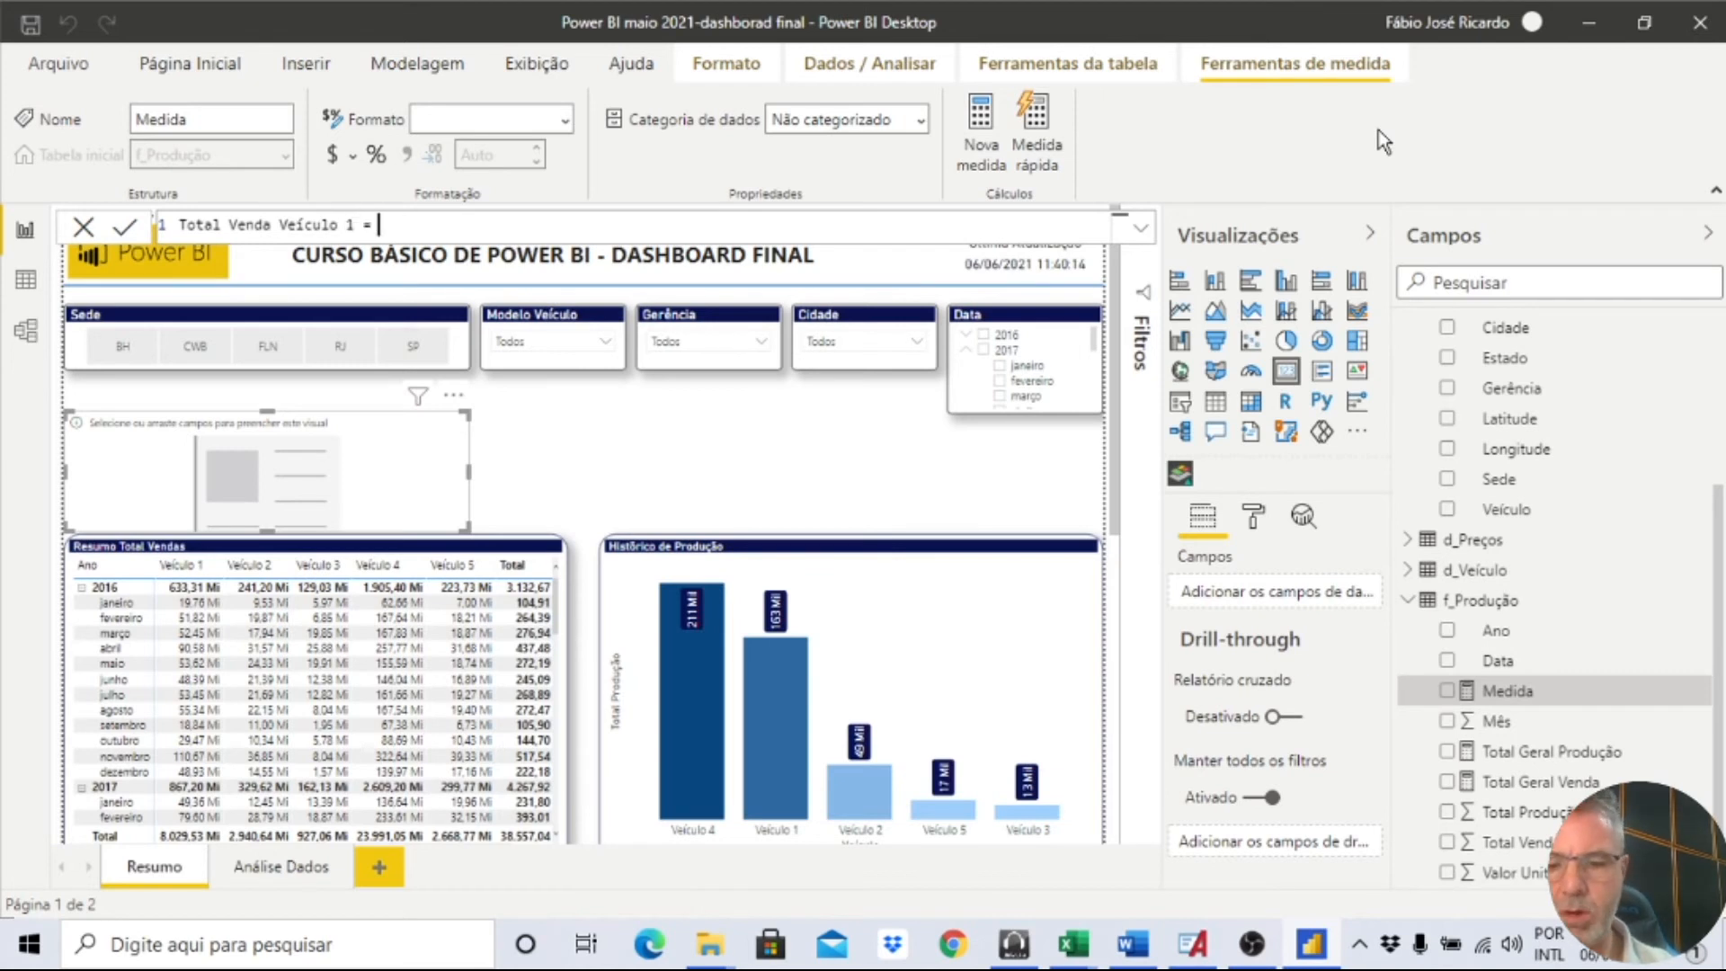
pyautogui.write('calc')
pyautogui.press('Tab')
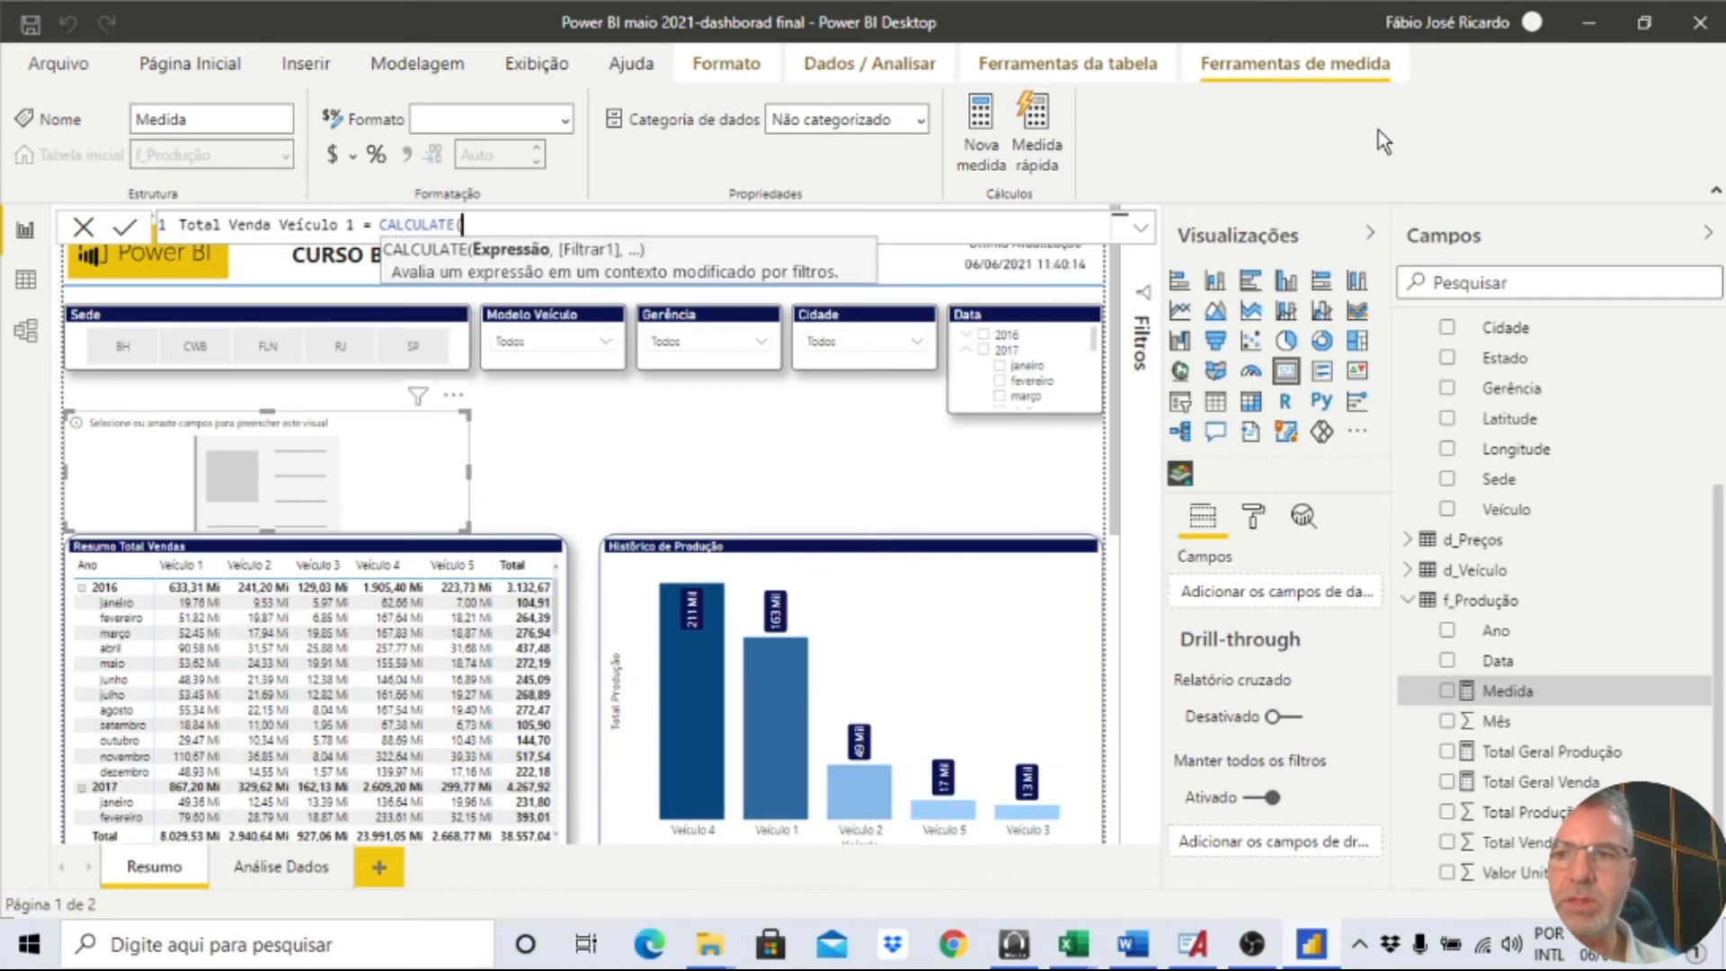
pyautogui.write('[To')
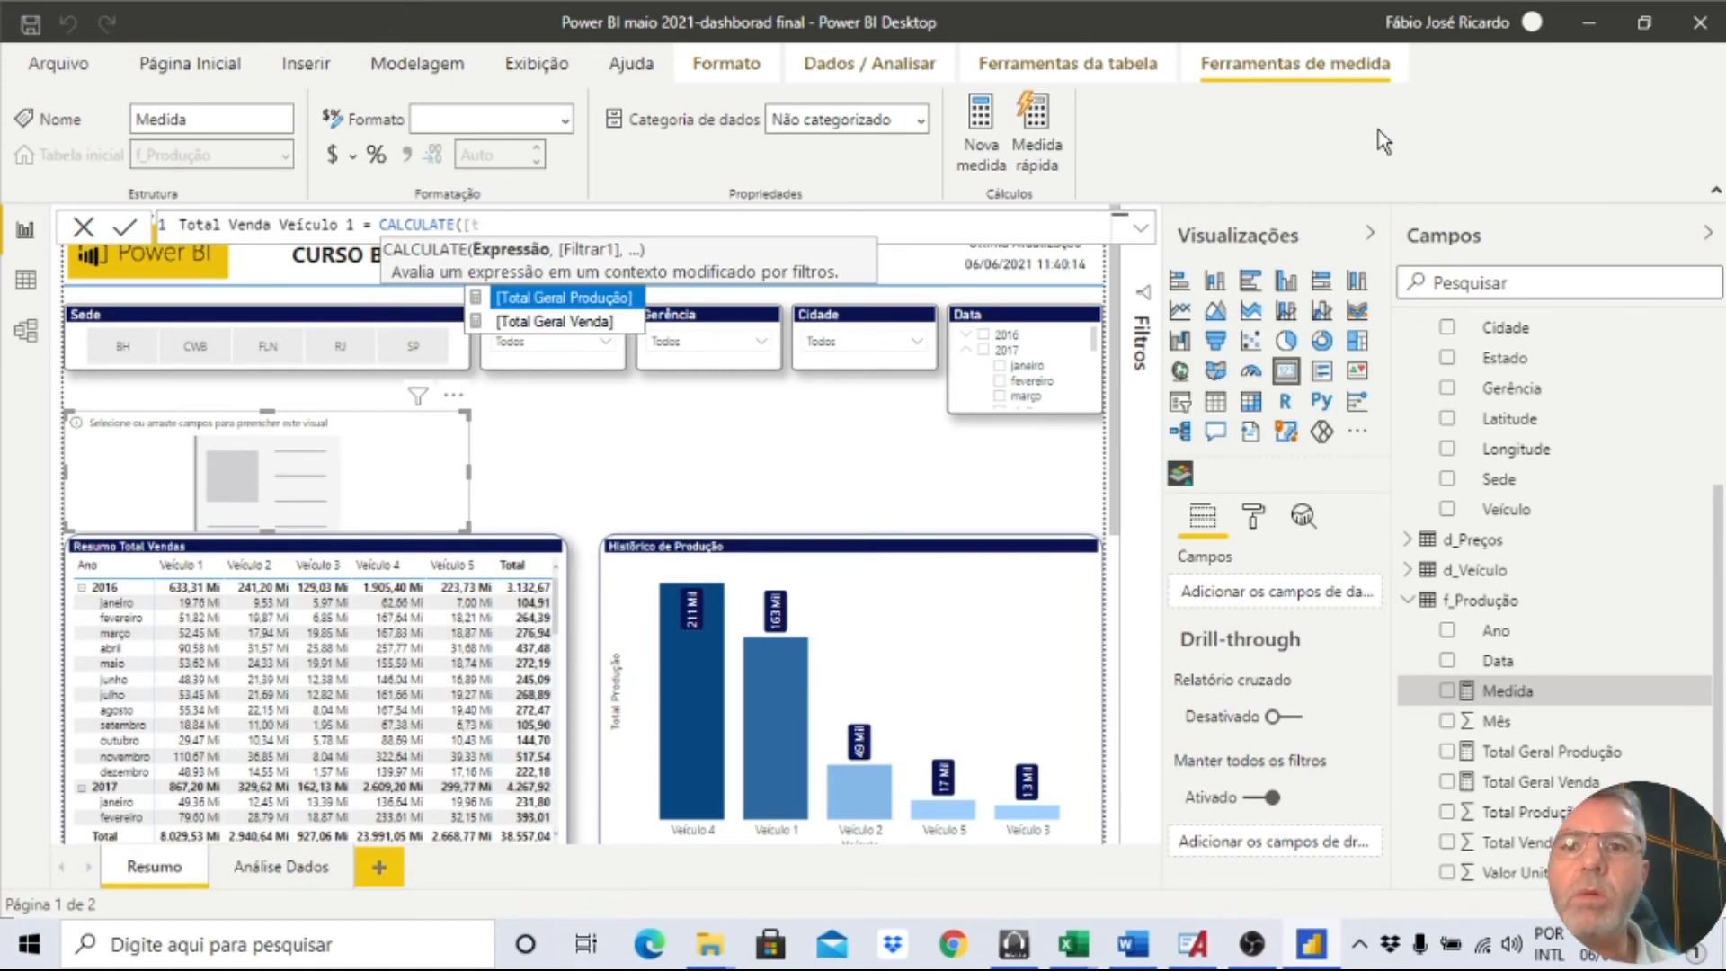
pyautogui.write('t')
pyautogui.press('Down')
pyautogui.press('Tab')
# Complete the measure's formula with the filter argument FILTER('f_Produção','f_Produção'[Veículo]="Veículo 1")).
pyautogui.write(',fil')
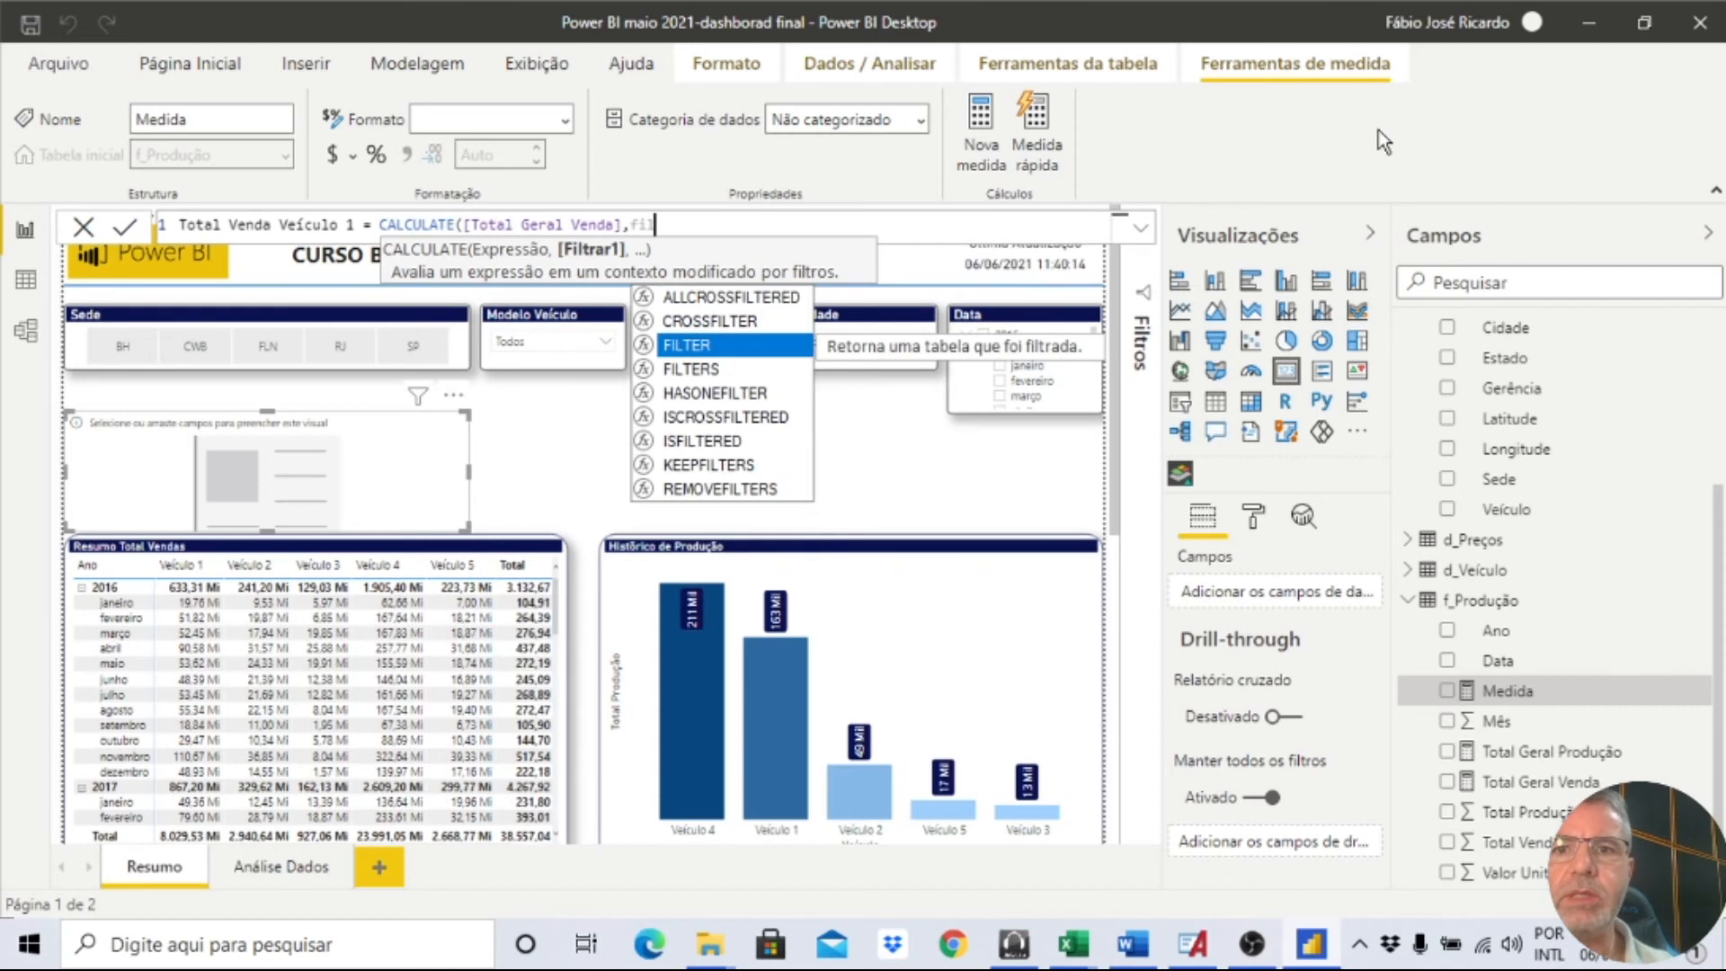
pyautogui.press('Tab')
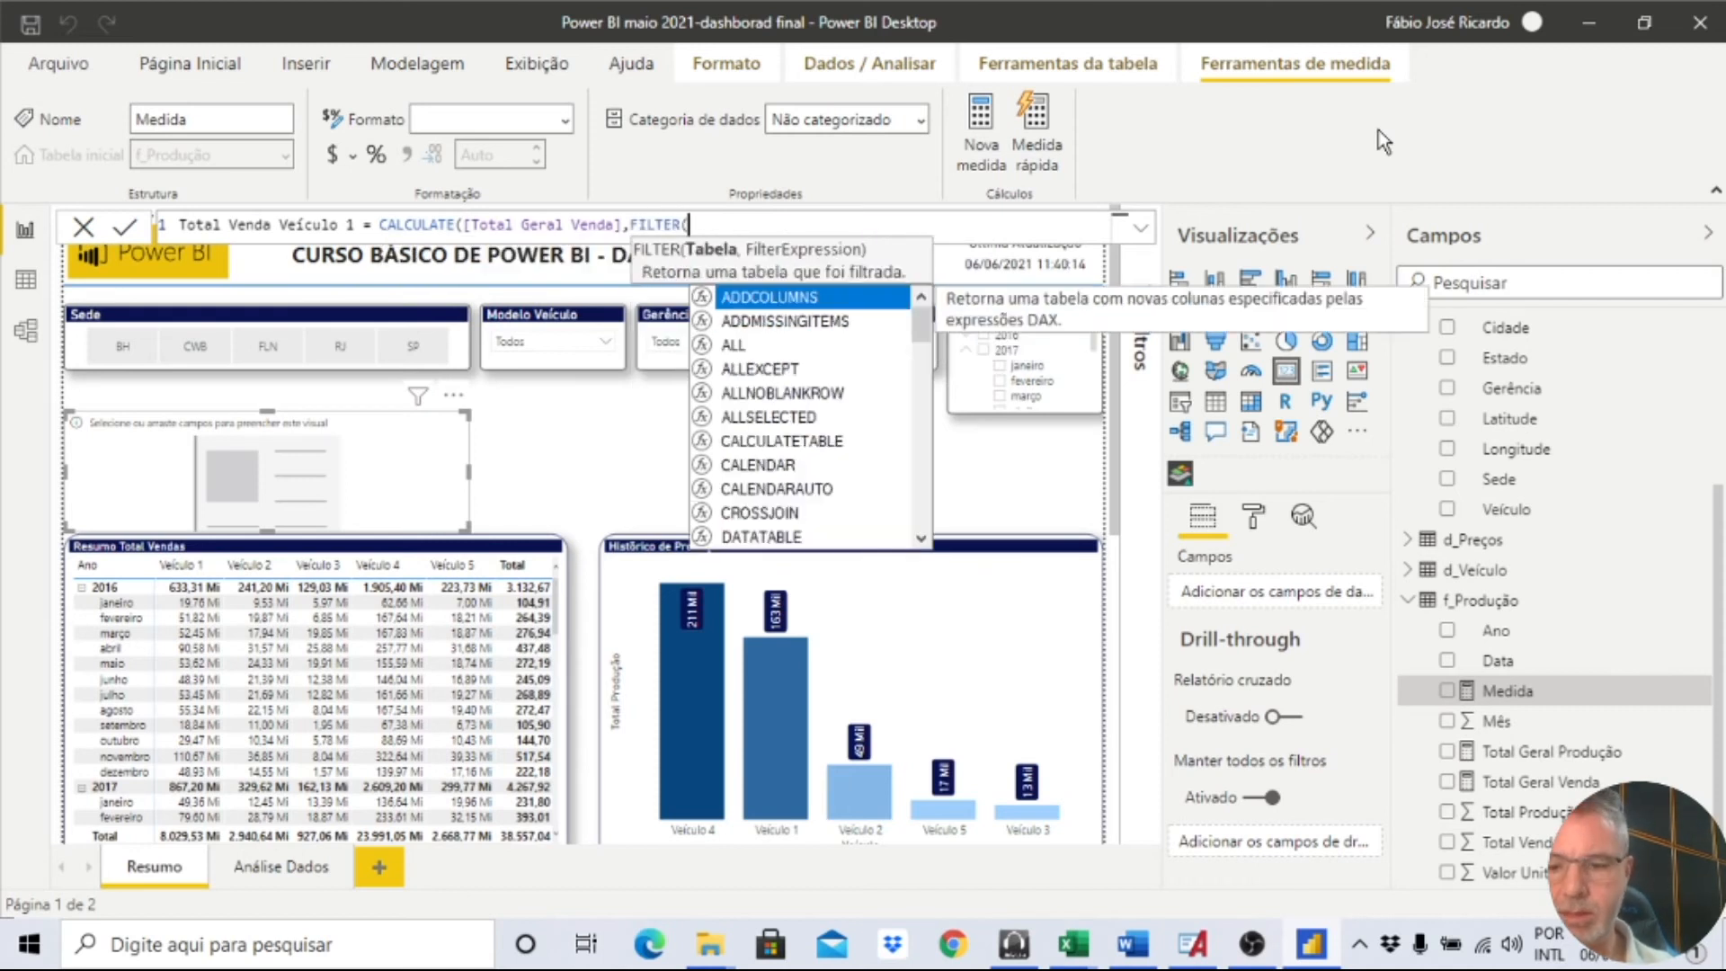
pyautogui.write('f_')
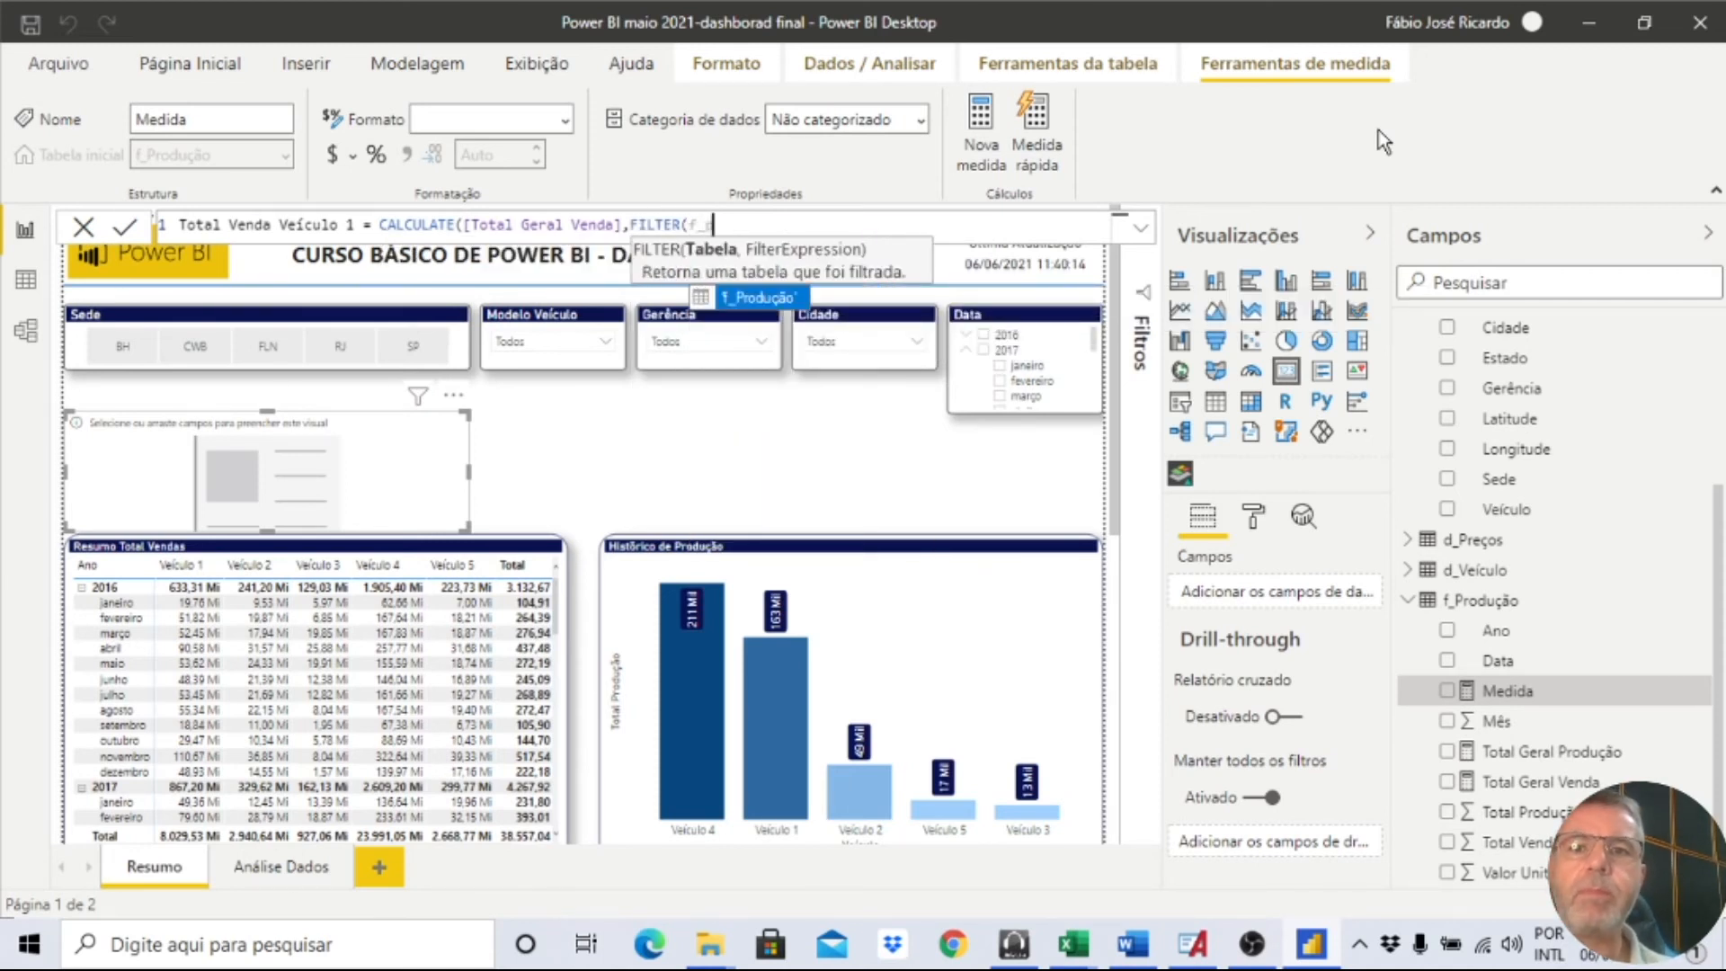
pyautogui.write('p')
pyautogui.press('Tab')
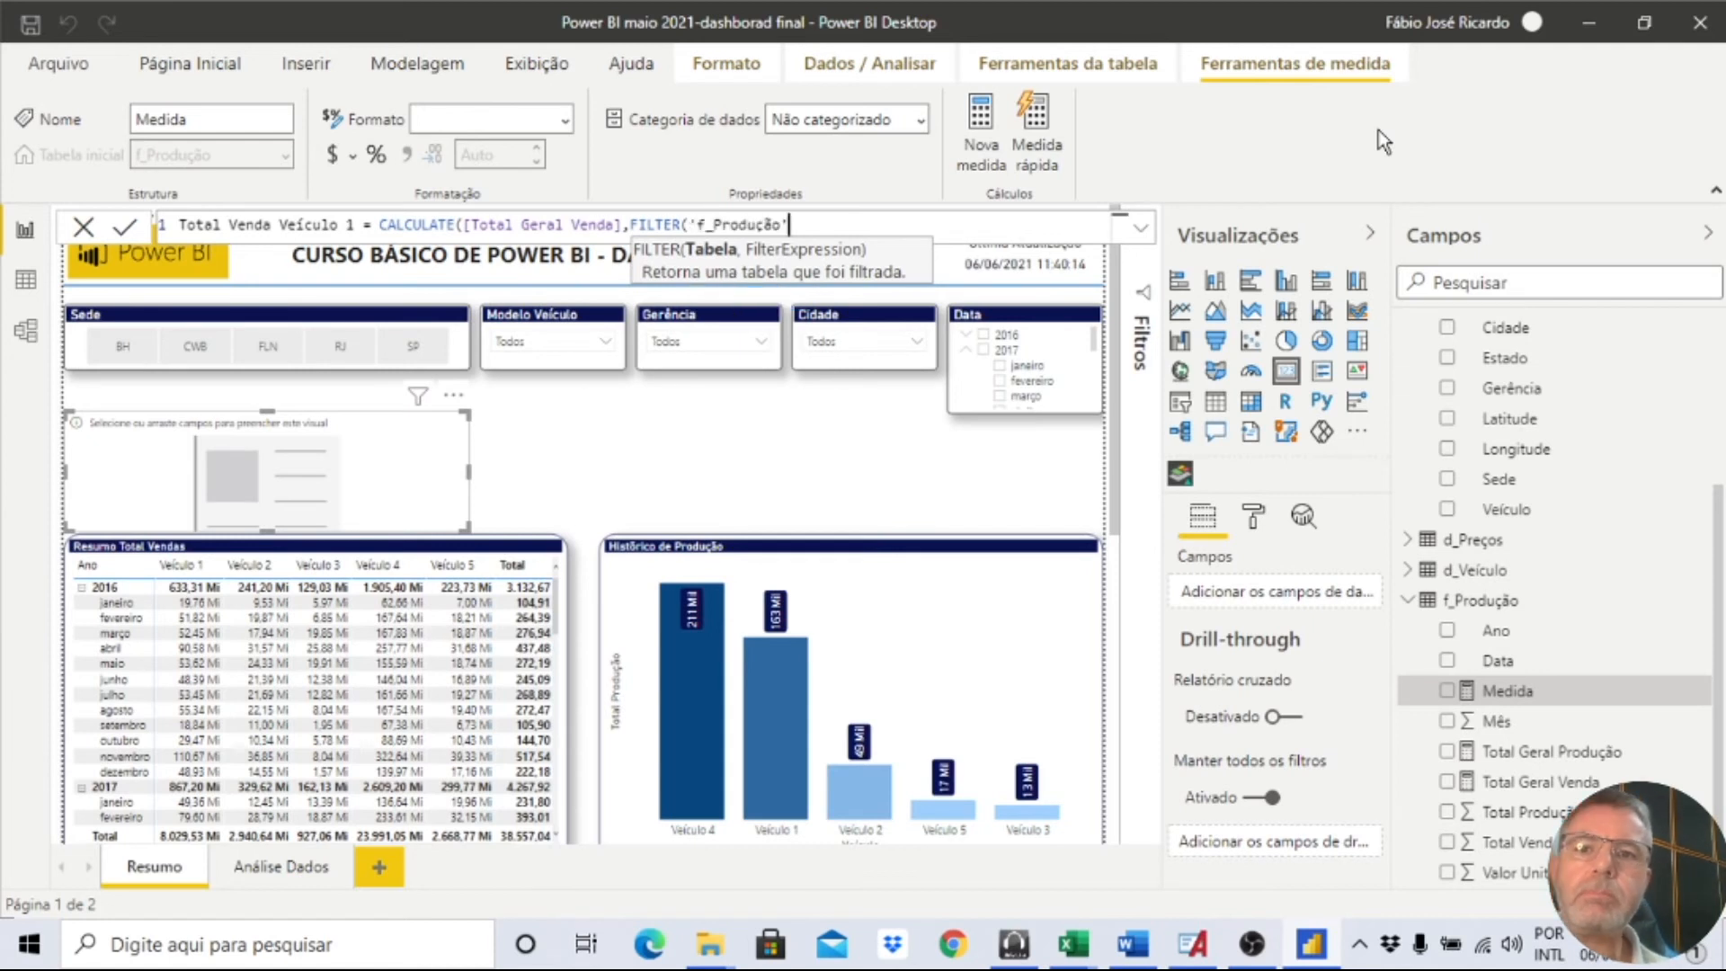
pyautogui.write(',')
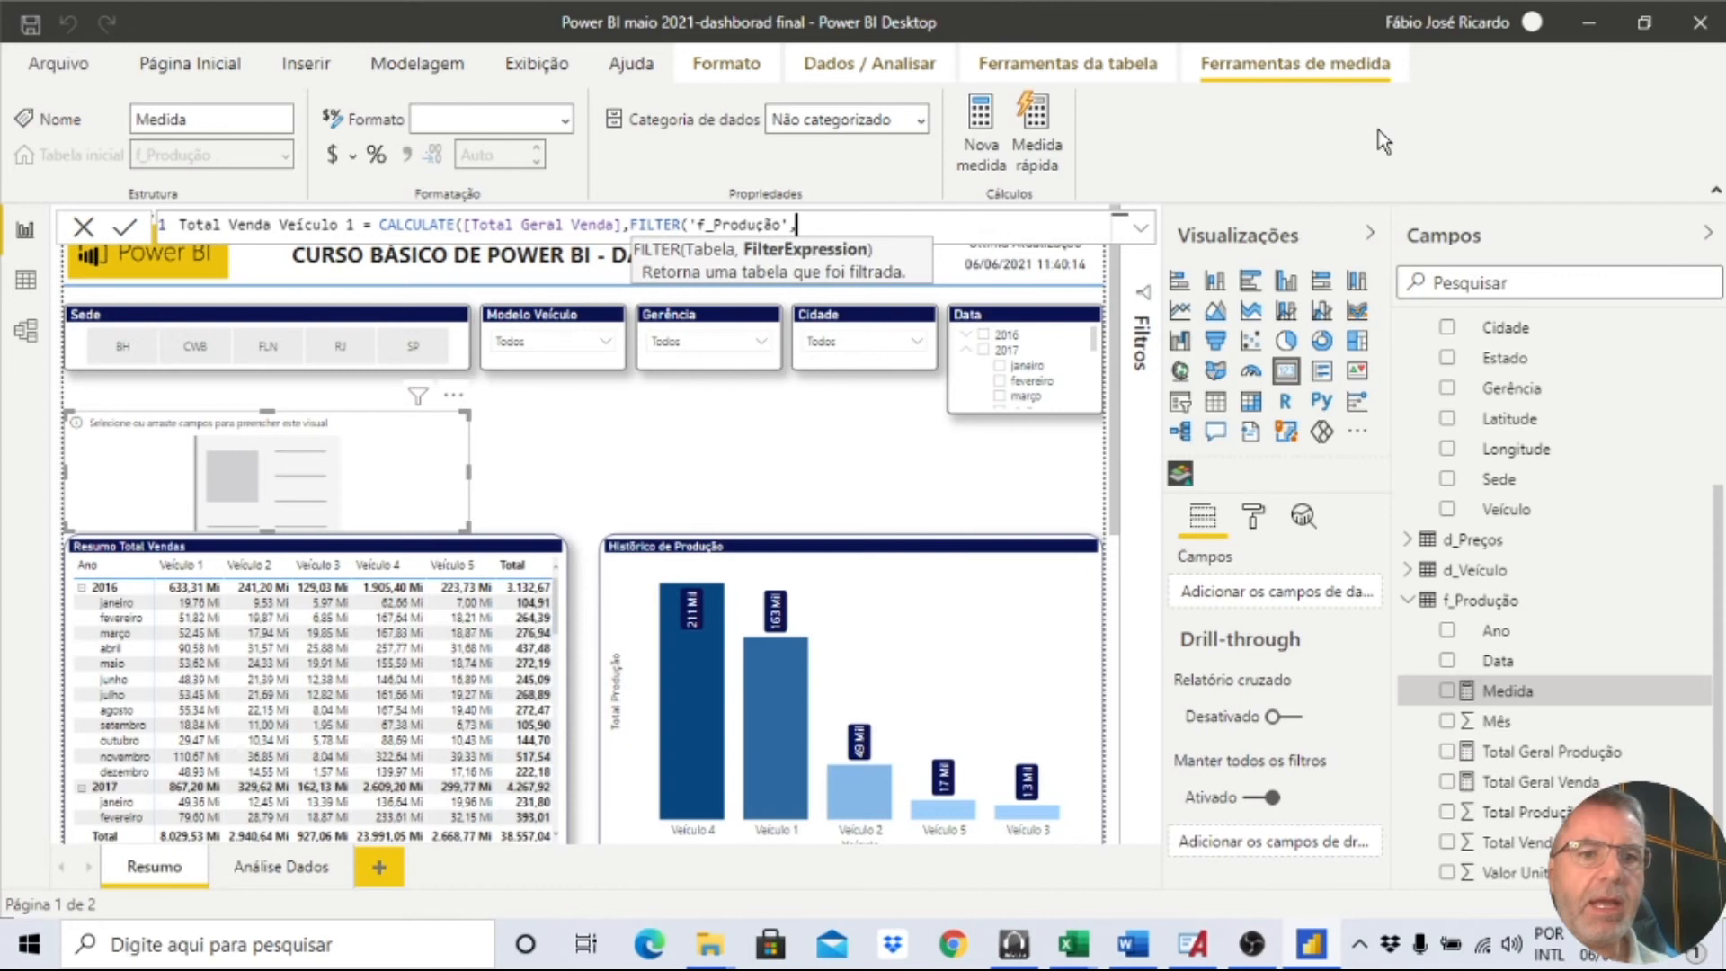
pyautogui.write('f_')
pyautogui.press('Down')
pyautogui.press('Down')
pyautogui.press('Down')
pyautogui.press('Down')
pyautogui.press('Down')
pyautogui.press('Down')
pyautogui.press('Down')
pyautogui.press('Down')
pyautogui.press('Down')
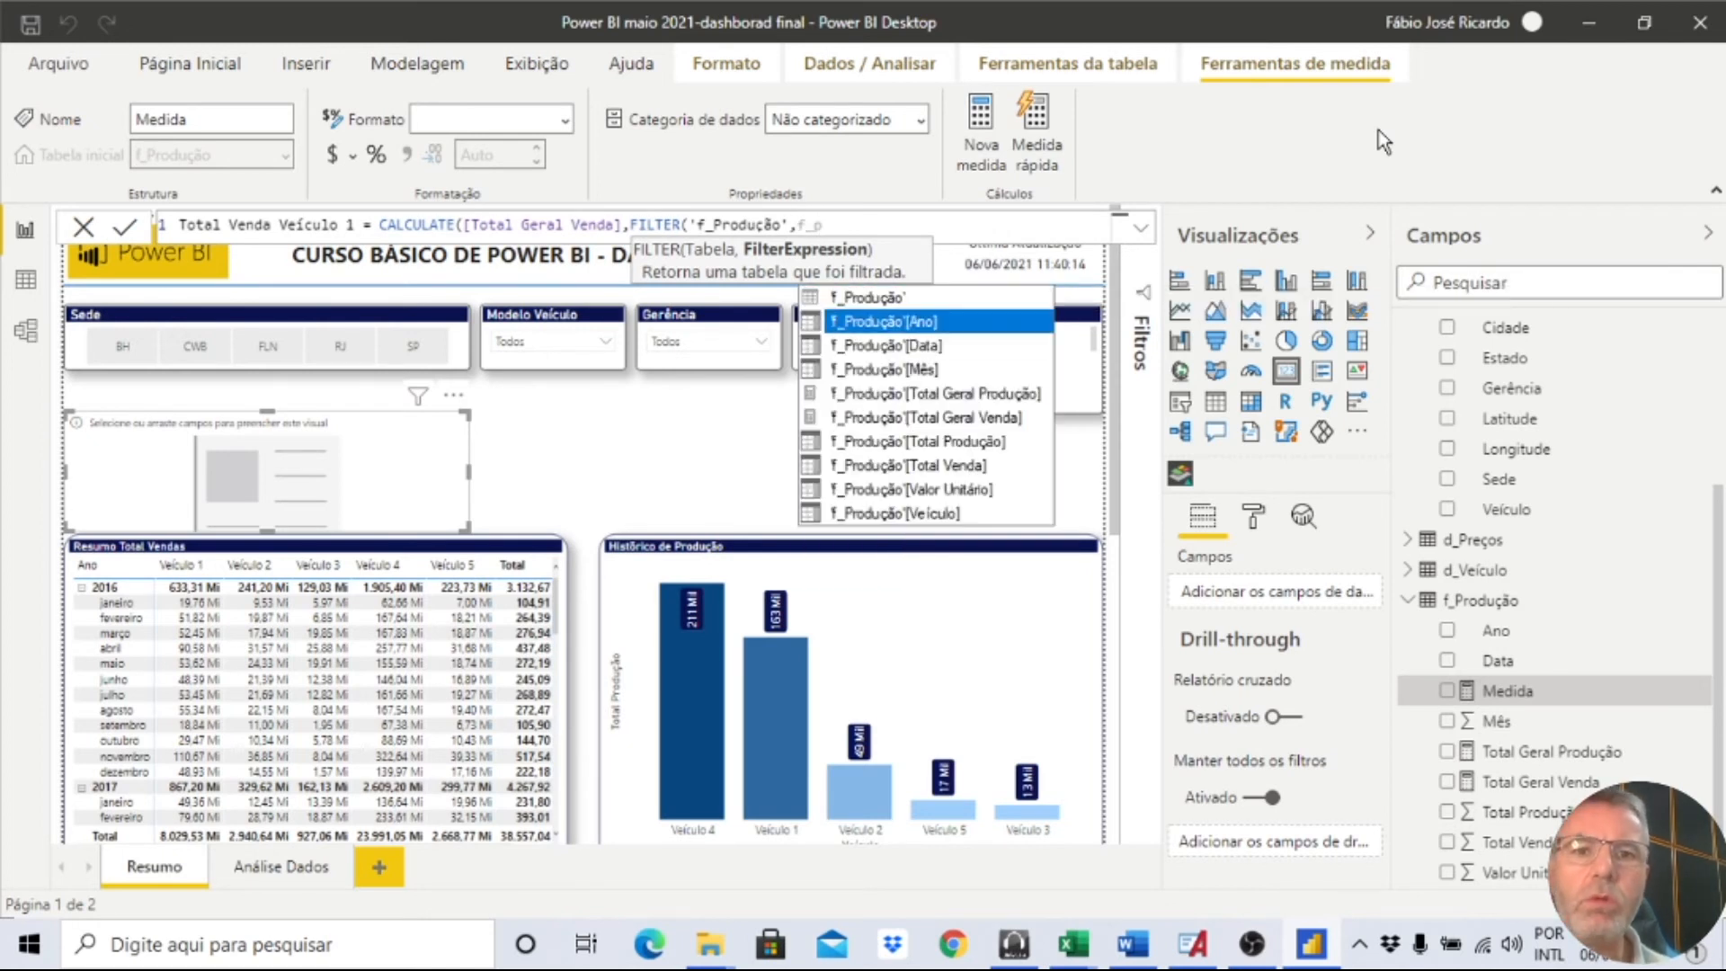
pyautogui.press('Tab')
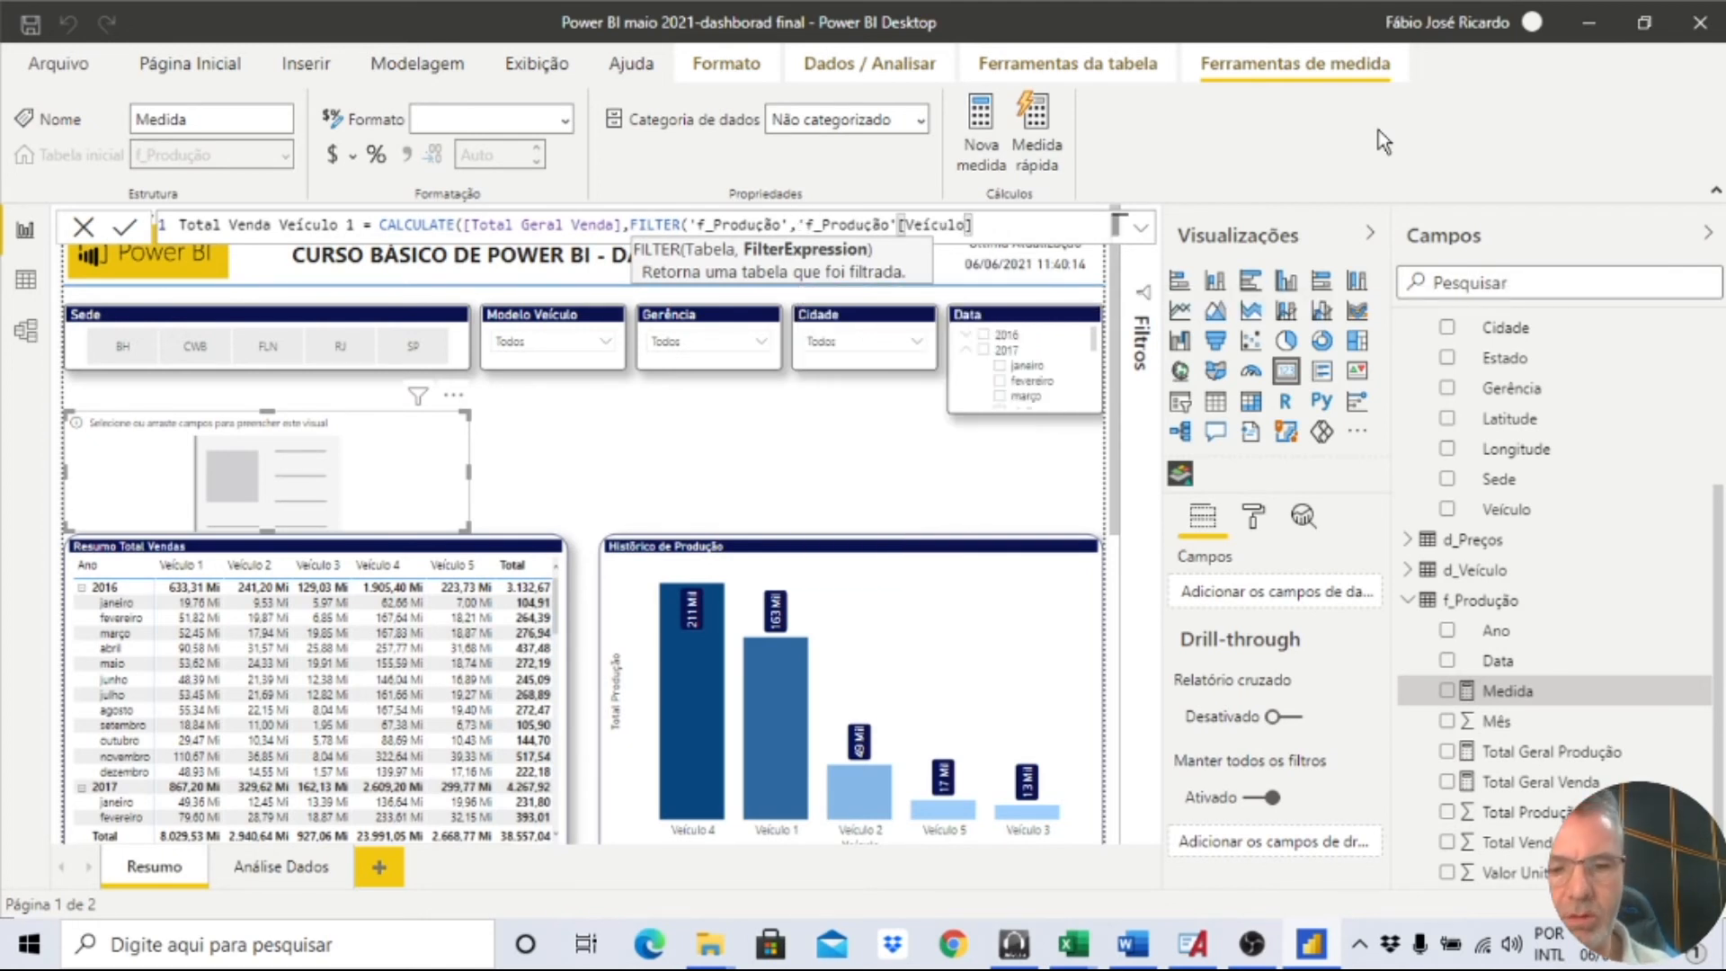
pyautogui.write('="Ve')
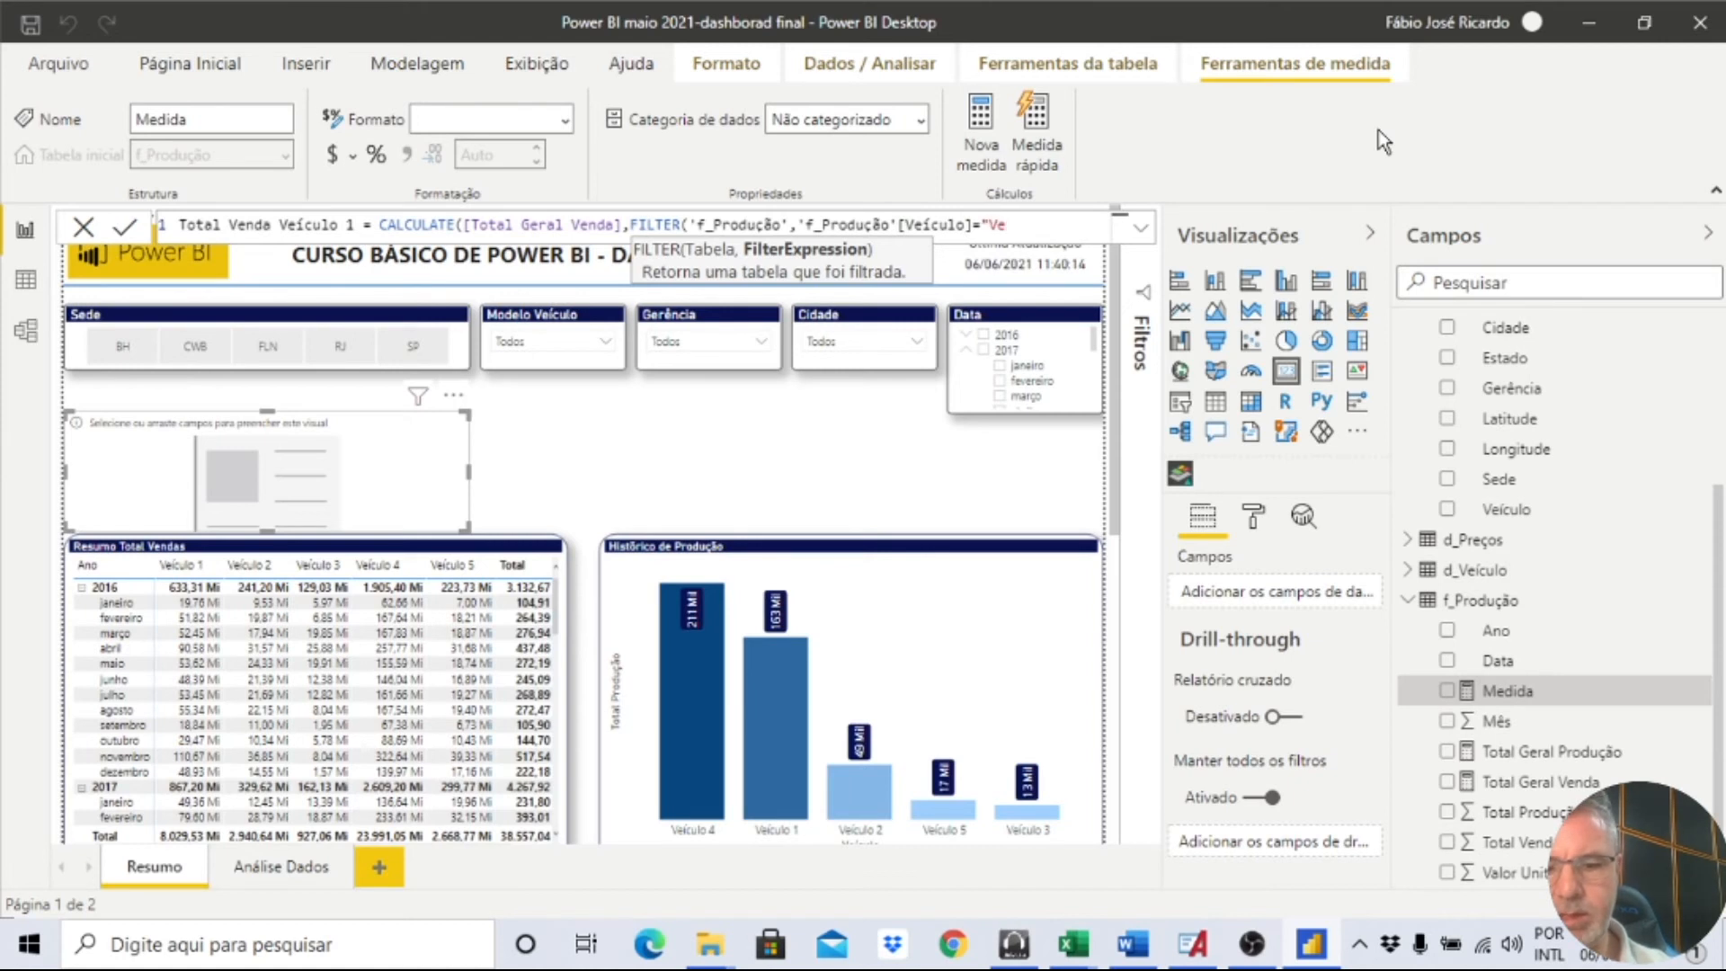
pyautogui.write('ículo 1"))')
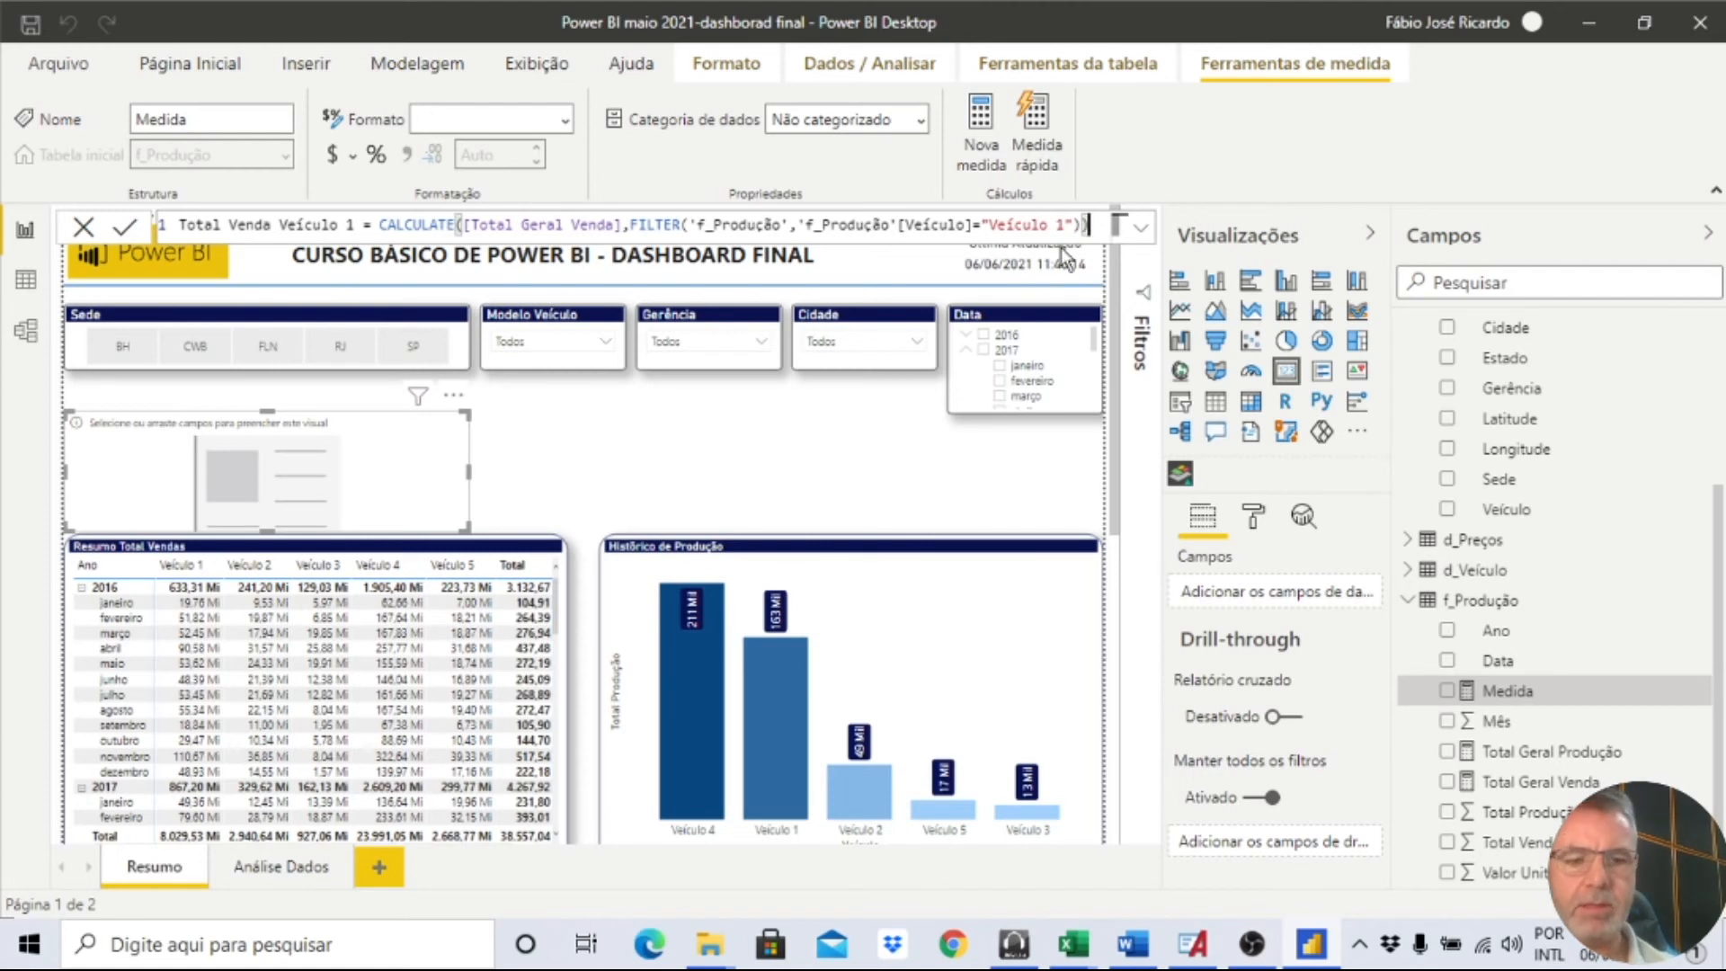
# Select the whole formula text and display the Total Venda Veículo 1 measure in the empty card.
pyautogui.hotkey('ctrl', 'a')
pyautogui.click(1206, 138)
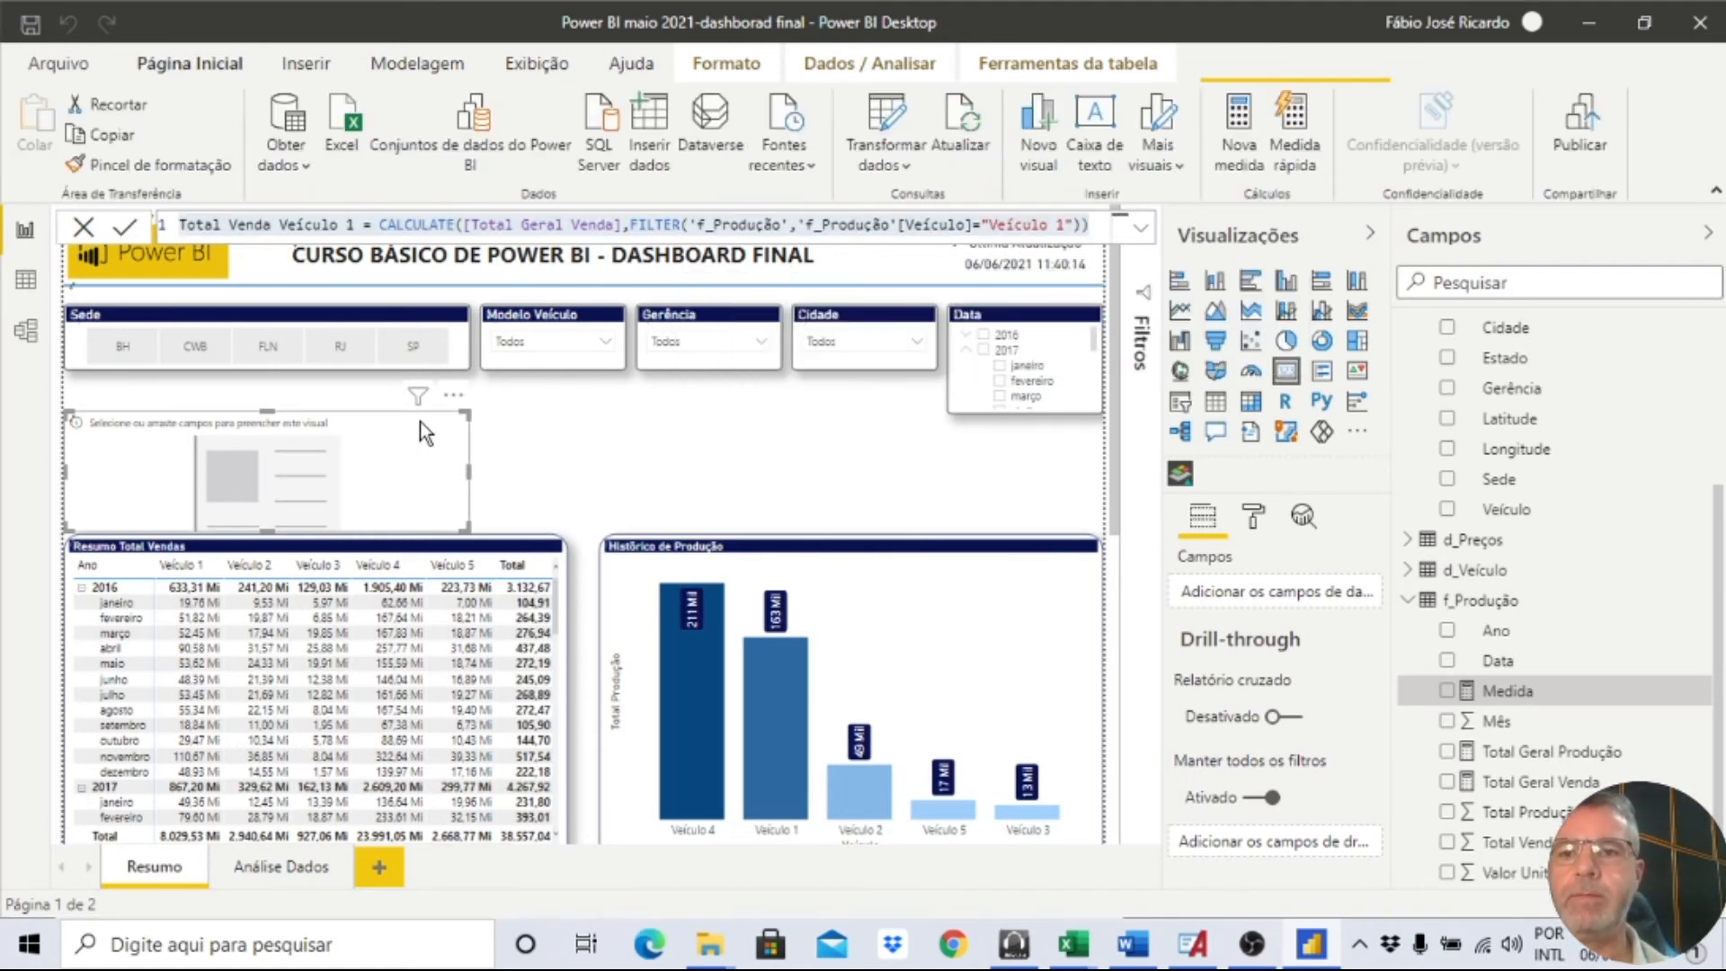
pyautogui.scroll(-1, 1510, 782)
pyautogui.click(1446, 813)
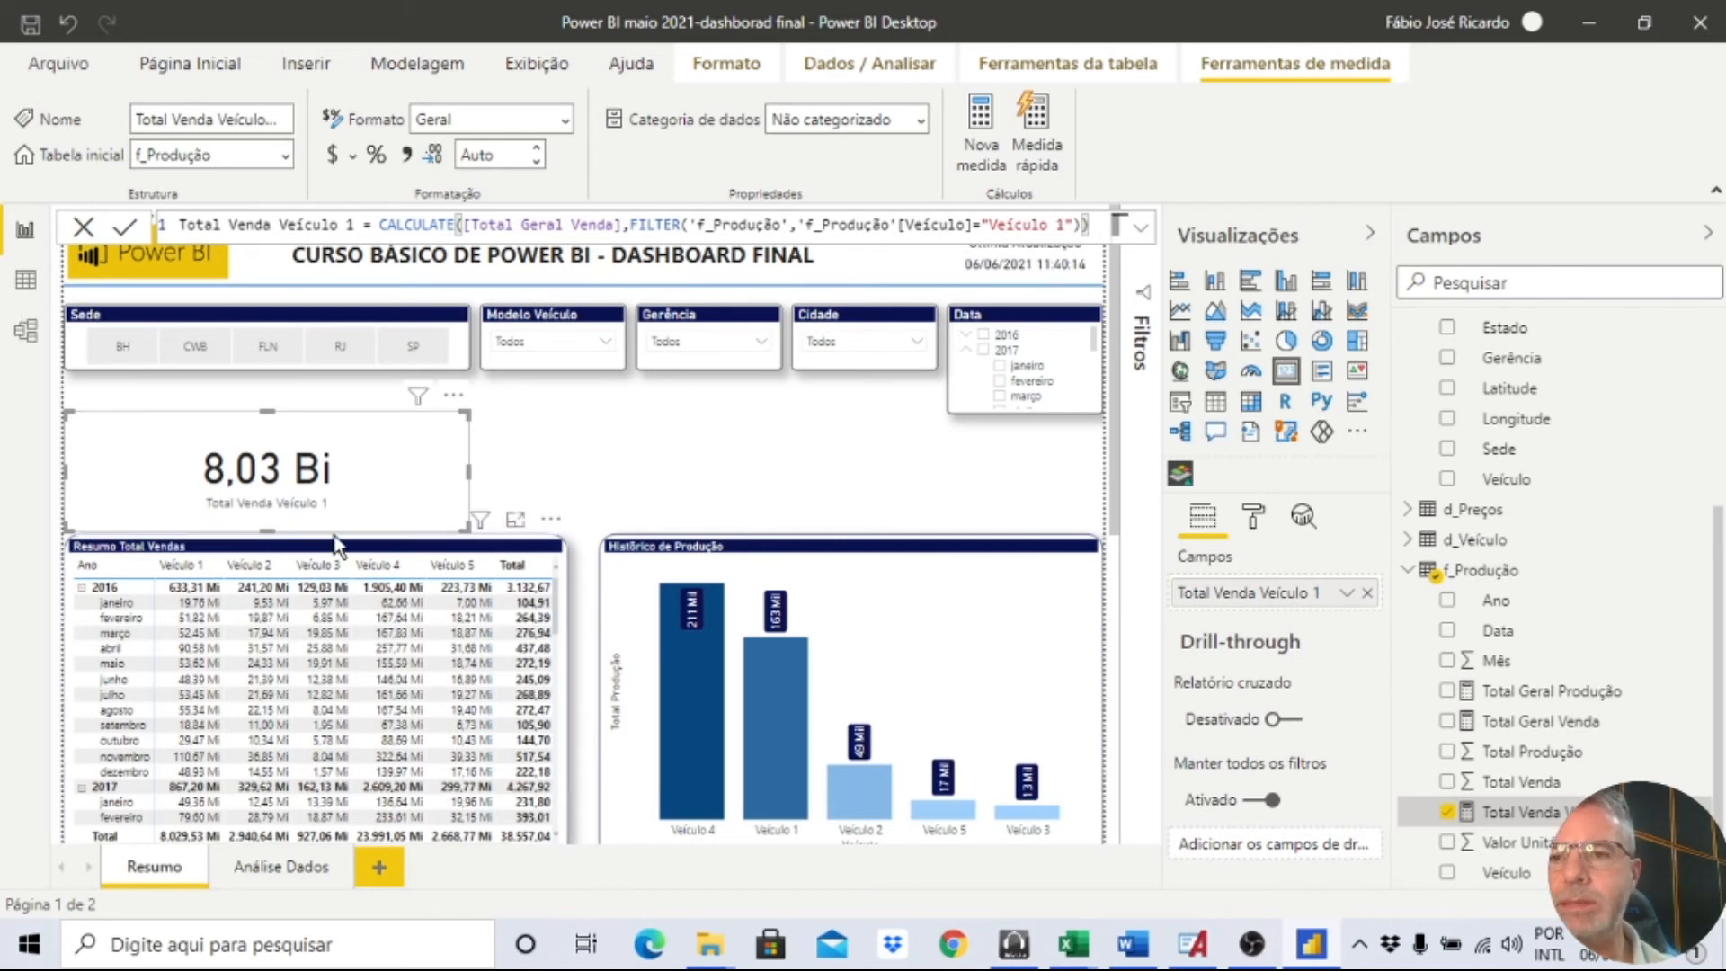
# Check the card against the Veículo 1 total in the enlarged Resumo Total Vendas table, return to the report and filter the page to 2017.
pyautogui.scroll(-1, 343, 634)
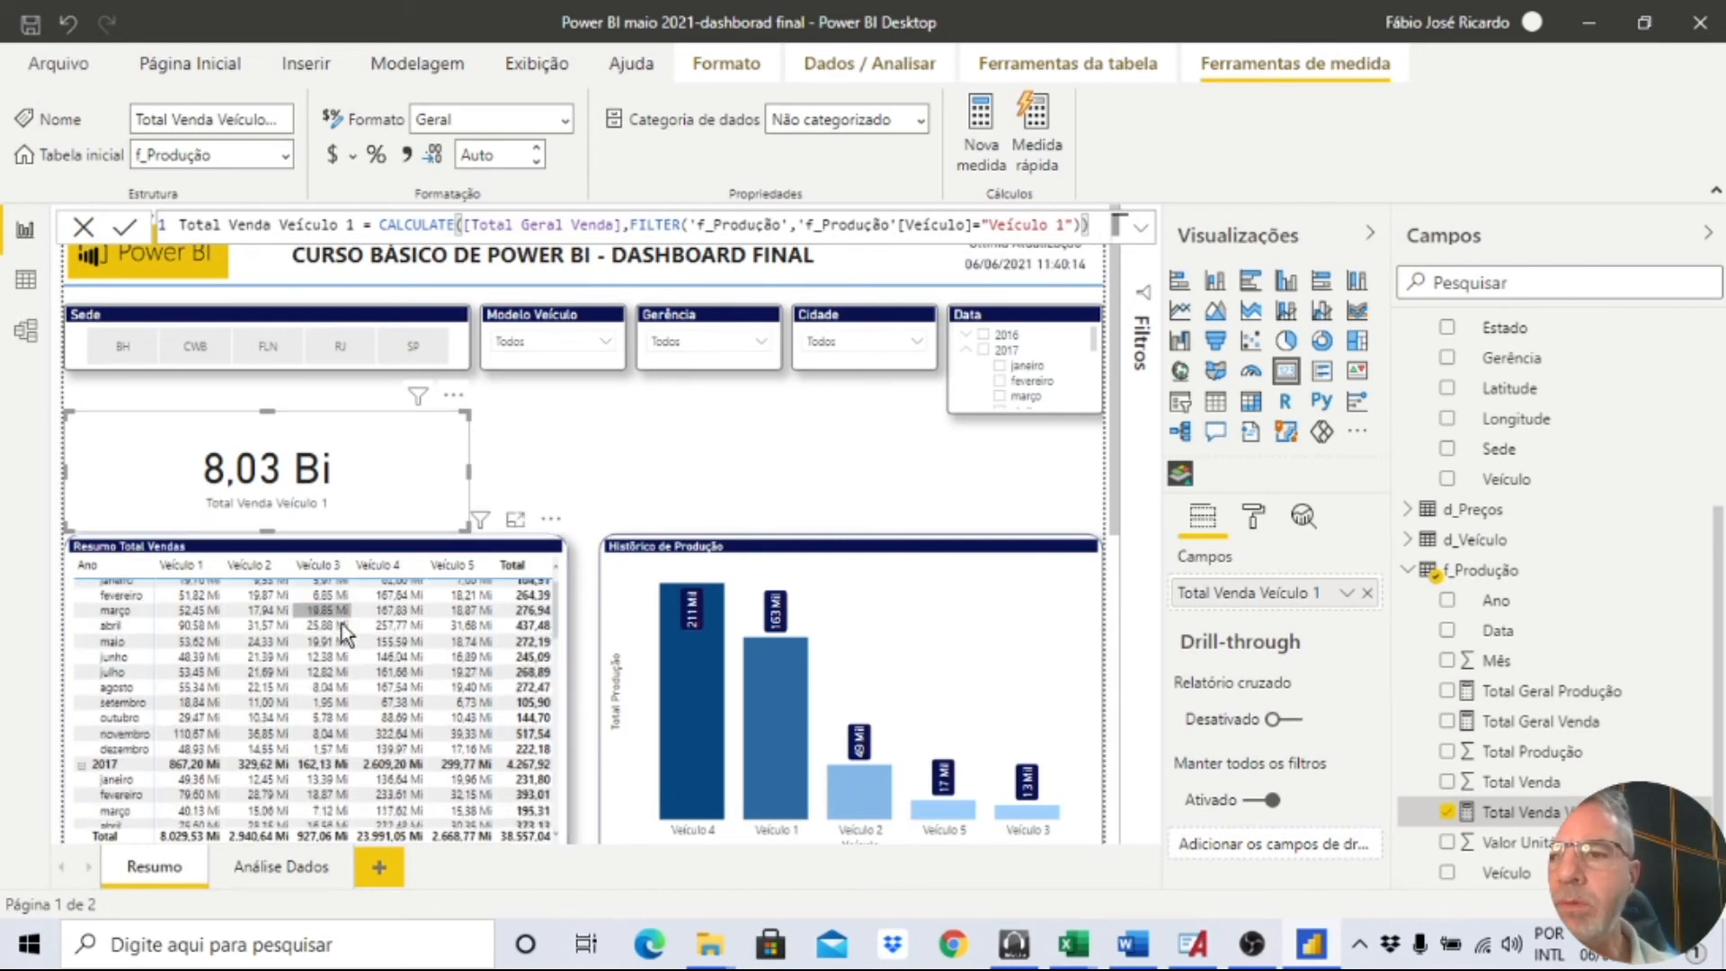
pyautogui.click(515, 520)
pyautogui.scroll(-10, 366, 539)
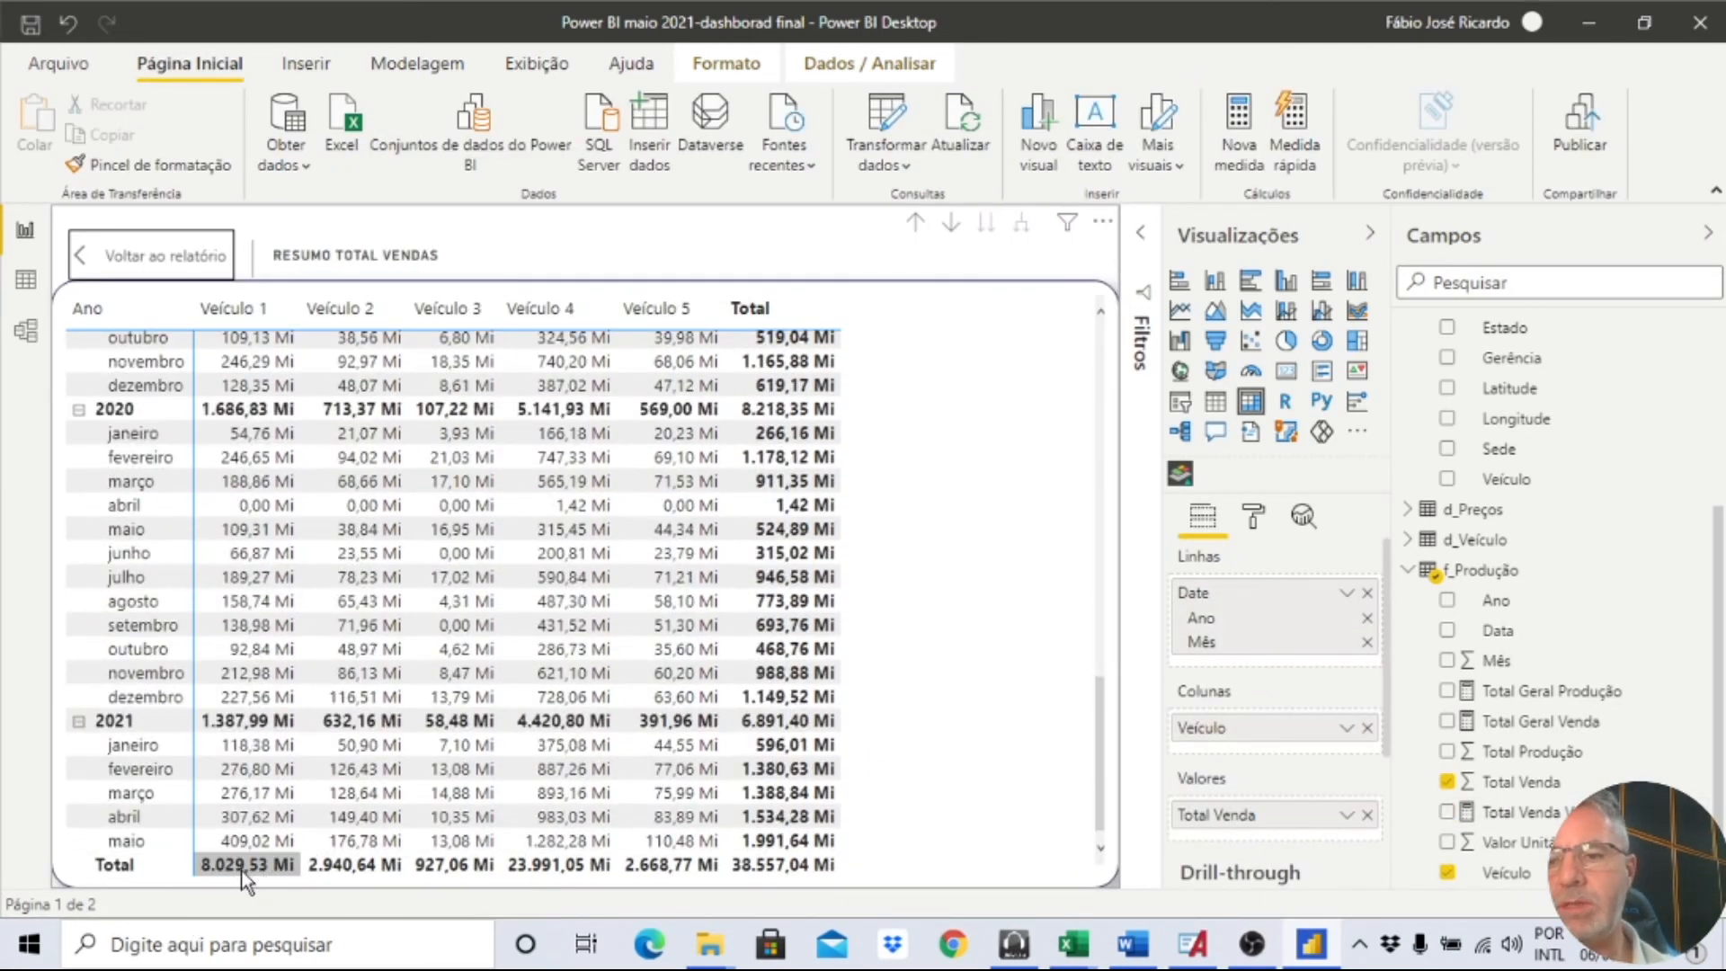
pyautogui.click(27, 285)
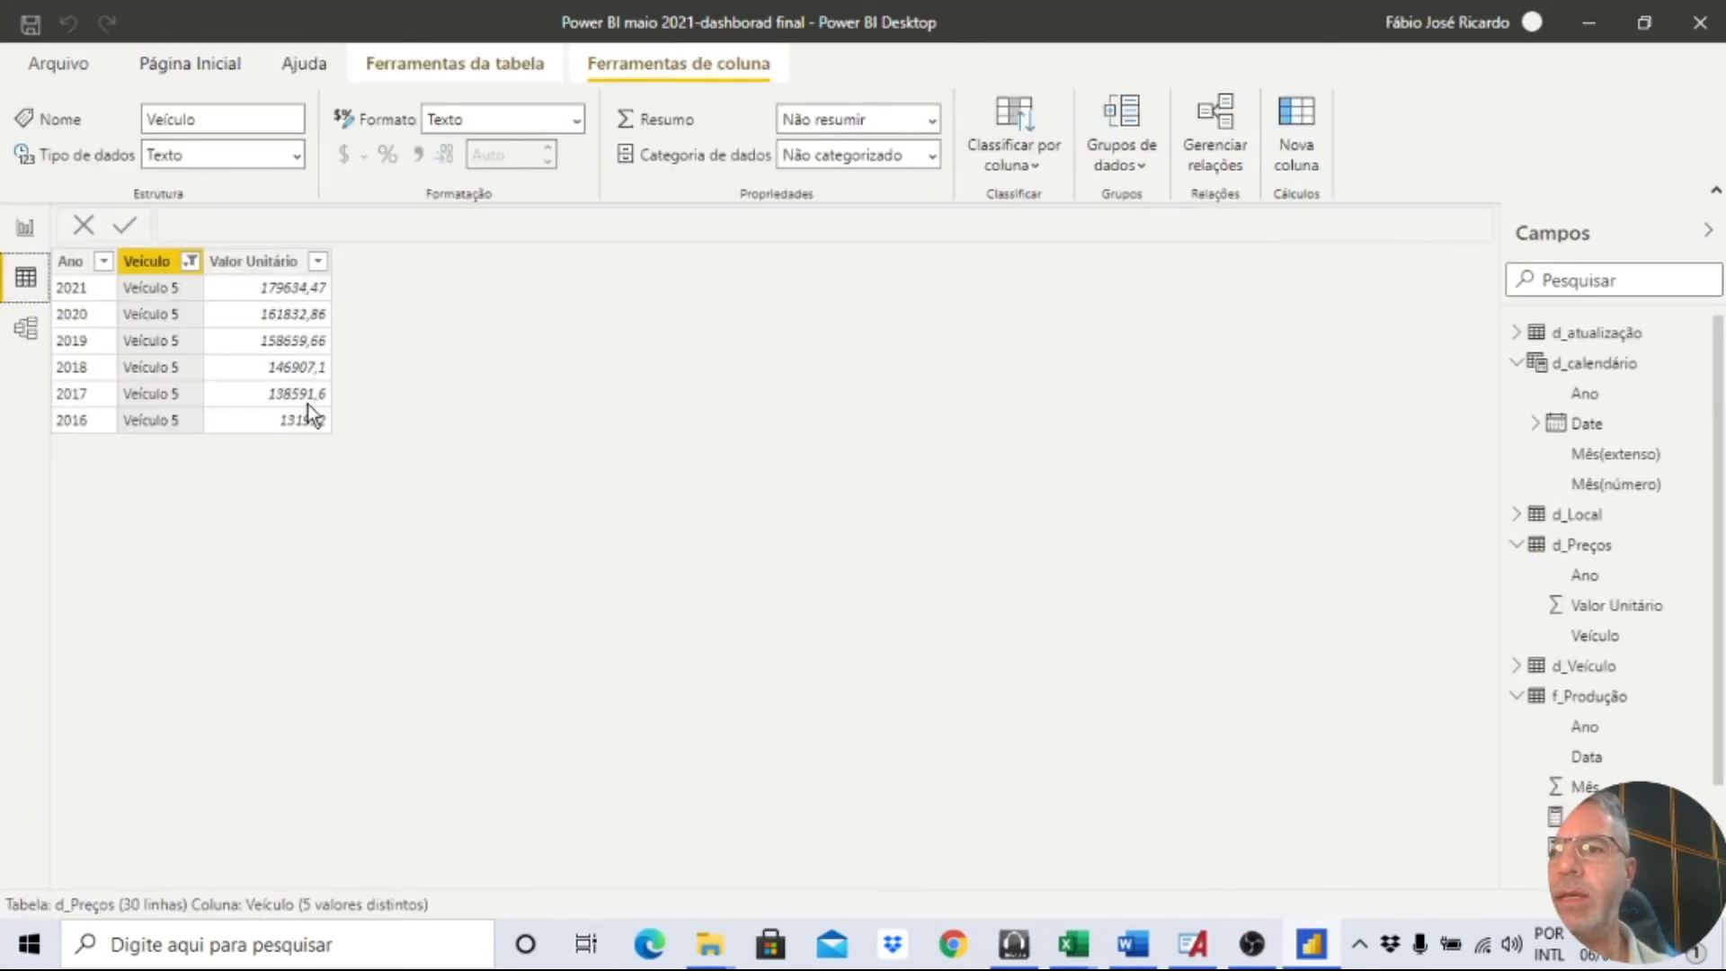
pyautogui.click(25, 227)
pyautogui.scroll(10, 575, 423)
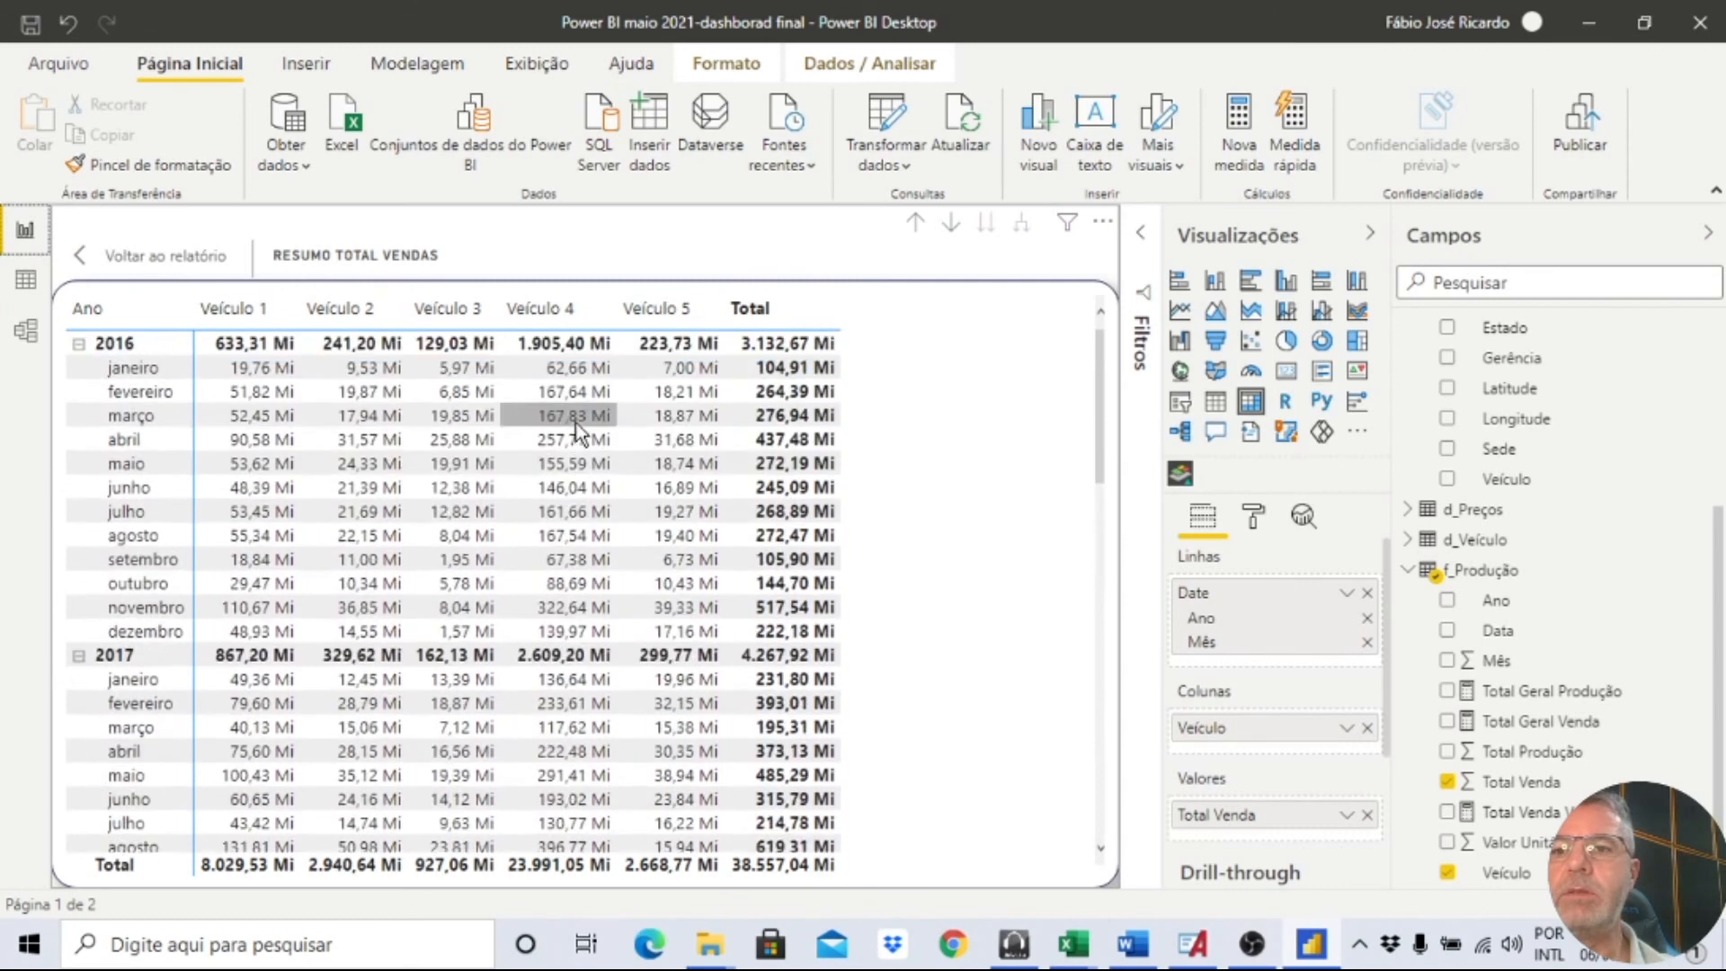
pyautogui.click(140, 256)
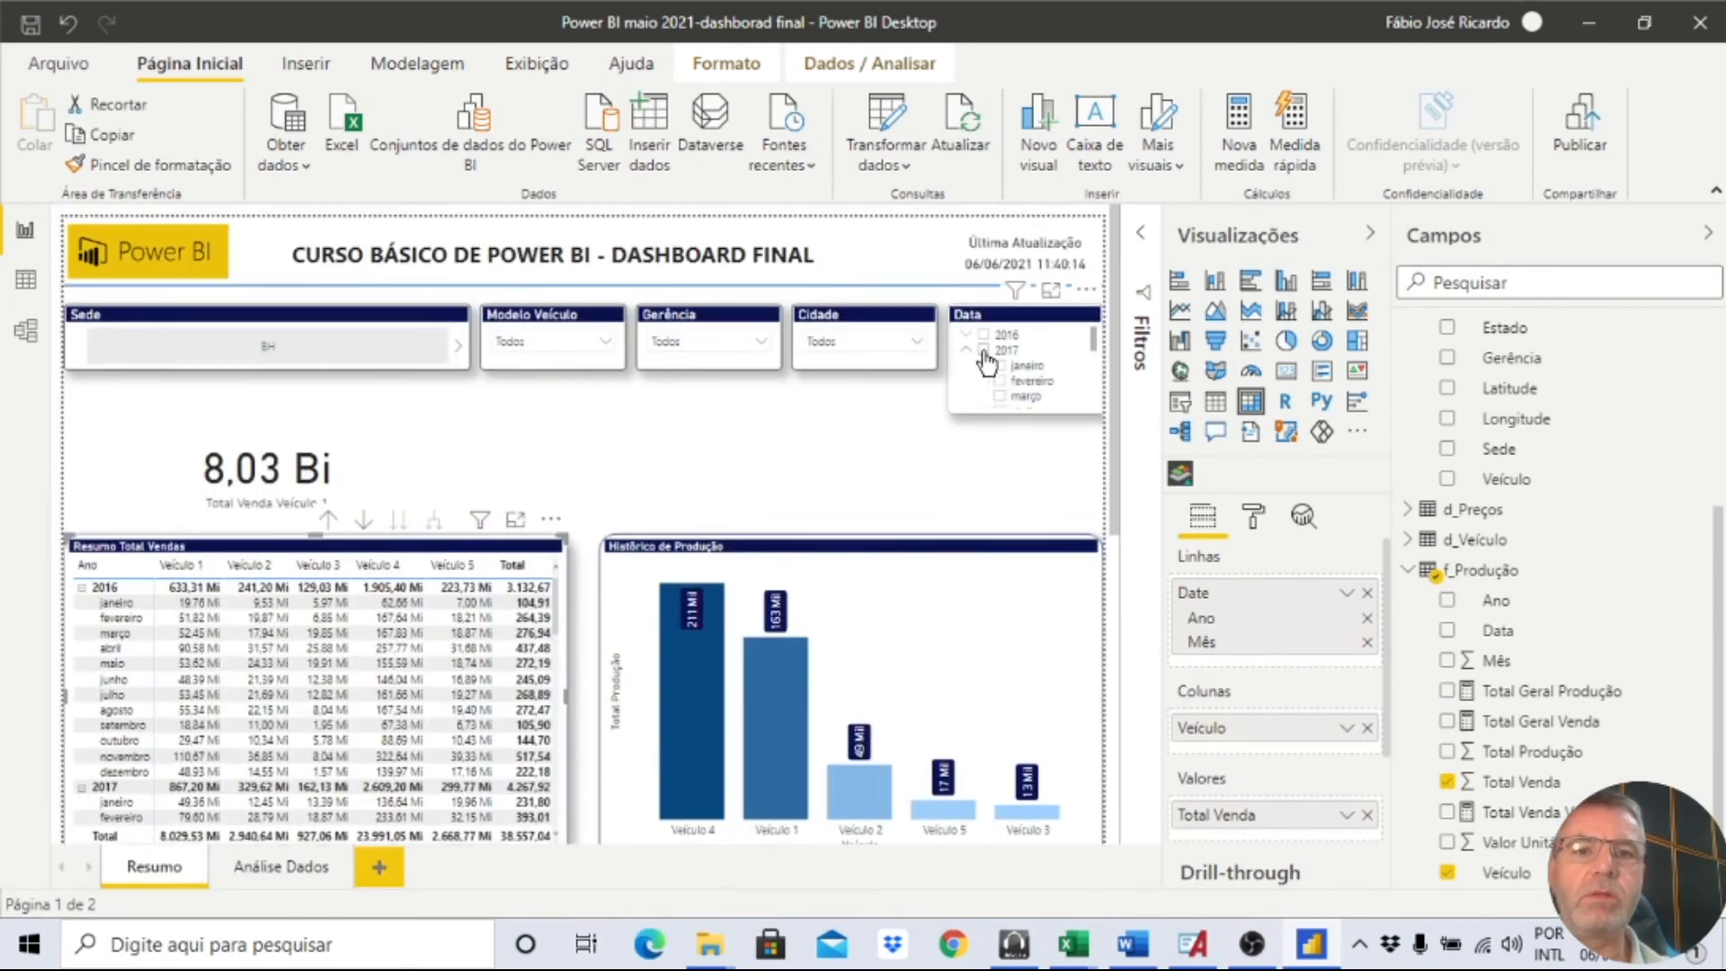
pyautogui.click(983, 349)
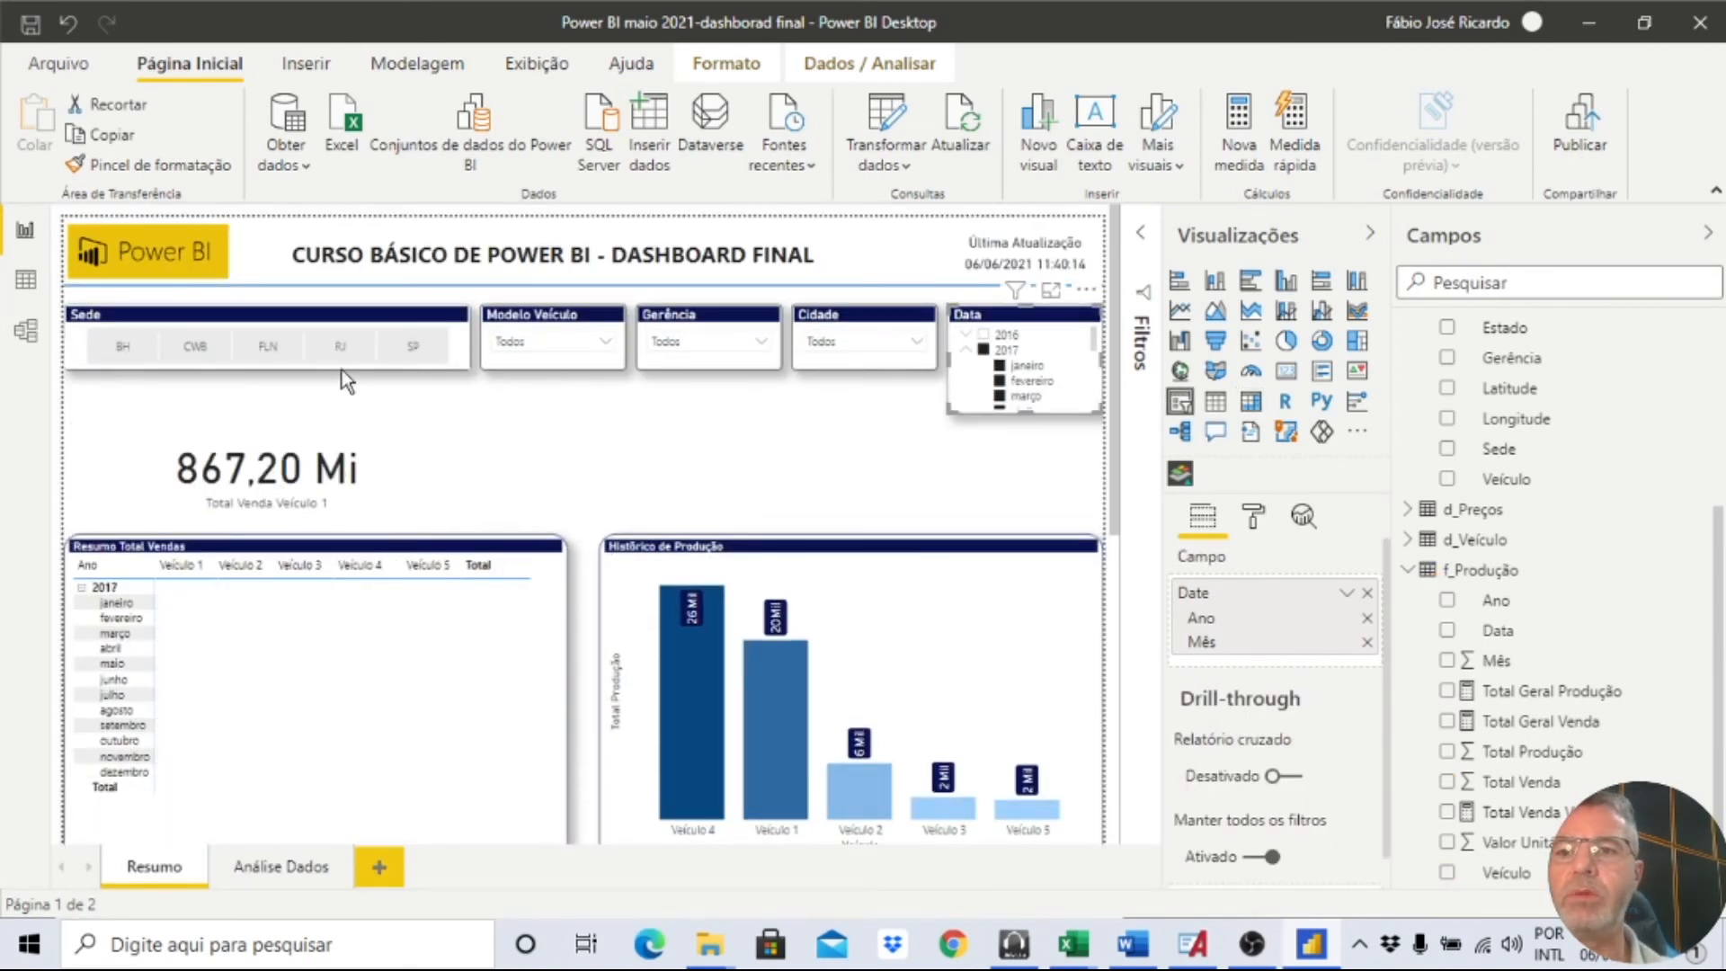
# Turn on the border of the Total Venda Veículo 1 card and colour it dark navy blue.
pyautogui.click(392, 439)
pyautogui.click(1253, 518)
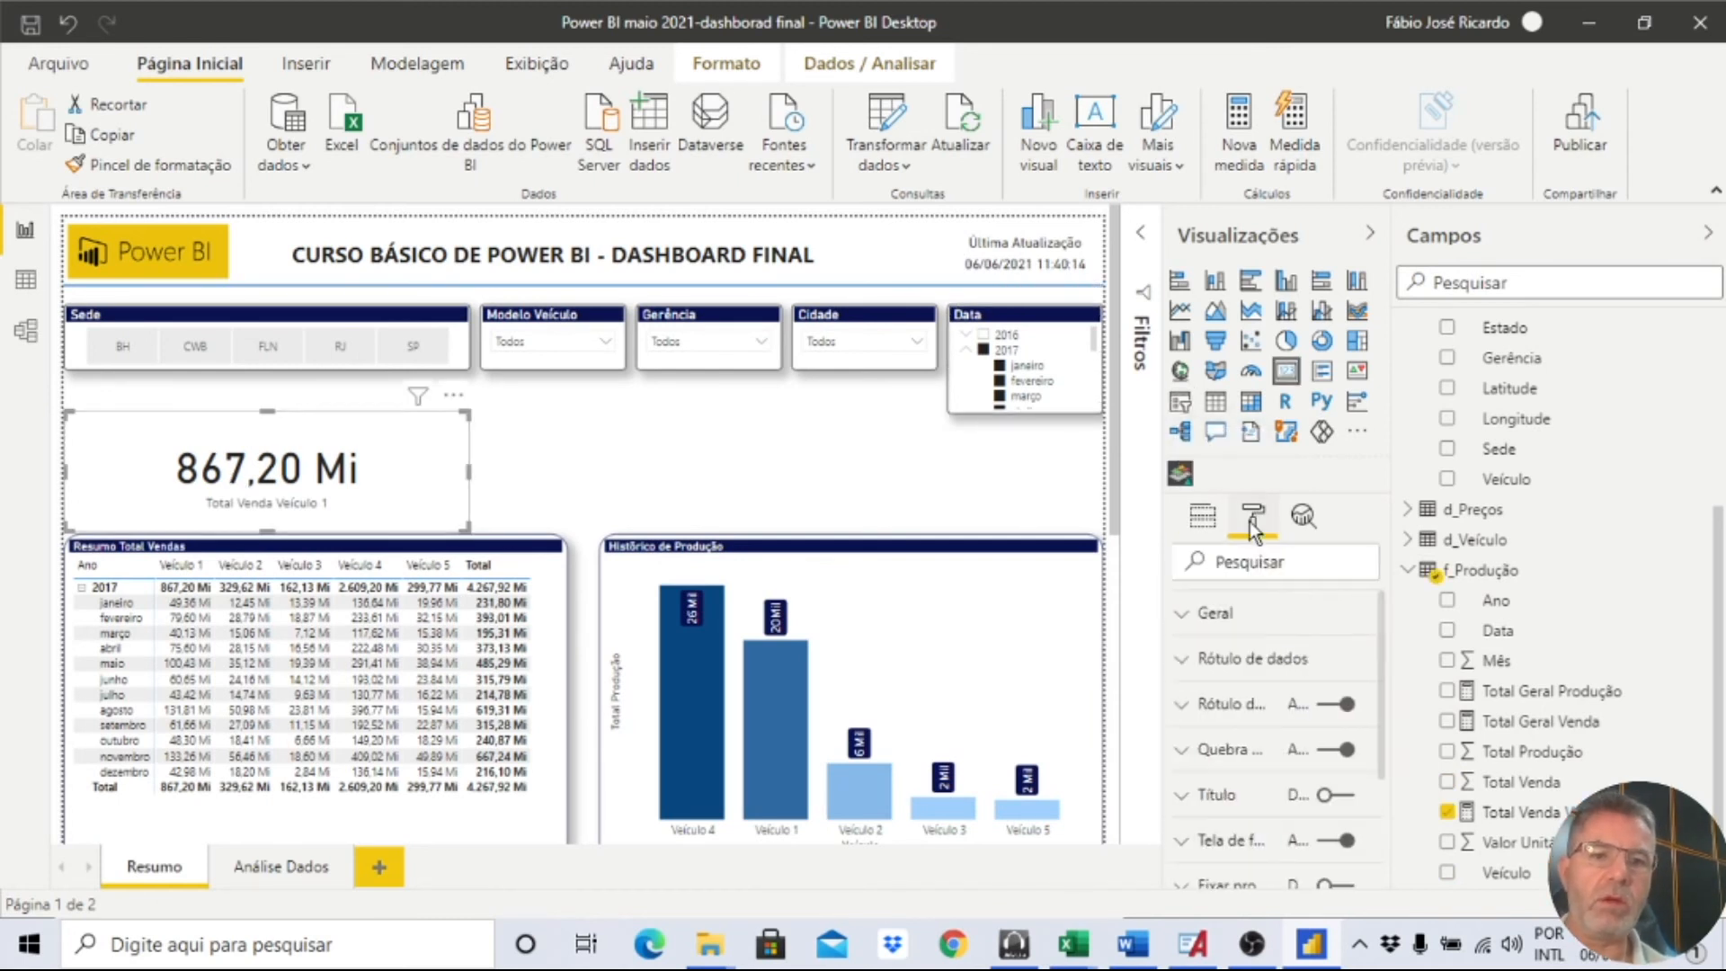
pyautogui.scroll(-2, 1245, 705)
pyautogui.scroll(-1, 1249, 719)
pyautogui.click(1337, 738)
pyautogui.click(1208, 739)
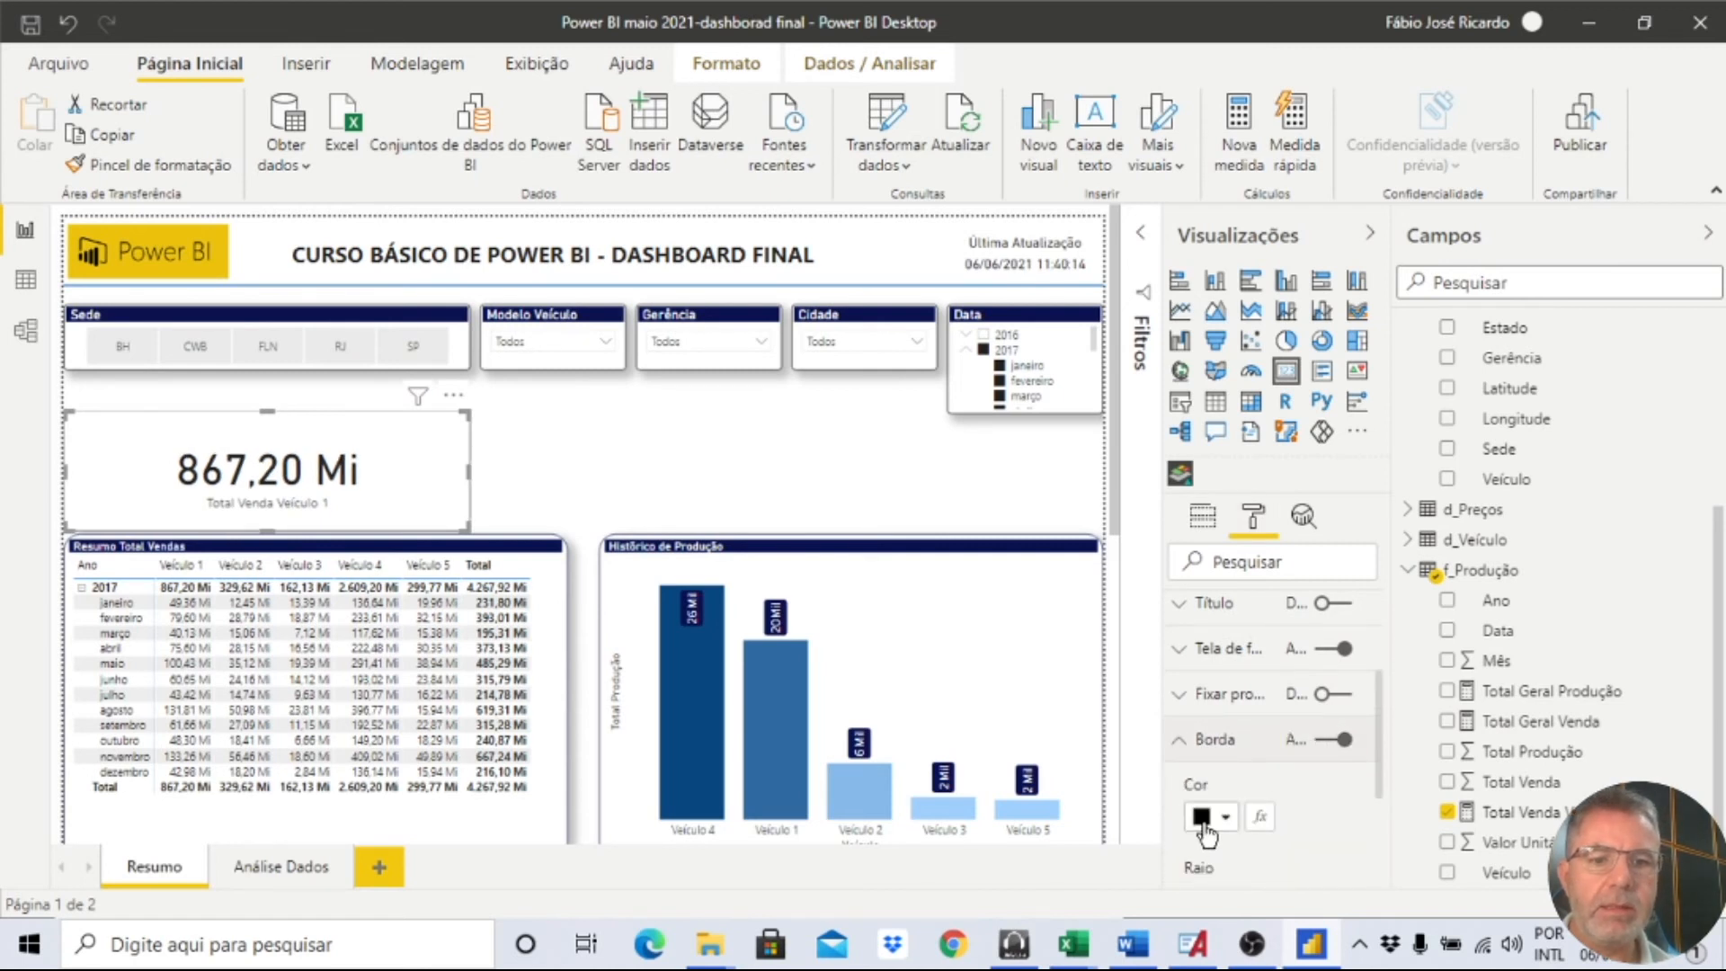
pyautogui.click(1210, 816)
pyautogui.click(1263, 703)
pyautogui.scroll(-3, 1282, 768)
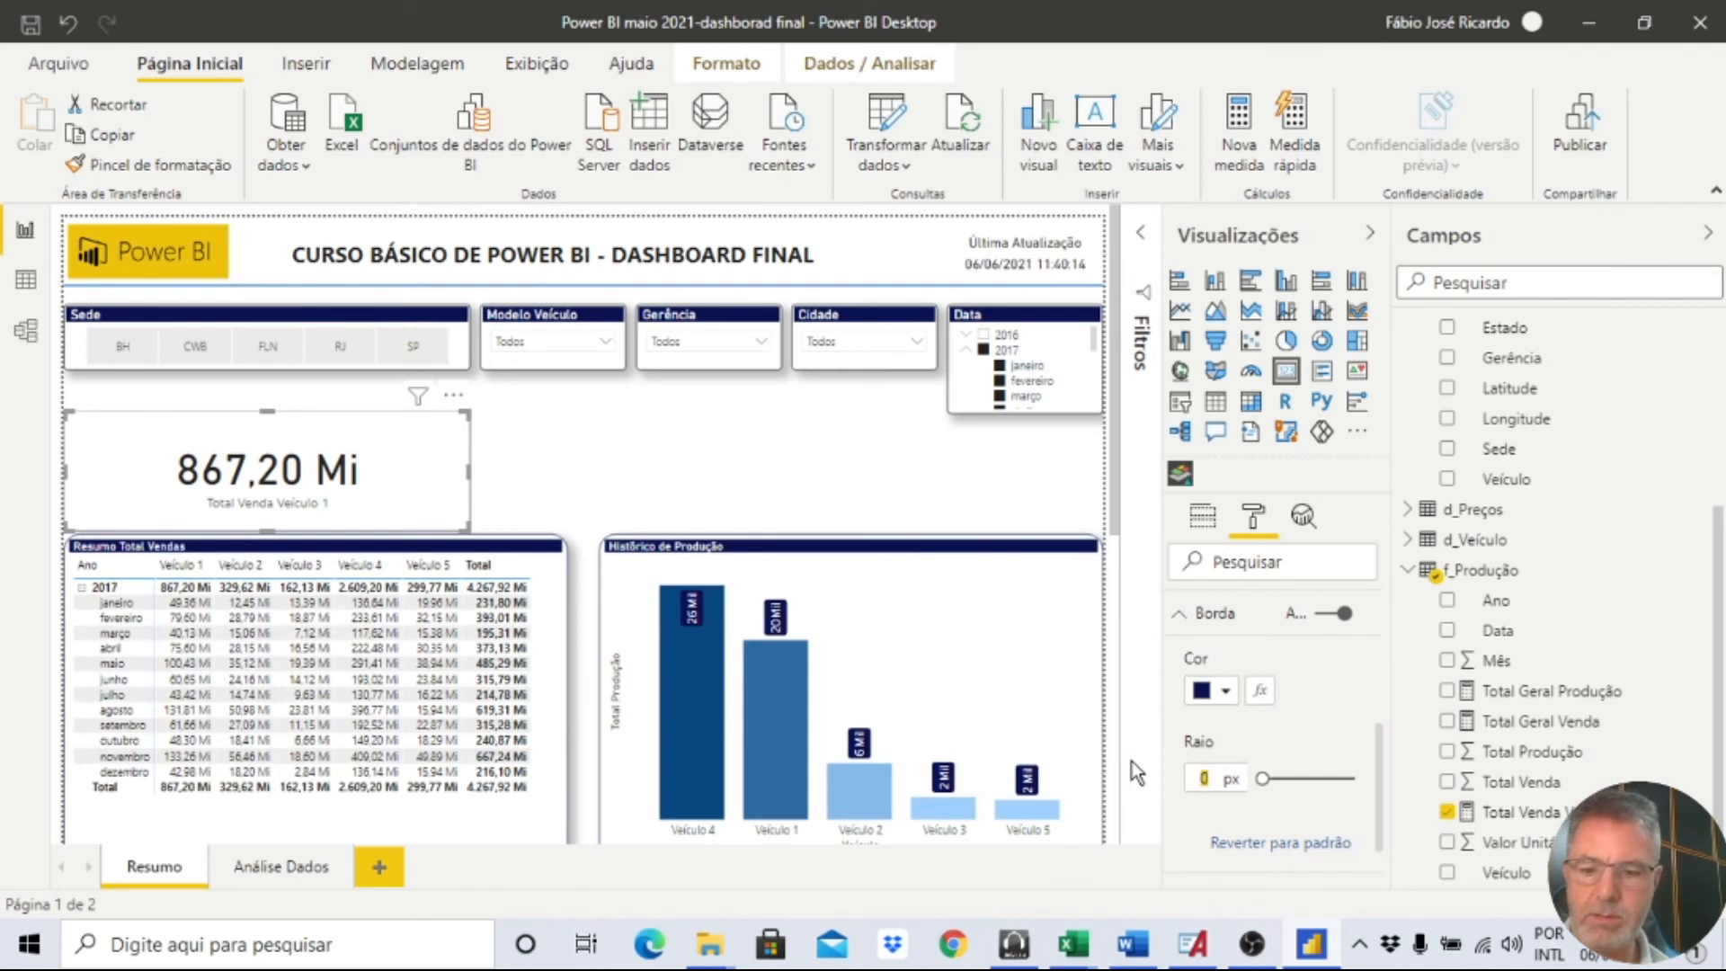
# Set the text size of the card's data label to 25 pt.
pyautogui.scroll(5, 1315, 706)
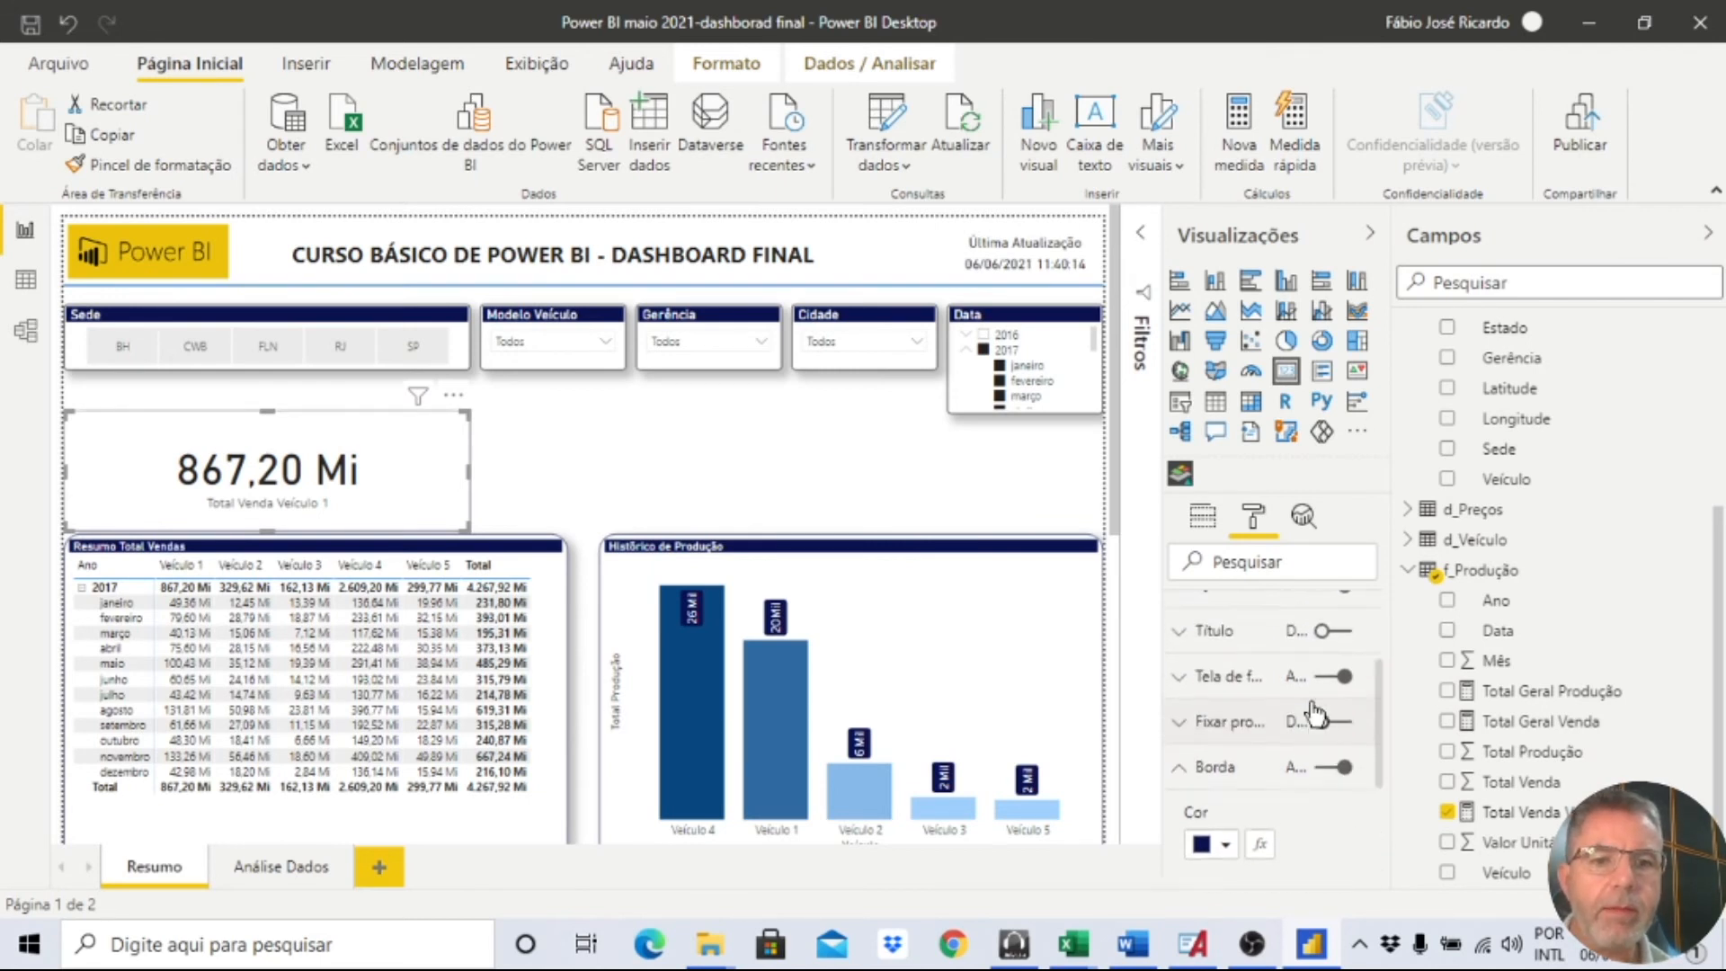
pyautogui.click(1238, 665)
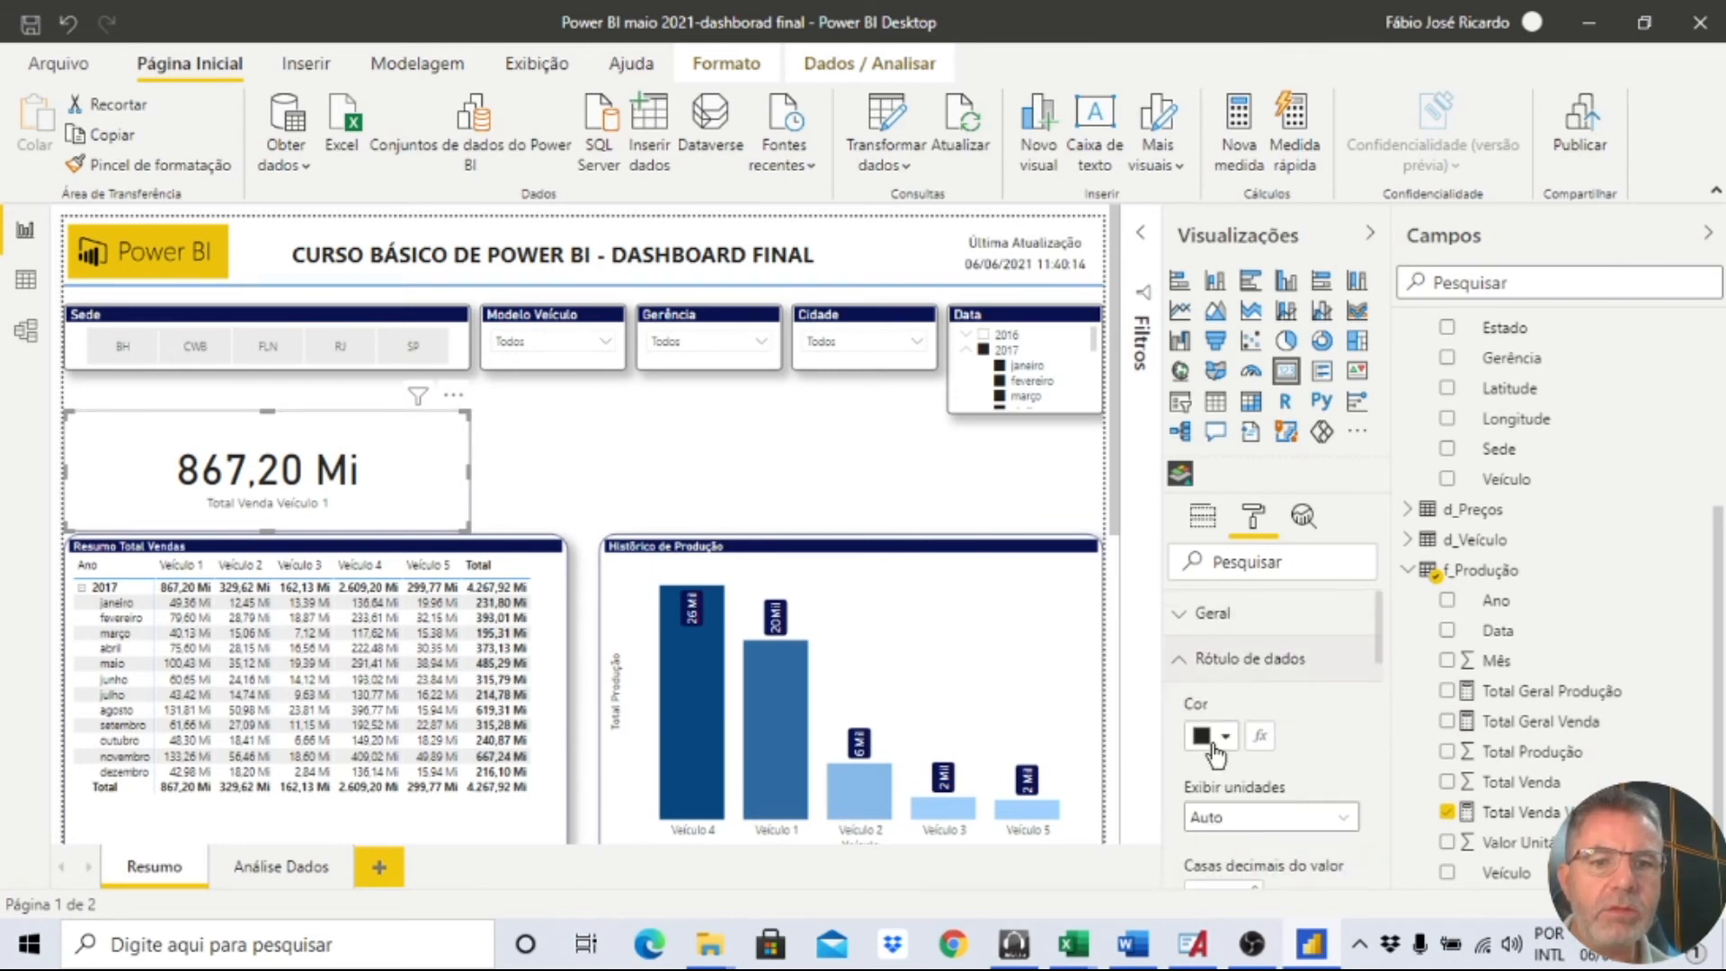
pyautogui.scroll(-3, 1222, 719)
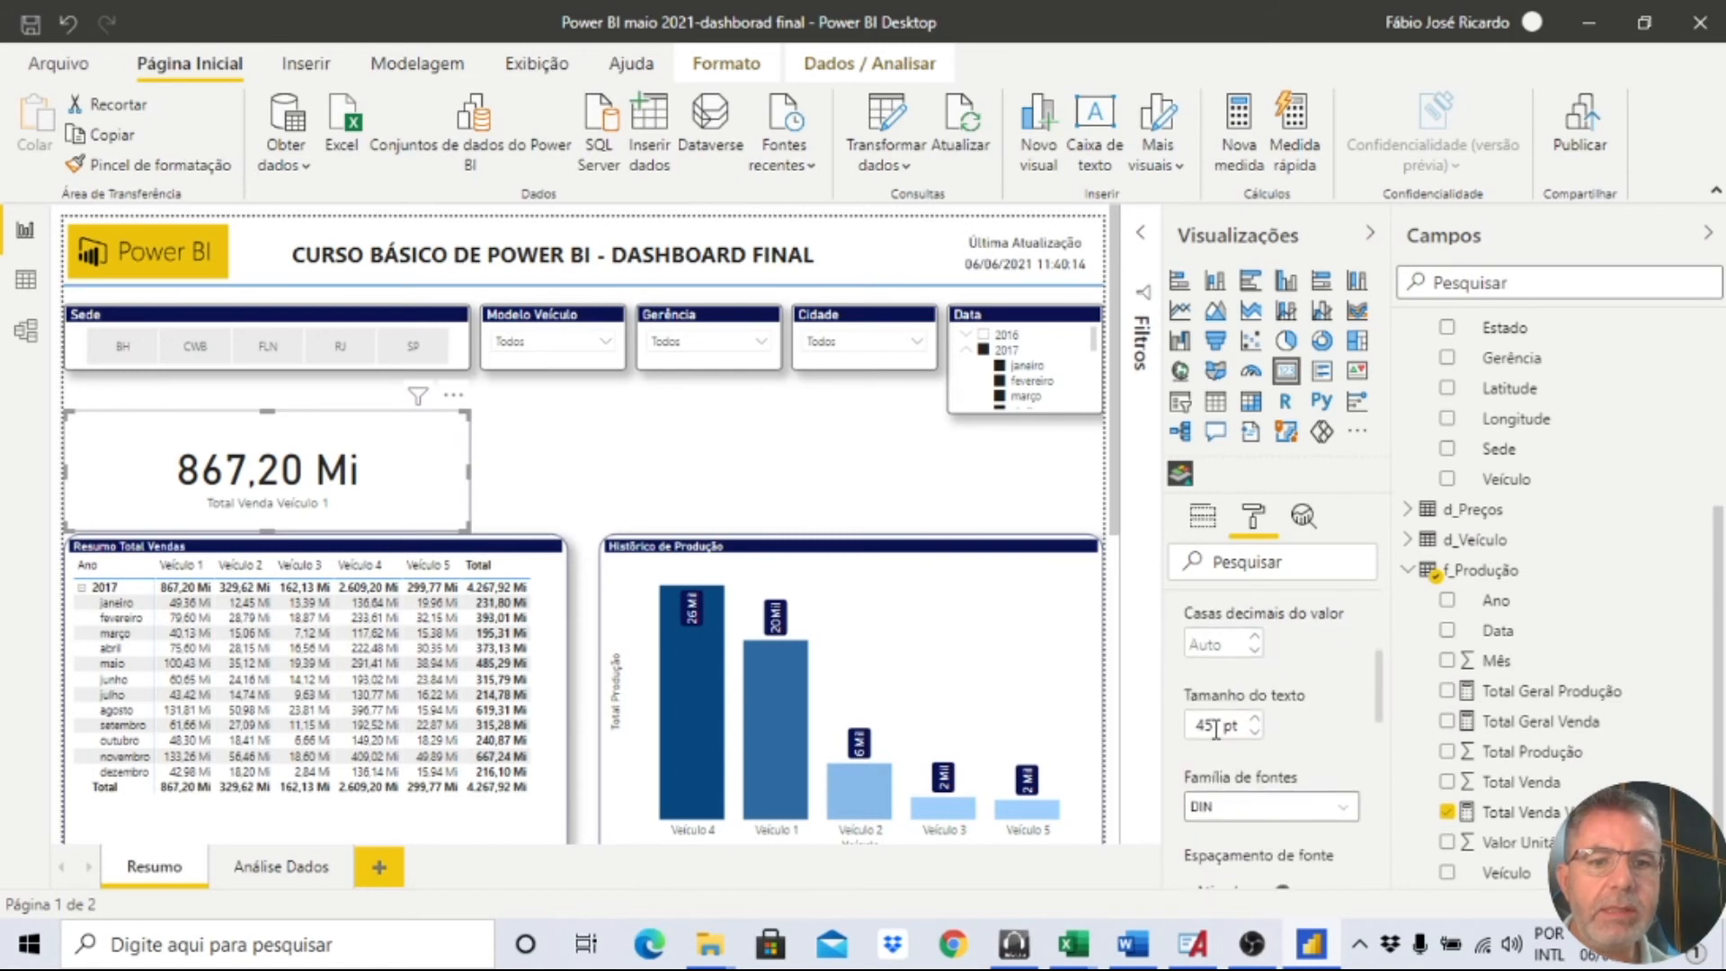
pyautogui.write('20')
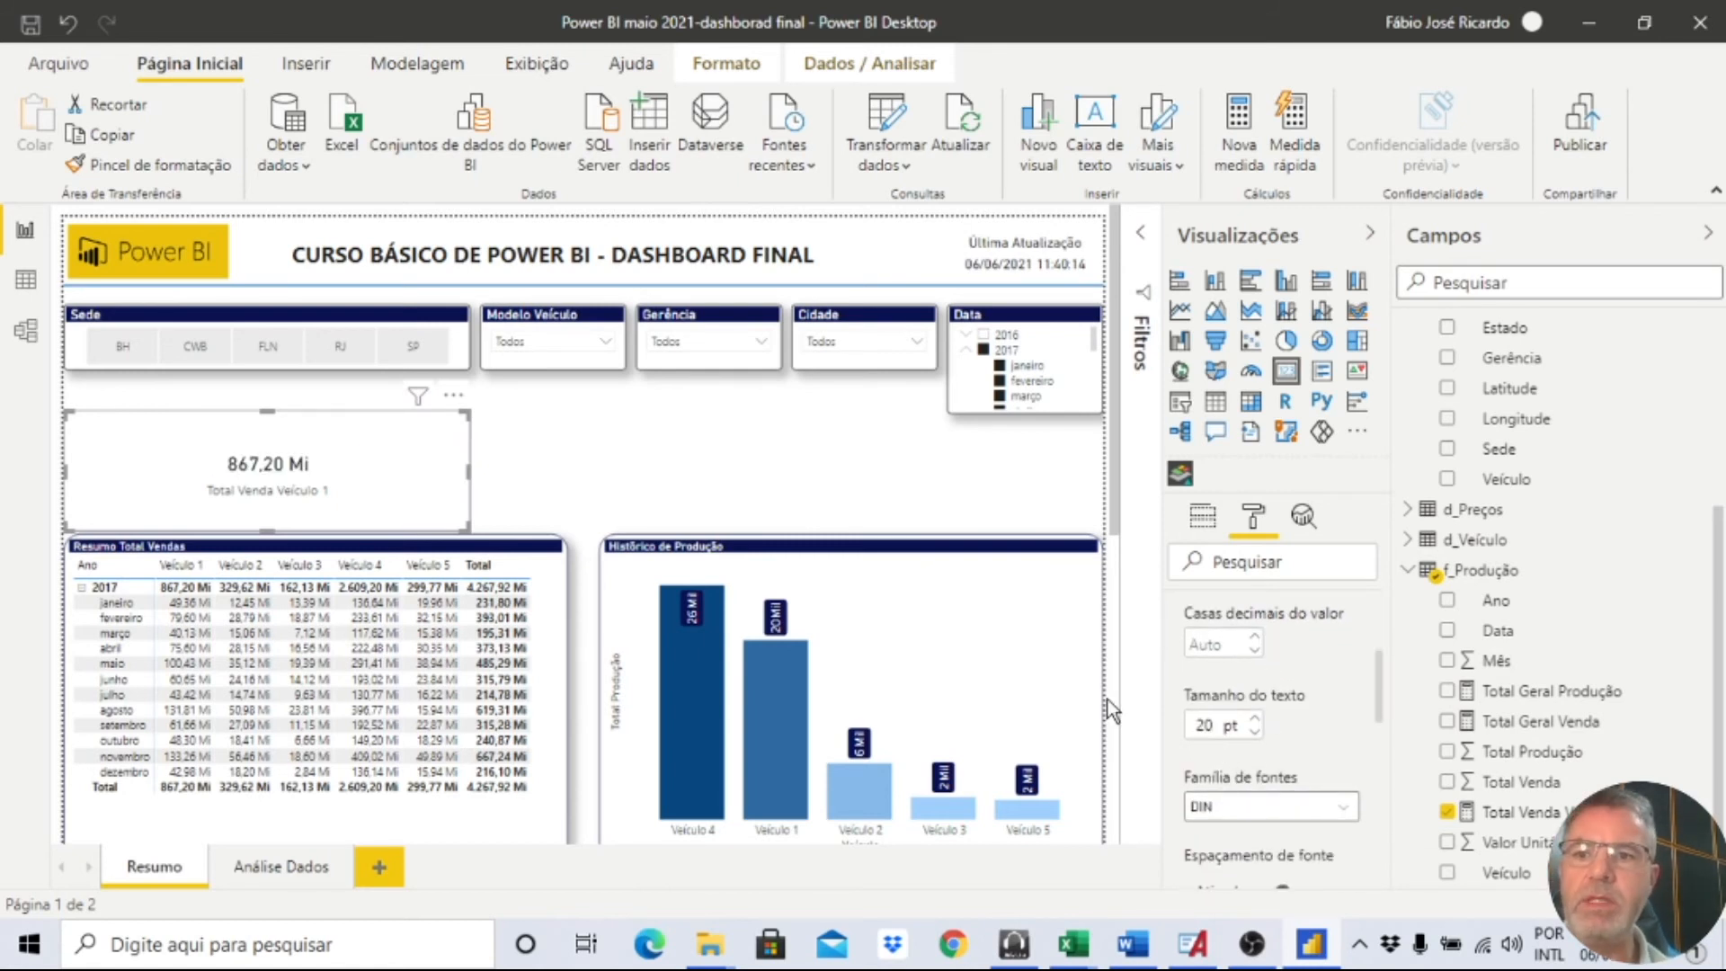
pyautogui.press('BackSpace')
pyautogui.write('5')
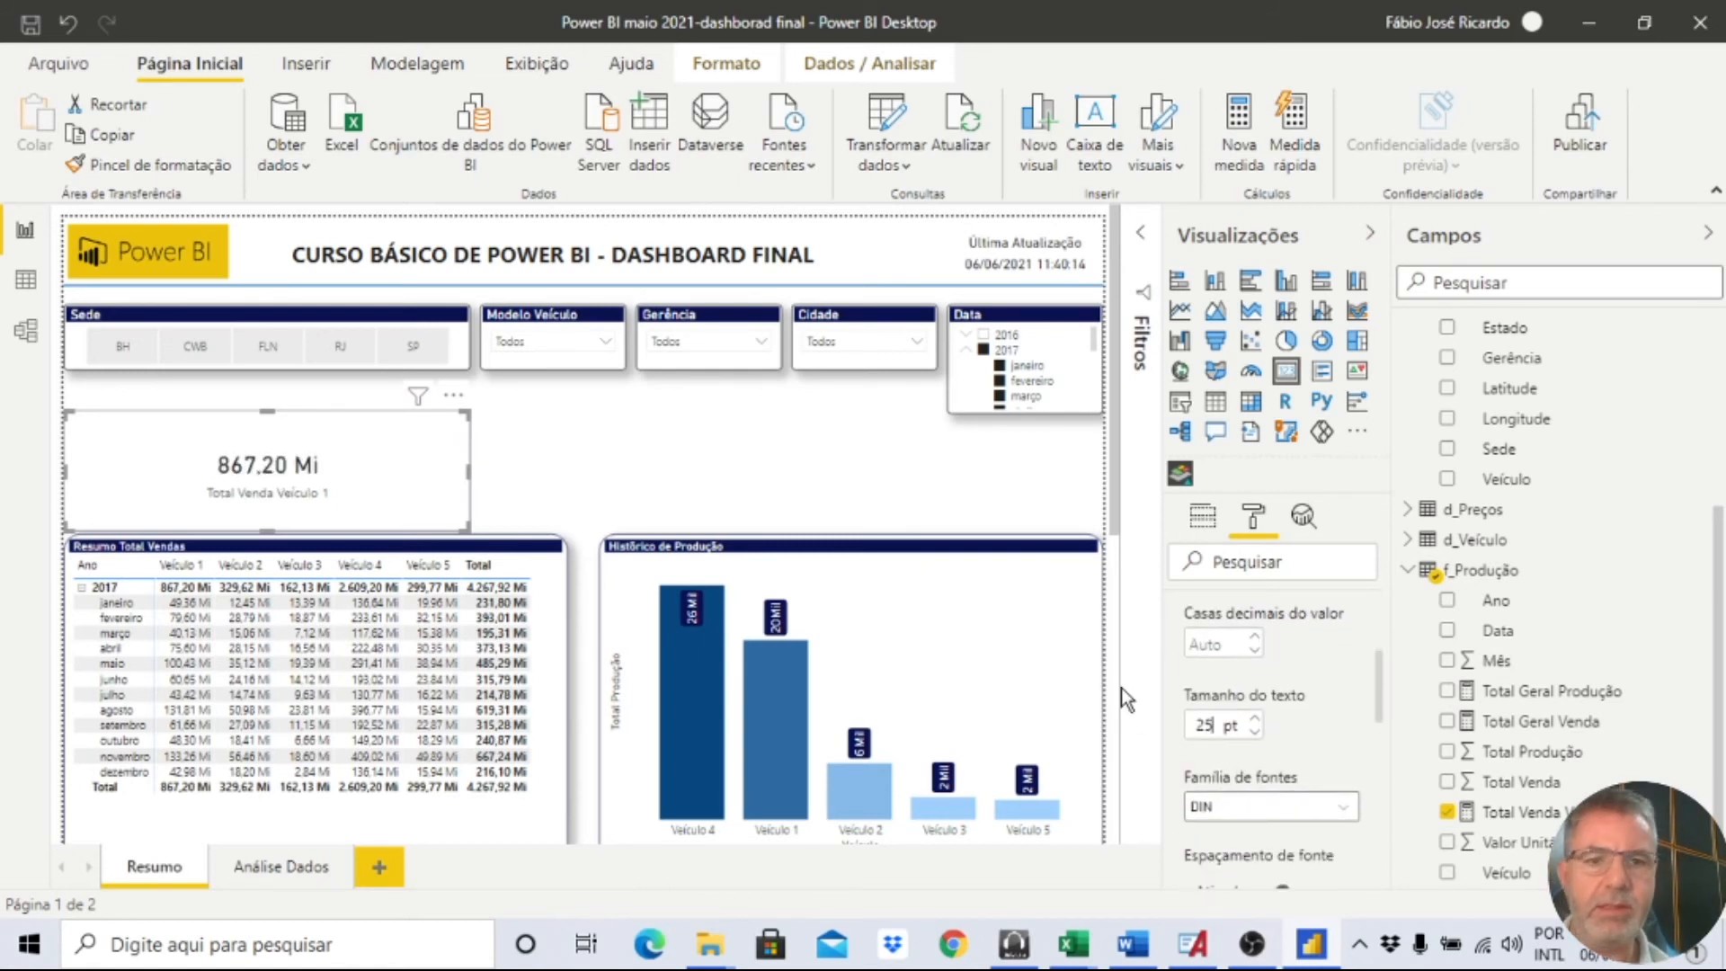
# Turn on the card's title and set its text to "Total Vendas Veículo 1".
pyautogui.scroll(-1, 1303, 678)
pyautogui.scroll(-5, 1305, 690)
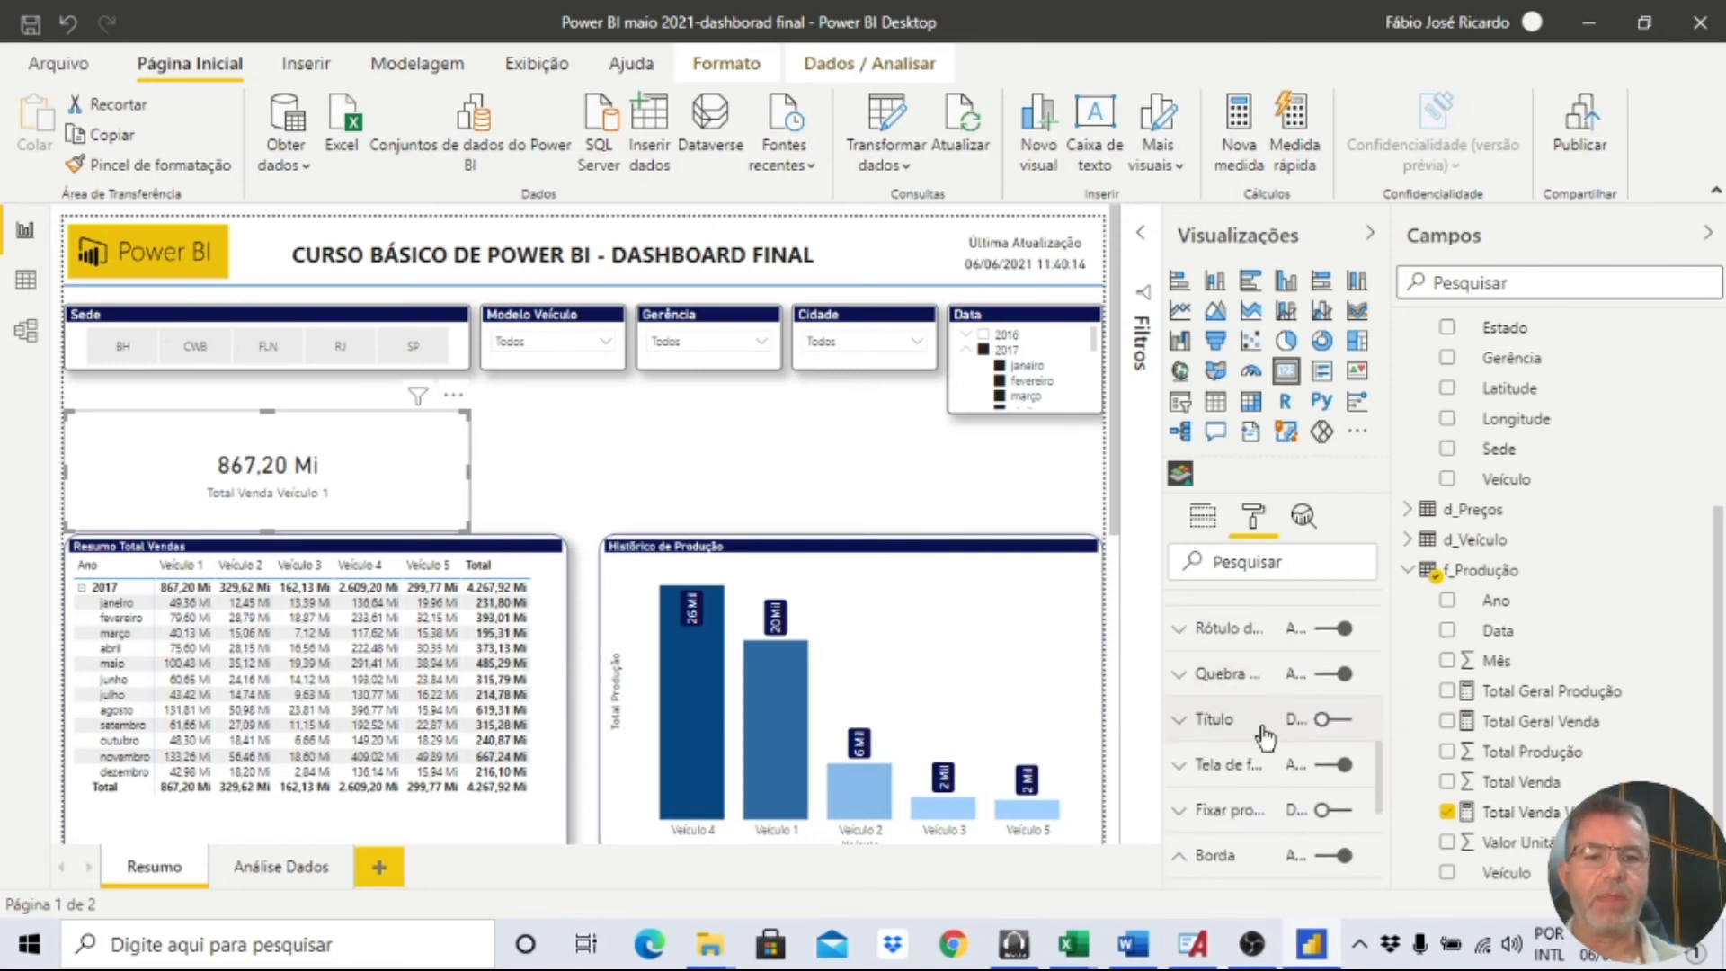
pyautogui.click(1333, 719)
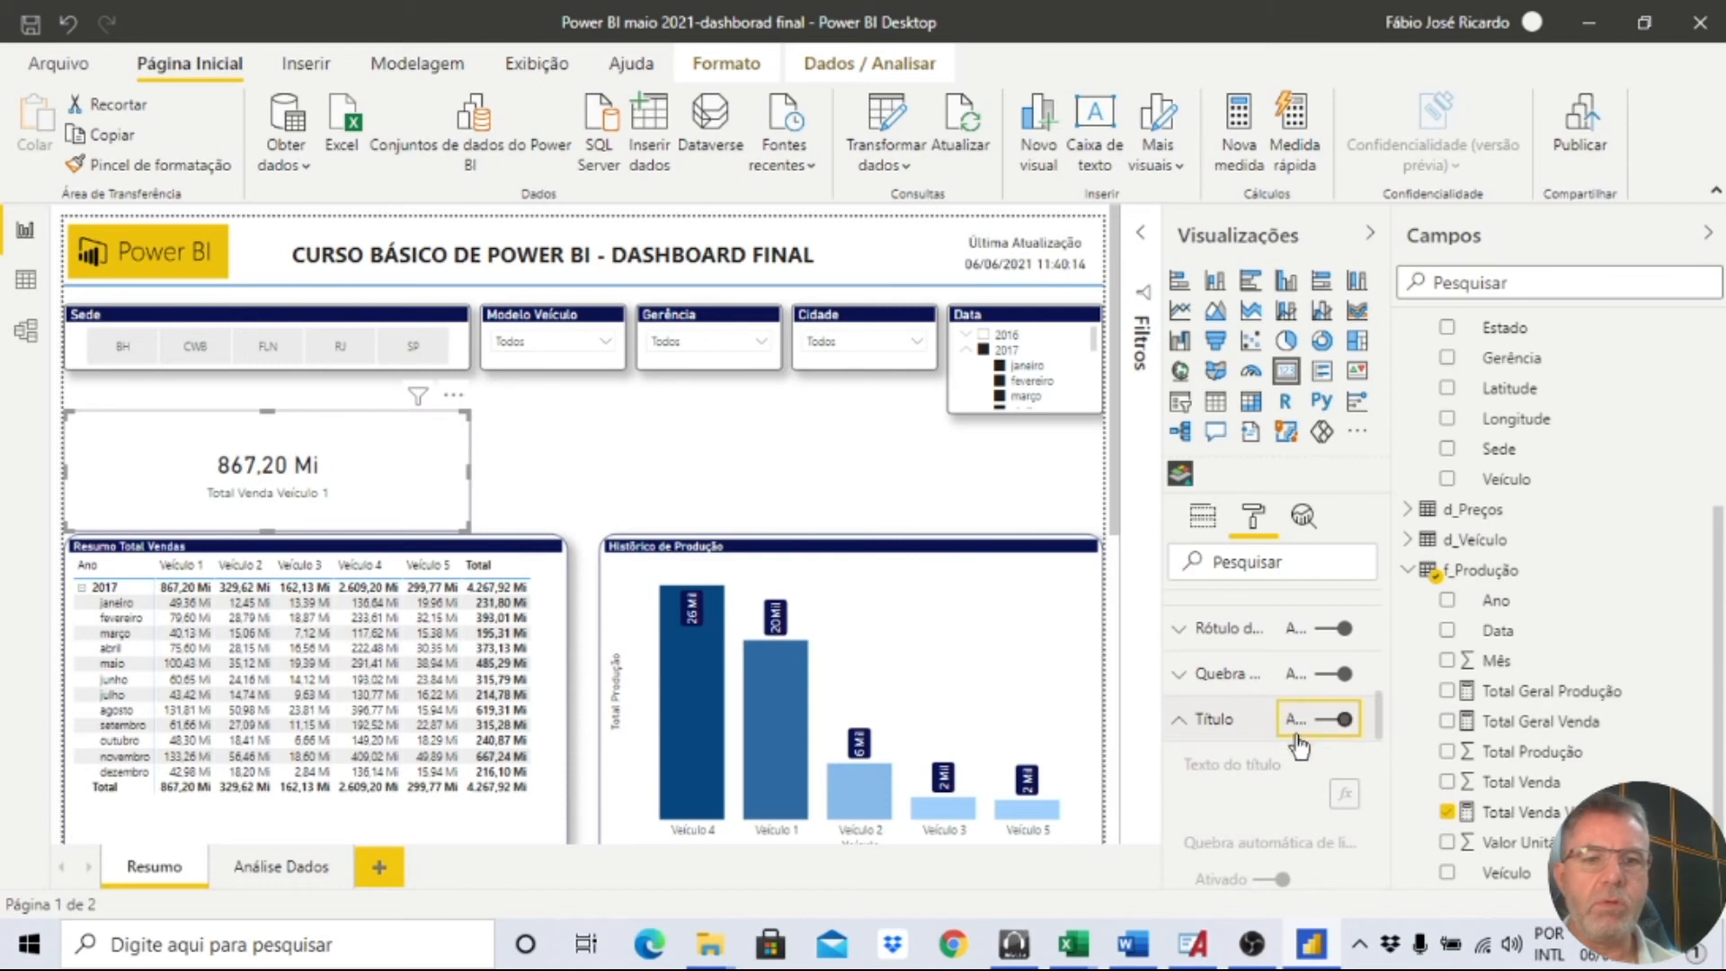
pyautogui.scroll(-1, 1267, 764)
pyautogui.click(1249, 665)
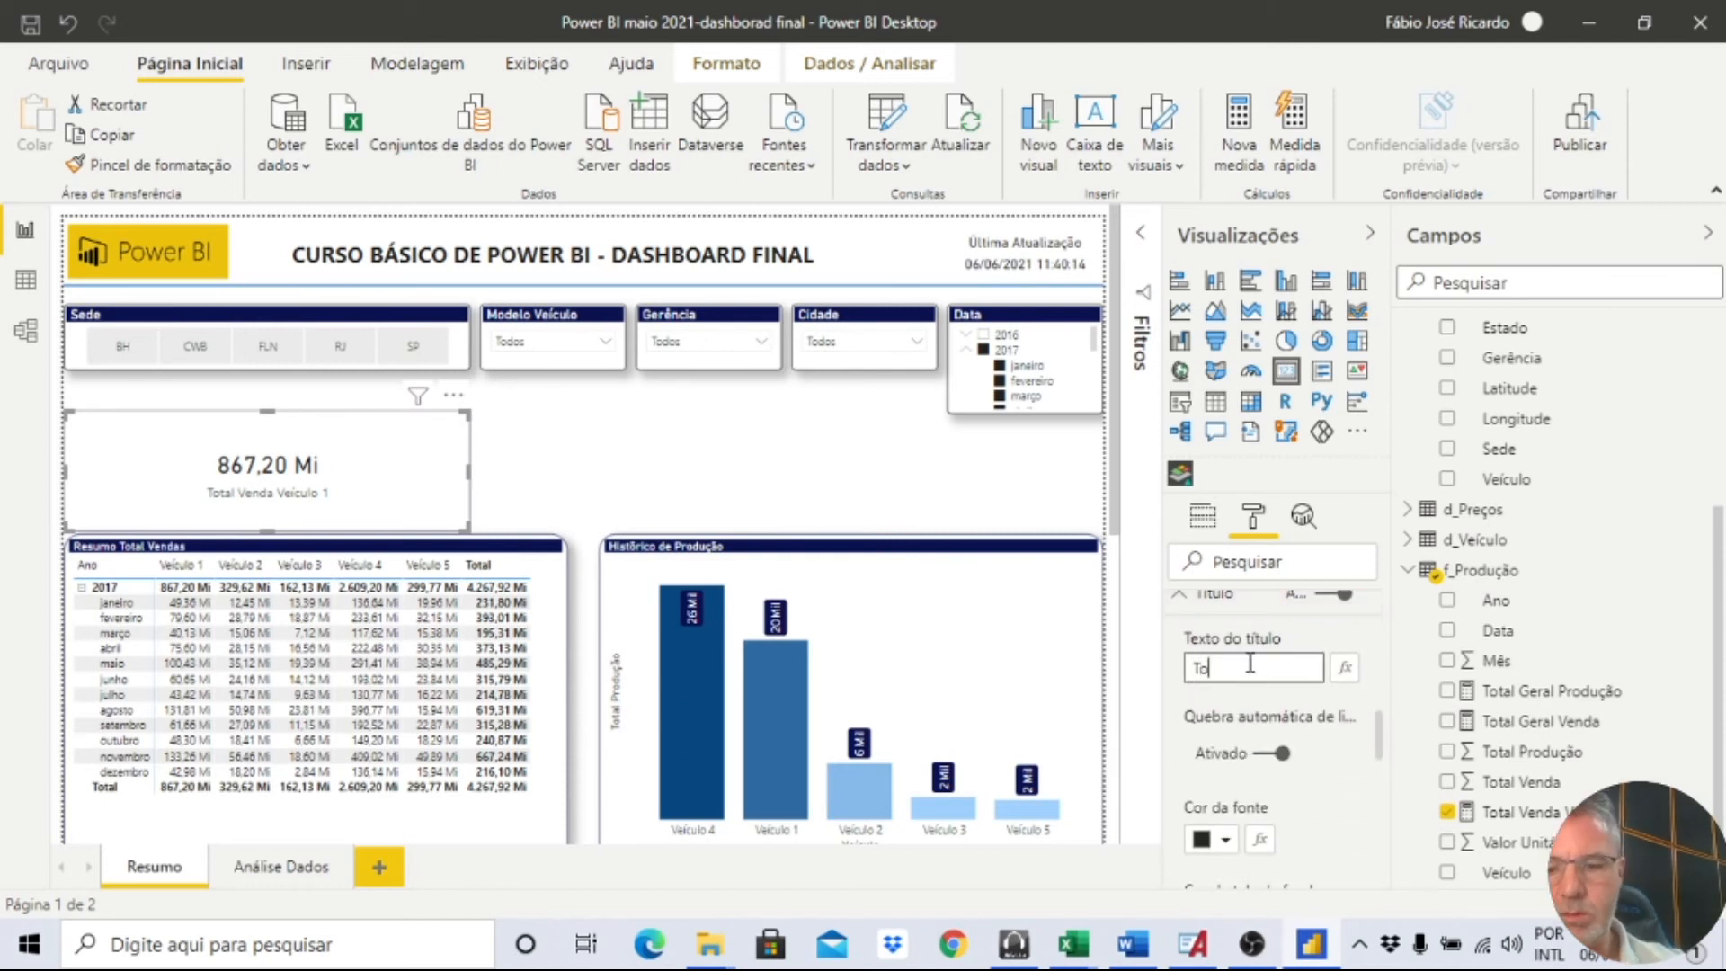
pyautogui.press('Return')
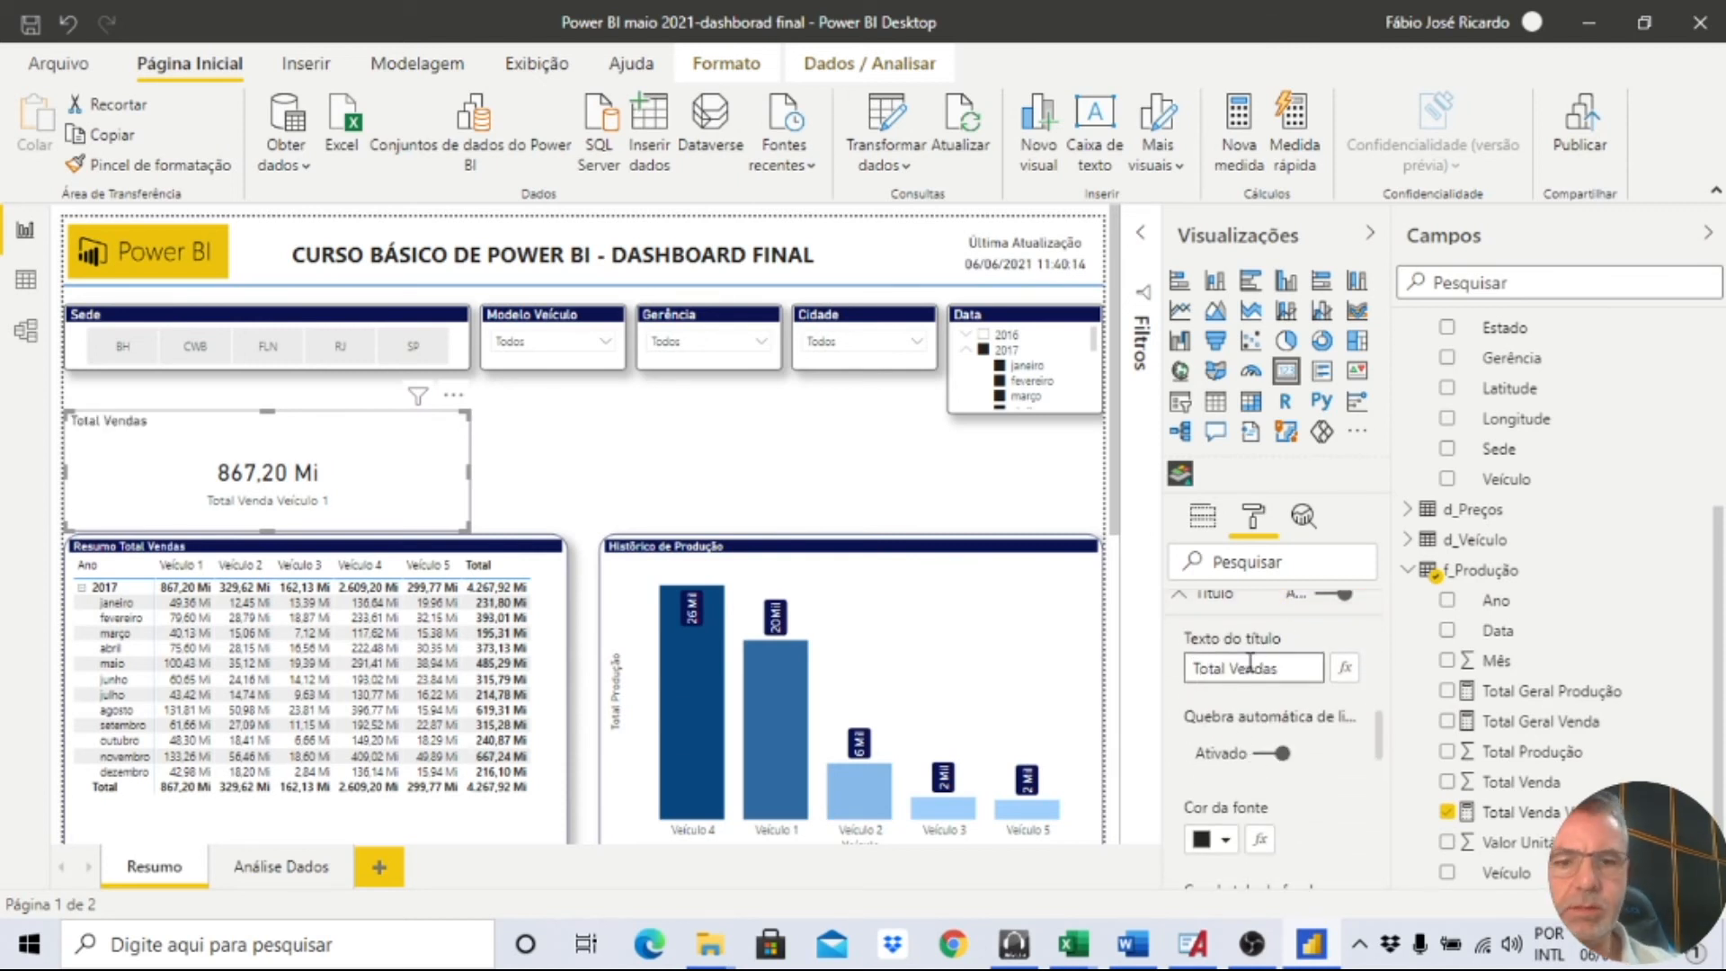
pyautogui.write('Veículo 1')
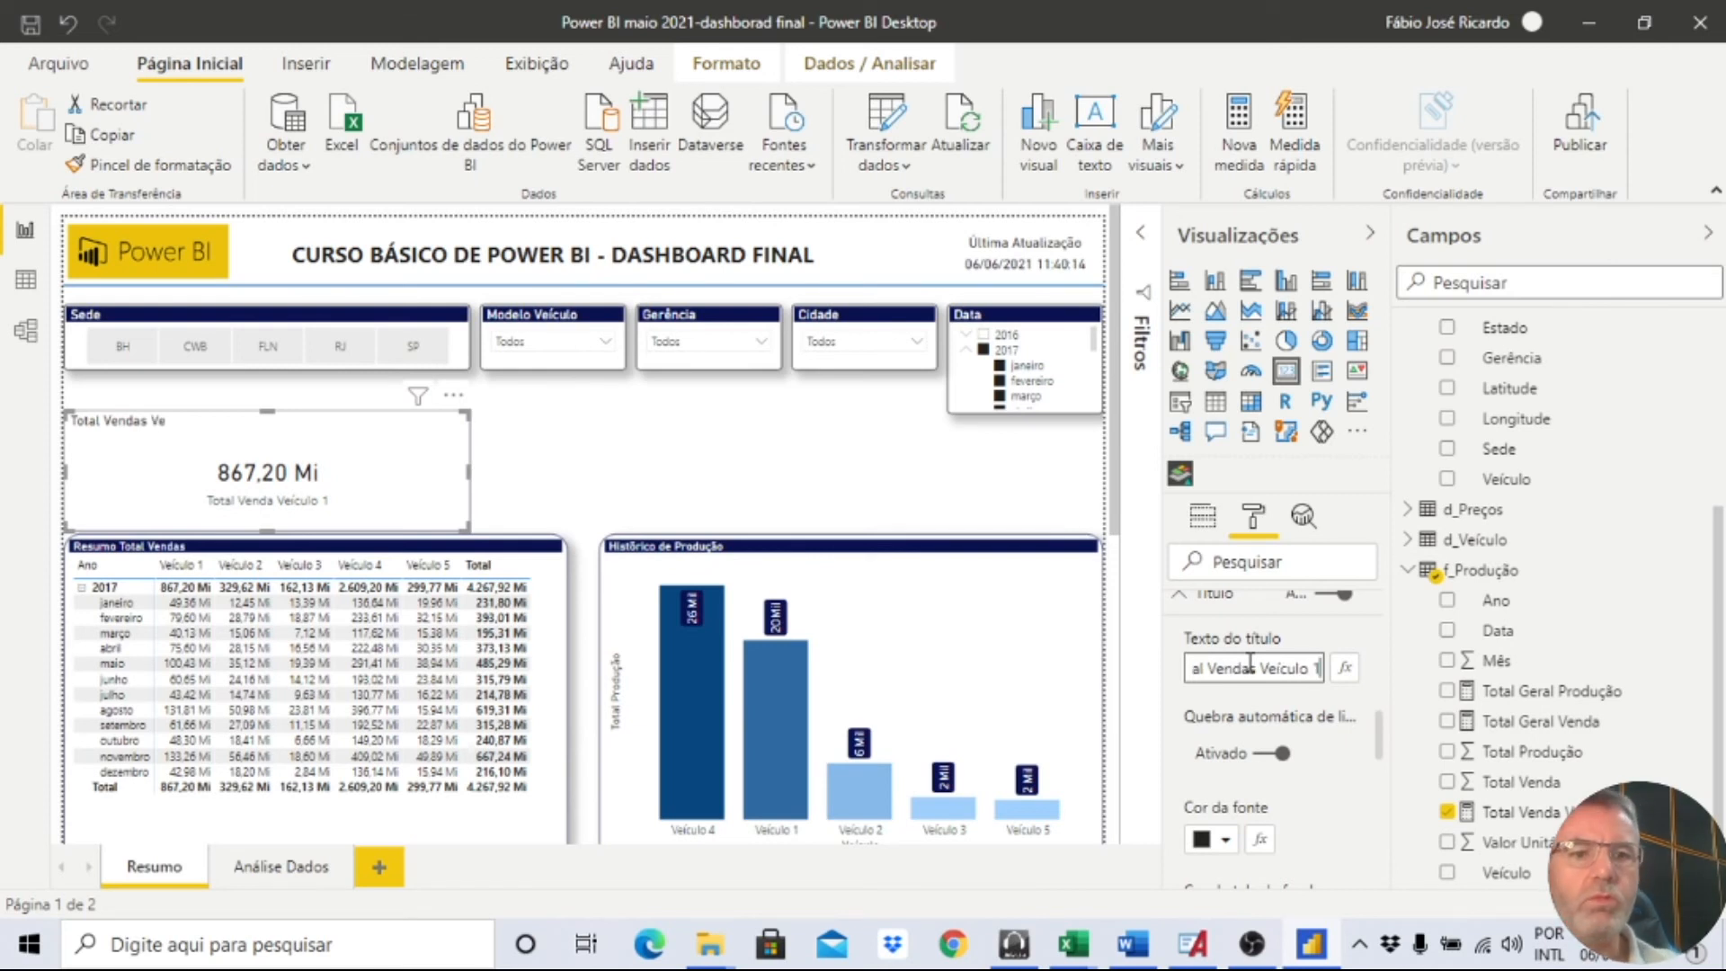
# Set the card title's font colour to white and its background colour to dark brown.
pyautogui.scroll(-2, 1235, 786)
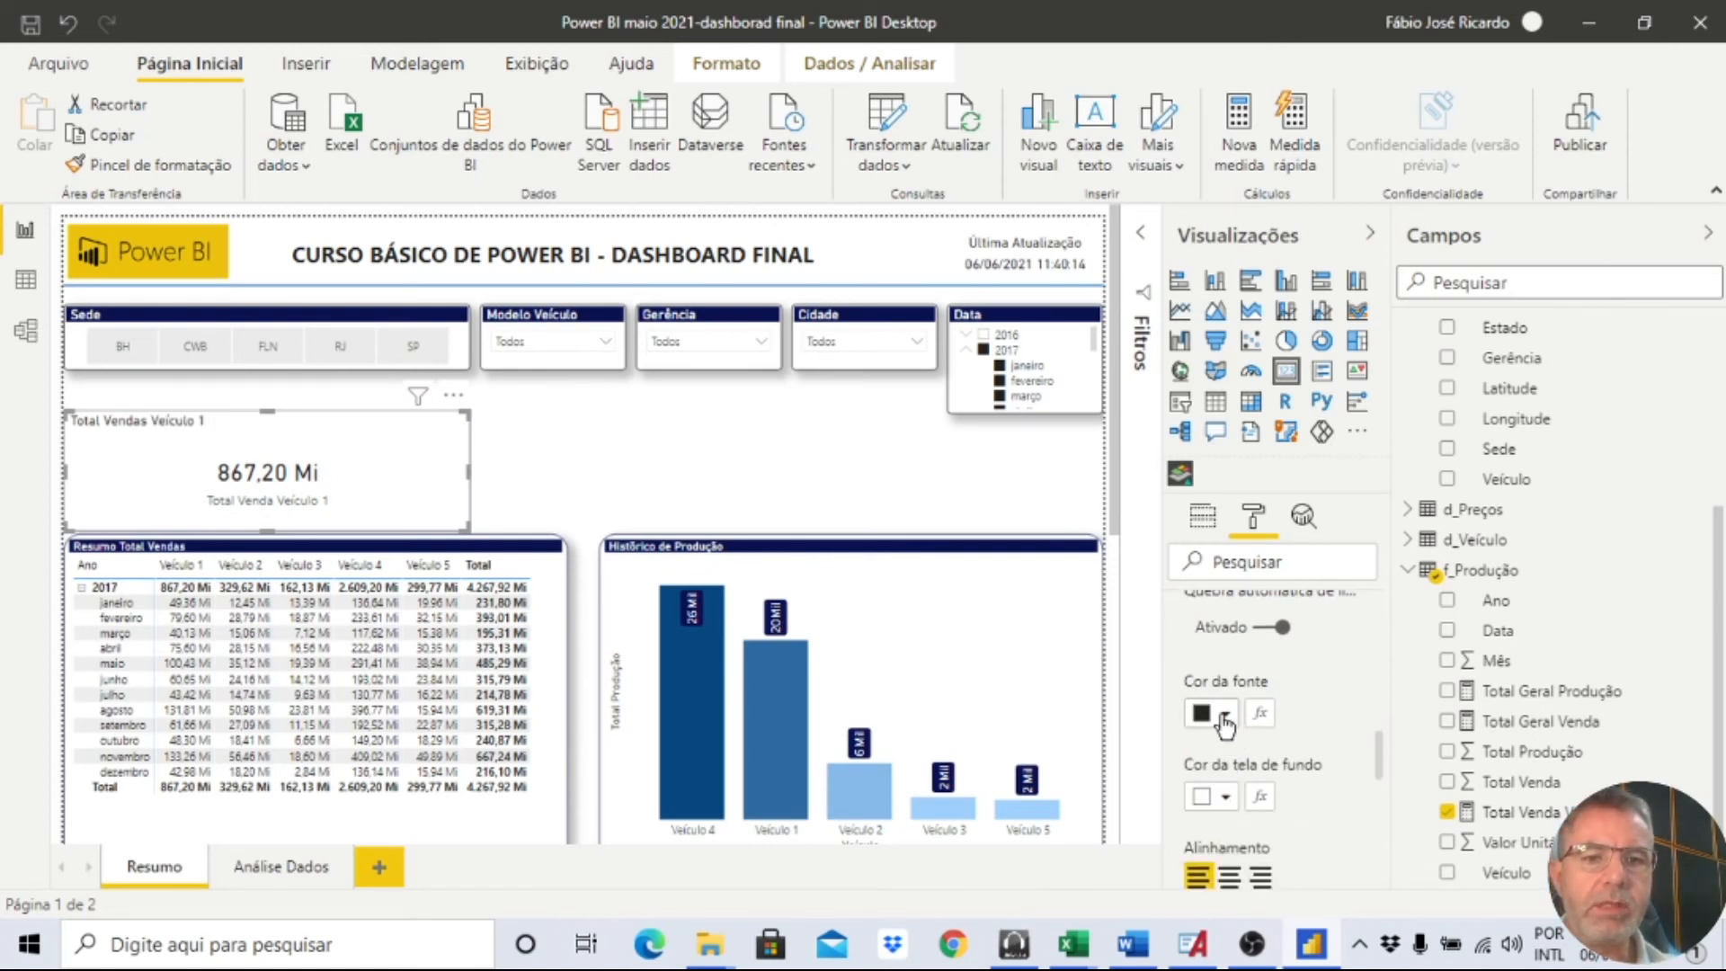
pyautogui.click(1224, 714)
pyautogui.click(1297, 596)
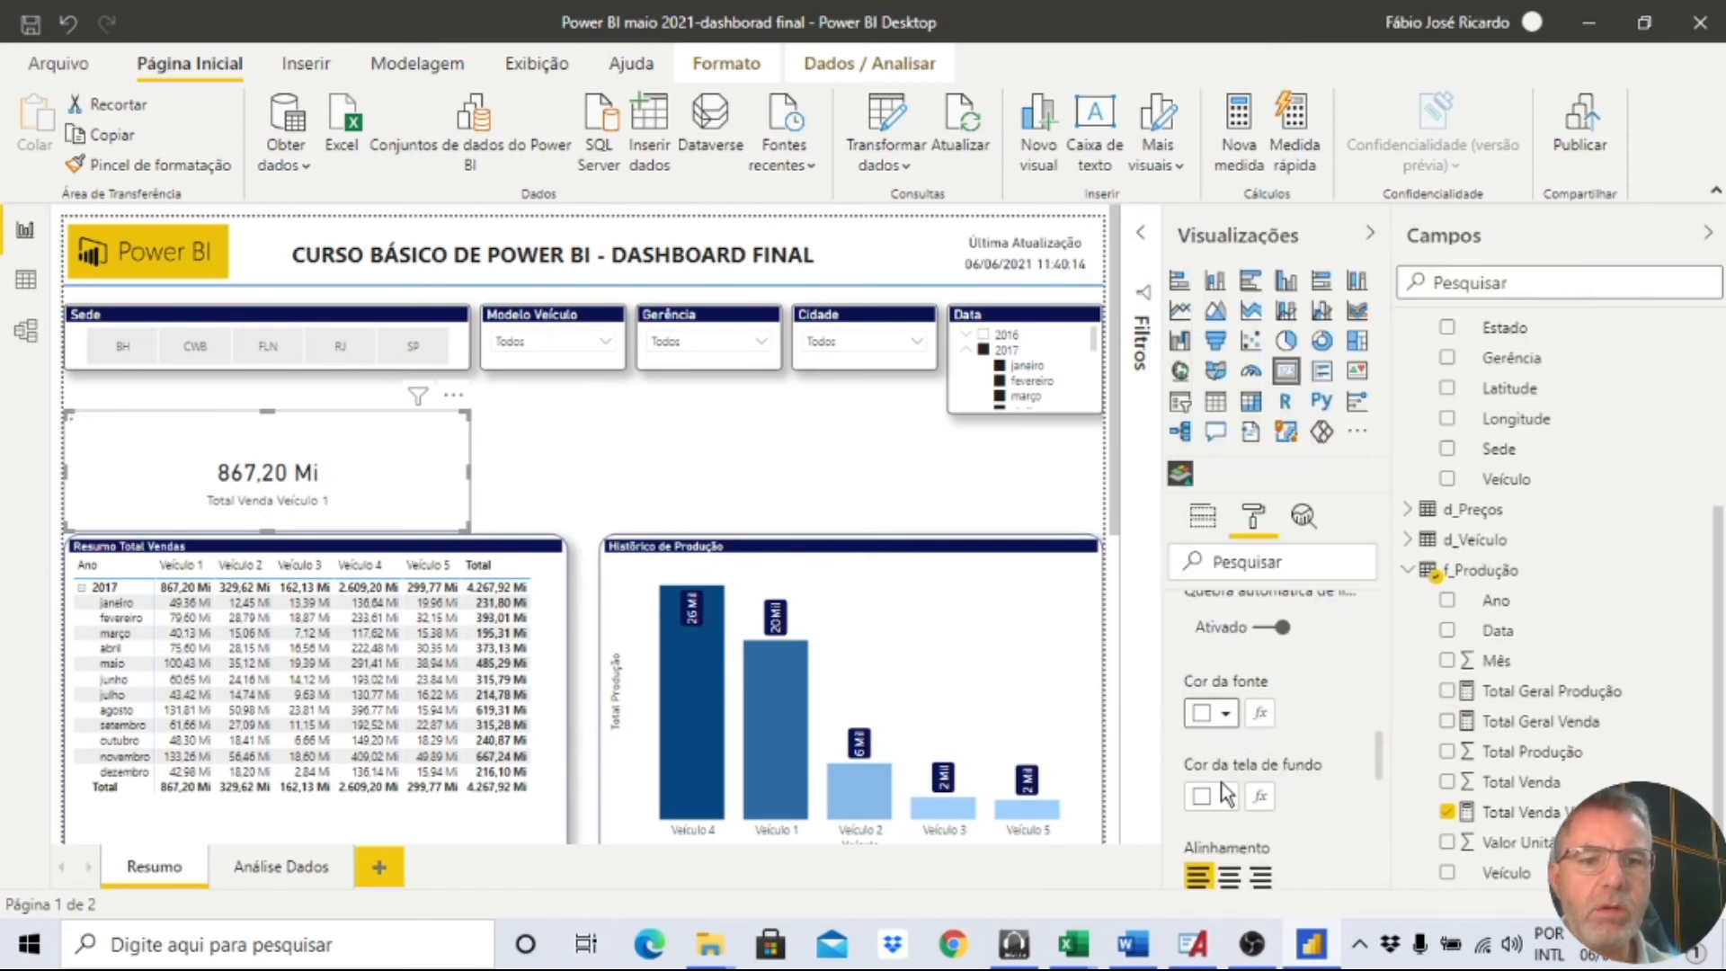
pyautogui.click(1224, 797)
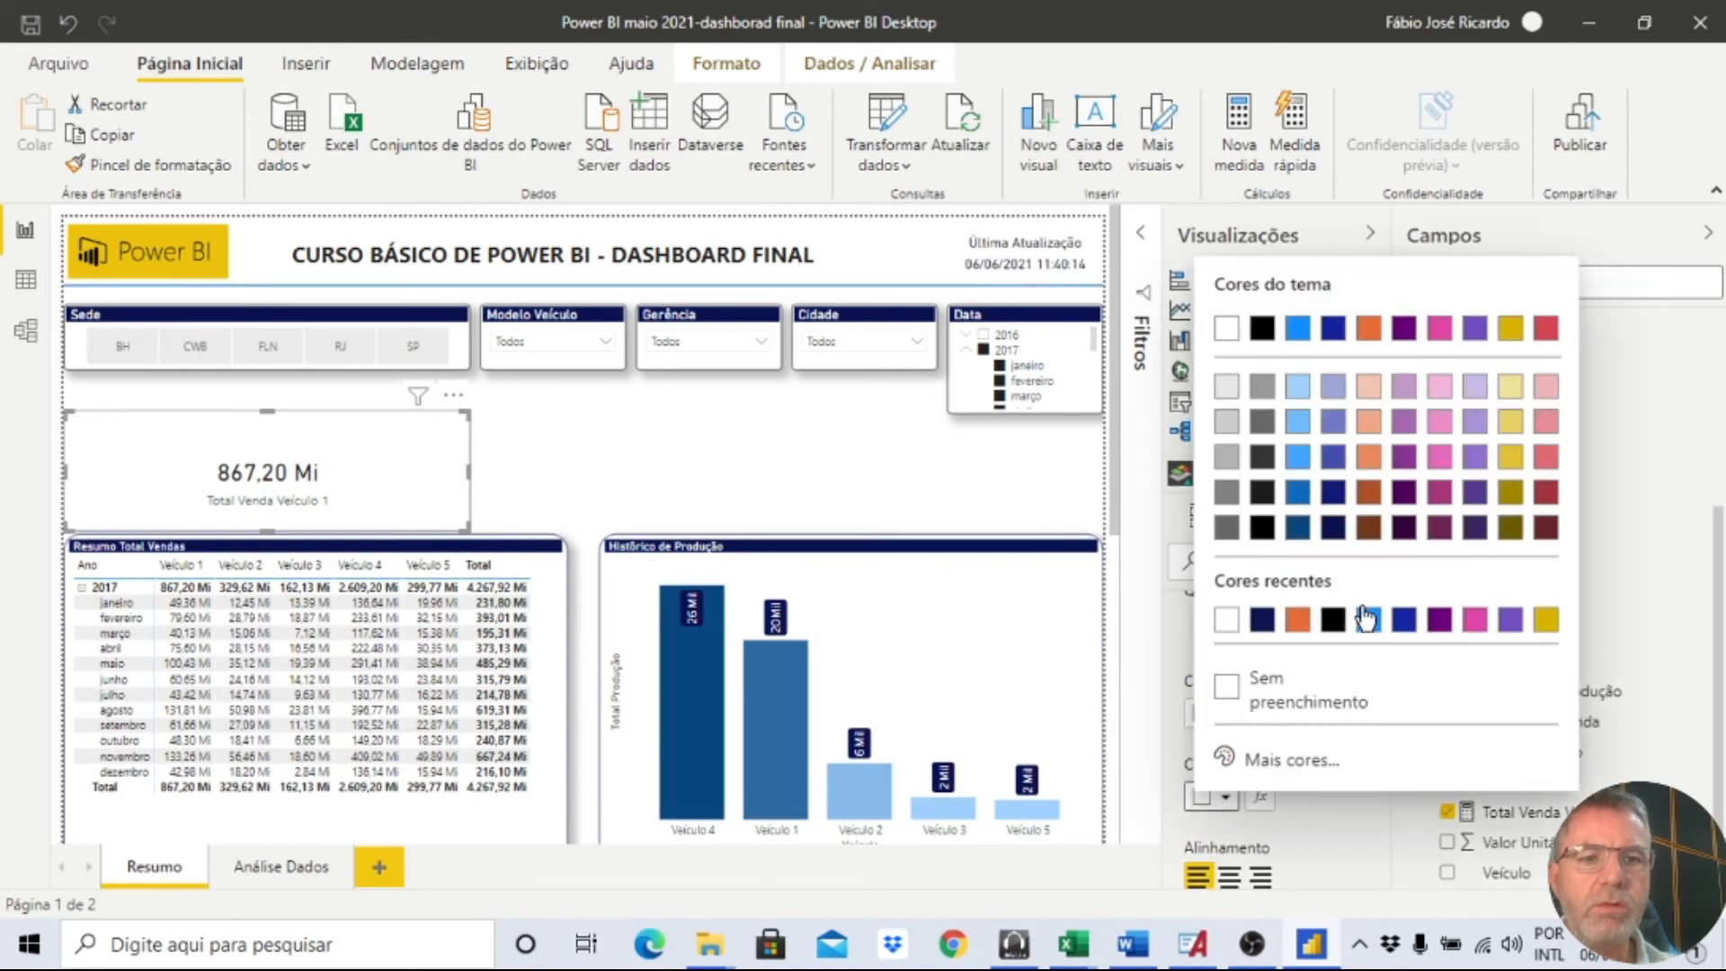
pyautogui.click(1369, 529)
# Centre the card's title and set its text size to 16 pt.
pyautogui.scroll(-2, 1346, 679)
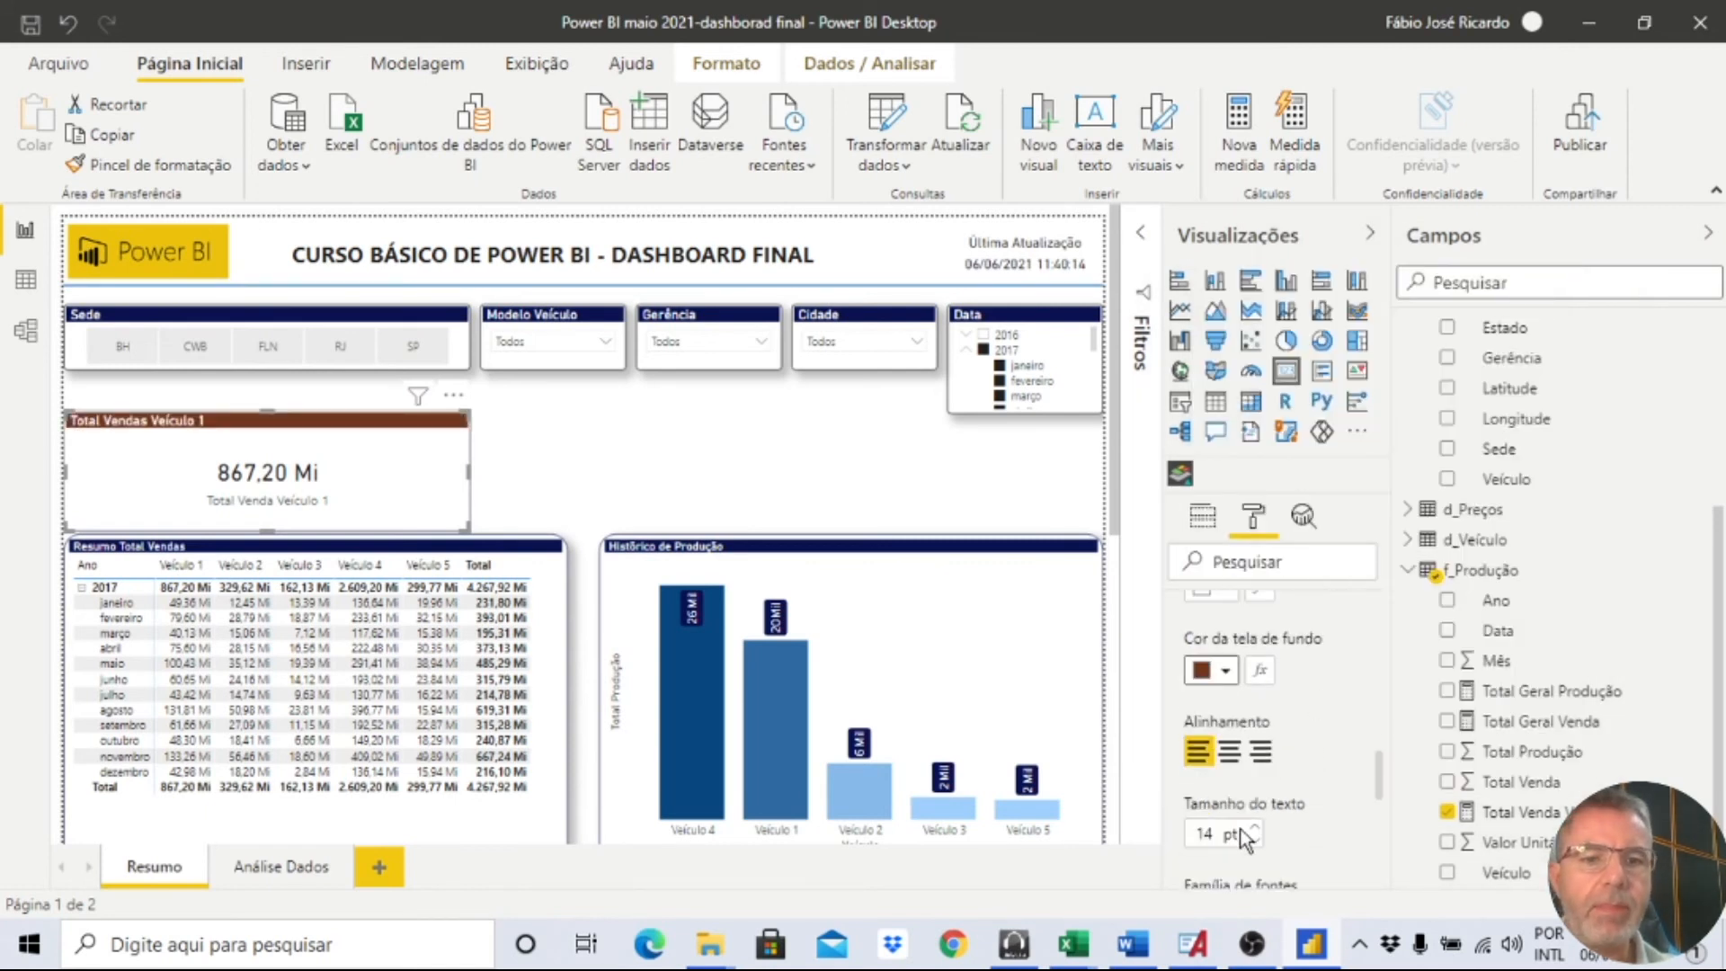
pyautogui.click(1229, 753)
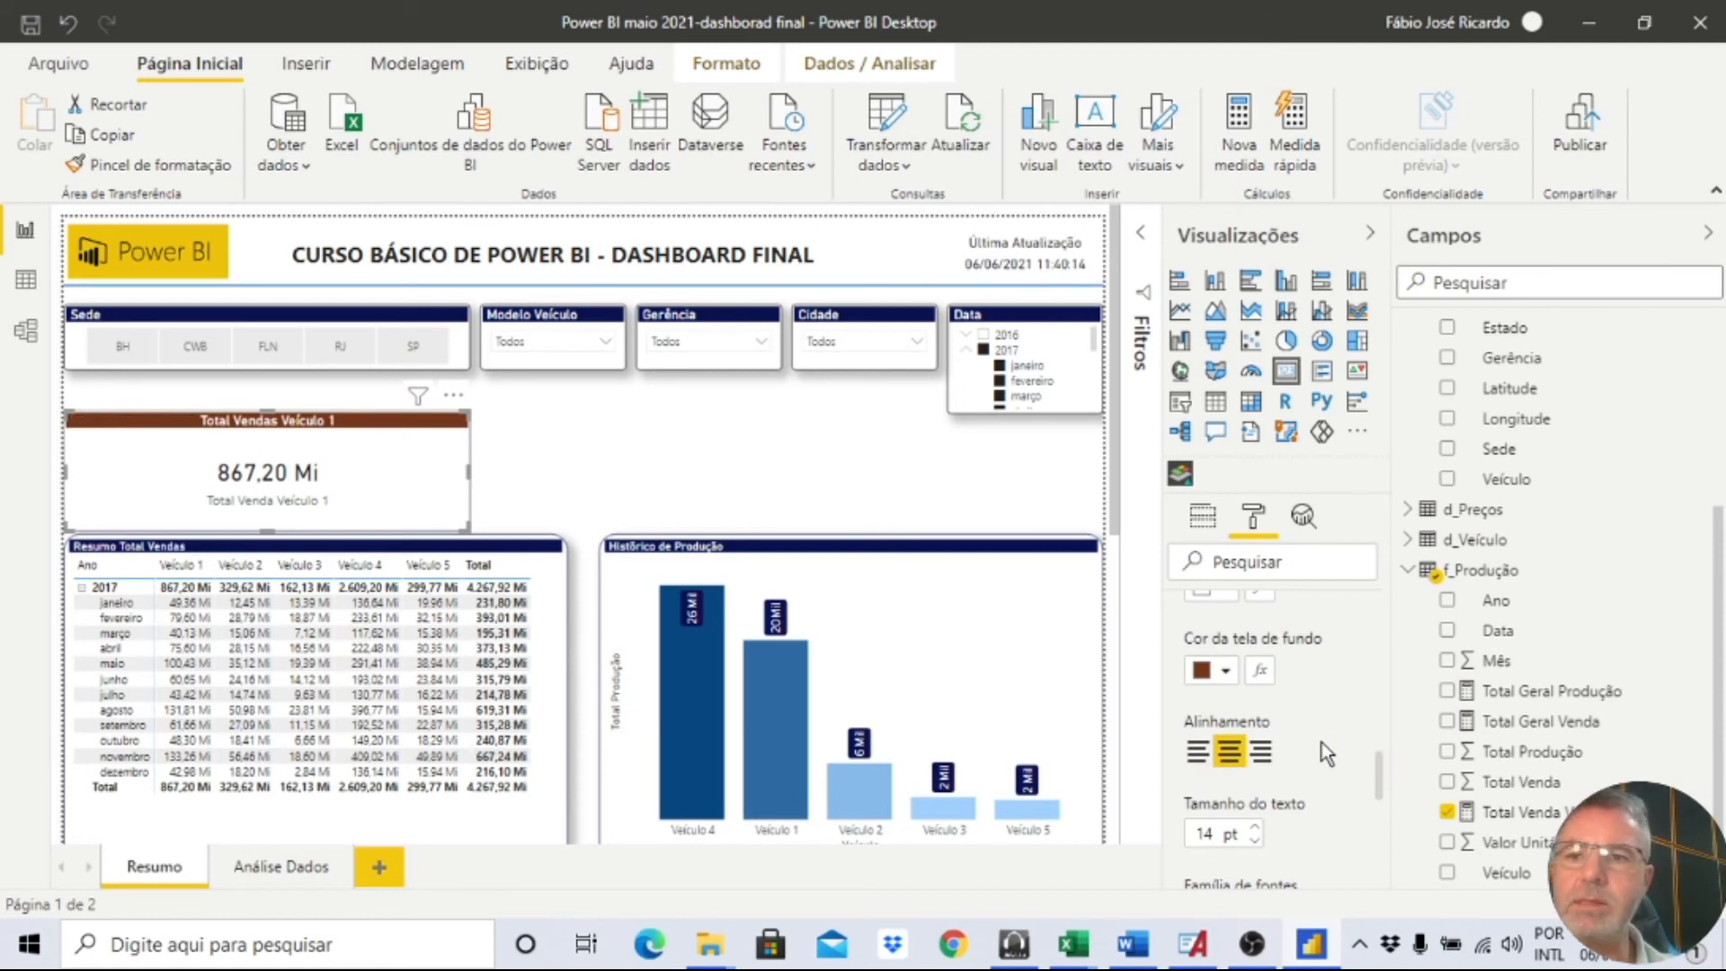
pyautogui.scroll(2, 1276, 715)
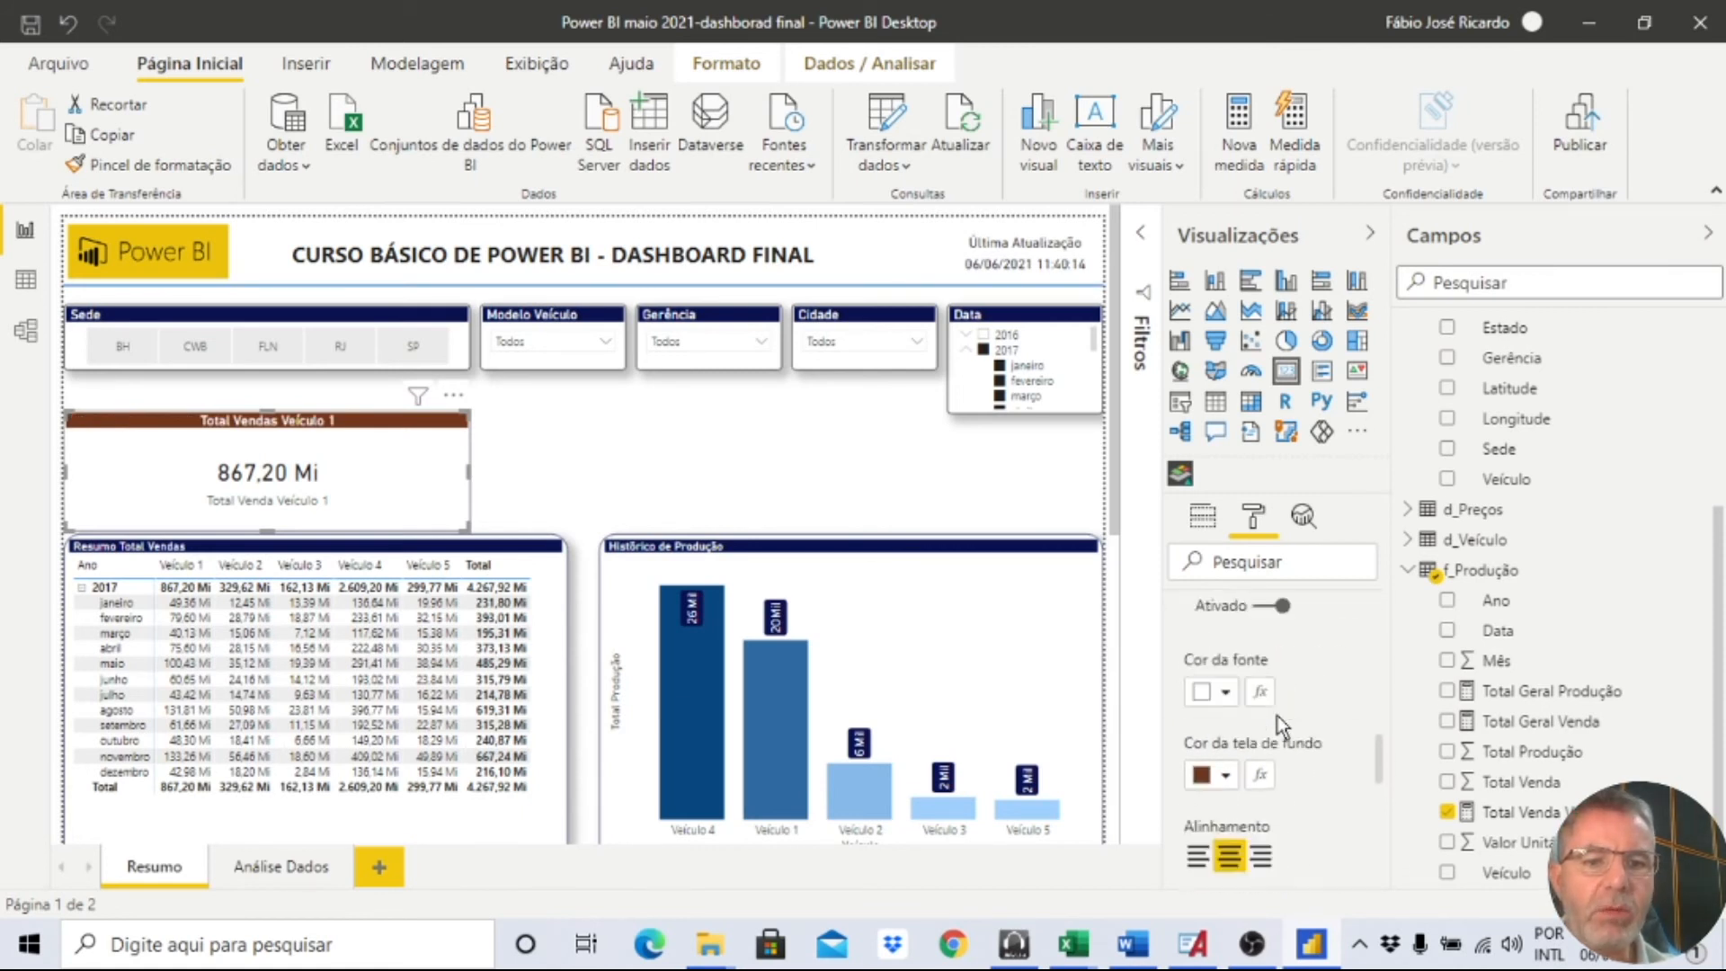
pyautogui.scroll(-2, 1276, 715)
pyautogui.click(1252, 826)
pyautogui.click(1253, 826)
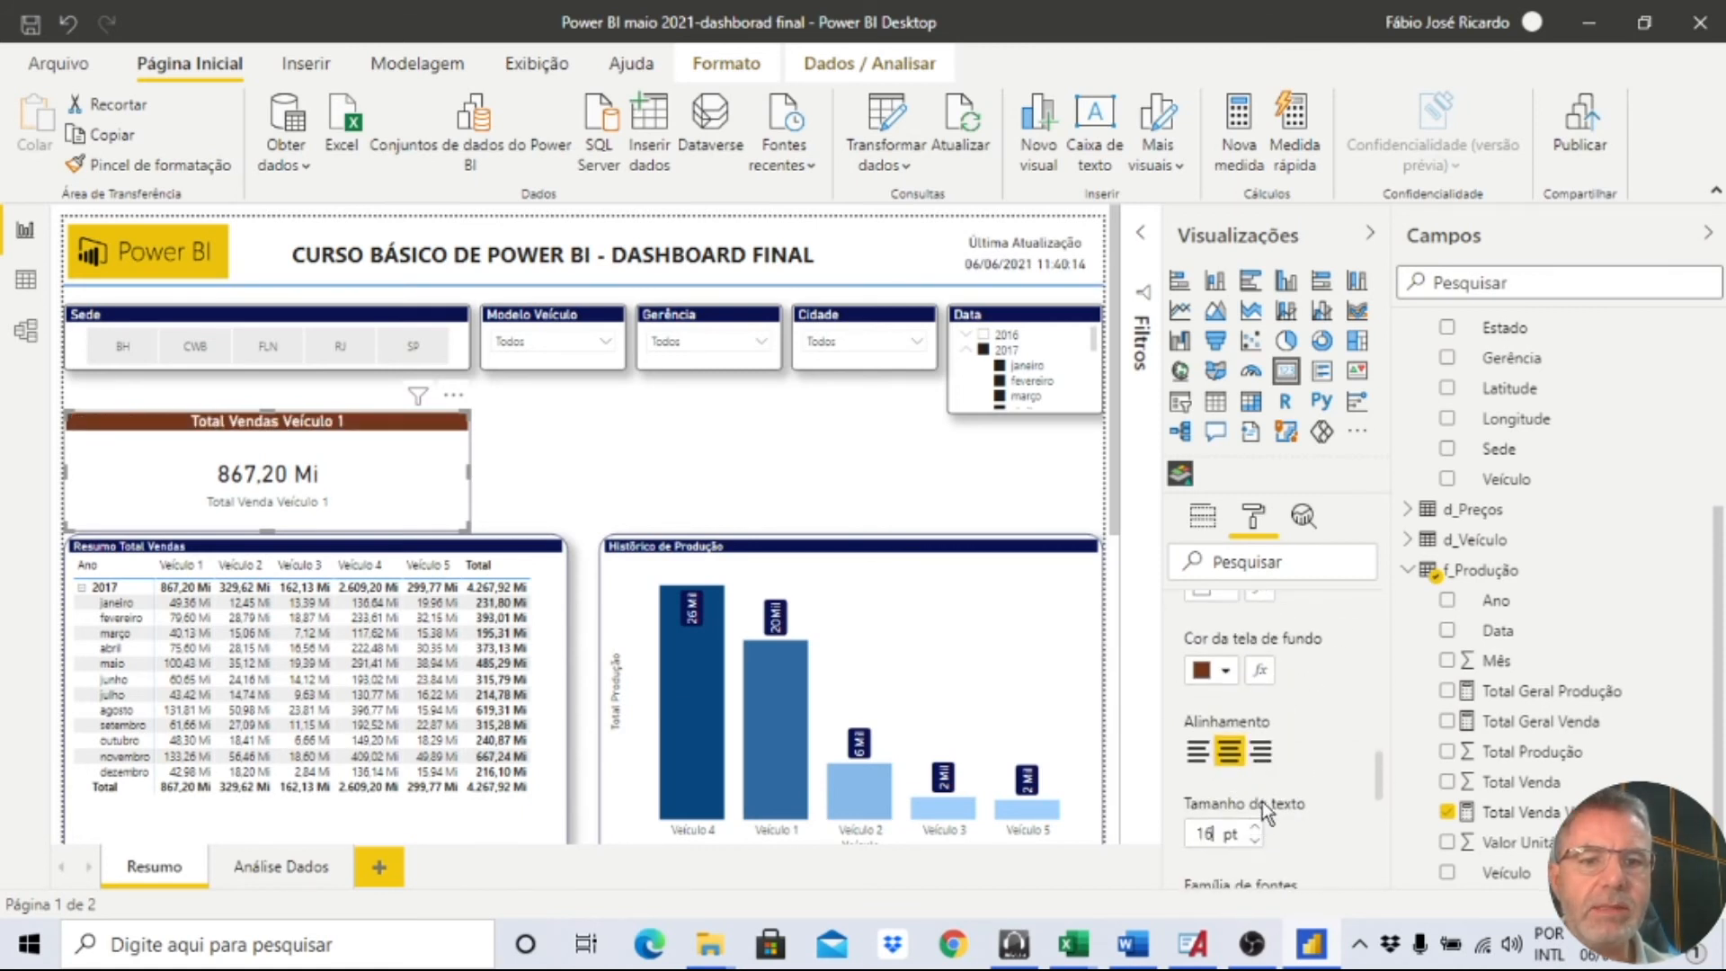
# Turn off the card's category label and shrink the card to about 250 wide and 80 high.
pyautogui.scroll(5, 1283, 750)
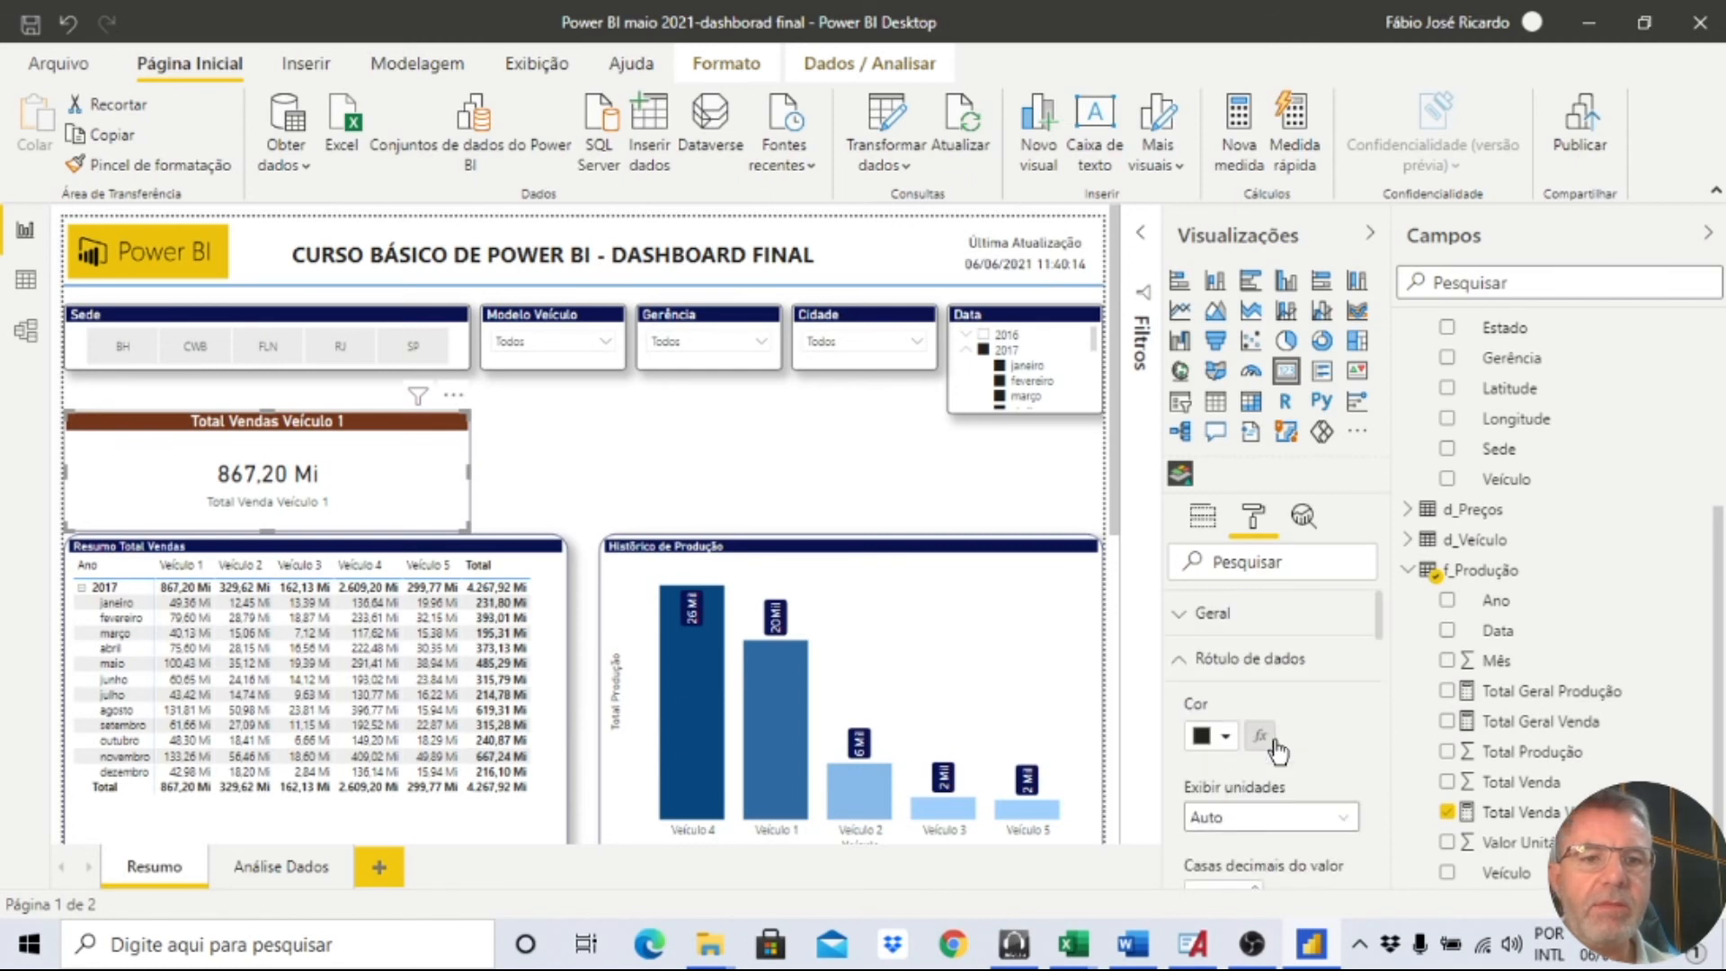
pyautogui.click(1272, 672)
pyautogui.click(1339, 704)
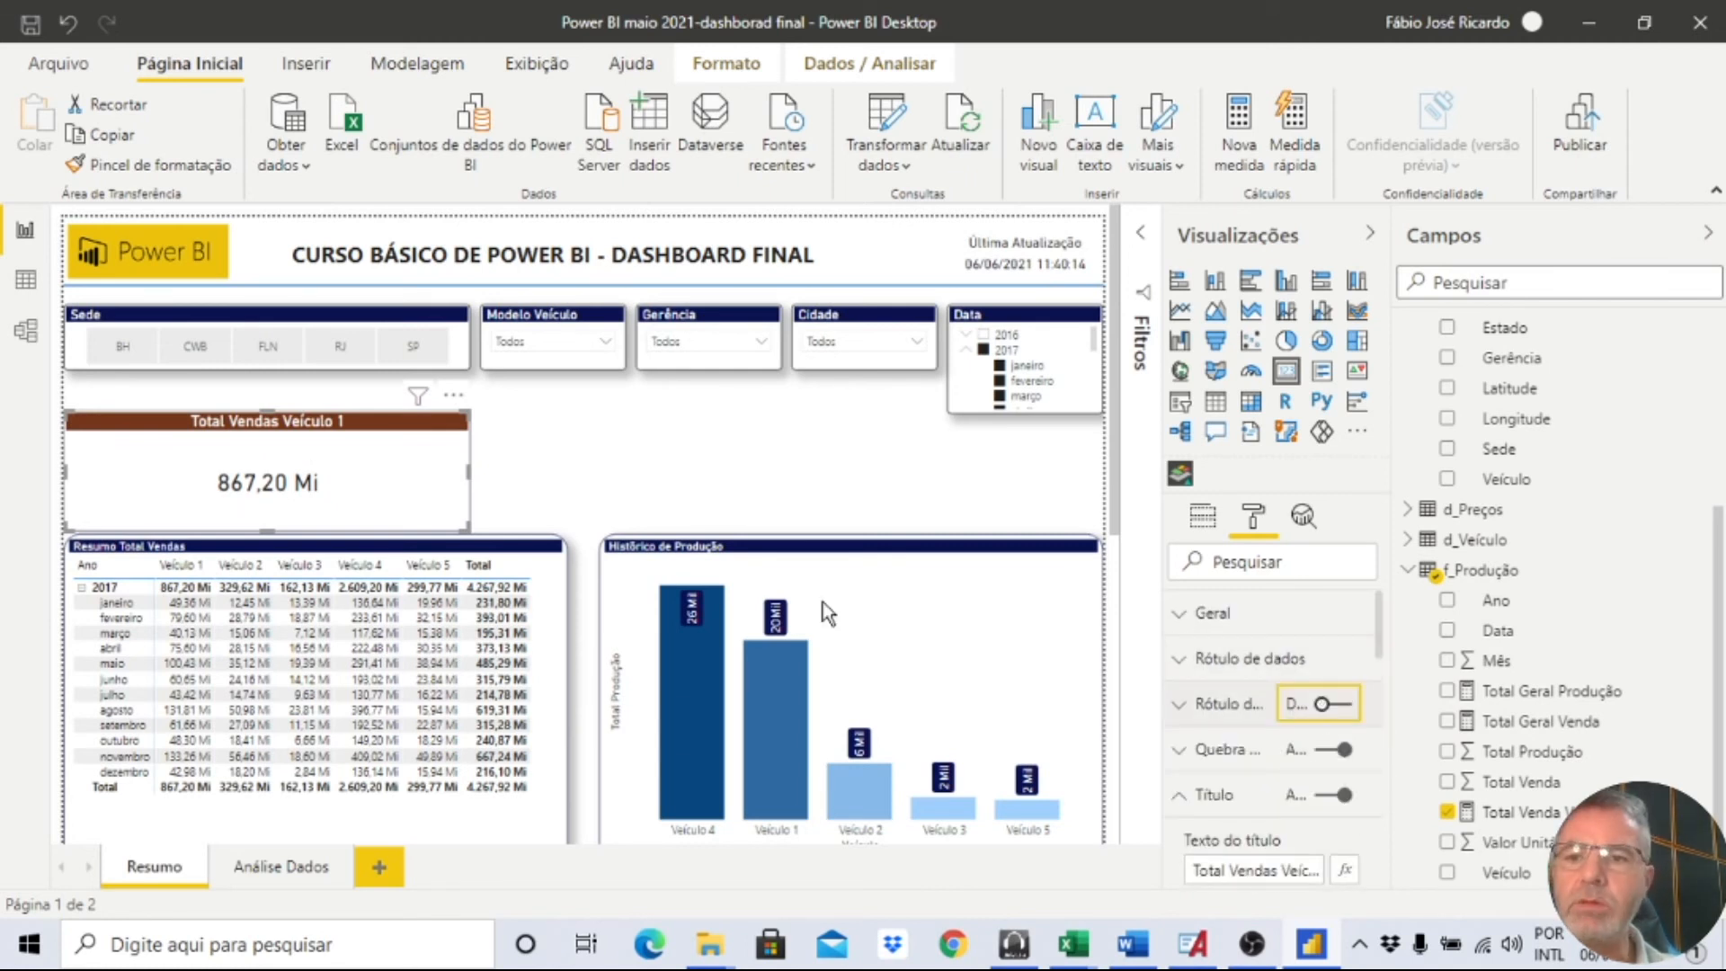
pyautogui.moveTo(454, 534); pyautogui.dragTo(267, 474)
pyautogui.click(278, 426)
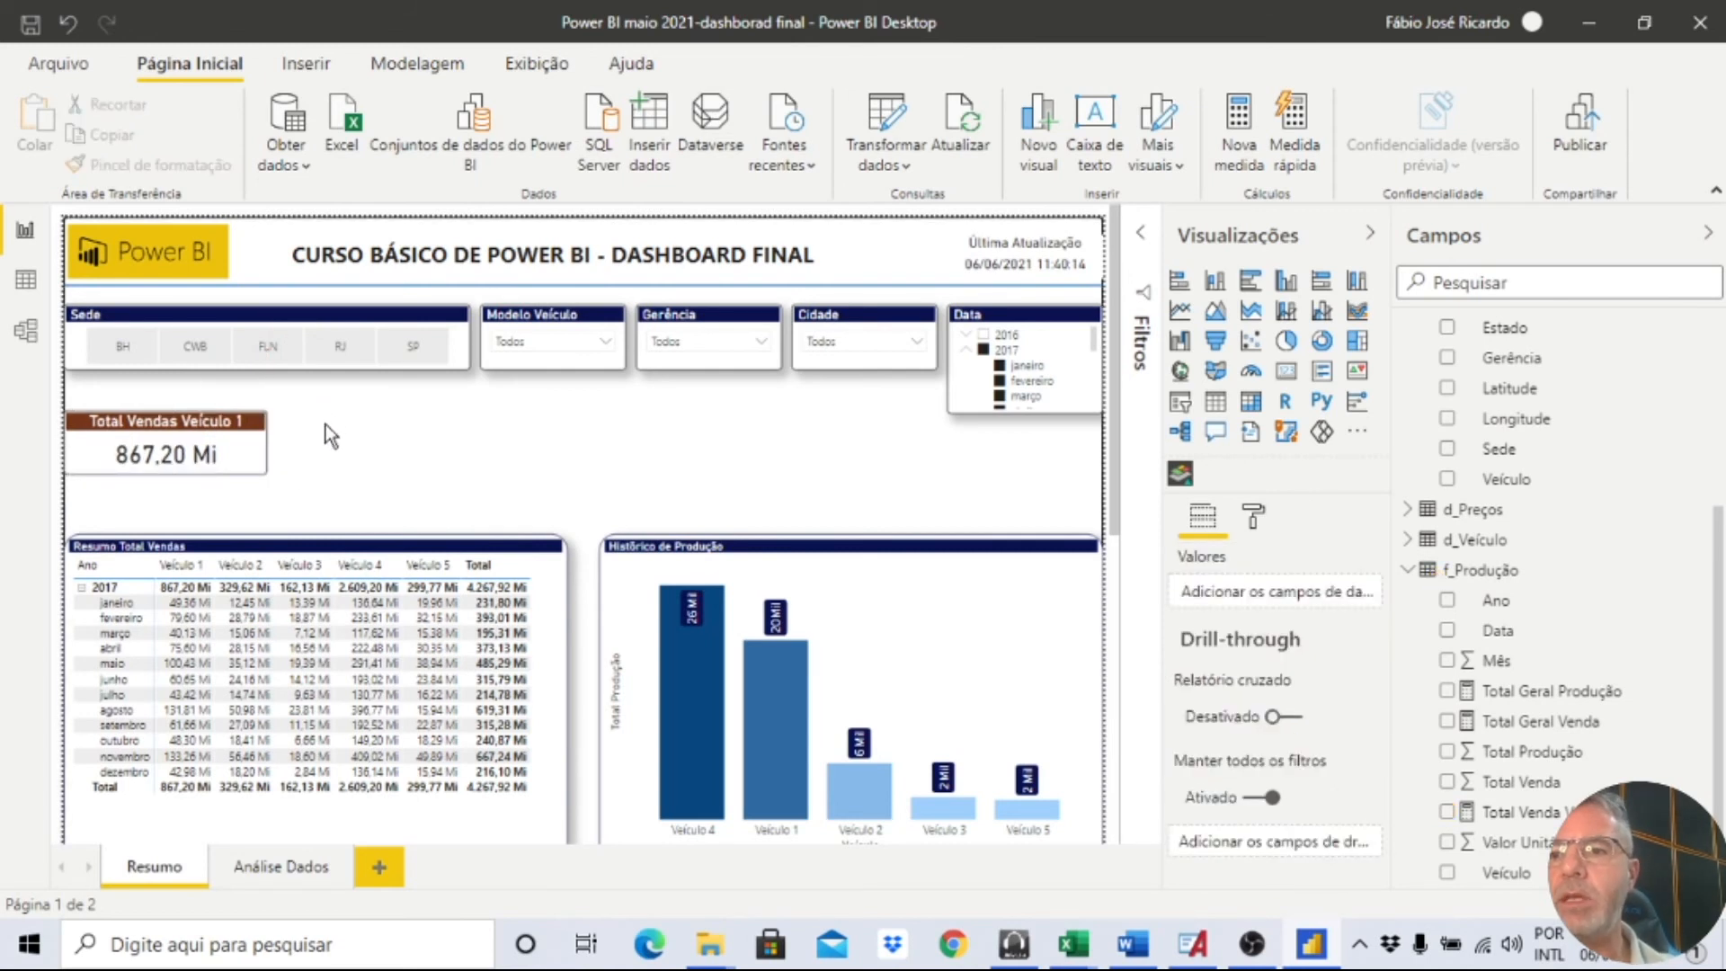
# Paste four copies of the Total Vendas Veículo 1 card and place them in a row beside the original.
pyautogui.click(241, 428)
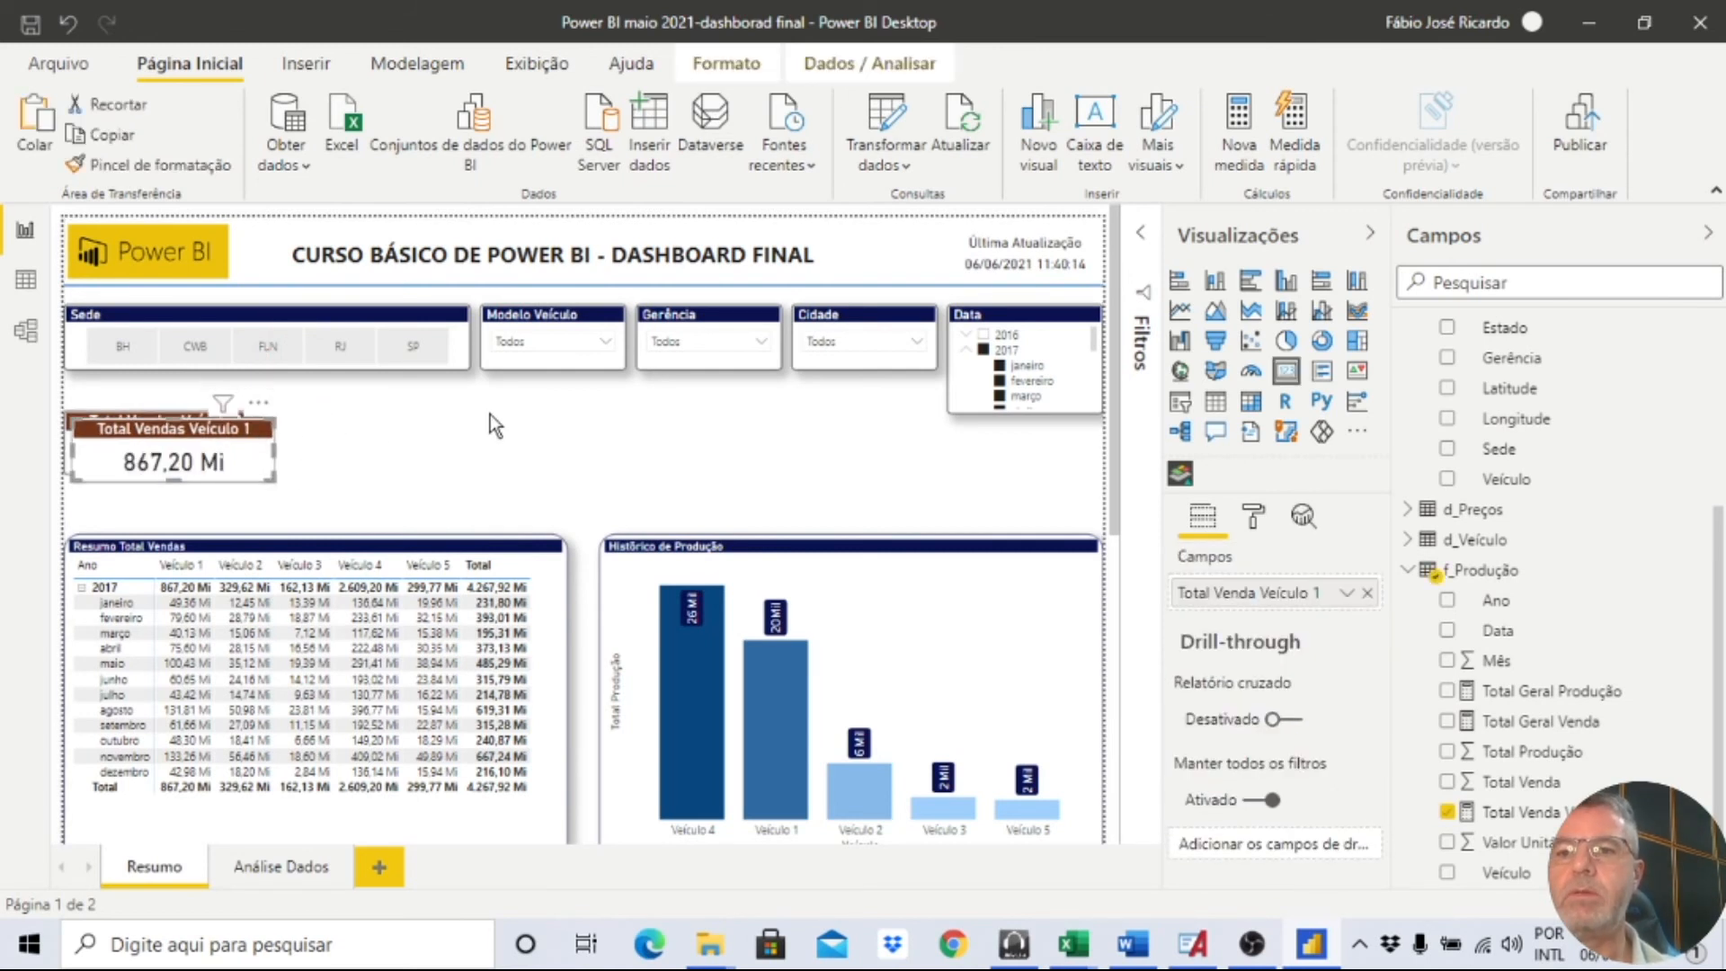
pyautogui.hotkey('ctrl', 'c')
pyautogui.hotkey('ctrl', 'v')
pyautogui.moveTo(543, 456); pyautogui.dragTo(435, 432)
pyautogui.click(167, 423)
pyautogui.hotkey('ctrl', 'v')
pyautogui.moveTo(701, 472); pyautogui.dragTo(661, 418)
pyautogui.click(251, 421)
pyautogui.moveTo(242, 429); pyautogui.dragTo(918, 421)
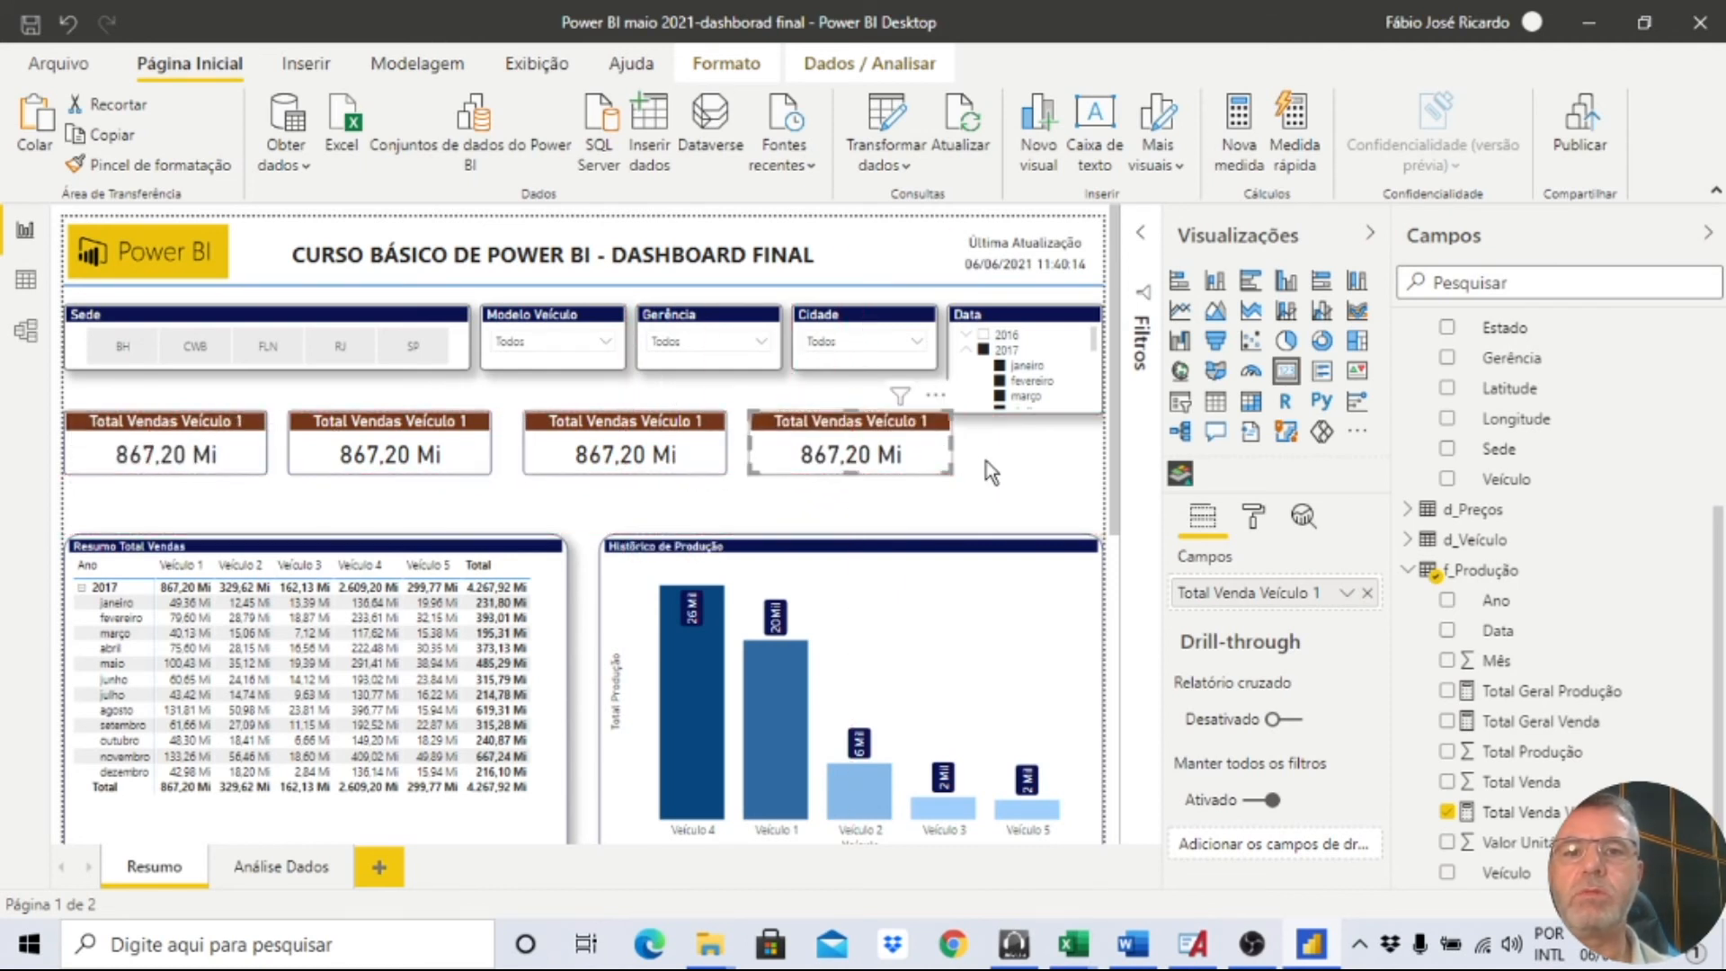
pyautogui.hotkey('ctrl', 'v')
pyautogui.moveTo(192, 429); pyautogui.dragTo(1041, 424)
pyautogui.moveTo(595, 468); pyautogui.dragTo(609, 431)
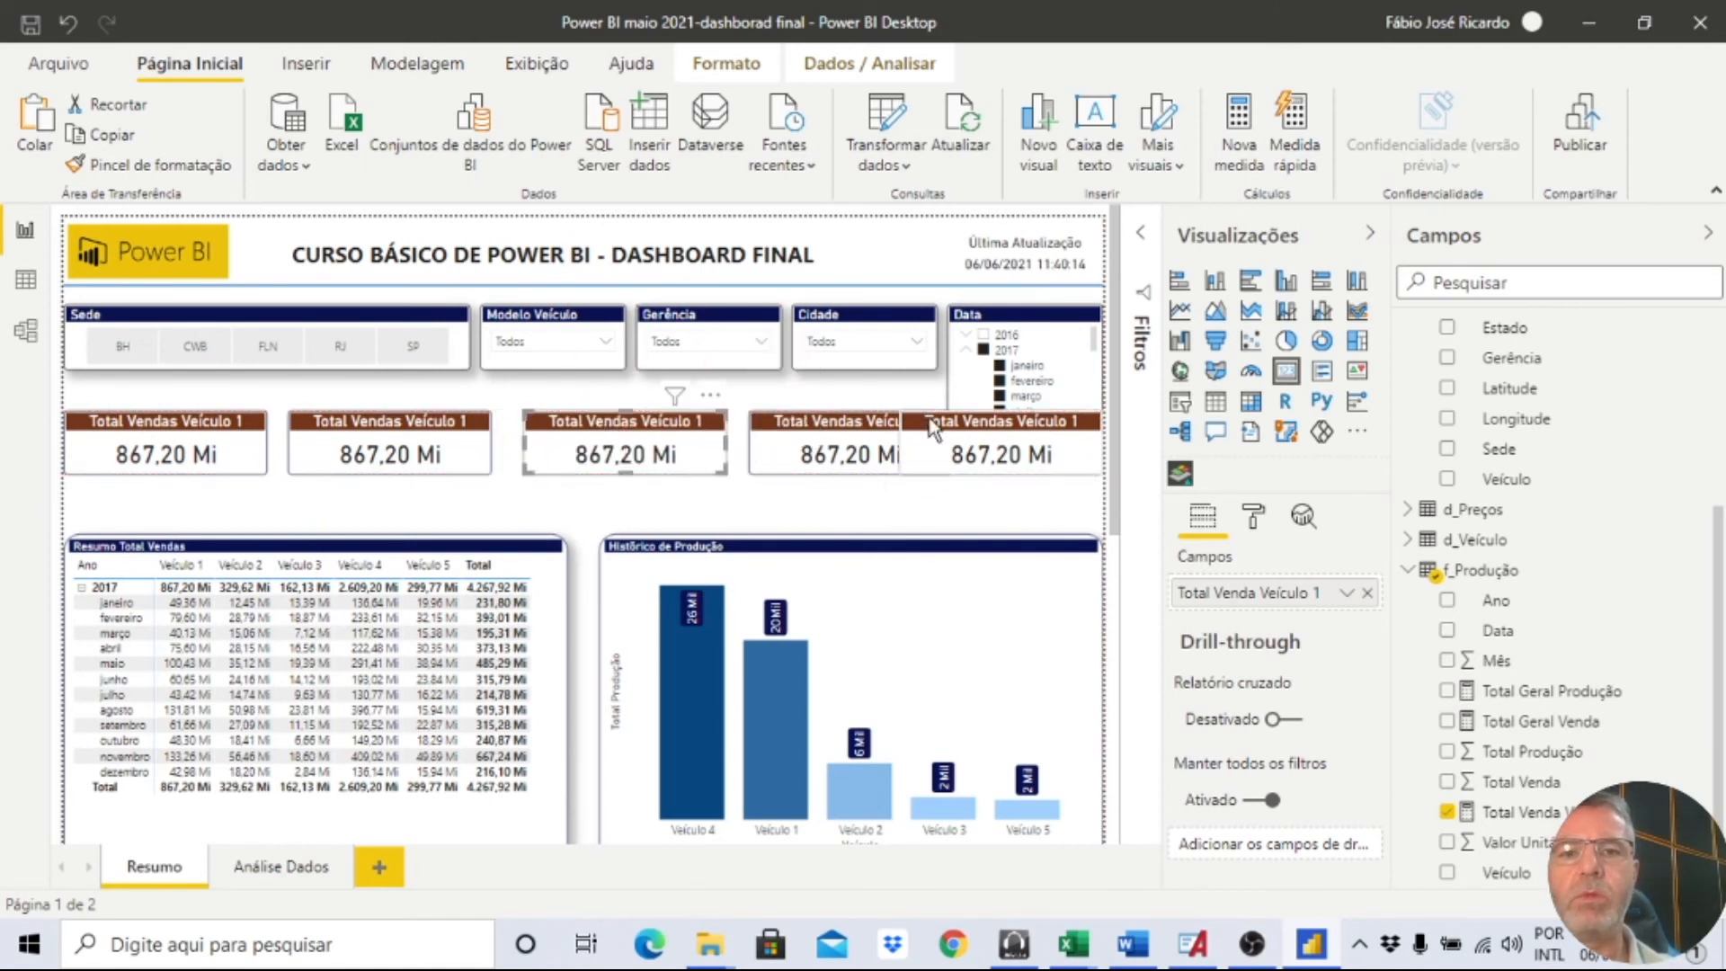
# Distribute the five cards horizontally with equal spacing across the page.
pyautogui.keyDown('ctrl'); pyautogui.click(906, 419); pyautogui.keyUp('ctrl')
pyautogui.keyDown('ctrl'); pyautogui.click(829, 426); pyautogui.keyUp('ctrl')
pyautogui.keyDown('ctrl'); pyautogui.click(456, 428); pyautogui.keyUp('ctrl')
pyautogui.keyDown('ctrl'); pyautogui.click(187, 445); pyautogui.keyUp('ctrl')
pyautogui.click(726, 63)
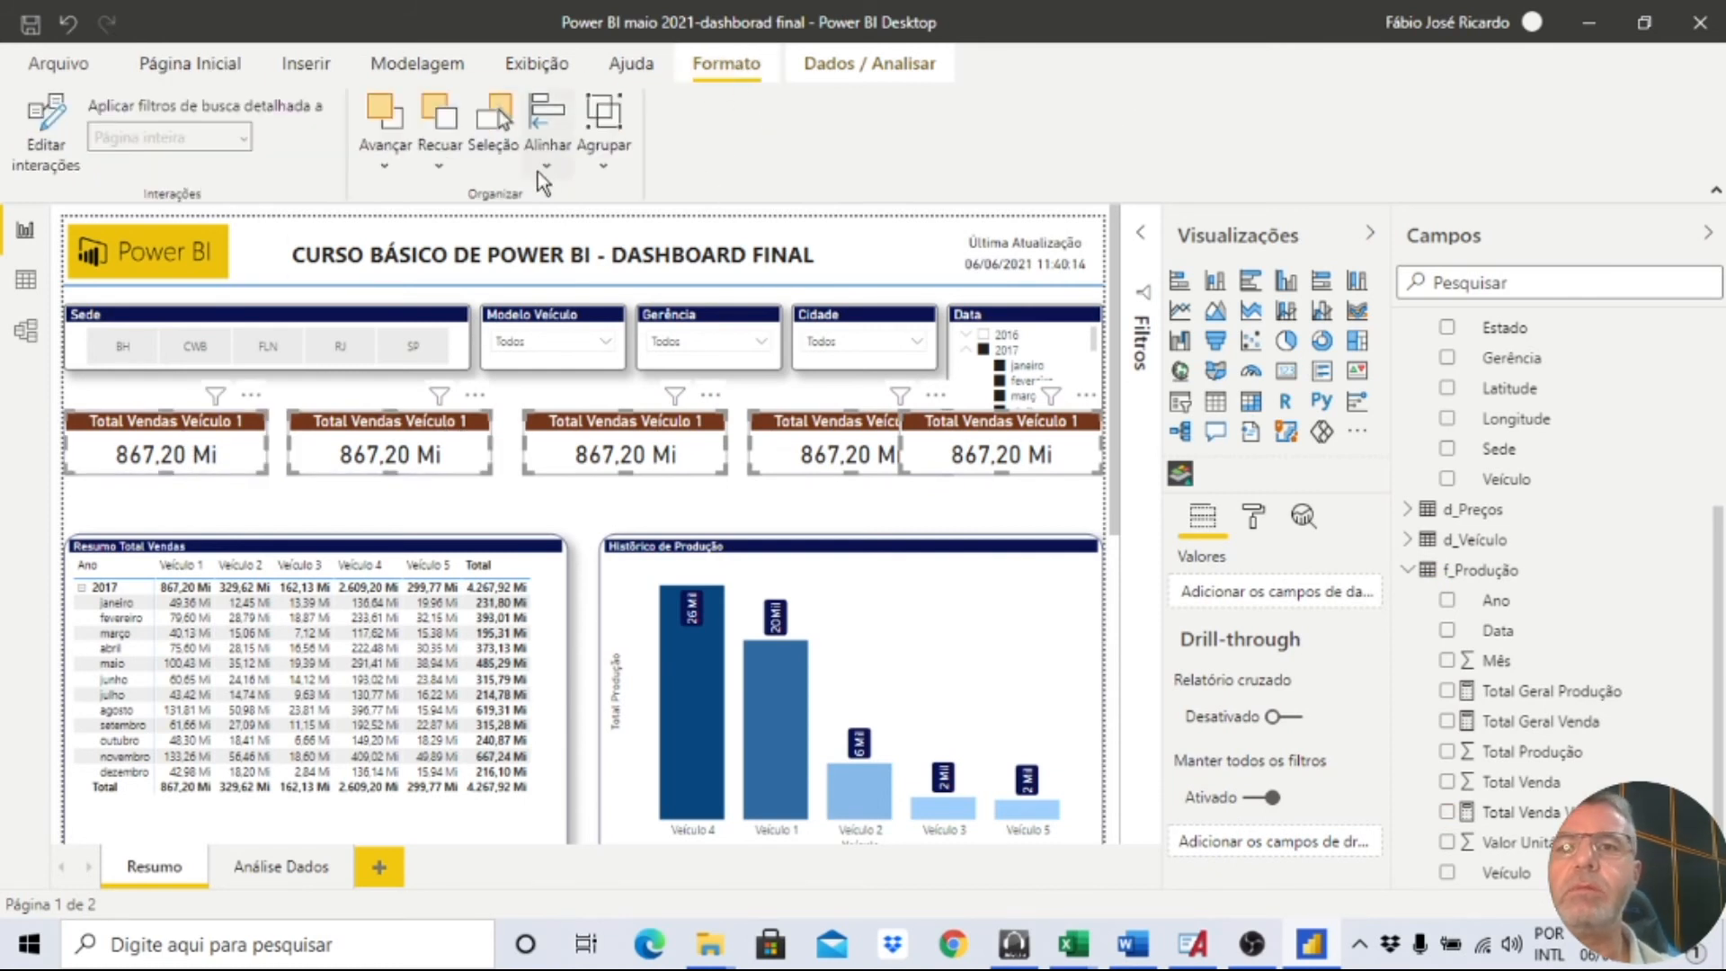
pyautogui.click(545, 135)
pyautogui.click(661, 463)
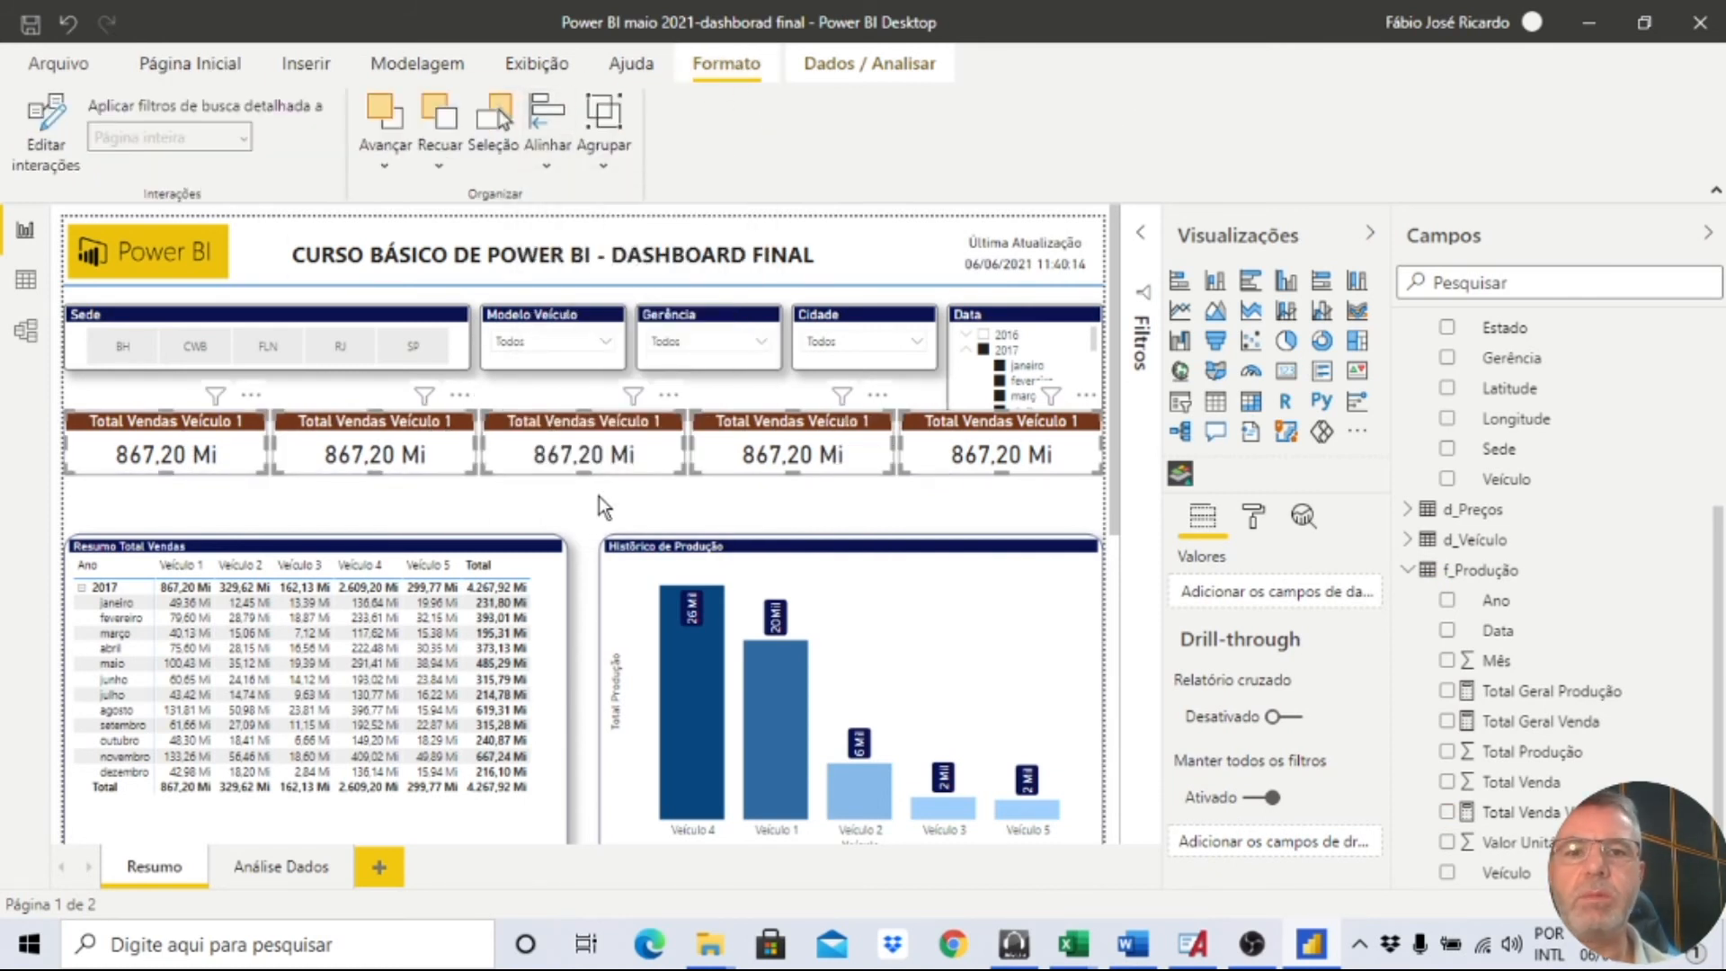
pyautogui.click(665, 514)
# Select all five cards and move them slightly down, midway between the slicers and the table and chart.
pyautogui.click(231, 438)
pyautogui.keyDown('ctrl'); pyautogui.click(385, 443); pyautogui.keyUp('ctrl')
pyautogui.keyDown('ctrl'); pyautogui.click(651, 429); pyautogui.keyUp('ctrl')
pyautogui.keyDown('ctrl'); pyautogui.click(854, 430); pyautogui.keyUp('ctrl')
pyautogui.keyDown('ctrl'); pyautogui.click(975, 430); pyautogui.keyUp('ctrl')
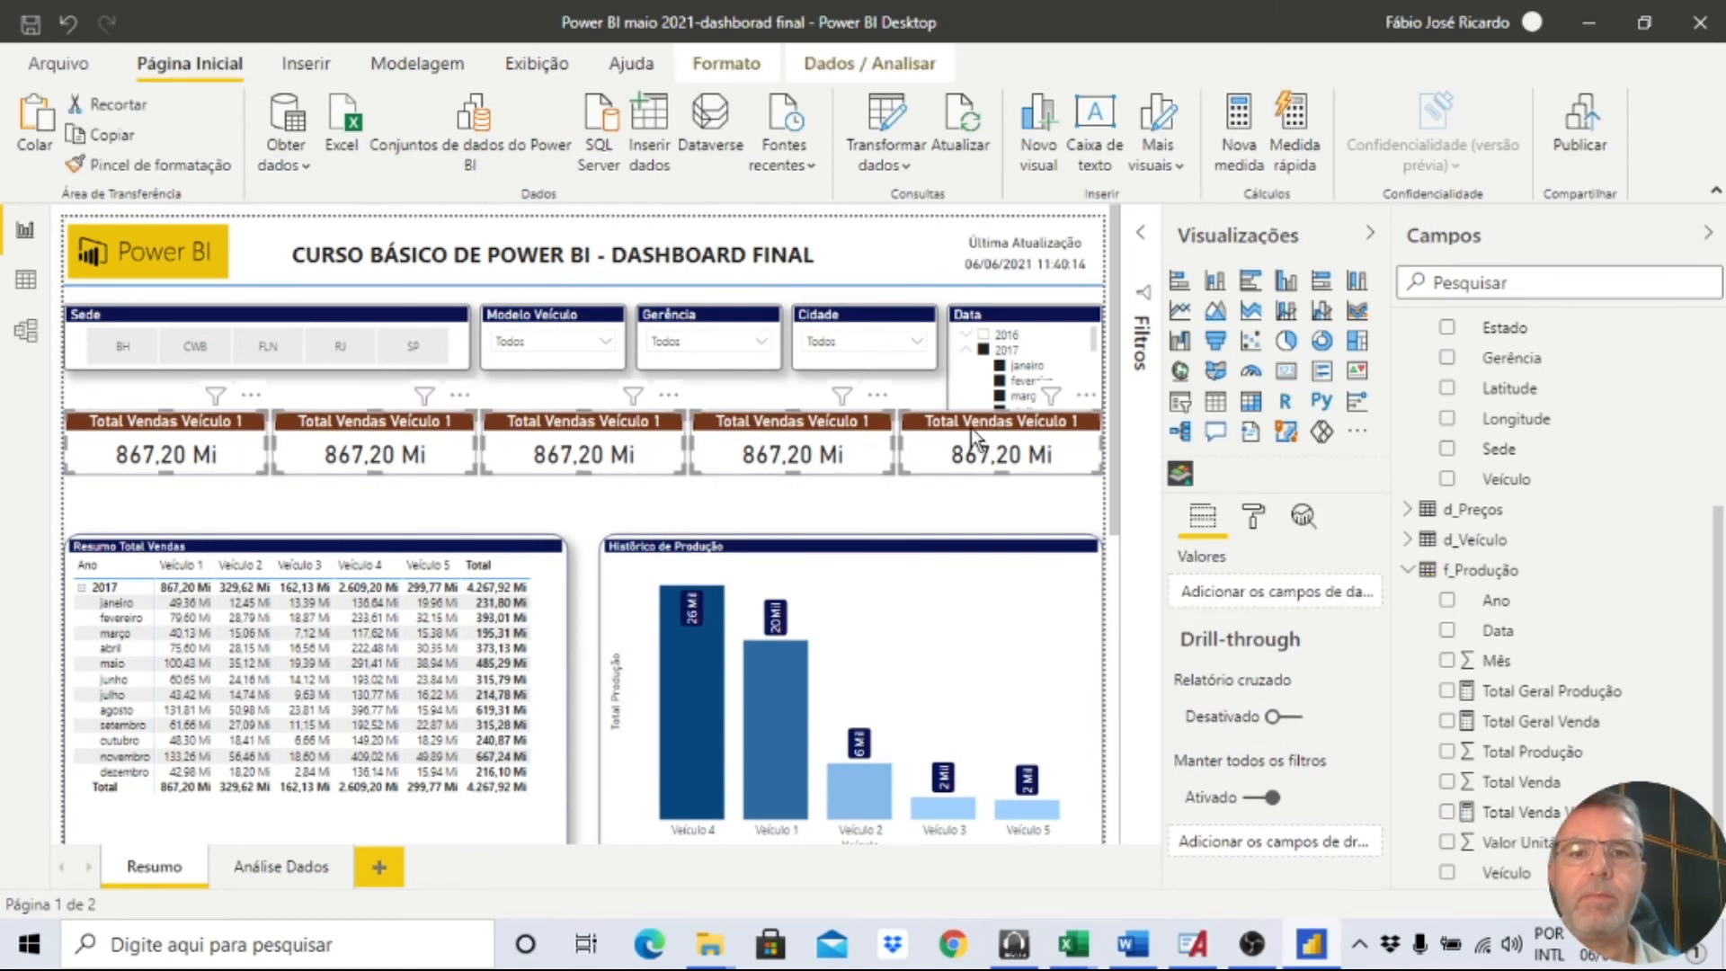
pyautogui.moveTo(971, 428); pyautogui.dragTo(971, 457)
# Set the width of the five selected cards to 260.
pyautogui.click(1253, 517)
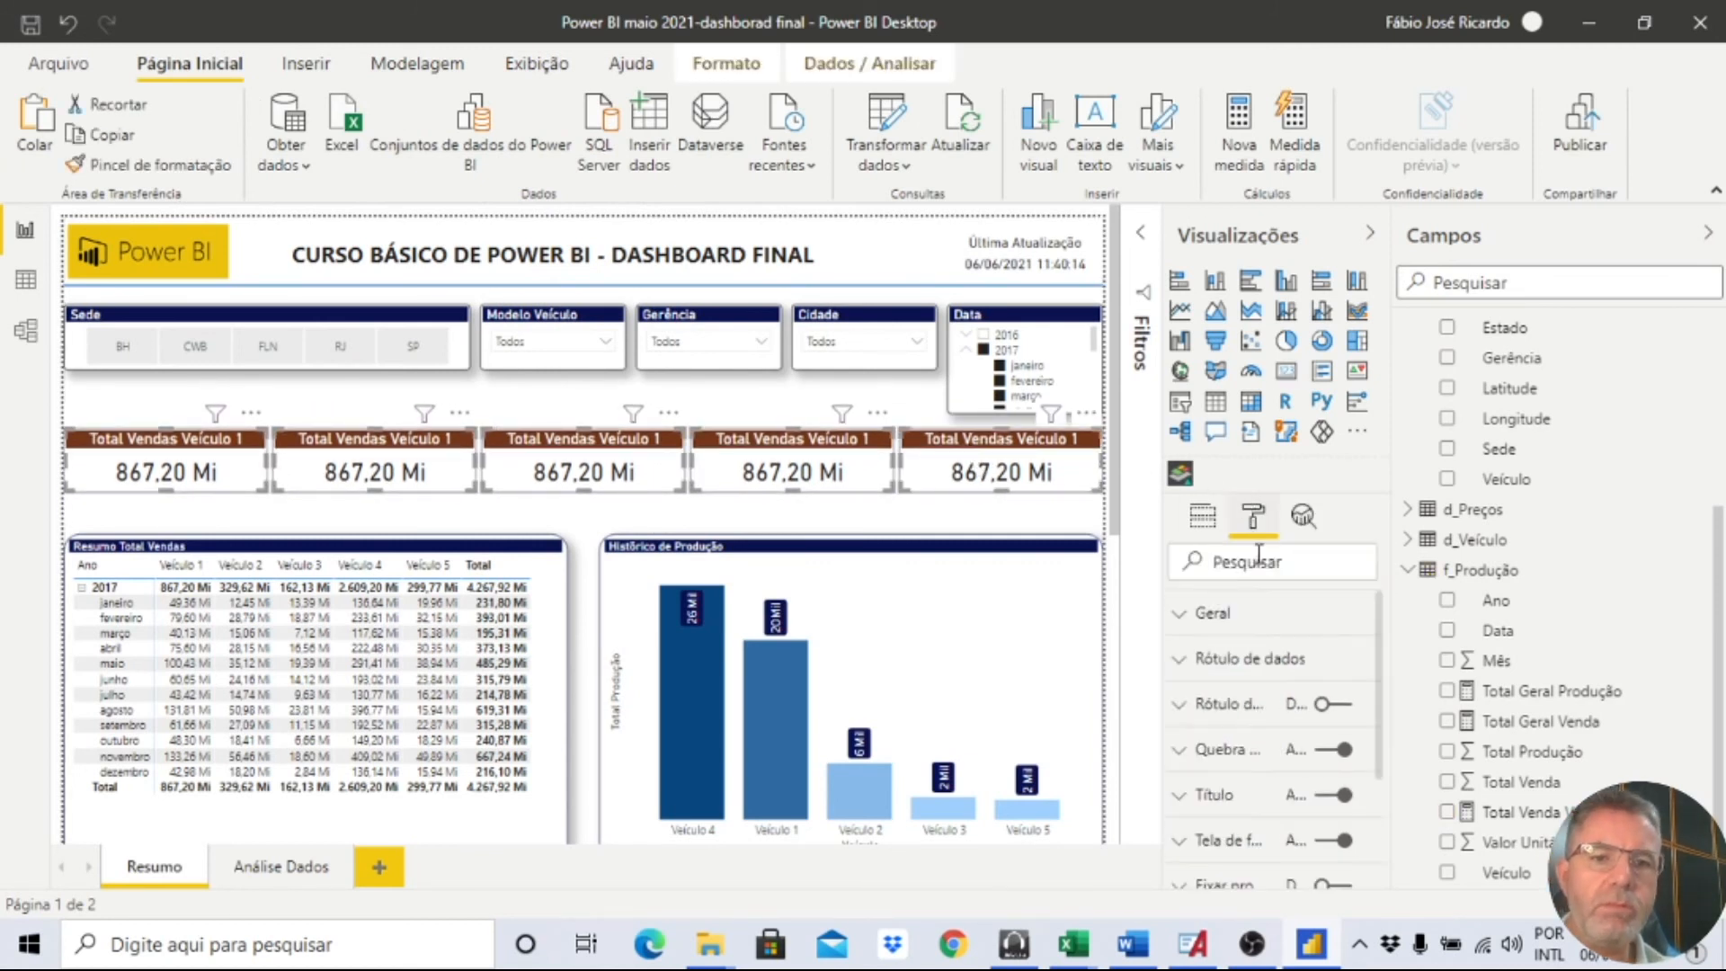
pyautogui.click(1211, 620)
pyautogui.scroll(-3, 1285, 665)
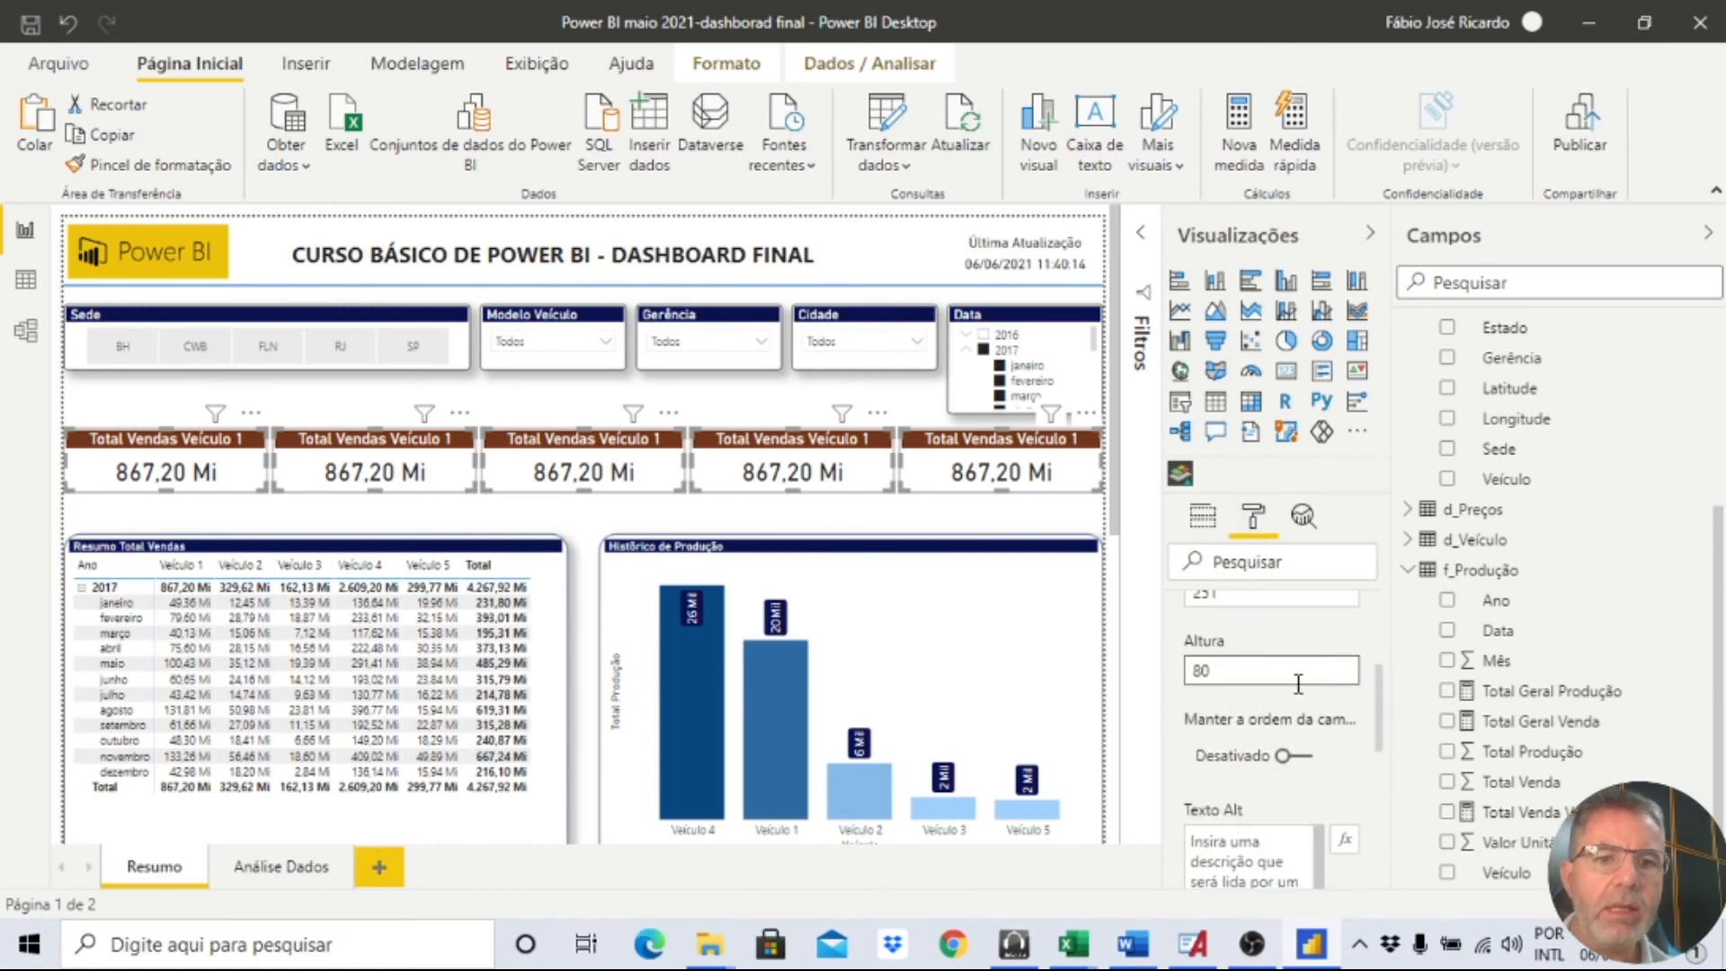
pyautogui.click(1265, 717)
pyautogui.write('260')
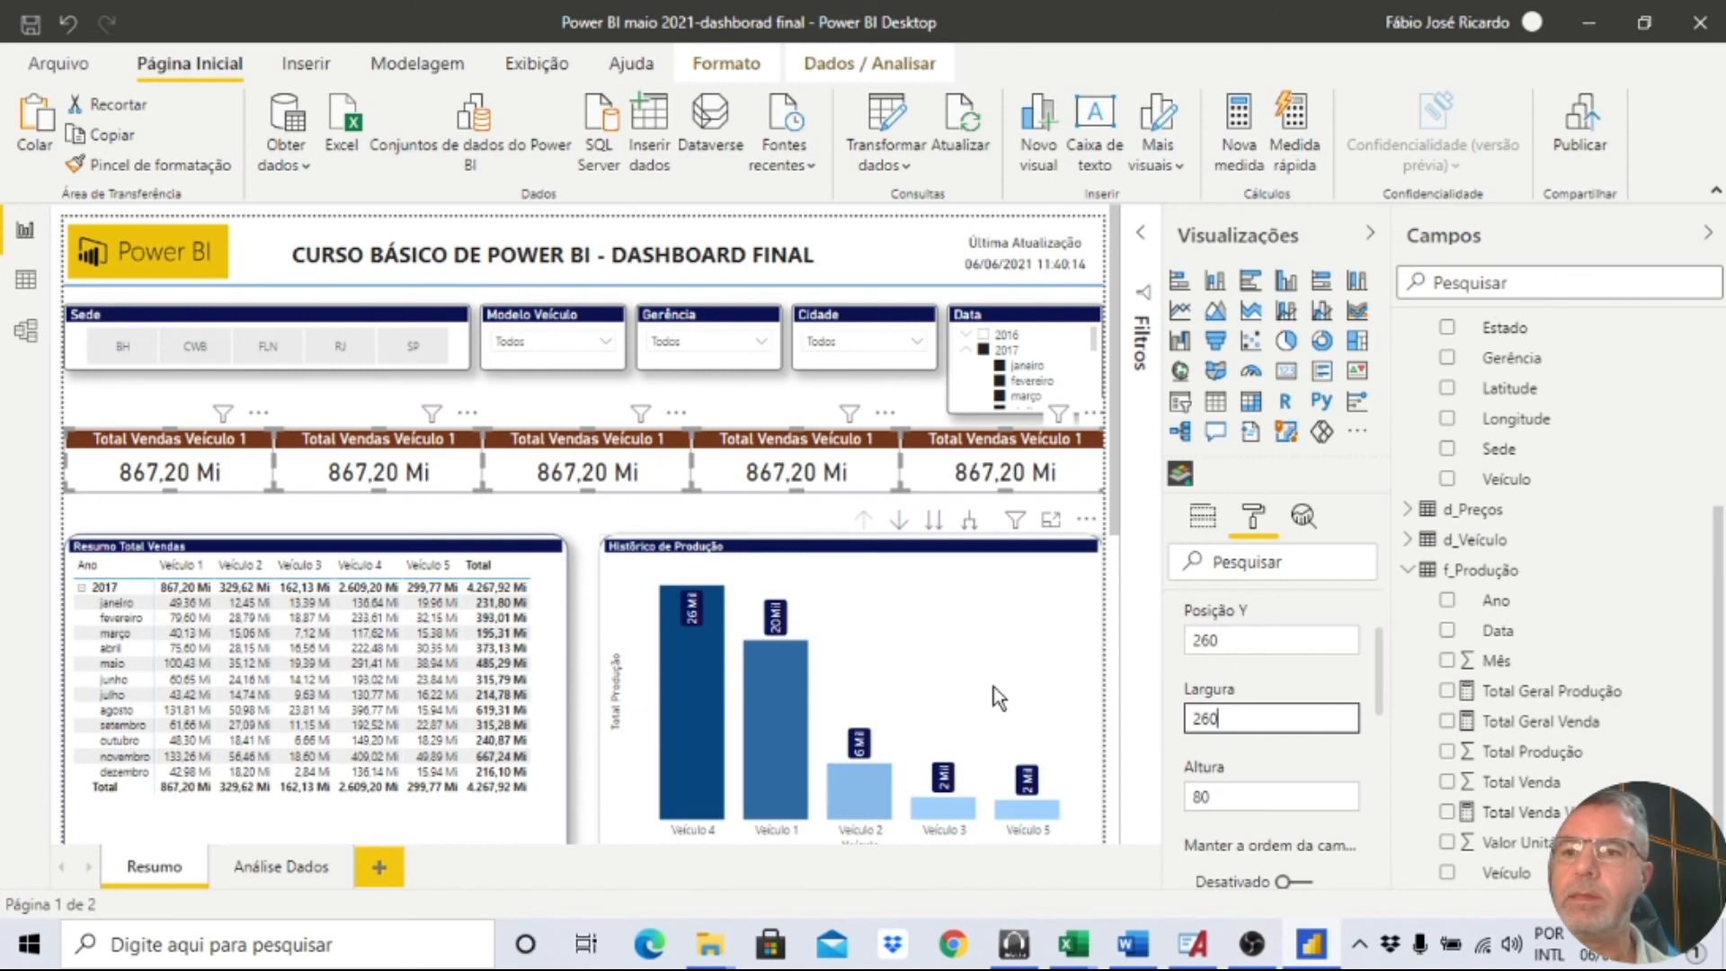
# Reselect all five cards and set their width to 240.
pyautogui.click(206, 458)
pyautogui.press('Up')
pyautogui.press('Down')
pyautogui.keyDown('ctrl'); pyautogui.click(402, 440); pyautogui.keyUp('ctrl')
pyautogui.keyDown('ctrl'); pyautogui.click(606, 434); pyautogui.keyUp('ctrl')
pyautogui.keyDown('ctrl'); pyautogui.click(773, 454); pyautogui.keyUp('ctrl')
pyautogui.keyDown('ctrl'); pyautogui.click(995, 435); pyautogui.keyUp('ctrl')
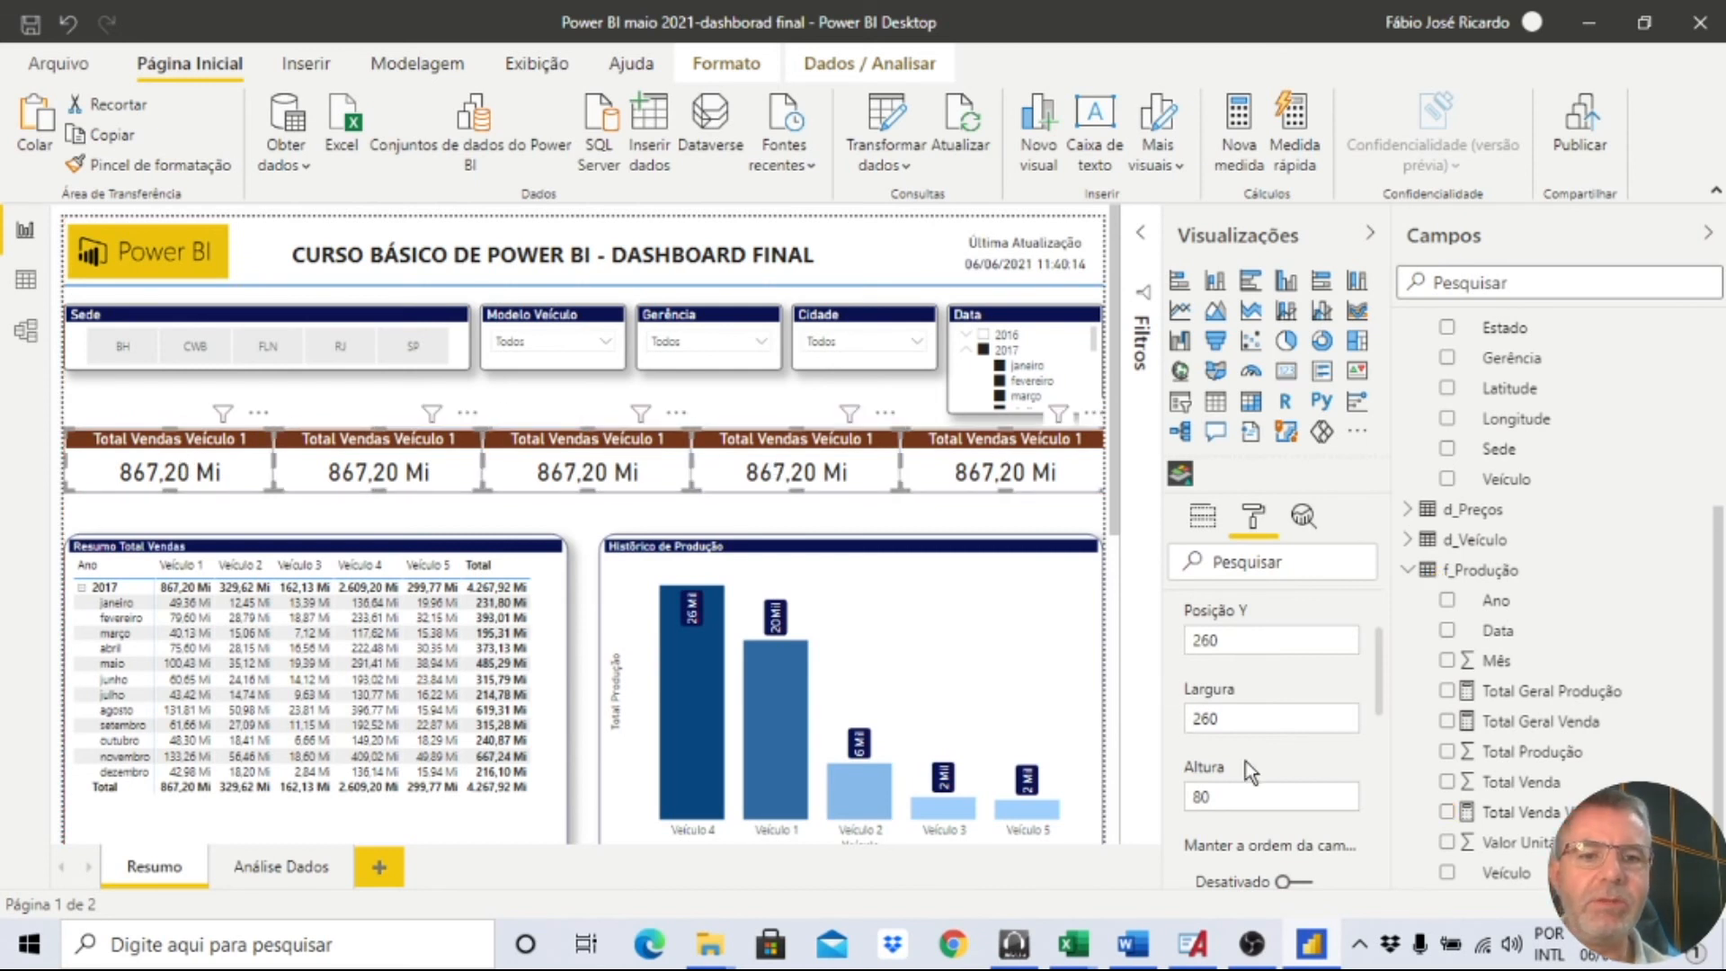
pyautogui.click(1258, 719)
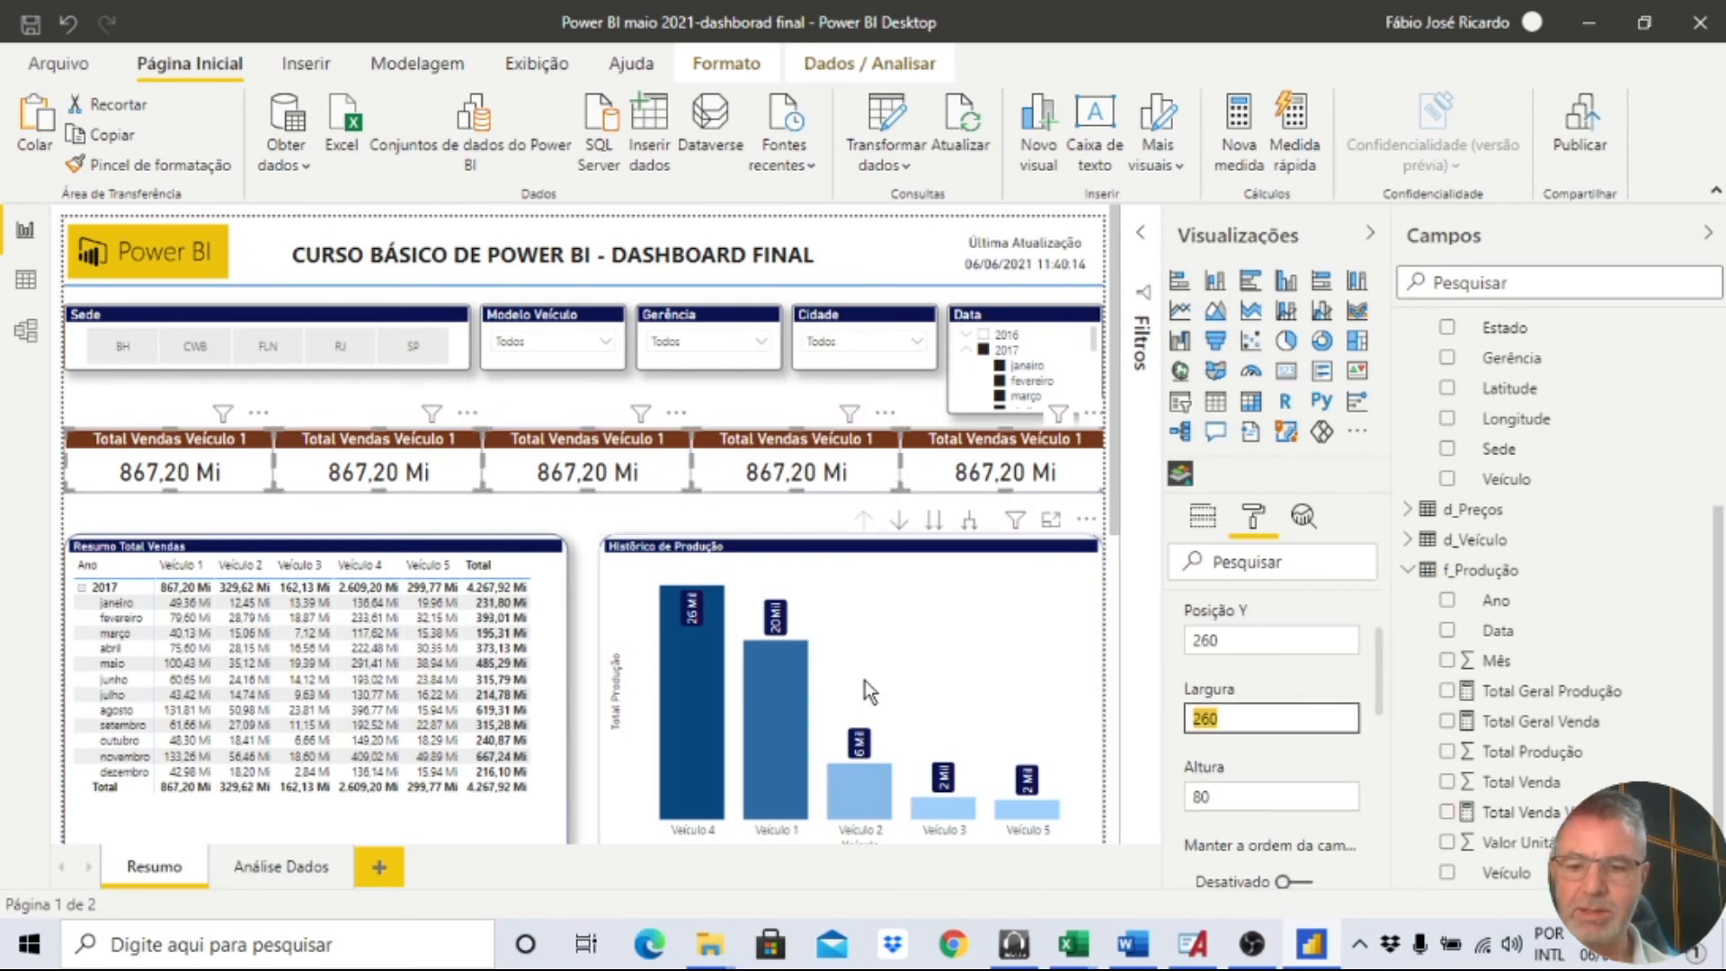
pyautogui.press('Return')
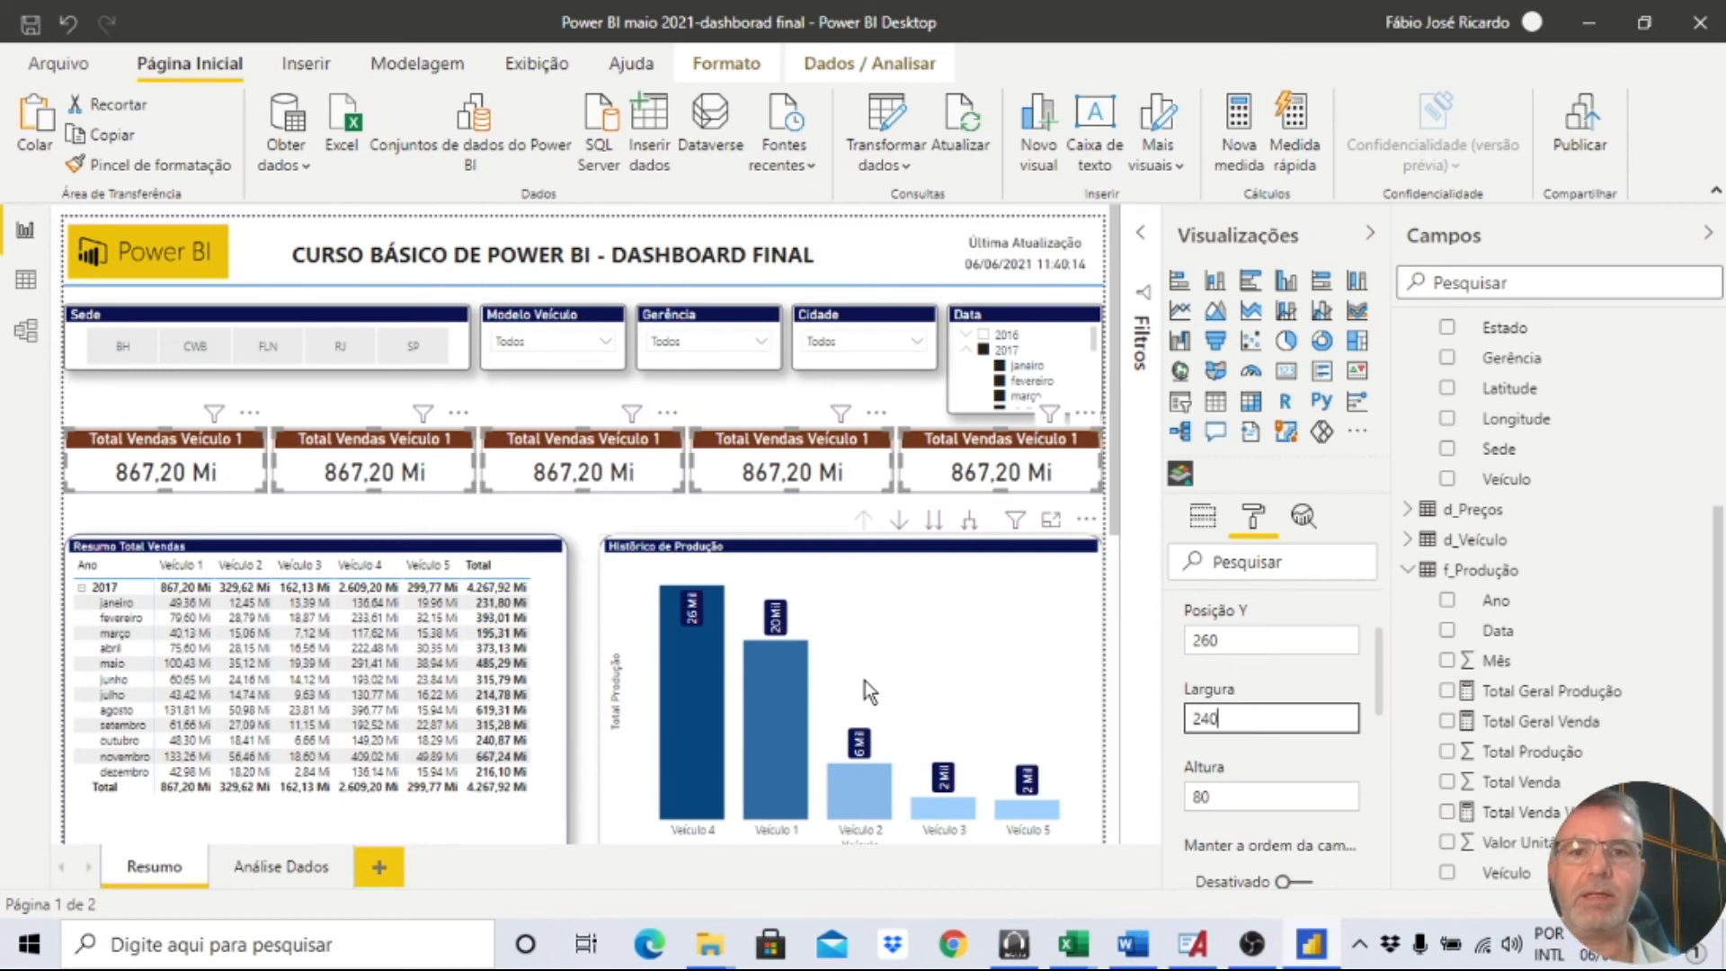
# Move the fifth card to the page's right edge and distribute the five cards horizontally again.
pyautogui.click(916, 405)
pyautogui.click(983, 438)
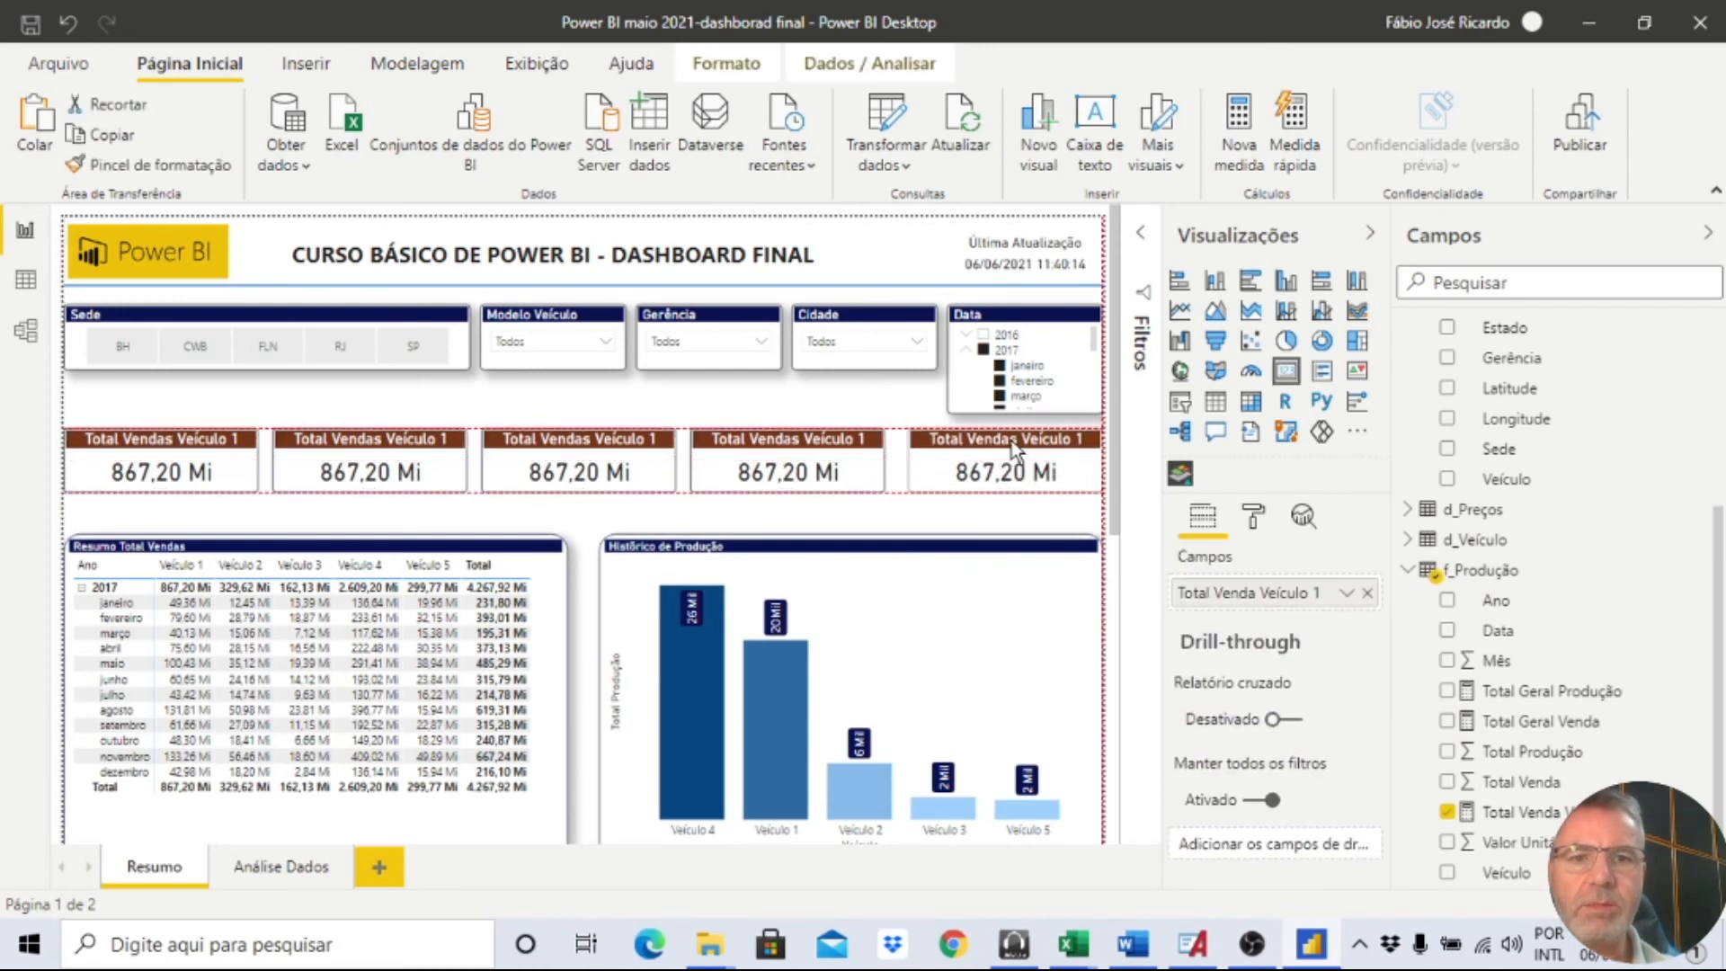
pyautogui.keyDown('ctrl'); pyautogui.click(868, 446); pyautogui.keyUp('ctrl')
pyautogui.keyDown('ctrl'); pyautogui.click(661, 454); pyautogui.keyUp('ctrl')
pyautogui.keyDown('ctrl'); pyautogui.click(456, 454); pyautogui.keyUp('ctrl')
pyautogui.keyDown('ctrl'); pyautogui.click(197, 440); pyautogui.keyUp('ctrl')
pyautogui.click(752, 65)
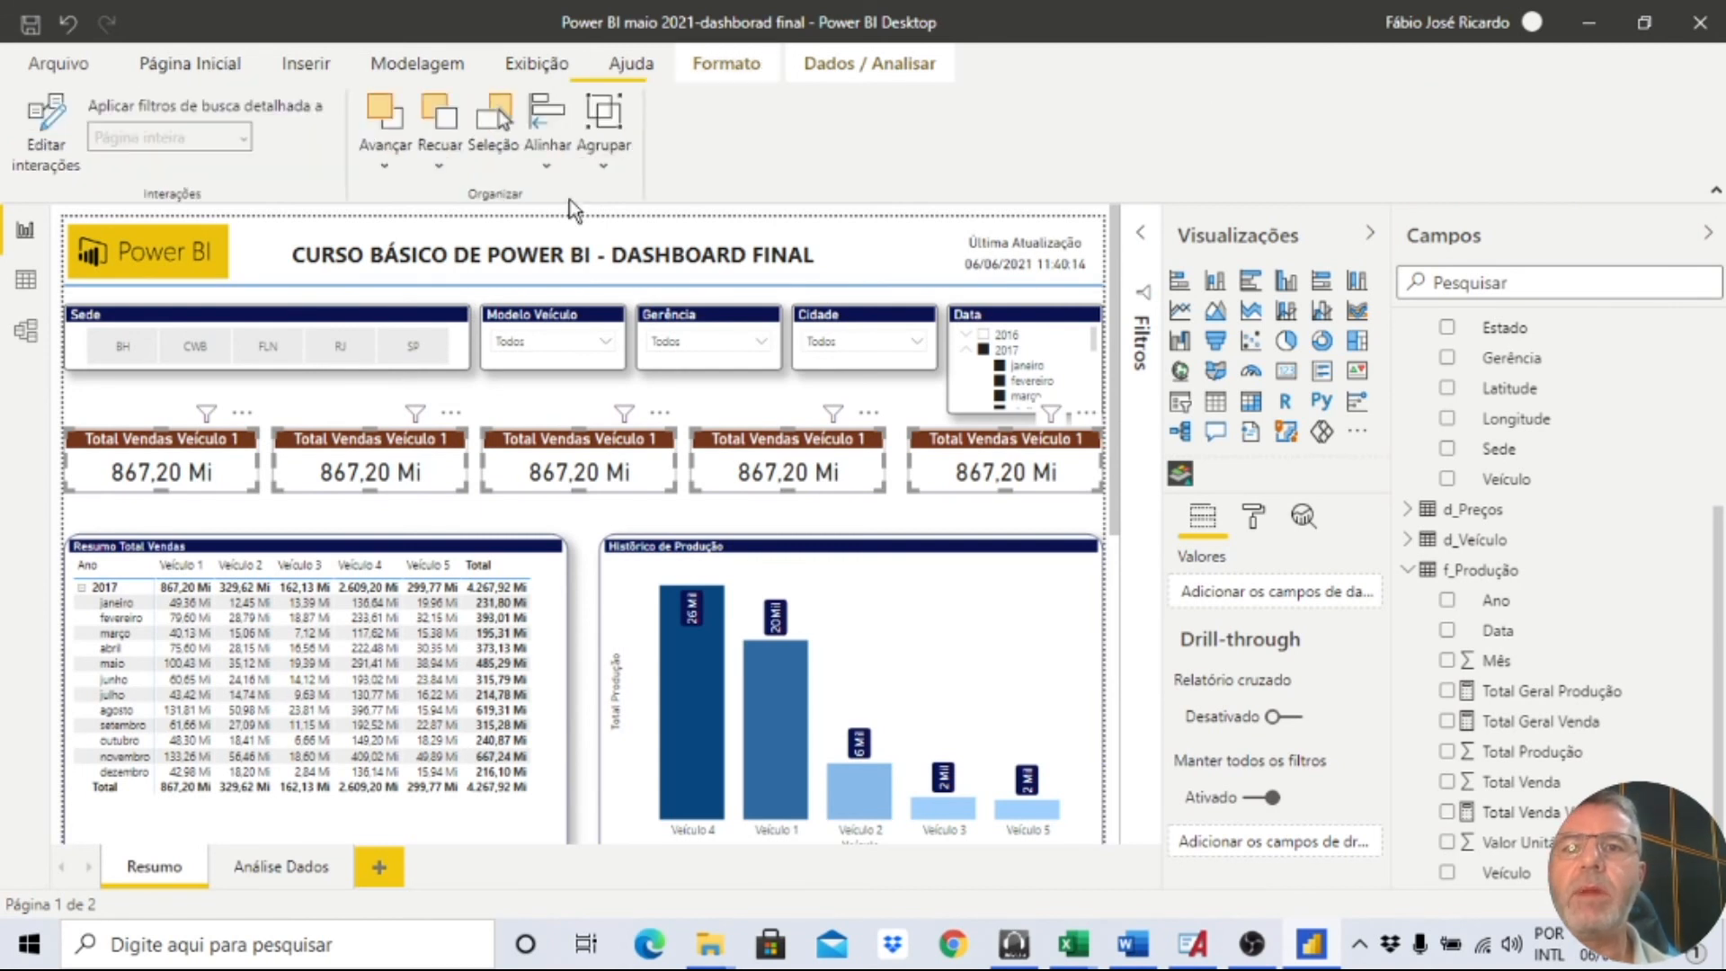
pyautogui.click(548, 163)
pyautogui.click(659, 467)
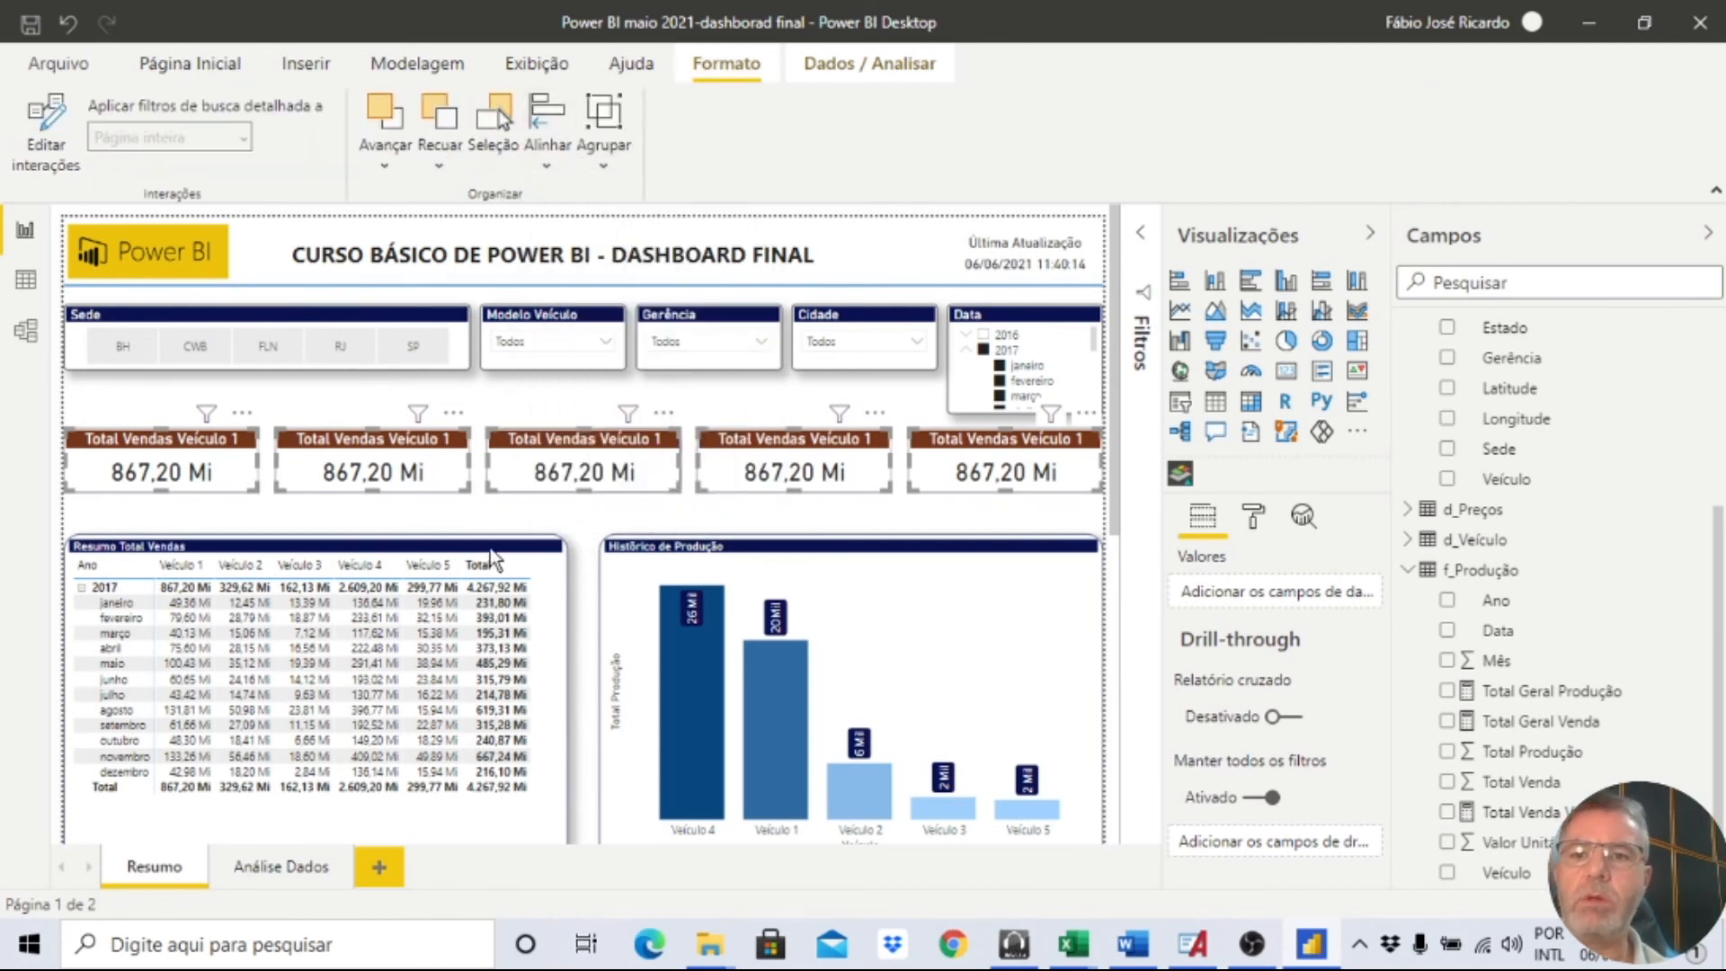
pyautogui.click(456, 517)
# Change the second card's title text to "Total Vendas Veículo 2".
pyautogui.click(413, 444)
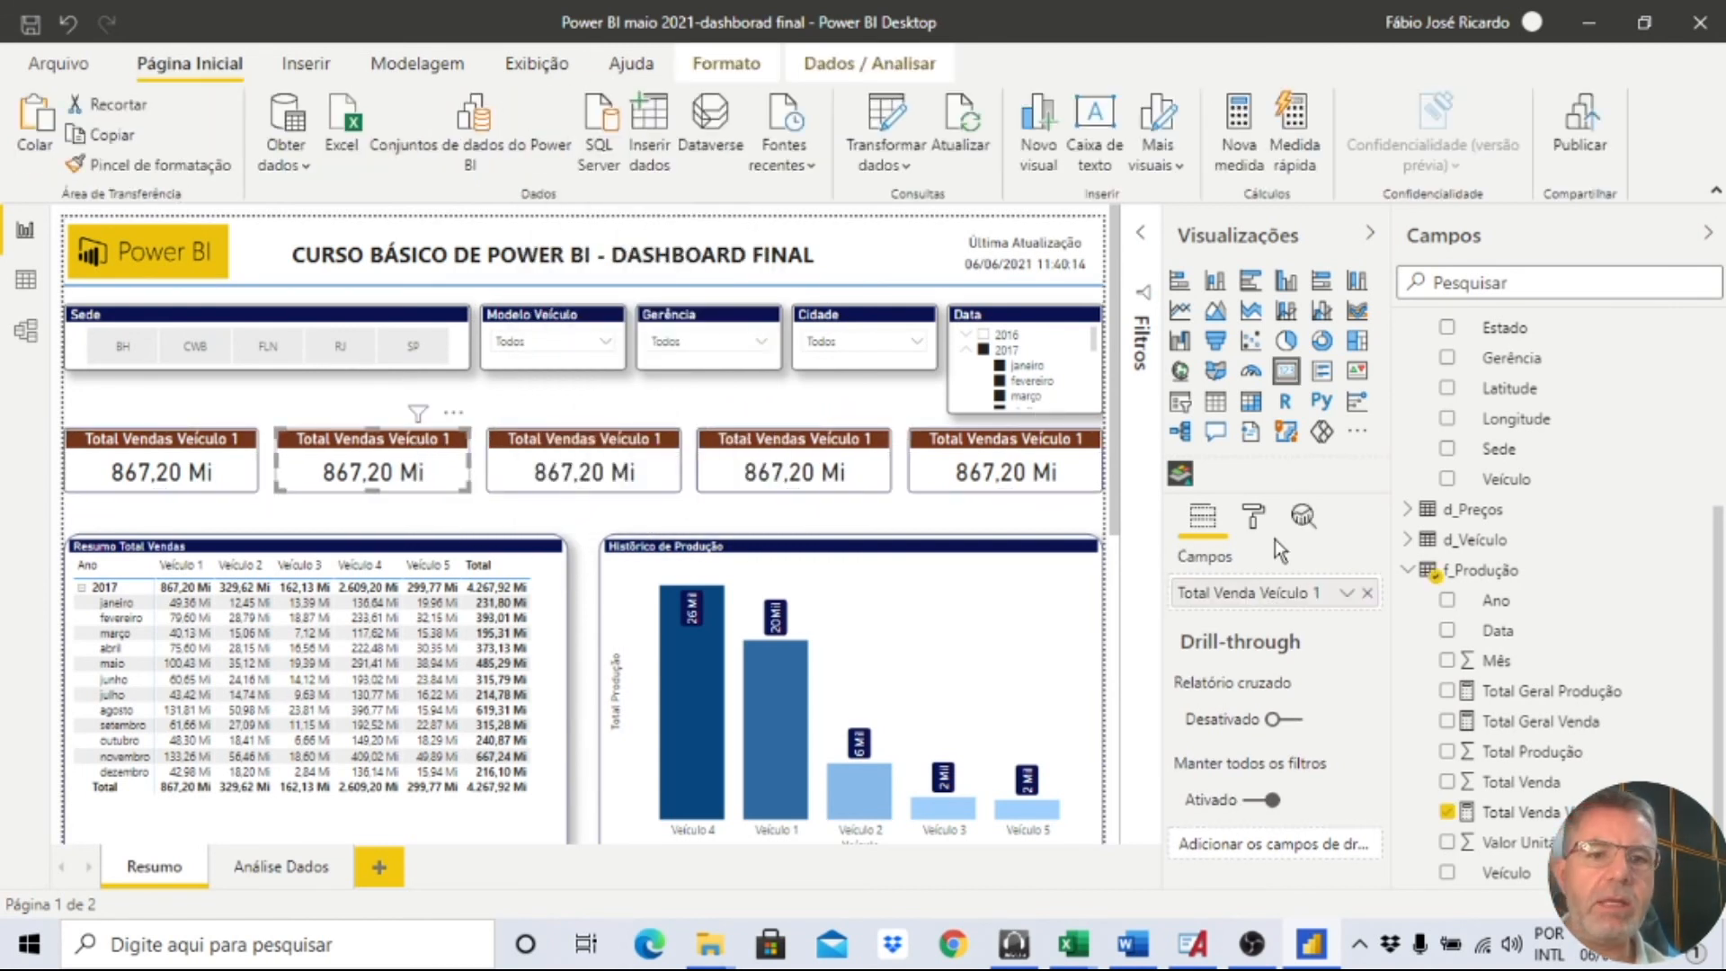
pyautogui.click(1251, 517)
pyautogui.scroll(-3, 1249, 704)
pyautogui.click(1216, 668)
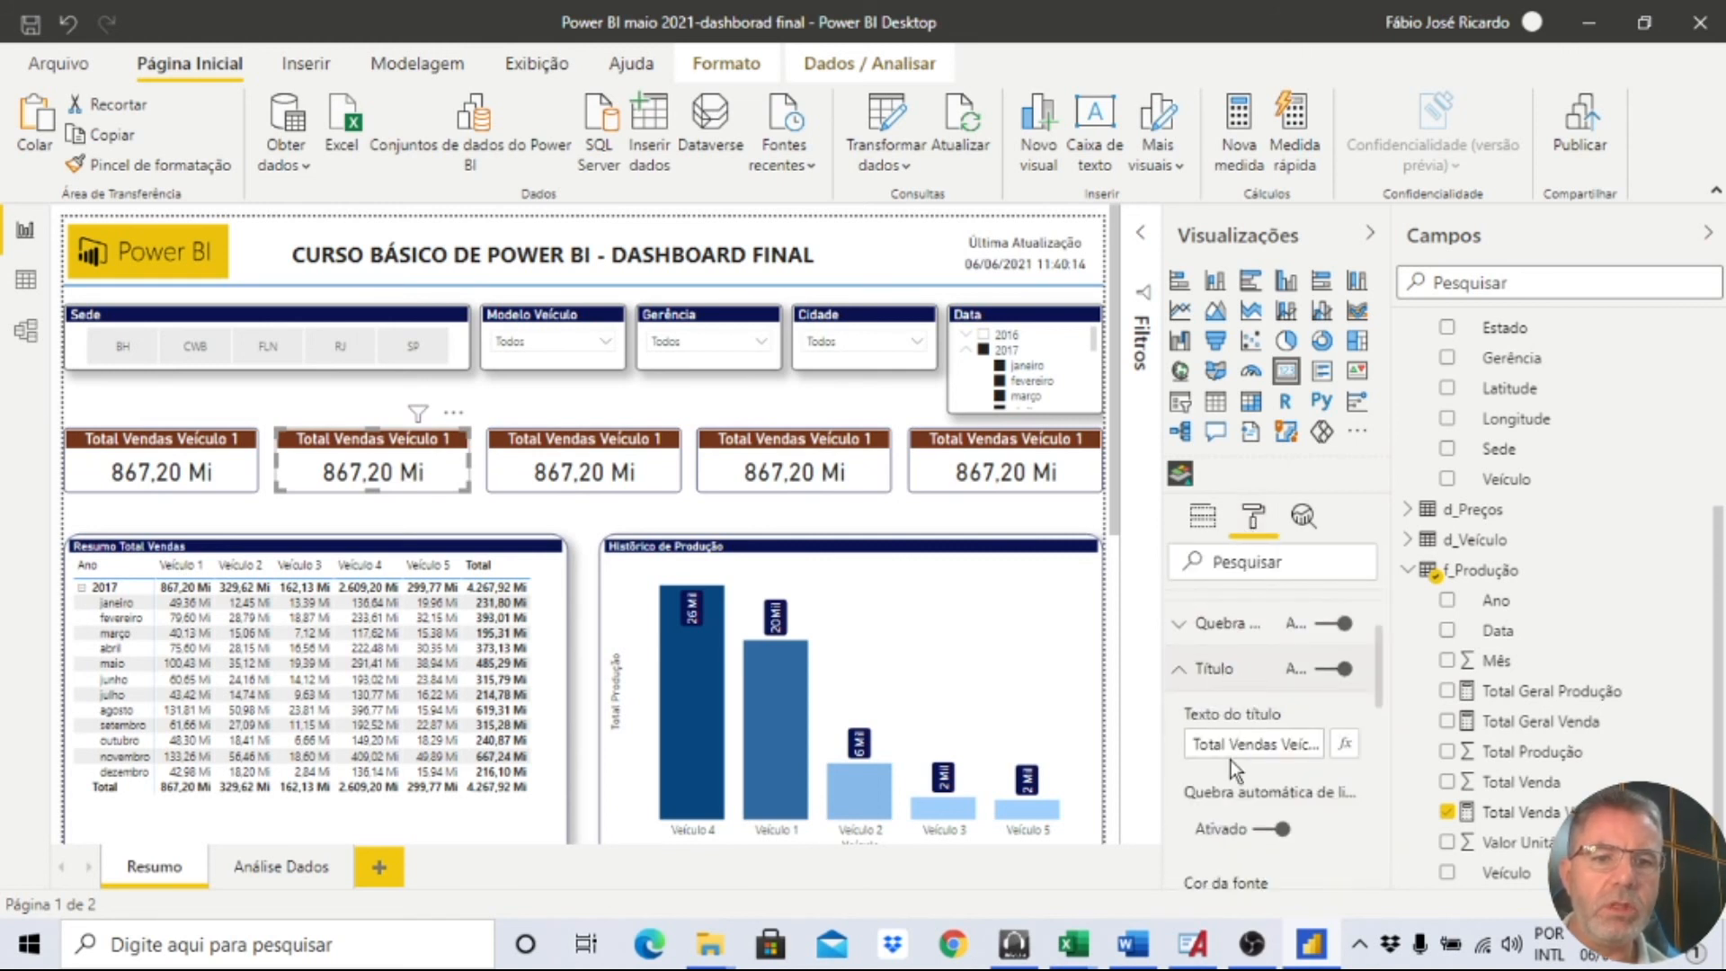
pyautogui.click(1270, 742)
pyautogui.press('End')
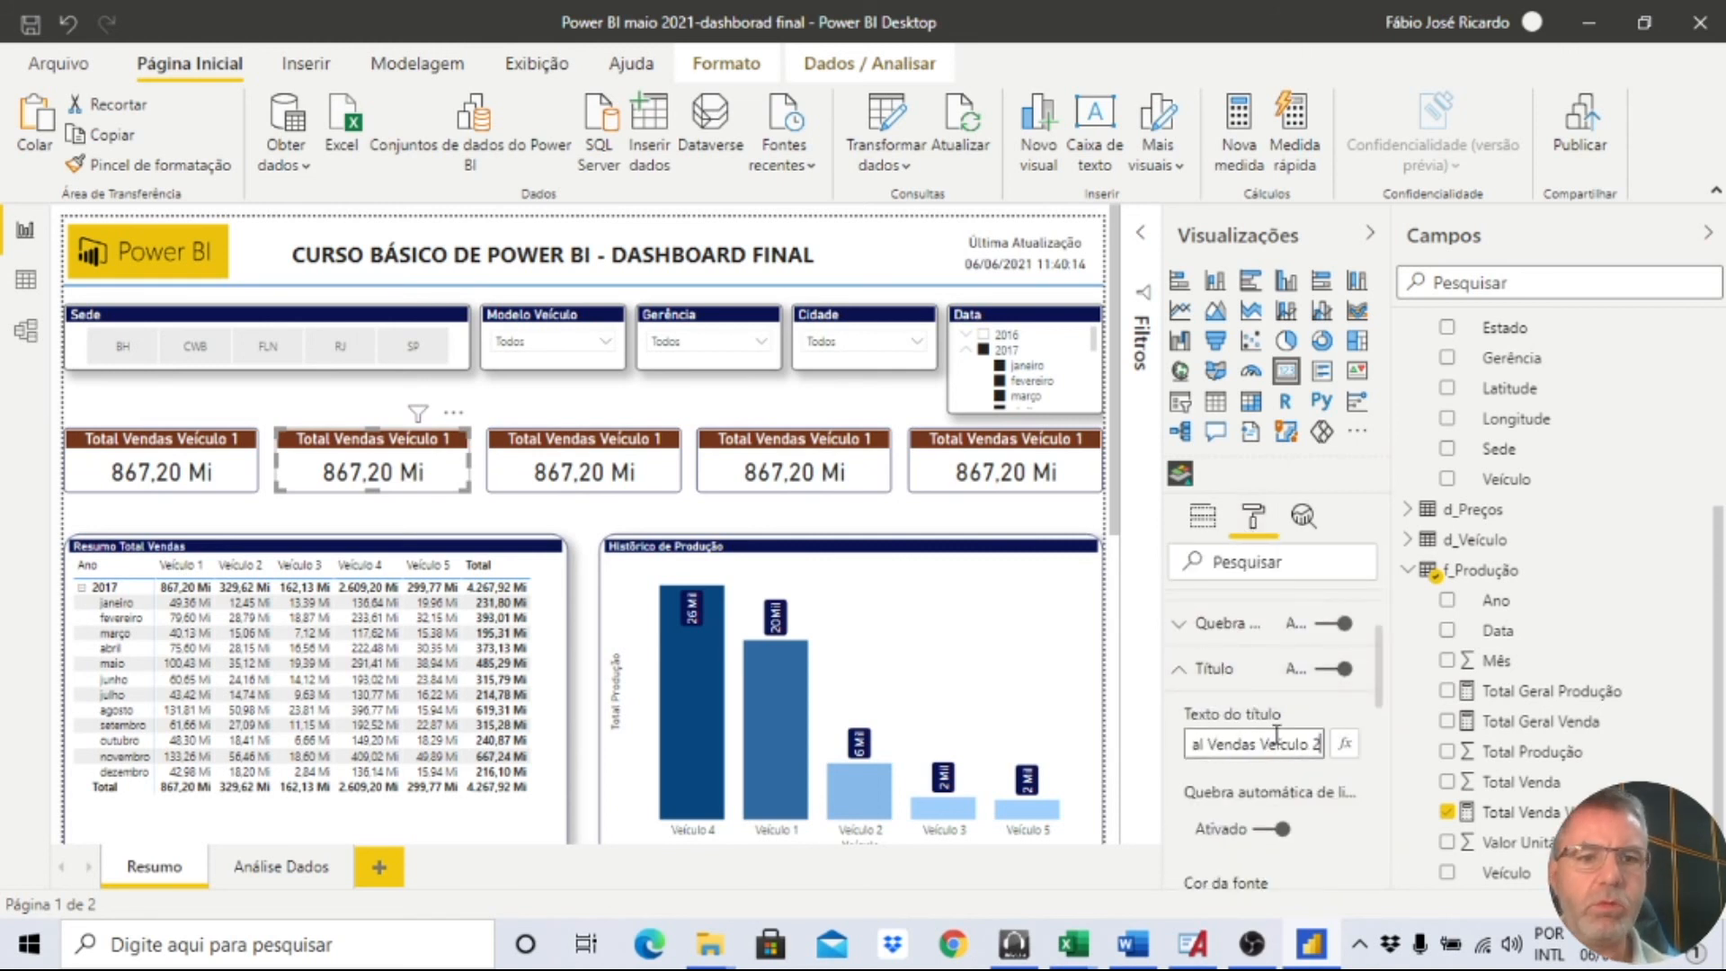
pyautogui.write('2')
# Change the third card's title text to "Total Vendas Veículo 3".
pyautogui.click(563, 440)
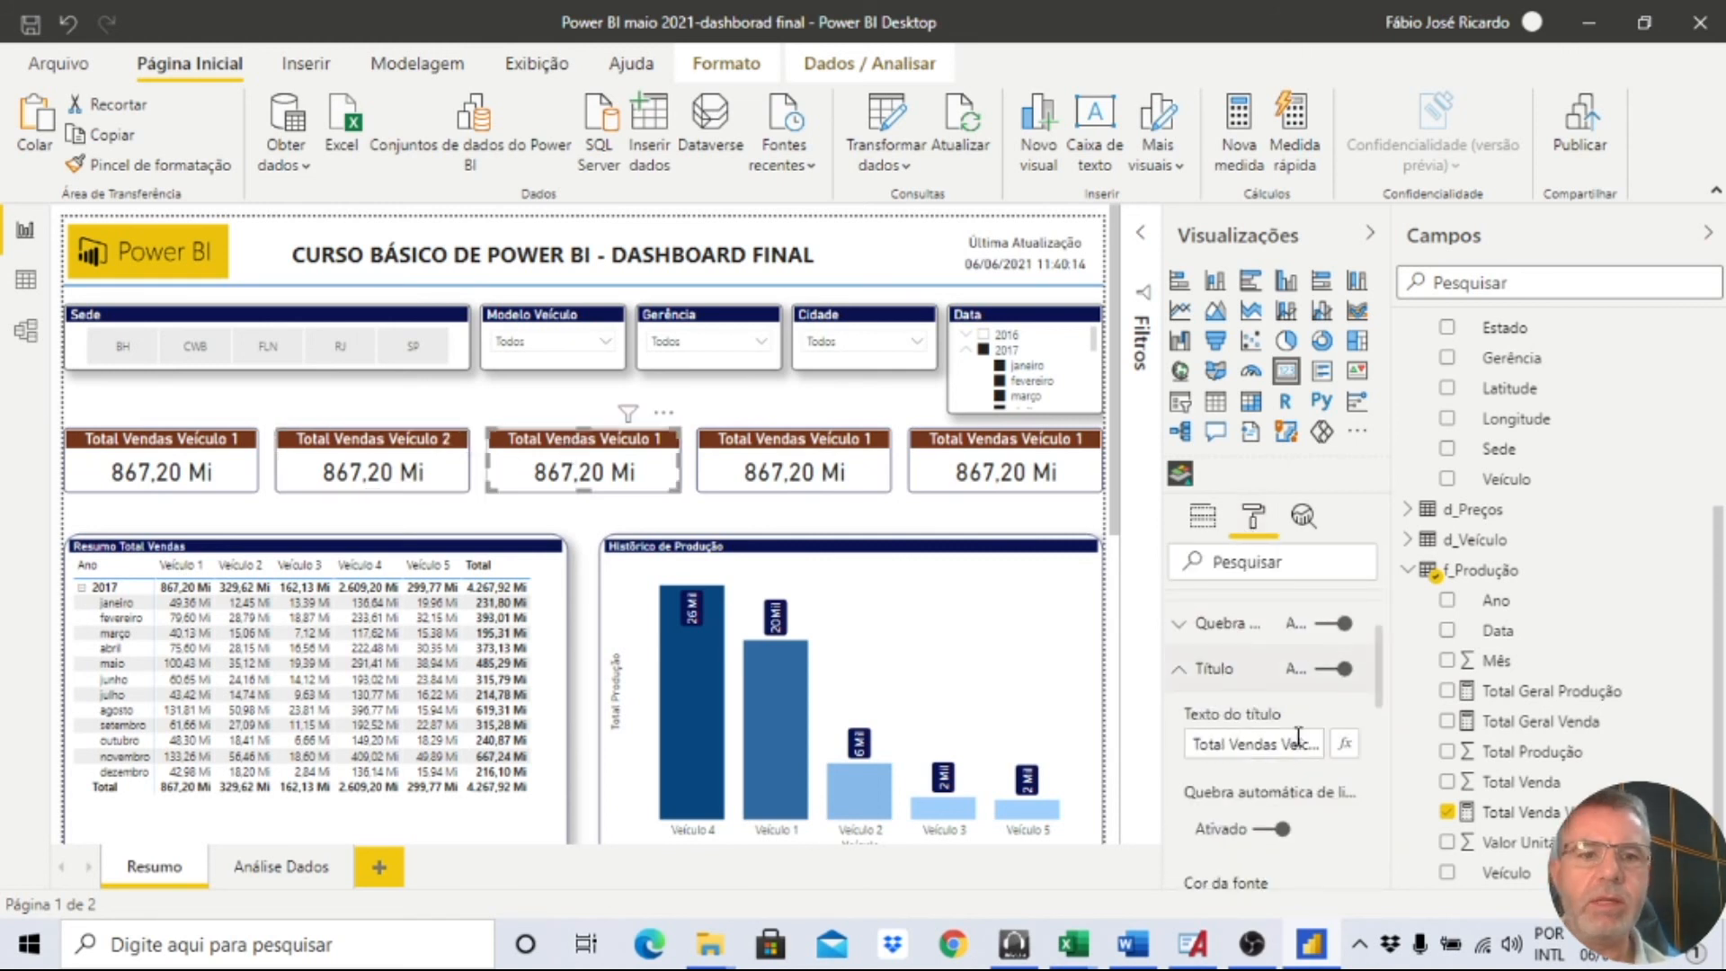
pyautogui.press('End')
pyautogui.press('BackSpace')
pyautogui.write('3')
# Change the fourth card's title text to "Total Vendas Veículo 4".
pyautogui.click(809, 440)
pyautogui.click(1226, 743)
pyautogui.press('End')
pyautogui.press('BackSpace')
pyautogui.write('4')
# Change the fifth card's title text to "Total Vendas Veículo 5".
pyautogui.click(983, 447)
pyautogui.click(1264, 744)
pyautogui.press('End')
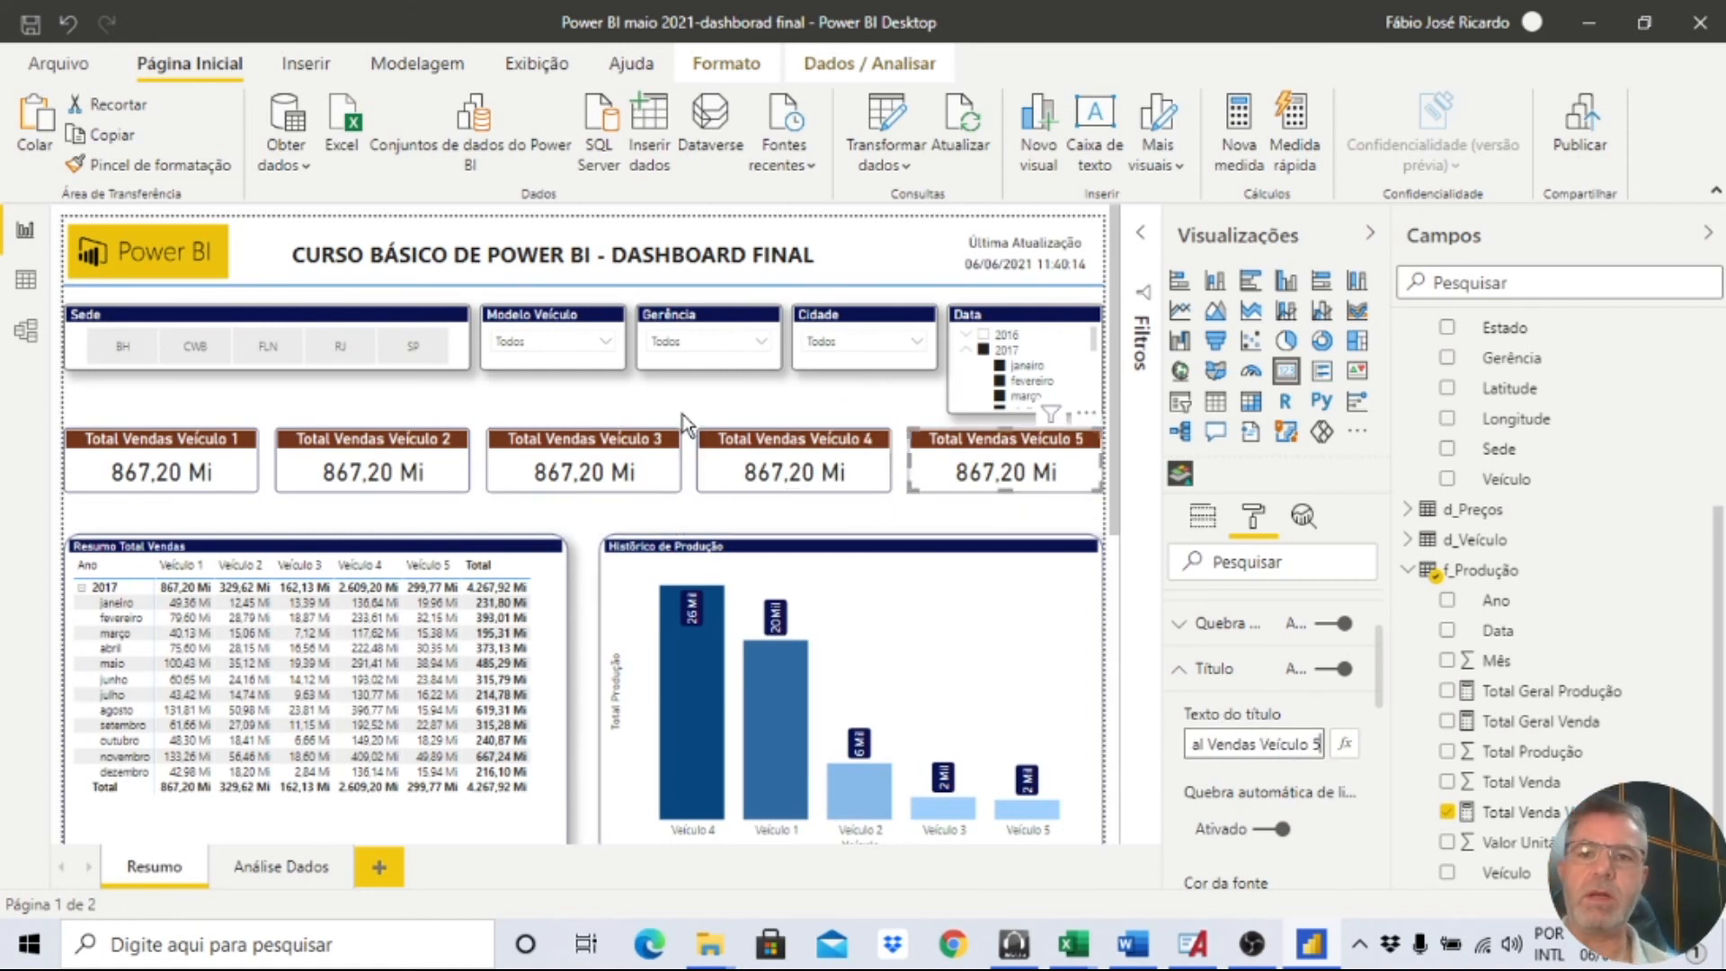
# Filter the page to the CWB location with the Sede slicer.
pyautogui.click(410, 348)
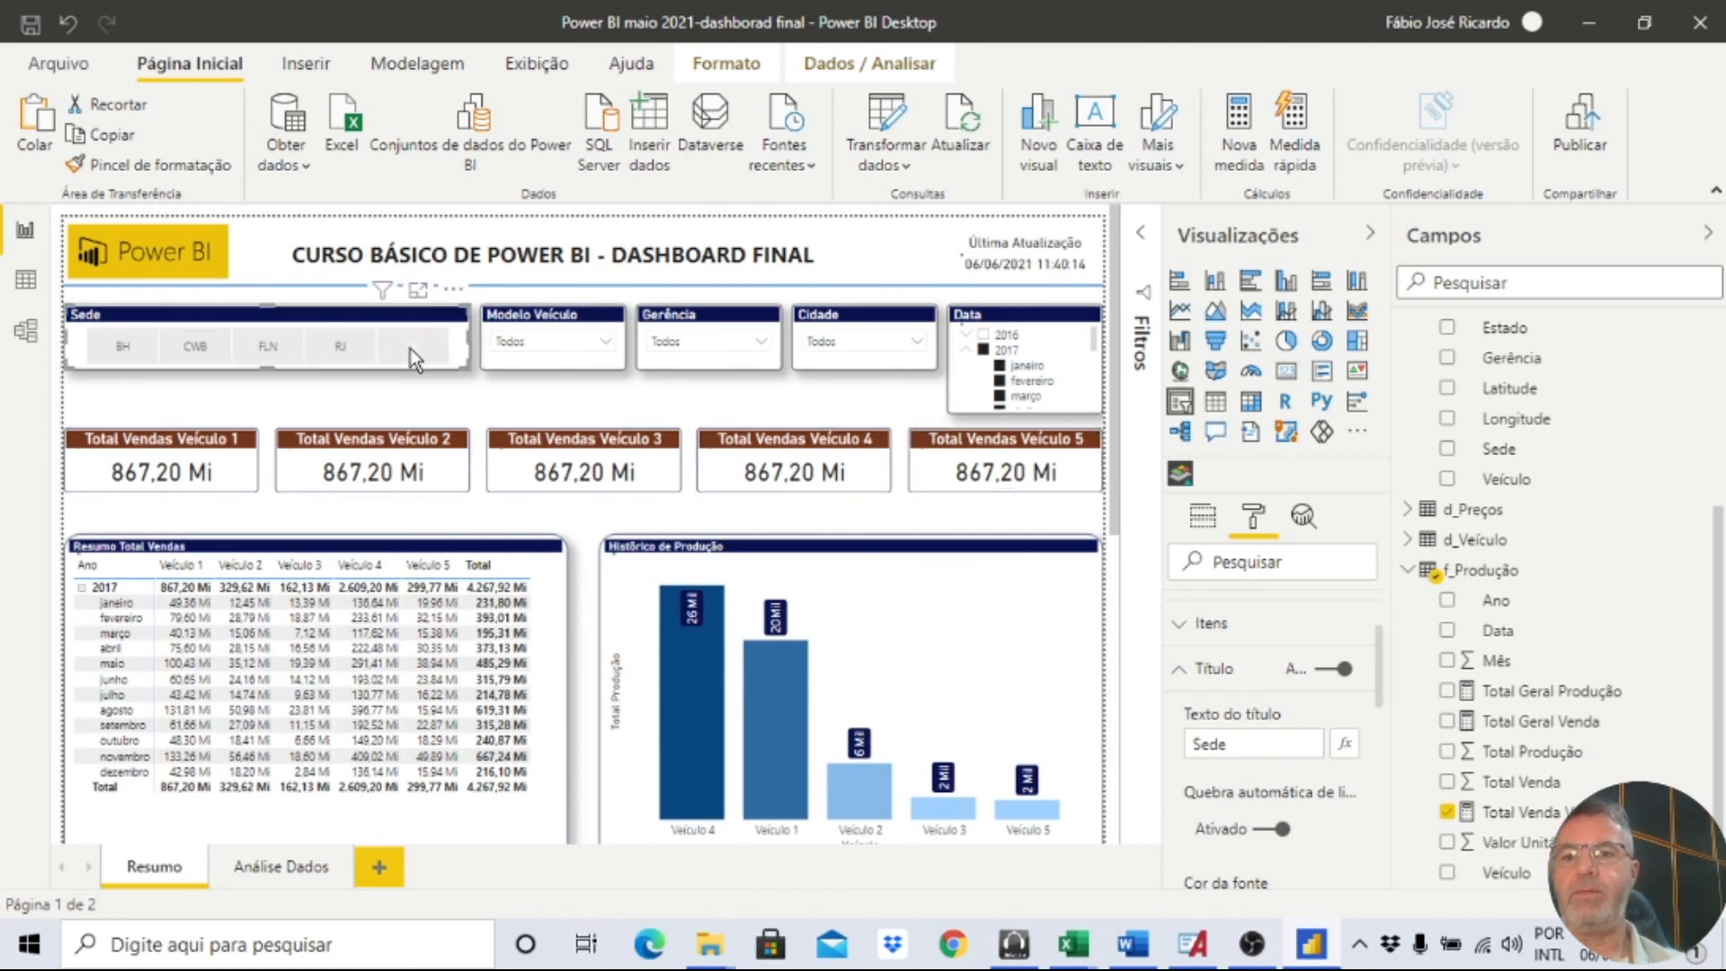
pyautogui.click(202, 358)
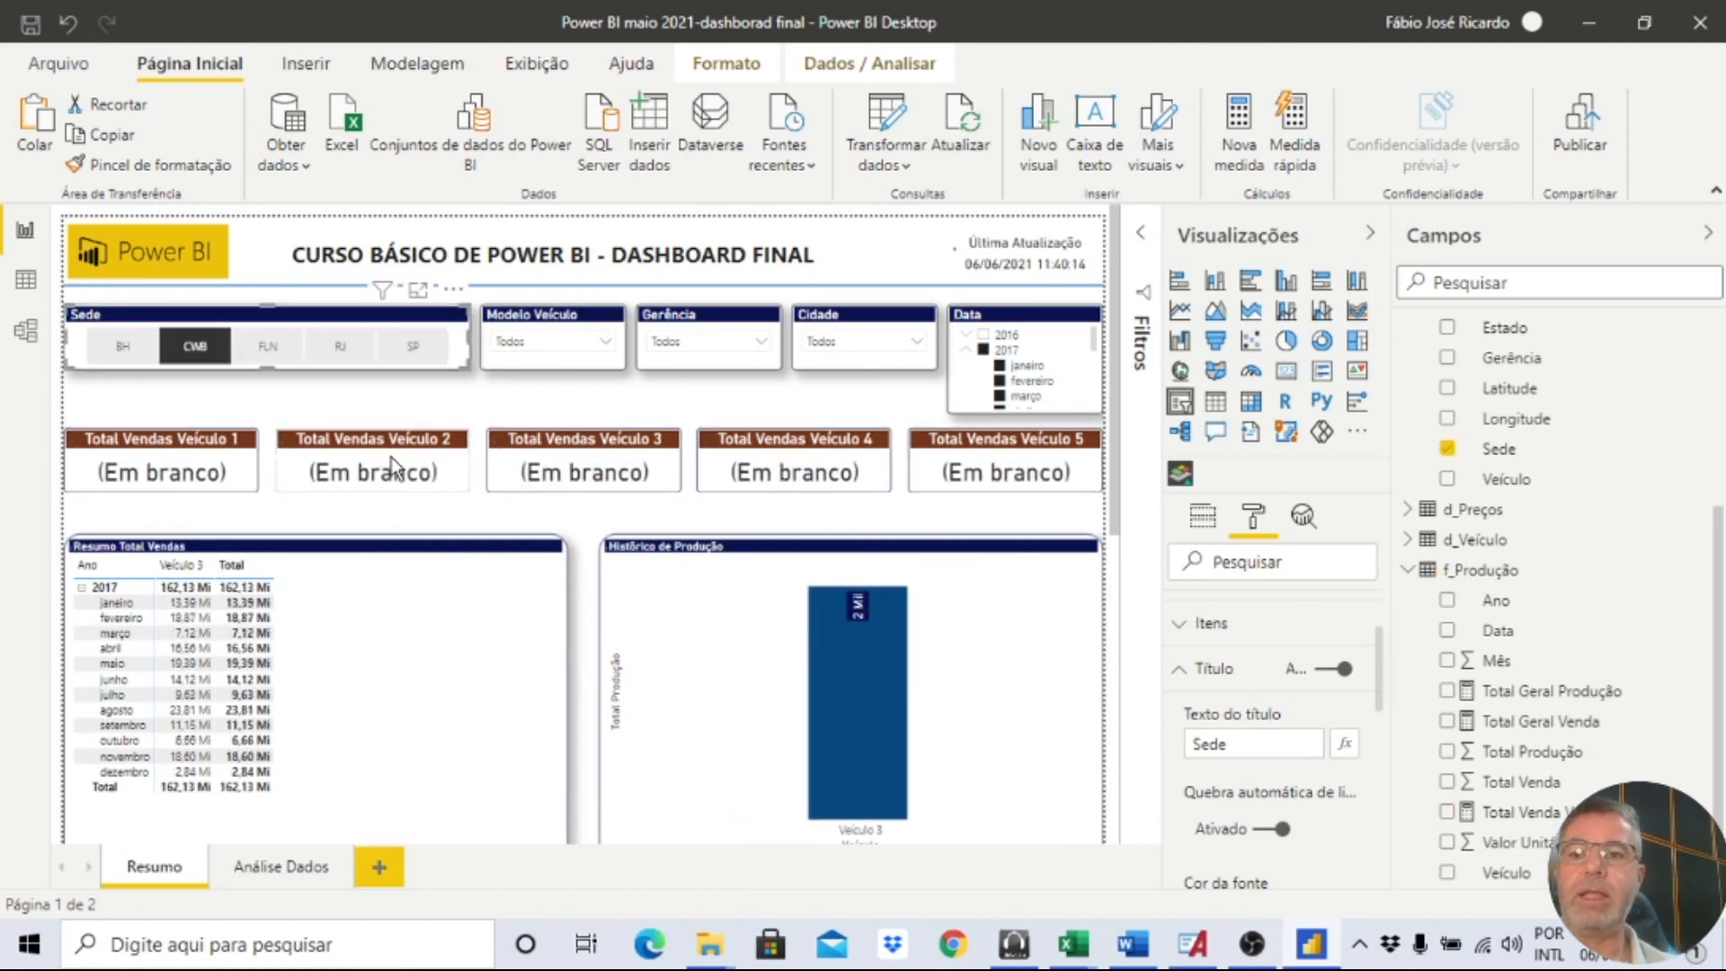
# Examine the DAX formula of the Total Venda Veículo 1 measure against the Veículo 1 and Veículo 2 cards.
pyautogui.click(383, 452)
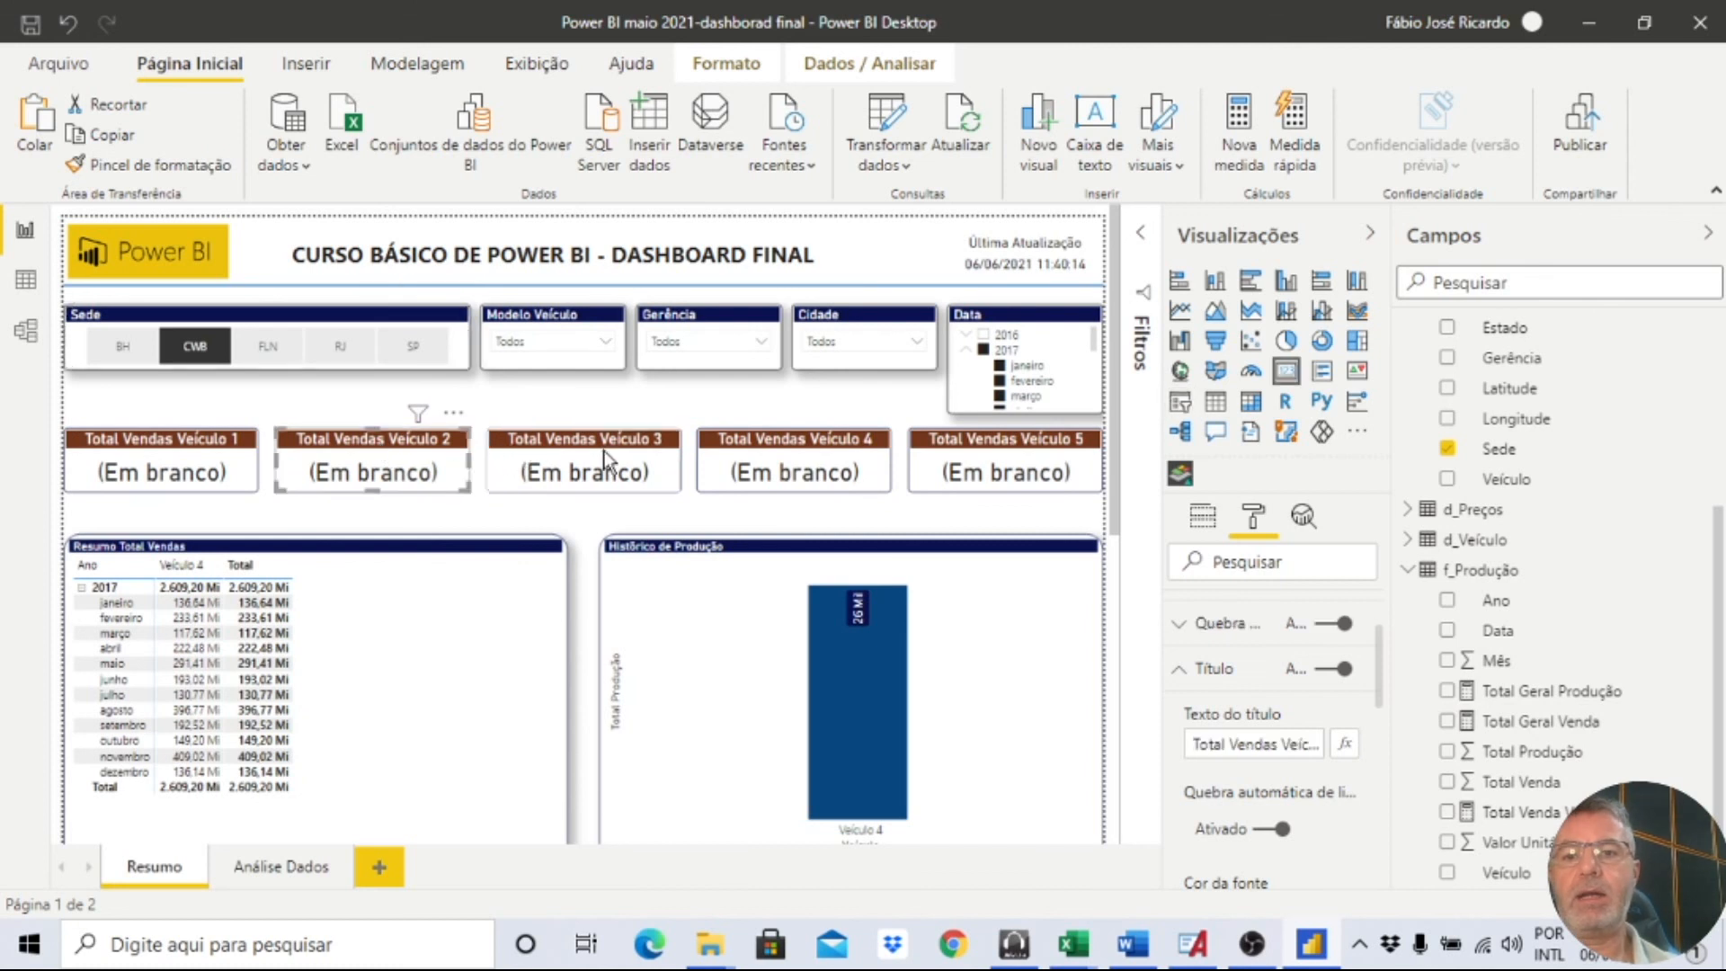
pyautogui.click(1528, 814)
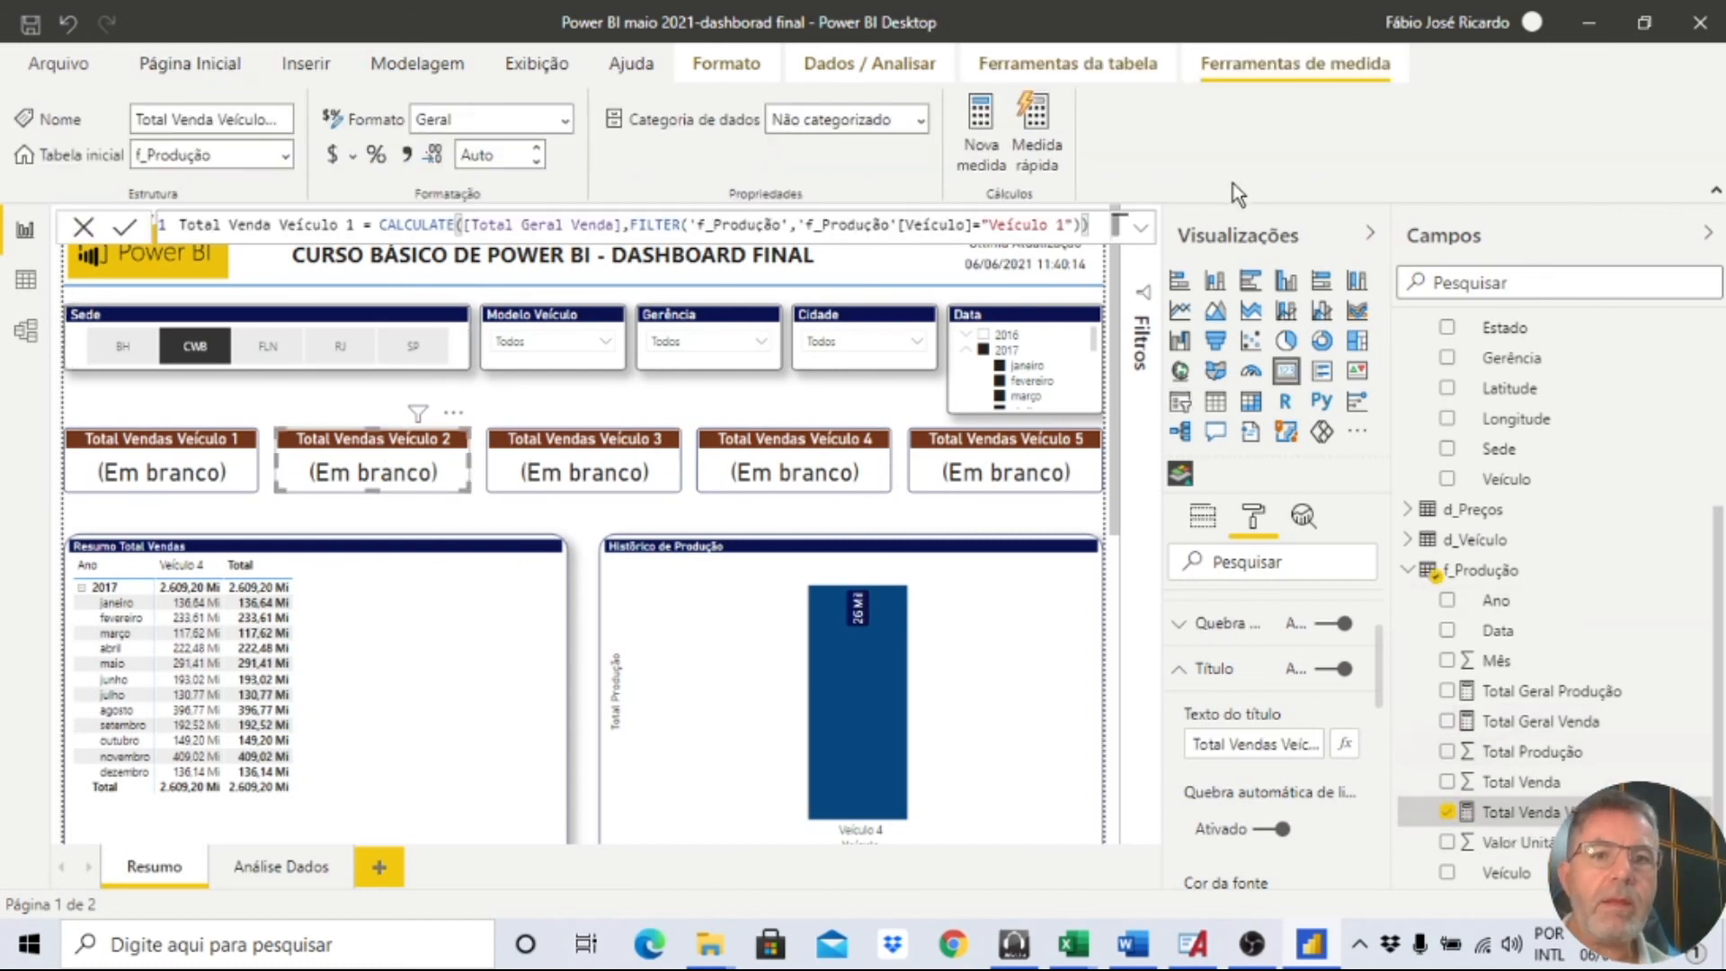
pyautogui.click(1140, 227)
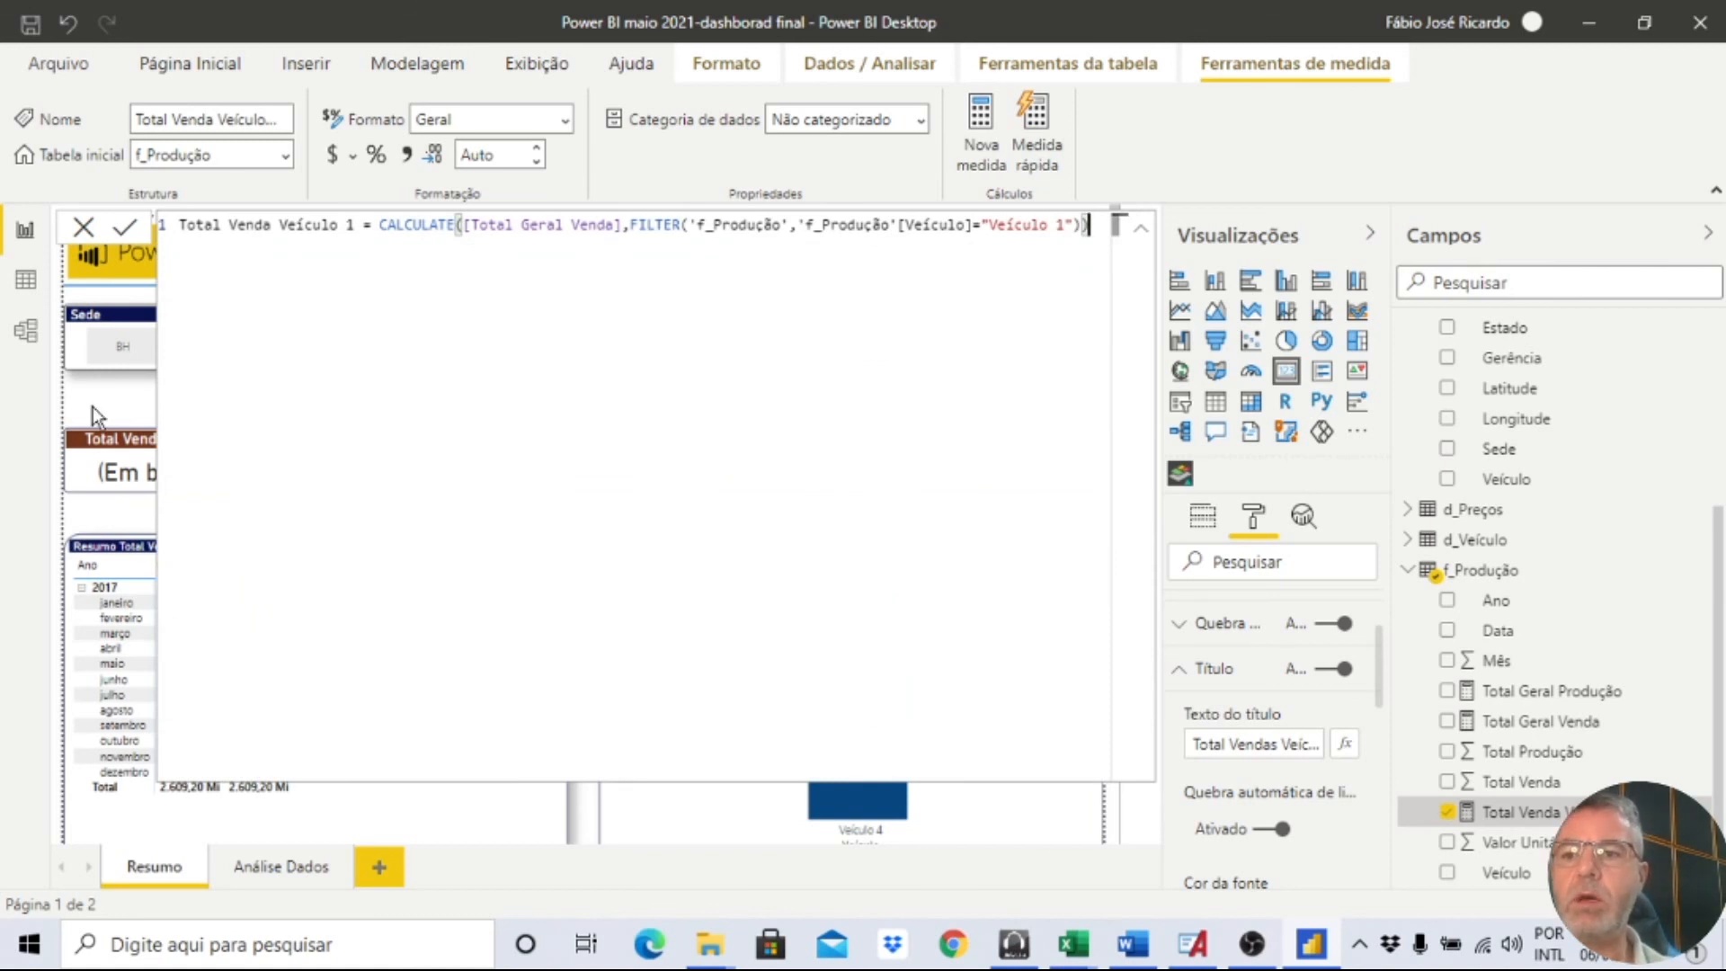
pyautogui.click(1140, 228)
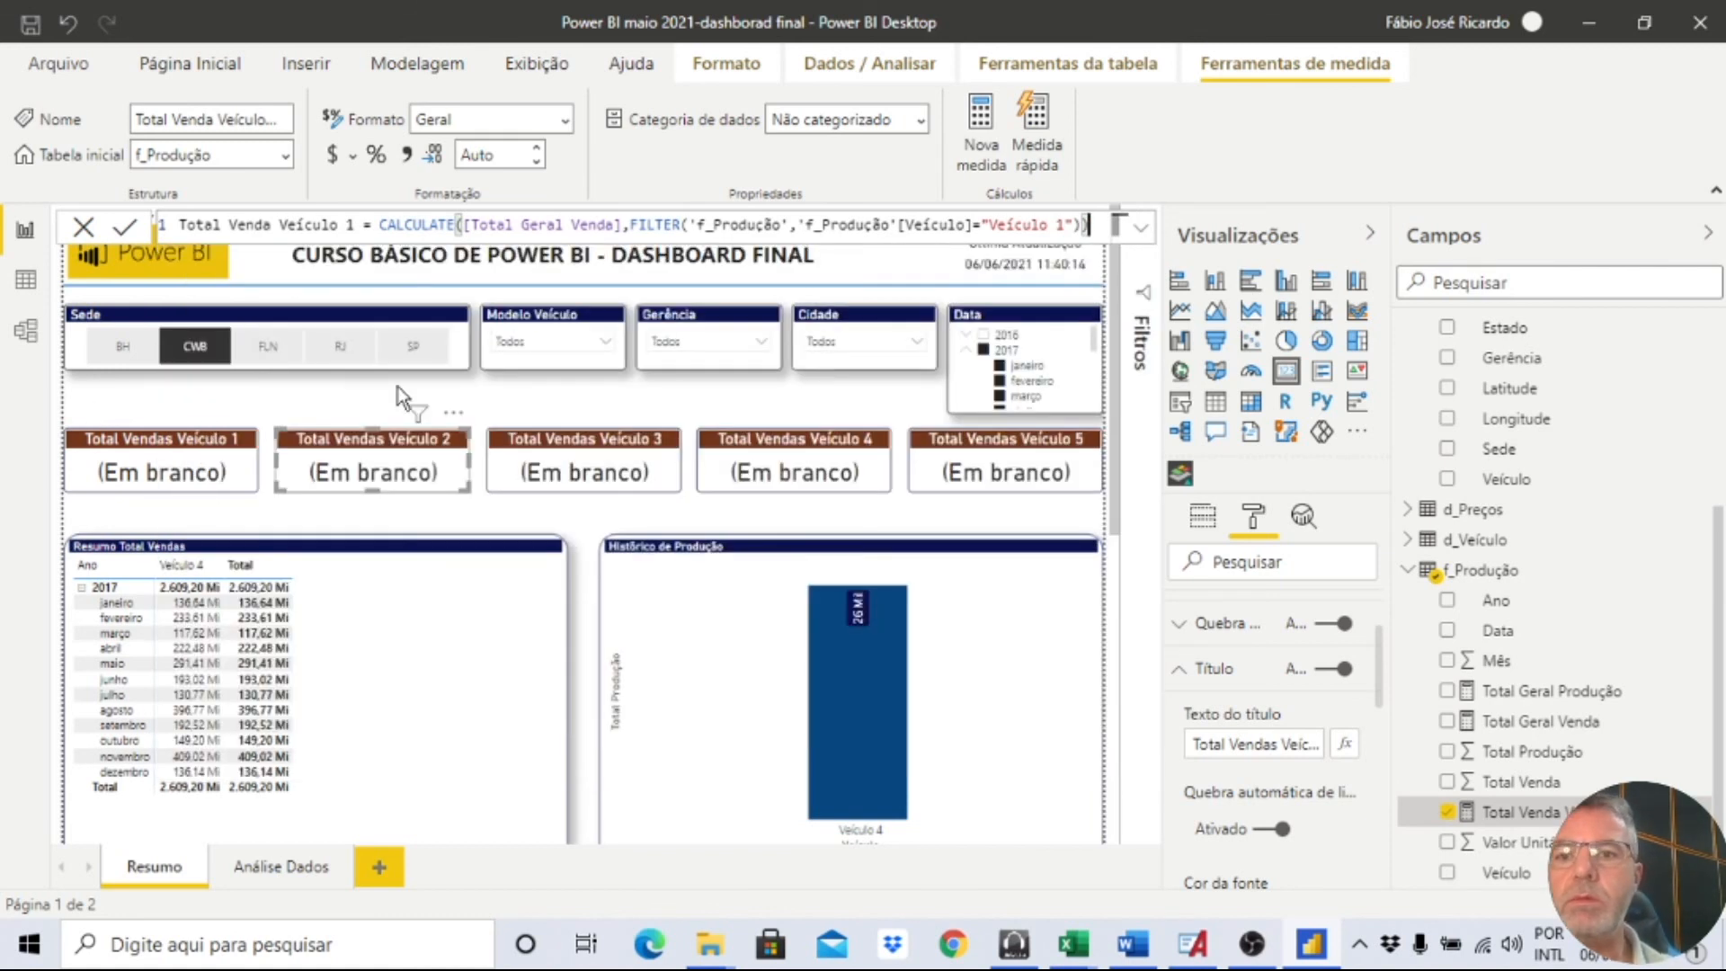
pyautogui.click(214, 342)
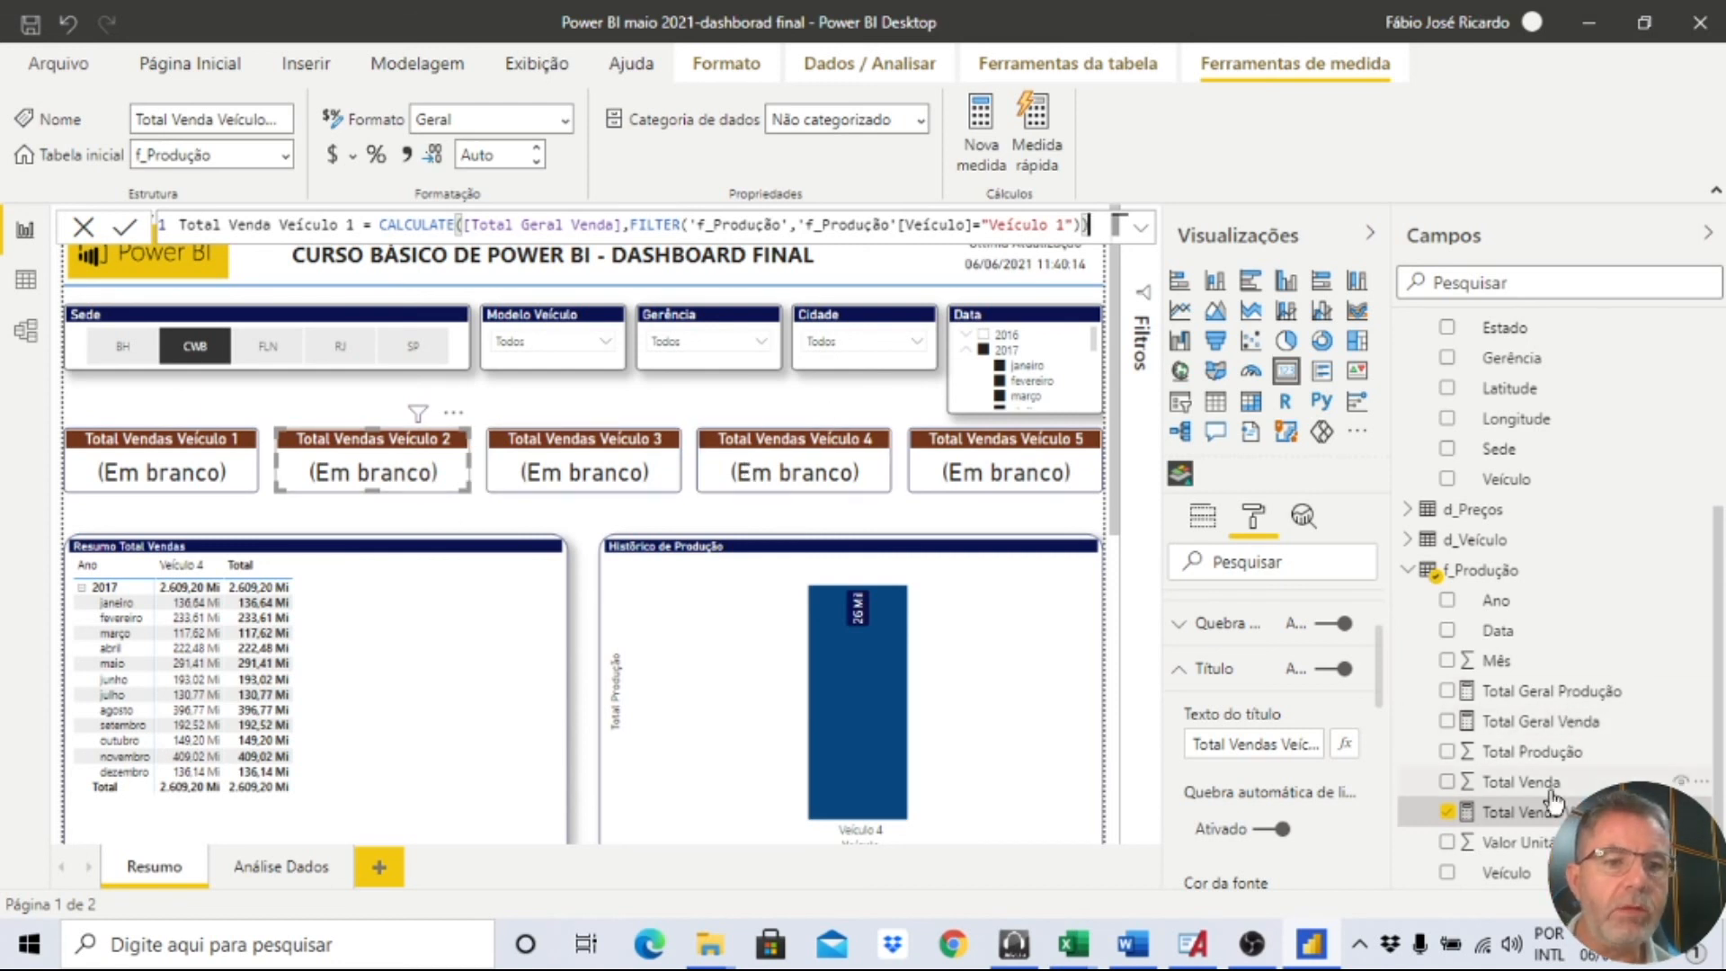
pyautogui.click(173, 450)
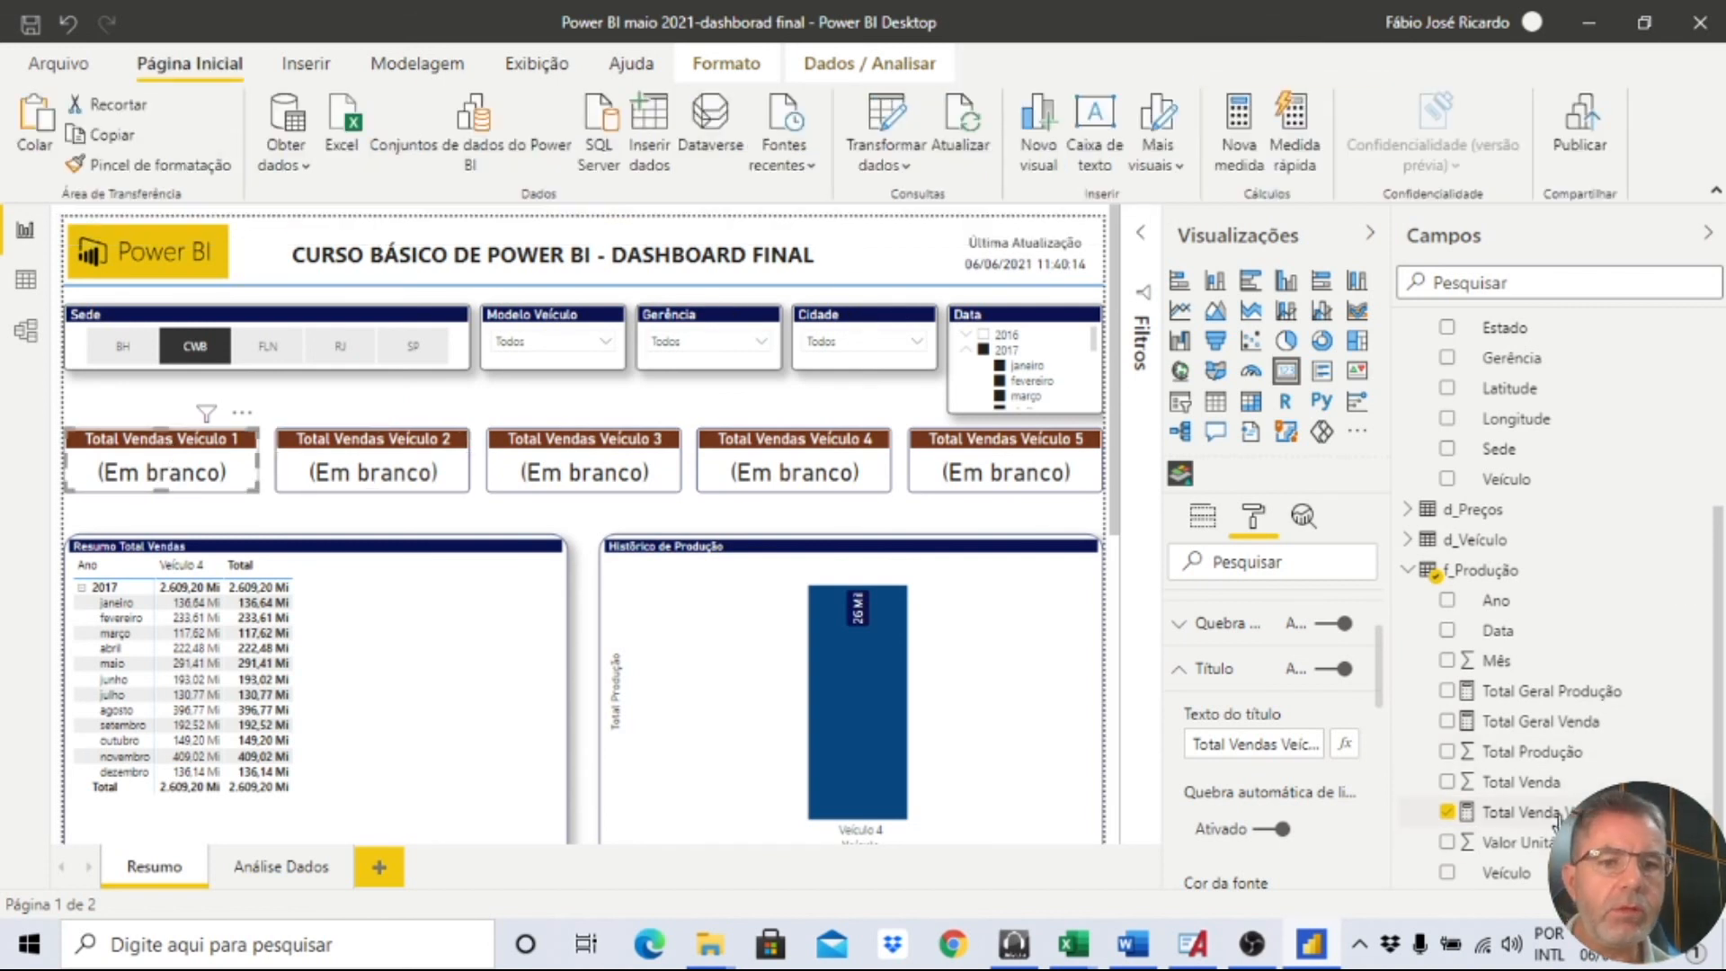
pyautogui.click(1140, 227)
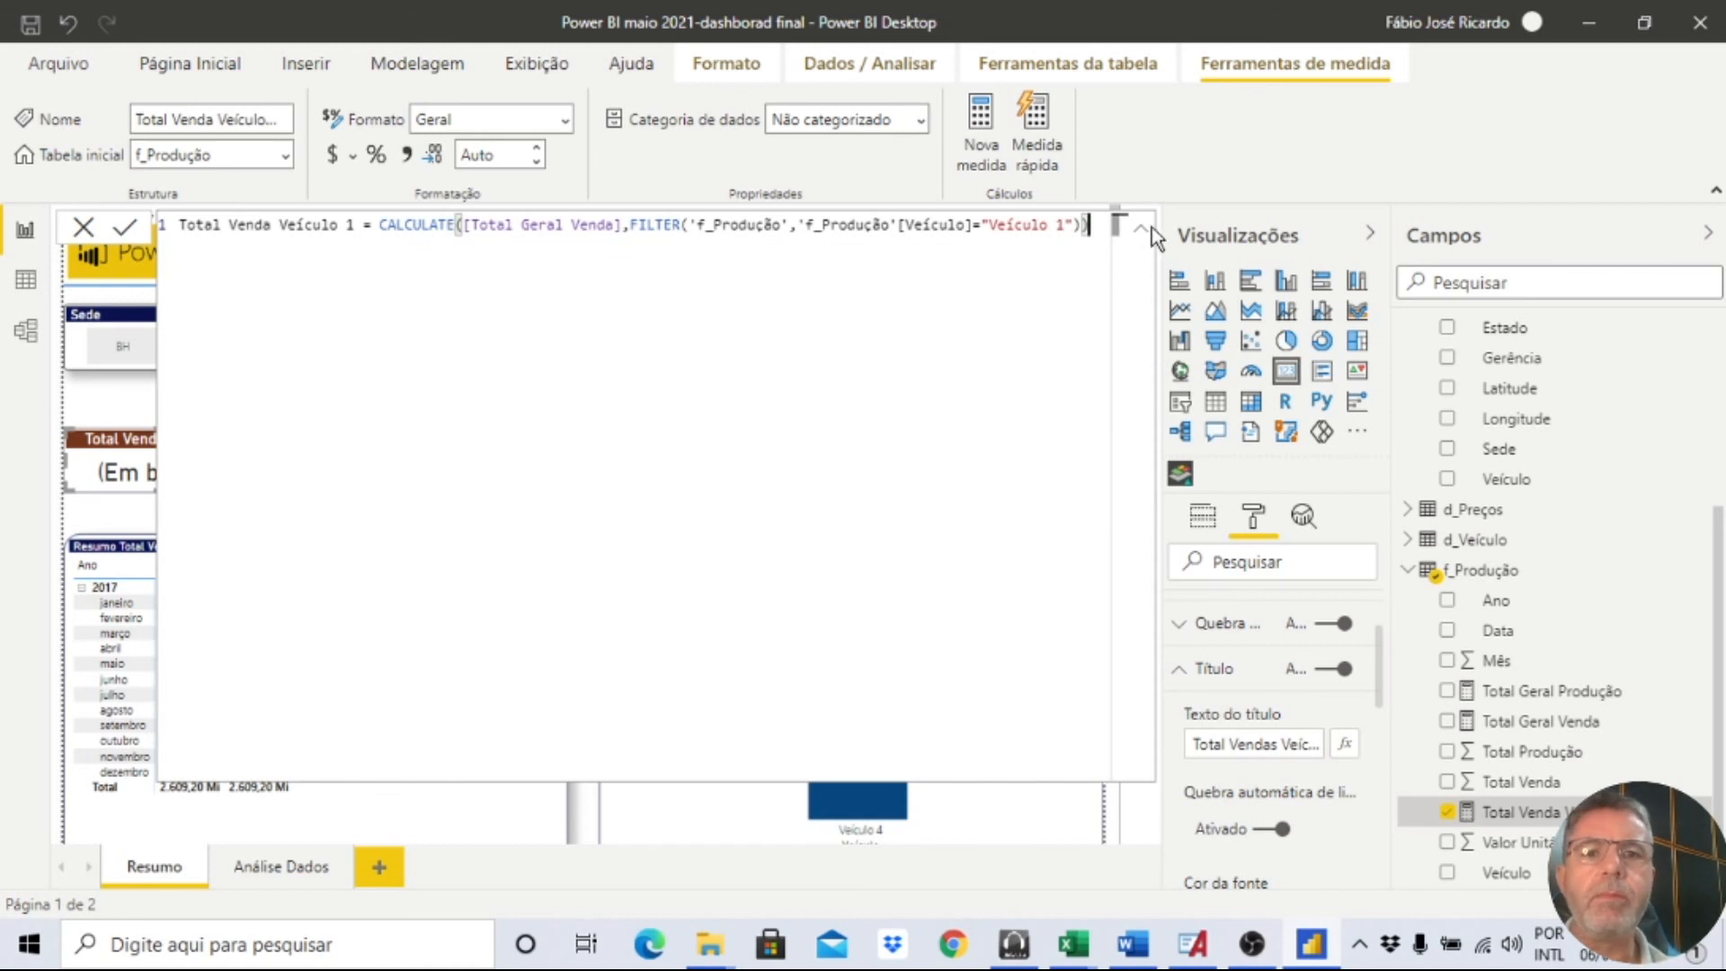
pyautogui.click(1140, 228)
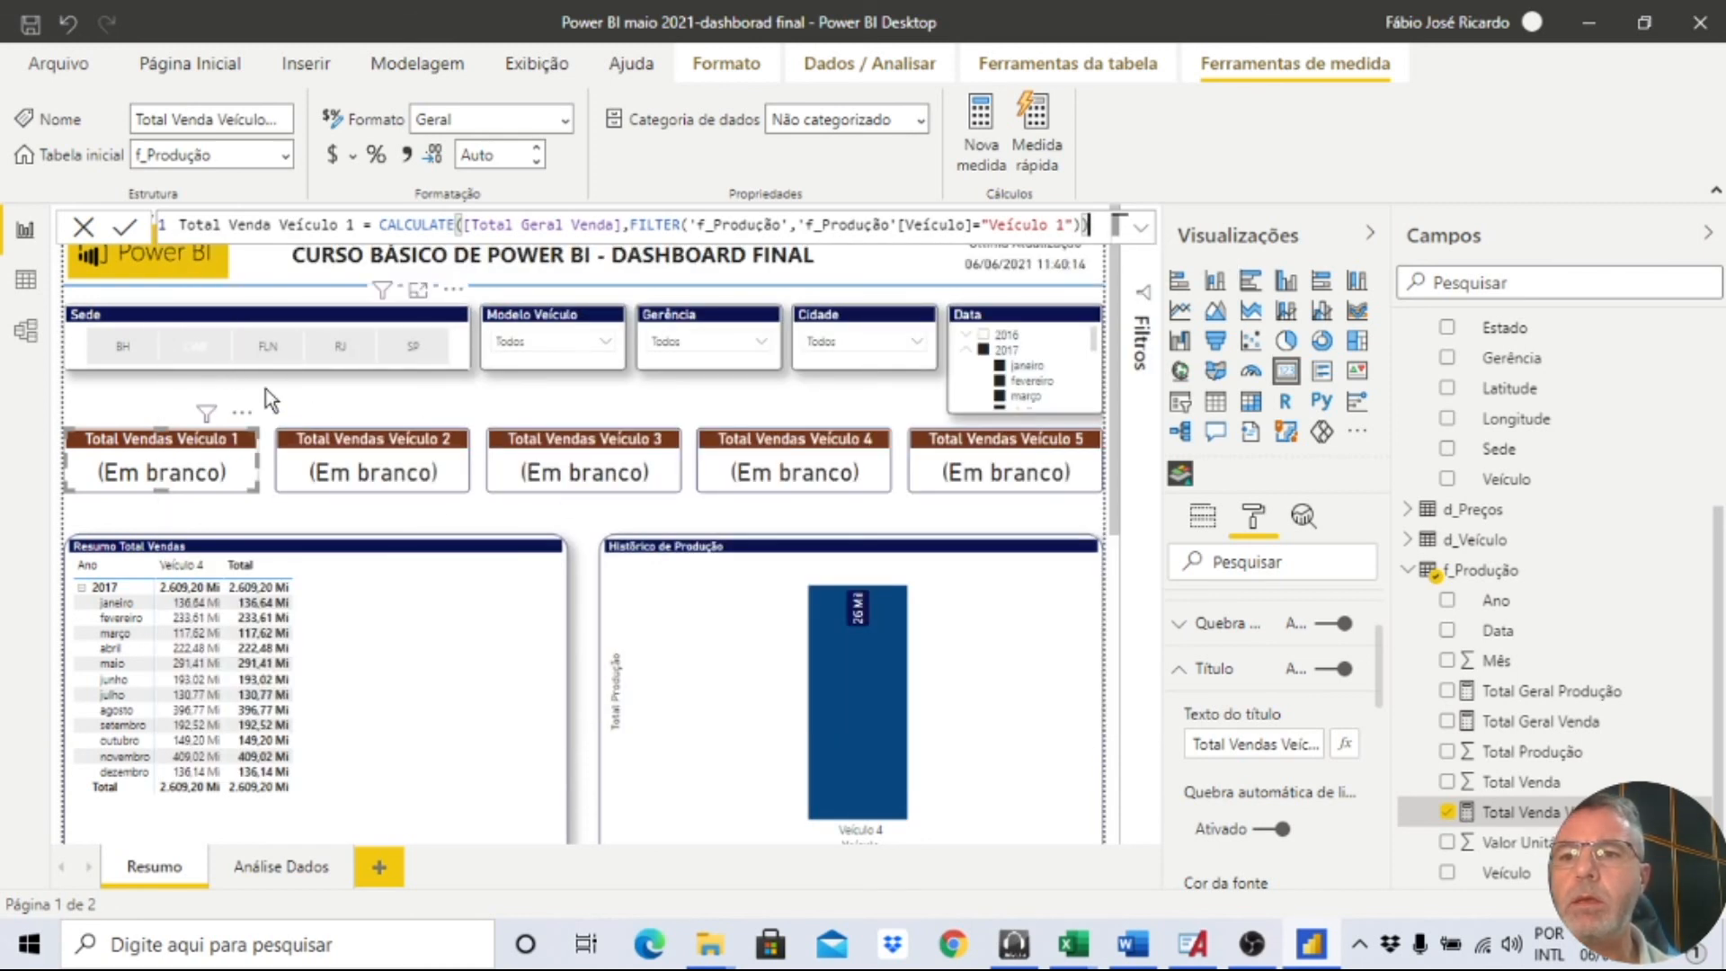
# Clear the Sede slicer and reapply CWB to compare the sales cards with and without the location filter.
pyautogui.click(174, 360)
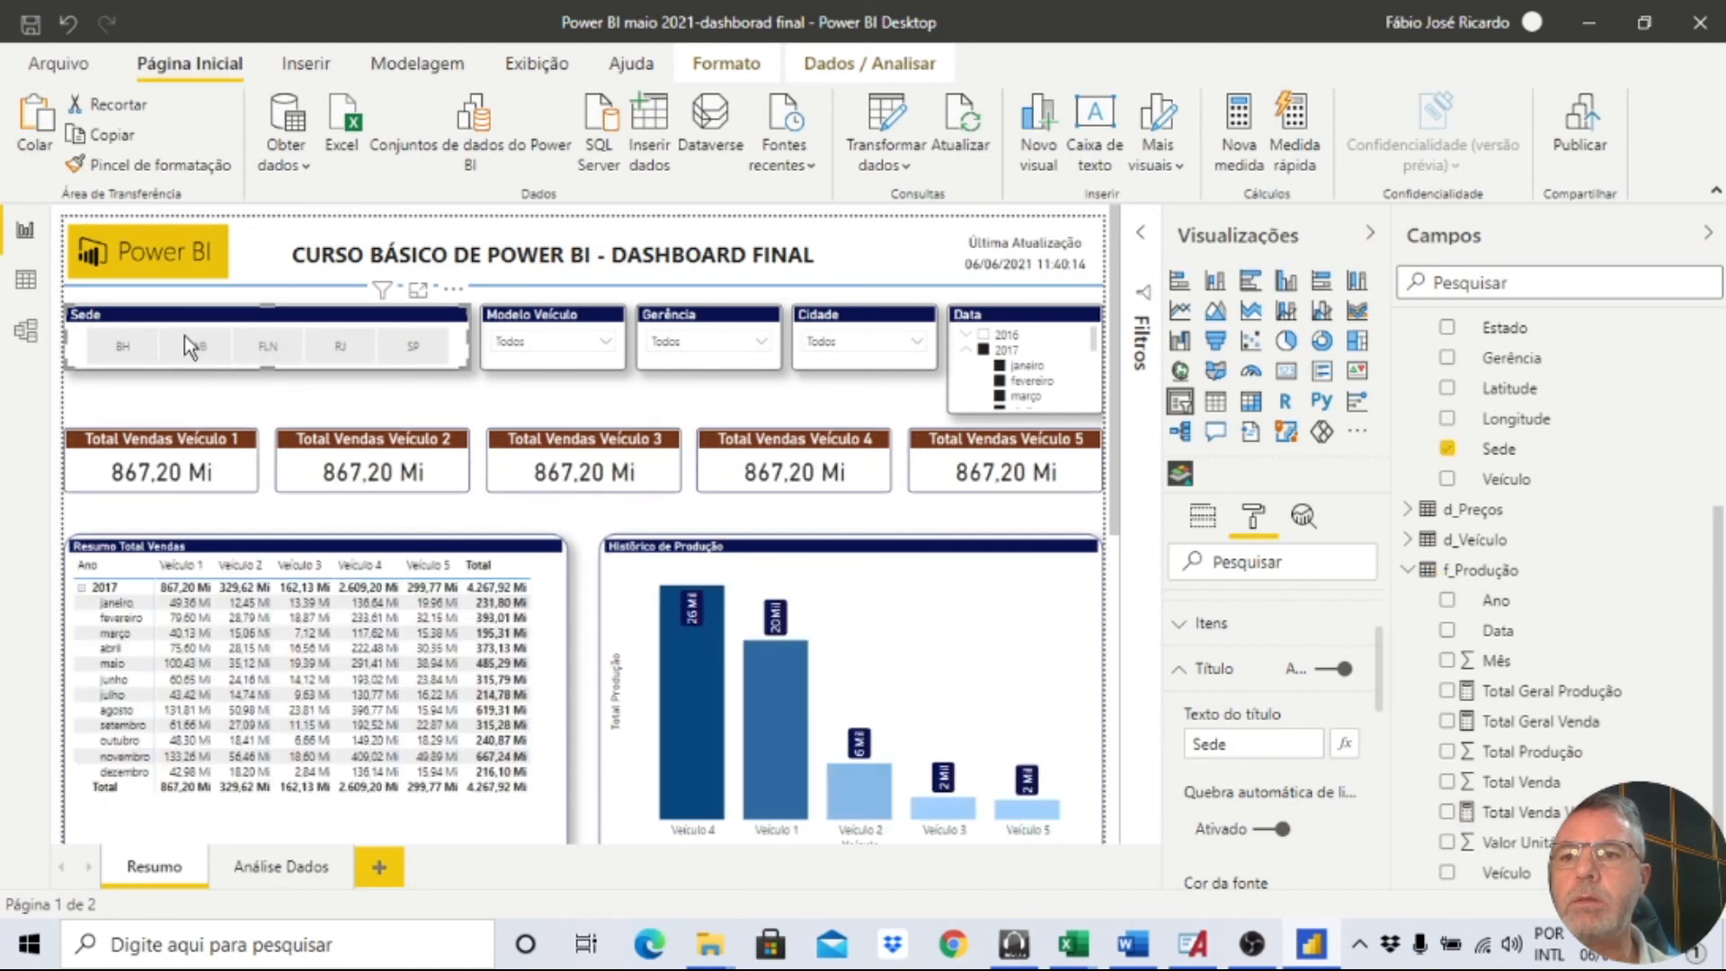
pyautogui.click(185, 356)
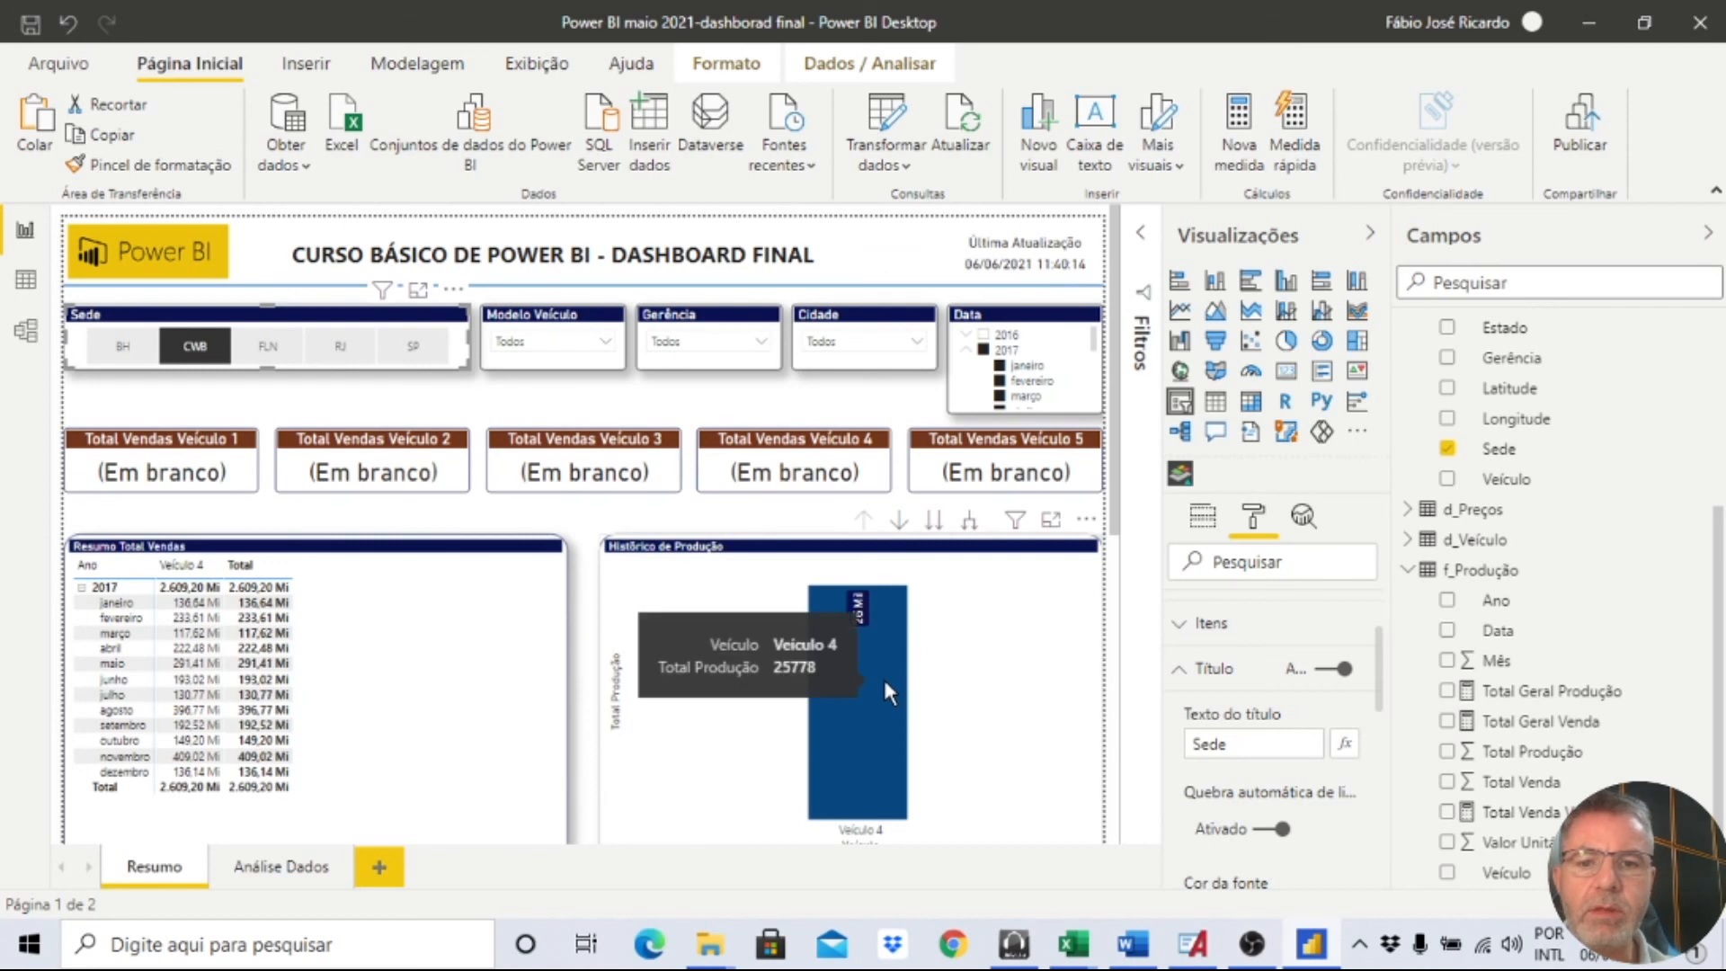
# Review the d_calendário and f_Produção table data and inspect the model relationship between f_Produção and d_Local.
pyautogui.click(26, 278)
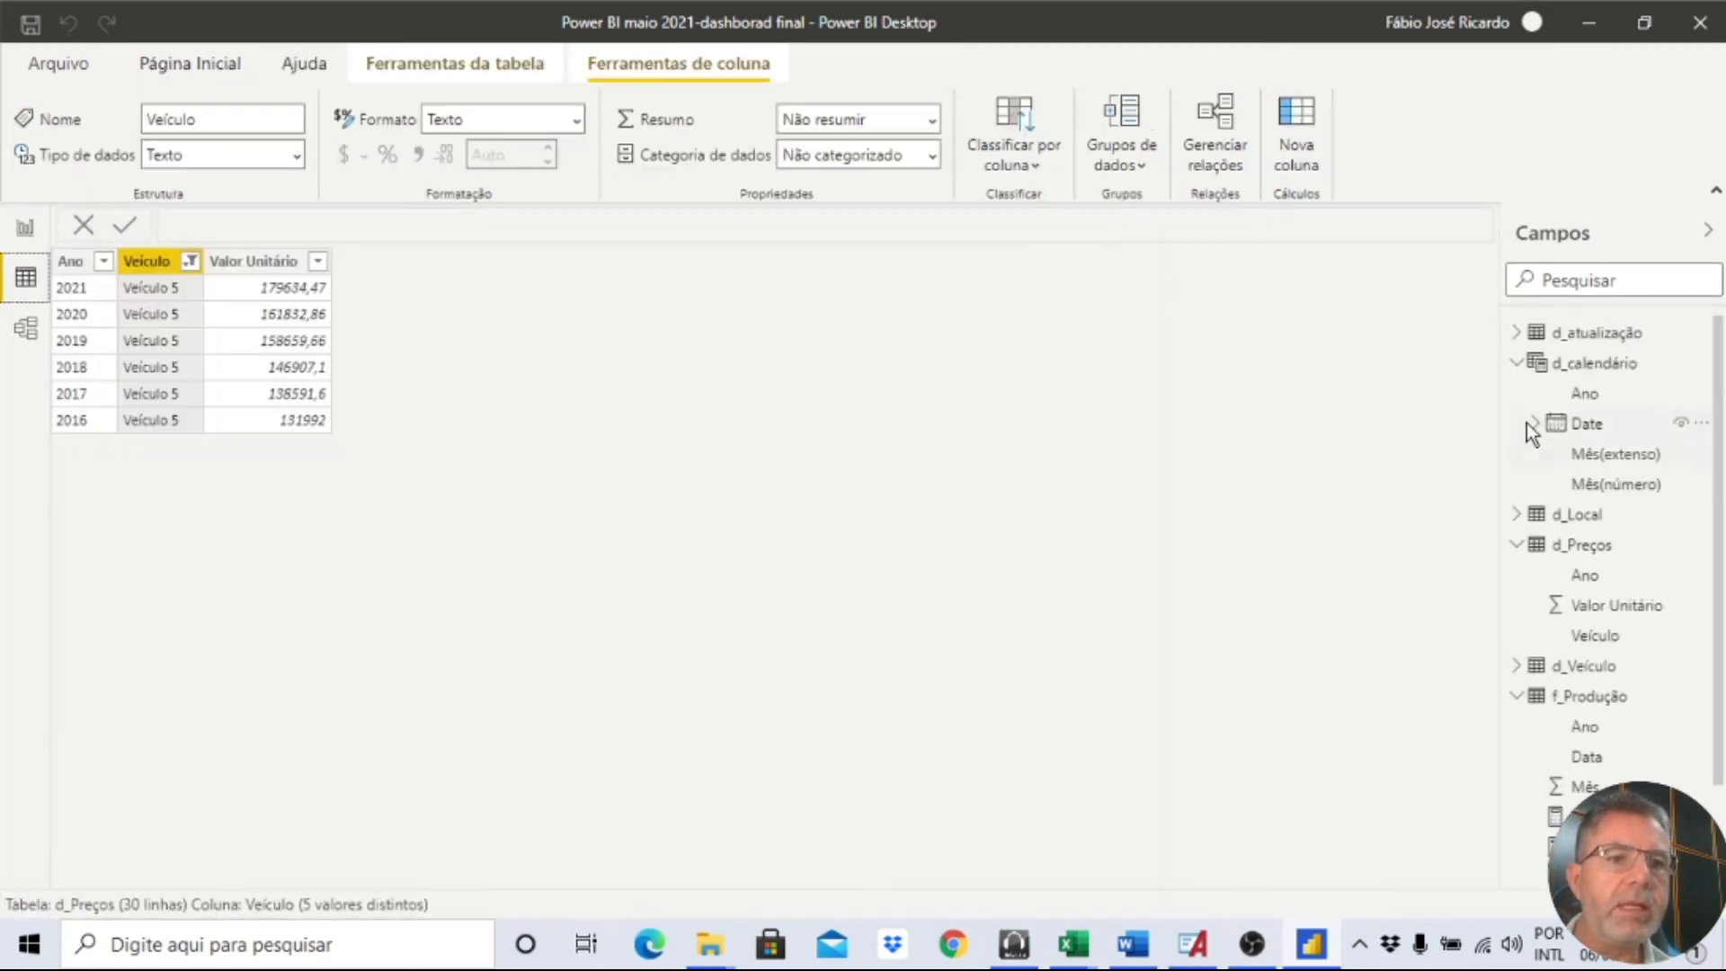
pyautogui.click(1580, 364)
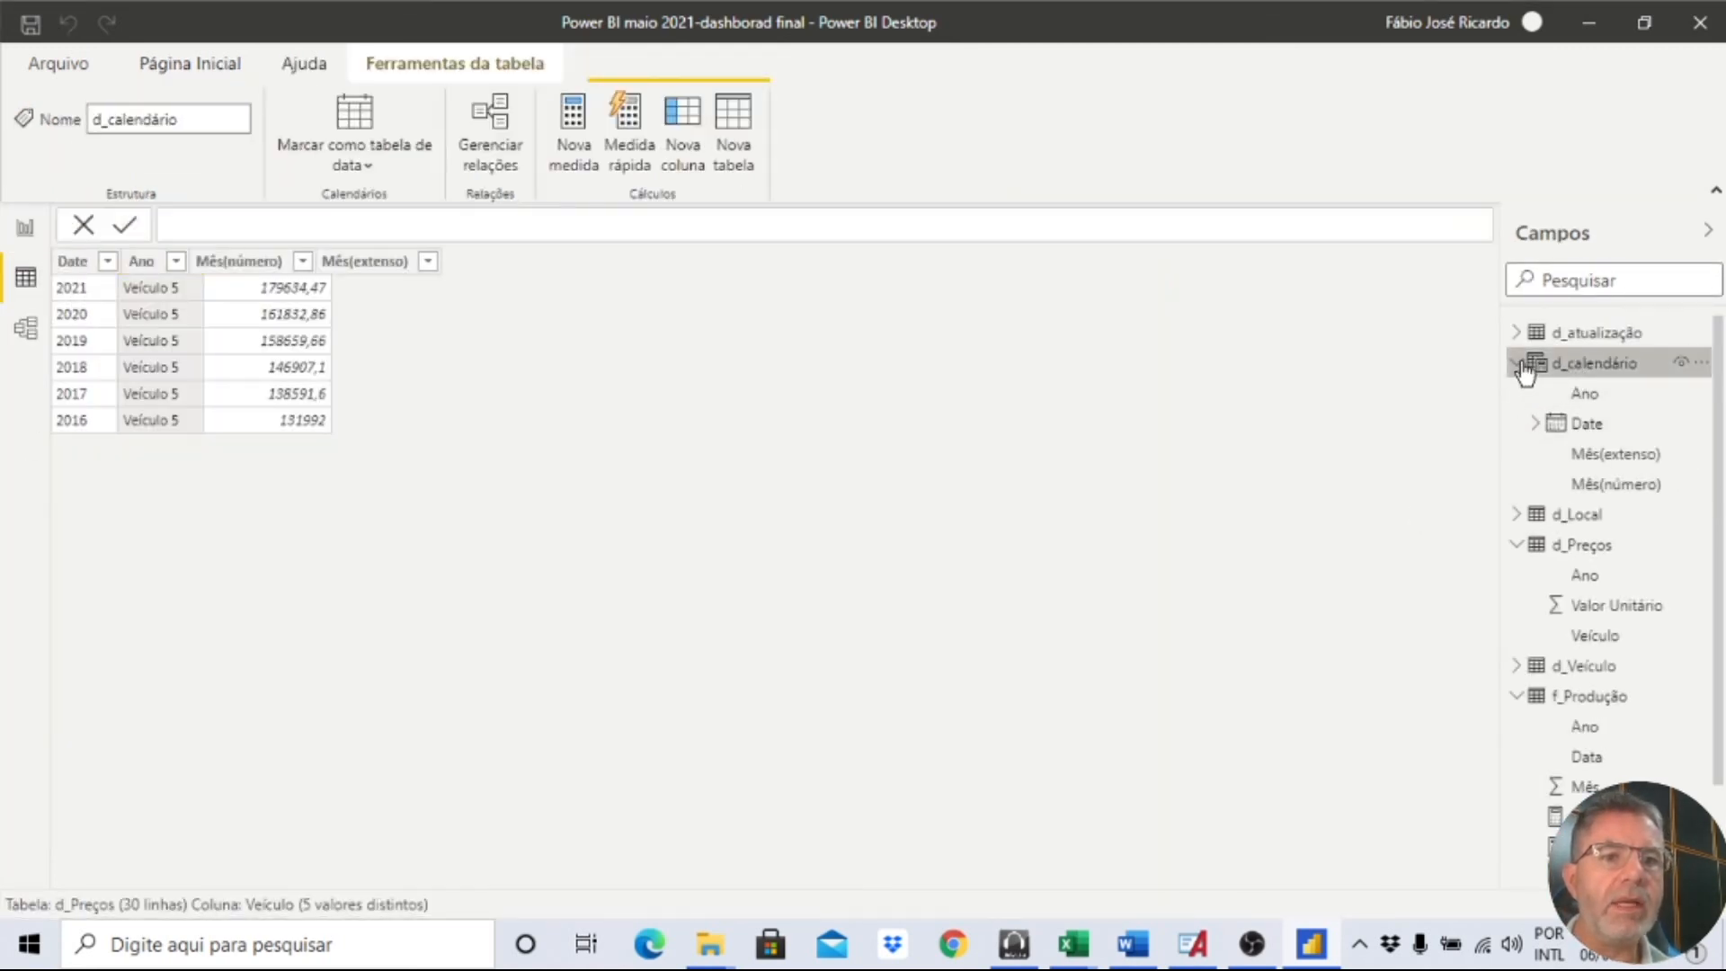
pyautogui.click(1519, 363)
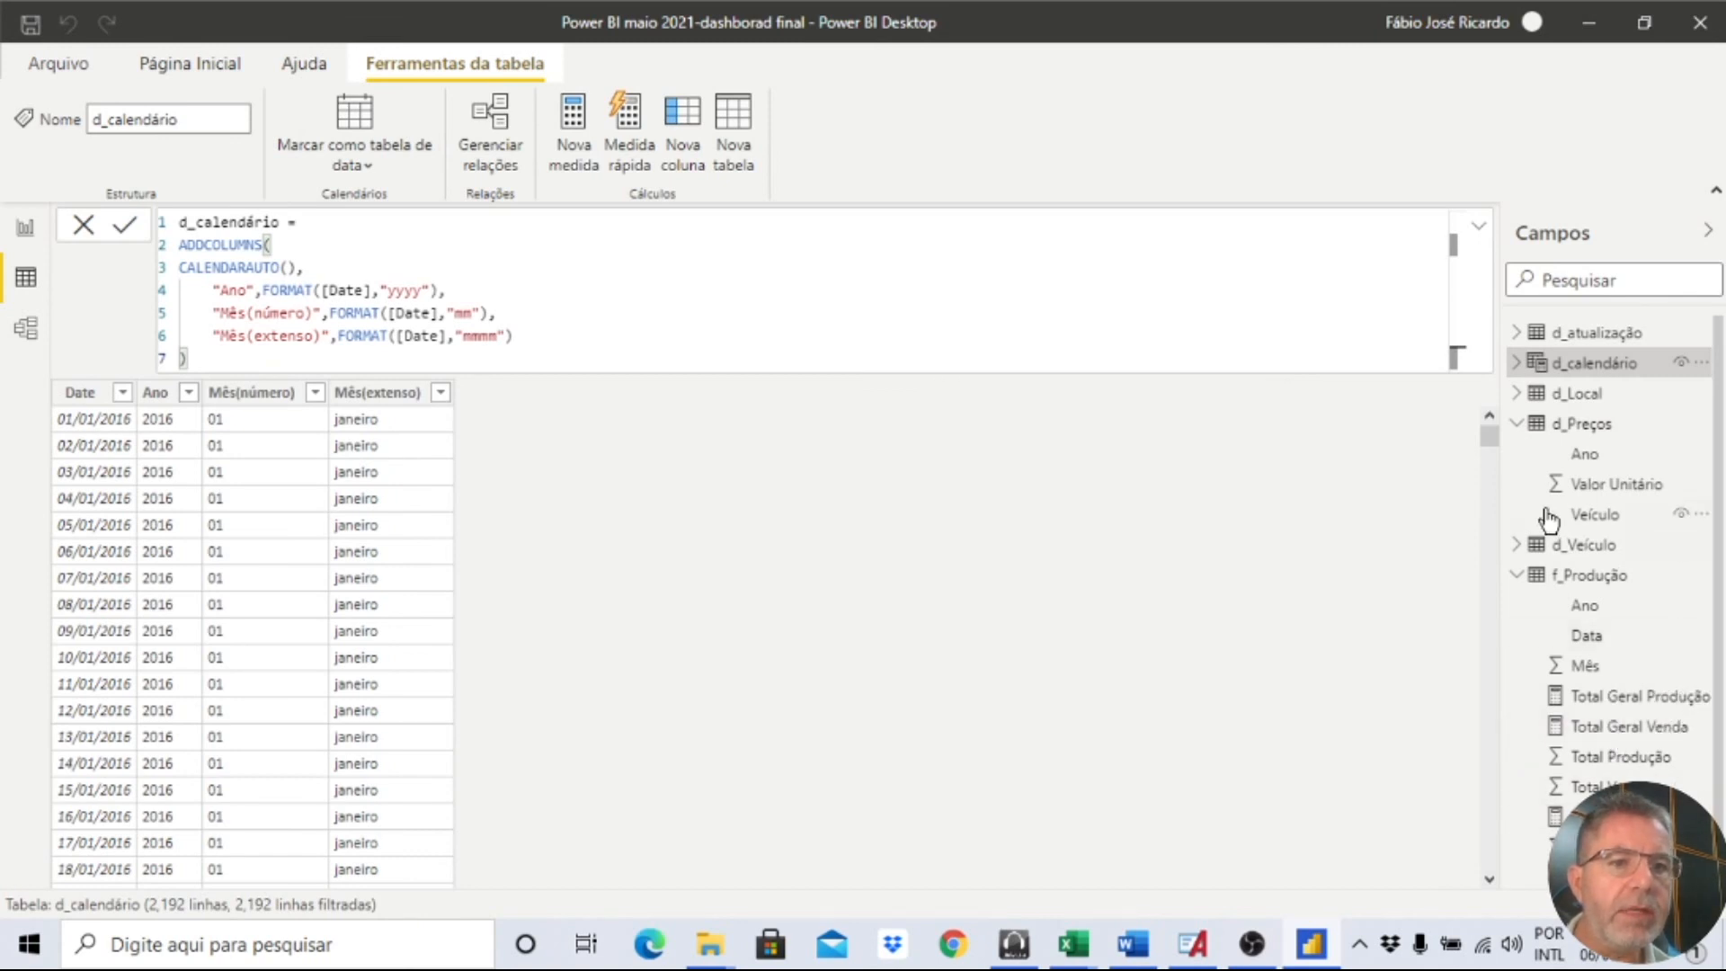
pyautogui.click(1528, 429)
pyautogui.click(1546, 486)
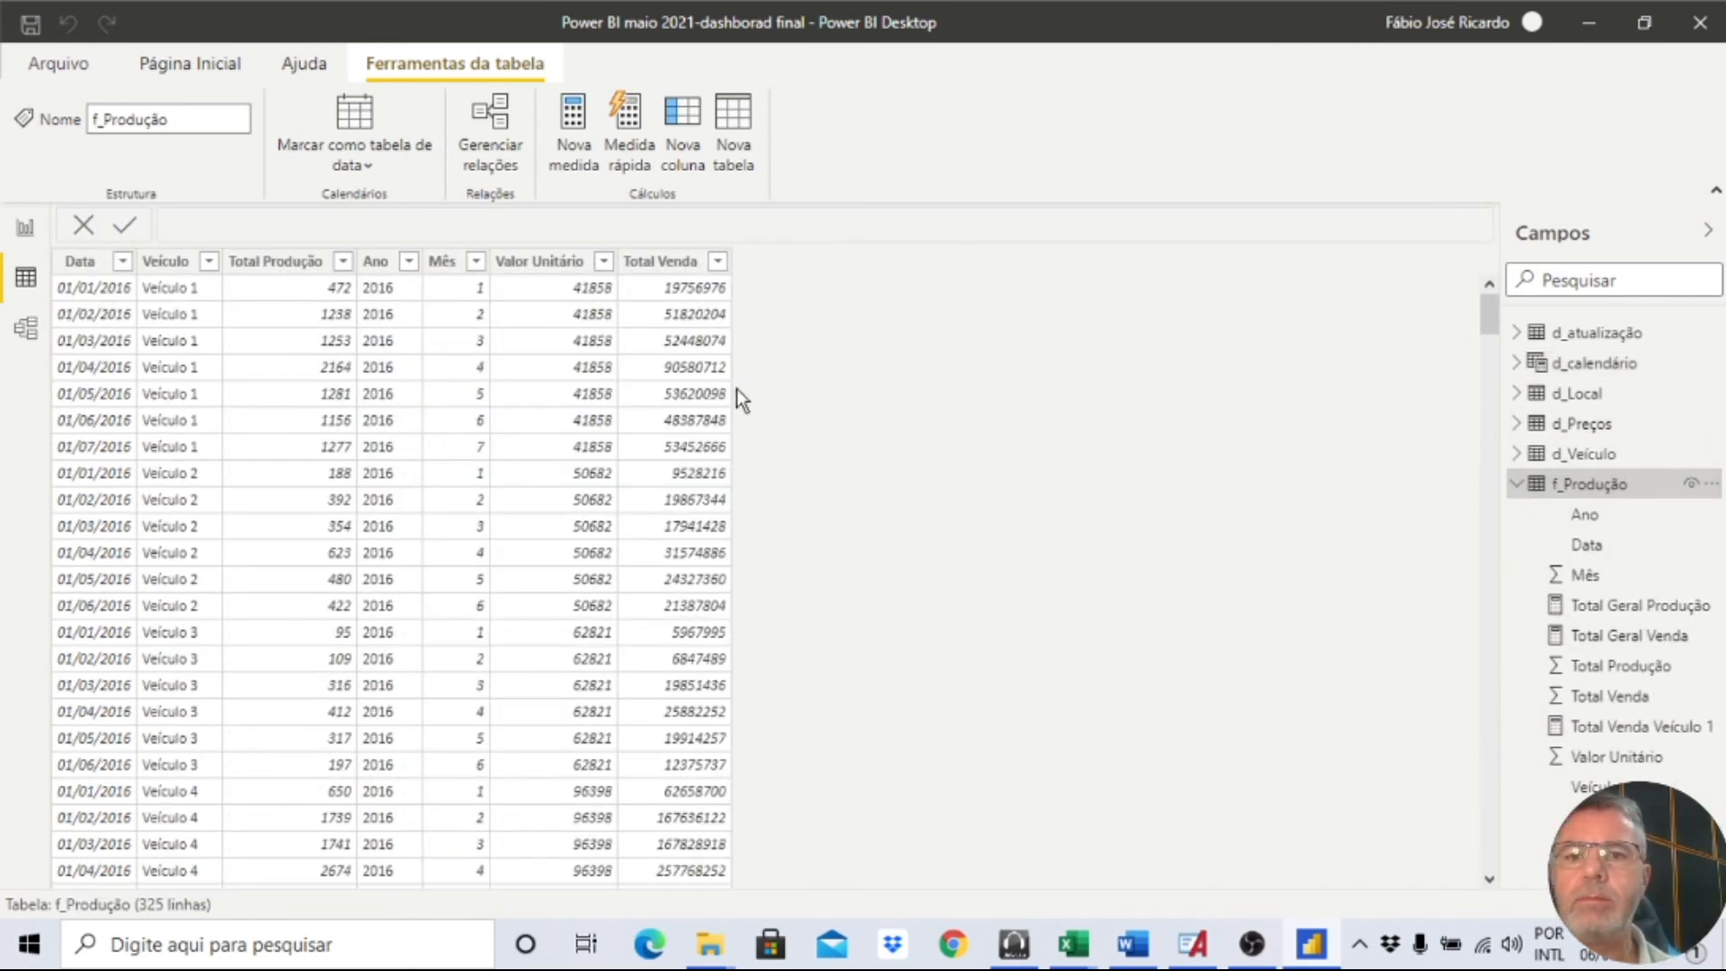
pyautogui.click(27, 329)
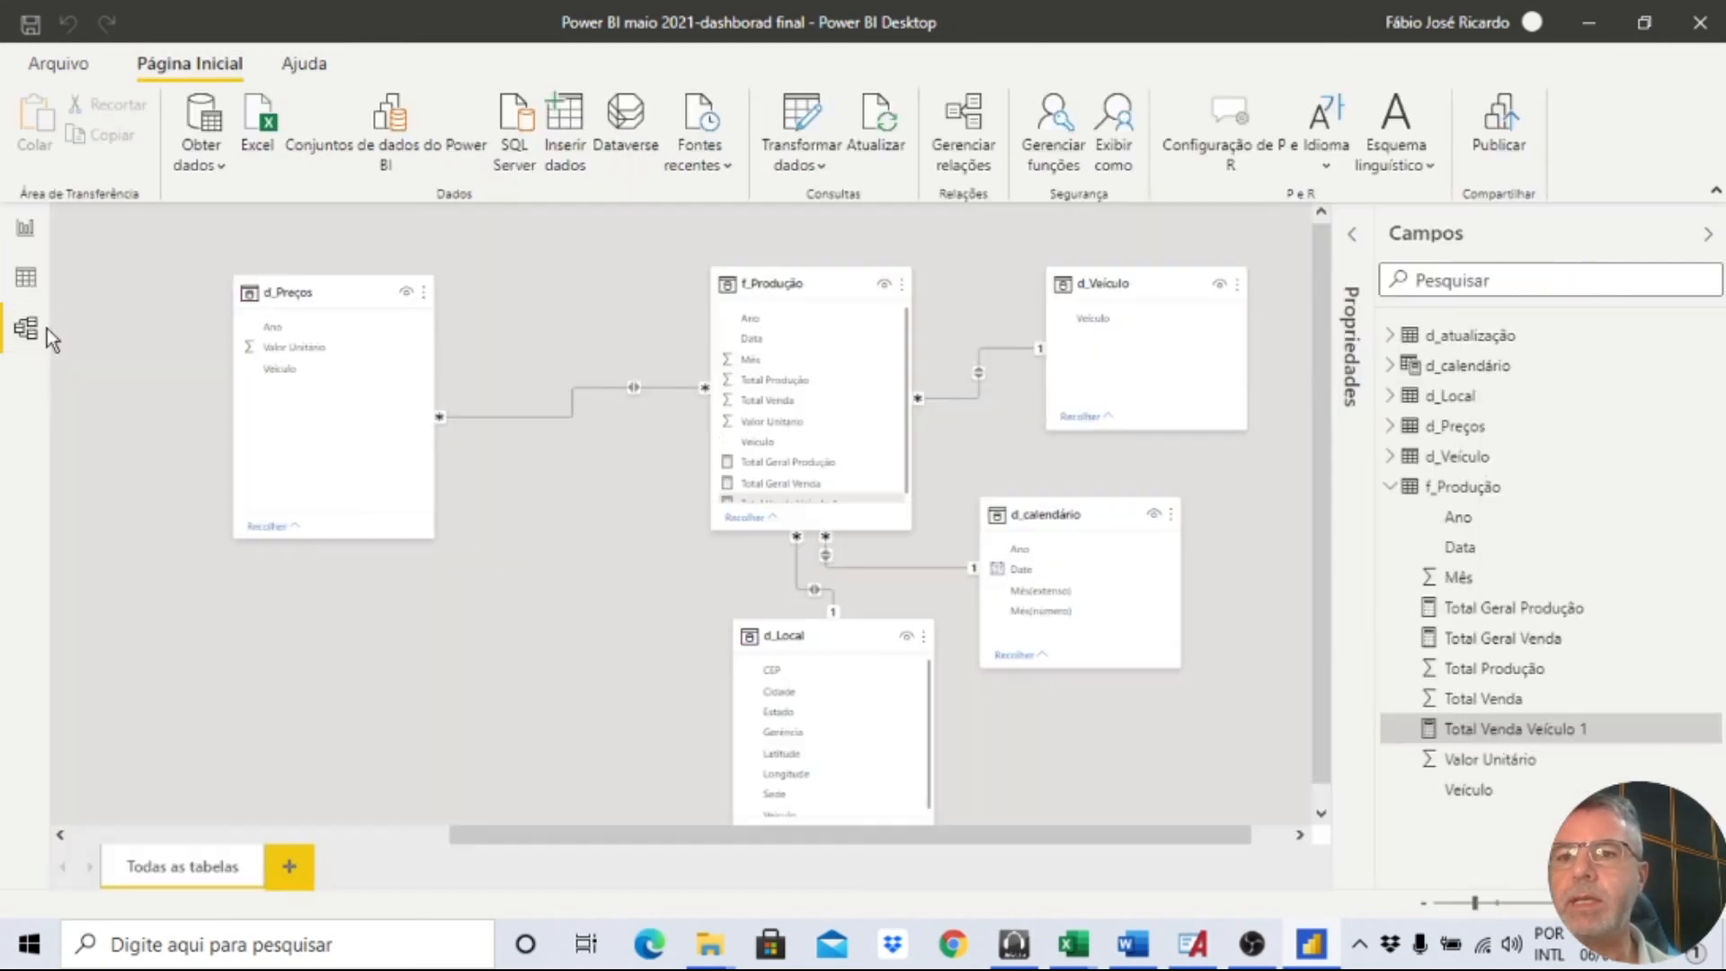
pyautogui.moveTo(1108, 725)
pyautogui.mouseDown()
pyautogui.moveTo(1238, 720)
pyautogui.moveTo(1092, 703)
pyautogui.mouseUp()
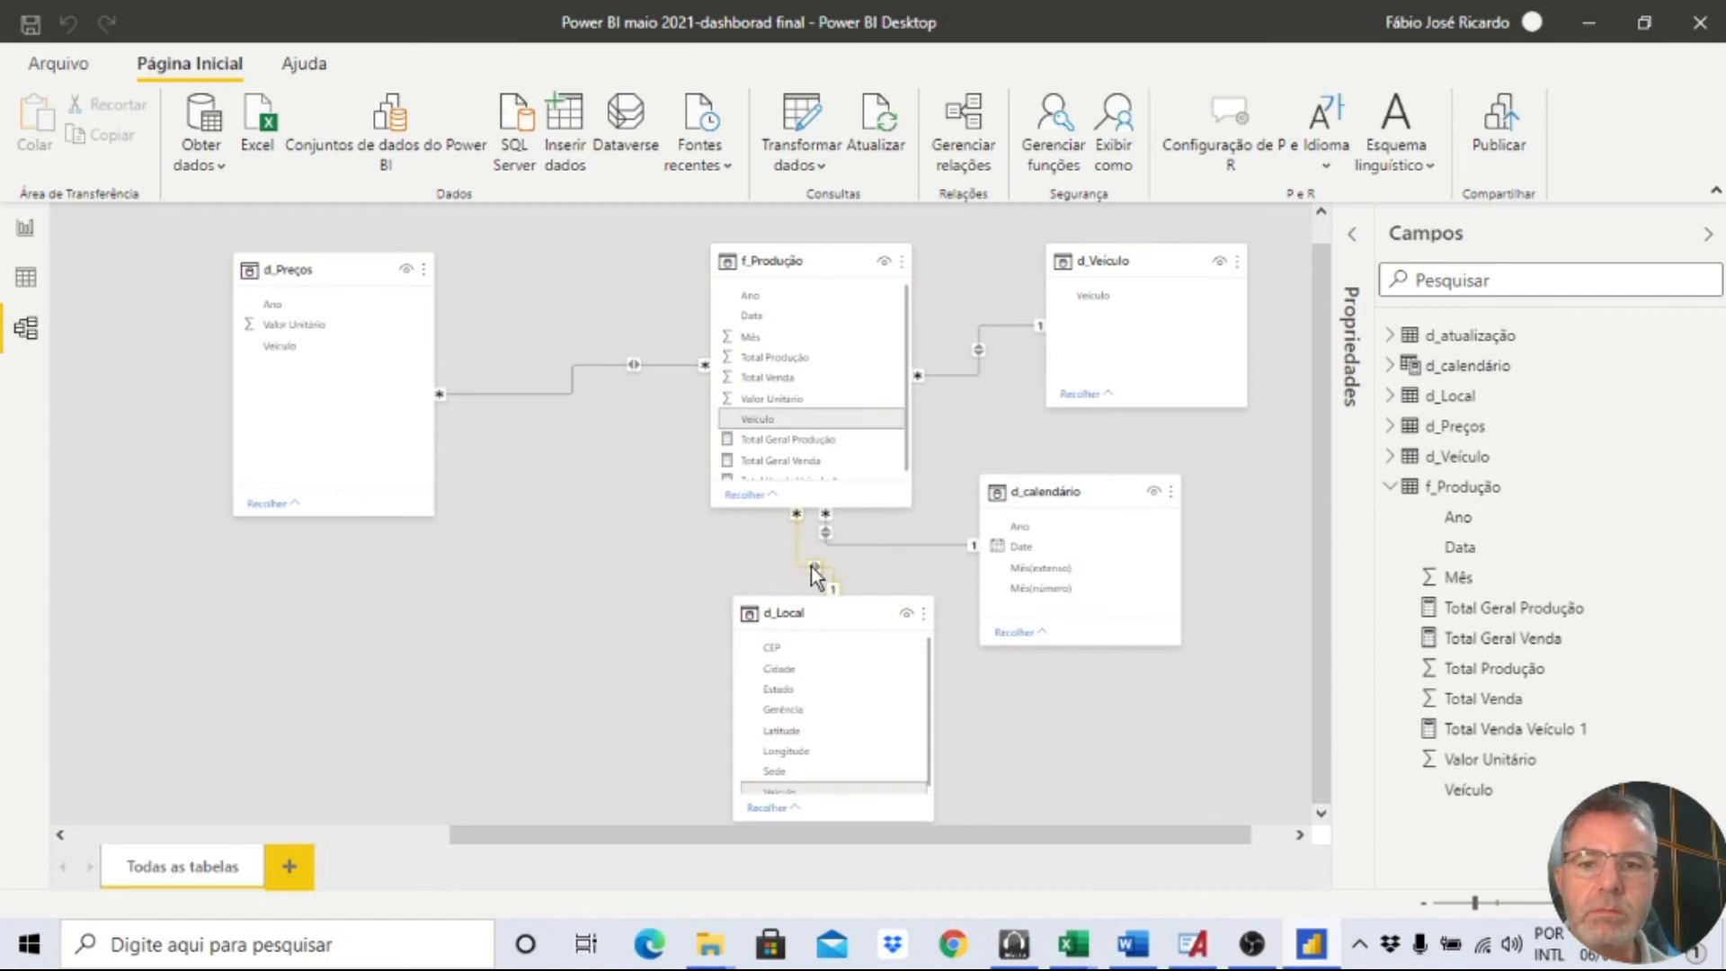
# Clear the CWB selection in the Resumo page's Sede slicer and filter Modelo Veículo to Veículo 1.
pyautogui.click(25, 228)
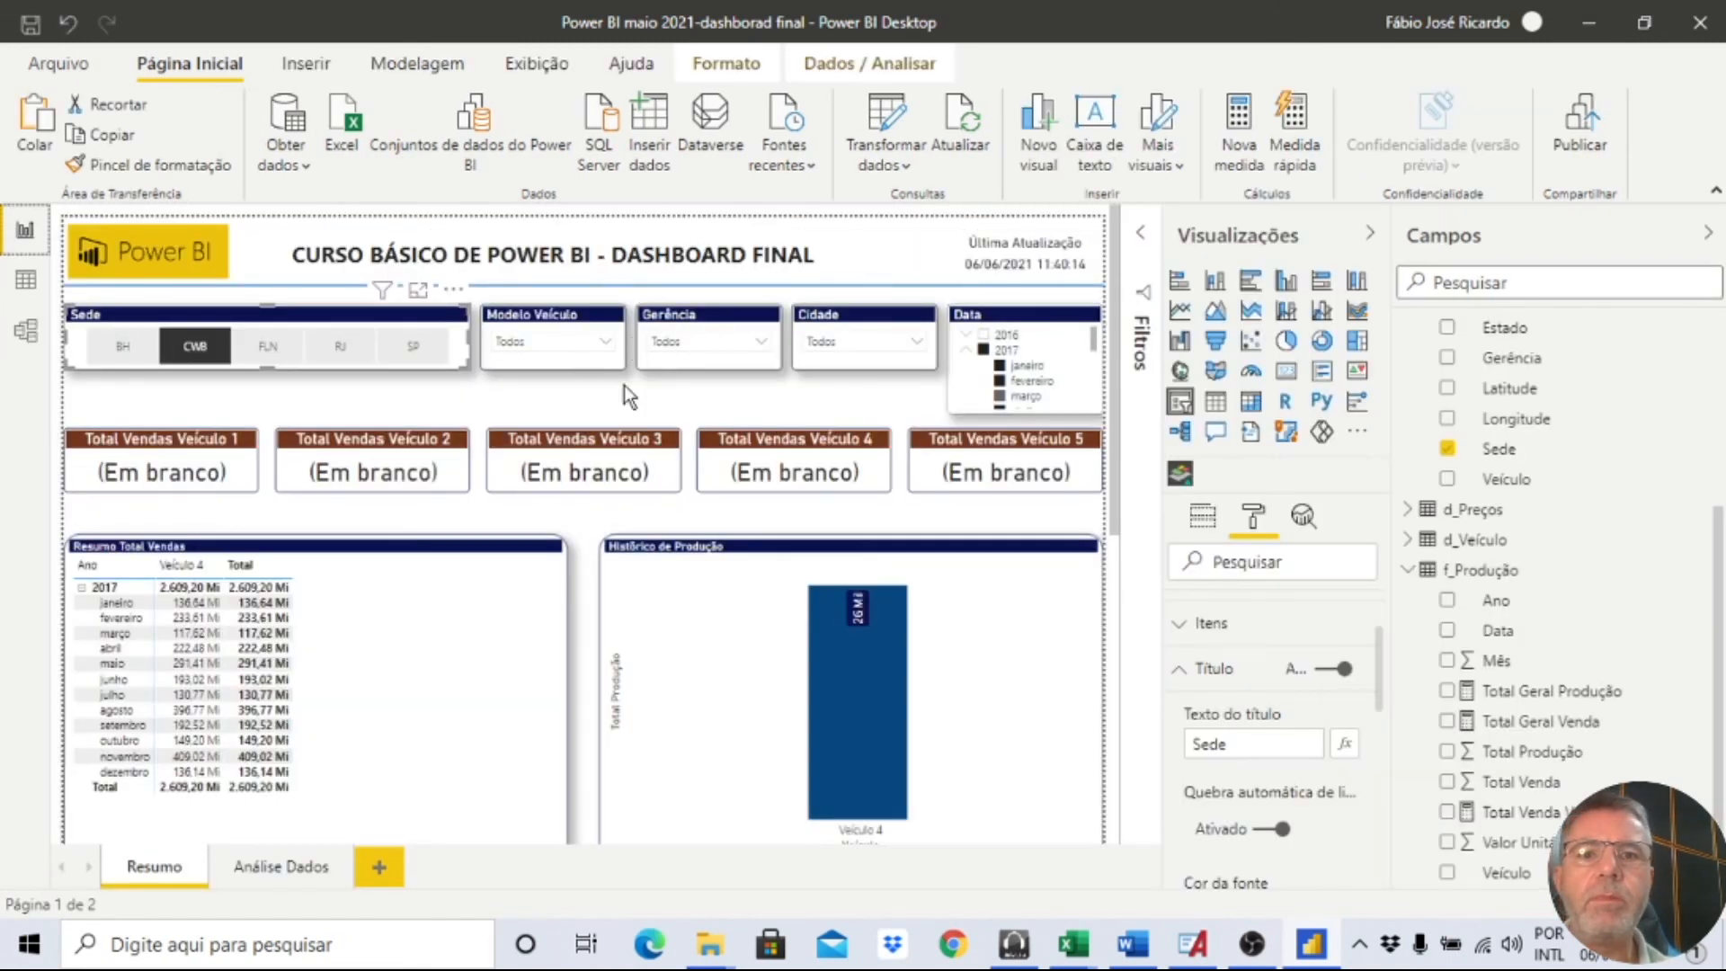
pyautogui.click(194, 345)
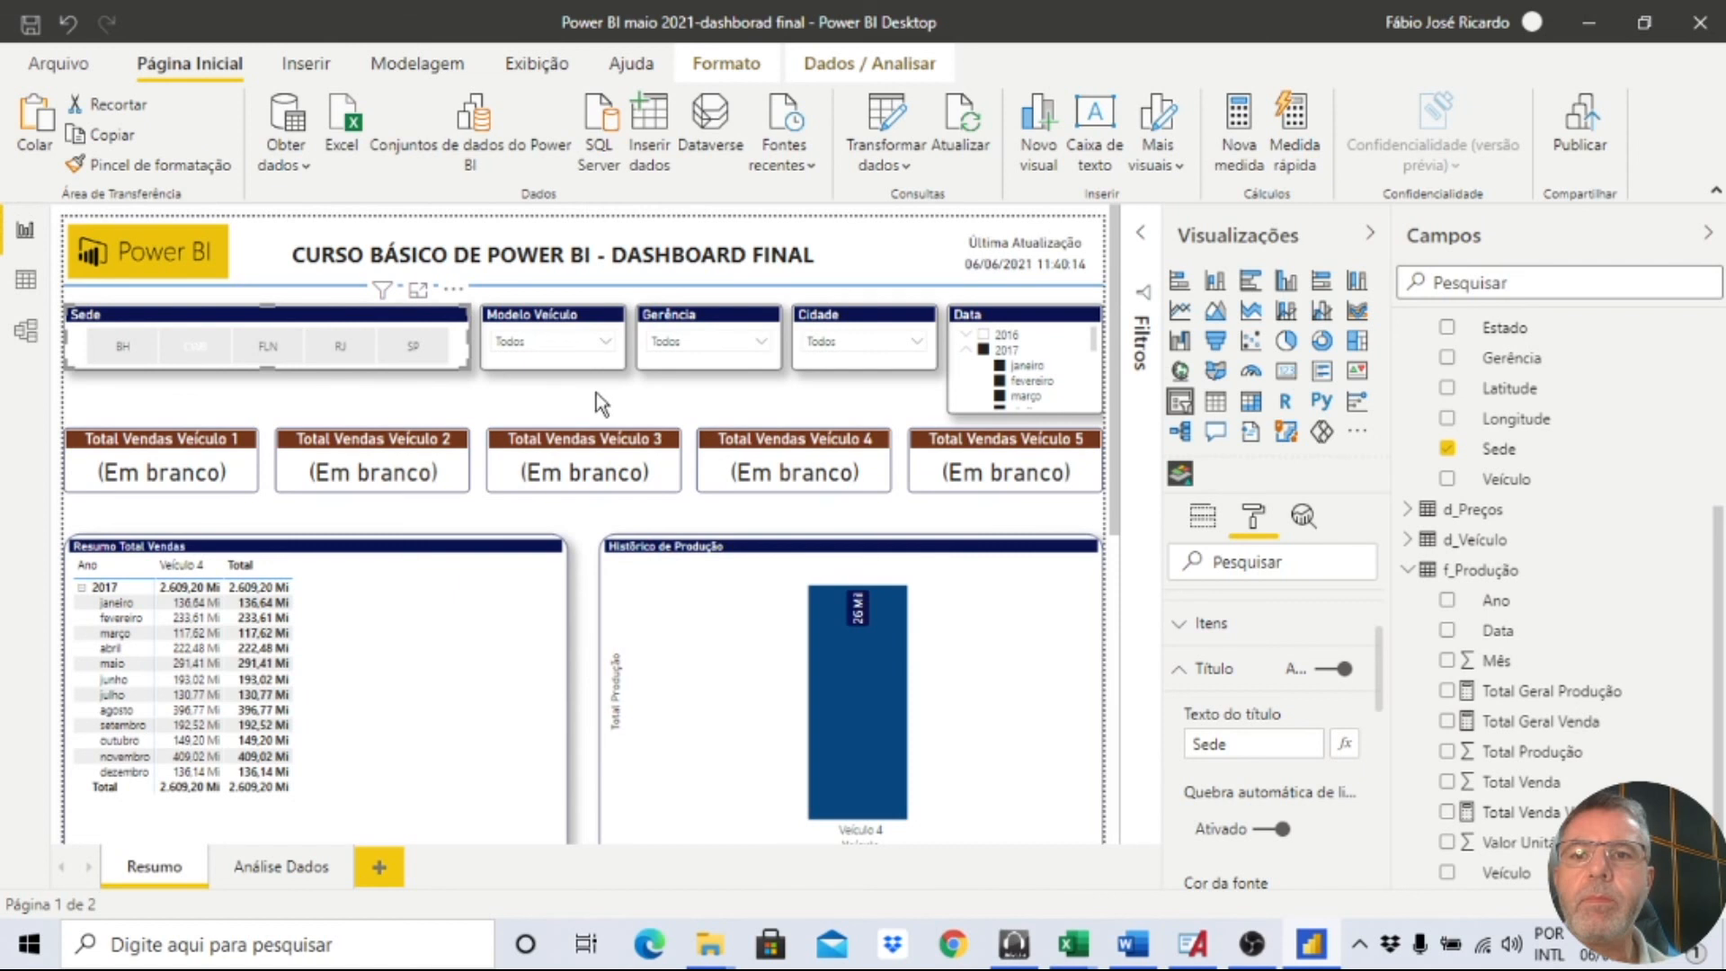
pyautogui.click(541, 342)
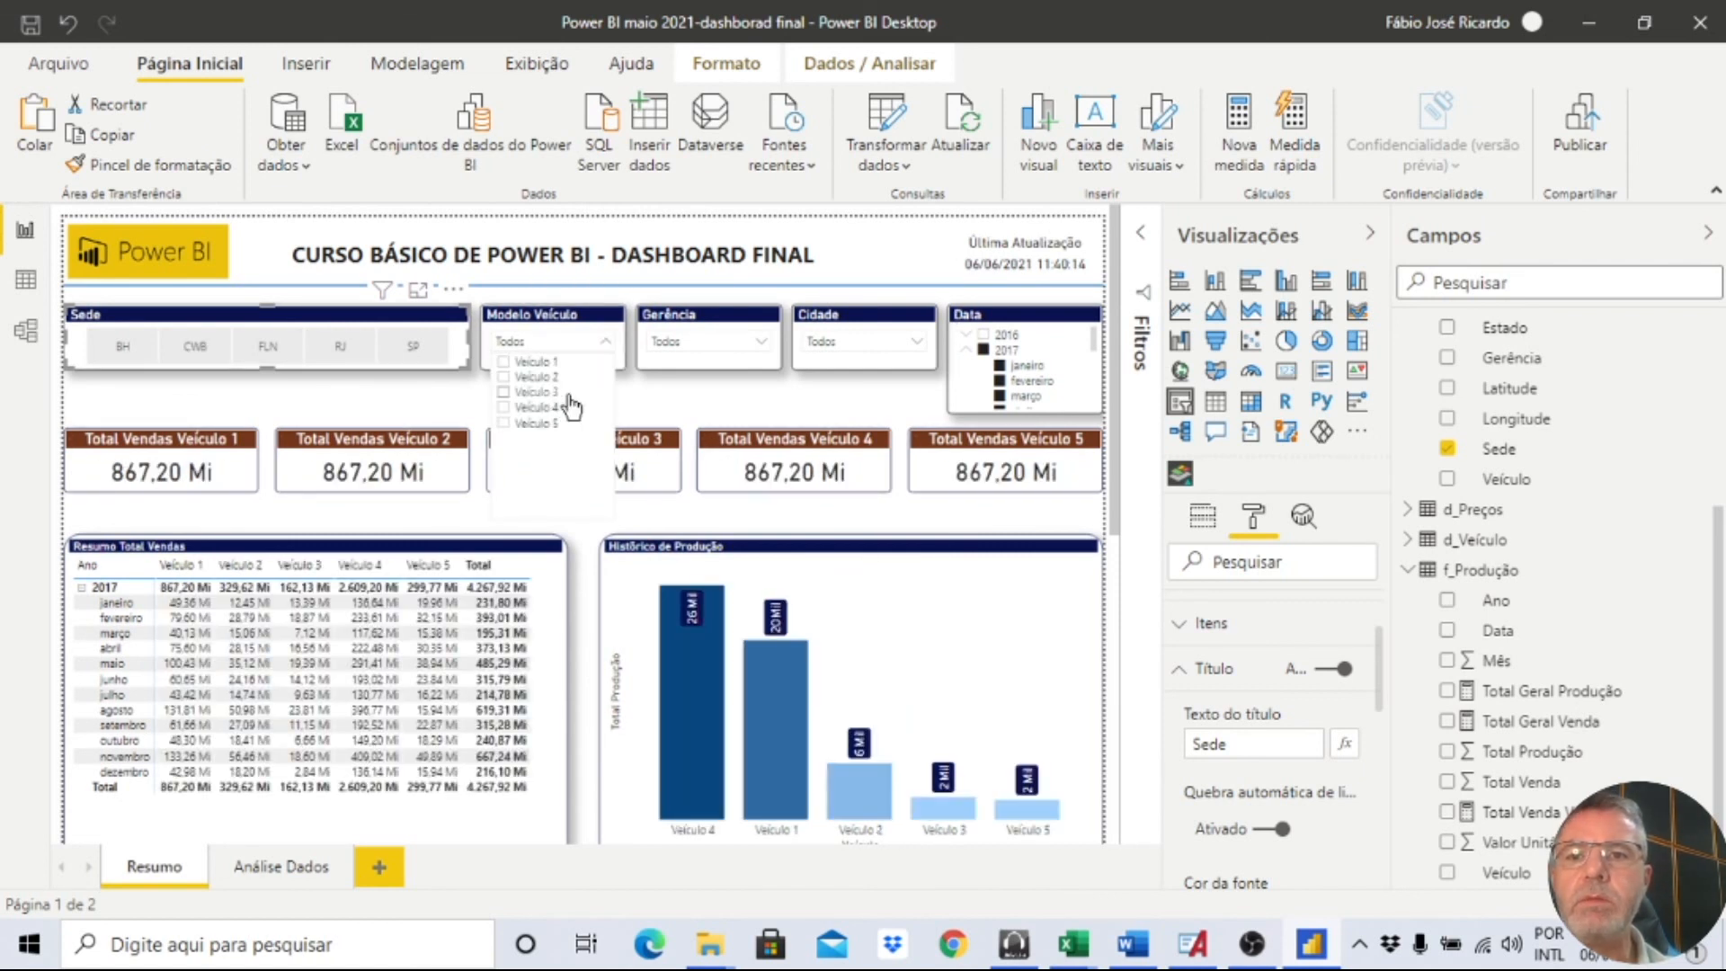
pyautogui.click(547, 392)
pyautogui.click(534, 362)
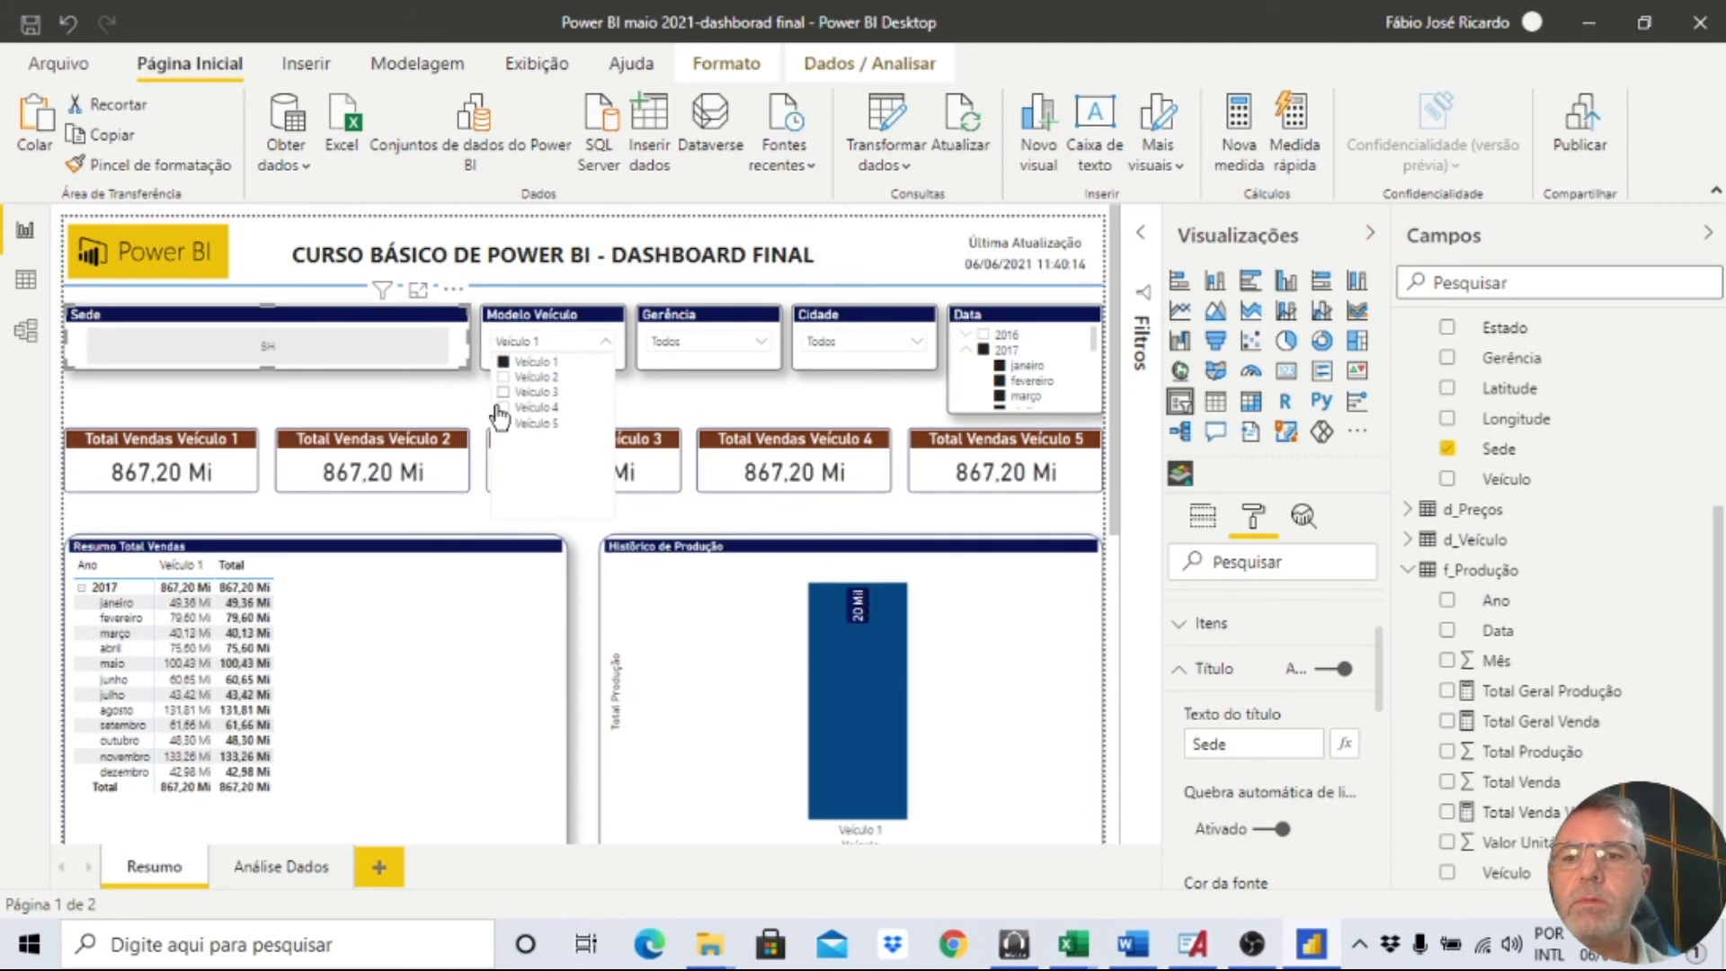
pyautogui.click(396, 500)
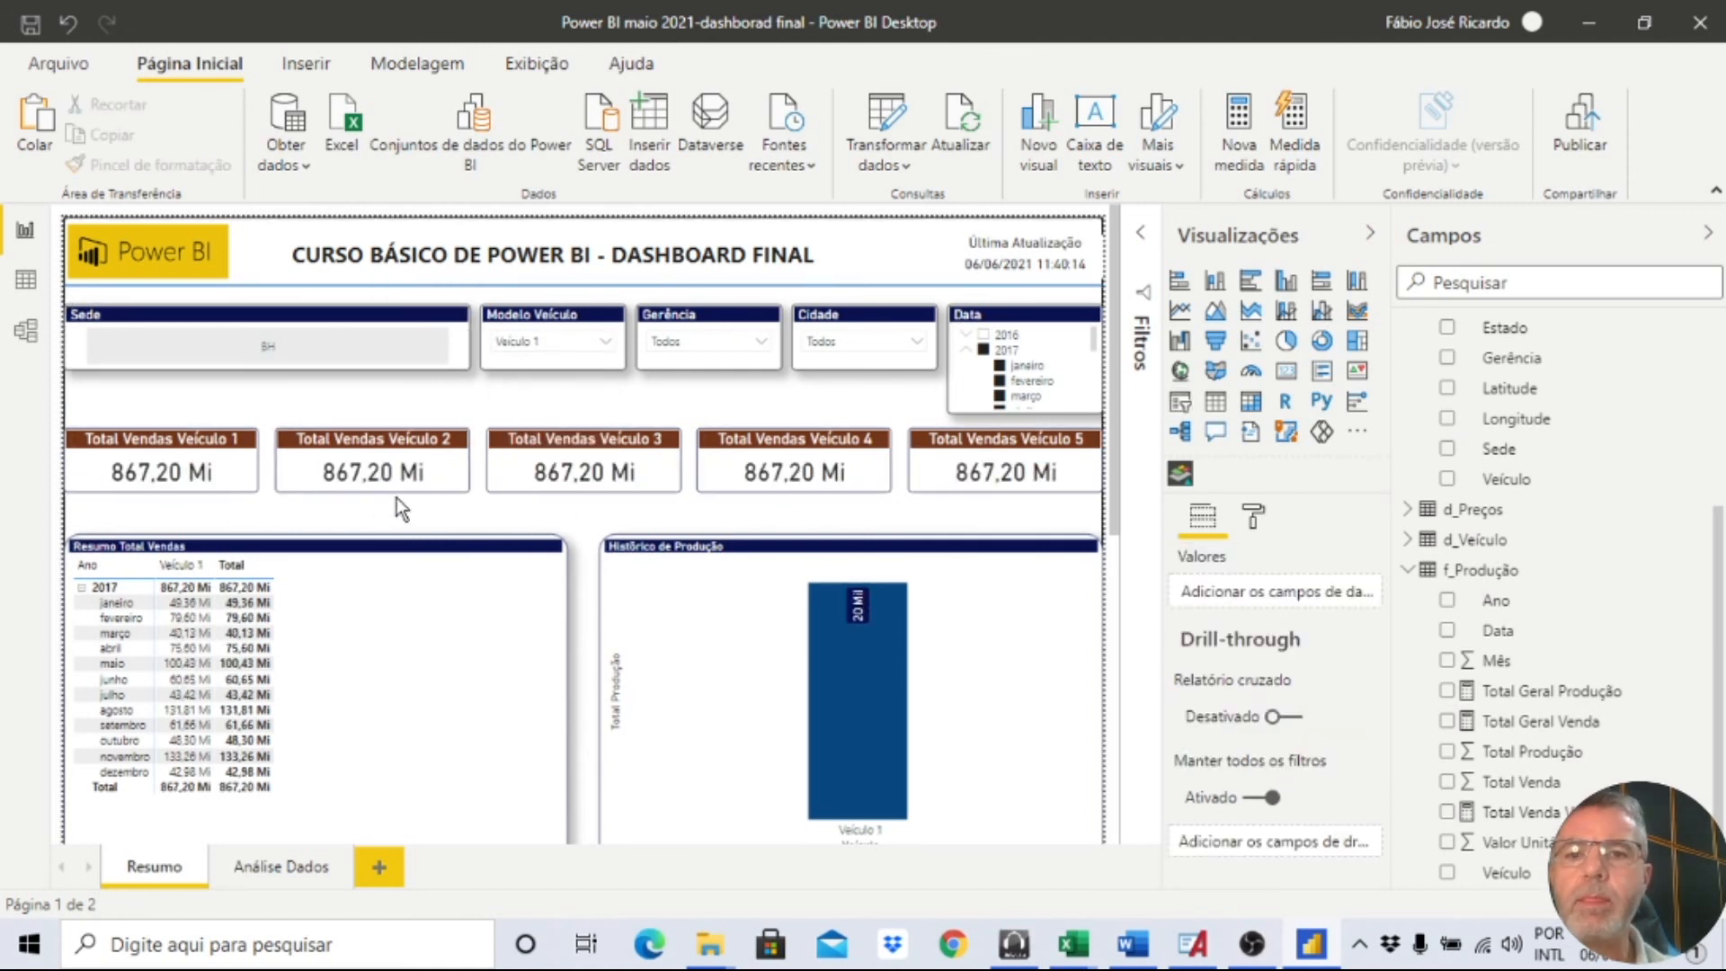
# Review the f_Produção table data and filter the Resumo page to the BH location with the Sede slicer.
pyautogui.click(398, 349)
pyautogui.click(380, 364)
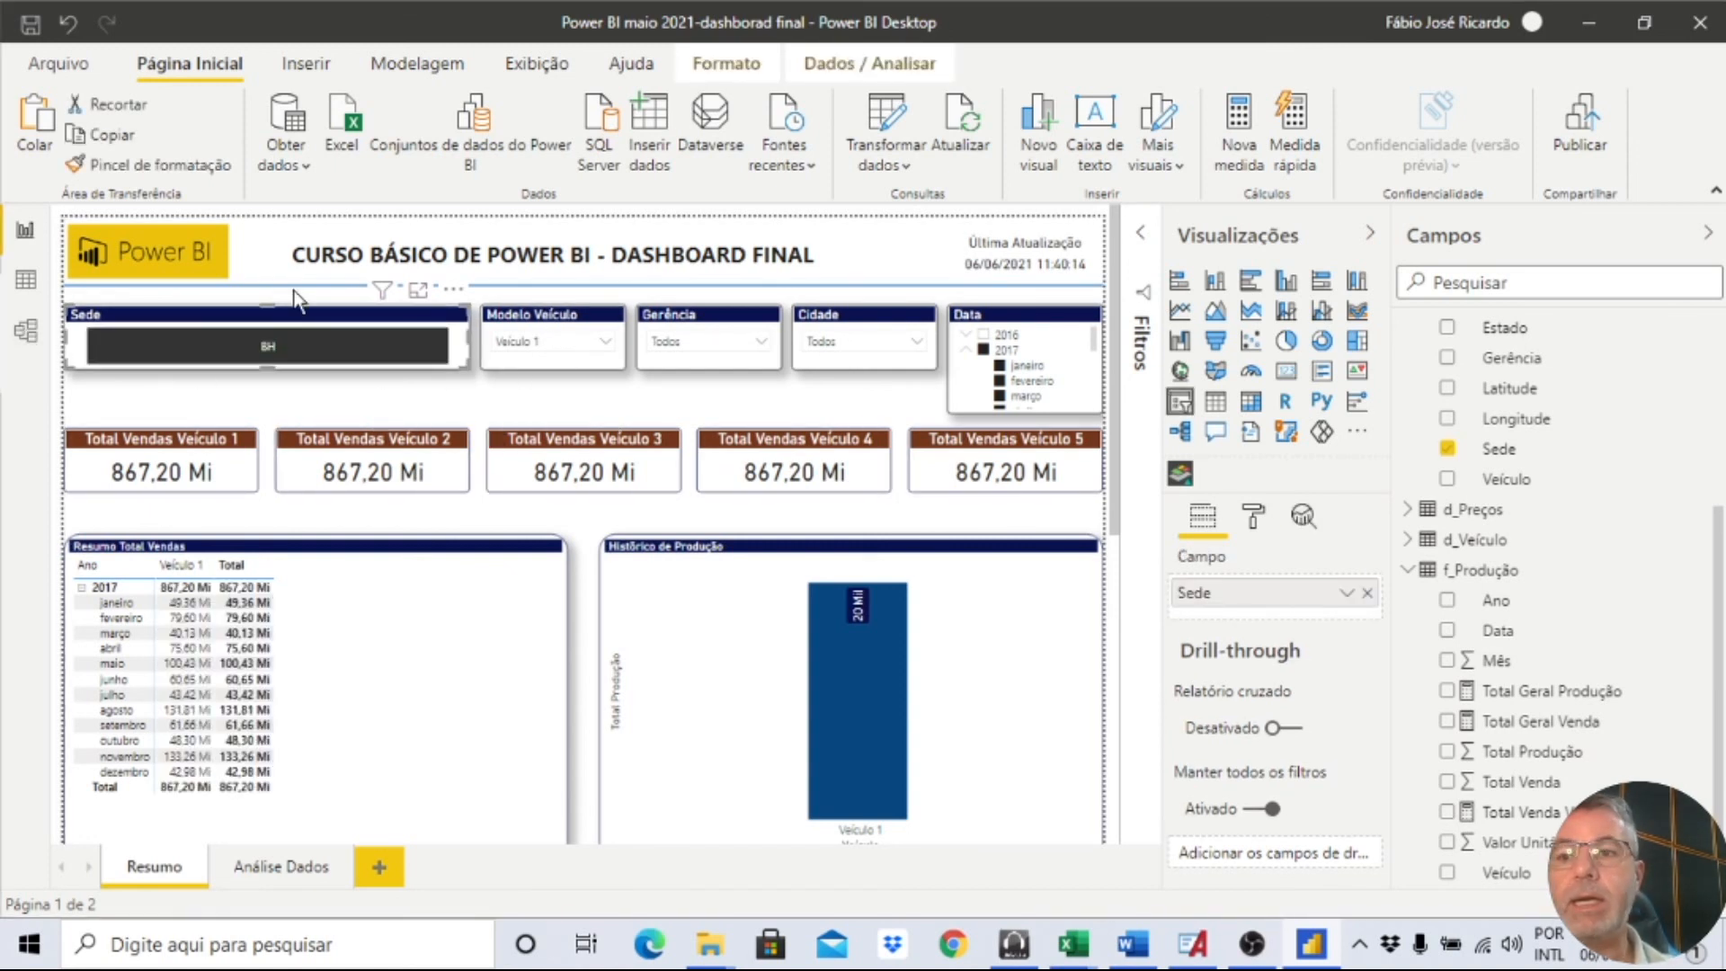
pyautogui.click(373, 347)
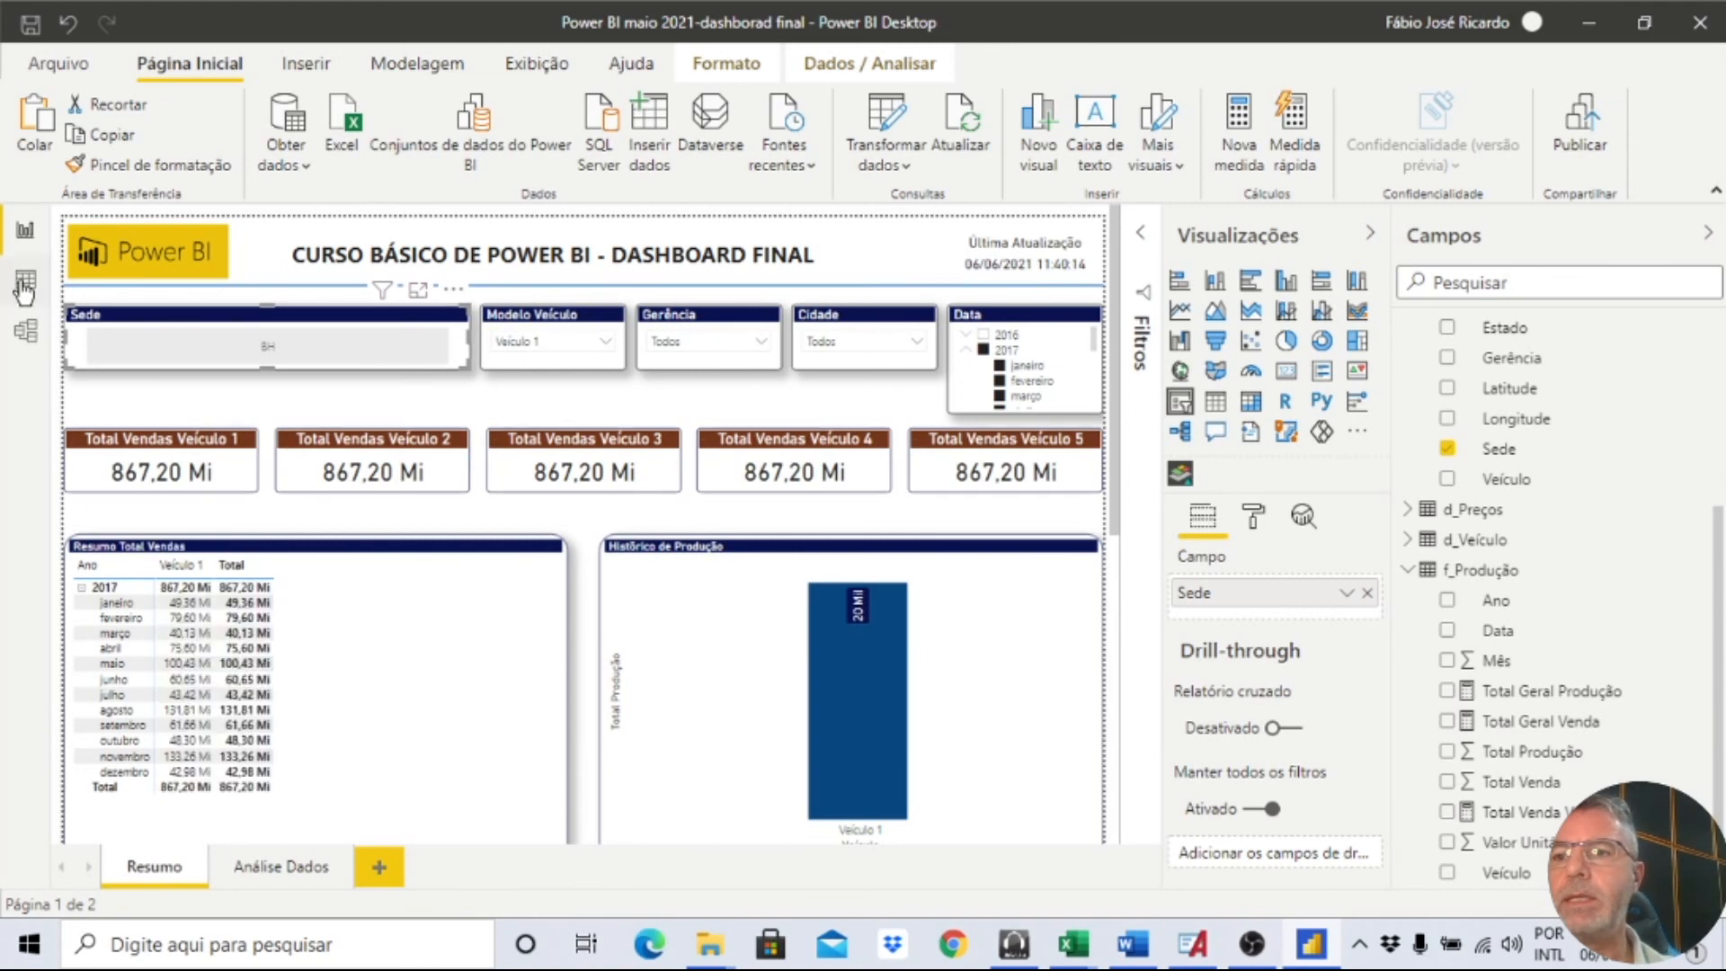
pyautogui.click(25, 284)
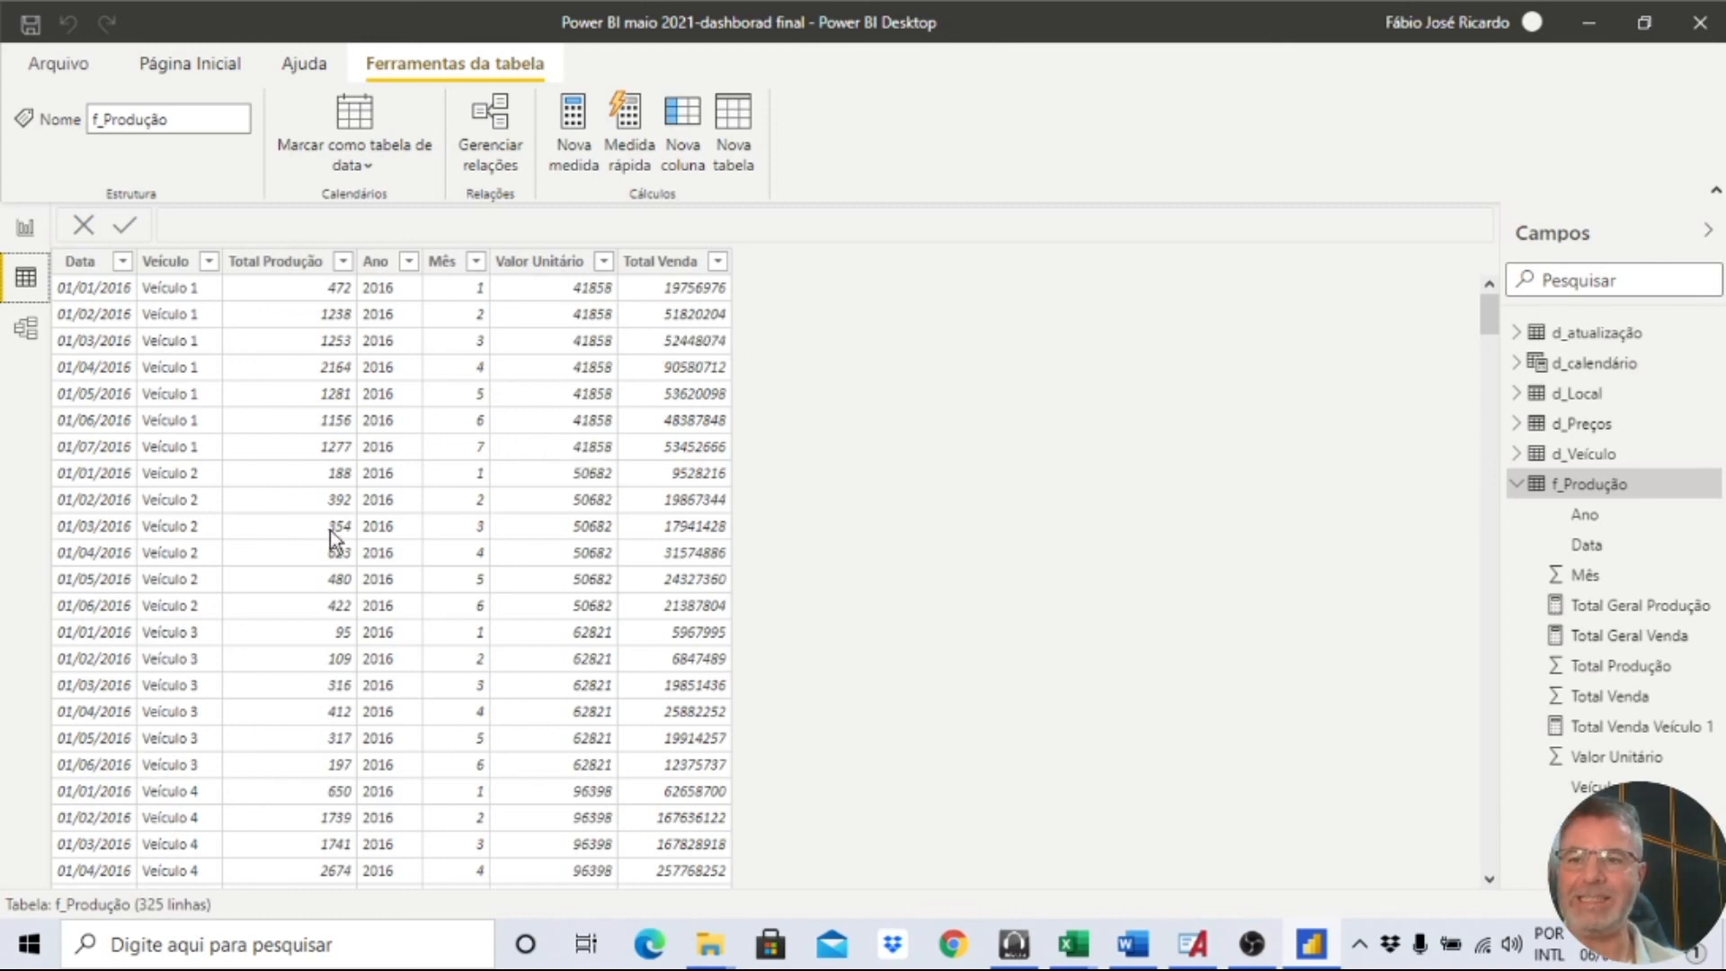
pyautogui.click(25, 234)
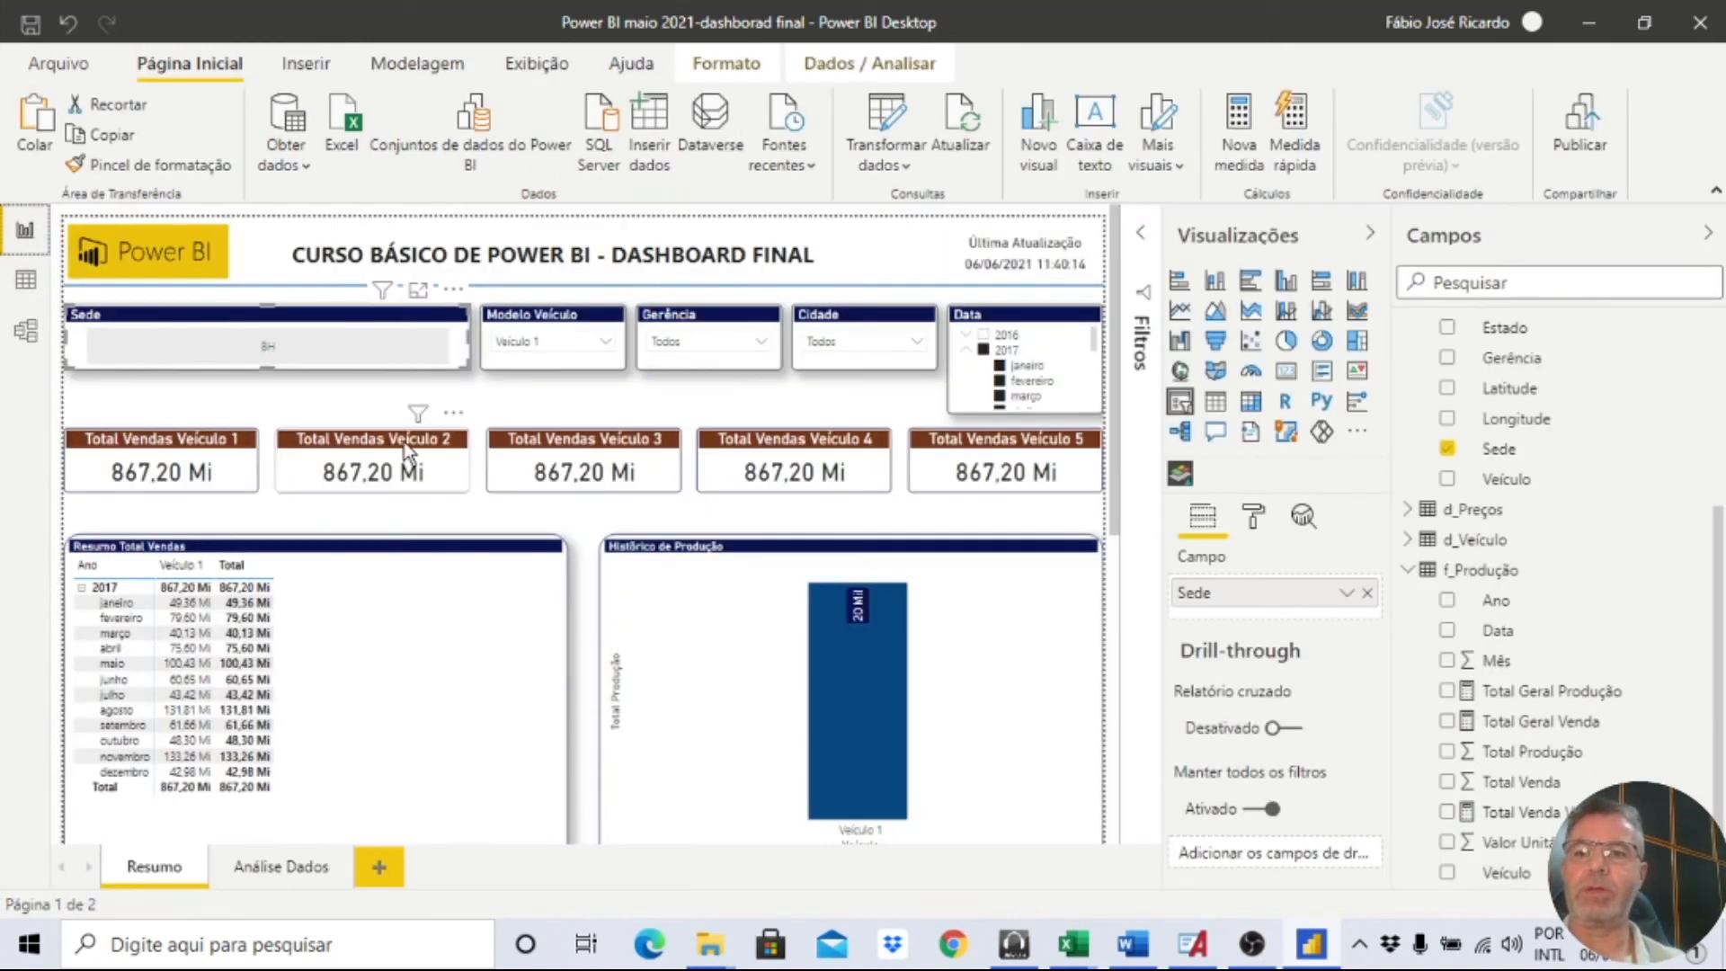
pyautogui.click(343, 347)
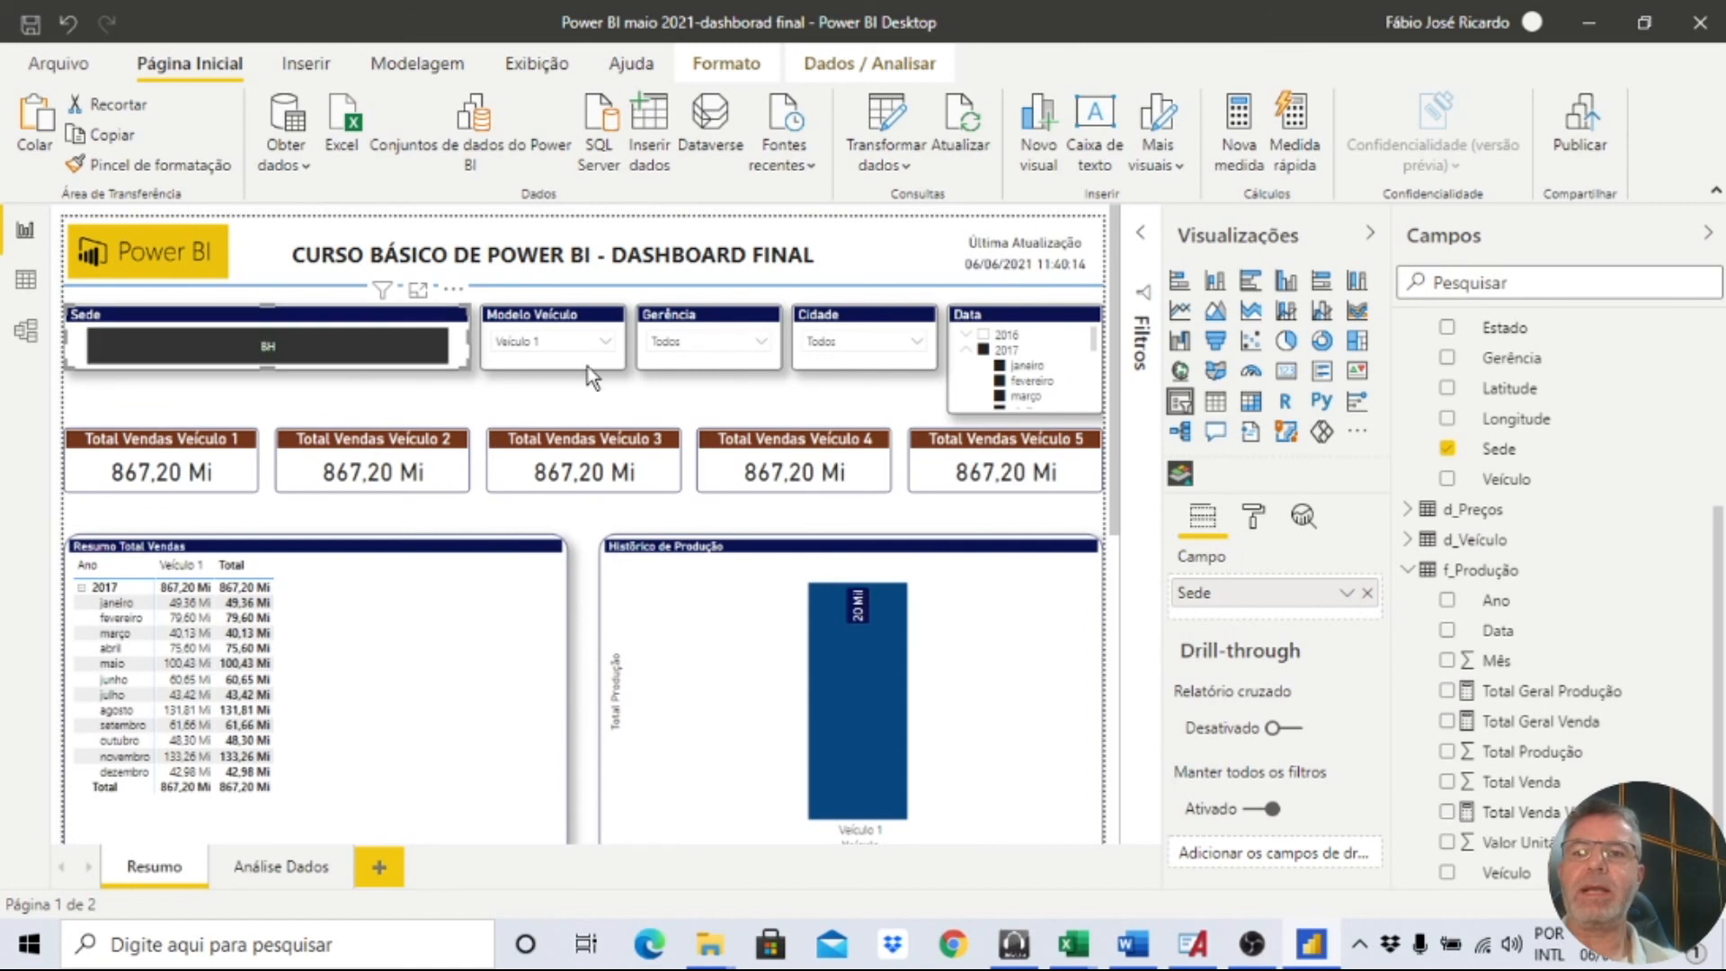
# Move the d_Local table in the model diagram to the space between d_Preços and d_calendário, below f_Produção.
pyautogui.click(26, 330)
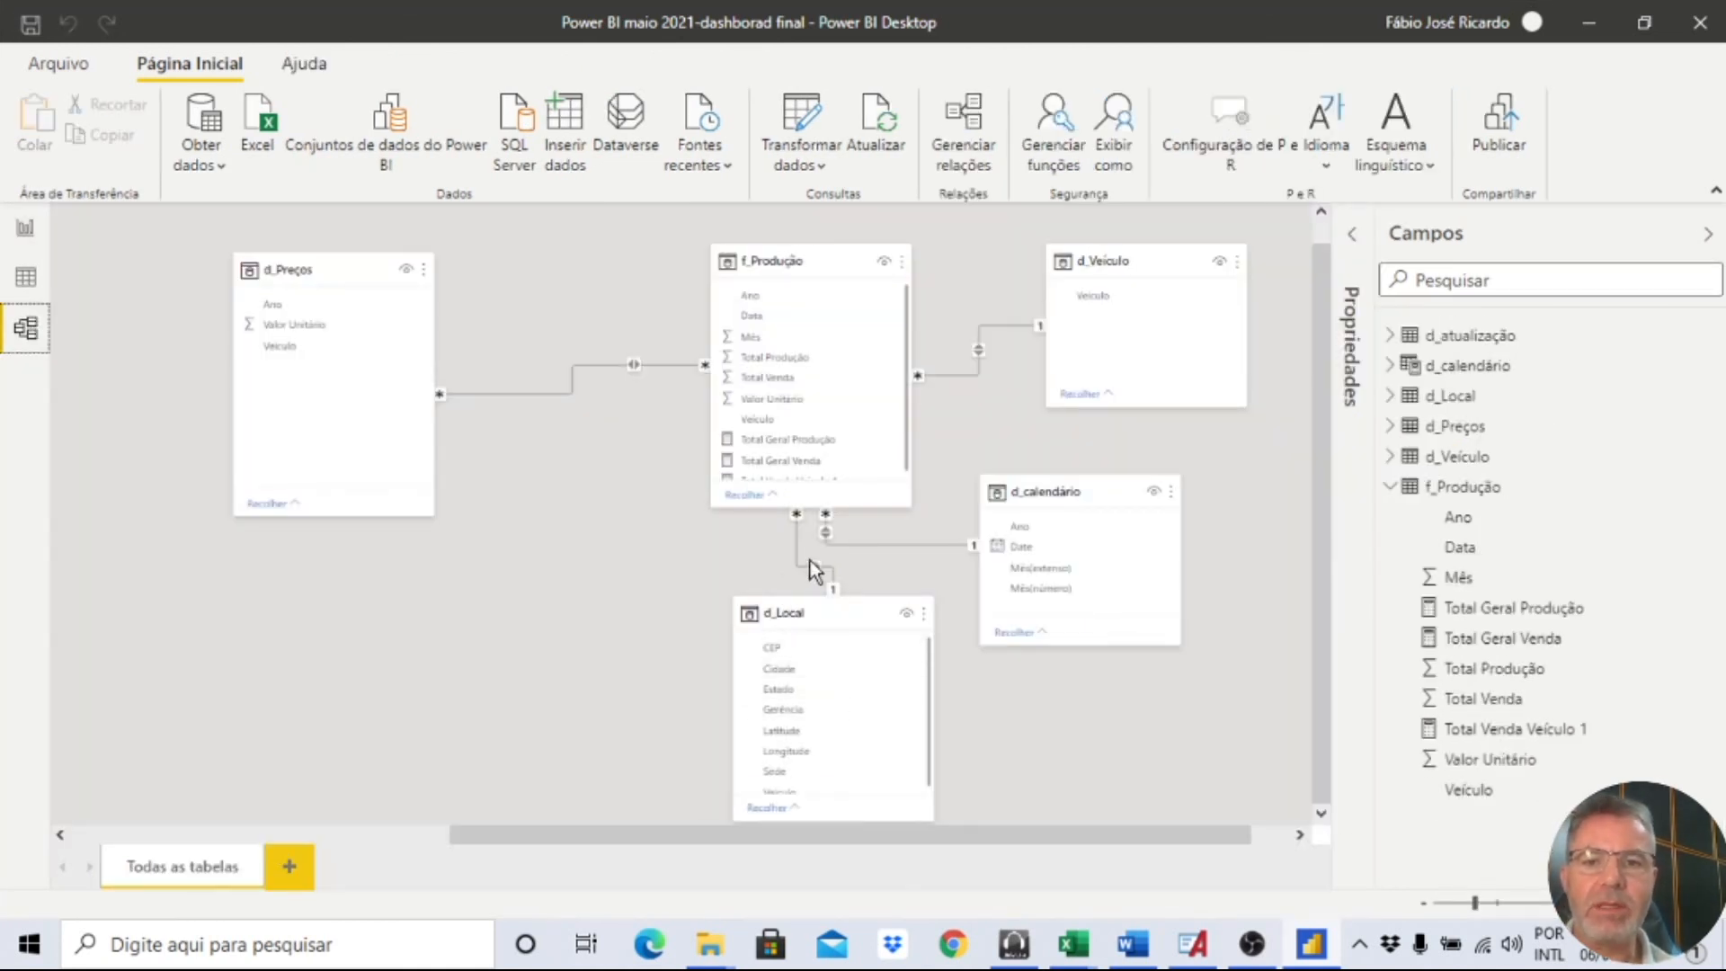
pyautogui.moveTo(804, 609); pyautogui.dragTo(564, 532)
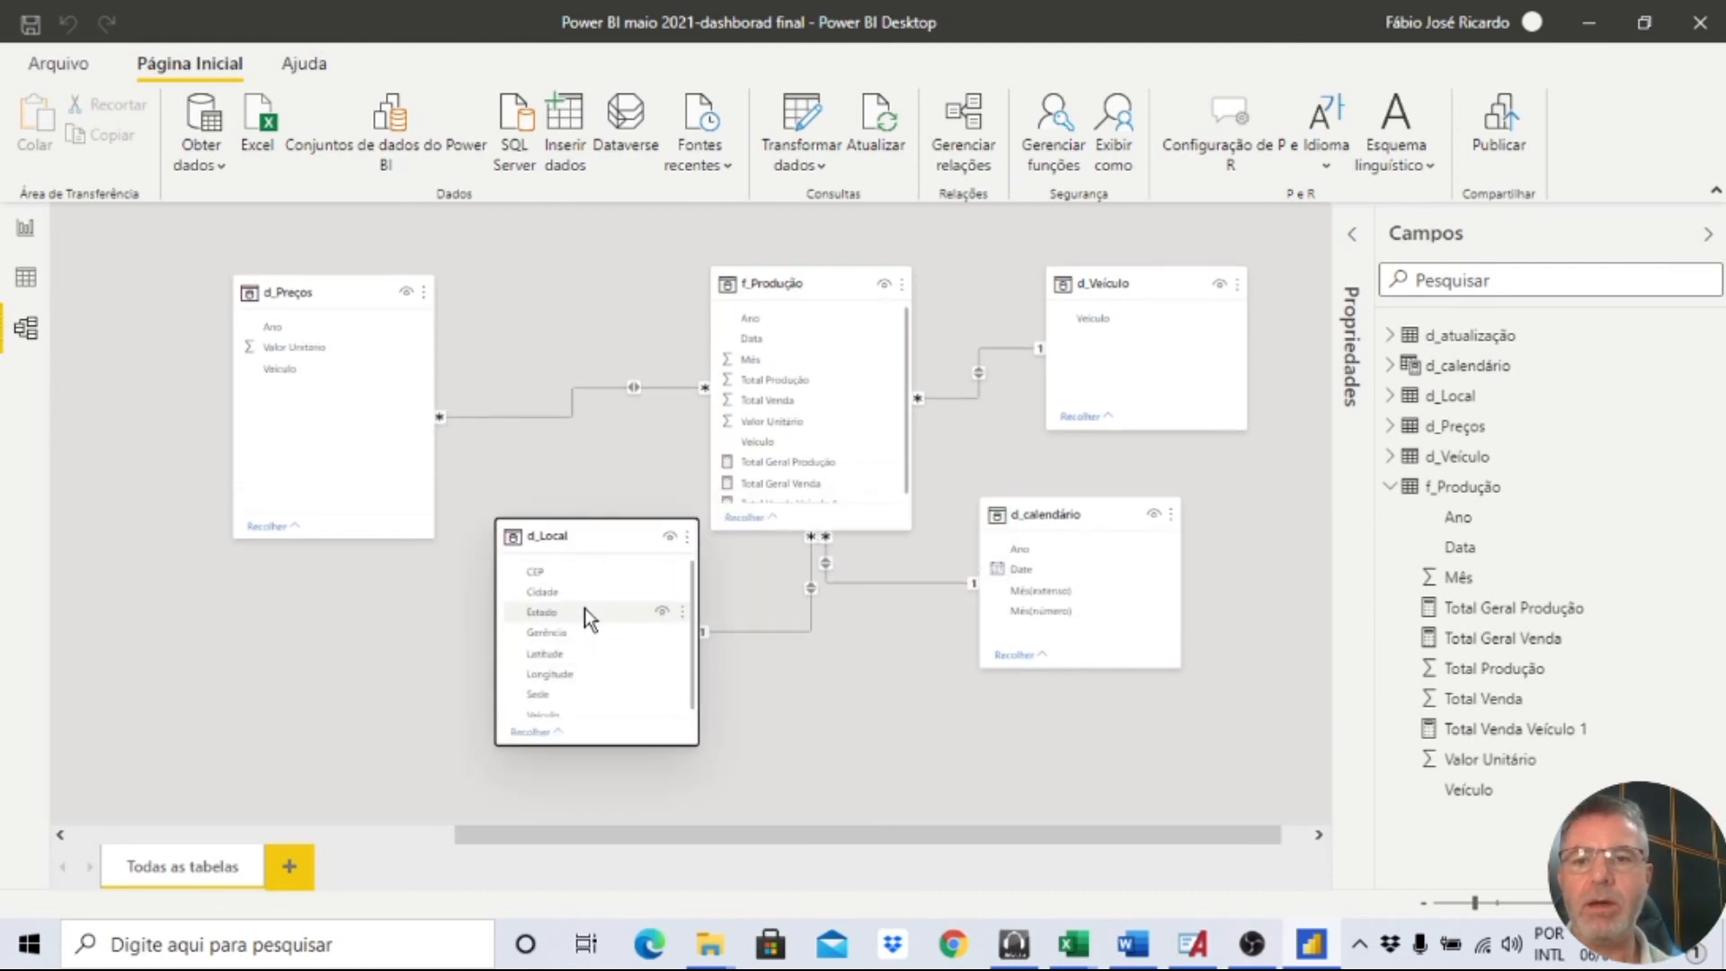
pyautogui.click(324, 654)
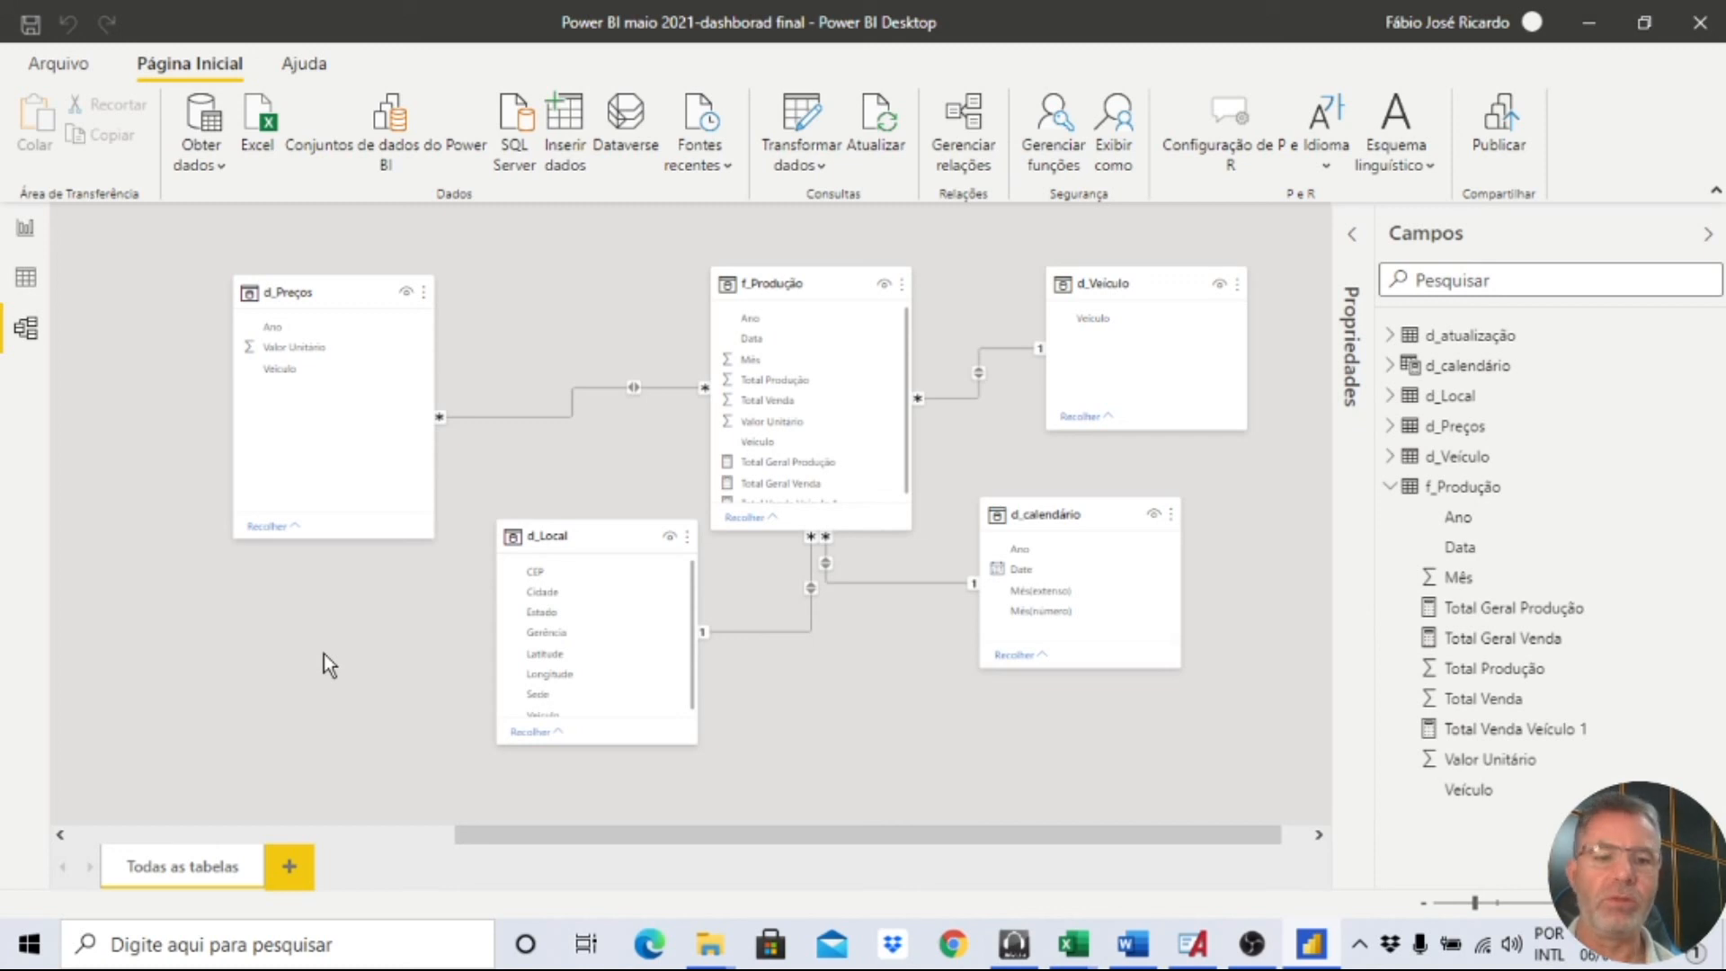
pyautogui.press('Tab')
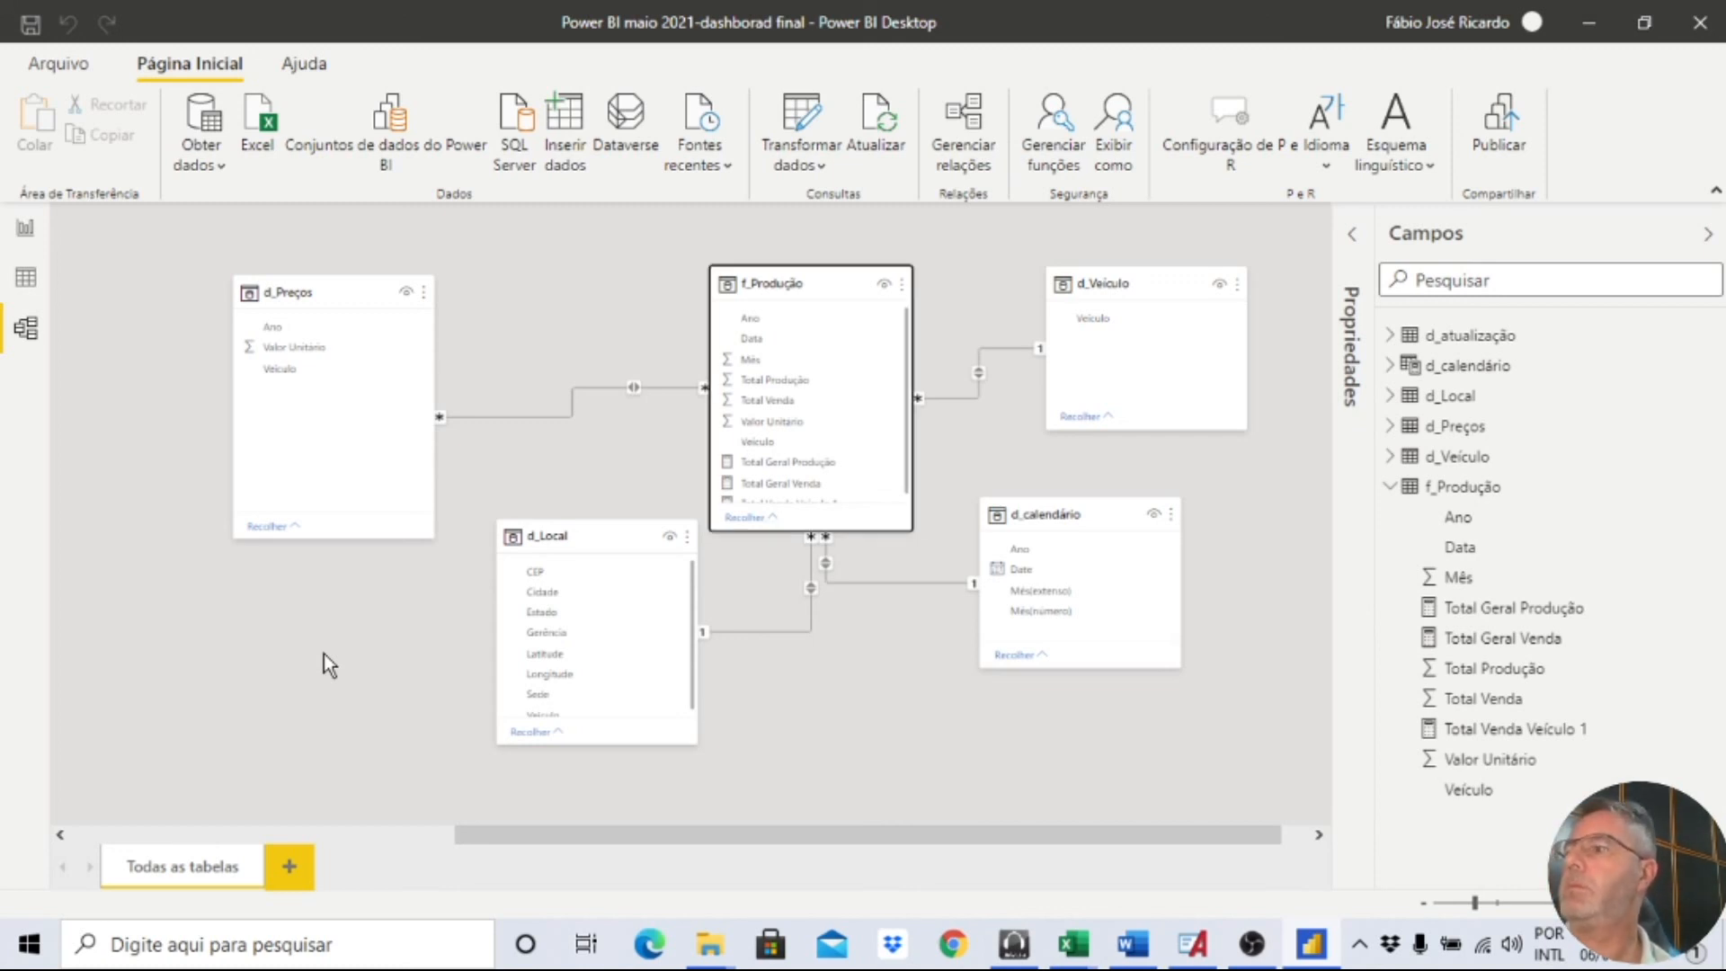
pyautogui.press('Tab')
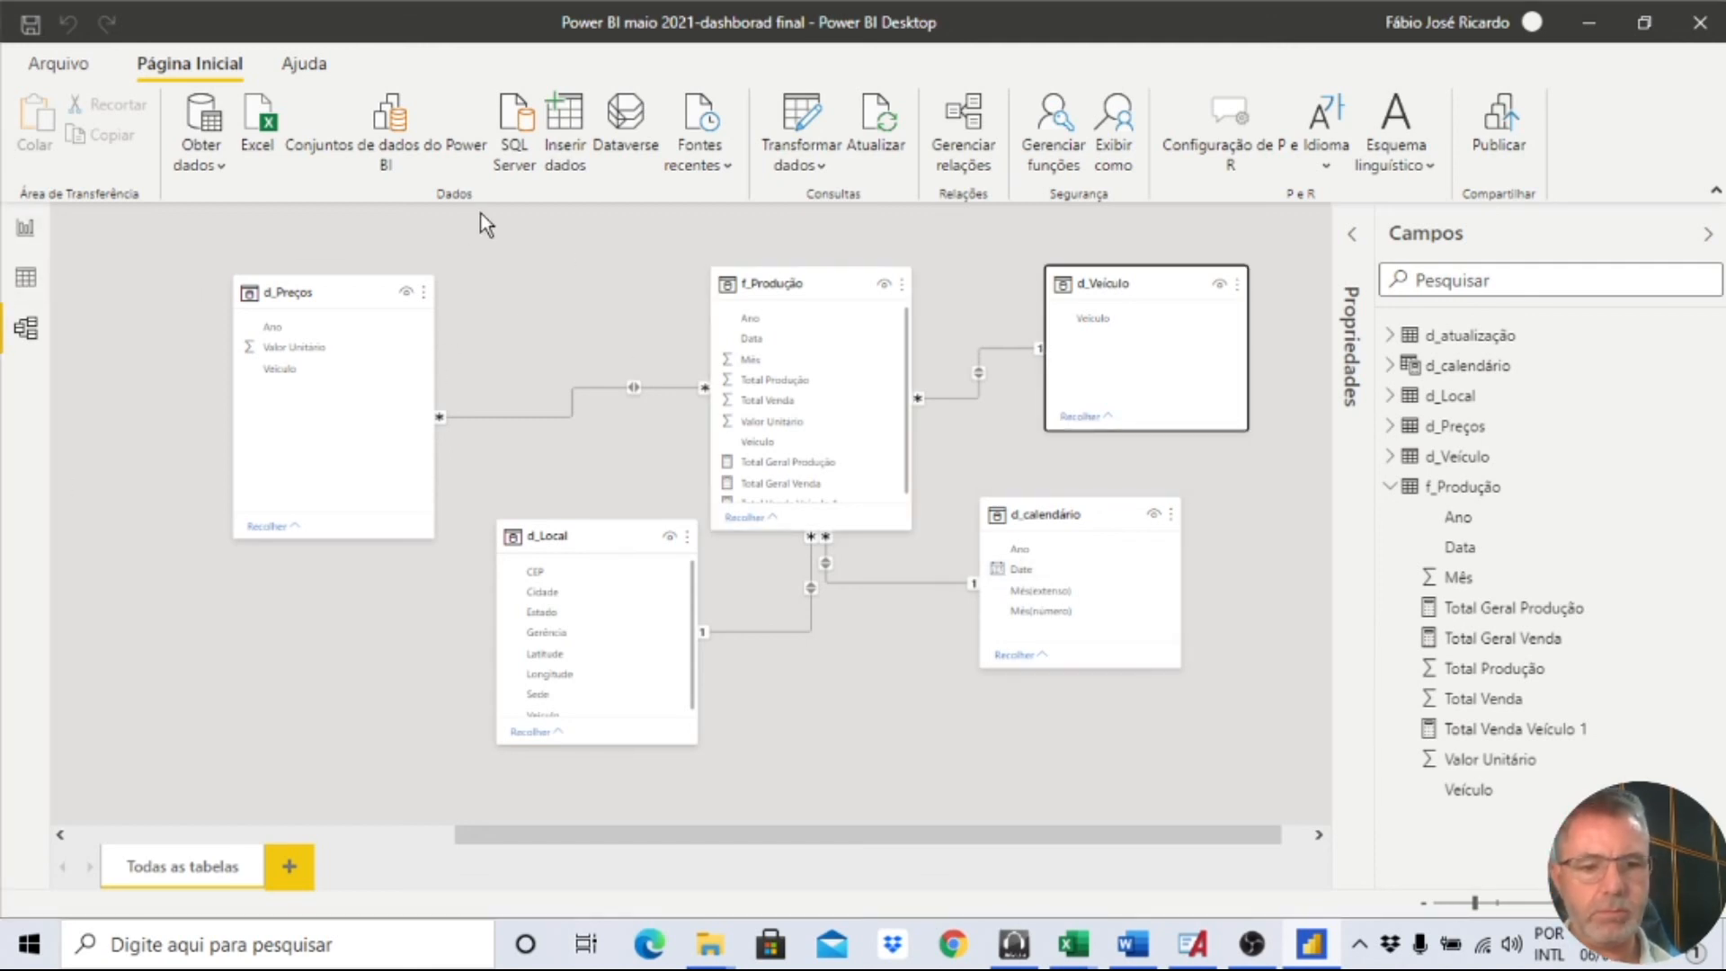
pyautogui.press('Tab')
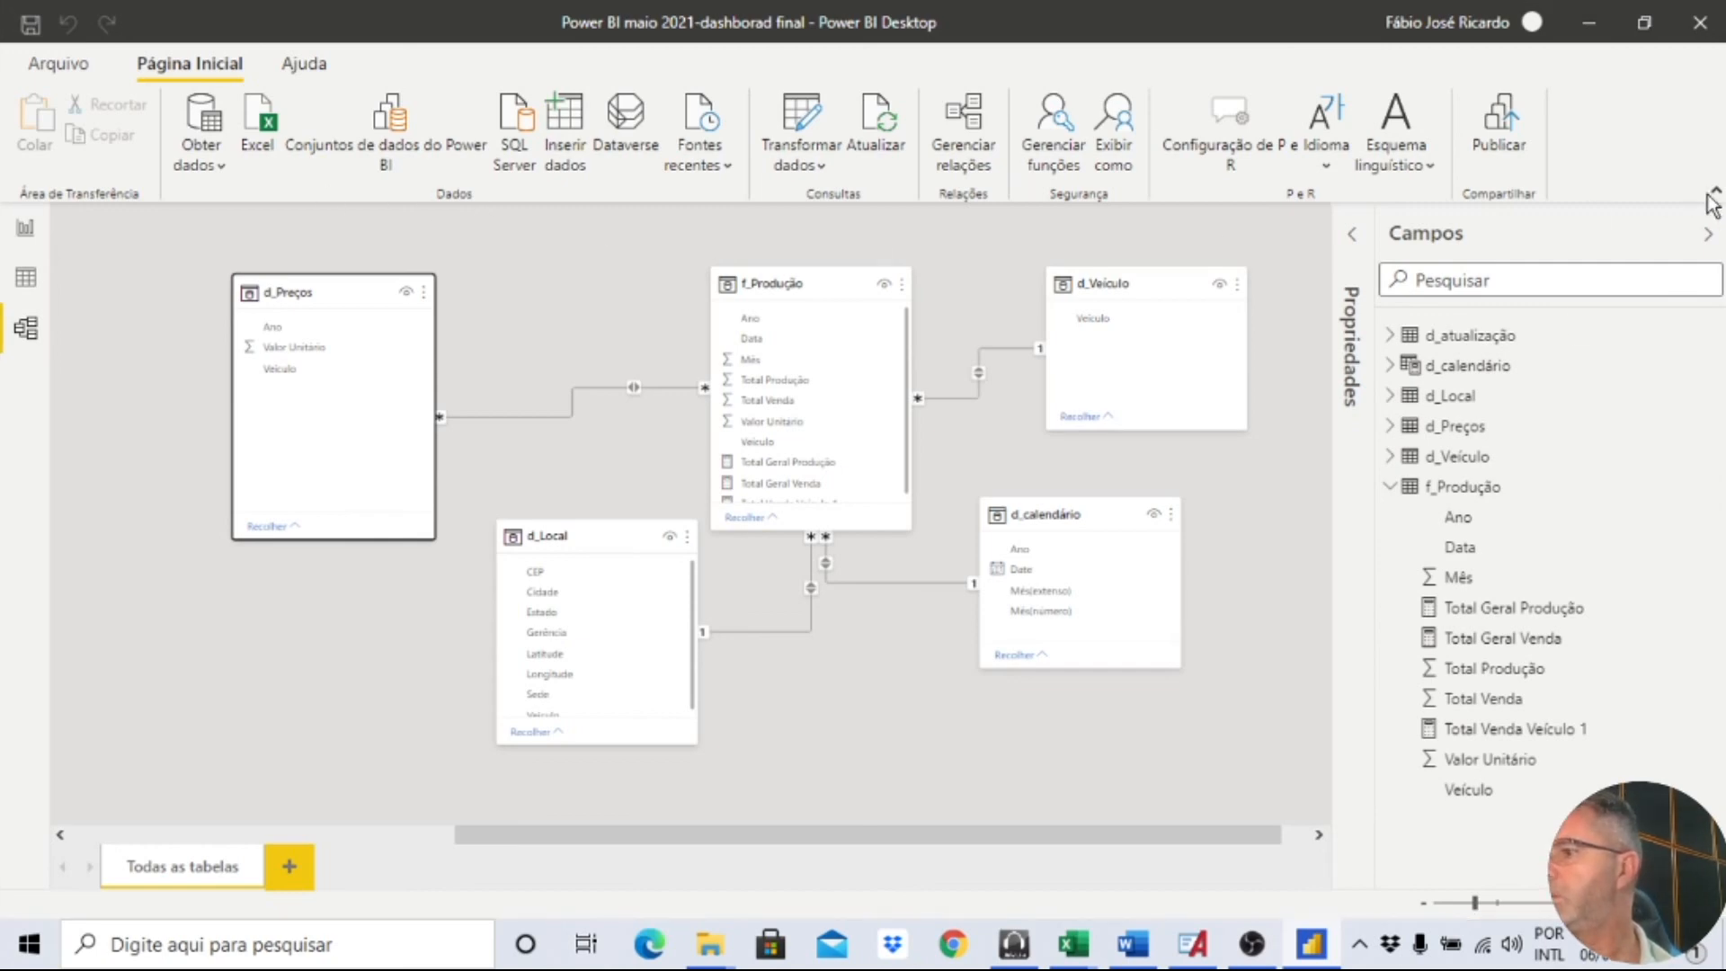